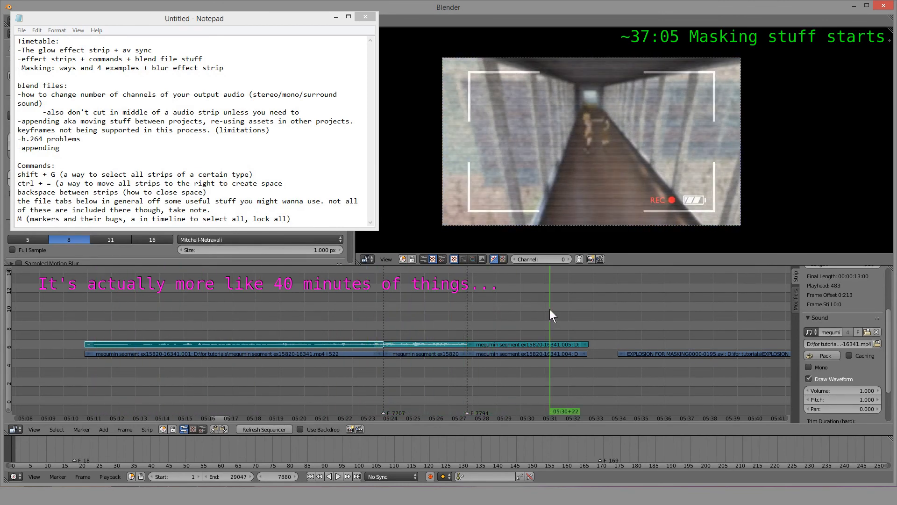
Play the sequence from the start of the first clip up to the security-camera shot, narrowing the Notepad notes beside the preview.
left_click_drag(375, 309, 442, 308)
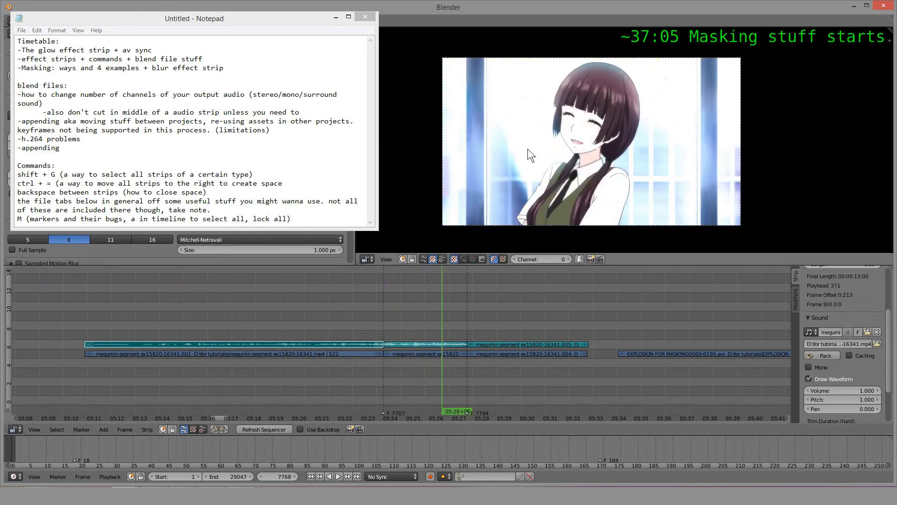
left_click_drag(434, 313, 88, 310)
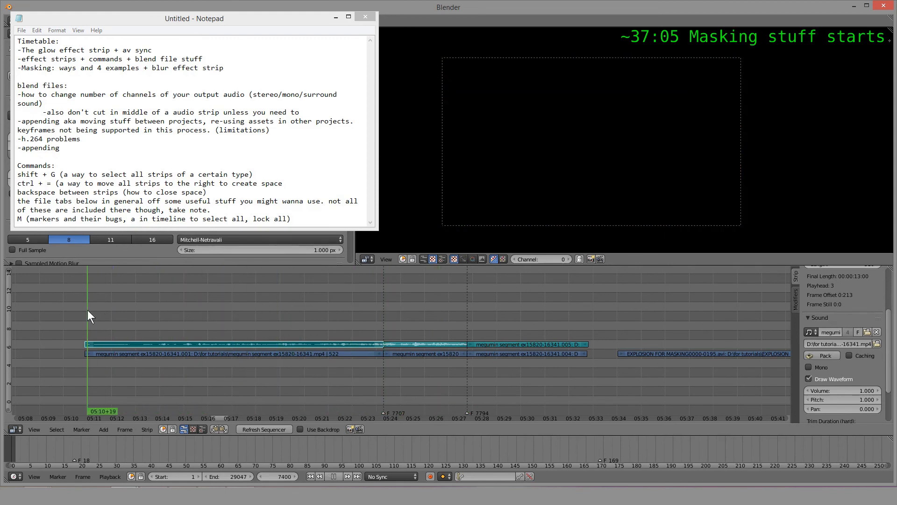
left_click(338, 477)
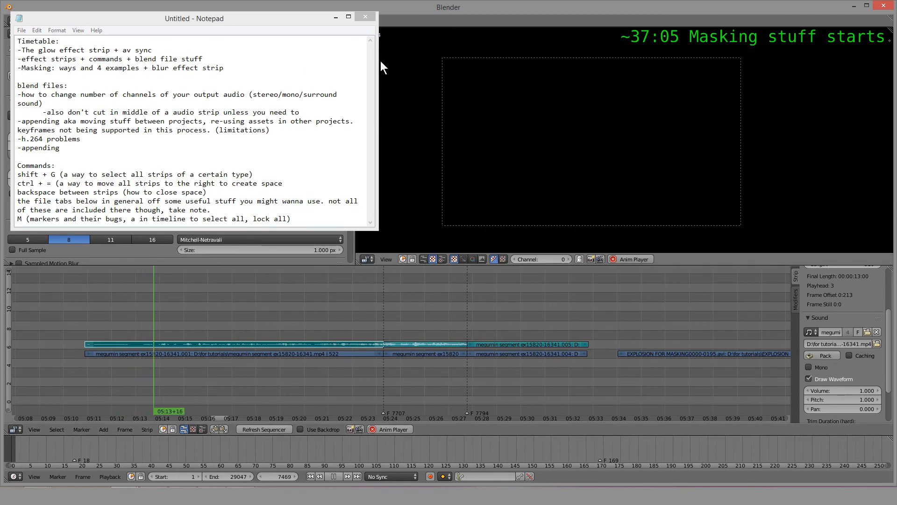
left_click_drag(379, 61, 330, 61)
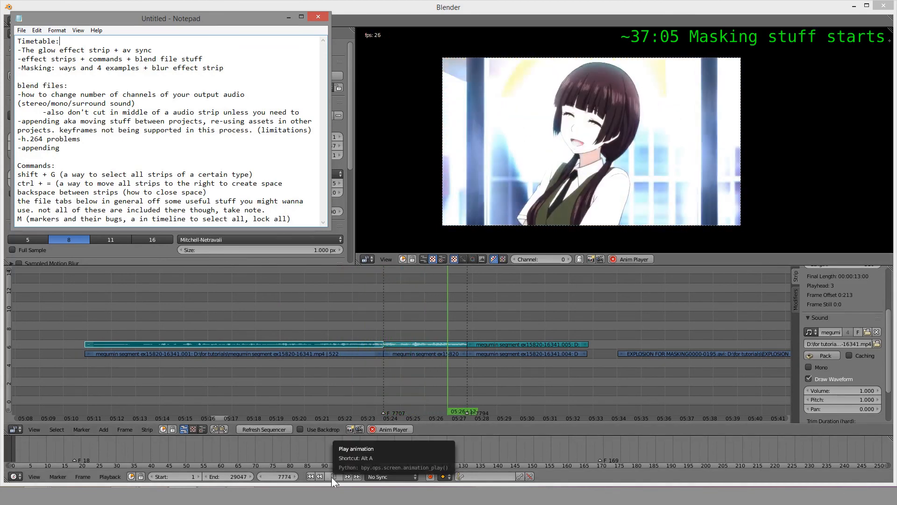
left_click(332, 477)
left_click(331, 477)
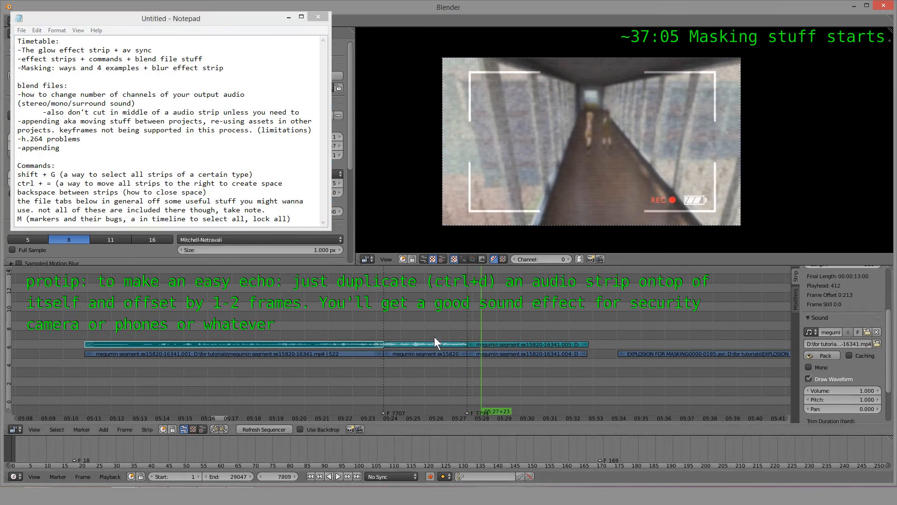
Scrub back from the security-camera shot to the first clip, select its video strip and preview it.
left_click_drag(433, 336, 346, 309)
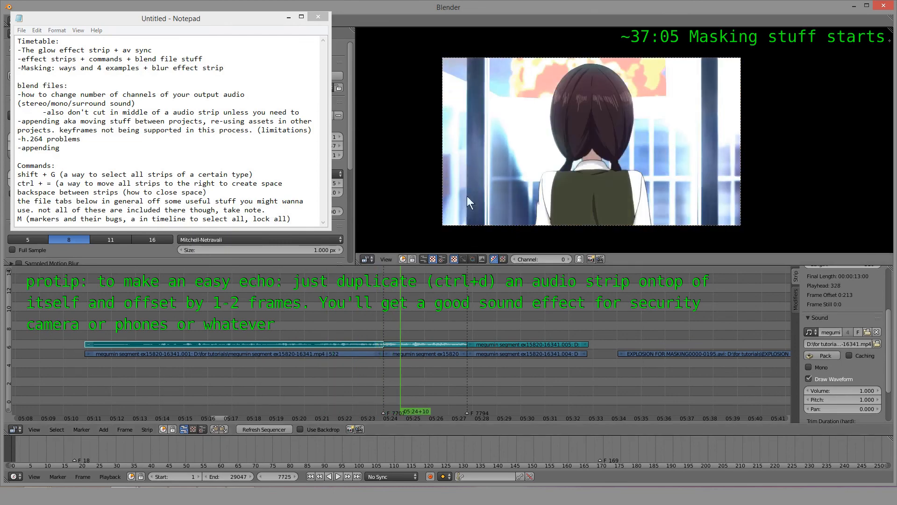
left_click_drag(375, 315, 397, 312)
key("Escape")
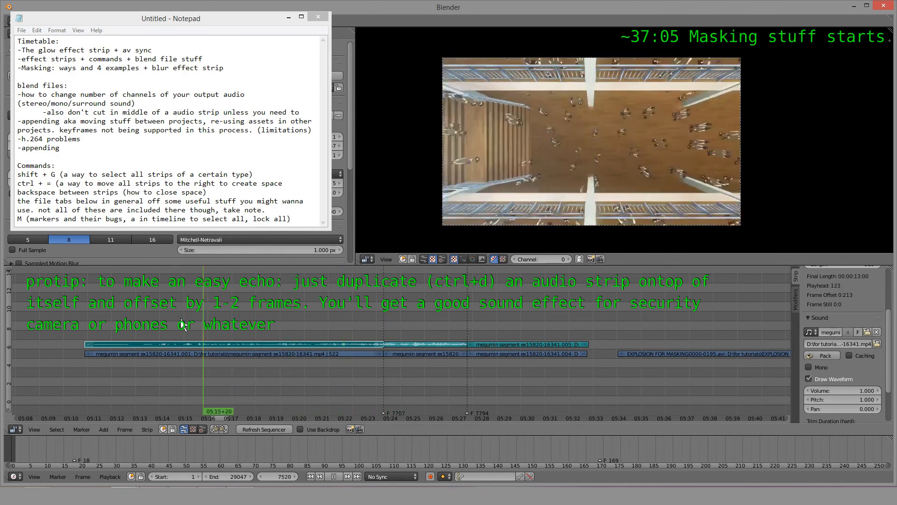
right_click(250, 355)
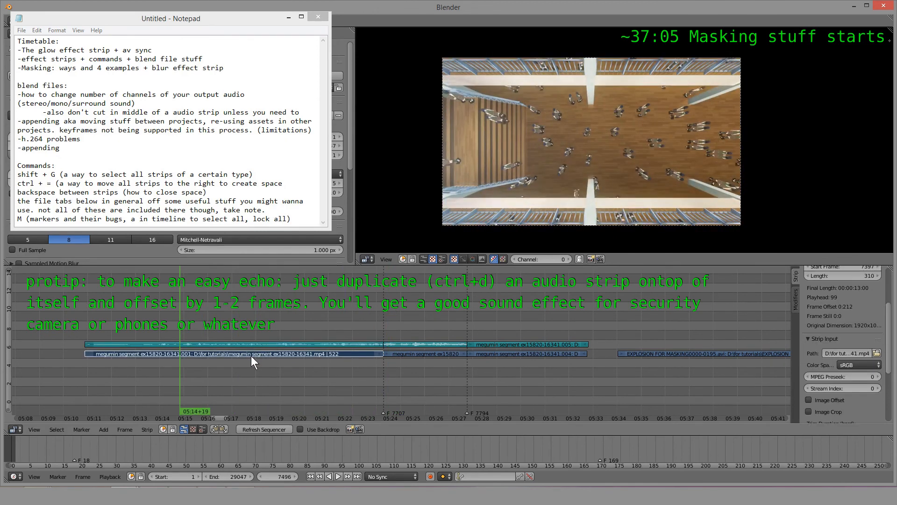
left_click(338, 477)
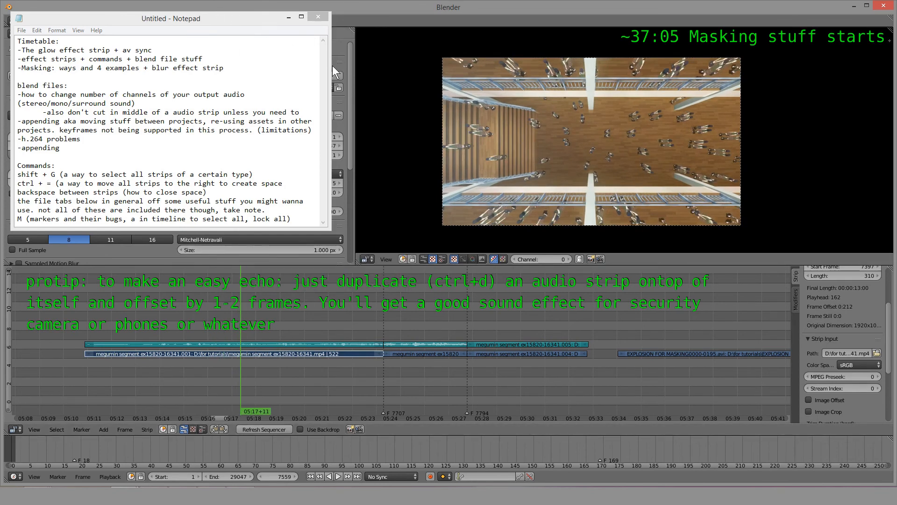
Temporarily narrow the Notepad window to check the project's frame rate settings behind it.
left_click_drag(332, 65, 169, 66)
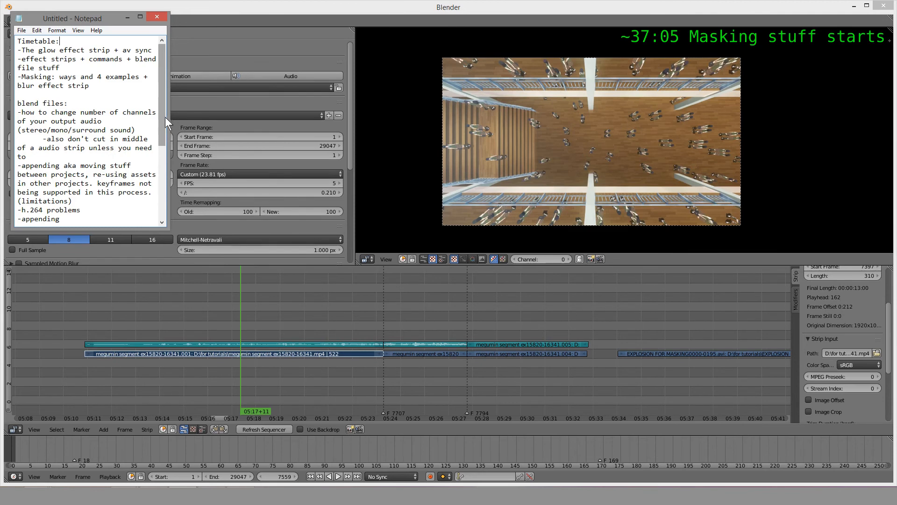
left_click_drag(169, 117, 325, 94)
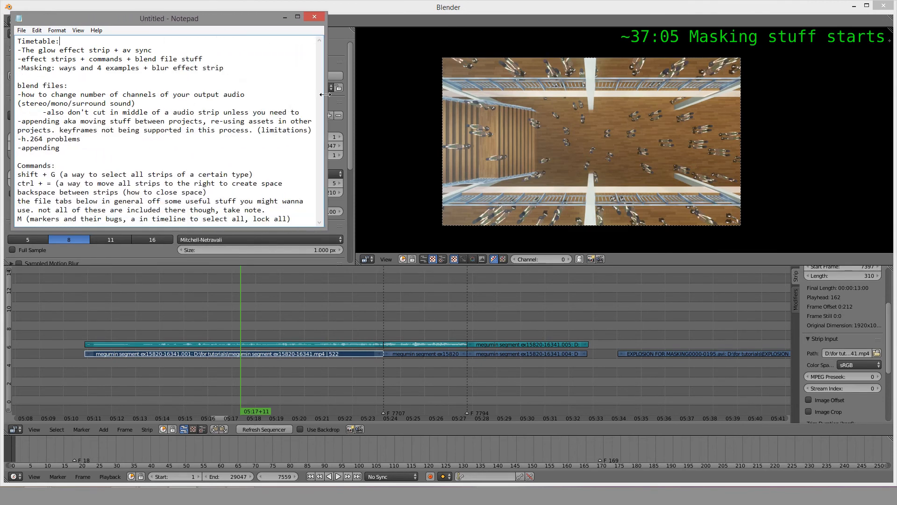
Replay the overhead hall shot between about 05:15 and 05:17 several times to examine its playback frame rate.
left_click_drag(247, 359, 219, 368)
key("alt+a")
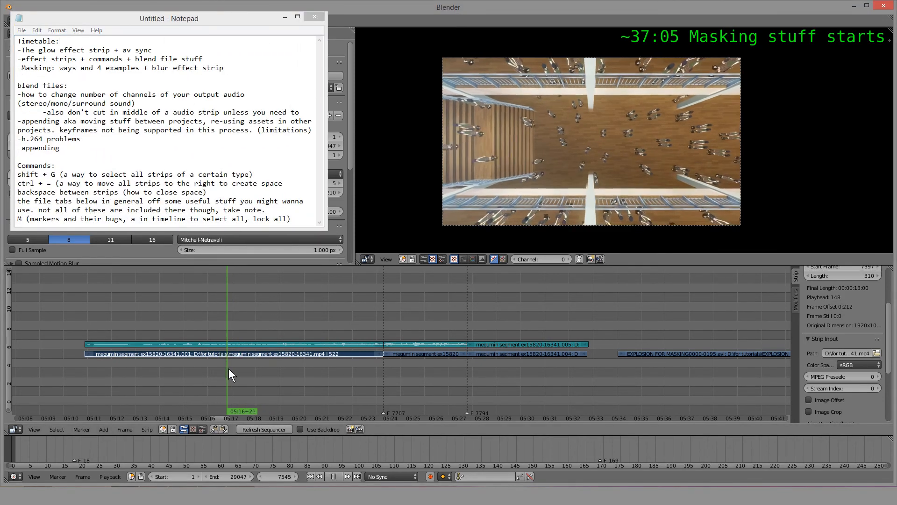
left_click(186, 368)
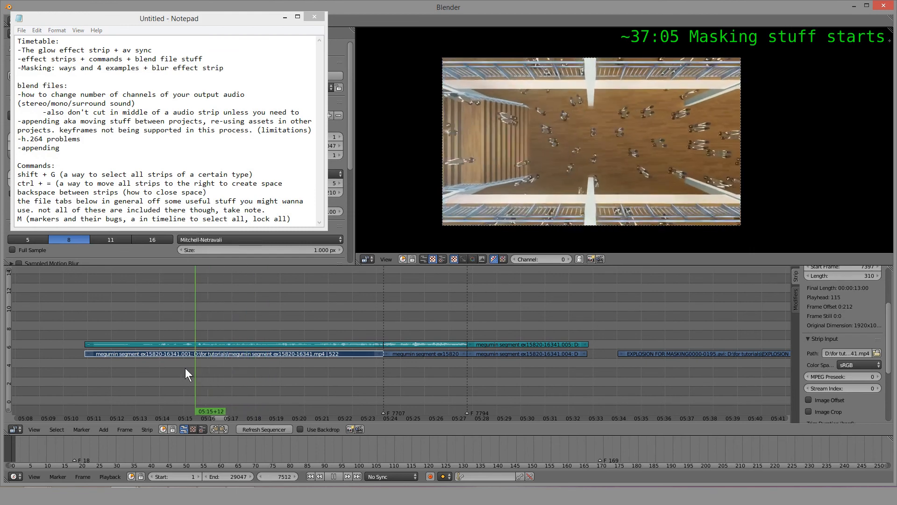
key("alt+a")
left_click(183, 368)
left_click(337, 476)
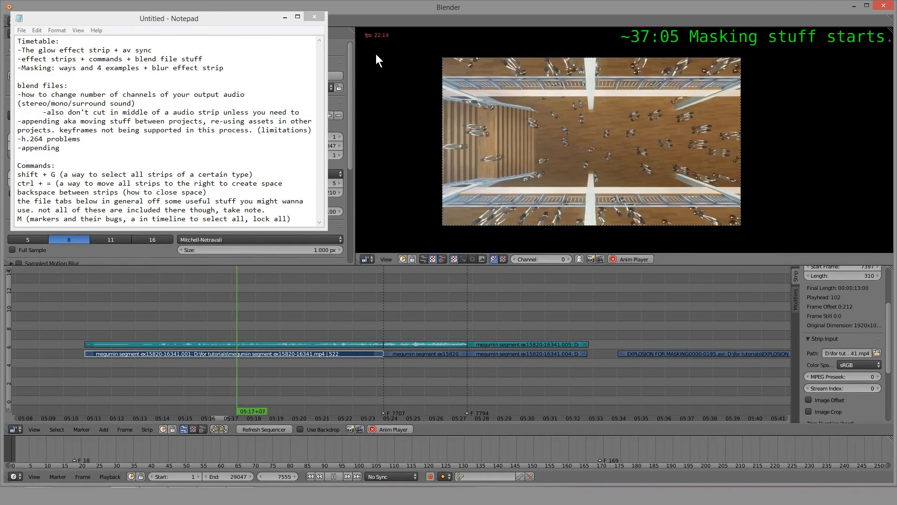
left_click(337, 477)
left_click_drag(228, 366, 187, 352)
left_click(226, 373)
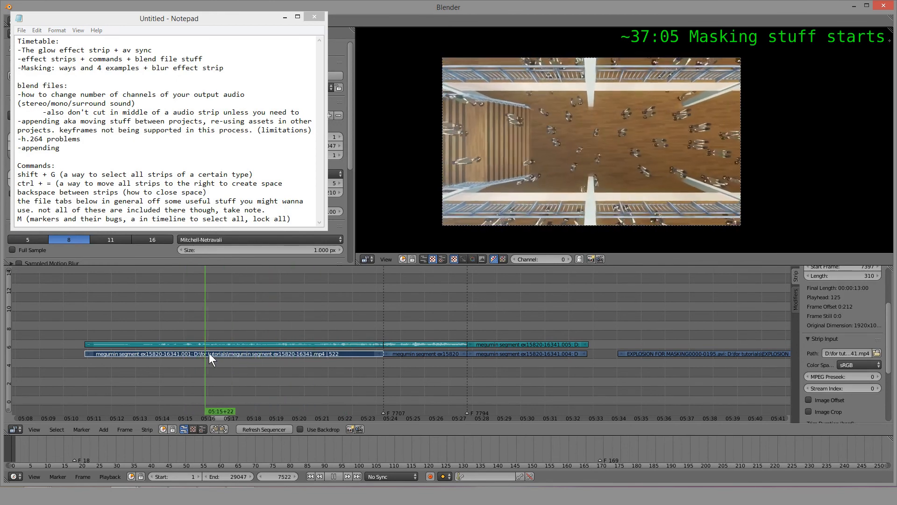
key("alt+a")
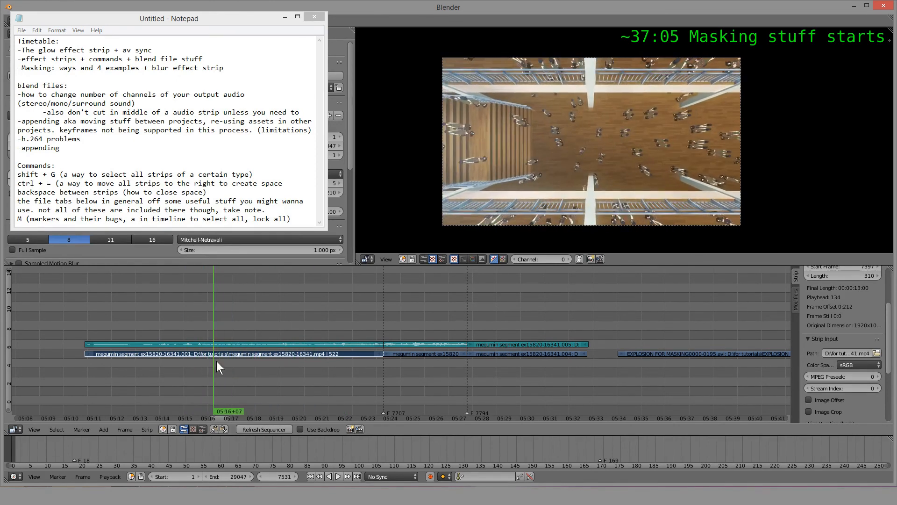
Select the first clip's audio strip and scrub through the rest of the overhead shot to compare sound and picture.
right_click(225, 344)
left_click_drag(220, 366, 386, 366)
key("alt+a")
left_click_drag(314, 370, 335, 365)
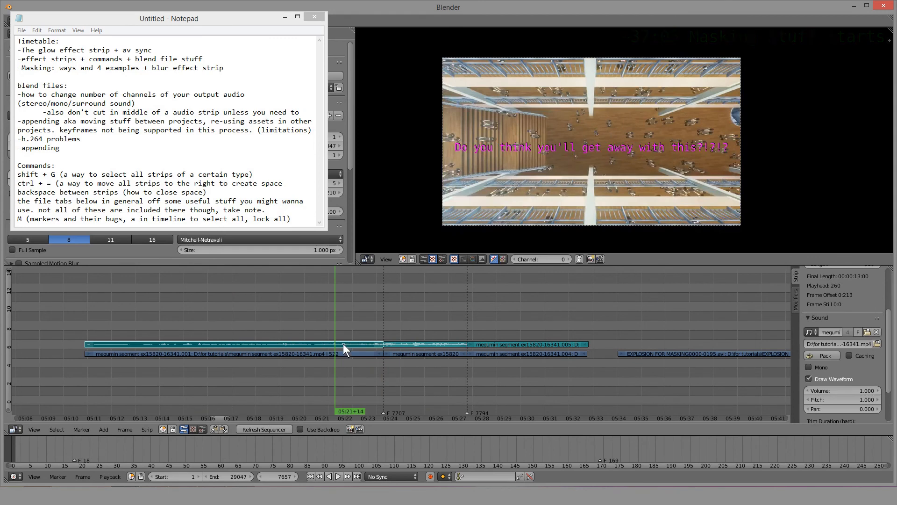
left_click_drag(282, 368, 279, 369)
key("alt+a")
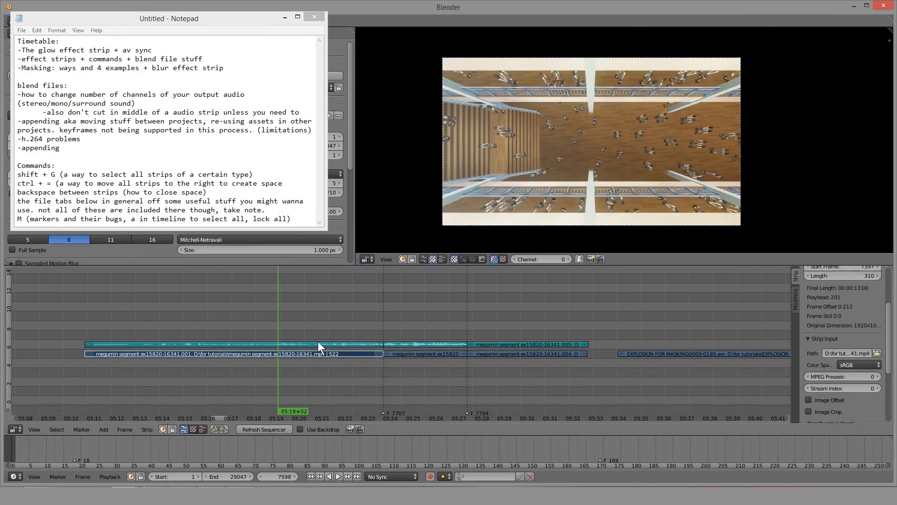
Play the end of the first clip and the cut at the F 7707 marker to compare audio and video timing.
left_click(339, 474)
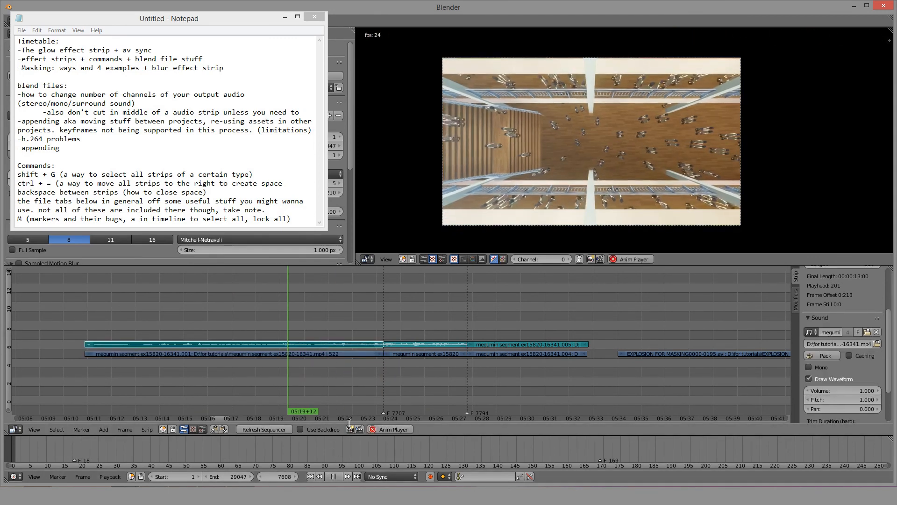
left_click(334, 474)
mouse_move(369, 381)
left_mouse_down()
mouse_move(363, 369)
mouse_move(376, 371)
left_mouse_up()
left_click(338, 475)
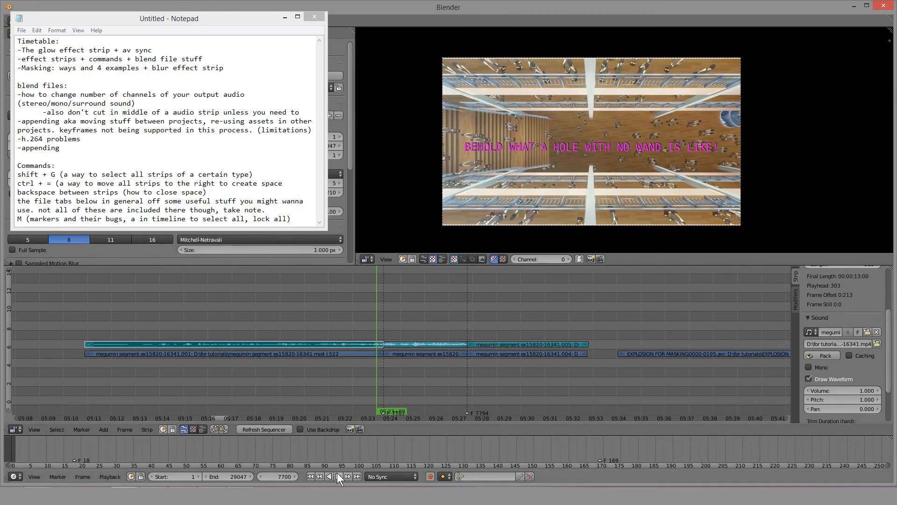
left_click(377, 371)
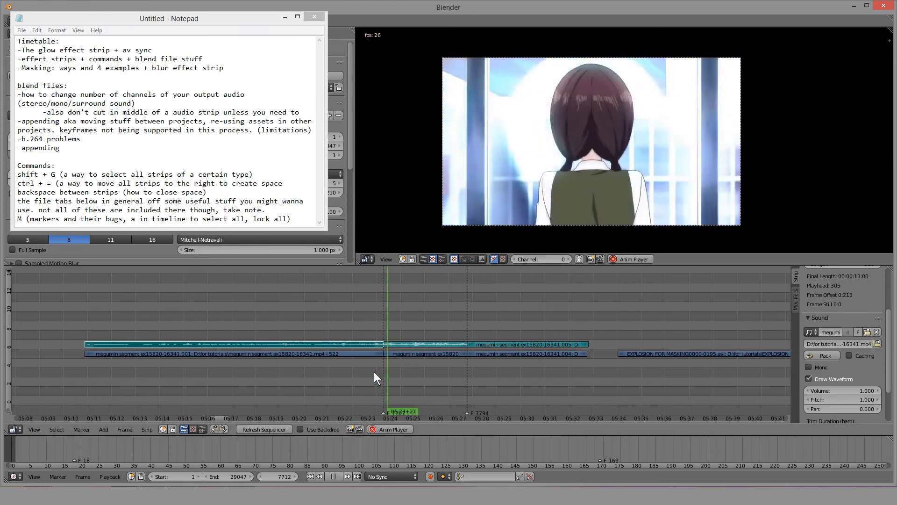
left_click(374, 372)
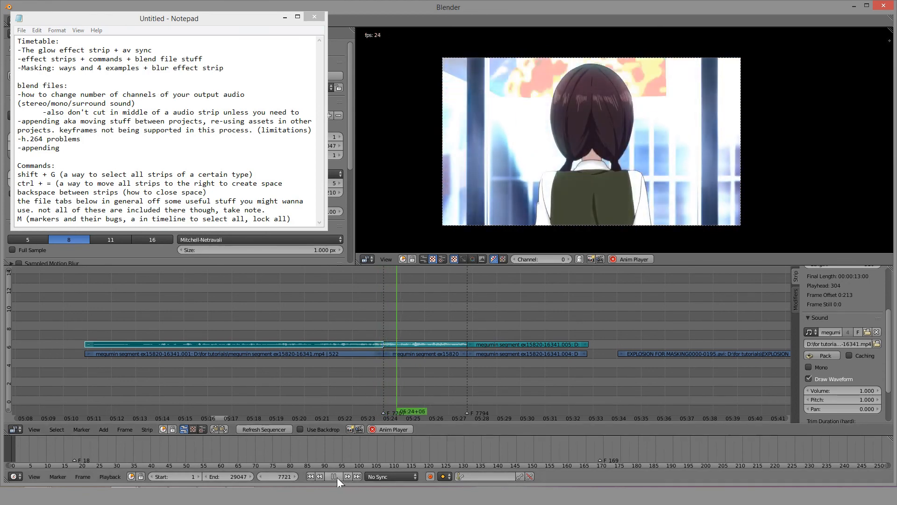
Replay the glowing schoolgirl shot between the F 7707 and F 7794 markers from several starting points to examine the effect.
left_click(458, 364)
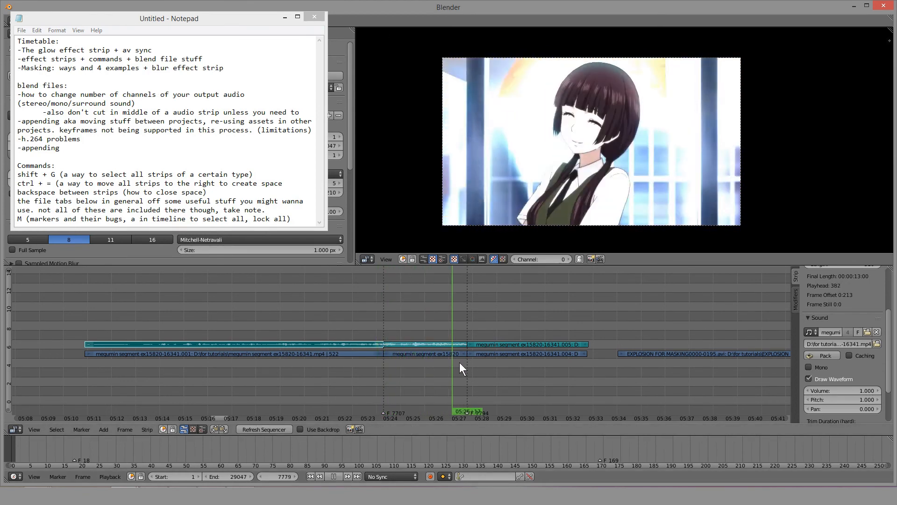
left_click_drag(465, 363, 462, 363)
key("alt+a")
left_click(377, 370)
key("alt+a")
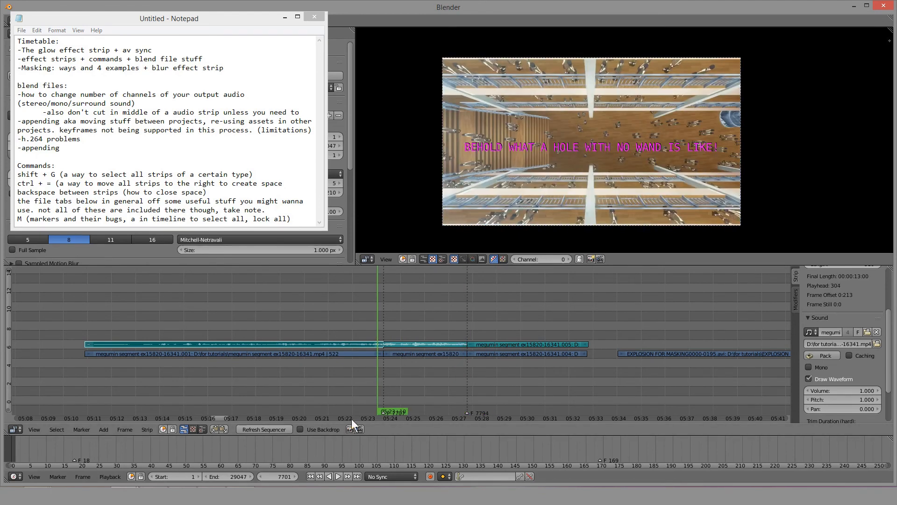
left_click_drag(375, 377, 324, 373)
left_click(380, 375)
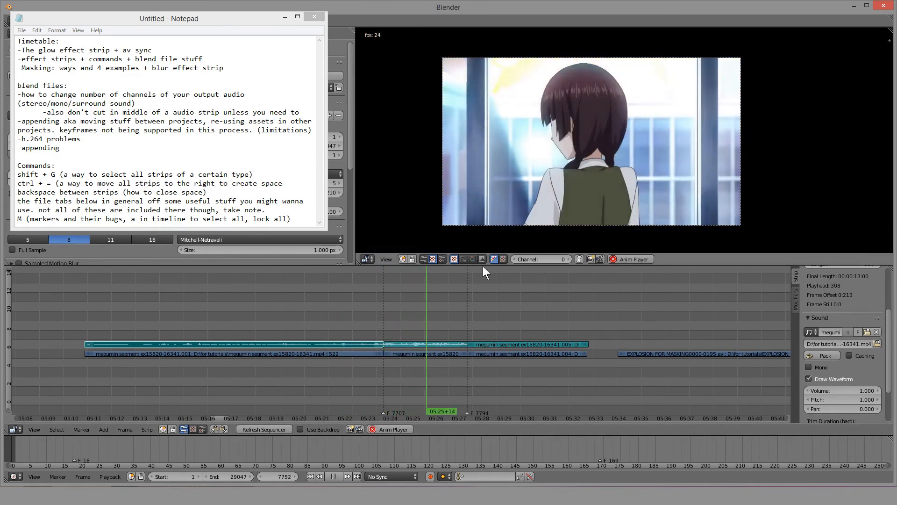
left_click(409, 368)
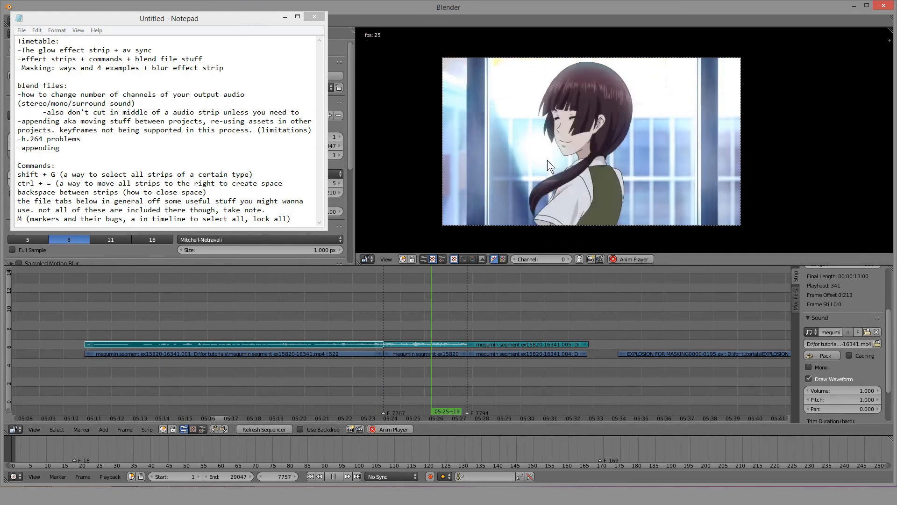
left_click(422, 365)
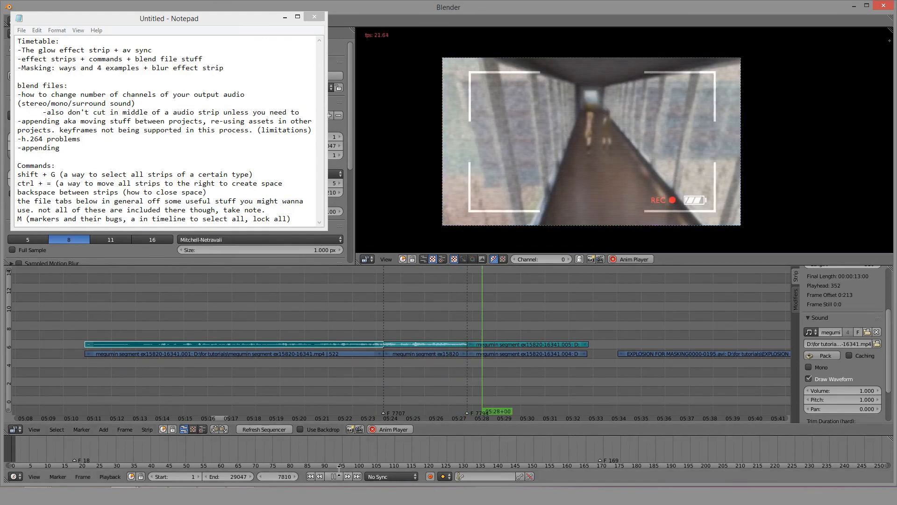
left_click(414, 371)
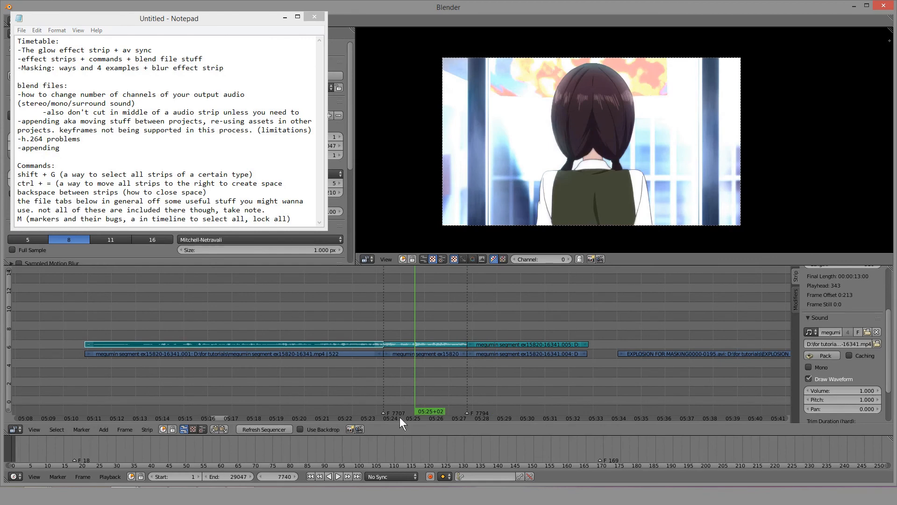
Set the playback sync mode to AV-sync and play the first clip from about 05:12+15.
left_click(385, 476)
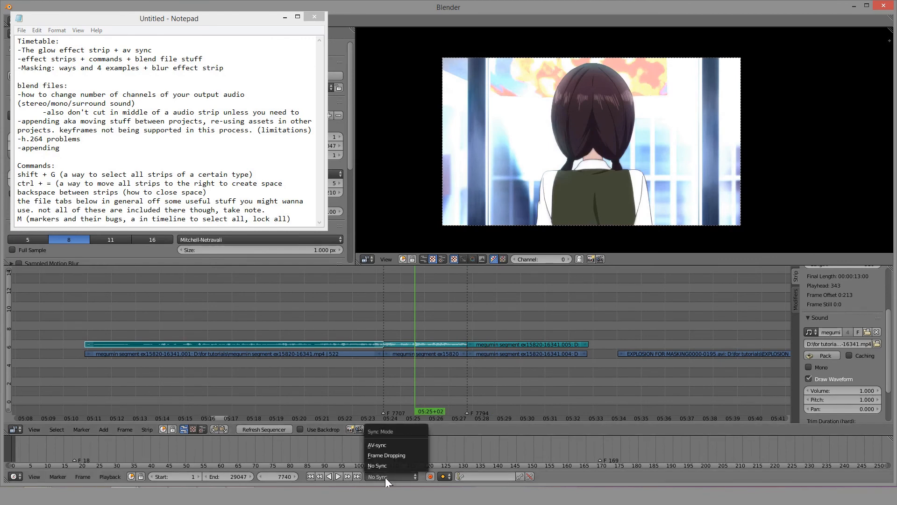
left_click(380, 444)
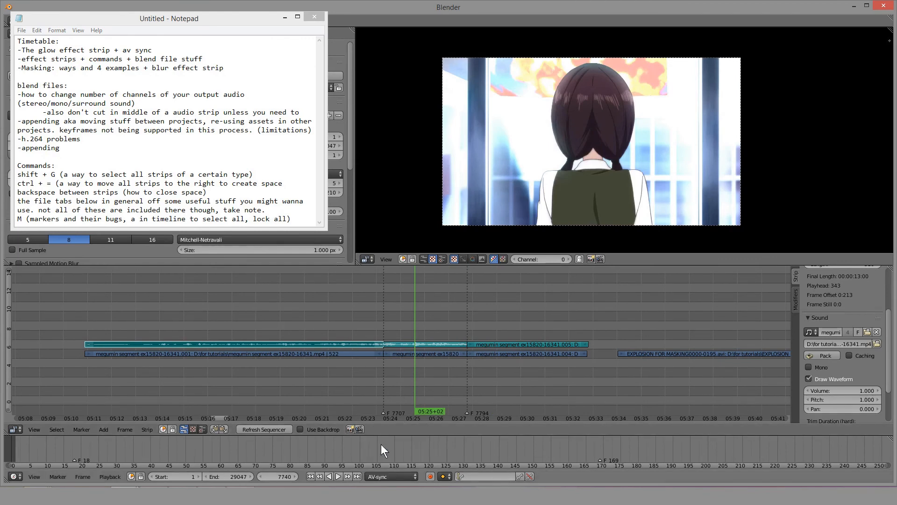
left_click_drag(378, 401, 131, 376)
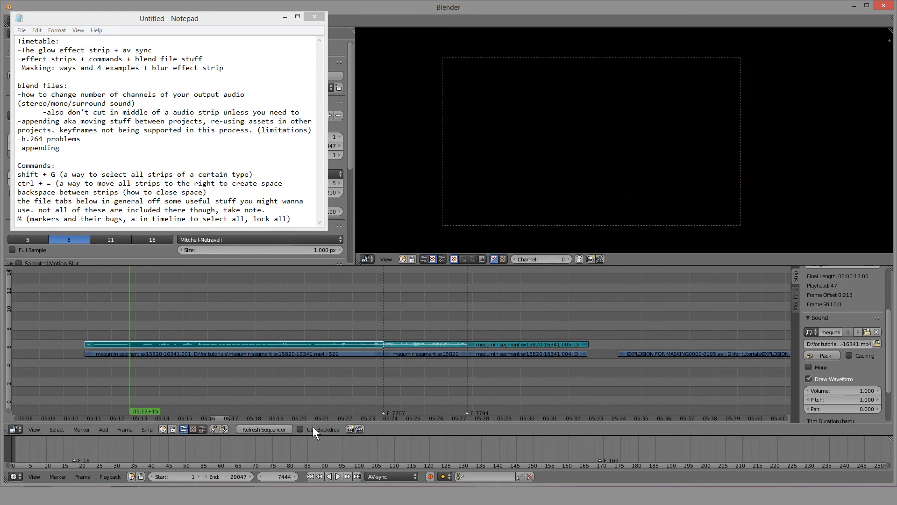
left_click(339, 475)
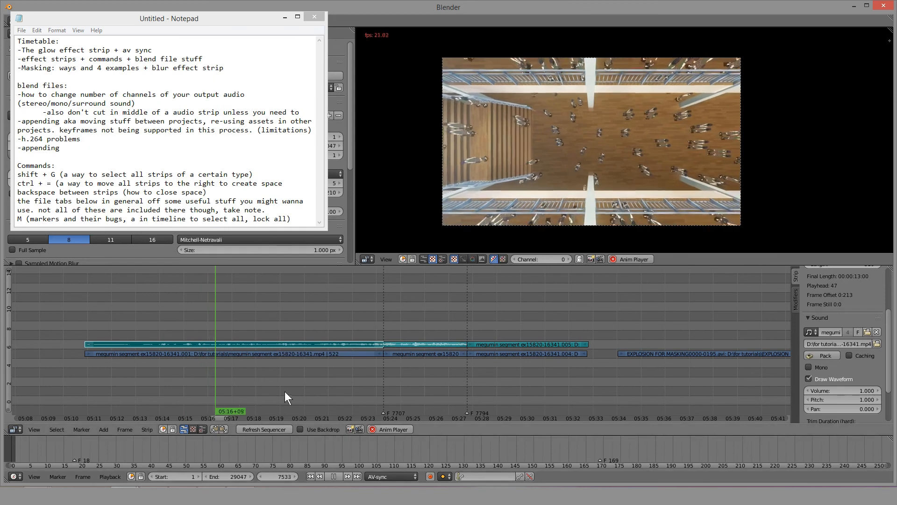
Alternately select the first clip's audio and video strips during playback to compare the two.
left_click(287, 354)
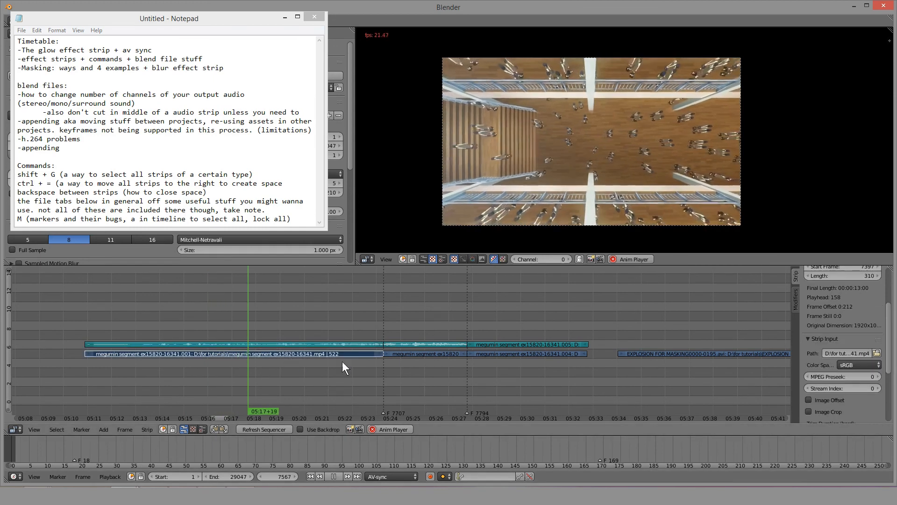
left_click(304, 344)
right_click(304, 354)
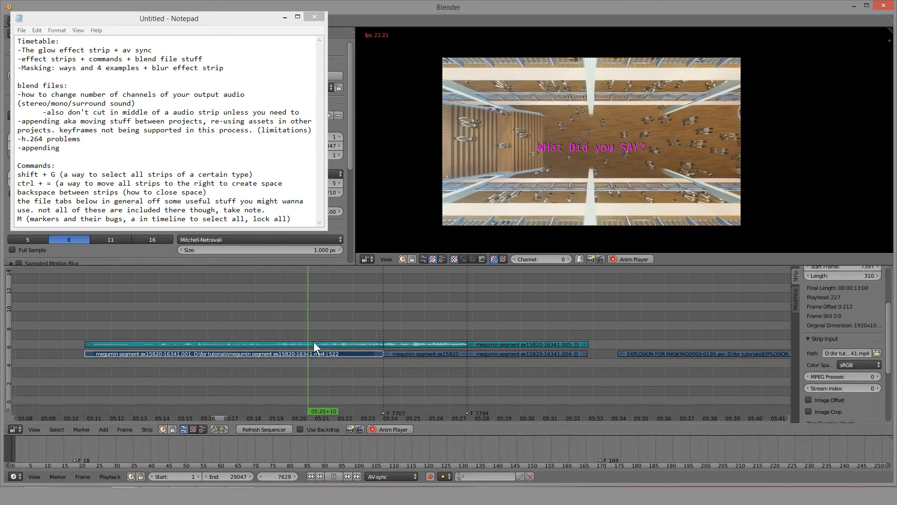
right_click(313, 342)
right_click(310, 352)
right_click(315, 342)
right_click(316, 354)
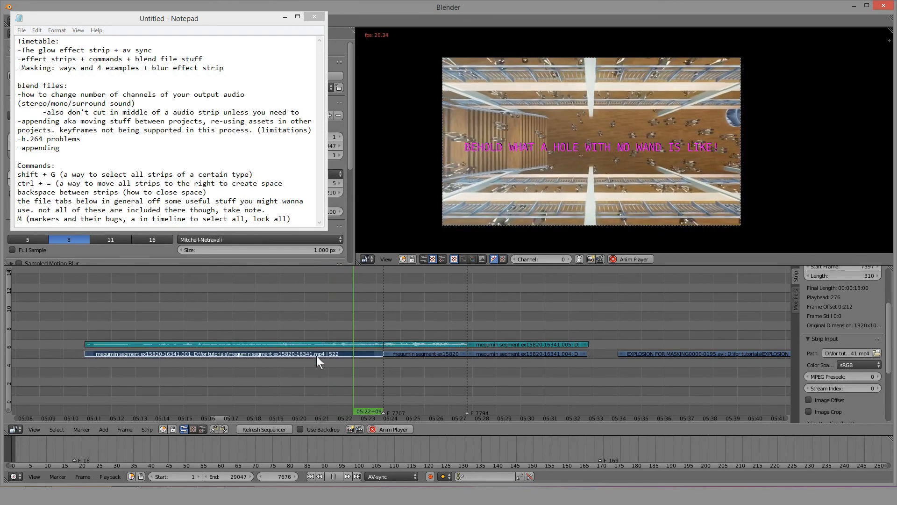
Select the audio and video strips of each clip in turn as playback crosses the F 7707 and F 7794 markers.
right_click(322, 344)
right_click(322, 354)
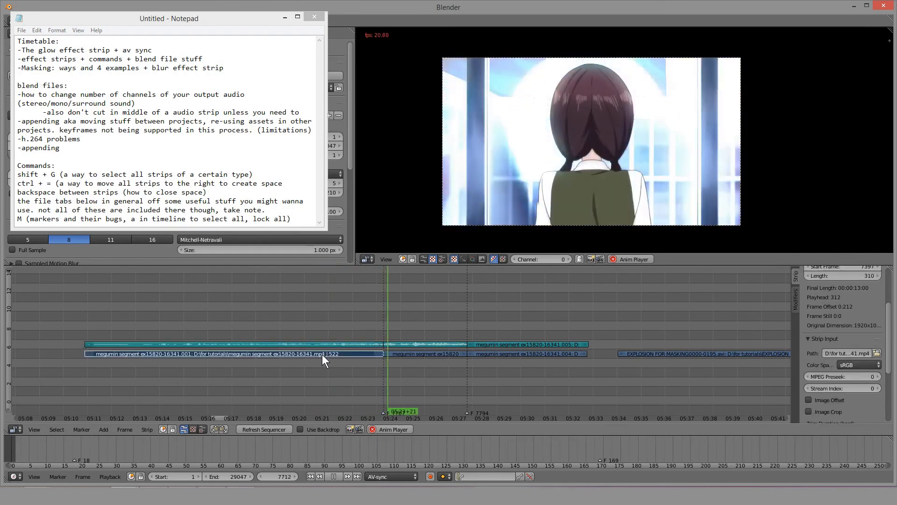
right_click(395, 344)
right_click(401, 356)
right_click(410, 346)
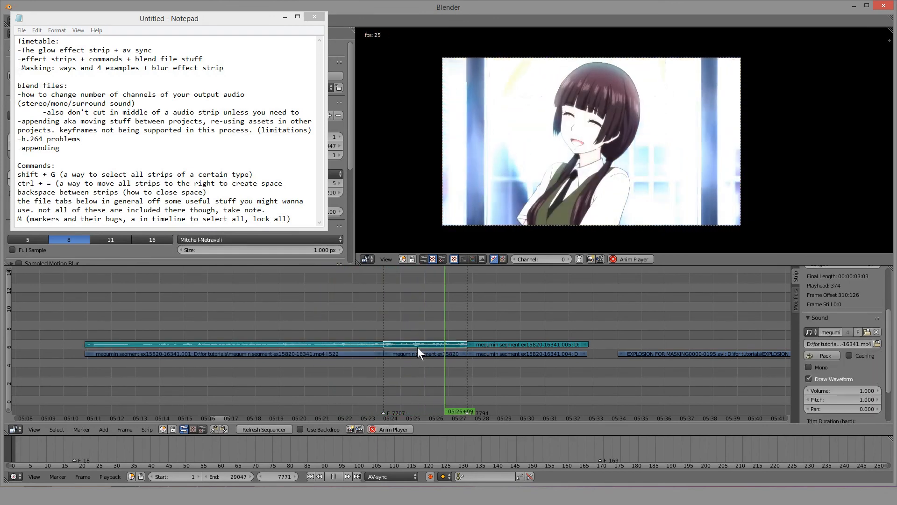
right_click(423, 353)
right_click(488, 344)
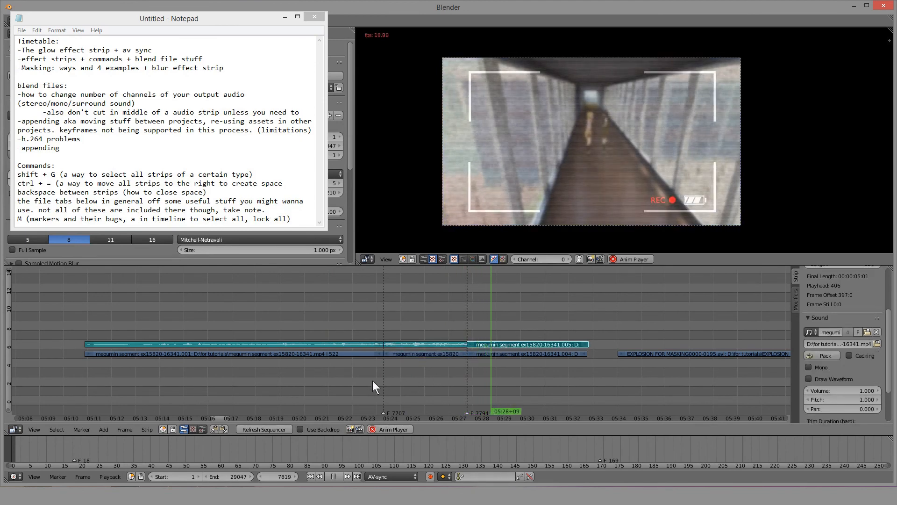
Replay the glowing schoolgirl shot, stop playback and place the playhead at 05:24+21.
left_click(371, 381)
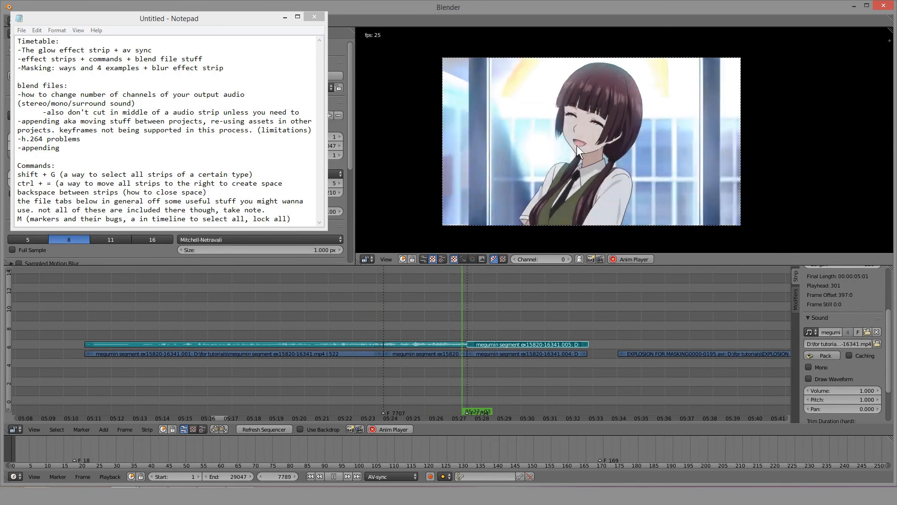
left_click(349, 357)
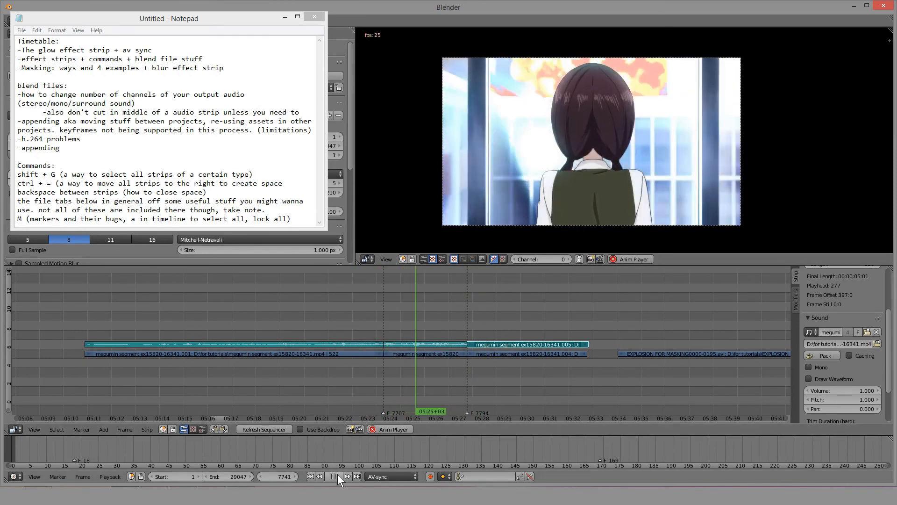
left_click(337, 475)
mouse_move(414, 380)
left_mouse_down()
mouse_move(476, 380)
mouse_move(346, 389)
mouse_move(514, 366)
mouse_move(412, 371)
left_mouse_up()
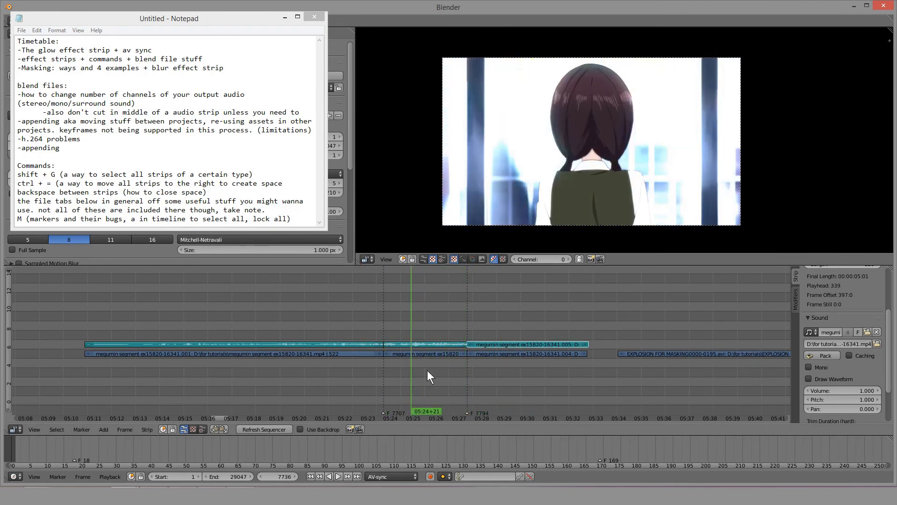
Scrub from the first clip through the glow shot and select the video strip between the F 7707 and F 7794 markers.
right_click(501, 346)
left_click(371, 369)
key("alt+a")
left_click_drag(318, 374, 453, 363)
right_click(433, 355)
left_click(386, 365)
key("alt+a")
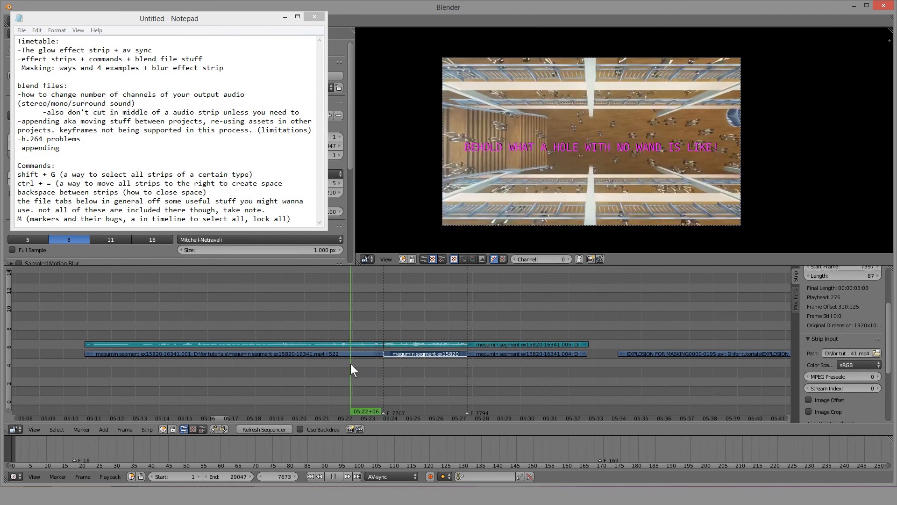
Scrub the end of the glow shot, review the sync mode options, and move the playhead to 05:25+13 for playback.
mouse_move(458, 374)
left_mouse_down()
mouse_move(466, 374)
mouse_move(456, 374)
left_mouse_up()
key("alt+a")
scroll(456, 374, "up", 5)
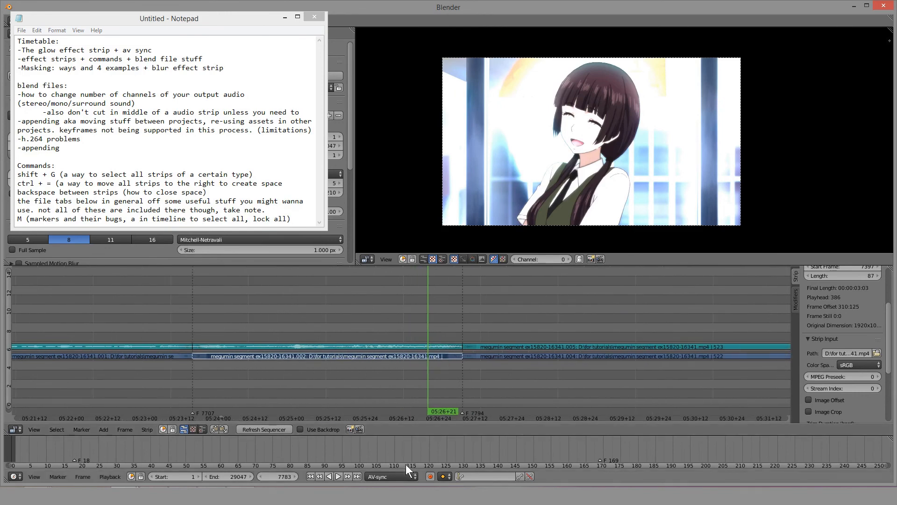
left_click(400, 476)
left_click(328, 379)
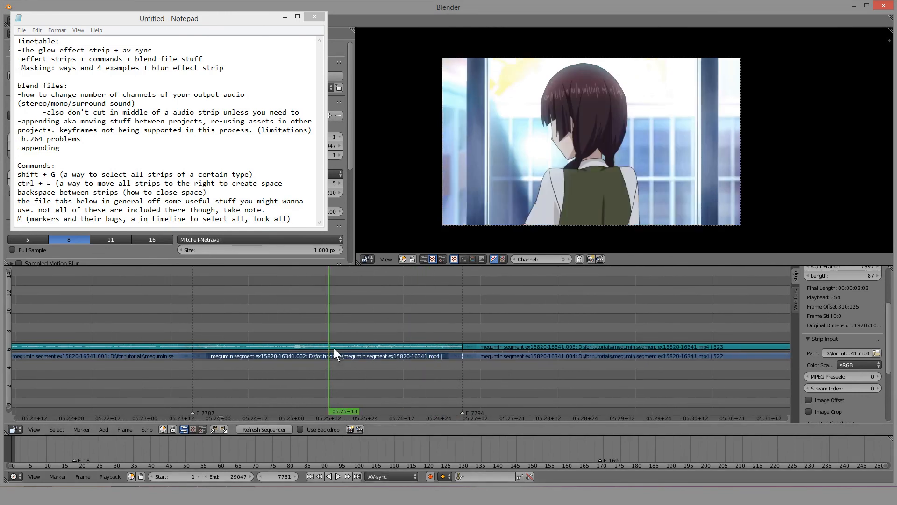
key("alt+a")
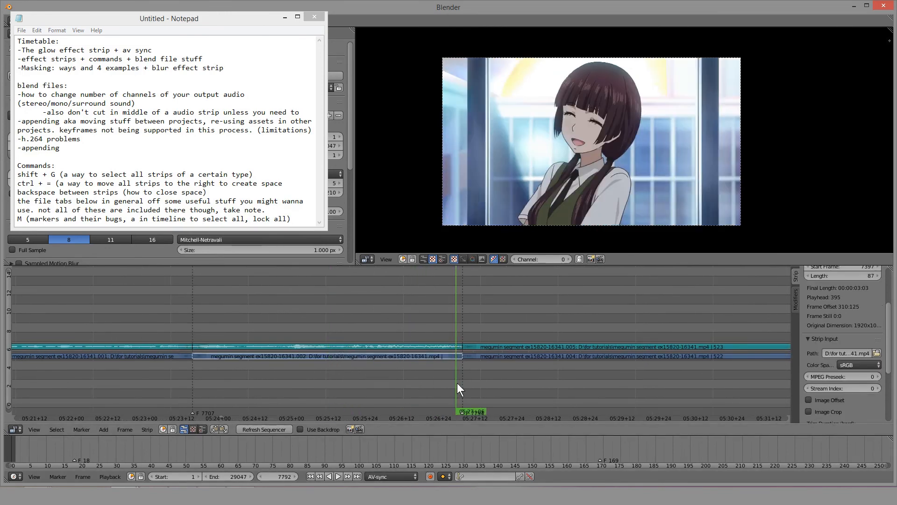
Select the glow shot's audio strip and scrub around the F 7794 cut, returning to 05:26+02 to compare its end with the video.
middle_click_drag(457, 382, 352, 374)
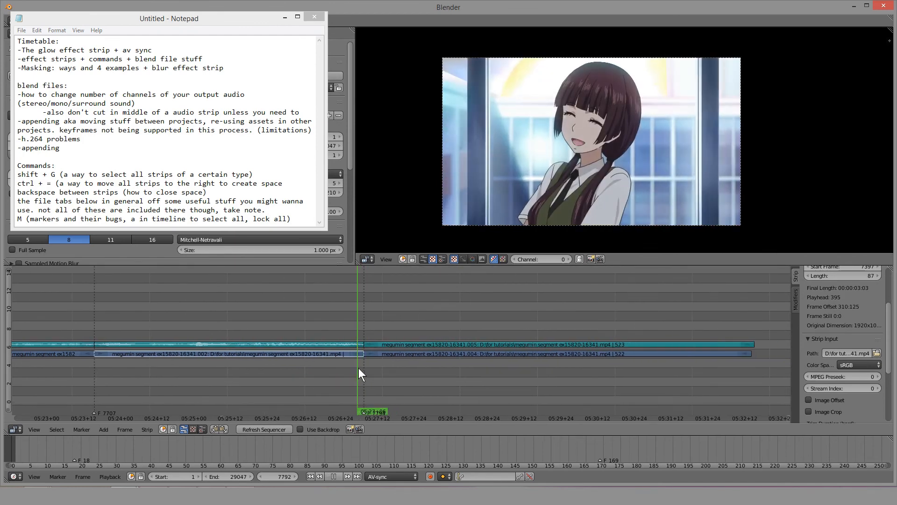
key("alt+a")
right_click(353, 344)
left_click_drag(327, 329, 318, 328)
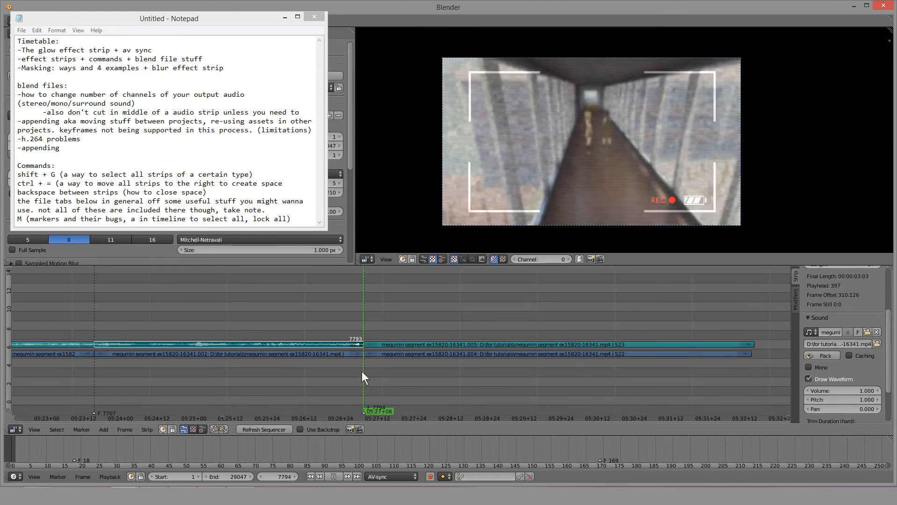
left_click_drag(375, 371, 270, 365)
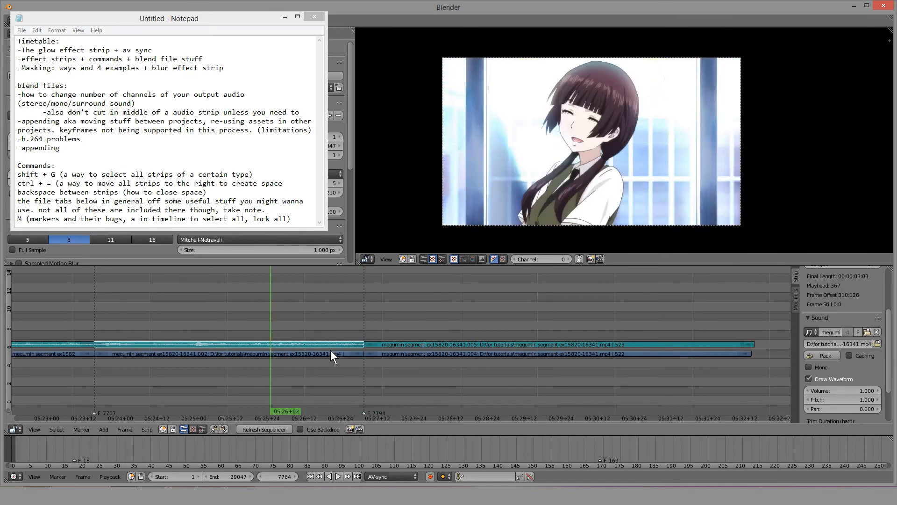
Scrub the glow shot to 05:25+06 and choose AV-sync again as the playback sync mode.
scroll(336, 349, "down", 13)
left_click_drag(350, 364, 330, 365)
scroll(344, 365, "up", 9)
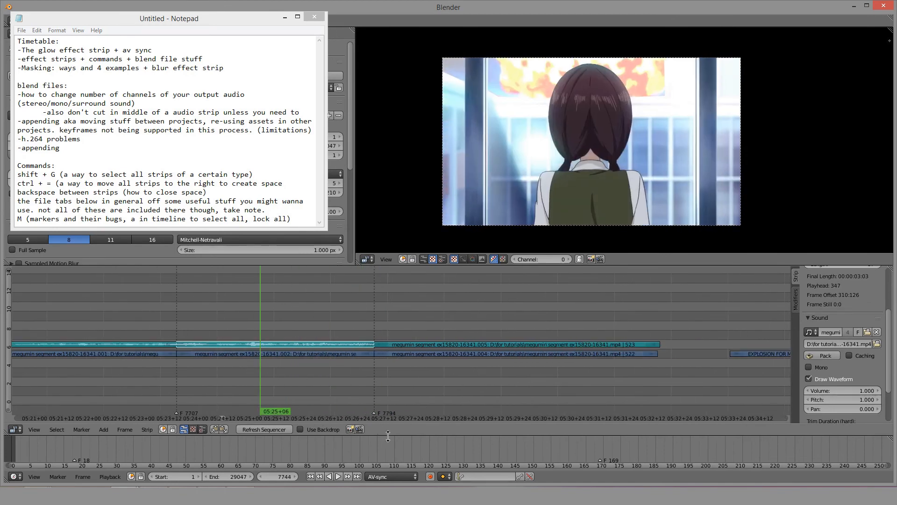
left_click(398, 474)
left_click(392, 444)
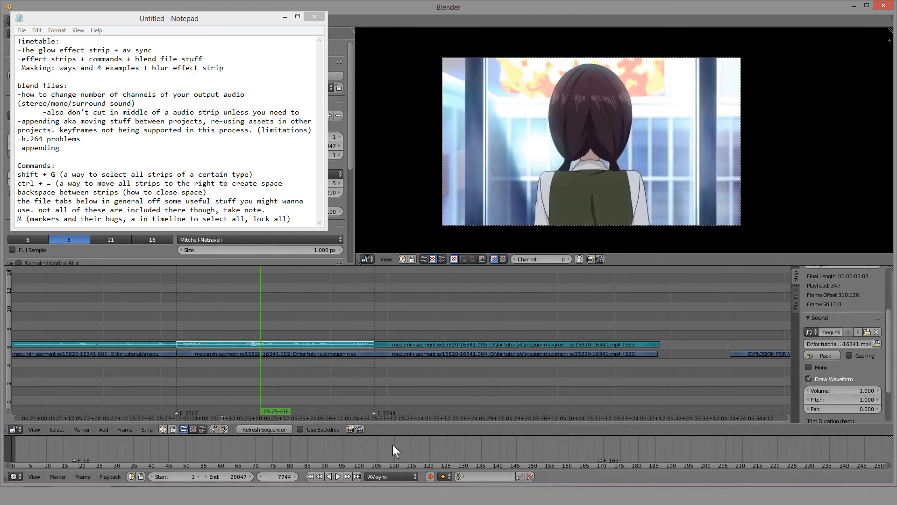
Move the playhead to 05:18+12 in the first clip, review the sync mode options, and select its video strip for playback.
scroll(301, 360, "down", 5)
left_click_drag(371, 380, 256, 371)
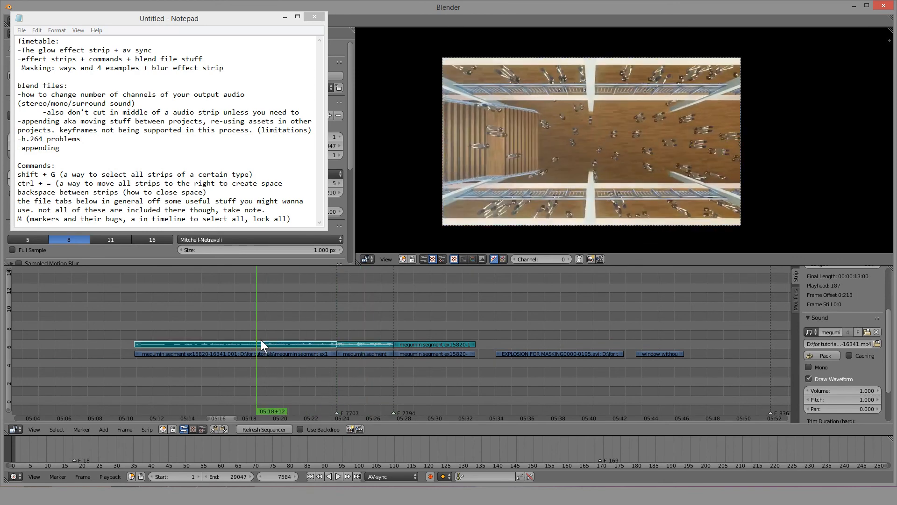
left_click(386, 476)
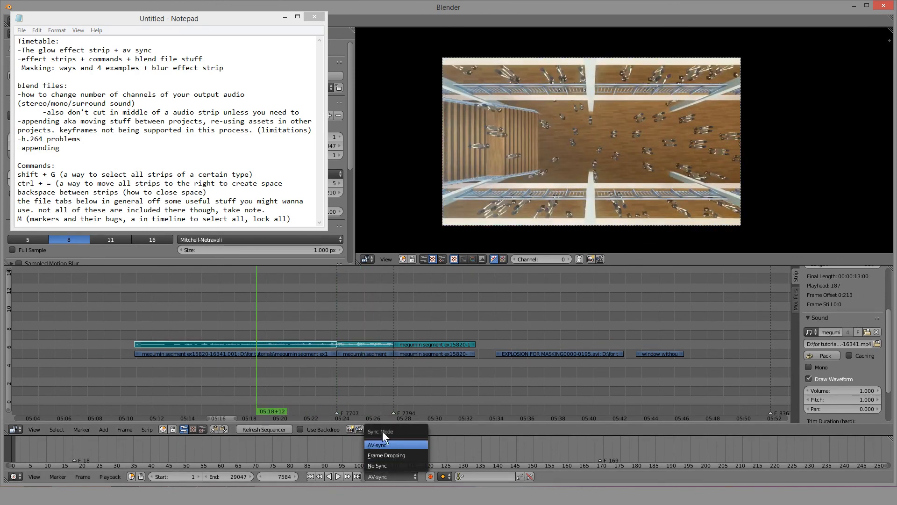
left_click(267, 357)
right_click(267, 357)
key("alt+a")
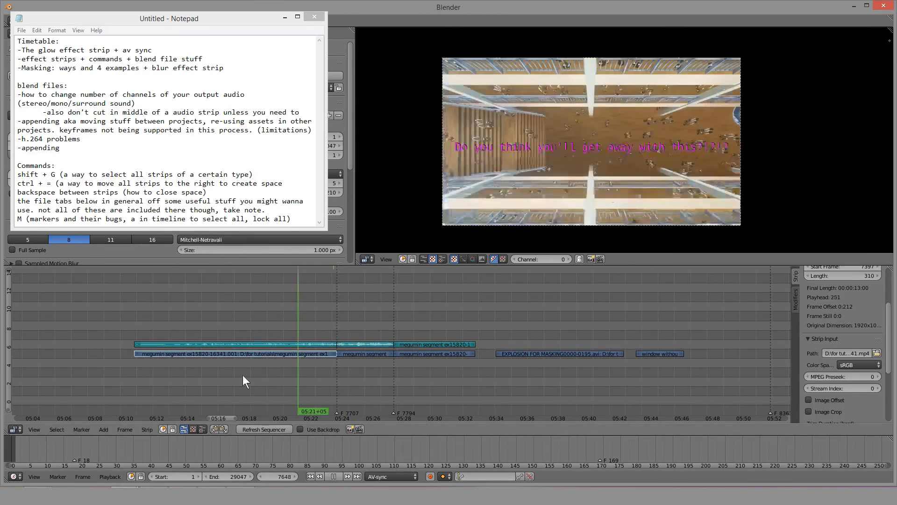
Play the first clip from 05:12+03, stop it, and scrub ahead to 05:21+16 to check how the subtitles follow the audio.
key("Escape")
left_click_drag(295, 361, 315, 369)
left_click(158, 368)
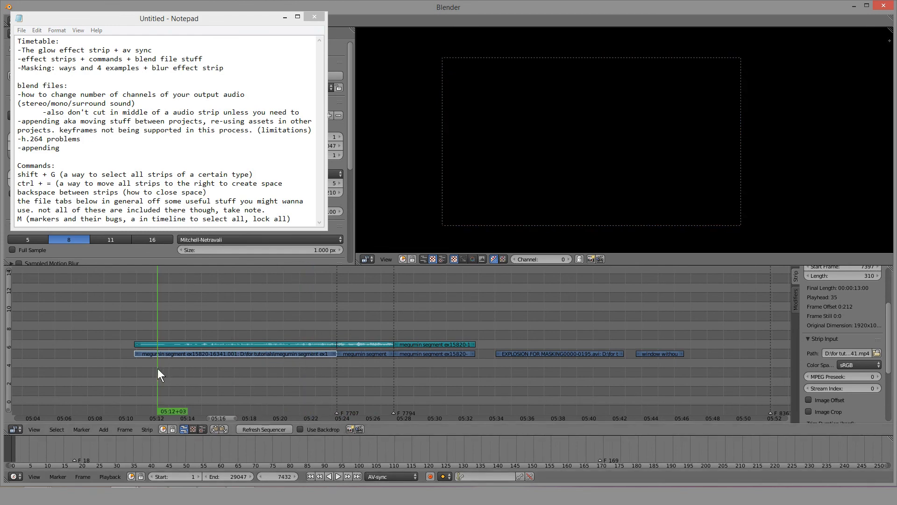
left_click(338, 475)
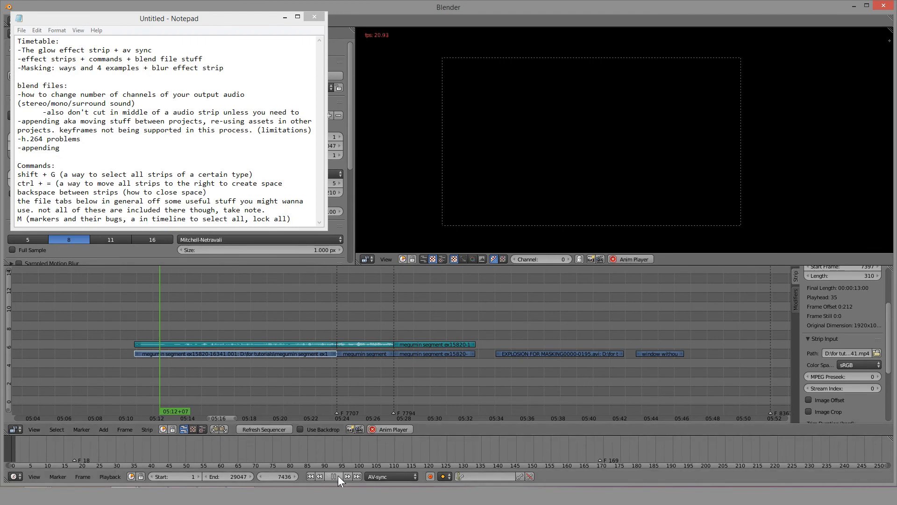
left_click(337, 475)
left_click_drag(135, 374, 305, 379)
key("alt+a")
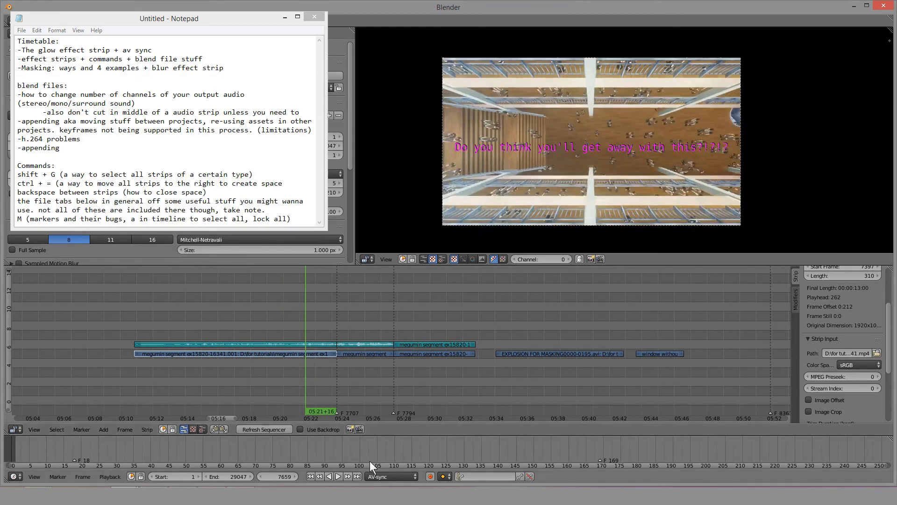
Reselect AV-sync as the sync mode and scrub the glow shot, finishing at 05:24+07.
left_click(393, 476)
left_click(383, 443)
scroll(377, 353, "down", 2)
left_click(372, 369)
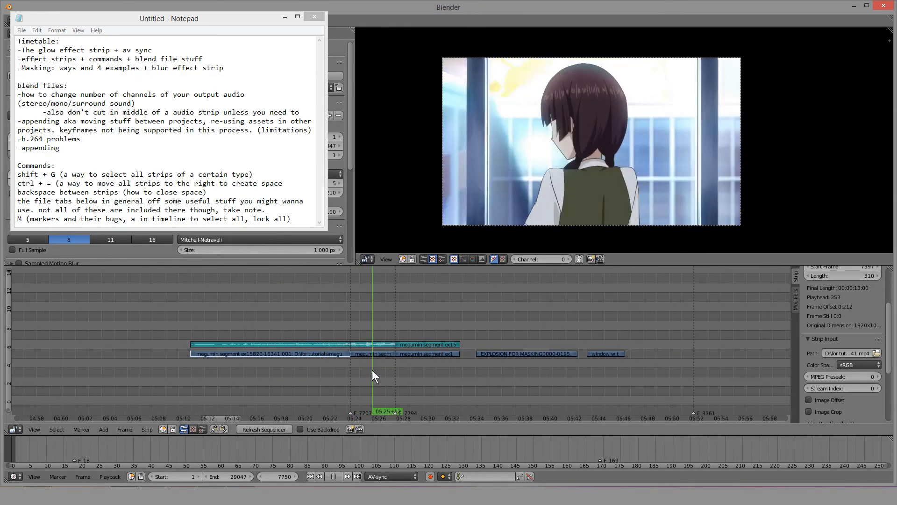
scroll(416, 366, "up", 1)
left_click(388, 364)
left_click(354, 363)
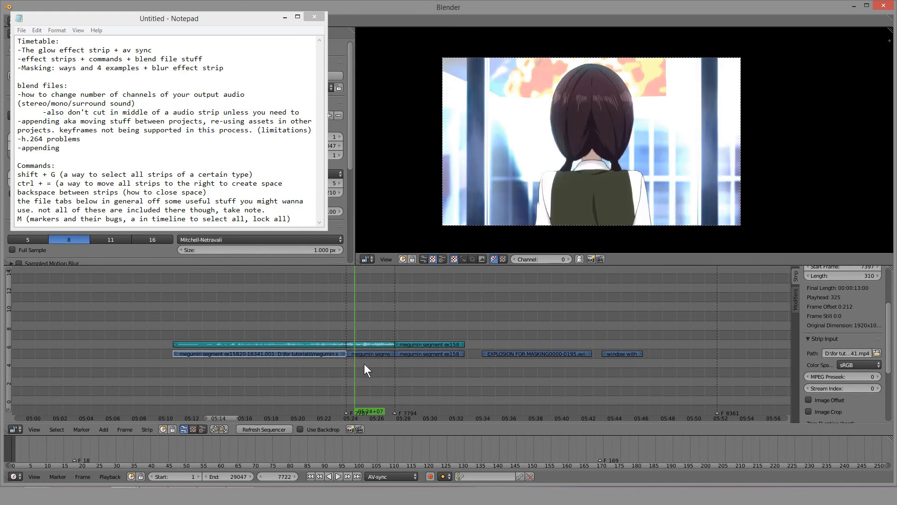
Scrub the glow shot around 05:25+14 and back to 05:24+23, playing it to examine the bright background.
scroll(363, 363, "up", 2)
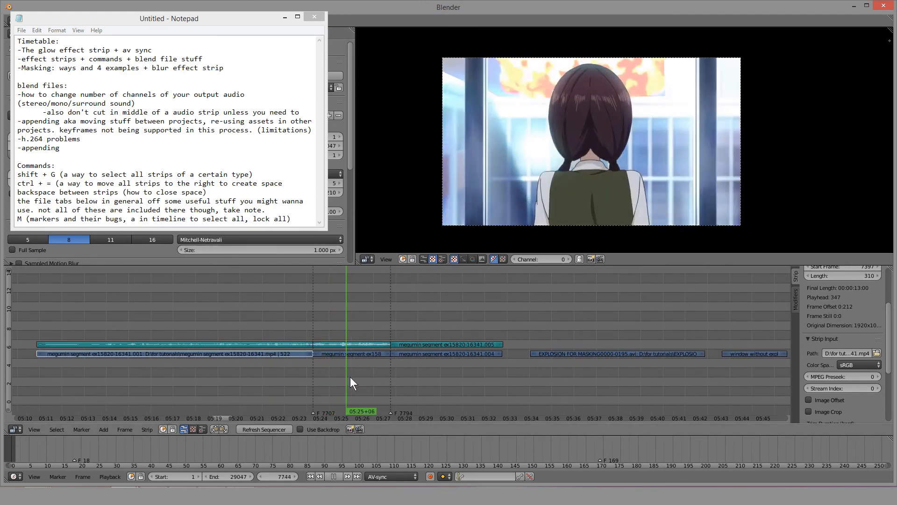
key("alt+a")
middle_click_drag(369, 374, 180, 358)
scroll(194, 361, "down", 1)
left_click(178, 363)
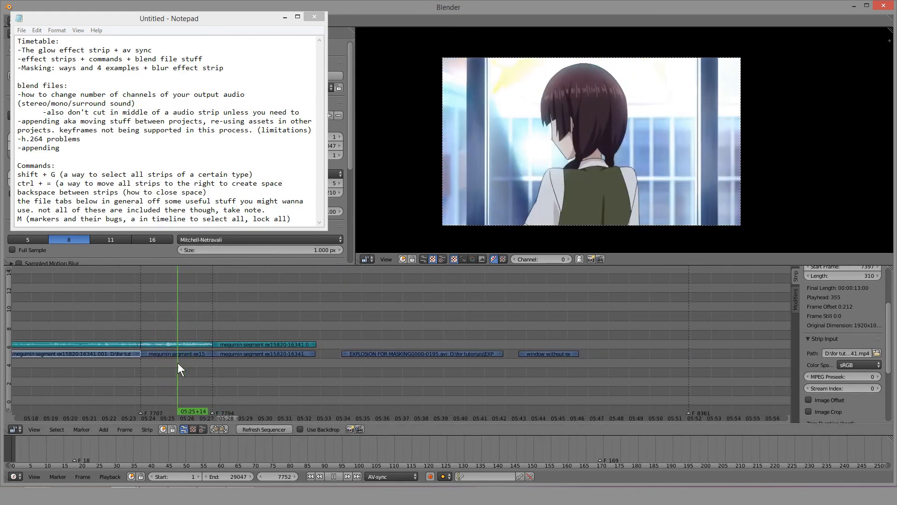
key("alt+a")
left_click_drag(192, 364, 167, 379)
key("alt+a")
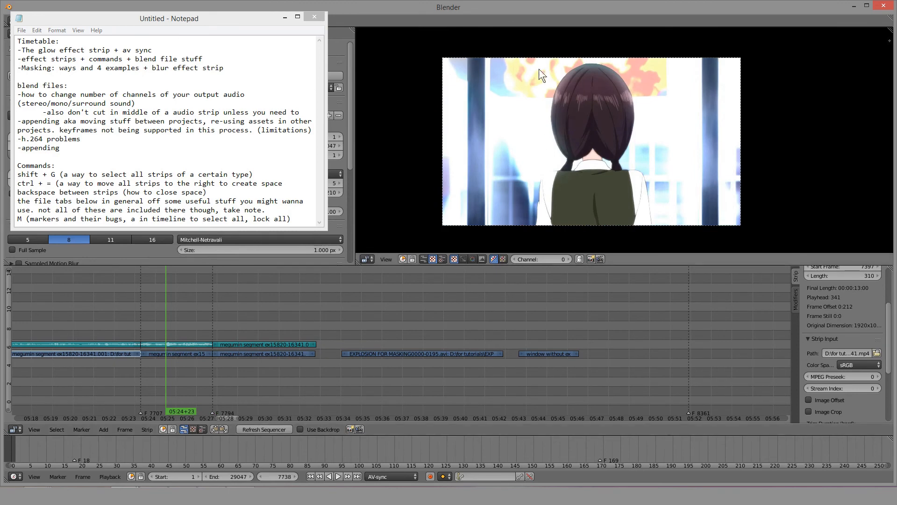
Step the playhead through the glow shot from 05:24+10 to just before the F 7794 marker to compare glow intensity.
left_click(155, 360)
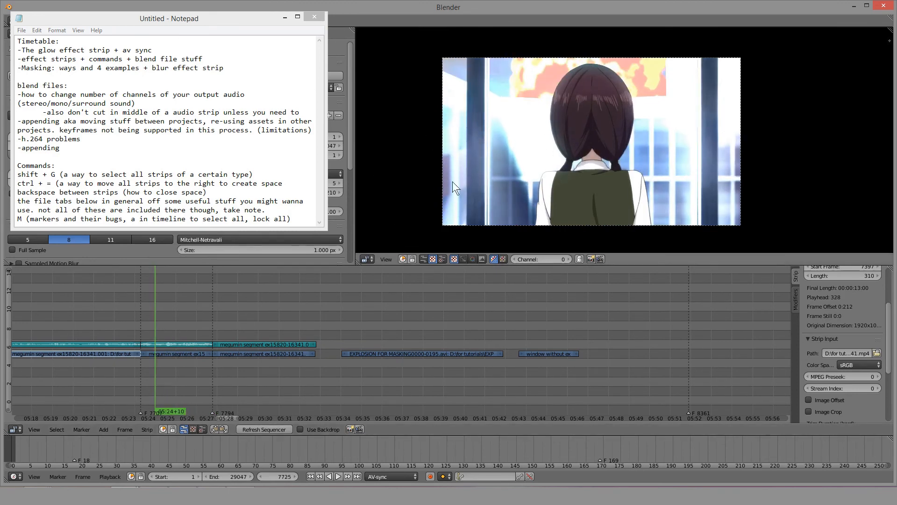
left_click(181, 372)
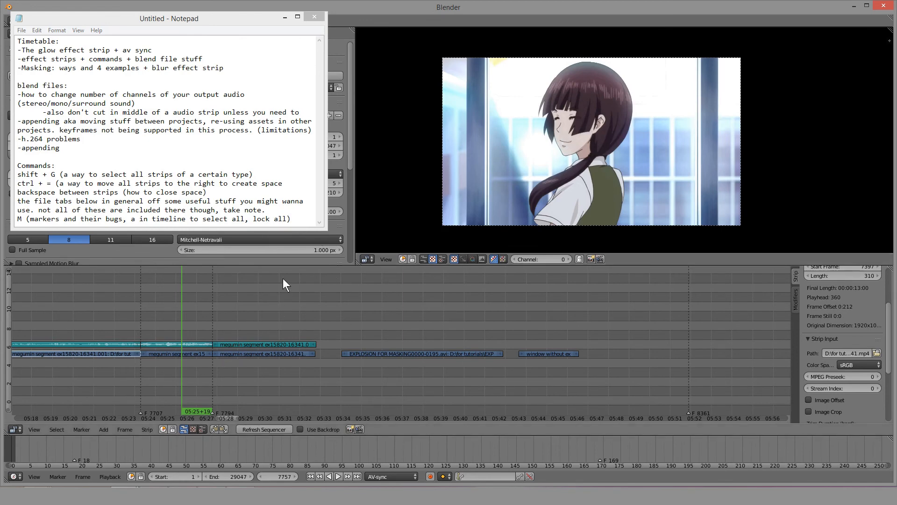
key("alt+a")
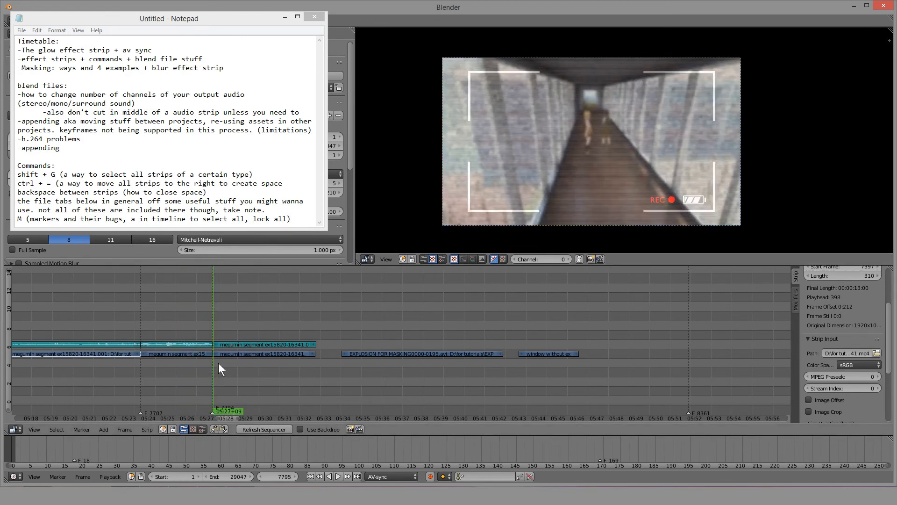
left_click_drag(192, 374, 211, 373)
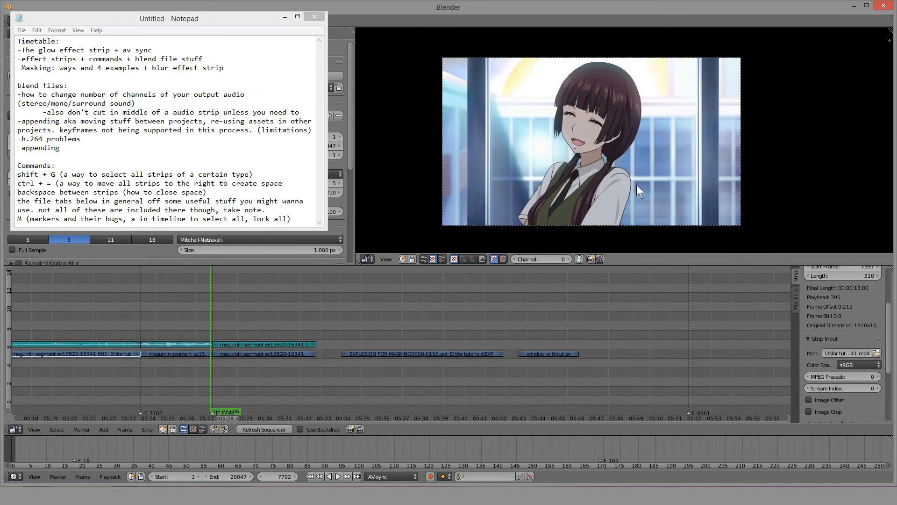
key("alt+a")
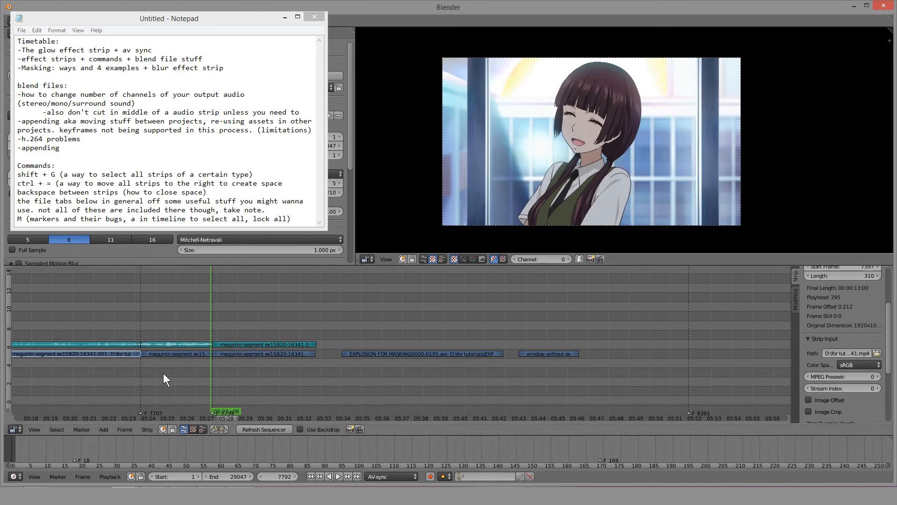
left_click_drag(173, 374, 198, 379)
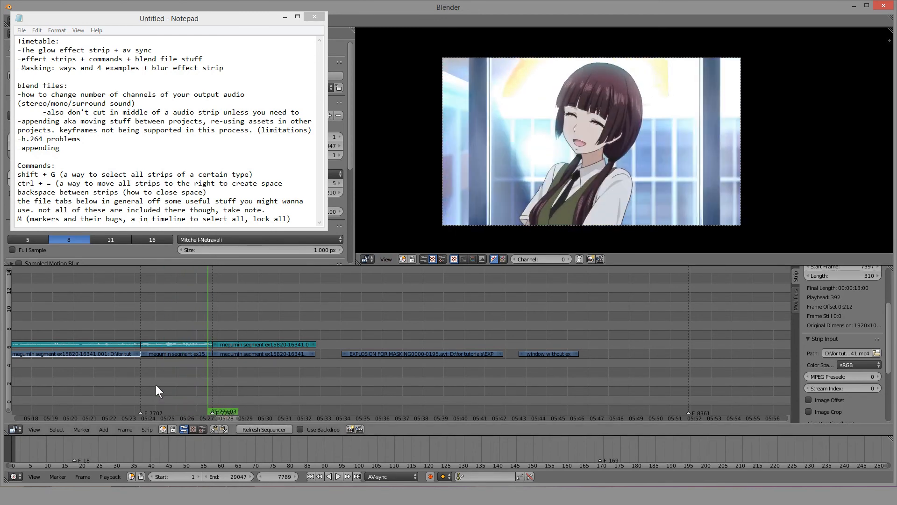
Play the whole glow shot from the F 7707 marker past F 7794, stop, and return the playhead to about 05:25+08.
left_click(142, 380)
key("alt+a")
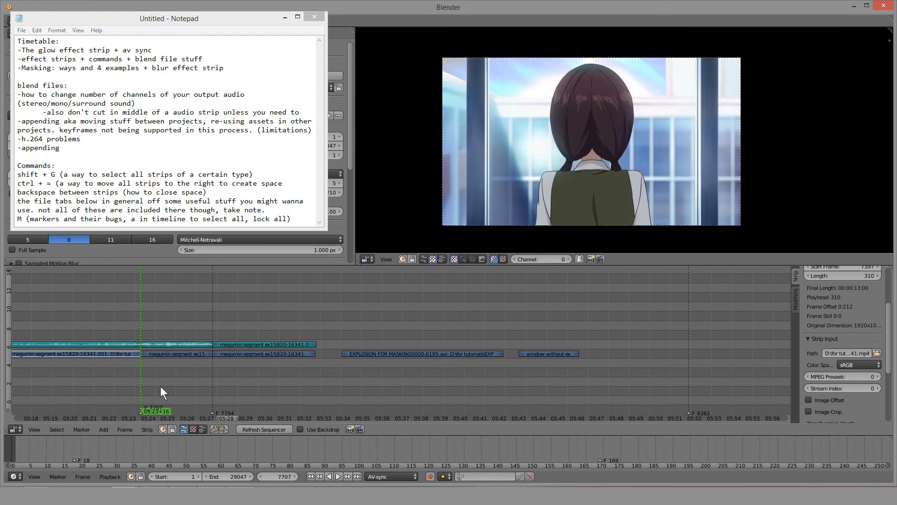
left_click(338, 476)
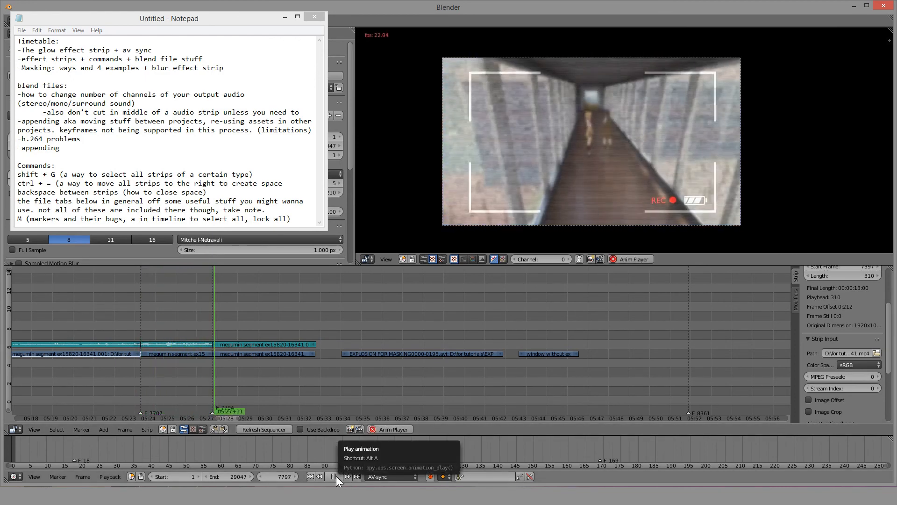
left_click(333, 476)
left_click(148, 373)
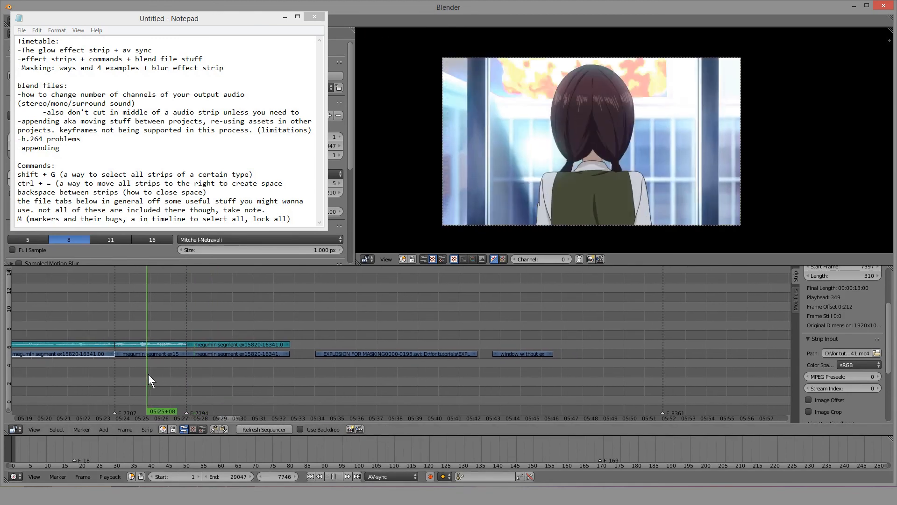
Play the explosion strip from 05:38+04 through the bright flash, move back near 05:39, and replay it to examine the explosion.
left_click(399, 392)
middle_click_drag(461, 382, 374, 381)
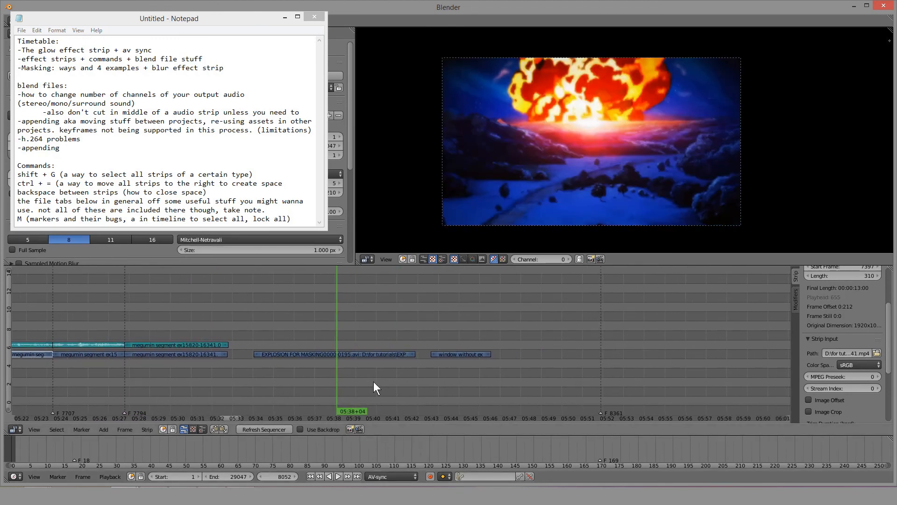
key("alt+a")
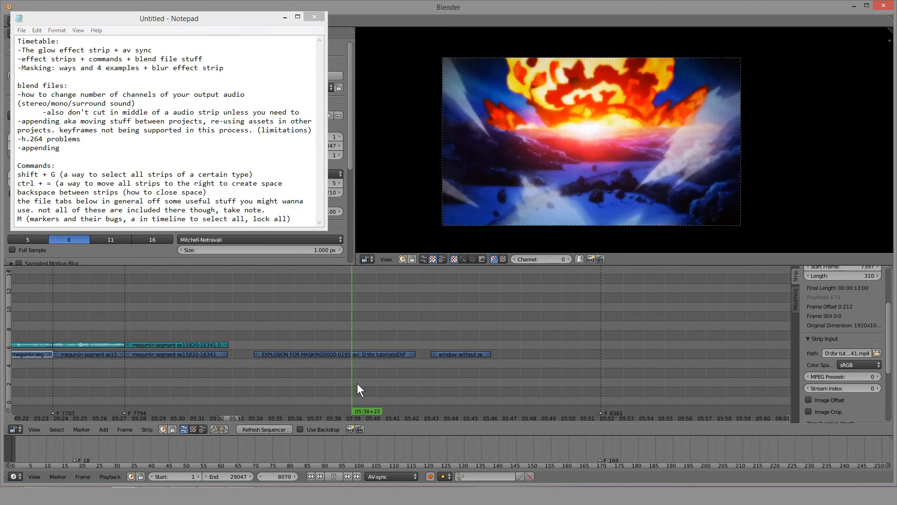
key("alt+a")
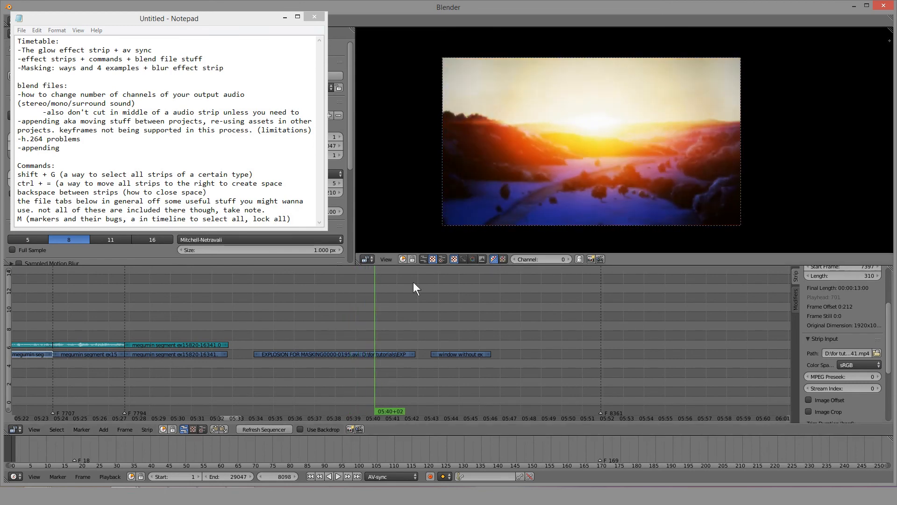
left_click(351, 368)
key("alt+a")
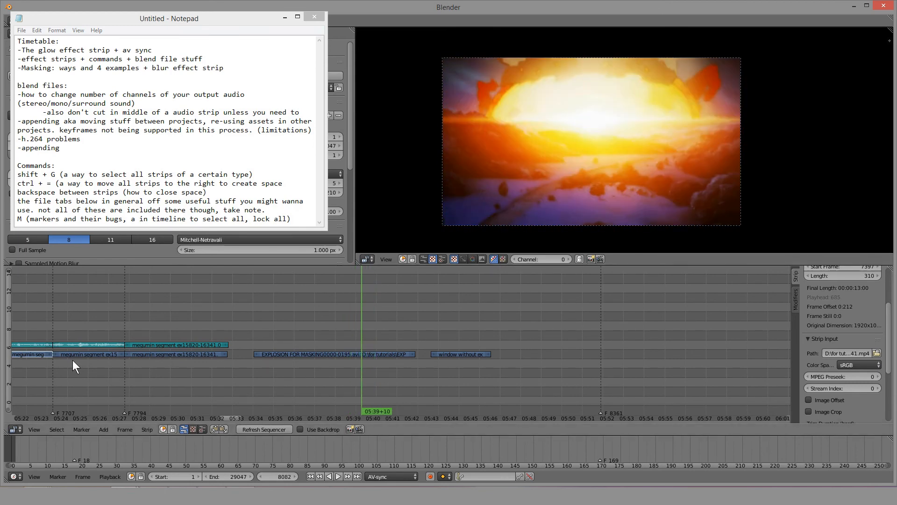
Compare the glow shot at 05:25+15 with the source explosion strip and the window strip without explosion, finishing at 05:44+07.
left_click(86, 362)
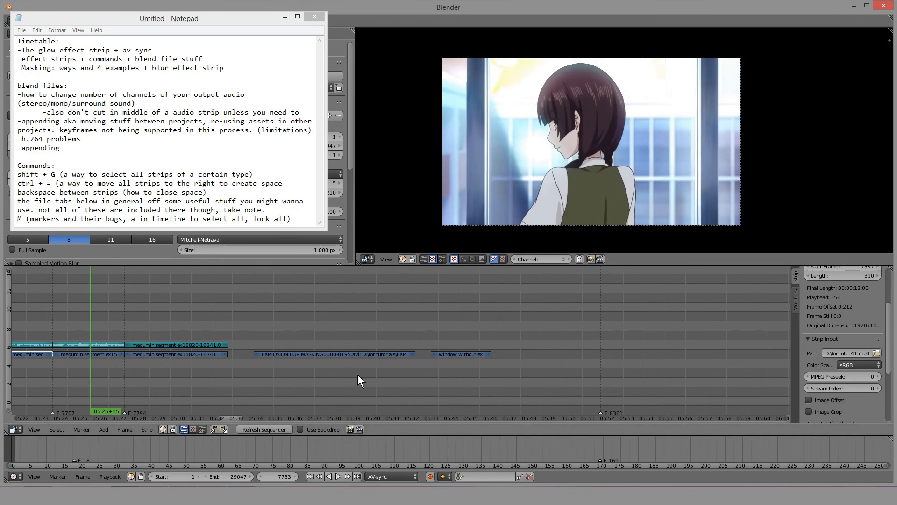
left_click(360, 374)
key("alt+a")
left_click(459, 380)
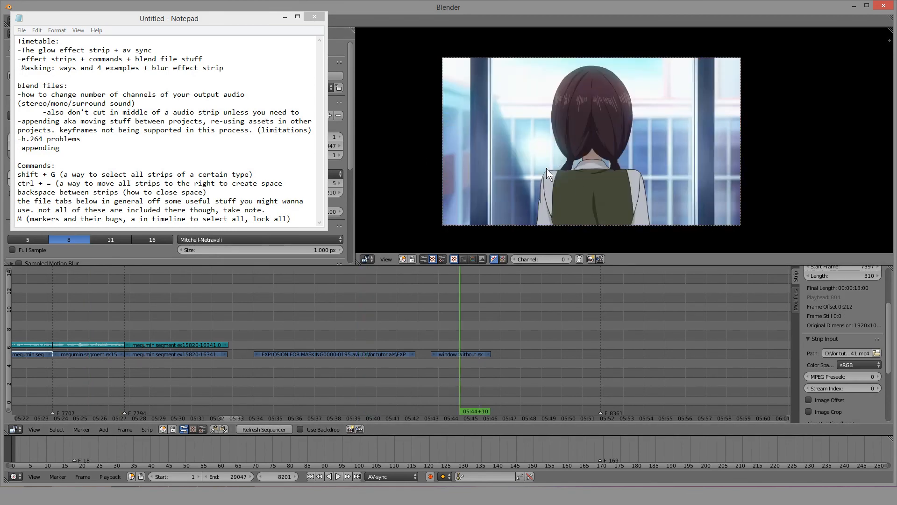
left_click(369, 377)
left_click(463, 375)
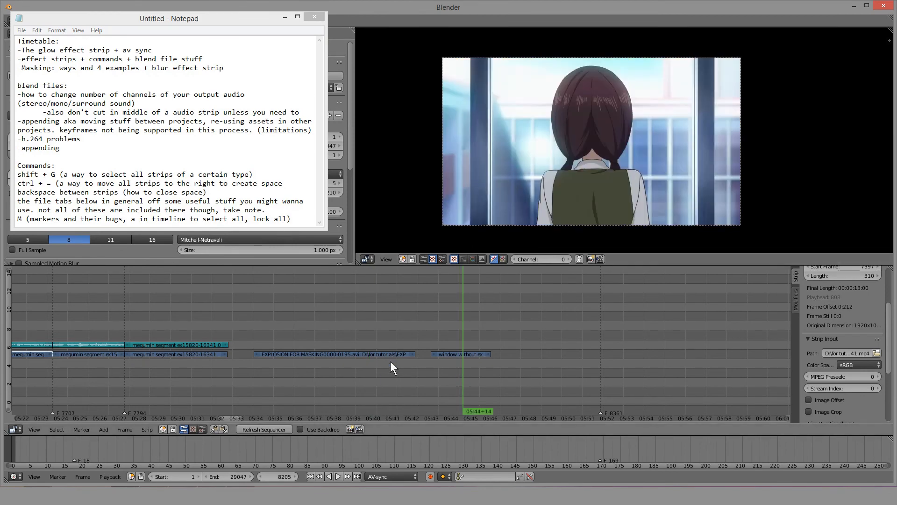
left_click(377, 377)
left_click(439, 388)
left_click(457, 392)
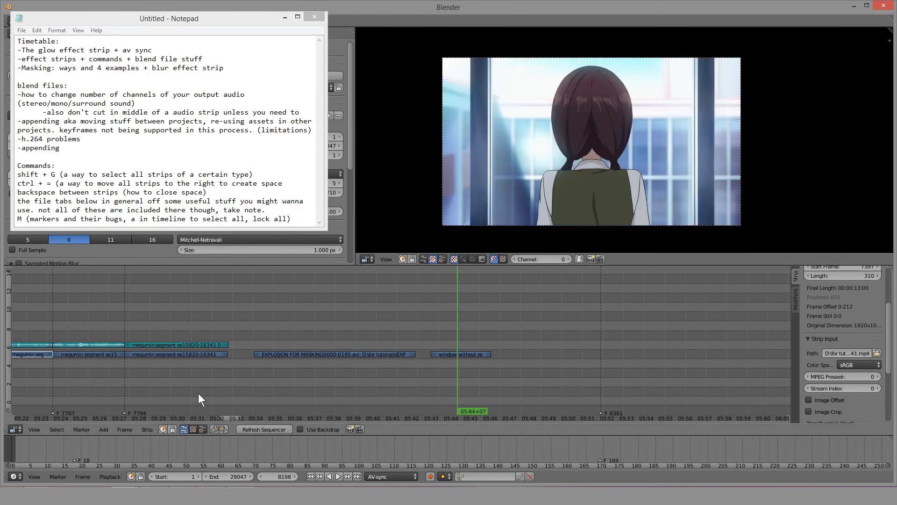
Return the playhead to the glow shot between the F 7707 and F 7794 markers and play it briefly, stopping at 05:25+20.
left_click(95, 370)
key("alt+a")
key("alt+a")
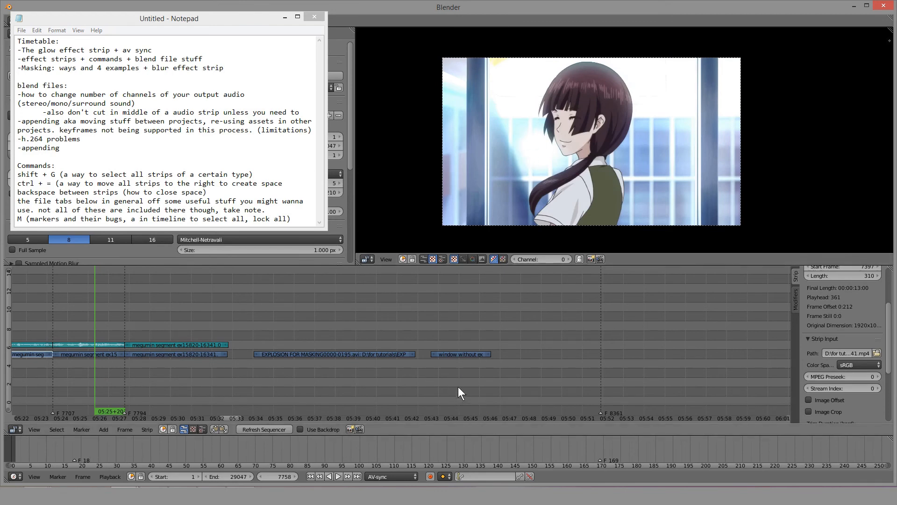
Place the playhead at 05:44+08 and add a Glow effect strip to the window strip without explosion.
left_click(458, 387)
right_click(467, 355)
scroll(468, 355, "up", 1)
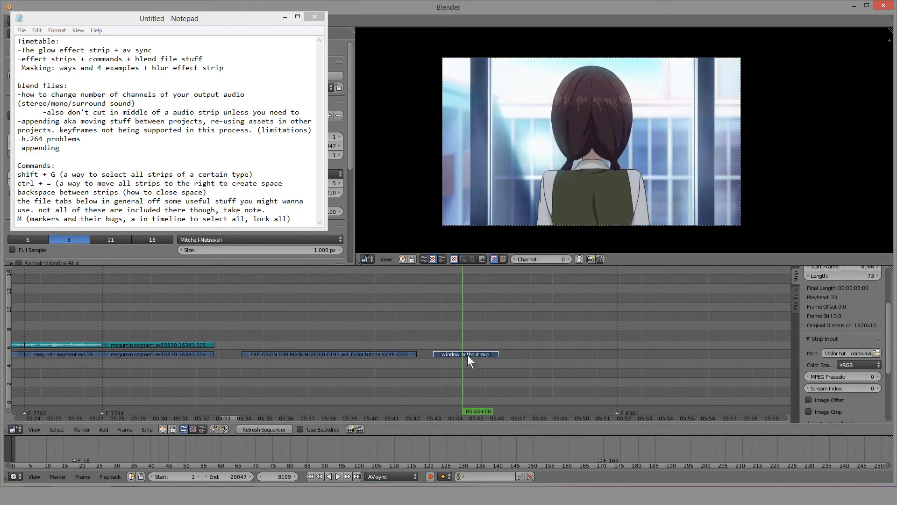
key("shift+a")
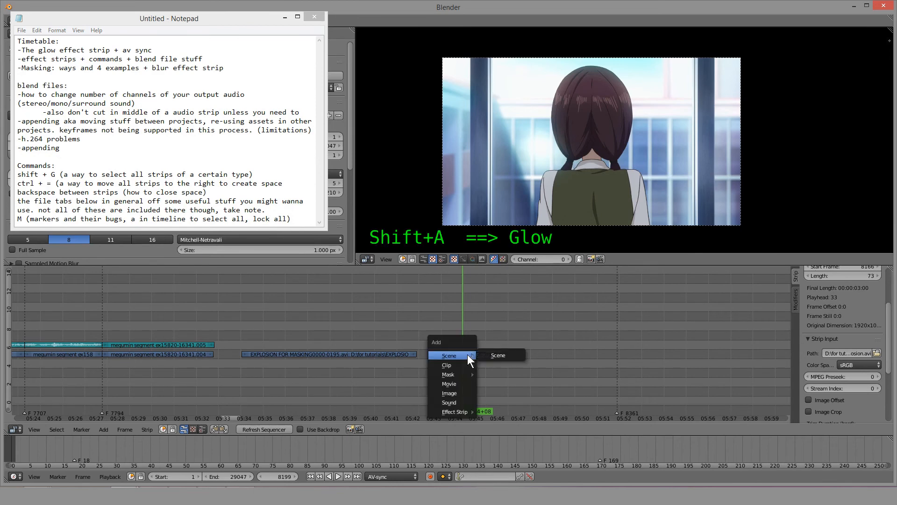
mouse_move(470, 407)
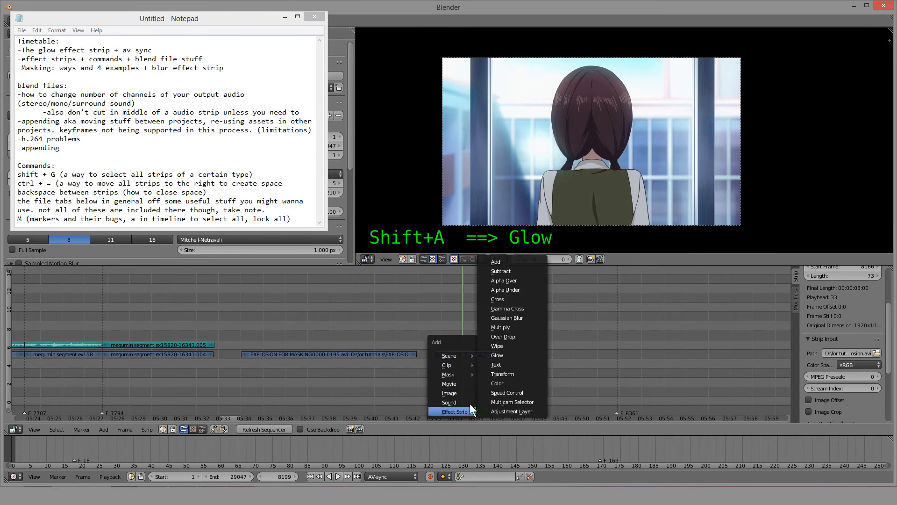
left_click(509, 355)
scroll(507, 354, "up", 3)
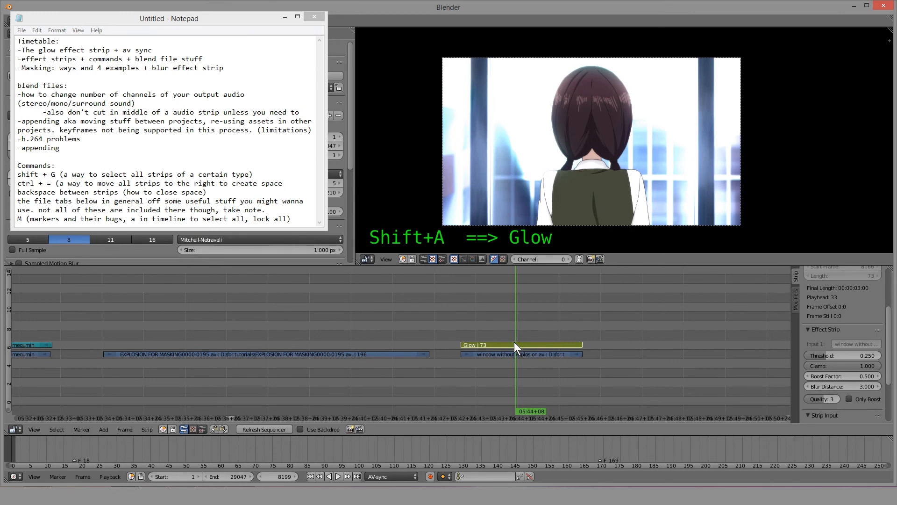
Mute and unmute the Glow strip repeatedly to compare the shot with and without the effect, leaving it unmuted.
key("h")
key("alt+h")
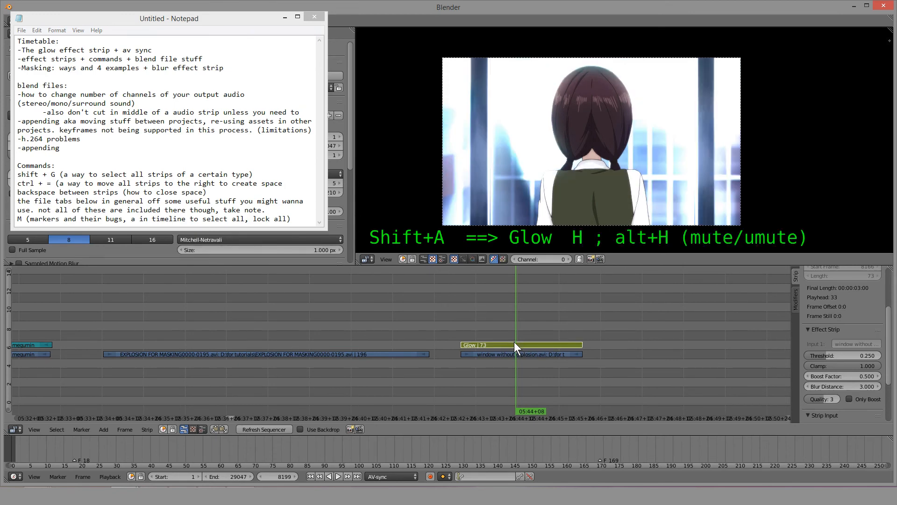
key("h")
key("alt+h")
key("h")
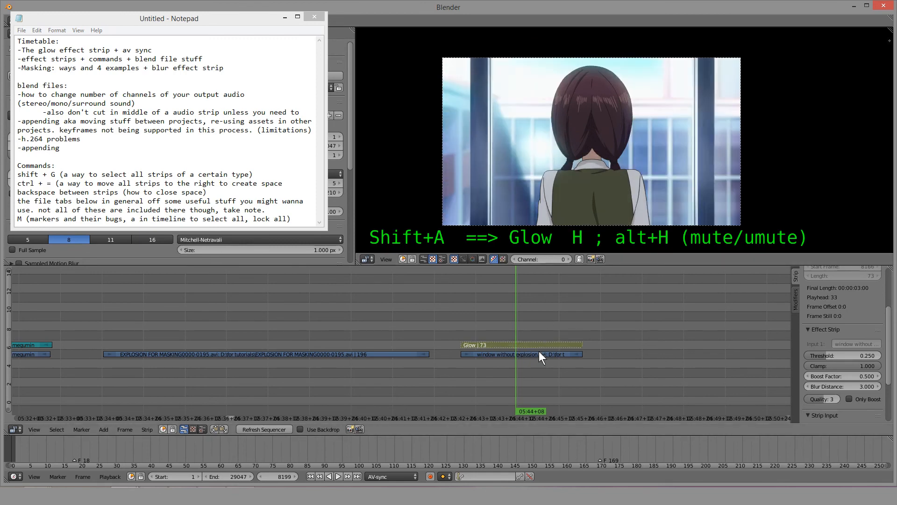
key("alt+h")
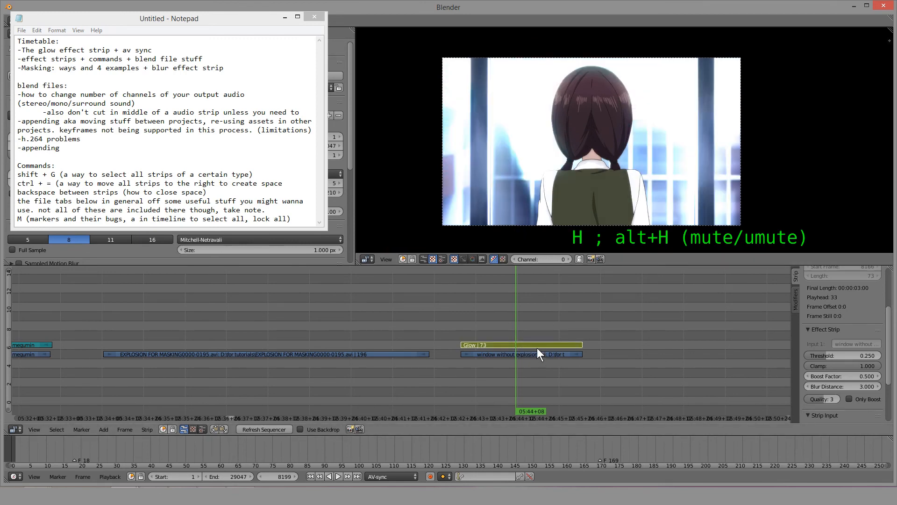
Scrub through the window shot under the Glow strip and leave the playhead at 05:45+01.
scroll(480, 368, "down", 2)
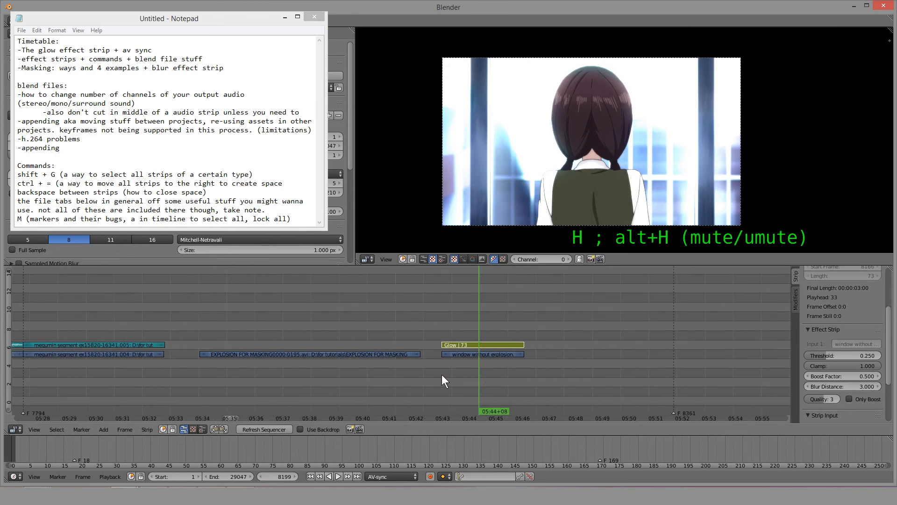
left_click_drag(442, 374, 486, 342)
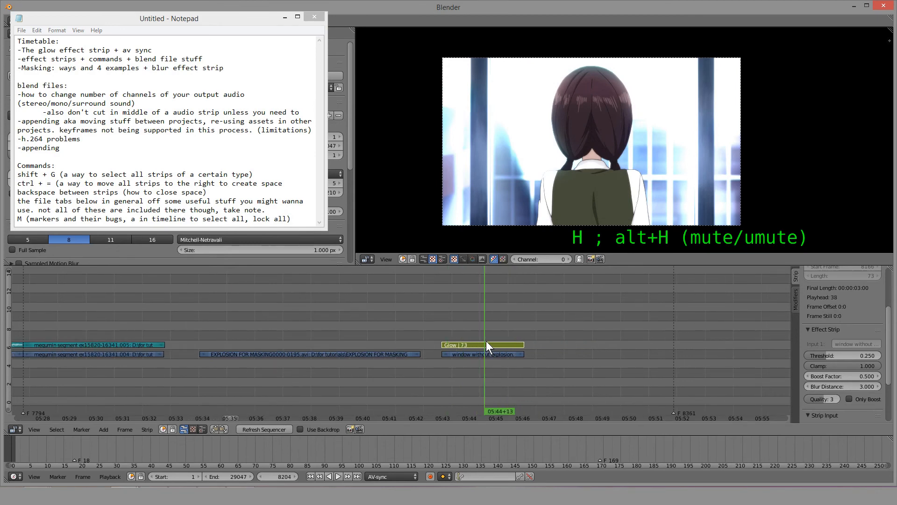
left_click(498, 365)
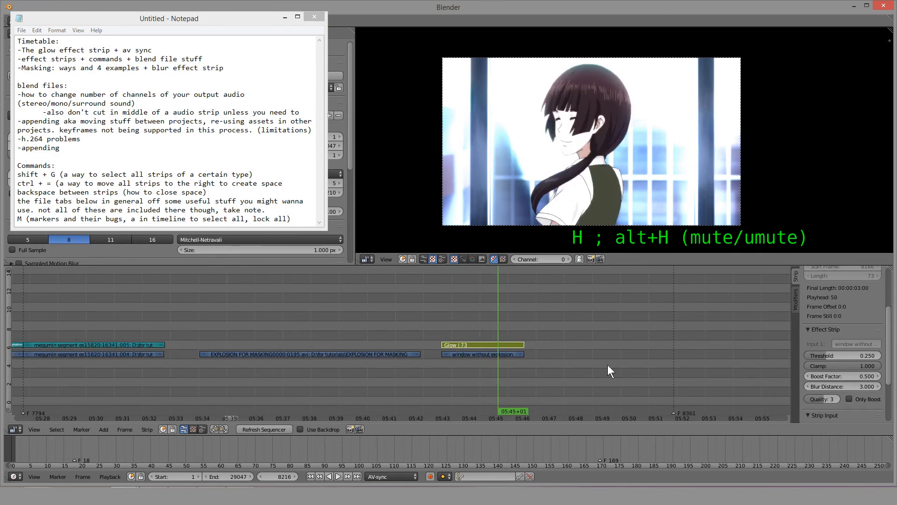
Try the Glow strip with a threshold of 0.065, a boost factor of 2.5 and a clamp of about 0.586.
scroll(844, 332, "up", 2)
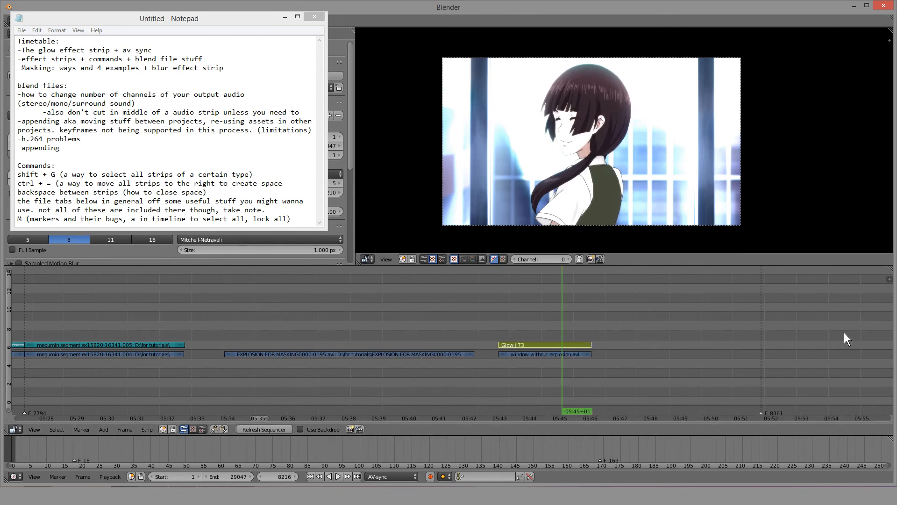
scroll(844, 333, "down", 2)
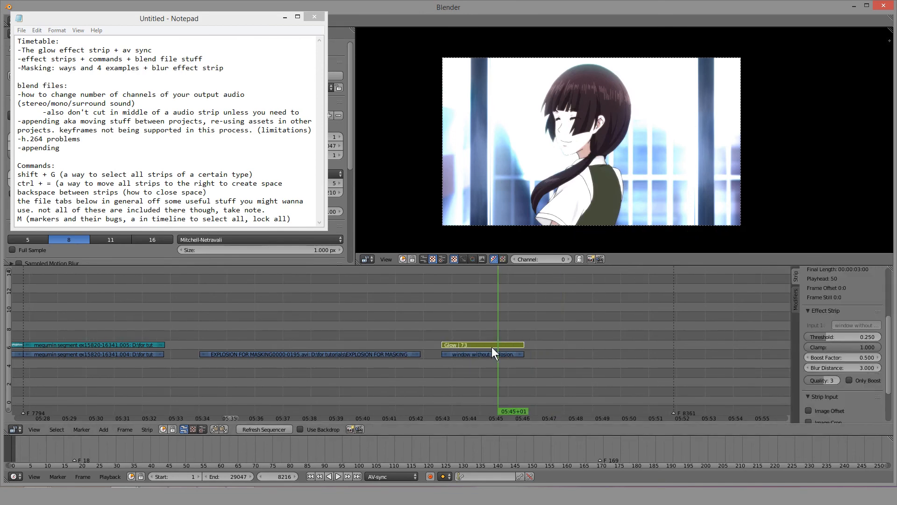
scroll(870, 357, "down", 1)
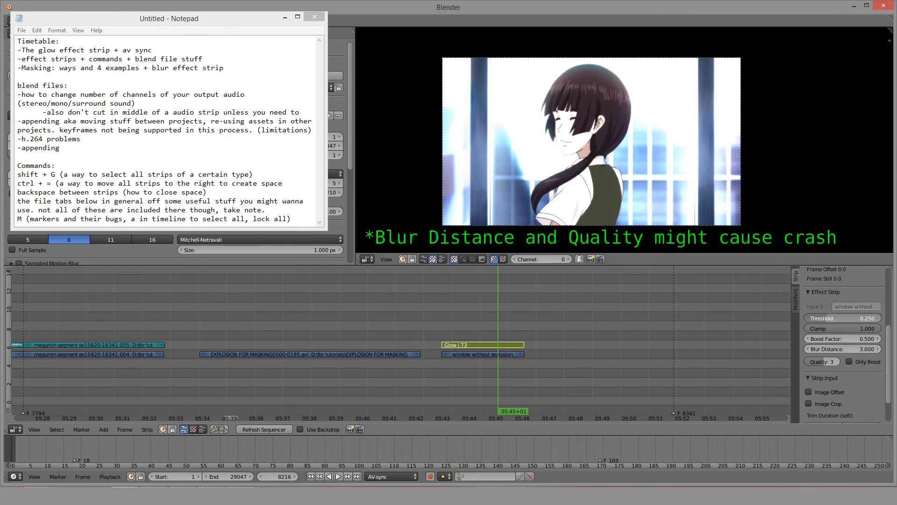
mouse_move(826, 319)
left_mouse_down()
mouse_move(836, 320)
mouse_move(777, 329)
mouse_move(859, 318)
mouse_move(864, 329)
mouse_move(816, 318)
left_mouse_up()
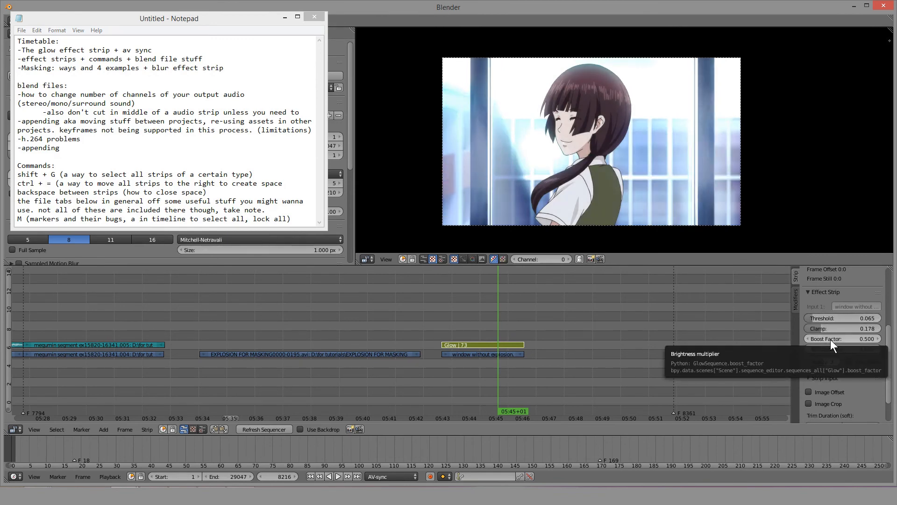
left_click_drag(830, 339, 860, 329)
left_click(868, 328)
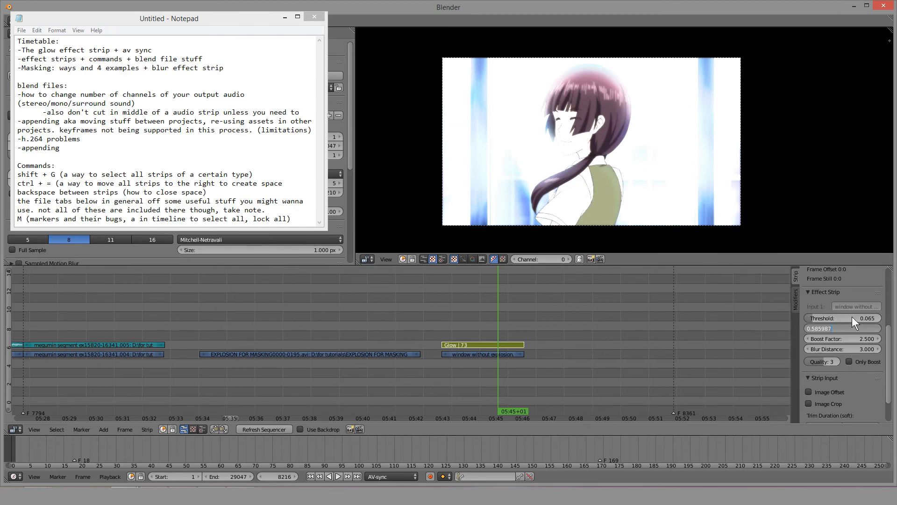
key("Return")
Set the Glow strip's threshold to 0.377, clamp to 0.771 and boost factor to 1.4, and play the shot briefly to preview it.
left_click_drag(810, 318, 812, 340)
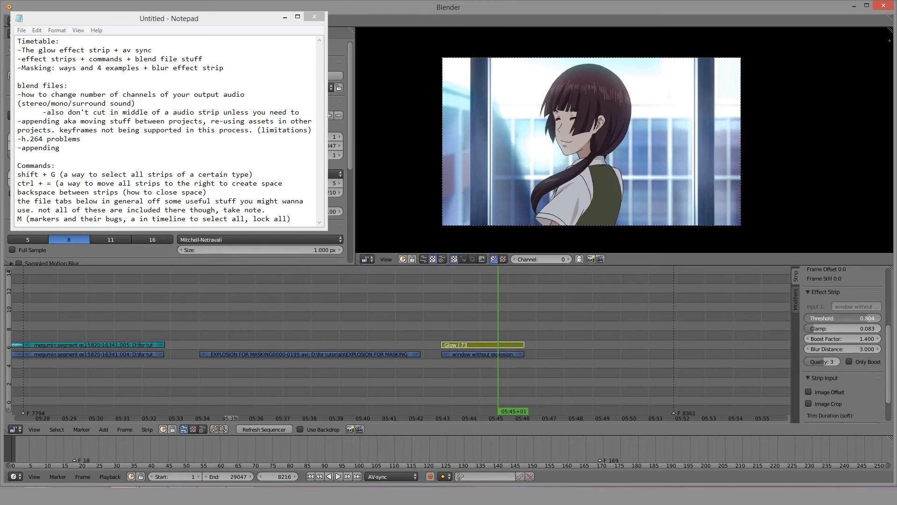
left_click_drag(820, 318, 788, 318)
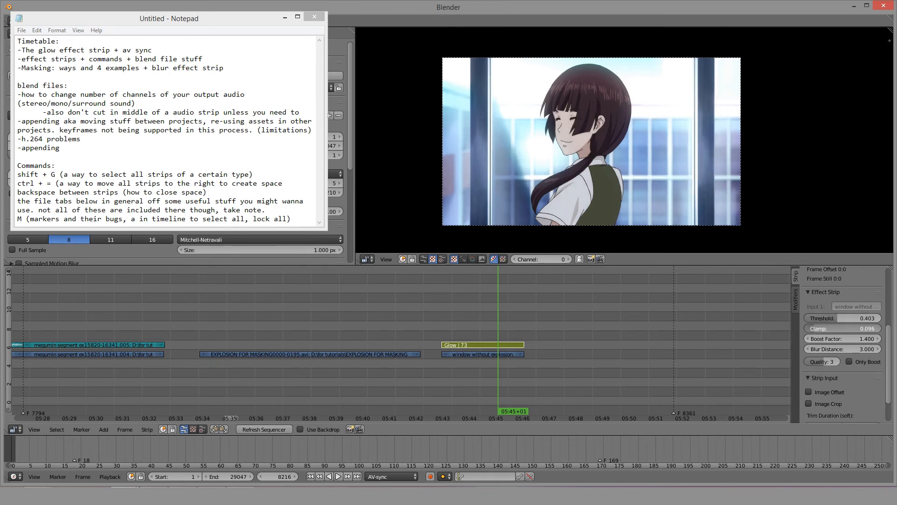
mouse_move(841, 329)
left_mouse_down()
mouse_move(866, 333)
mouse_move(860, 319)
mouse_move(831, 319)
mouse_move(877, 319)
mouse_move(847, 318)
mouse_move(837, 332)
left_mouse_up()
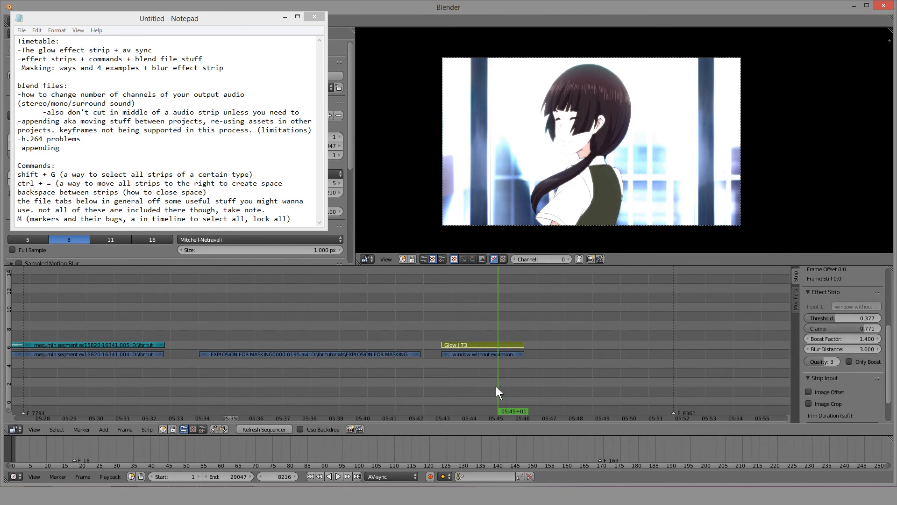
key("alt+a")
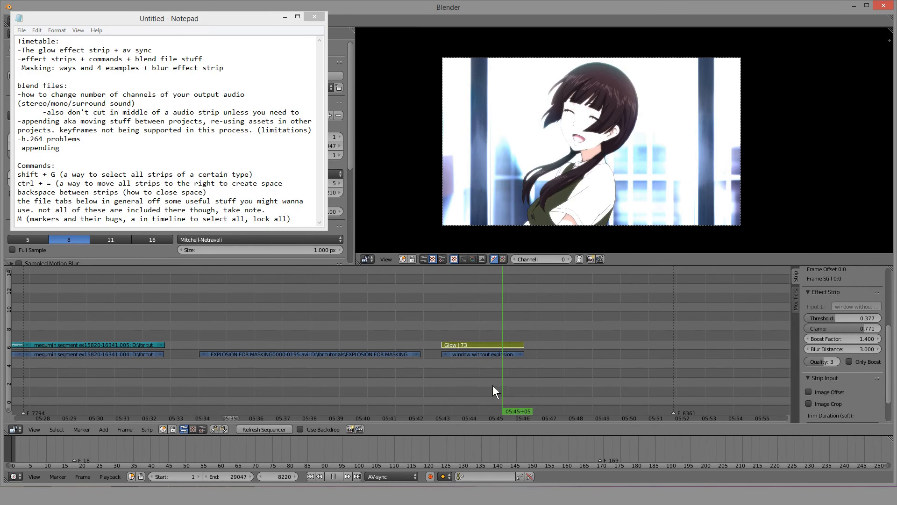
key("Escape")
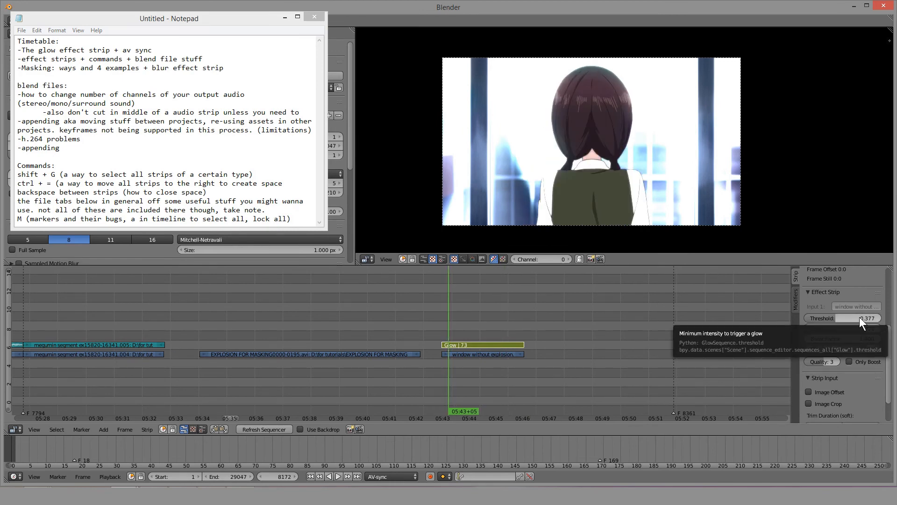
Insert keyframes for the Glow strip's threshold, clamp and boost factor at 05:43+05.
key("i")
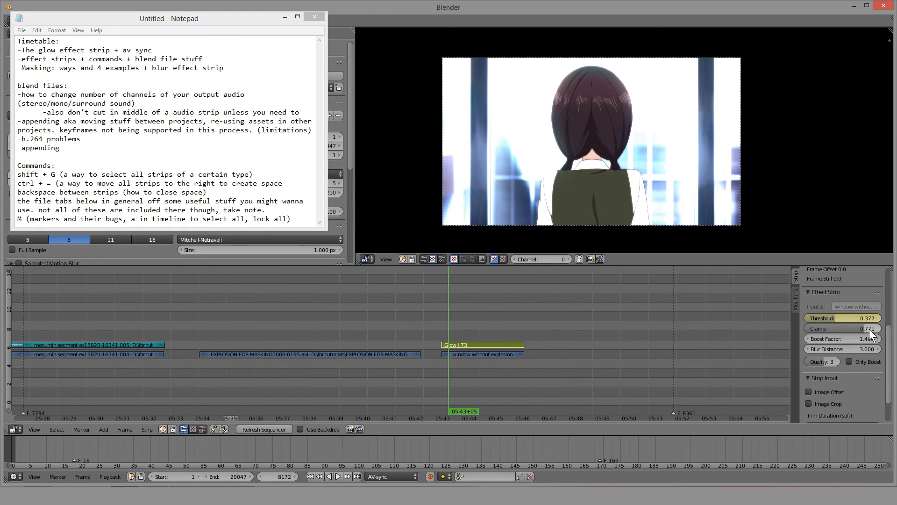
key("i")
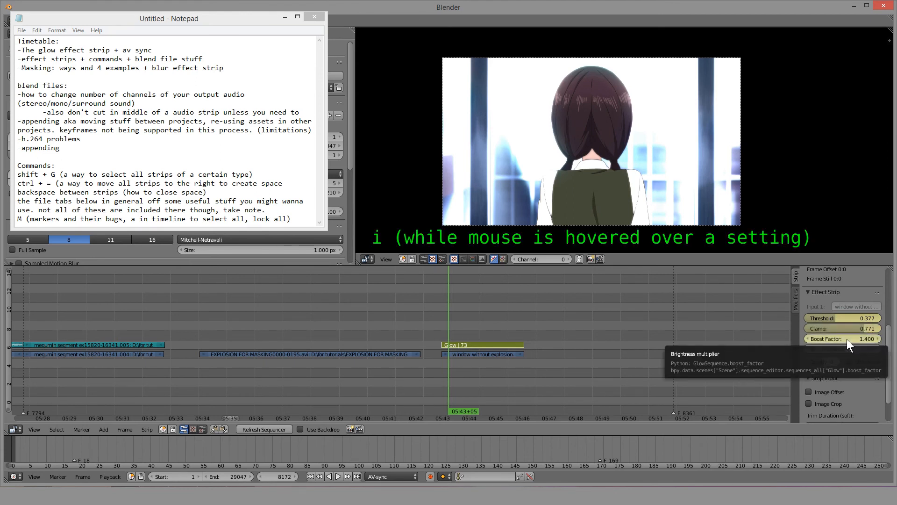
key("i")
Move the playhead to 05:45+14 near the end of the Glow strip and set its threshold and clamp to 0.
scroll(511, 366, "up", 1)
scroll(512, 365, "up", 1)
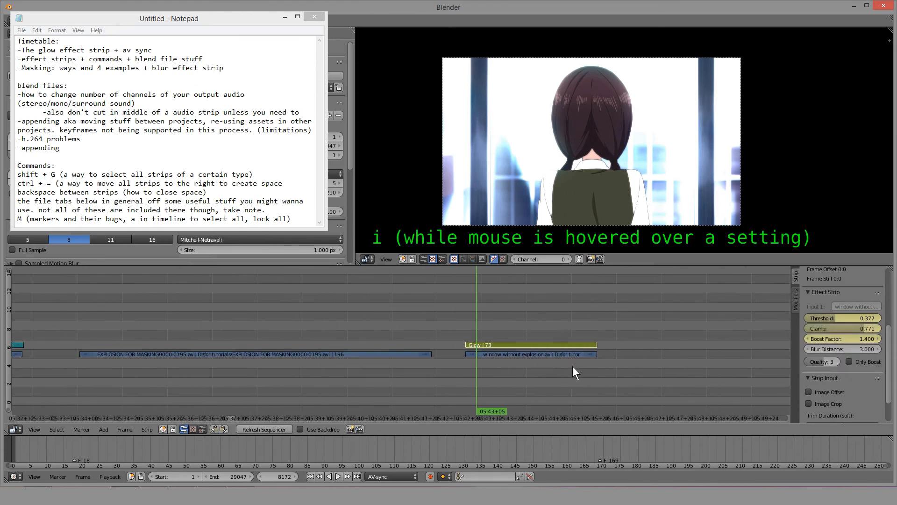
scroll(573, 366, "right", 3, "ctrl")
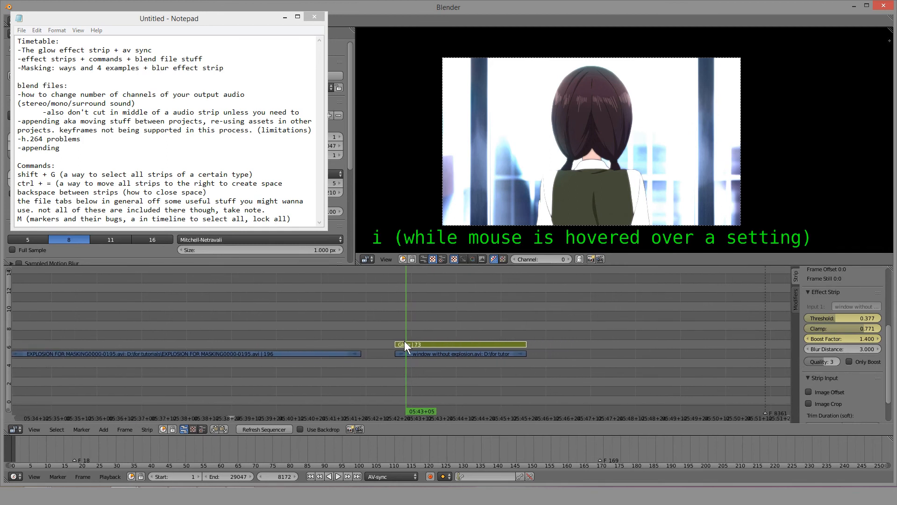
left_click(508, 375)
key("BackSpace")
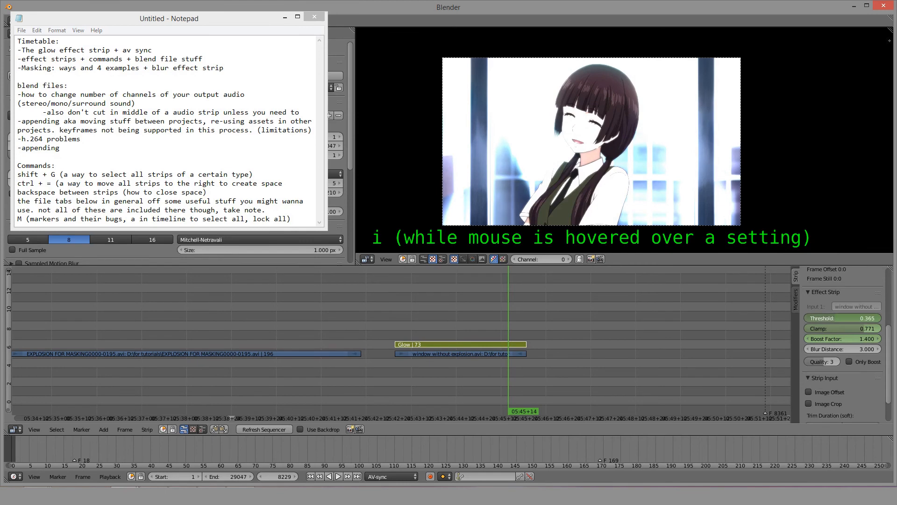
key("BackSpace")
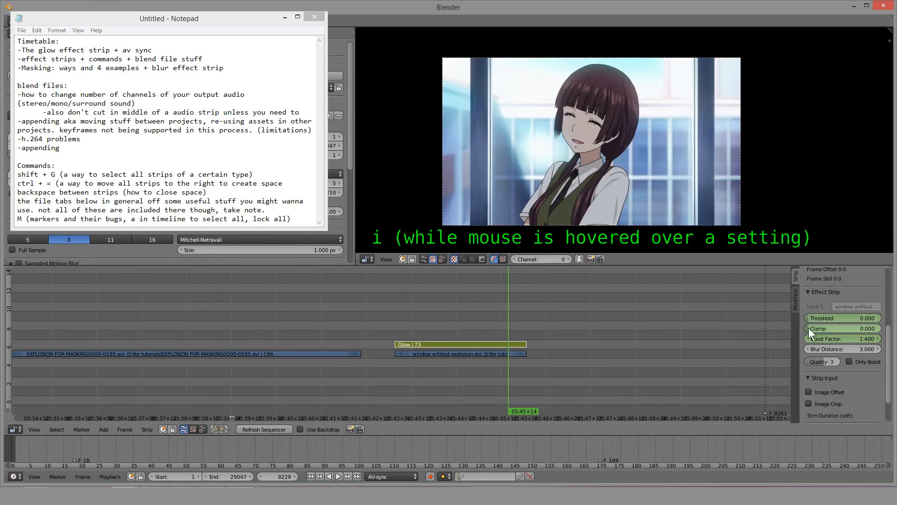
Set the Glow strip's boost factor to 0 and insert keyframes for boost factor, clamp and threshold at 05:45+14.
key("BackSpace")
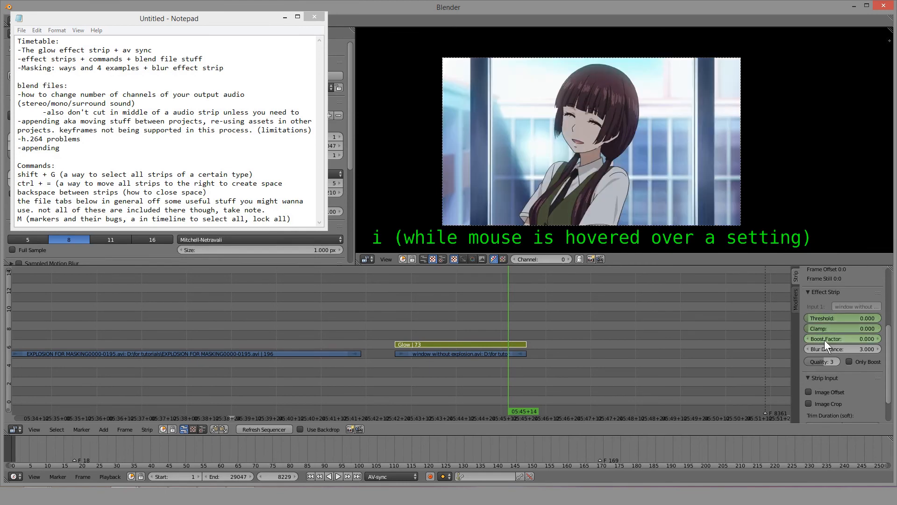
key("i")
key("i")
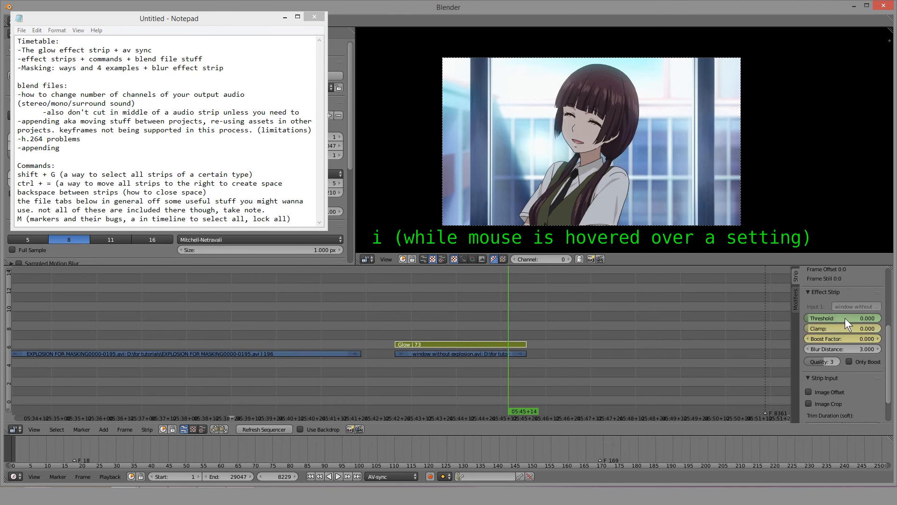
key("i")
Preview the animated glow by playing and scrubbing the window shot from its start to 05:44+13.
key("shift+alt+a")
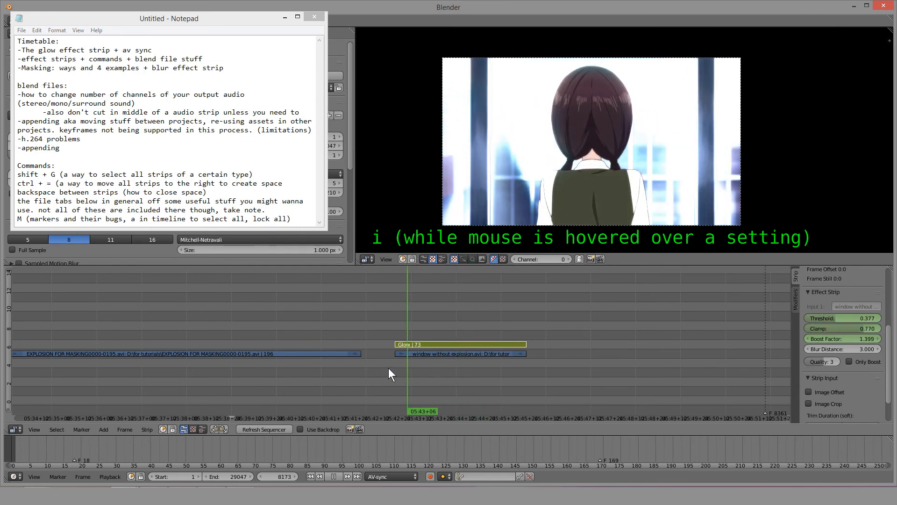
key("alt+a")
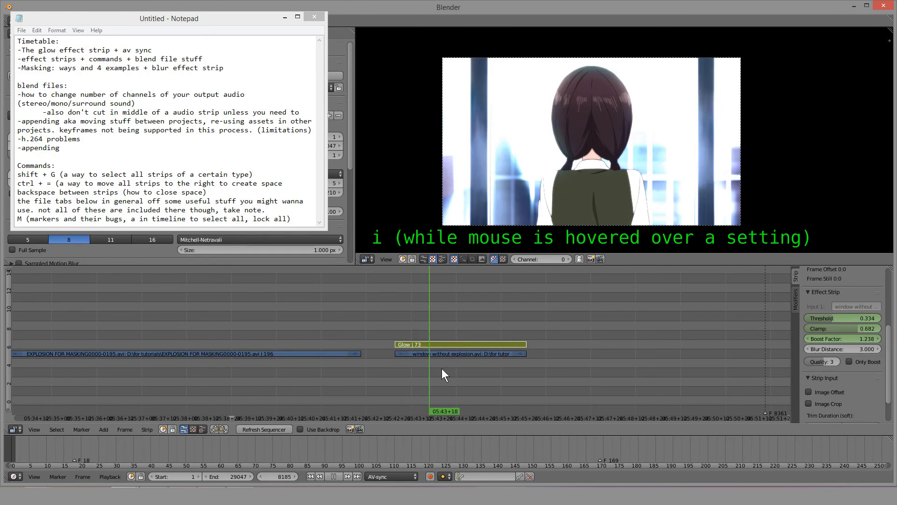
mouse_move(477, 369)
left_mouse_down()
mouse_move(494, 369)
mouse_move(445, 377)
mouse_move(484, 379)
mouse_move(463, 378)
left_mouse_up()
Review the finished window shot near 05:25+15, and return the playhead to the Glow strip at 05:43+14 for comparison.
scroll(461, 345, "down", 4)
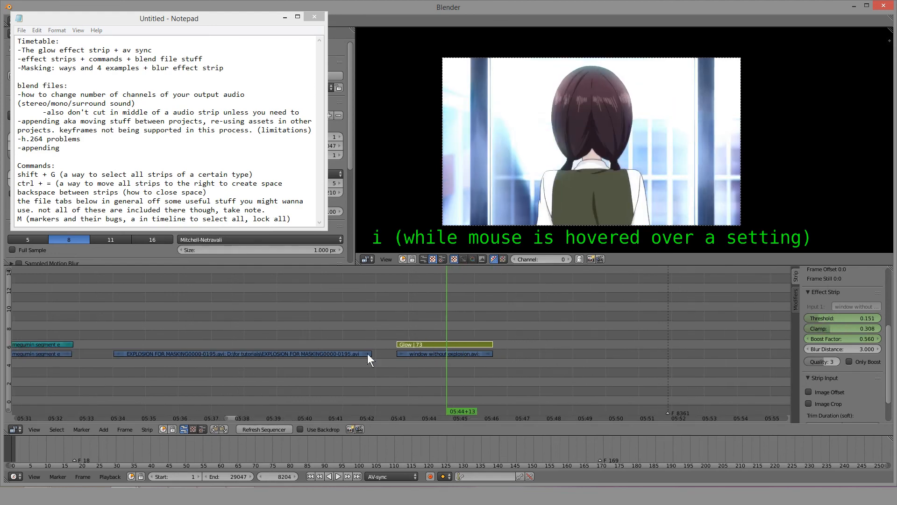
middle_click_drag(231, 350, 609, 331)
scroll(574, 320, "down", 9)
middle_click_drag(299, 310, 520, 337)
scroll(520, 337, "up", 4)
left_click_drag(543, 368, 554, 370)
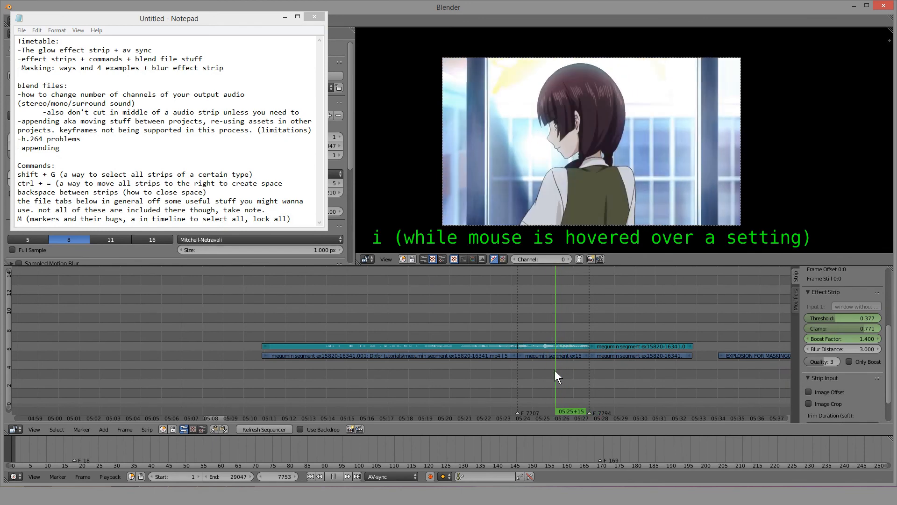
middle_click_drag(554, 370, 222, 368)
left_click_drag(489, 367, 598, 341)
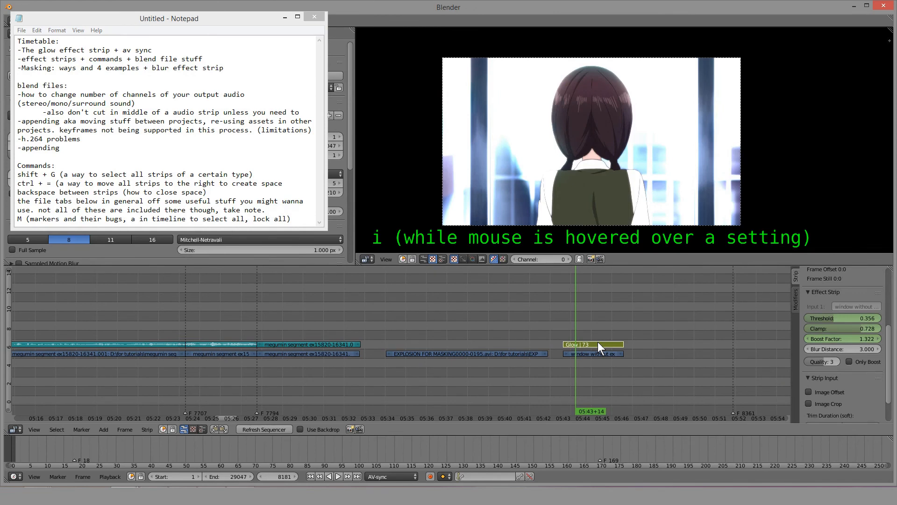
Temporarily mute the Glow strip to compare the explosion clip with the window shot without glow.
key("h")
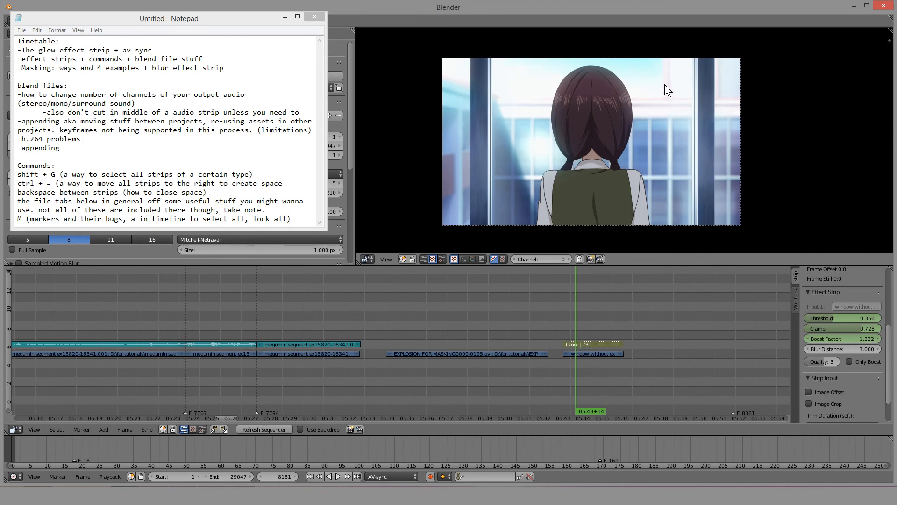
left_click(498, 371)
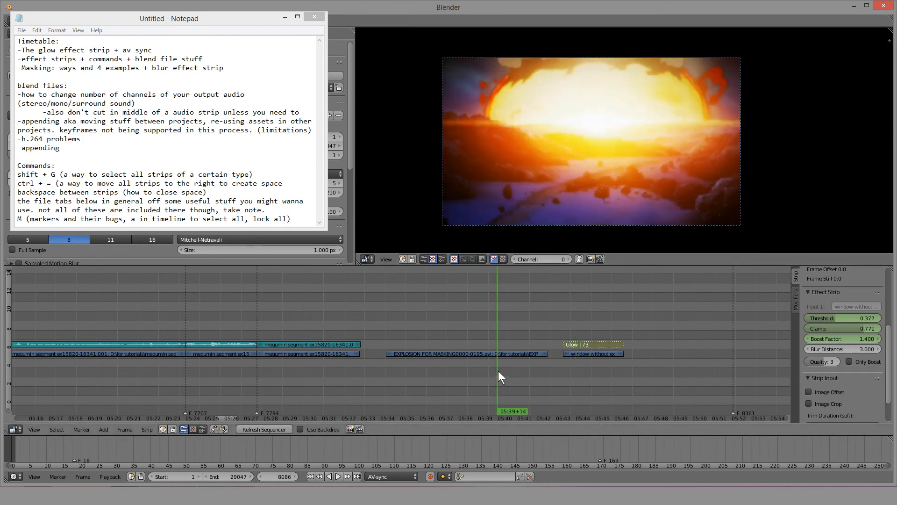
left_click(593, 368)
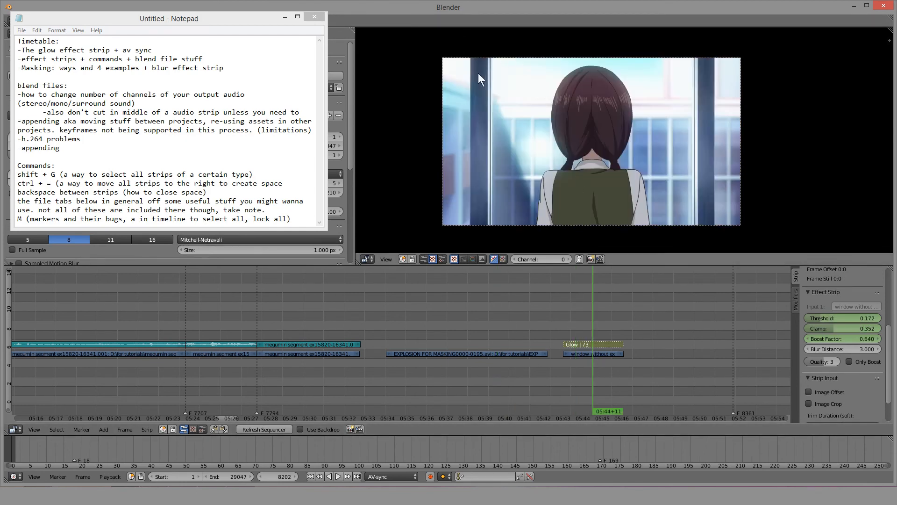
left_click(495, 366)
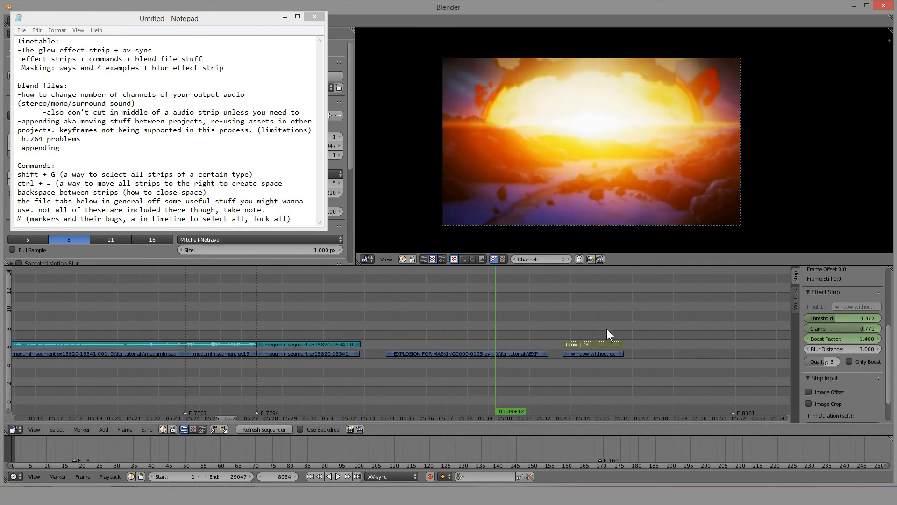
left_click(588, 373)
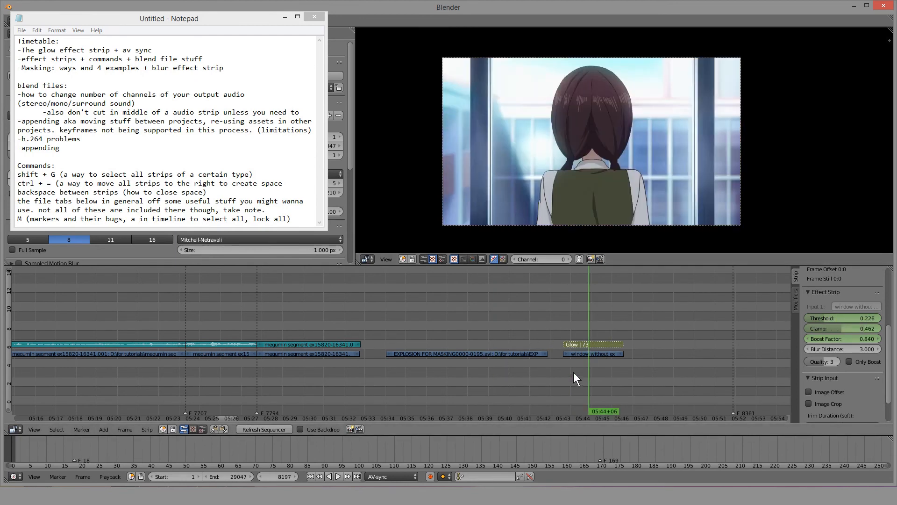
middle_click_drag(626, 366, 564, 366)
scroll(551, 364, "up", 3)
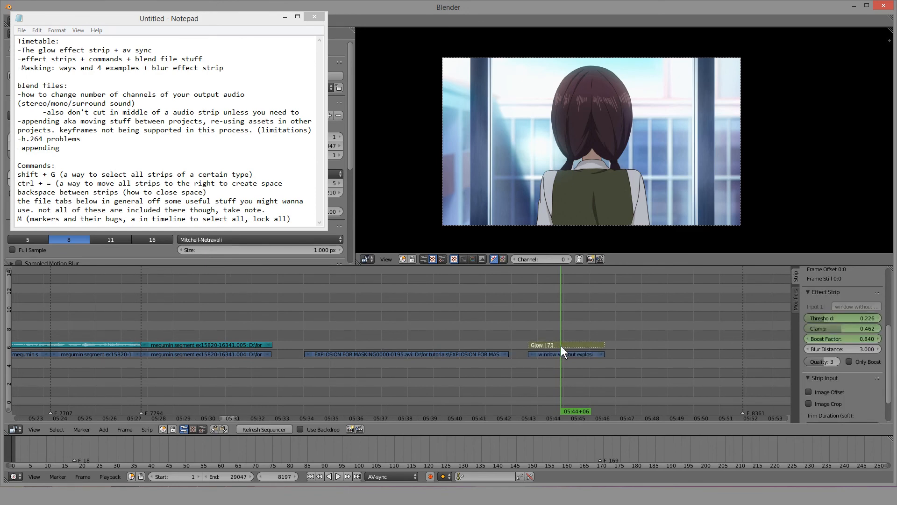
scroll(347, 363, "down", 4)
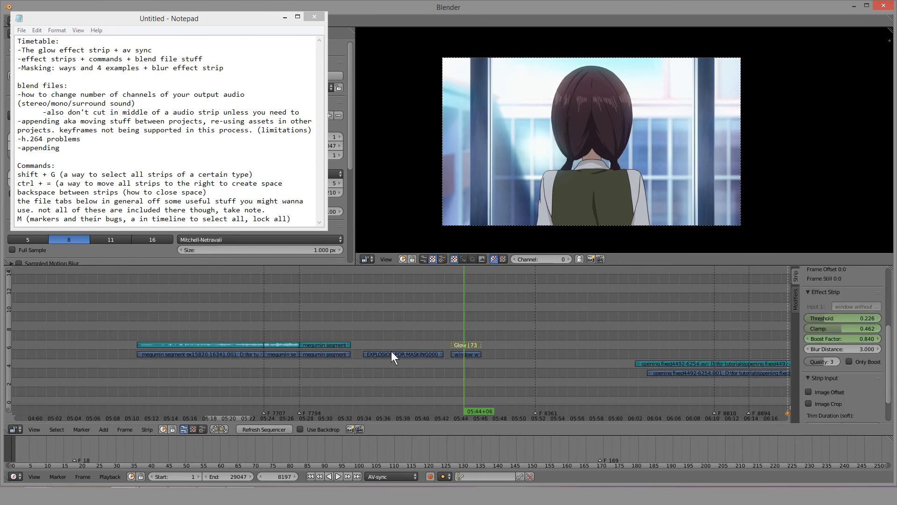
key("alt+h")
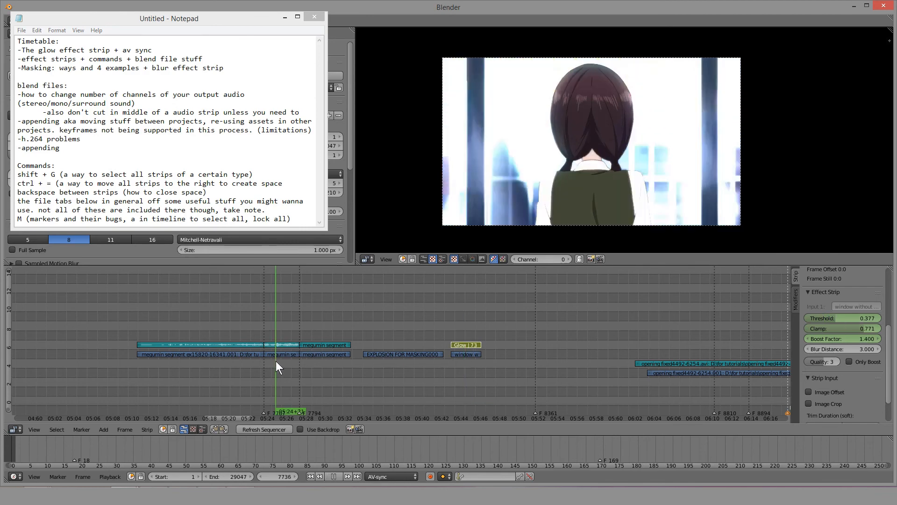
Play the finished window composite from the F_7707 marker and scrub through its final frames to examine the glow.
left_click_drag(276, 361, 284, 362)
scroll(284, 362, "up", 6)
left_click(437, 371)
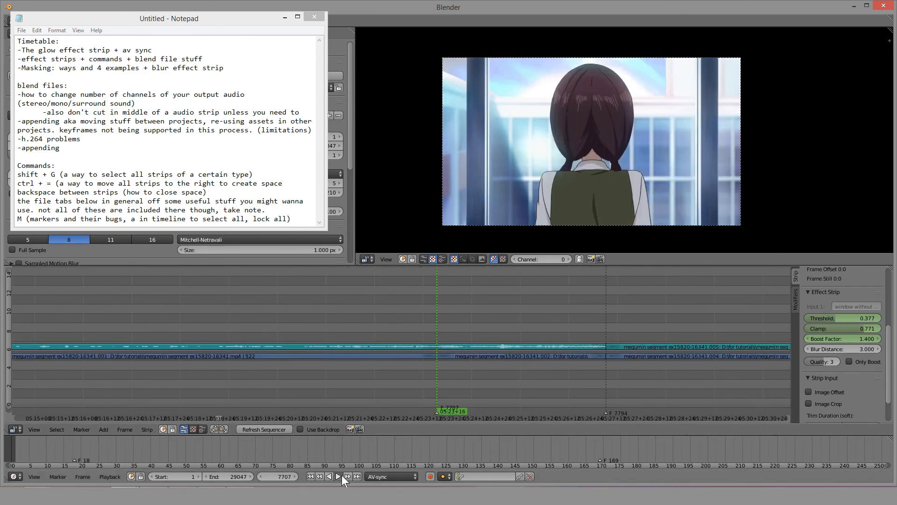
left_click(339, 476)
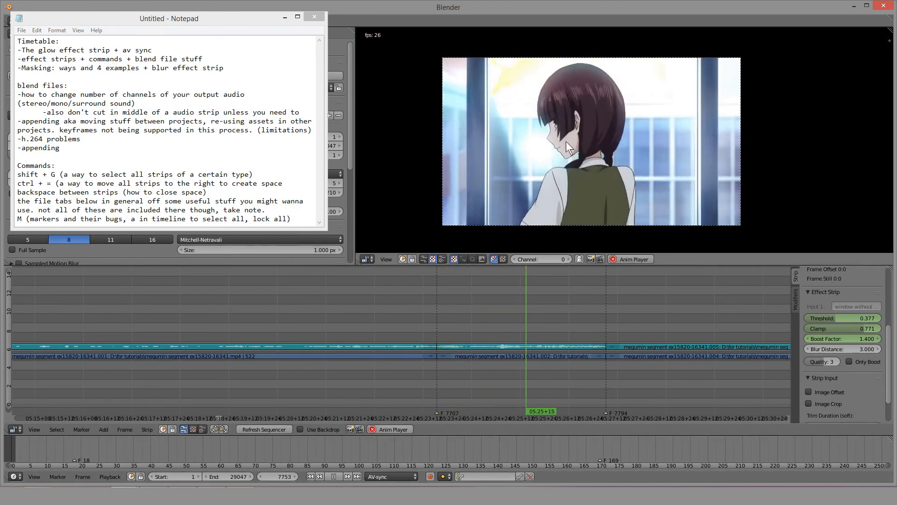
left_click(333, 476)
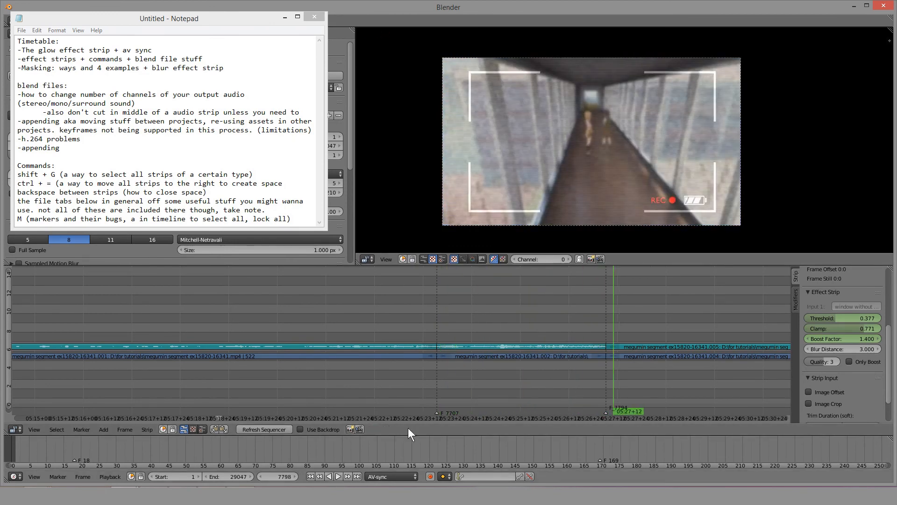
left_click(563, 368)
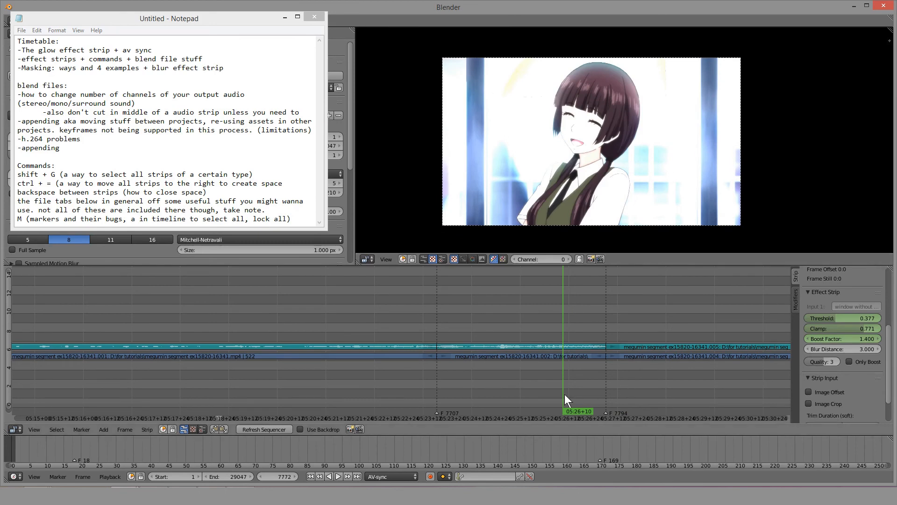
left_click_drag(565, 394, 598, 381)
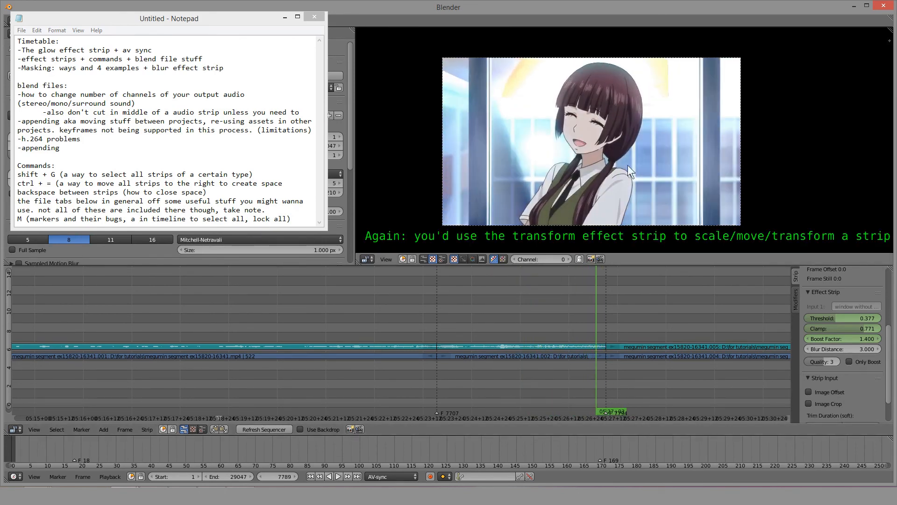
Nudge the Notepad window upward and shift the first opening audio strip so its start lines up with the matching video strip.
scroll(580, 307, "down", 4)
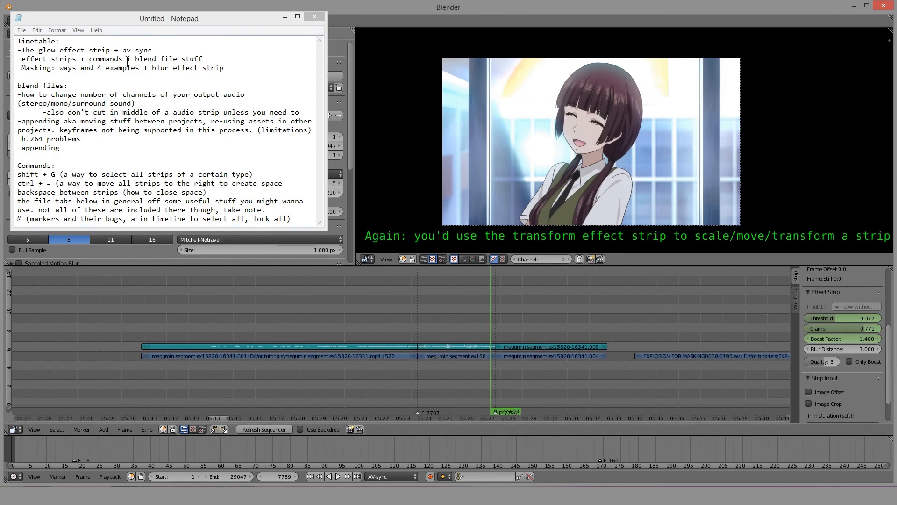
left_click_drag(160, 15, 163, 17)
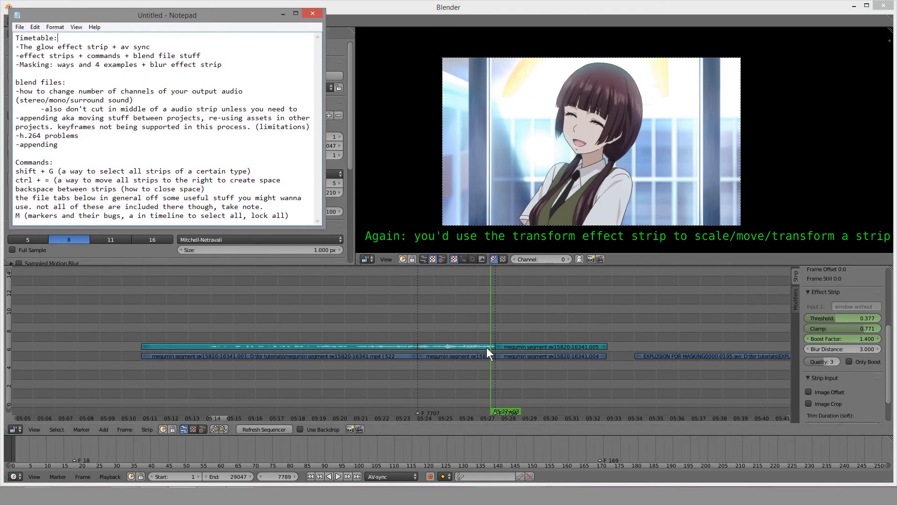
left_click(558, 330)
scroll(647, 337, "down", 7)
middle_click_drag(647, 337, 470, 363)
scroll(616, 344, "down", 1)
scroll(616, 344, "down", 6)
scroll(470, 362, "up", 6)
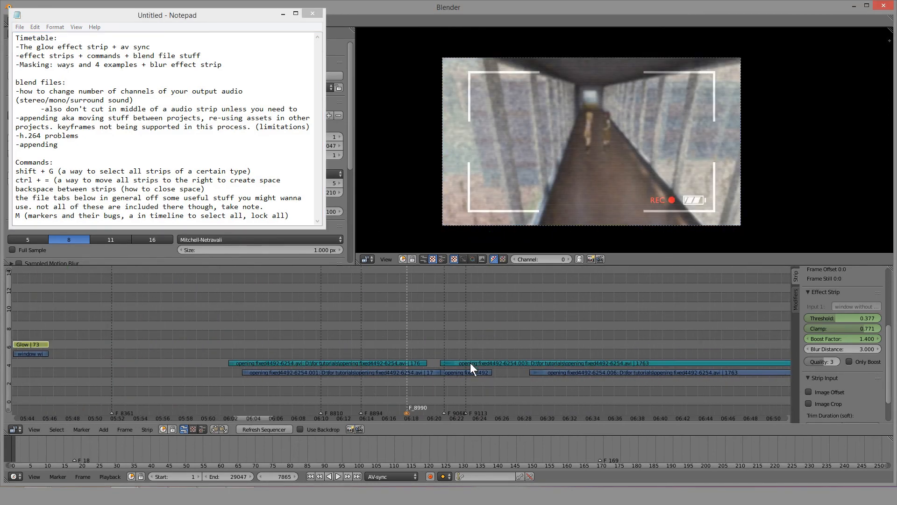
right_click(368, 364)
right_click_drag(312, 365, 326, 365)
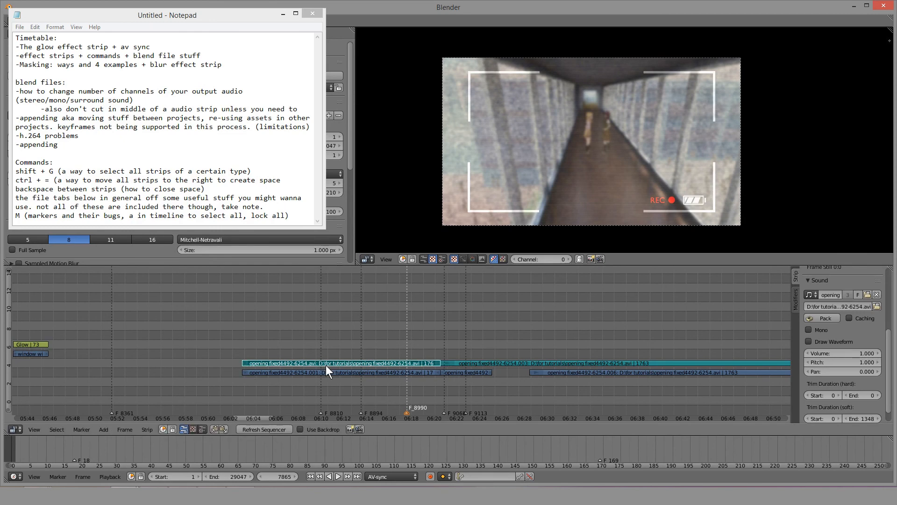
Scrub through the opening clip to the restaurant shot at 06:23+21.
scroll(426, 386, "up", 3)
left_click(420, 388)
key("alt+a")
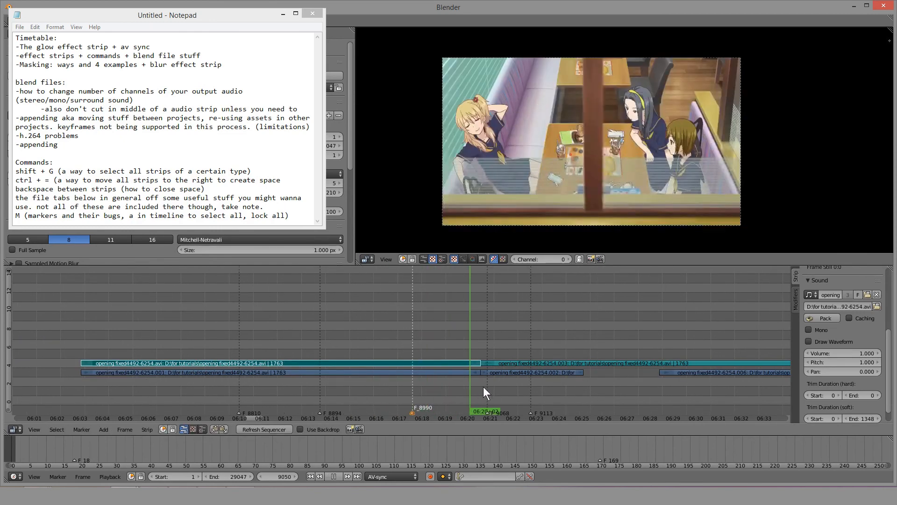
left_click_drag(483, 386, 557, 389)
Try to extend the end of the short opening .002 video strip toward the following strip, and undo the attempt.
middle_click_drag(579, 389, 398, 375)
right_click(393, 374)
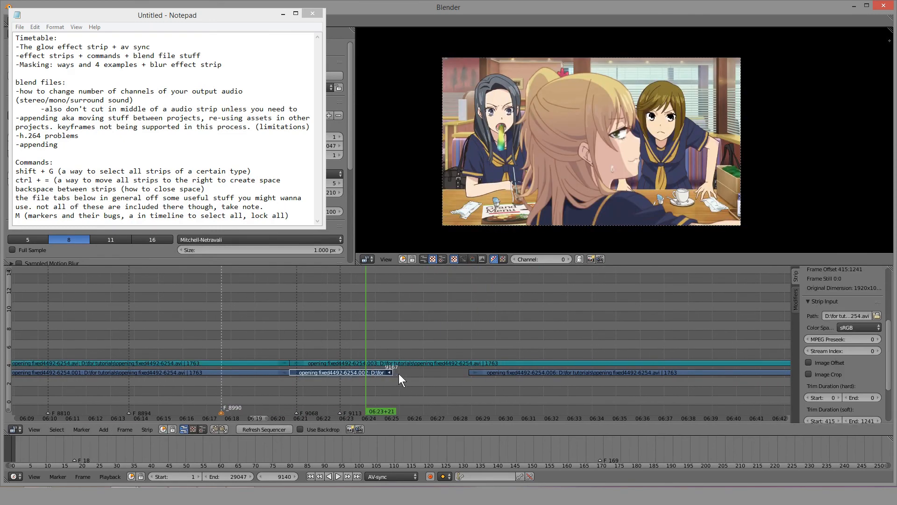
right_click_drag(399, 374, 473, 377)
right_click(506, 374)
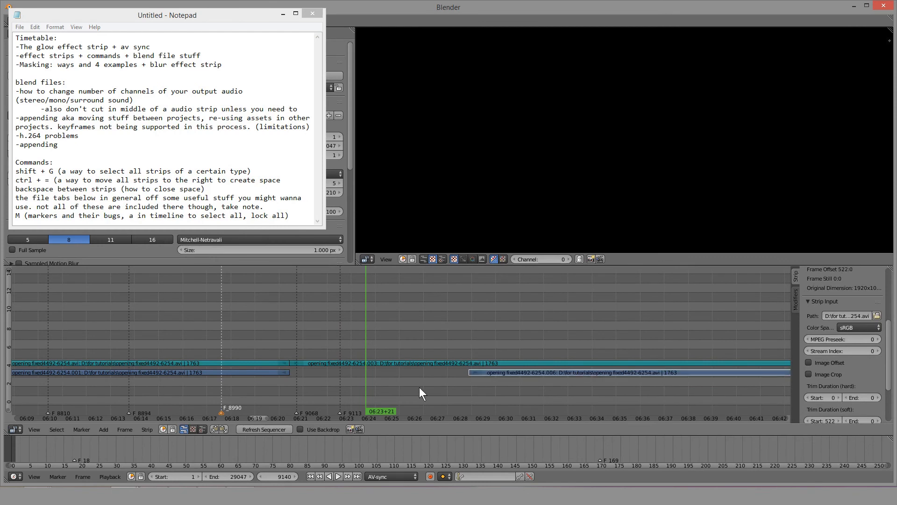
key("ctrl+z")
key("ctrl+z")
key("ctrl+z")
key("a")
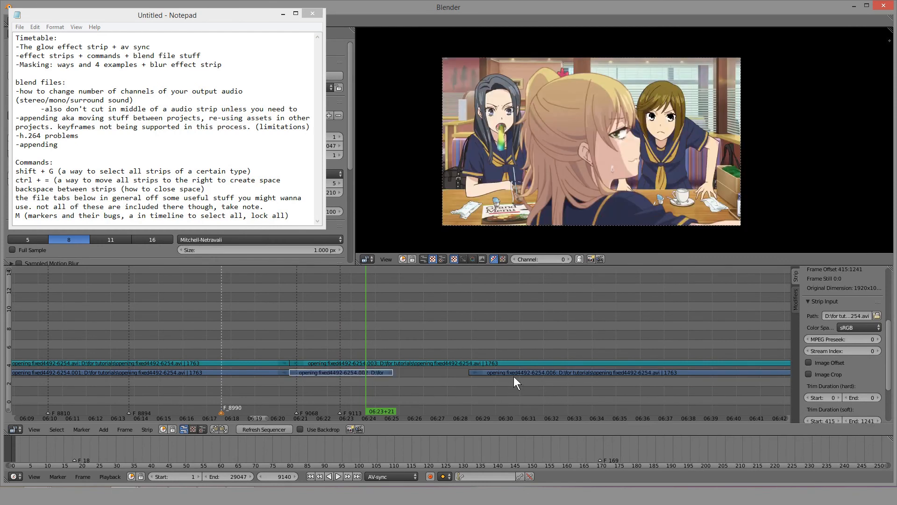
Delete the opening .006 video strip that follows the short .002 strip.
right_click(514, 377)
key("x")
left_click(514, 374)
Extend the end of the opening .002 video strip until its soft end trim is 545.
right_click(397, 371)
key("g")
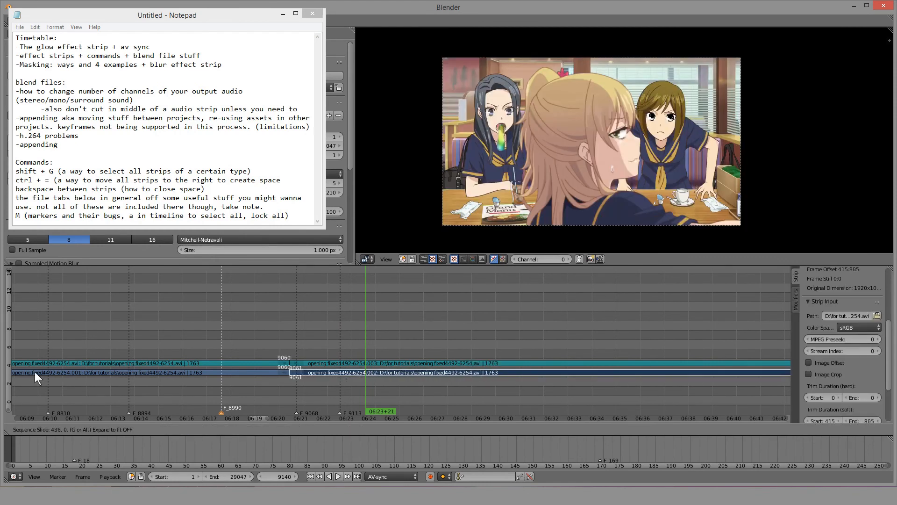
left_click(12, 372)
scroll(66, 335, "down", 3)
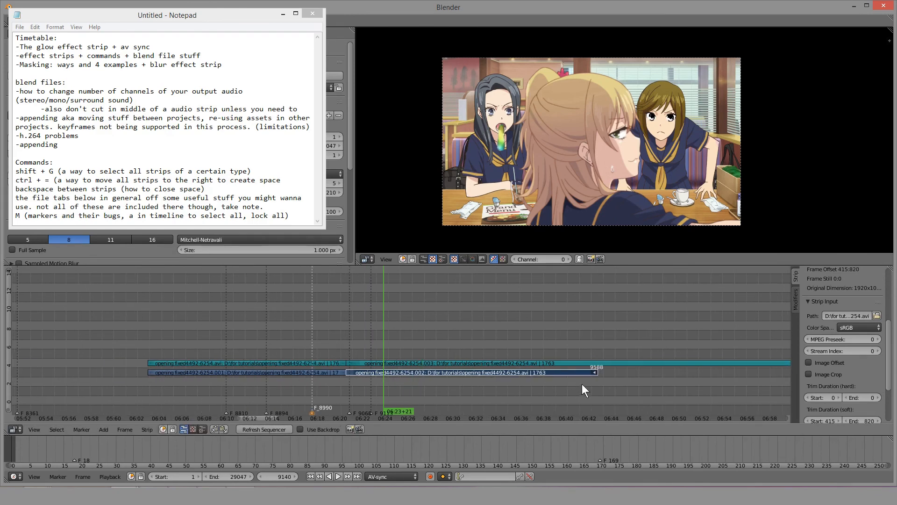
right_click(596, 372)
key("g")
left_click(728, 377)
Move the playhead to 06:23+02 within the extended opening .002 strip.
scroll(445, 366, "up", 6)
middle_click_drag(371, 359, 442, 357)
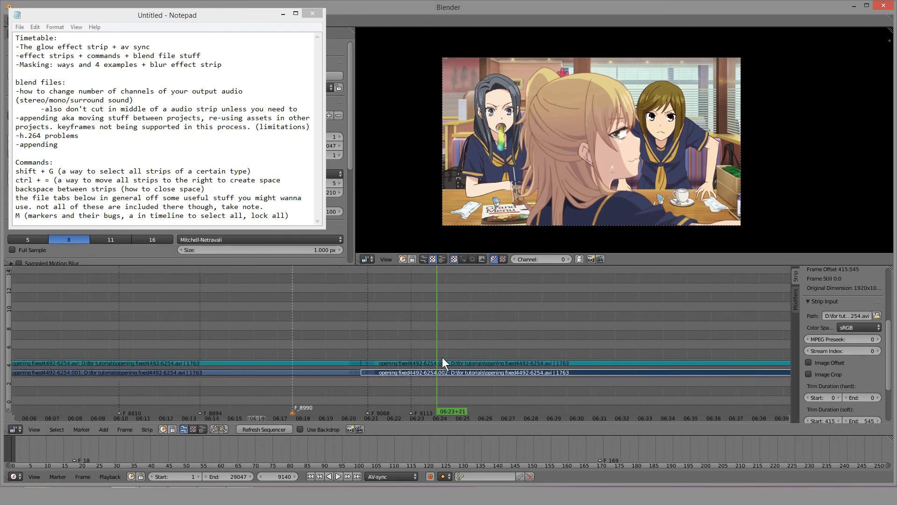
scroll(442, 357, "up", 3)
left_click_drag(443, 348, 483, 343)
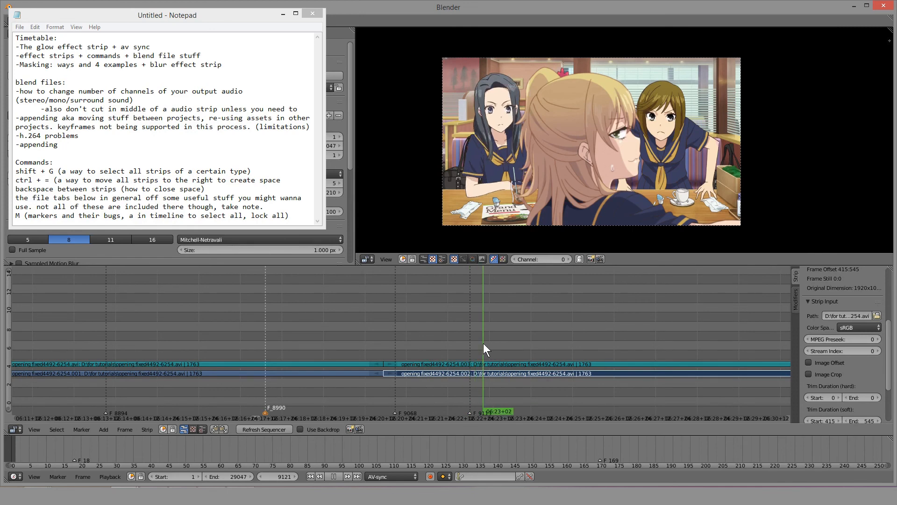
Select the extended opening .002 video strip and remove its existing Hue Correct modifier.
key("a")
middle_click_drag(548, 373, 399, 372)
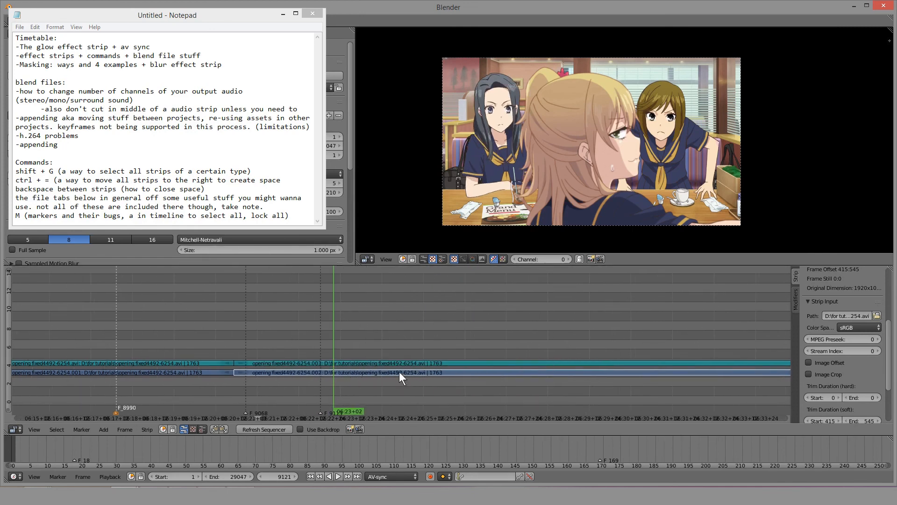
right_click(399, 371)
scroll(797, 275, "up", 5)
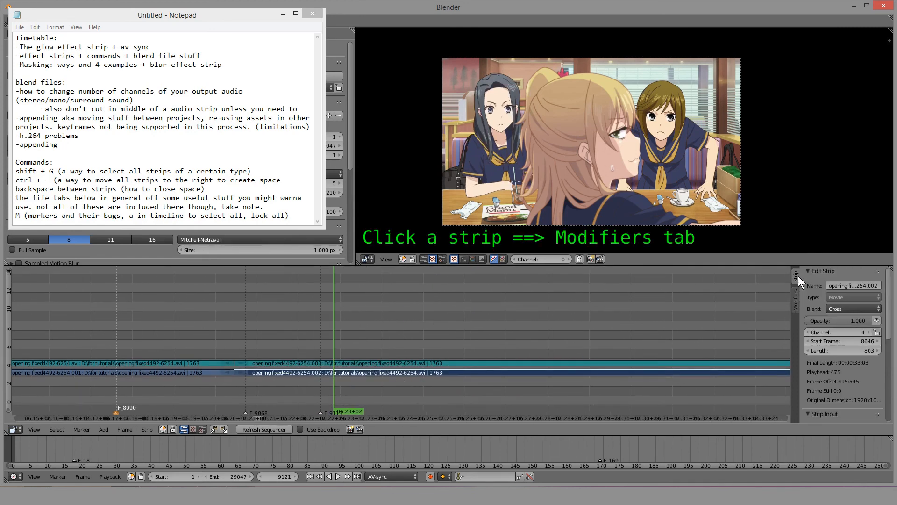
scroll(798, 286, "down", 8)
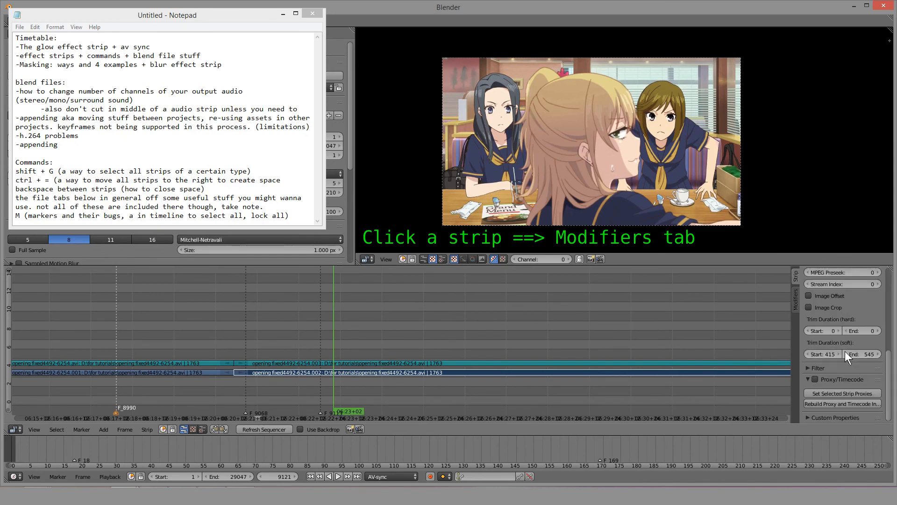
left_click(796, 299)
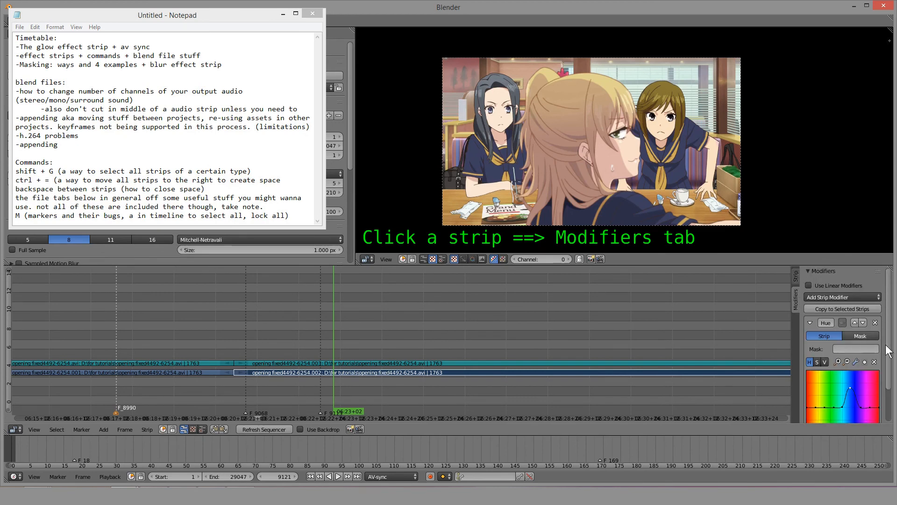
left_click(875, 320)
Move the playhead to 06:22+05 and select the opening .002 video strip.
middle_click_drag(322, 327, 437, 322)
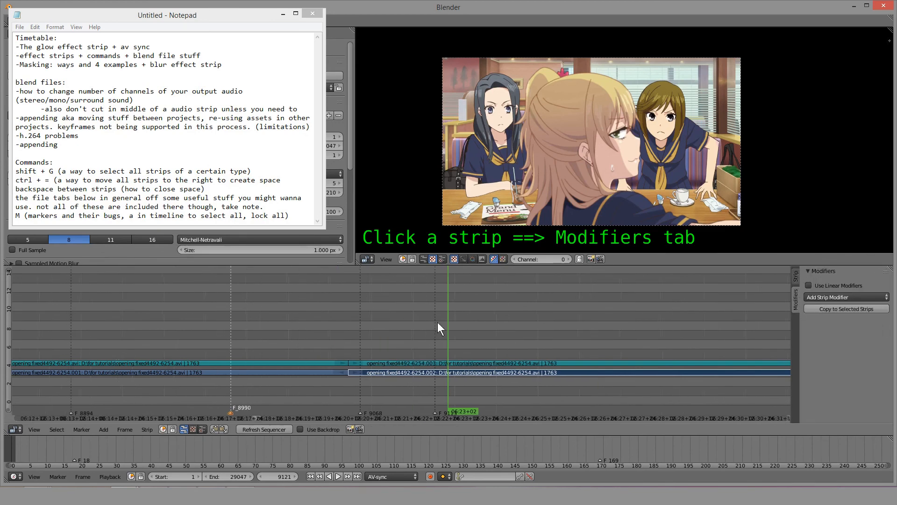
scroll(437, 336, "up", 7)
left_click(425, 348)
key("a")
right_click(473, 371)
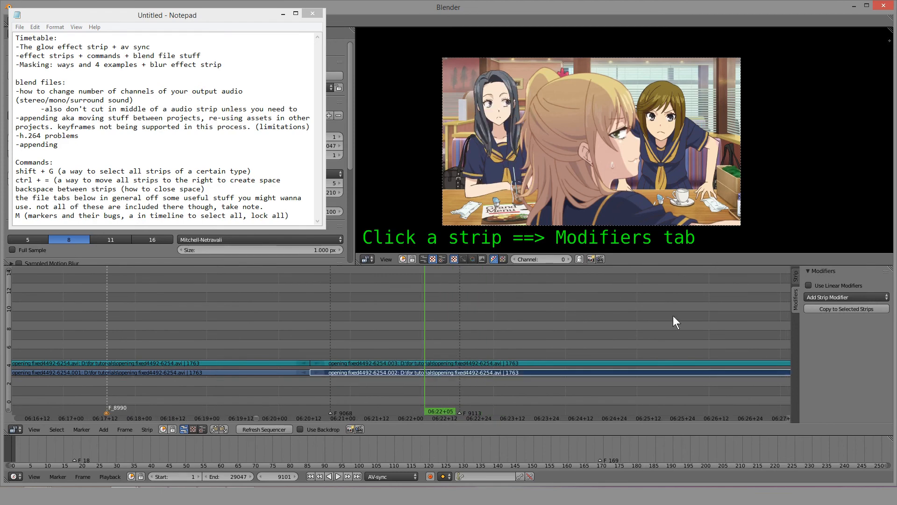
Add a new Hue Correct modifier to the opening .002 strip.
left_click(796, 279)
left_click(794, 290)
left_click(831, 298)
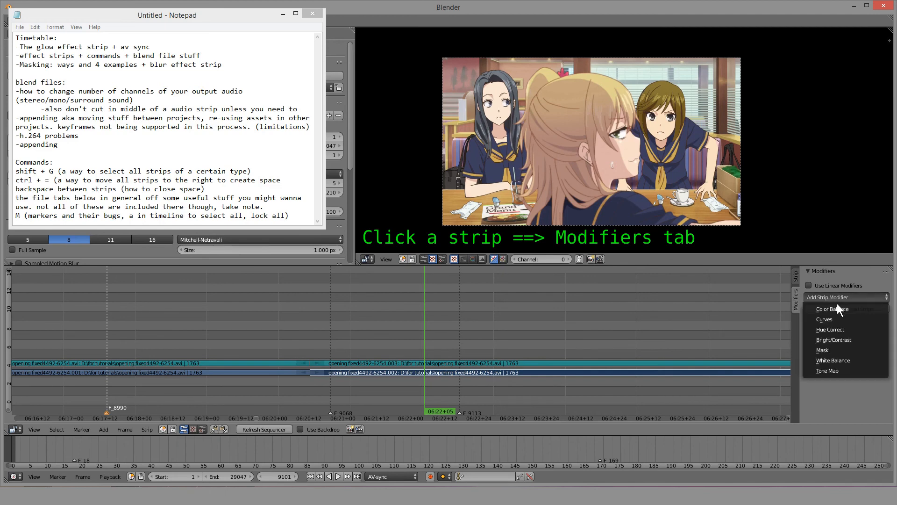
left_click(853, 328)
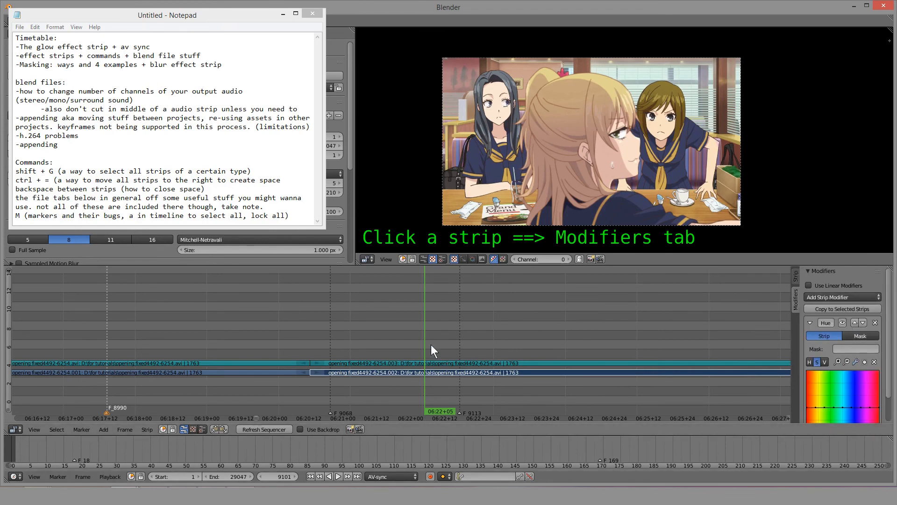
Examine the characters' dark blue uniforms and the surrounding scene colours up close in the preview.
scroll(511, 175, "up", 3)
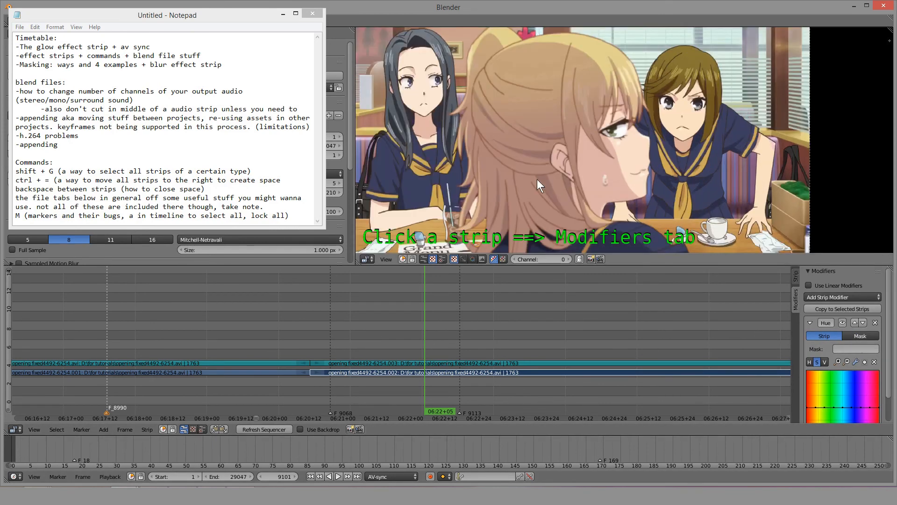
middle_click_drag(537, 178, 551, 162)
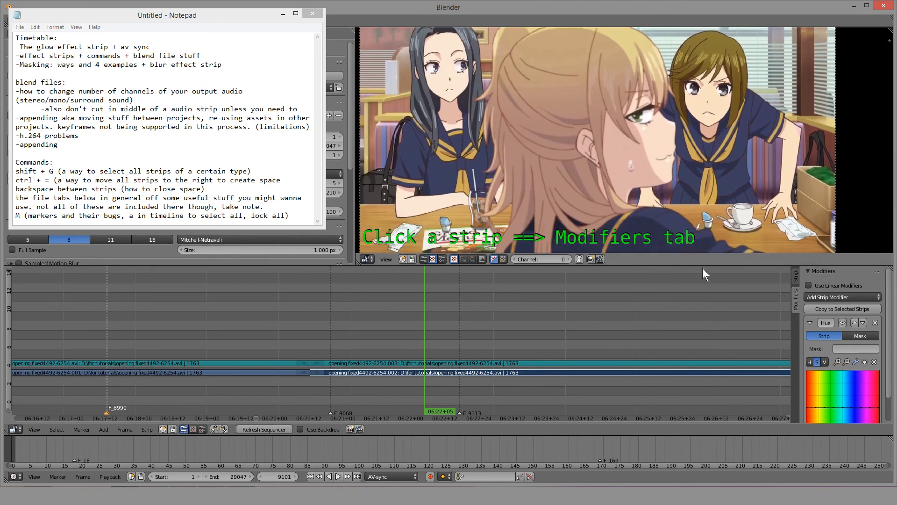
scroll(546, 173, "down", 1)
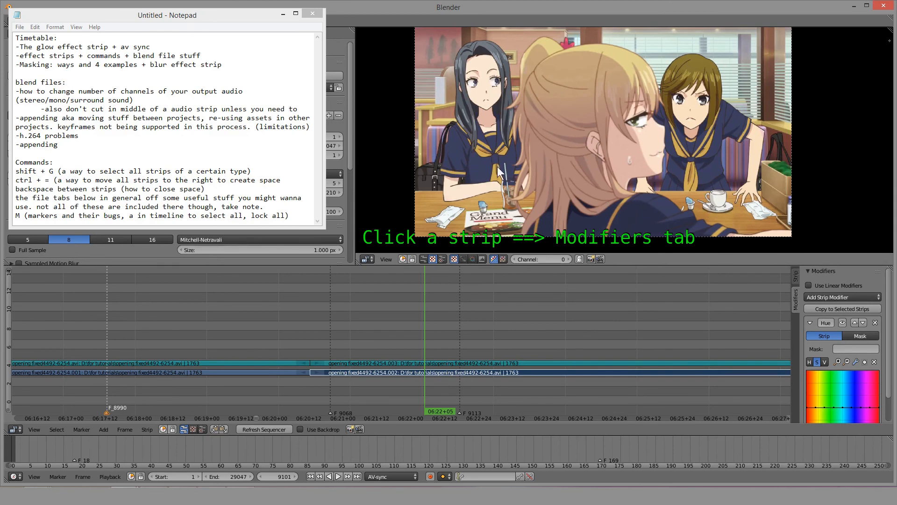
scroll(497, 166, "up", 8)
middle_click_drag(432, 176, 666, 176)
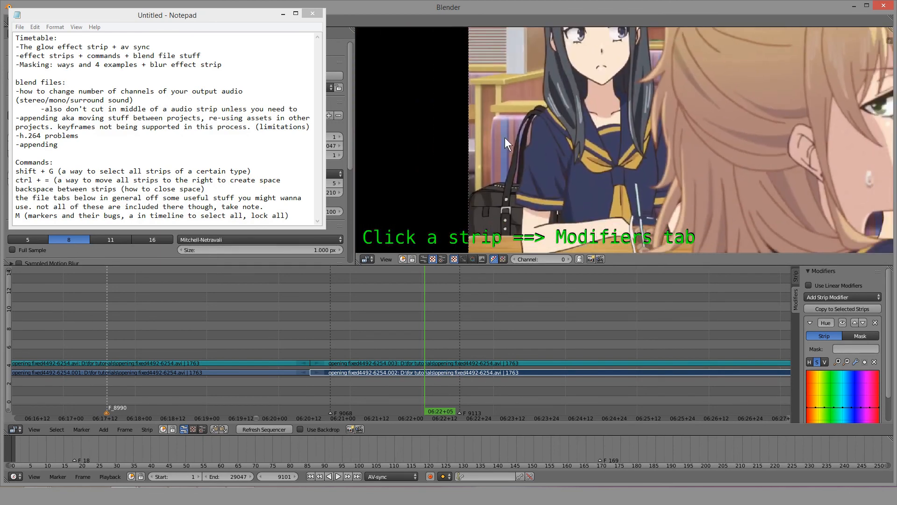
scroll(504, 136, "down", 3)
scroll(601, 234, "down", 4)
middle_click_drag(603, 222, 464, 190)
middle_click_drag(580, 175, 590, 188)
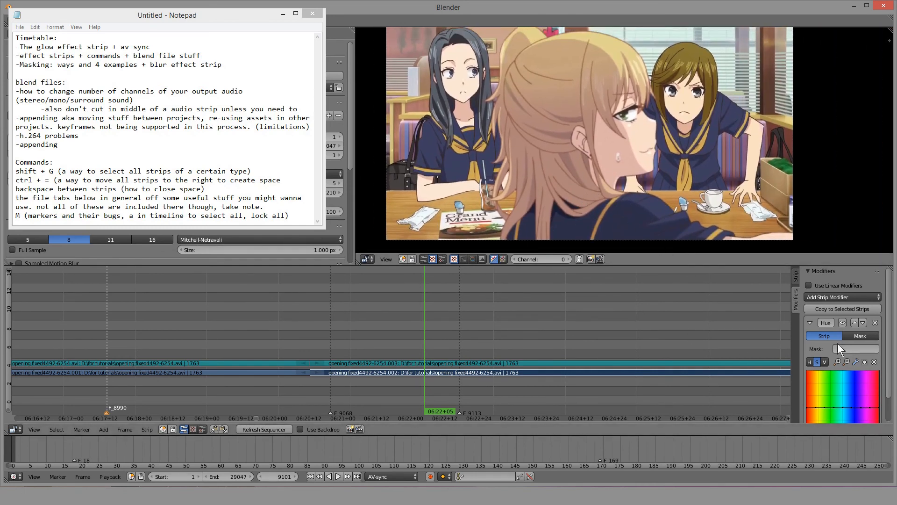
Add a point in the blue range of the modifier's hue curve and lower it to turn the uniforms green.
left_click_drag(886, 384, 889, 408)
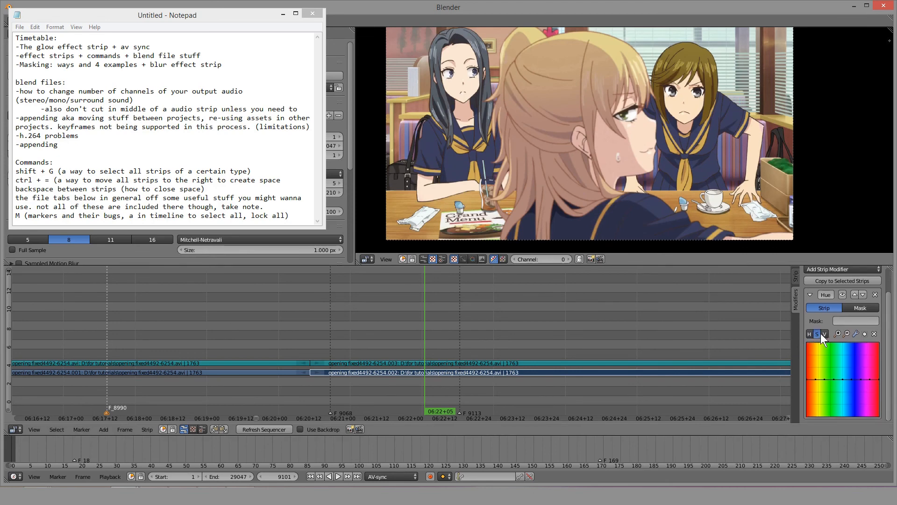
left_click(852, 379)
mouse_move(852, 380)
left_mouse_down()
mouse_move(849, 357)
mouse_move(850, 393)
left_mouse_up()
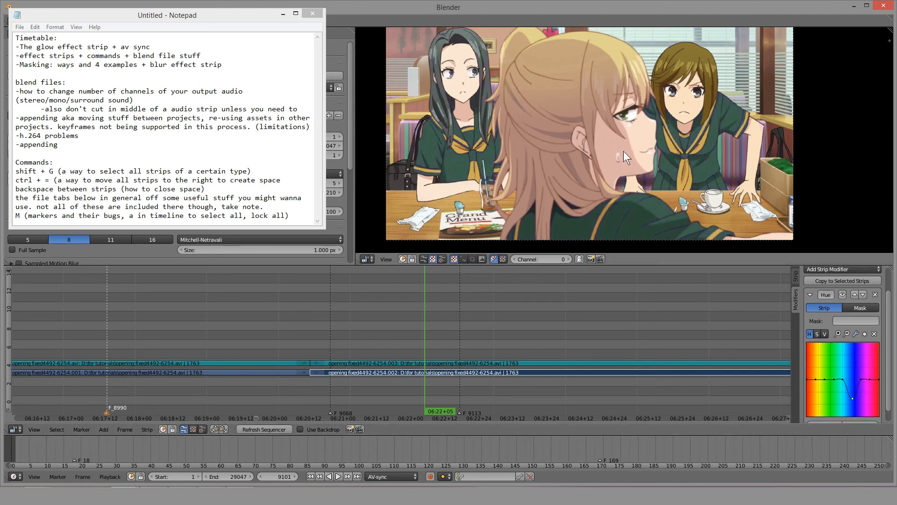
middle_click_drag(623, 152, 627, 166)
scroll(626, 167, "down", 1)
scroll(626, 167, "up", 2)
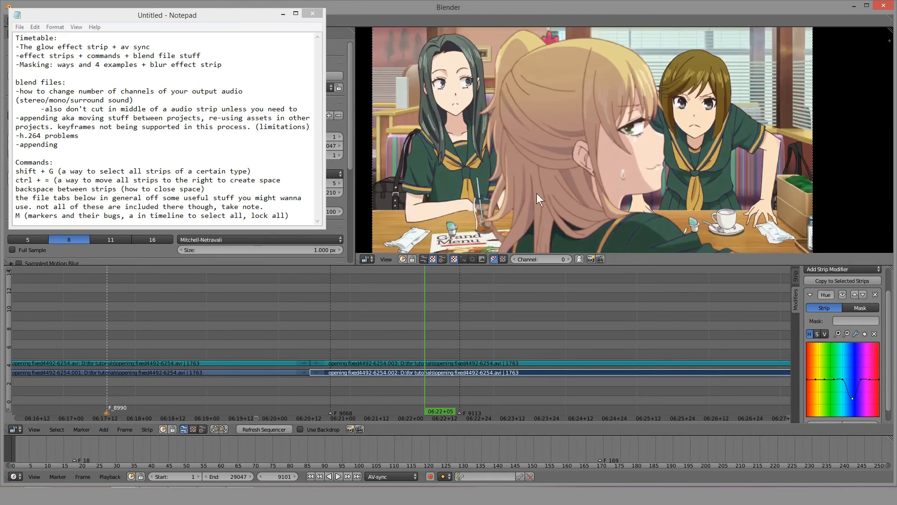
scroll(601, 197, "down", 1)
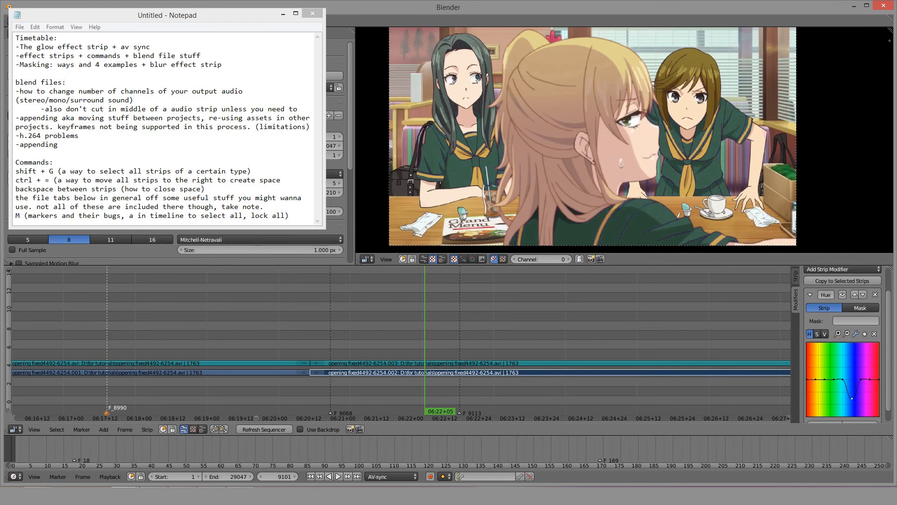
Raise the blue-range point close to the upper edge of the hue curve to turn the uniforms purple.
left_click_drag(852, 404, 845, 346)
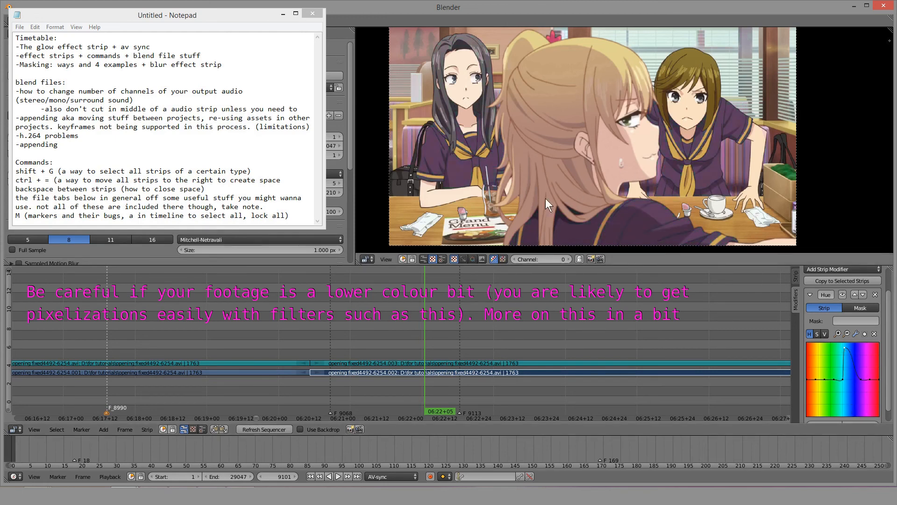
scroll(523, 162, "down", 1)
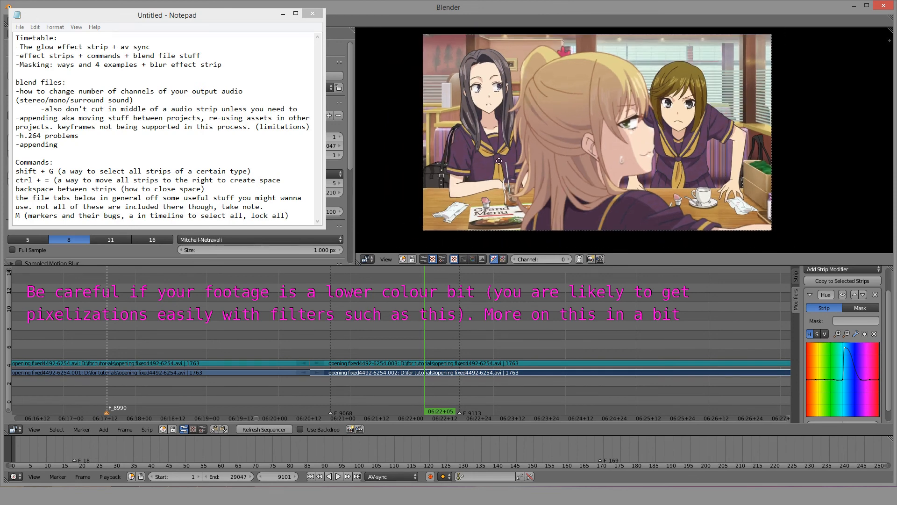
scroll(513, 166, "down", 1)
scroll(608, 243, "up", 1)
scroll(577, 176, "down", 4)
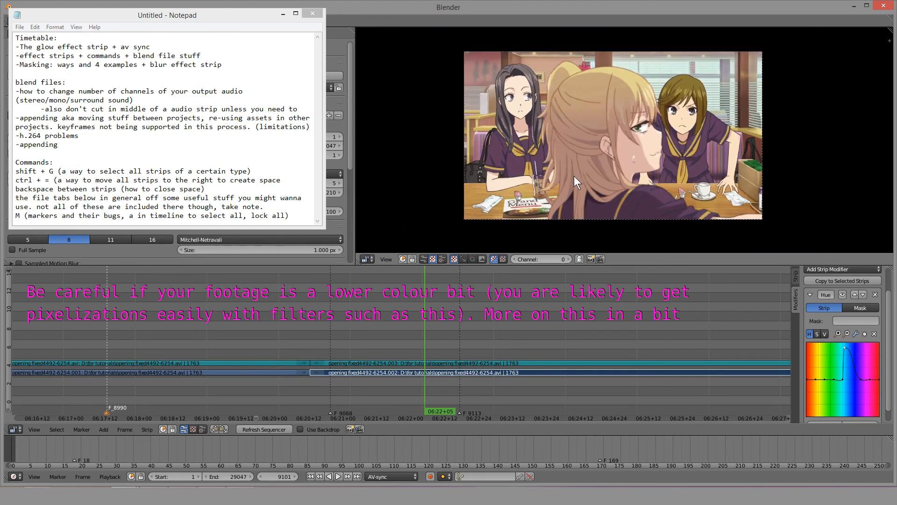
Play back the opening .002 strip to review the recoloured footage in motion, and stop the playback.
left_click_drag(353, 327, 332, 328)
key("alt+a")
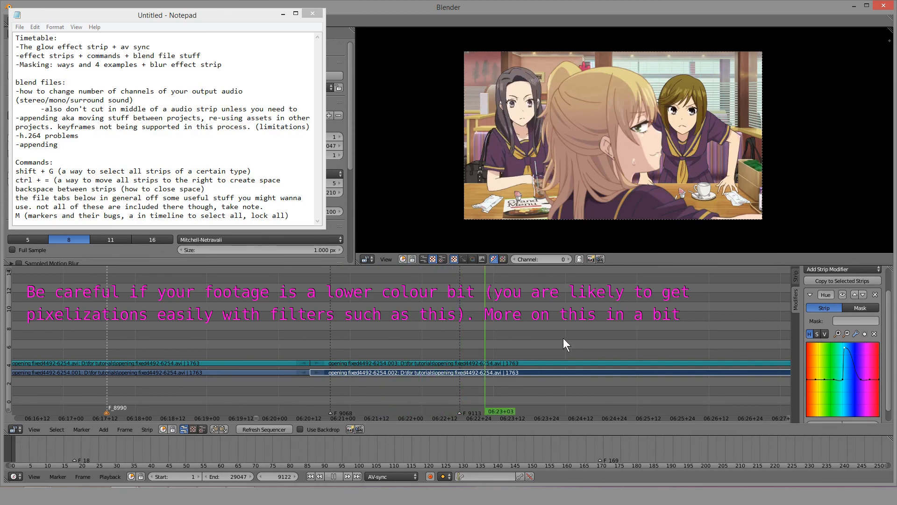
left_click_drag(563, 338, 408, 326)
middle_click_drag(408, 326, 503, 377)
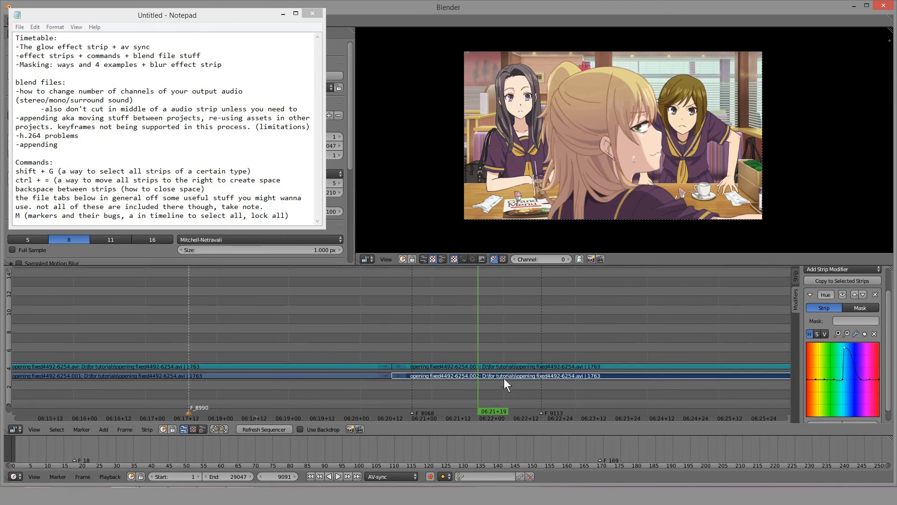
scroll(502, 369, "down", 2)
scroll(472, 334, "down", 2)
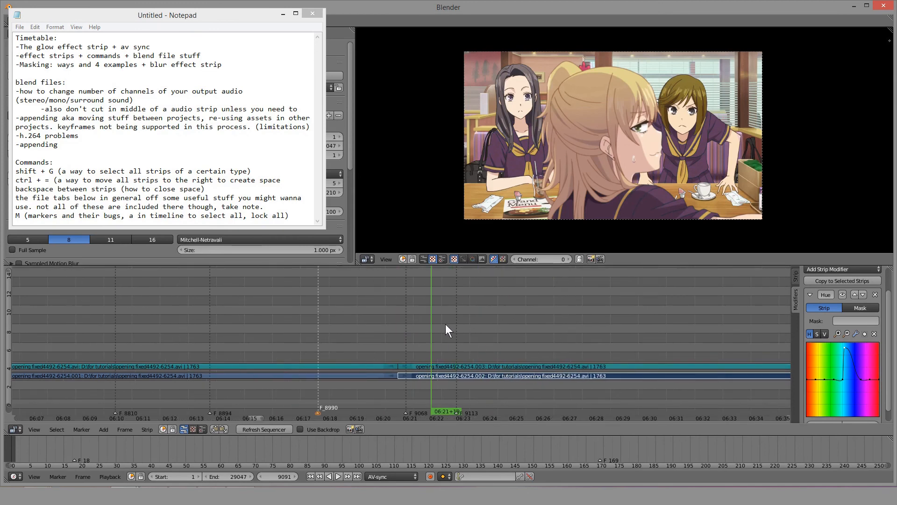
scroll(424, 335, "down", 2)
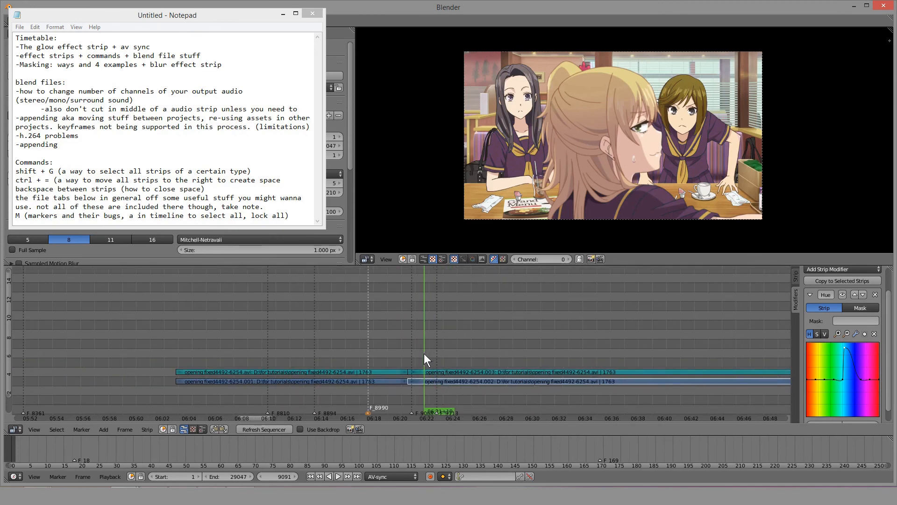
key("alt+a")
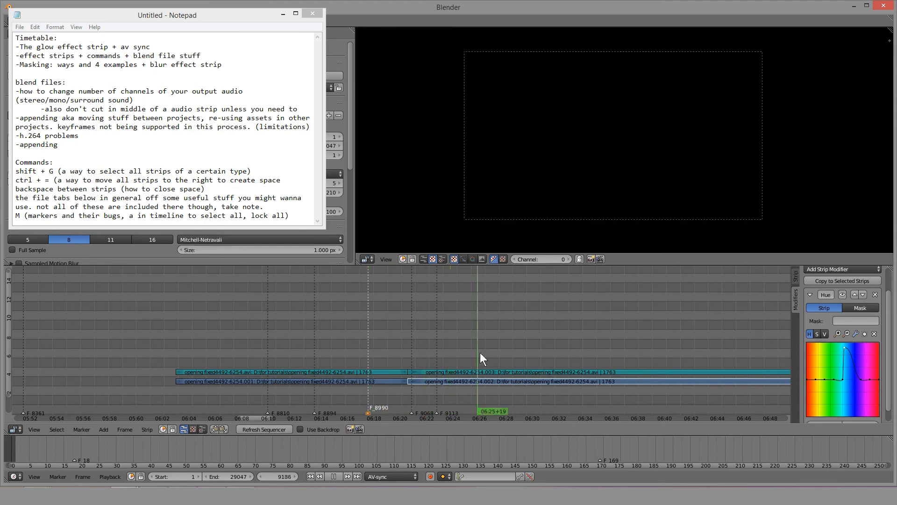
key("Escape")
Select the opening .001 and .002 video strips in turn to compare their modifiers, ending on .002.
right_click(374, 380)
right_click(458, 383)
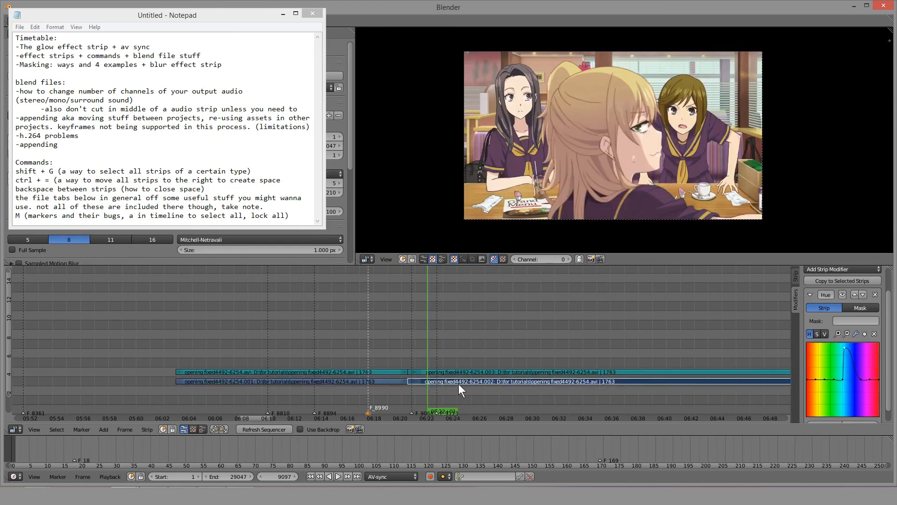
right_click(357, 380)
right_click(448, 382)
scroll(438, 357, "up", 2)
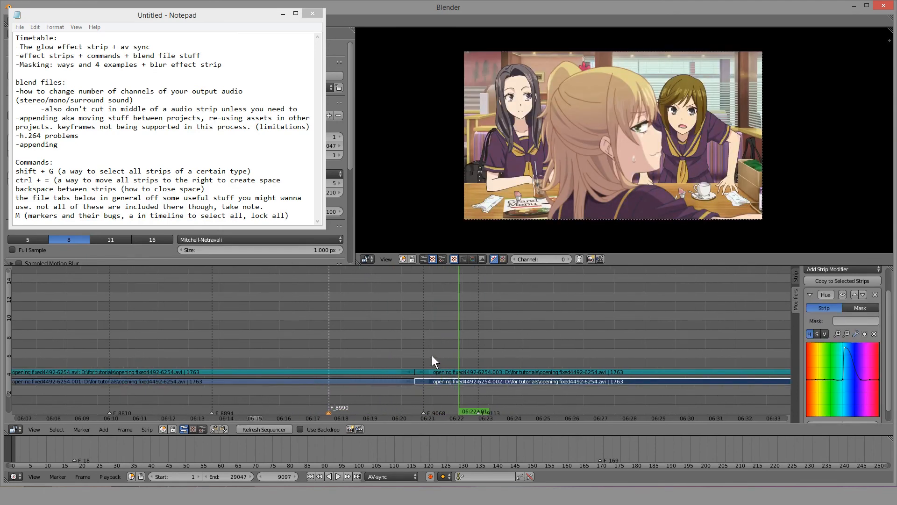
scroll(378, 332, "down", 3)
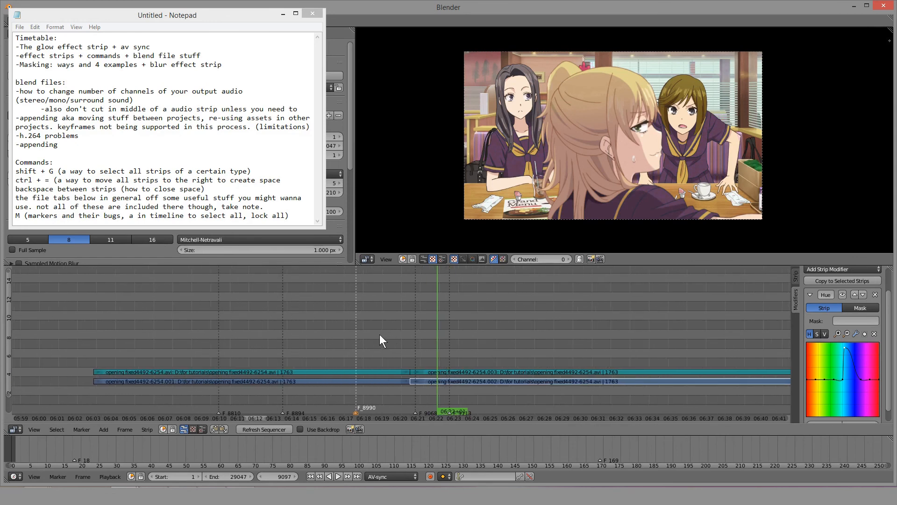
Add an Adjustment Layer effect strip at the playhead and move it to a channel well above the opening strips.
key("shift+a")
mouse_move(370, 336)
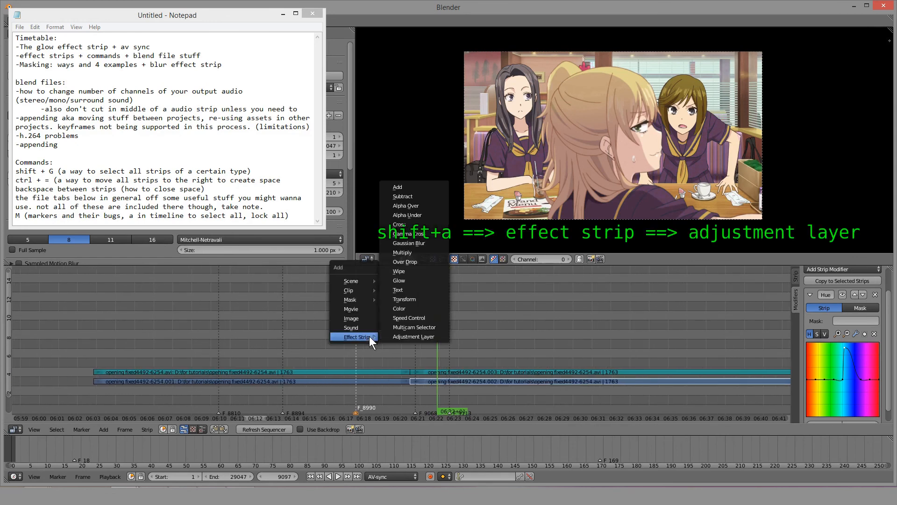
left_click(397, 335)
scroll(439, 337, "down", 1)
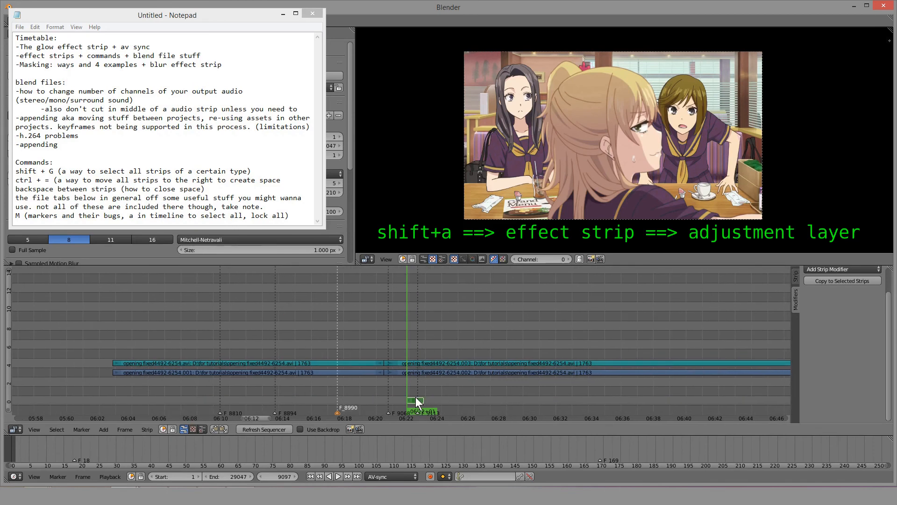
key("g")
left_click(404, 295)
Stretch the adjustment layer across the opening strips, from about frame 8639 to about frame 10141.
right_click(425, 298)
key("g")
left_click(673, 302)
scroll(477, 297, "down", 3)
right_click(405, 299)
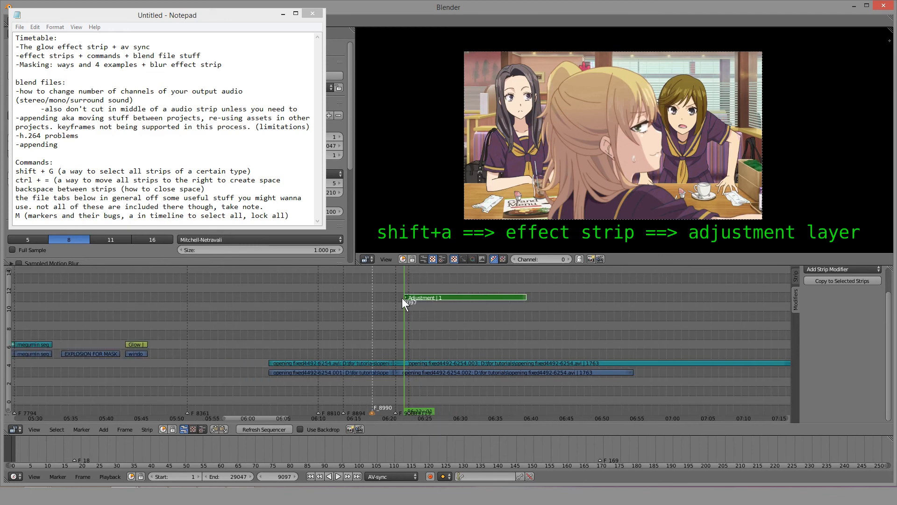
key("g")
left_click(268, 298)
right_click(522, 297)
key("g")
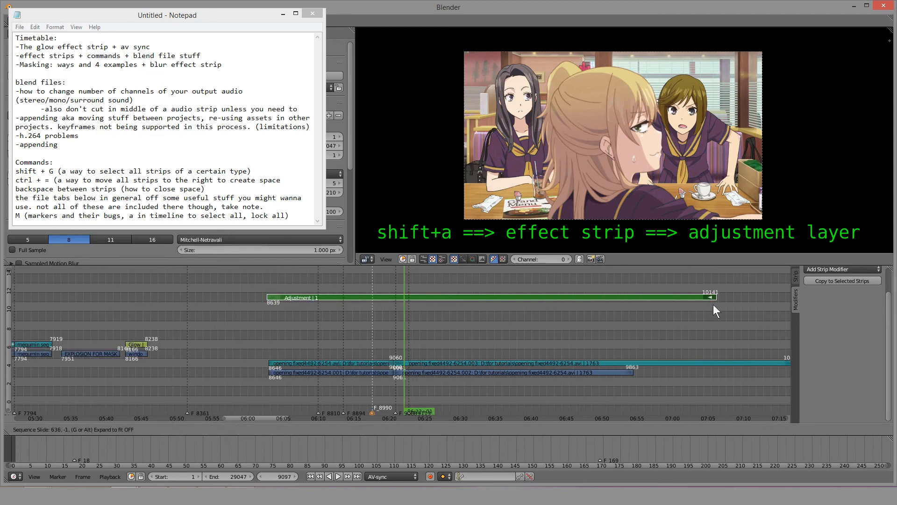
left_click(711, 304)
Extend the adjustment layer's start to frame 8569, ahead of the first opening strip.
scroll(640, 351, "right", 5, "ctrl")
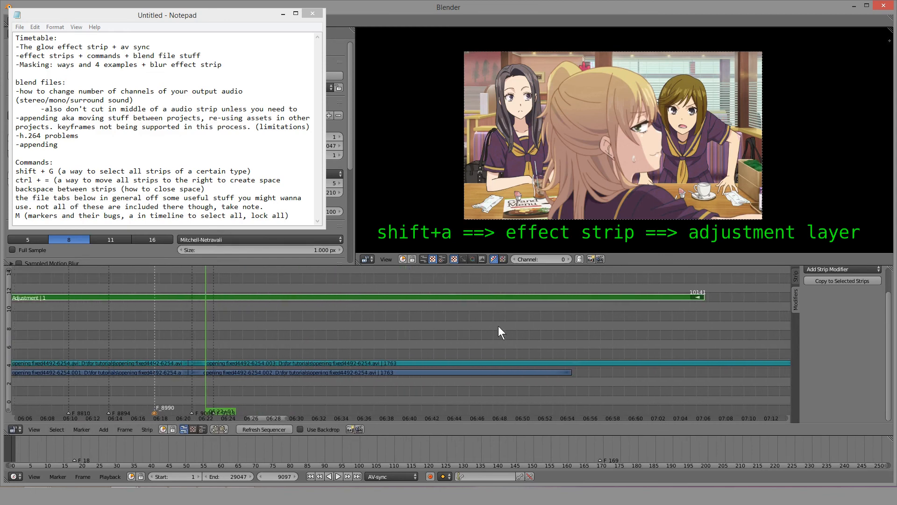
scroll(187, 311, "up", 4)
middle_click_drag(188, 308, 317, 304)
right_click(265, 298)
key("g")
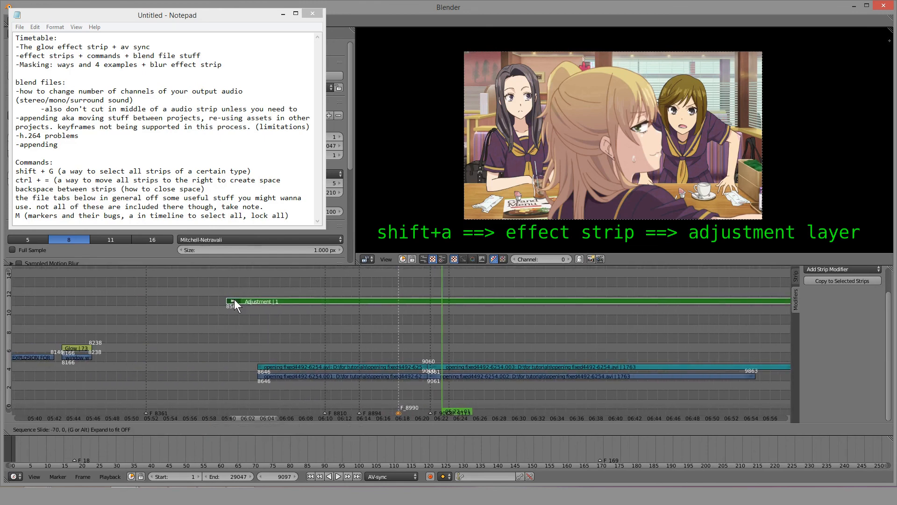
left_click(234, 299)
Compare the opening .002 strip with and without its Hue Correct modifier, leaving the modifier disabled.
left_click_drag(252, 330, 244, 326)
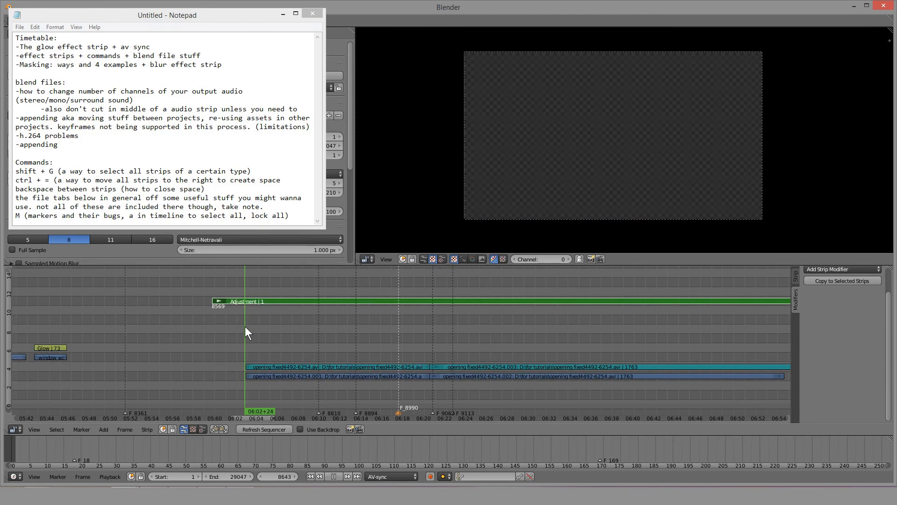
right_click(262, 298)
middle_click_drag(460, 351, 408, 349)
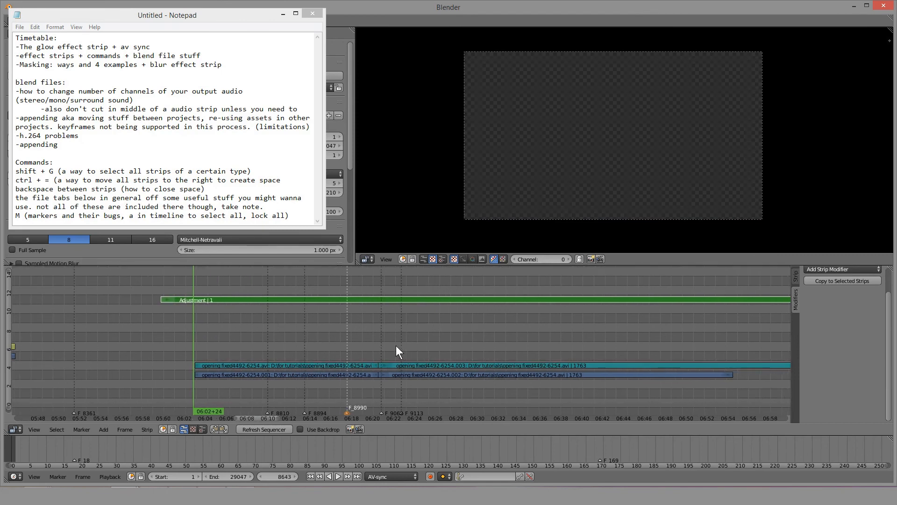
left_click_drag(396, 346, 417, 348)
right_click(429, 376)
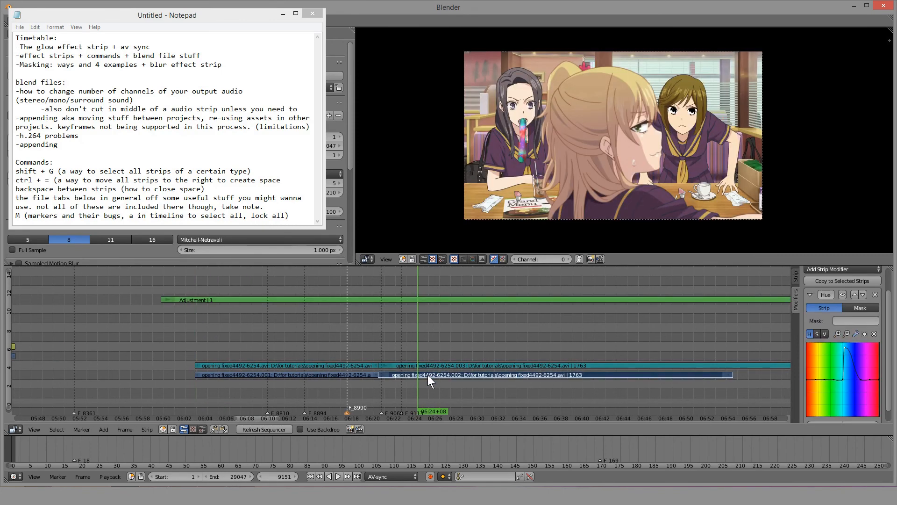
left_click(843, 294)
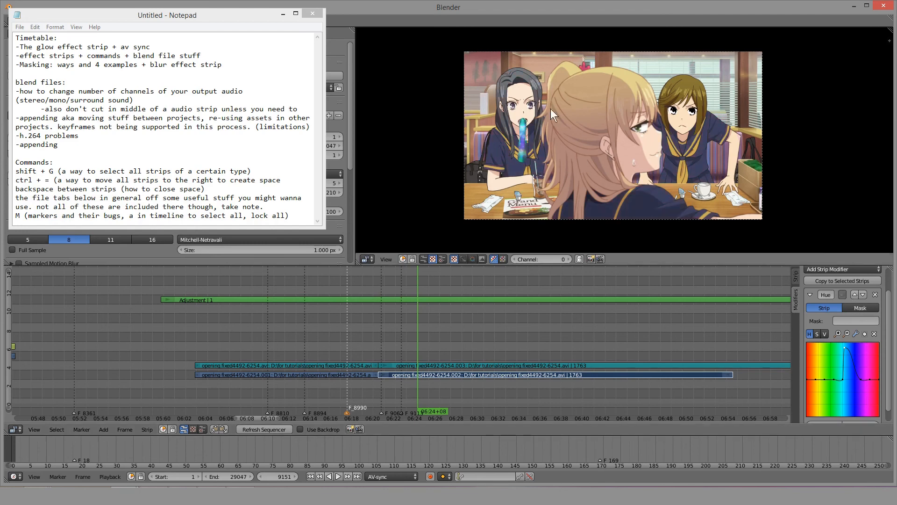
left_click(842, 293)
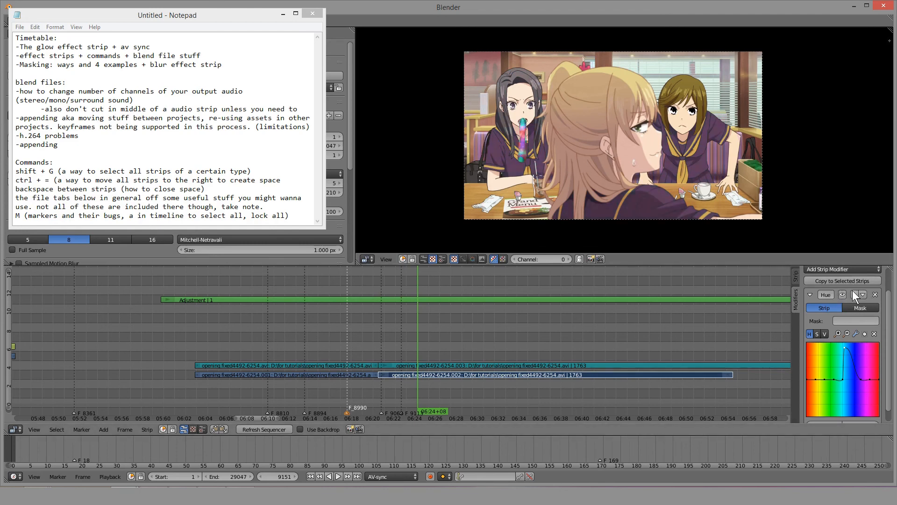
left_click(842, 292)
Add a Color Balance modifier to the adjustment layer and set its Lift colour to magenta.
right_click(424, 301)
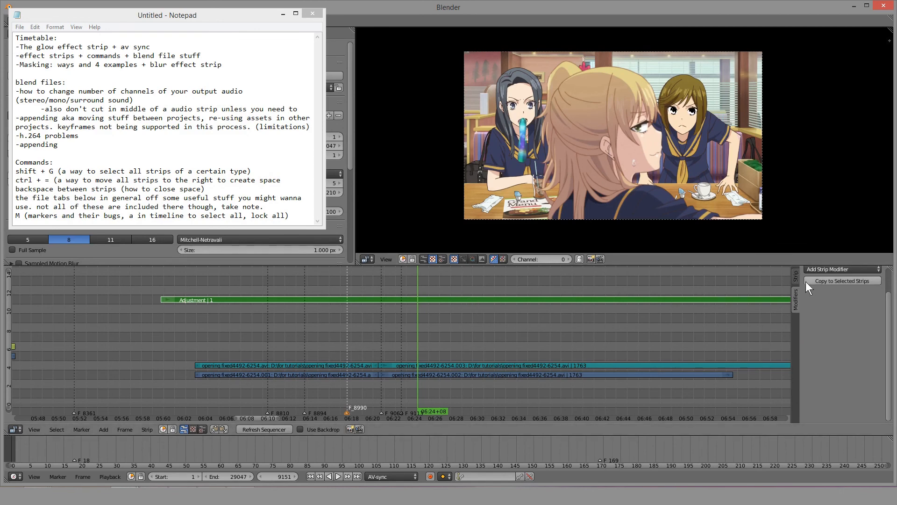
scroll(822, 294, "up", 2)
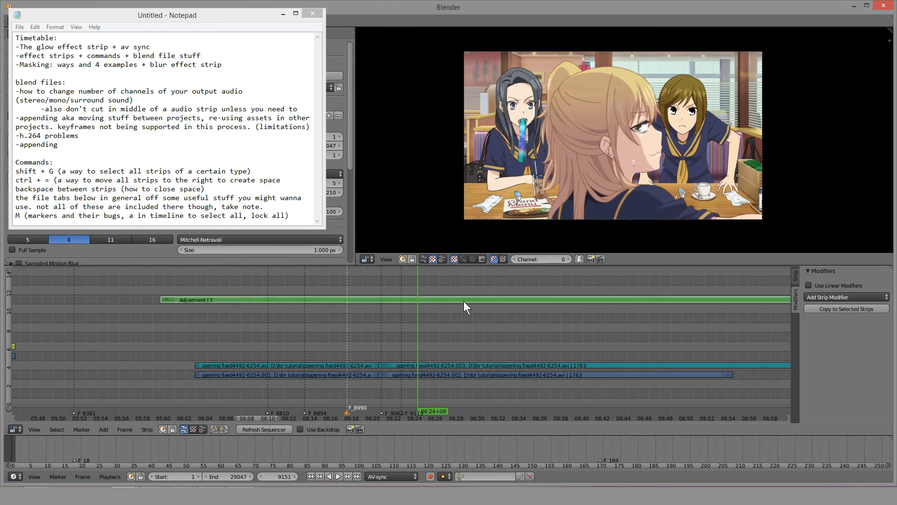
left_click(834, 297)
left_click(832, 308)
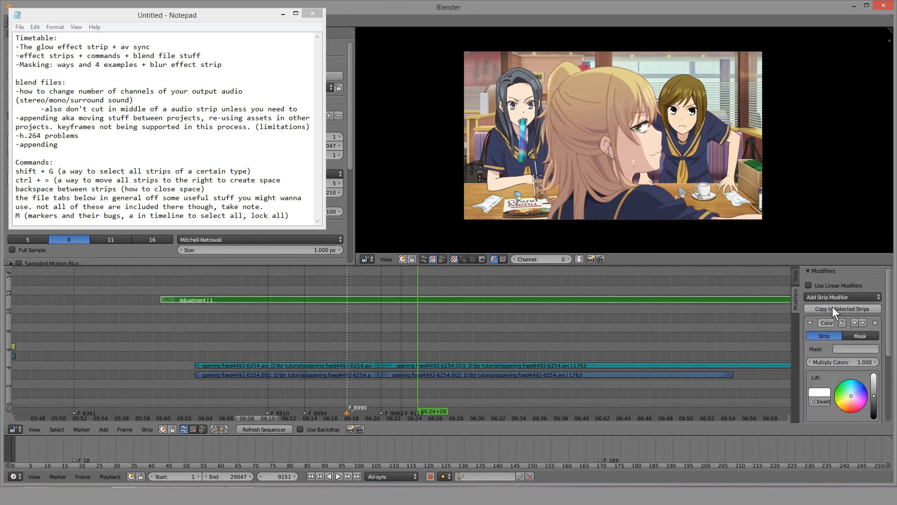
mouse_move(854, 391)
left_mouse_down()
mouse_move(857, 380)
mouse_move(864, 406)
left_mouse_up()
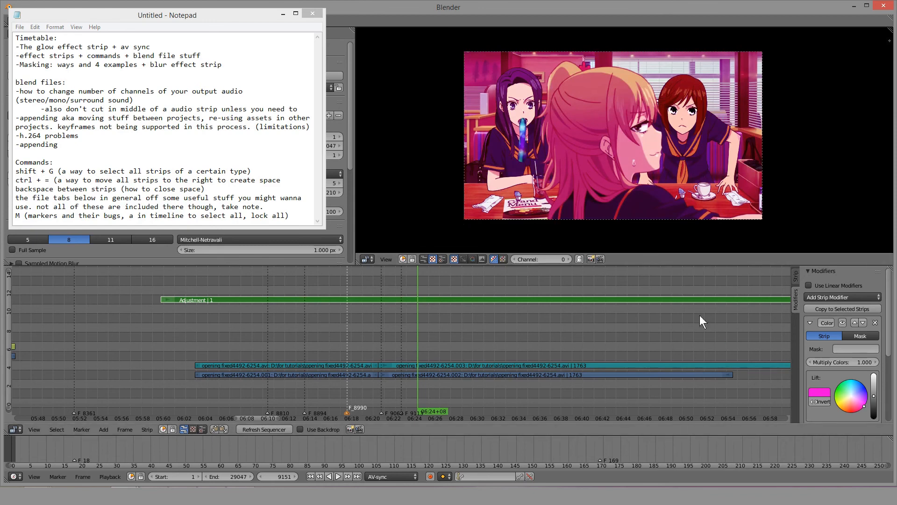
Keyframe the adjustment layer's Lift colour as magenta at the playhead and as yellow at about frame 9094.
scroll(850, 377, "down", 3)
scroll(845, 374, "down", 3)
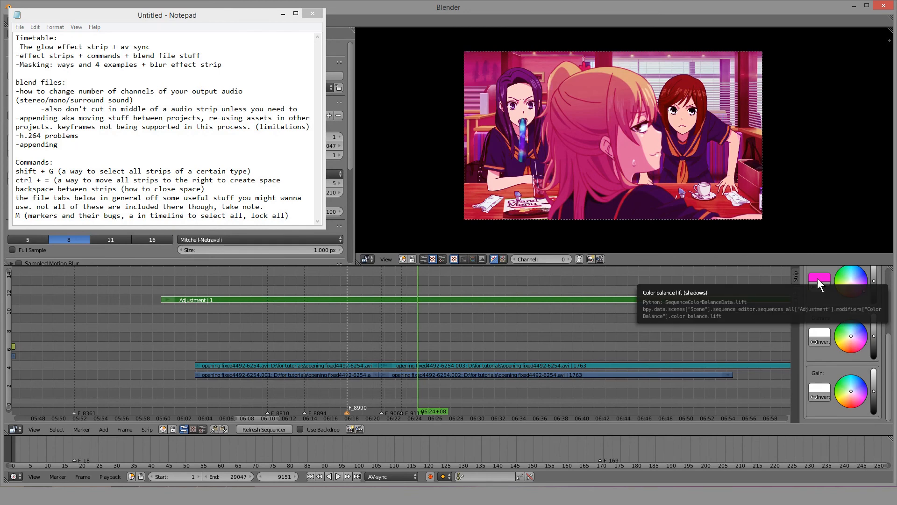
left_click(392, 347)
left_click_drag(848, 286, 837, 288)
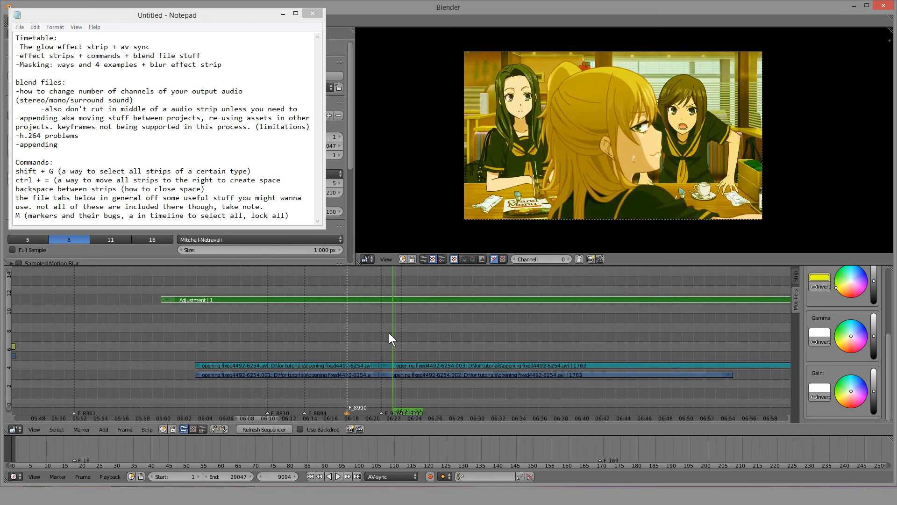
Play the stretch between the two Lift keyframes to examine the colour change.
key("alt+a")
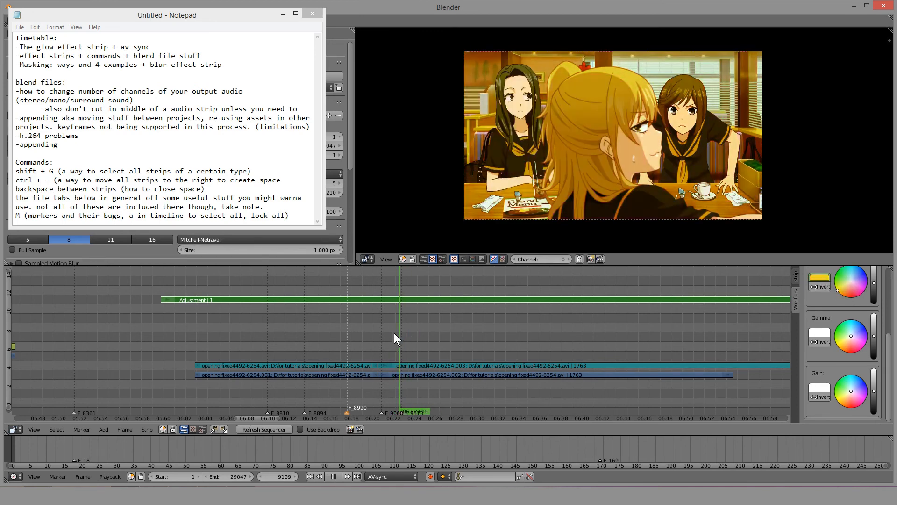
key("alt+a")
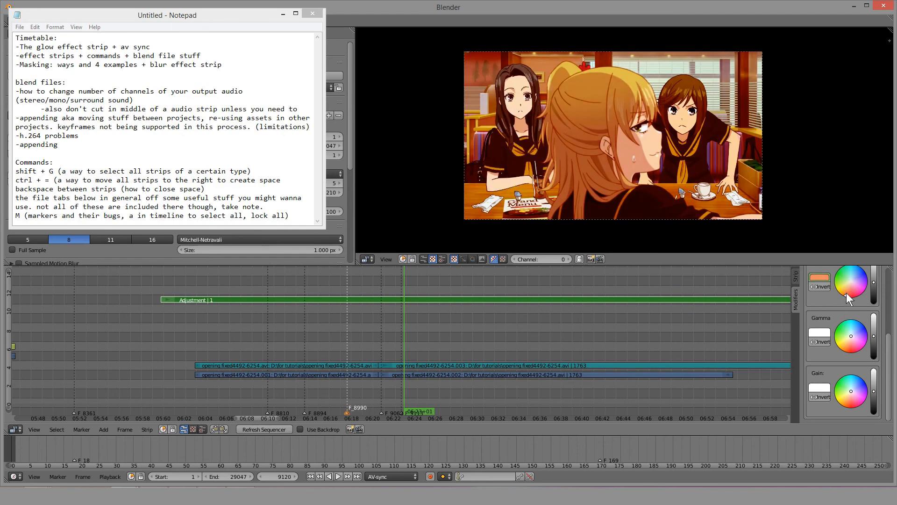
scroll(425, 367, "up", 3)
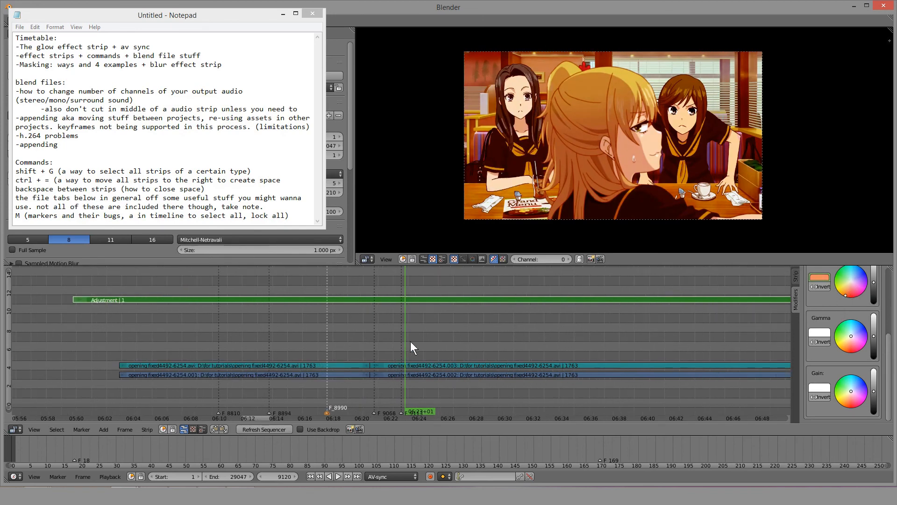
key("alt+a")
key("alt+a")
scroll(417, 338, "up", 1)
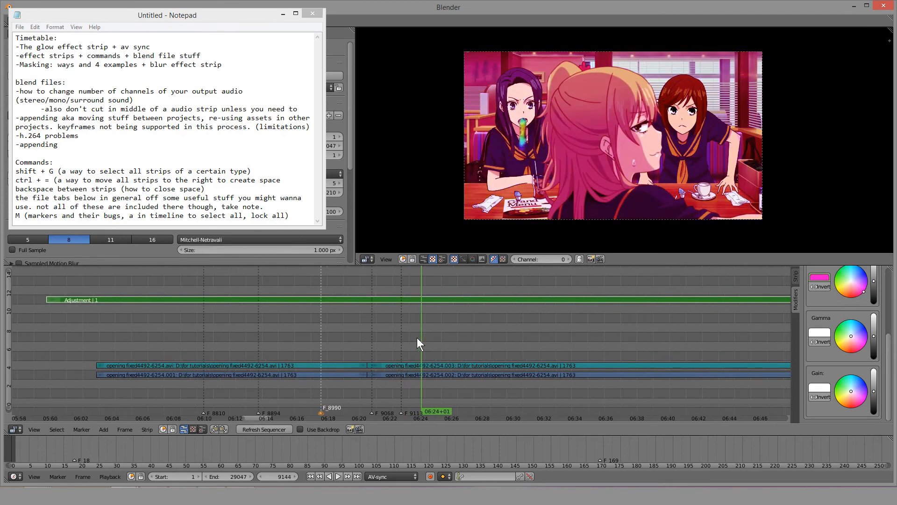
middle_click_drag(416, 337, 428, 354)
scroll(407, 352, "down", 3)
left_click(398, 352)
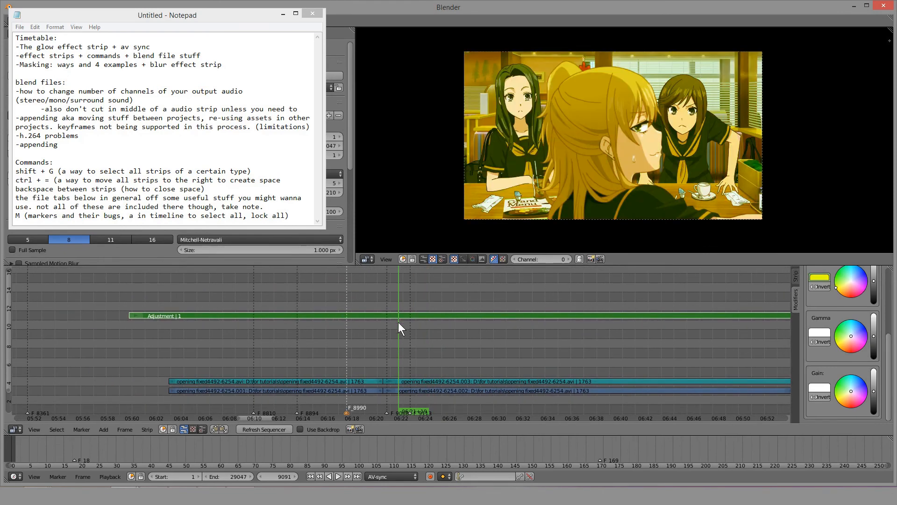
Play through the opening .001 strip under the adjustment layer, muting and unmuting the layer to compare the colouring.
left_click(167, 352)
key("alt+a")
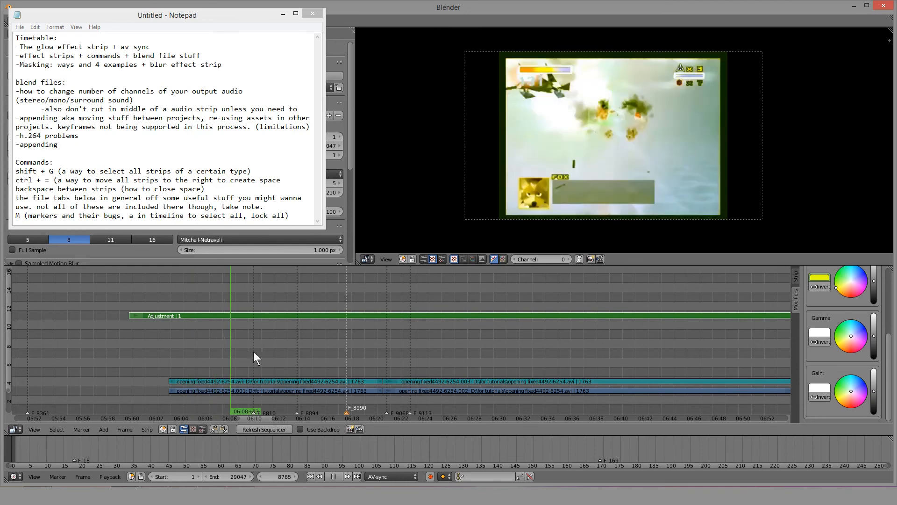
left_click(256, 352)
key("alt+a")
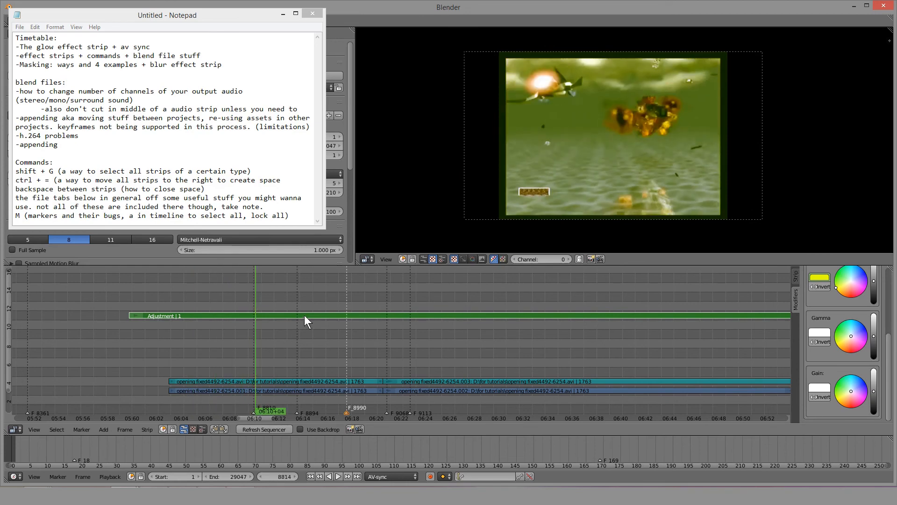
key("h")
key("alt+h")
left_click(314, 343)
key("alt+a")
key("alt+a")
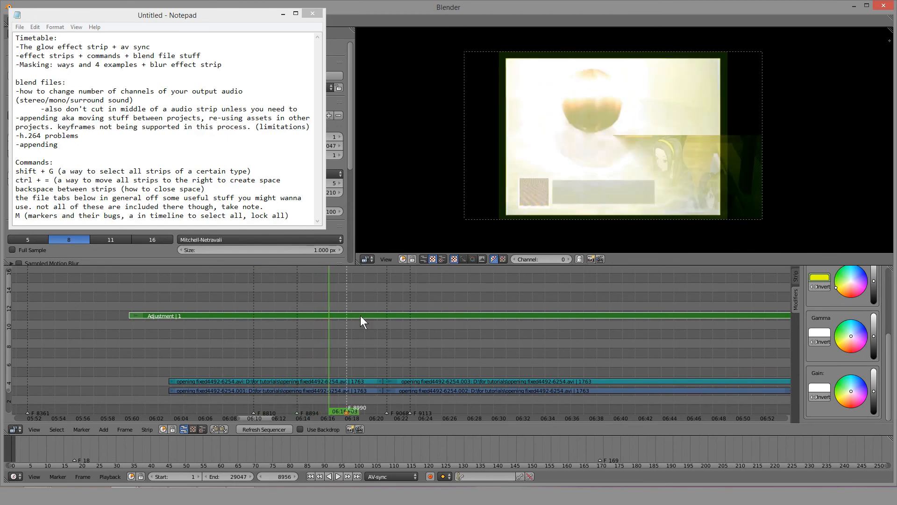
key("h")
key("alt+h")
Preview the rest of the adjustment layer up to about frame 9743, and return the playhead to about frame 9143.
key("alt+a")
left_click_drag(329, 339, 603, 338)
key("alt+a")
scroll(580, 334, "down", 5)
scroll(580, 335, "down", 3)
mouse_move(501, 344)
left_mouse_down()
mouse_move(514, 344)
mouse_move(483, 344)
left_mouse_up()
scroll(551, 314, "up", 3)
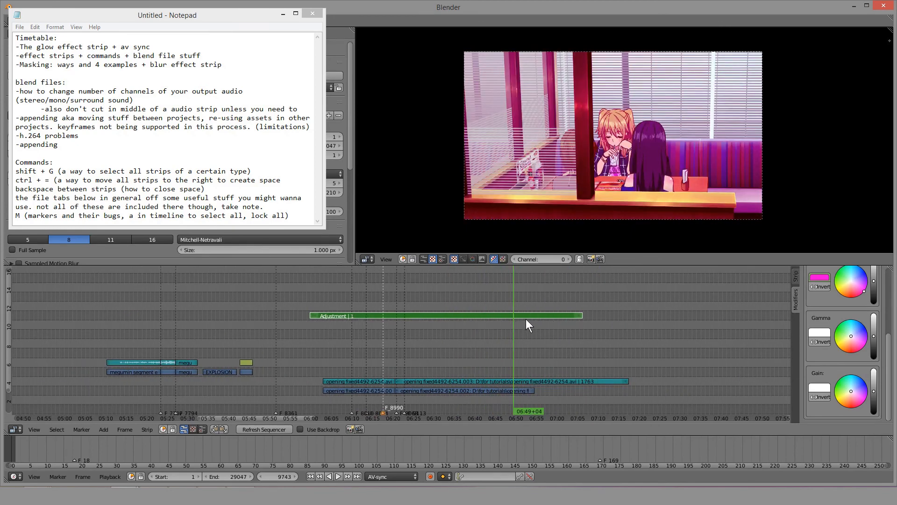
scroll(524, 318, "up", 5)
left_click_drag(505, 323, 419, 330)
scroll(417, 332, "up", 4)
scroll(868, 354, "up", 5)
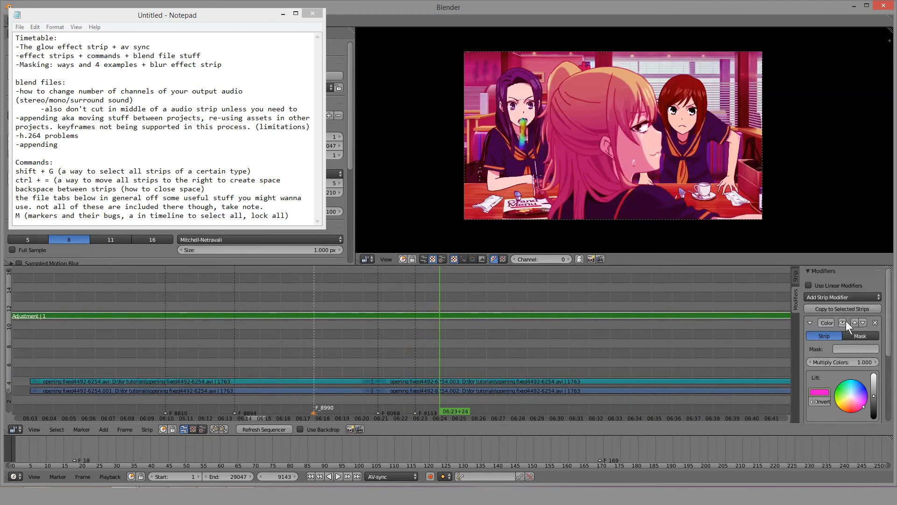
left_click(846, 298)
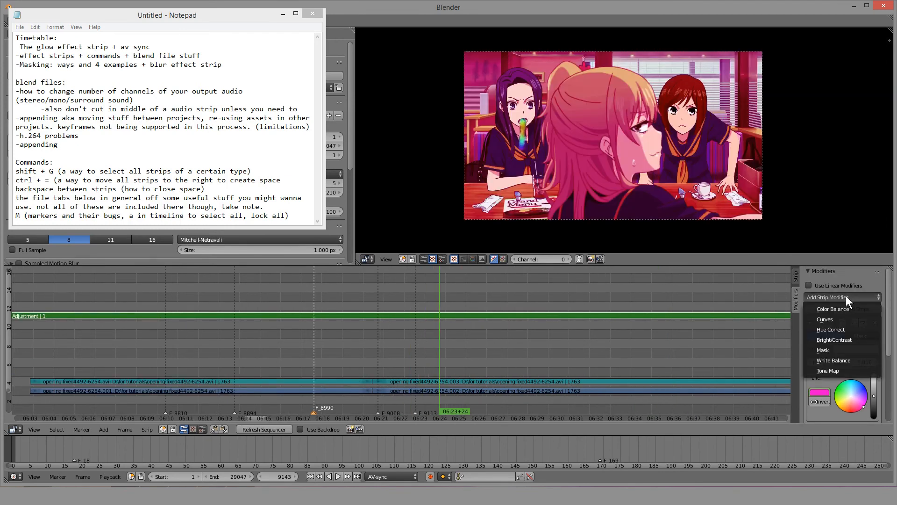
left_click(835, 350)
scroll(835, 346, "down", 1)
scroll(834, 349, "down", 6)
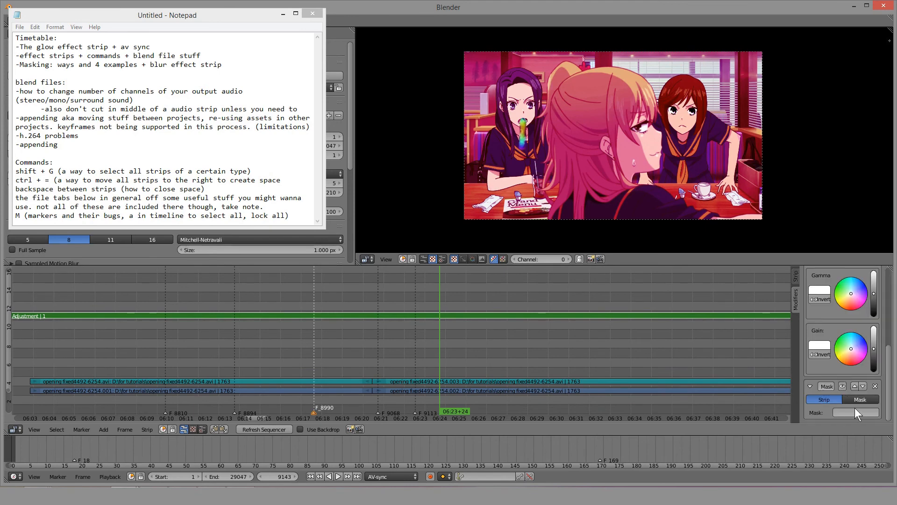
left_click(877, 384)
Add a Bright/Contrast modifier to the adjustment layer with Bright 15.4 and Contrast -1, and toggle it off and on to compare.
left_click(851, 299)
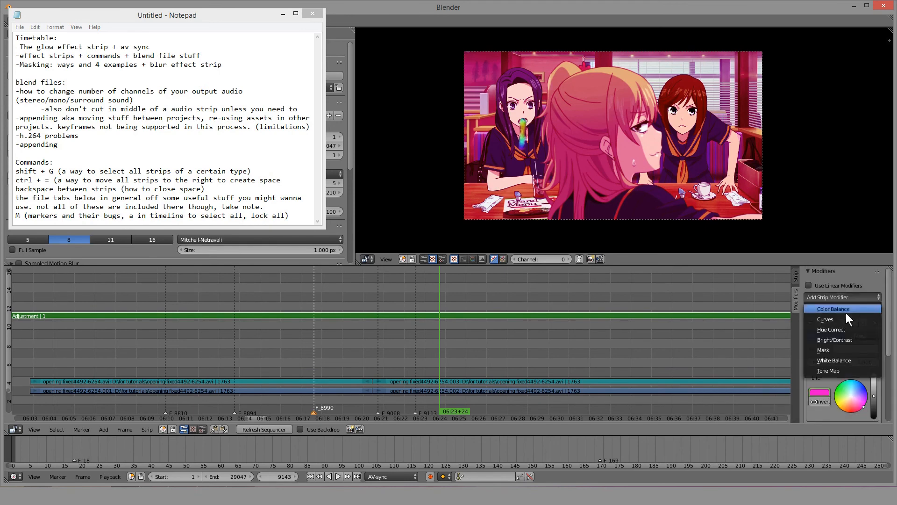
left_click(832, 339)
scroll(831, 348, "down", 8)
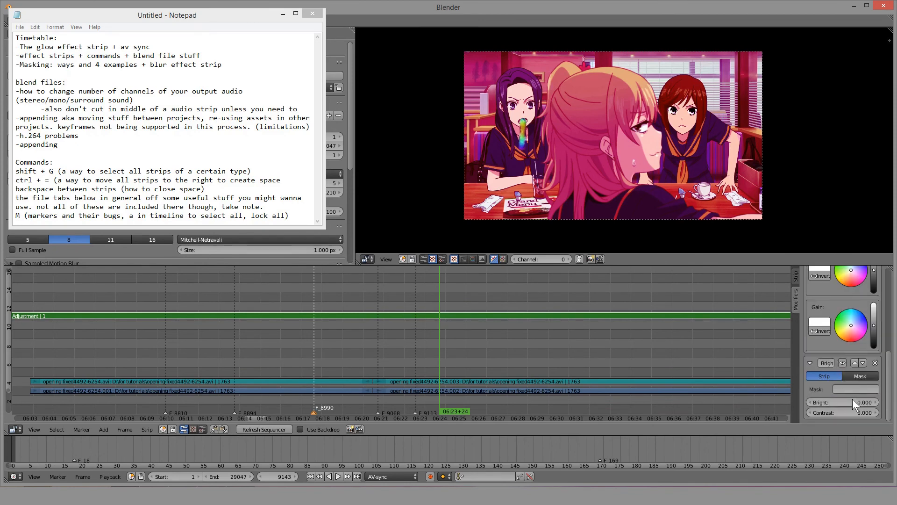
mouse_move(852, 401)
left_mouse_down()
mouse_move(840, 401)
mouse_move(888, 402)
mouse_move(842, 412)
mouse_move(850, 411)
left_mouse_up()
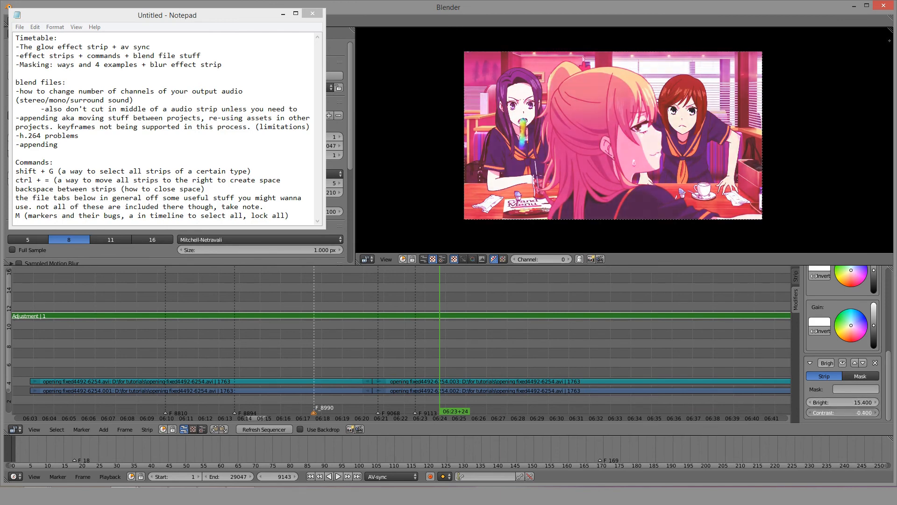
left_click(842, 362)
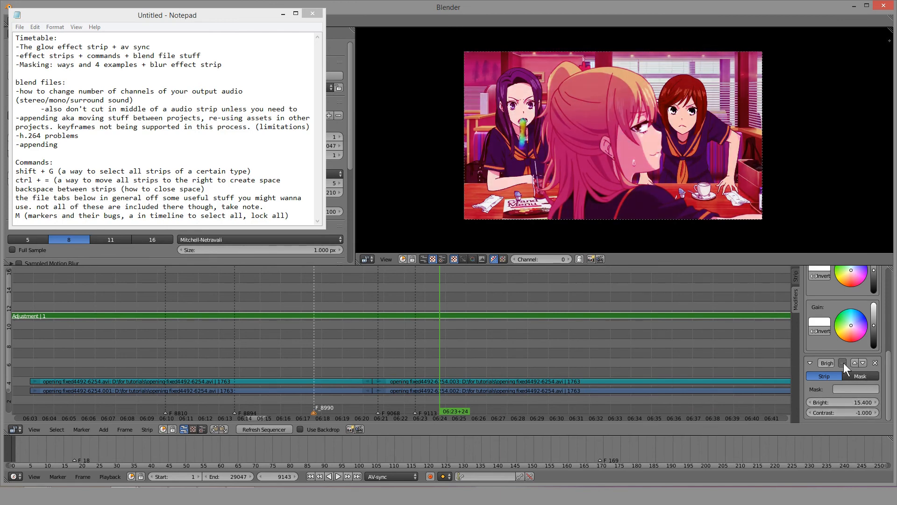
left_click(843, 363)
Disable the adjustment layer's Color Balance modifier while keeping Bright/Contrast active.
scroll(843, 360, "up", 5)
scroll(843, 327, "up", 3)
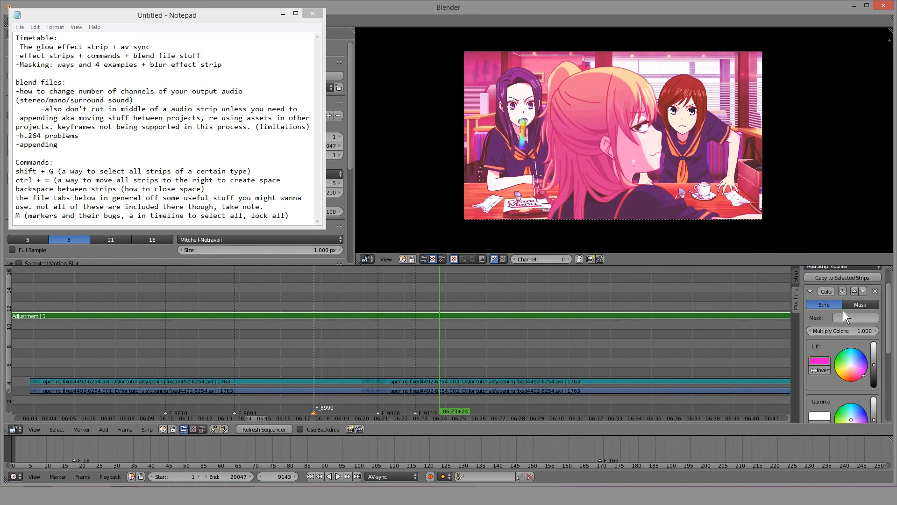
left_click(844, 294)
scroll(851, 332, "down", 8)
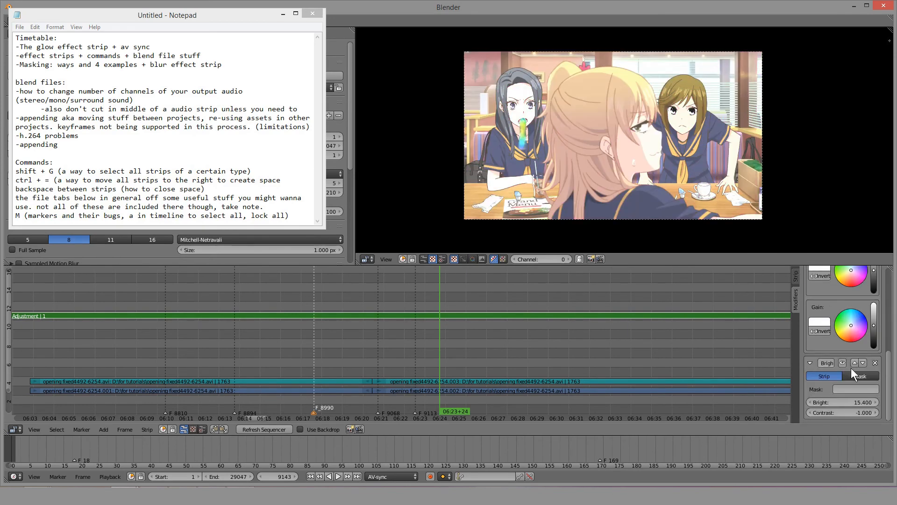
scroll(848, 358, "up", 8)
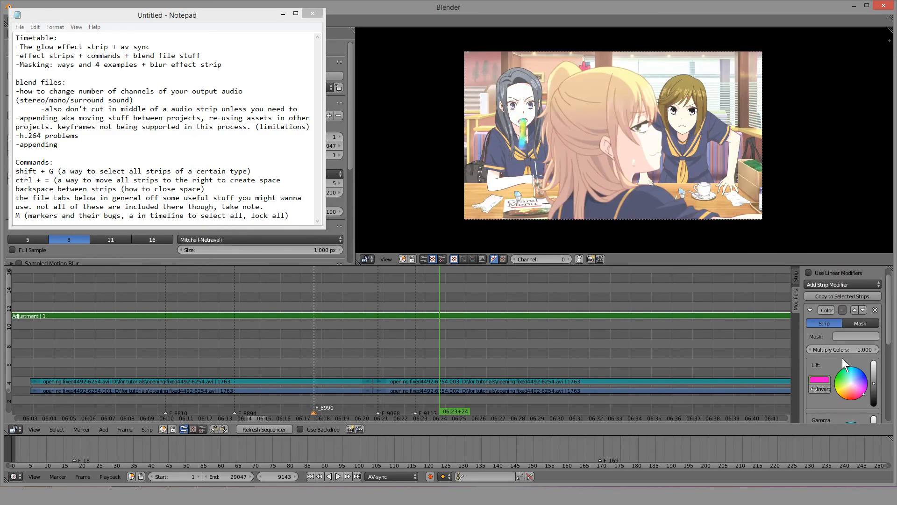
Move the Color Balance modifier below Bright/Contrast in the stack, and delete the Bright/Contrast modifier.
left_click(862, 310)
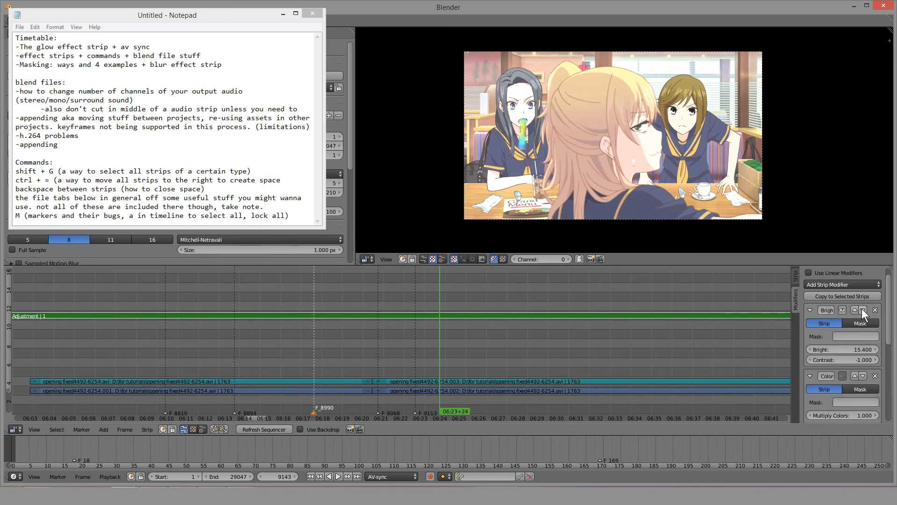
scroll(841, 327, "down", 8)
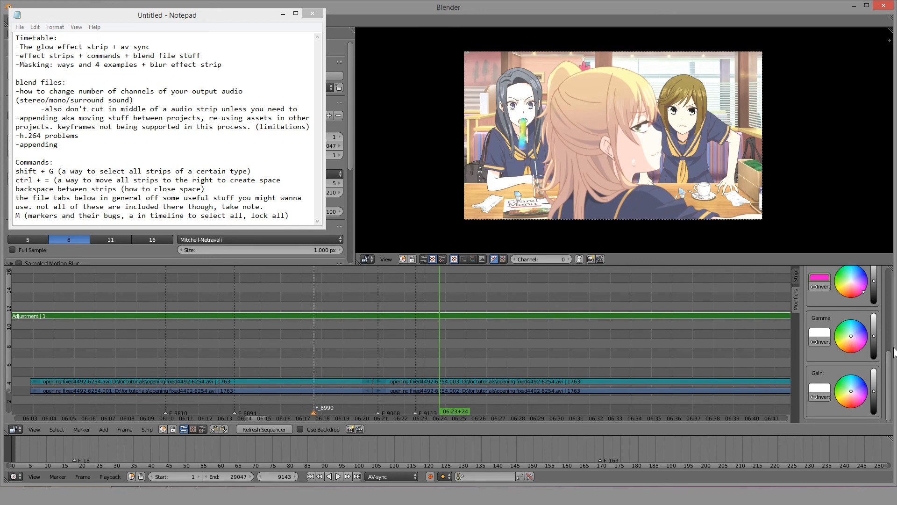
scroll(829, 313, "up", 8)
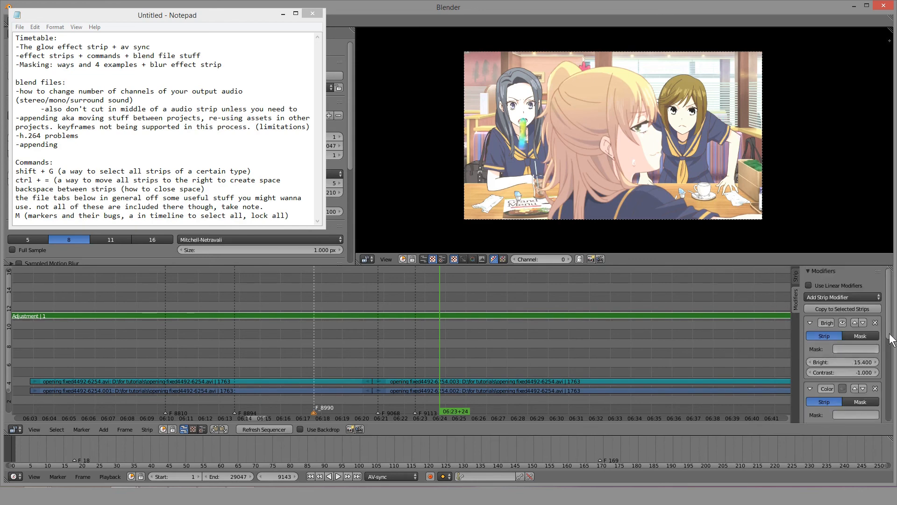
scroll(494, 335, "up", 2)
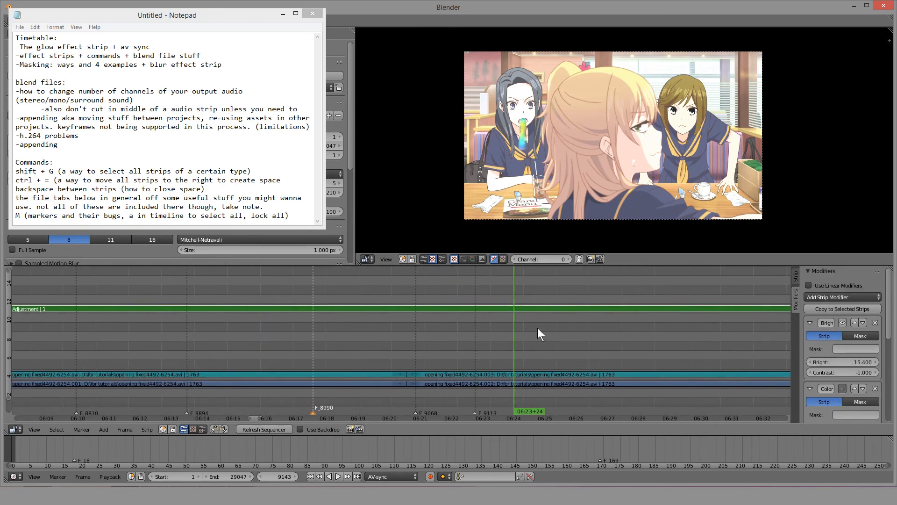
scroll(537, 333, "down", 2, "ctrl")
left_click(875, 322)
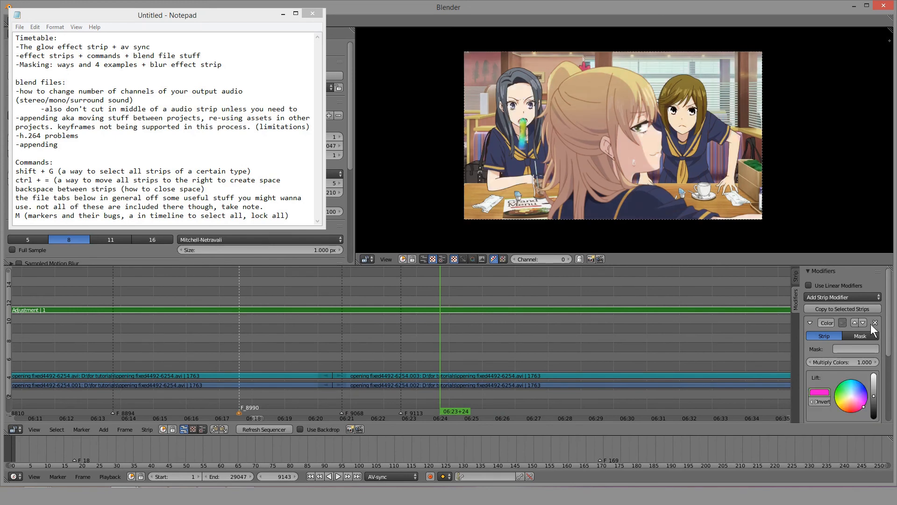
Delete the adjustment layer's Color Balance modifier and add a Hue Correct modifier to the same strip.
left_click(875, 323)
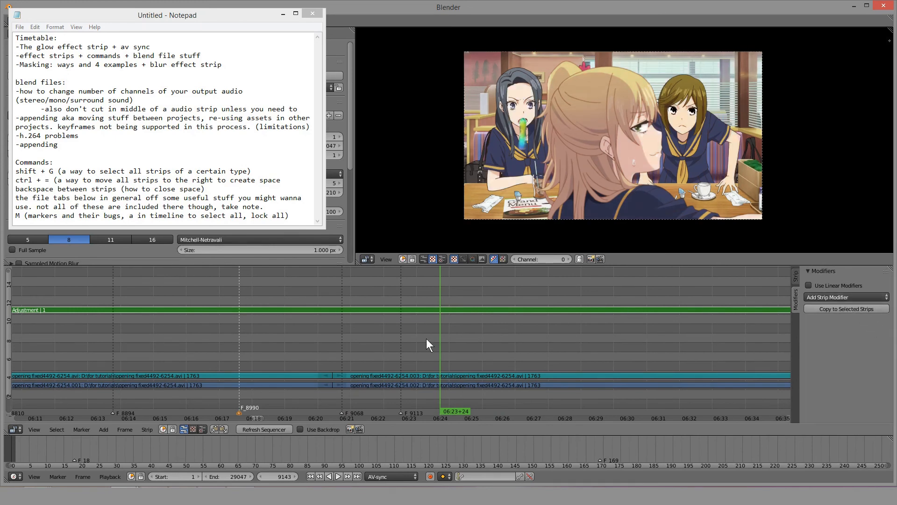
right_click(485, 309)
left_click(832, 297)
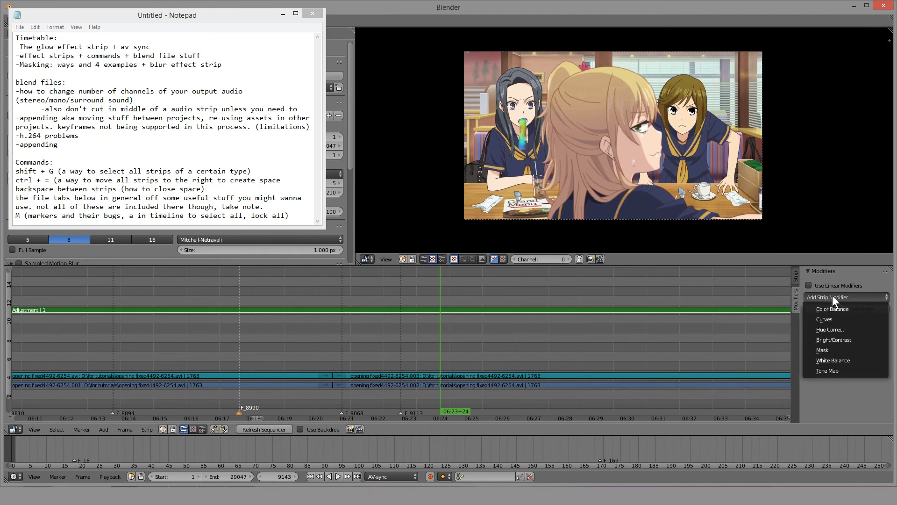
left_click(839, 329)
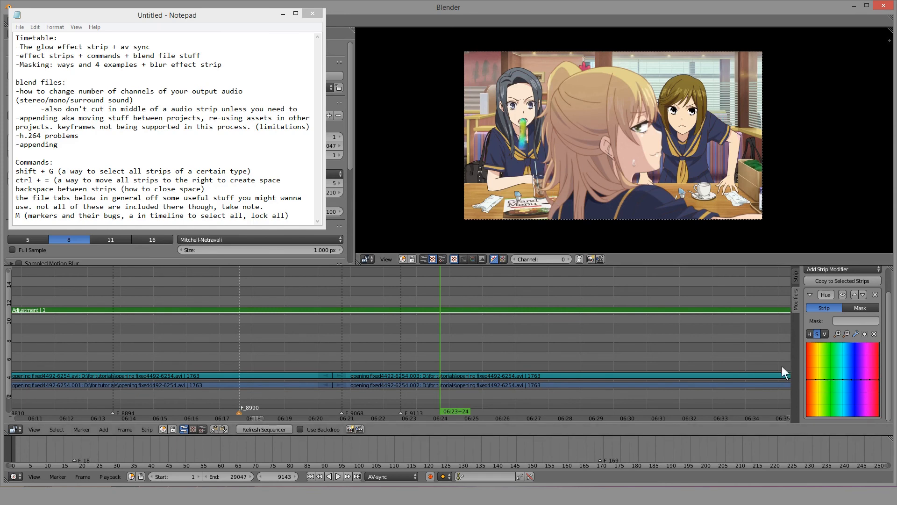
Raise the blue point on the Hue Correct modifier's H curve to about X 0.61, Y 0.79, shifting the blues towards purple.
mouse_move(850, 378)
left_mouse_down()
mouse_move(848, 350)
mouse_move(850, 379)
mouse_move(851, 368)
left_mouse_up()
left_click(810, 333)
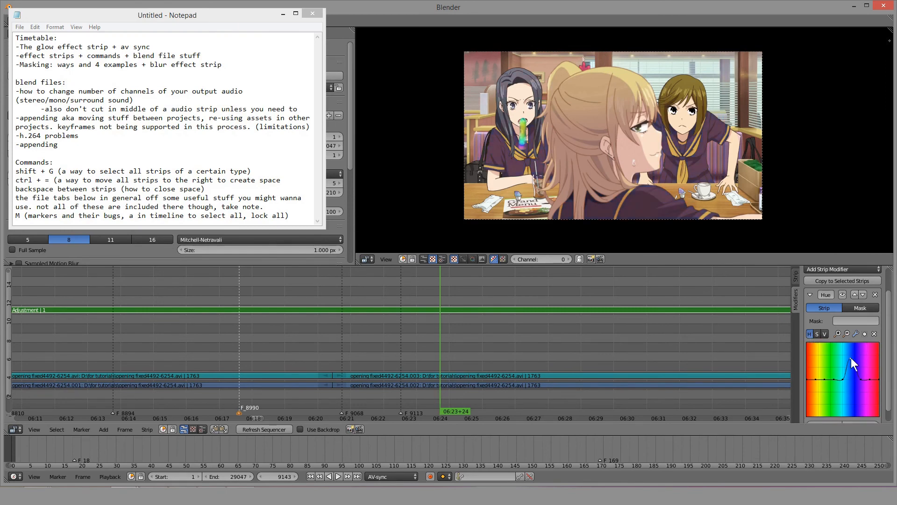
scroll(840, 375, "down", 1)
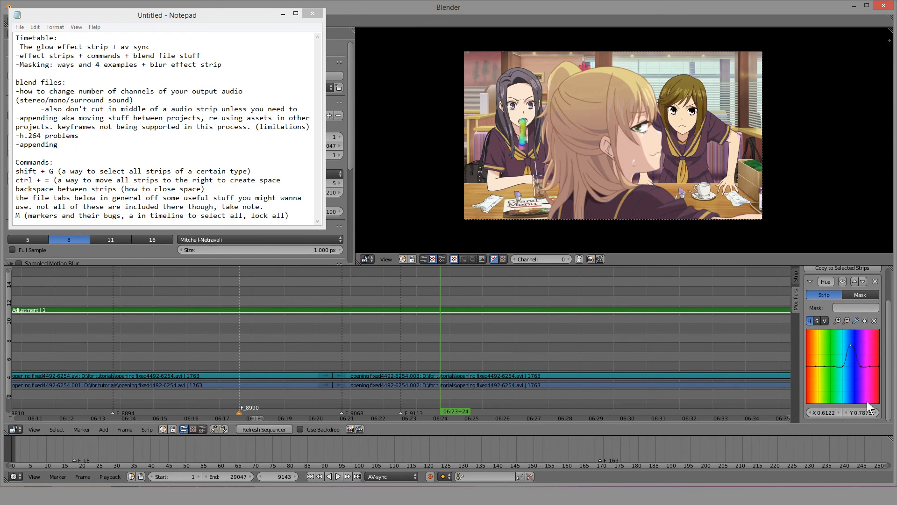
scroll(851, 380, "up", 2)
scroll(819, 357, "down", 2)
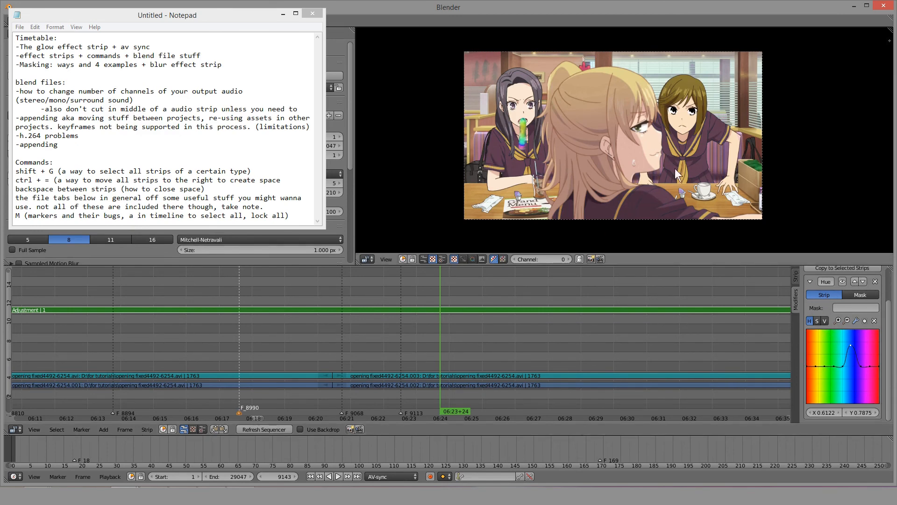
scroll(877, 367, "up", 2)
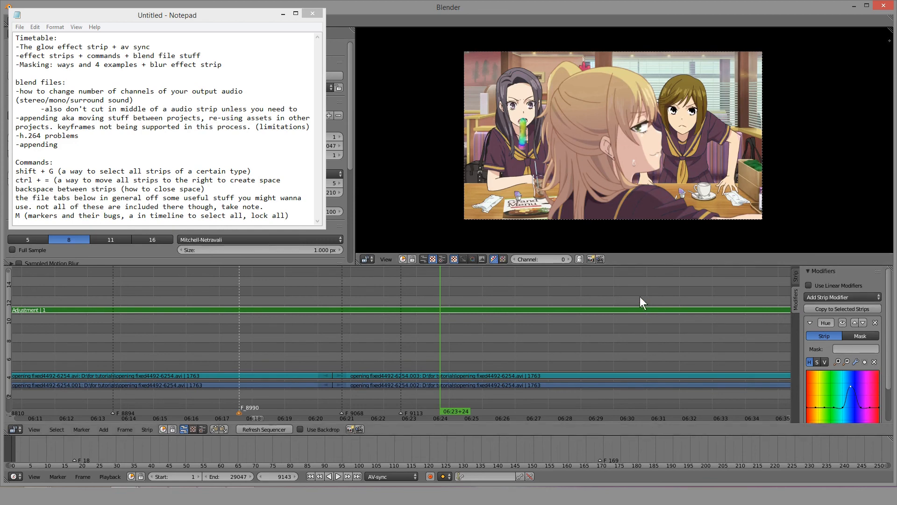
left_click(842, 323)
Keyframe the adjustment layer's opacity at 1.000 on frame 9143.
left_click(794, 278)
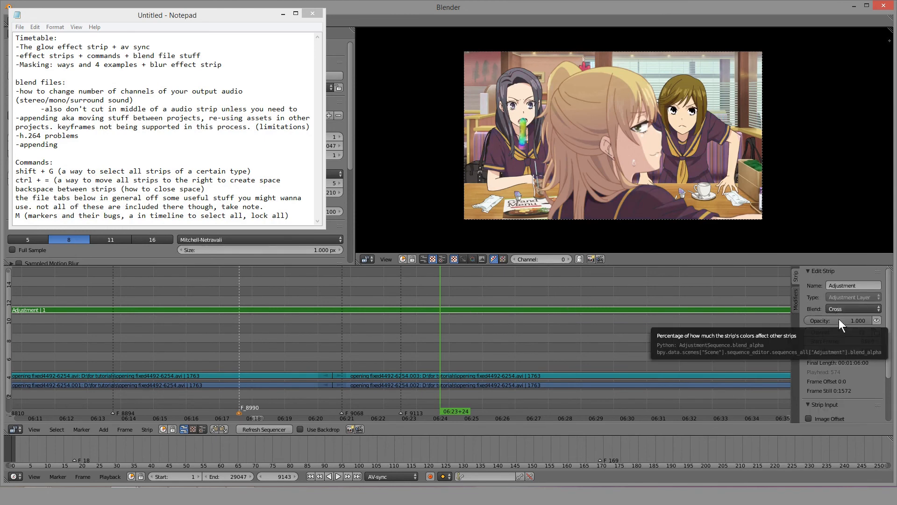
key("i")
scroll(439, 330, "up", 1)
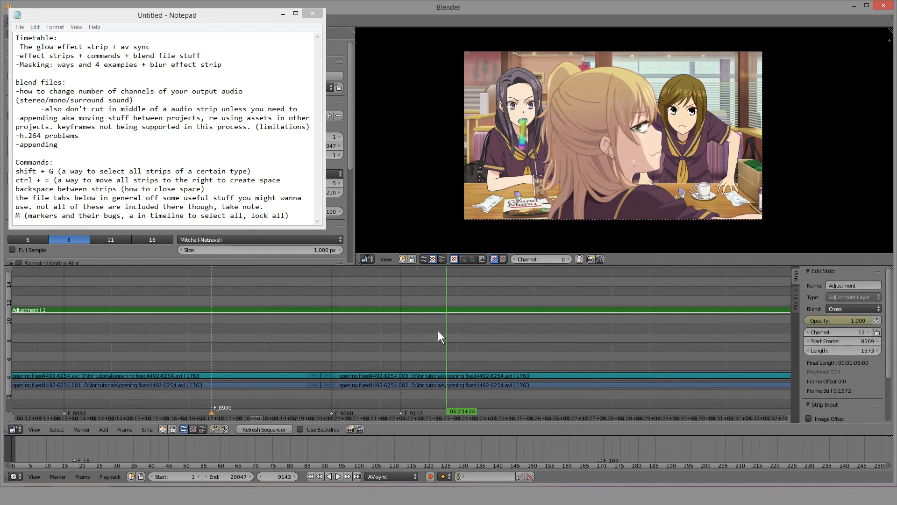
Set the adjustment layer's opacity to 0 and keyframe it at frame 9092.
left_click(380, 340)
key("alt+a")
key("Escape")
left_click(371, 339)
key("Left")
key("Left")
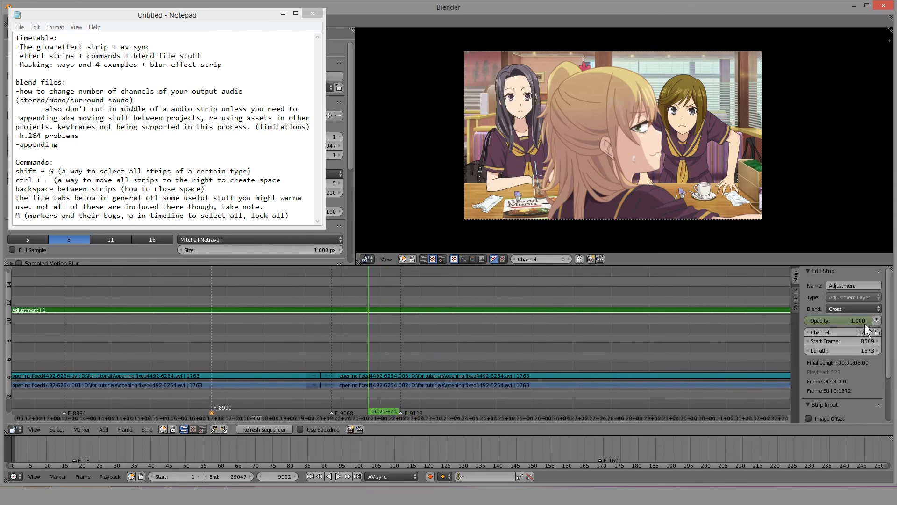
left_click_drag(864, 320, 805, 321)
left_click_drag(864, 321, 870, 321)
key("i")
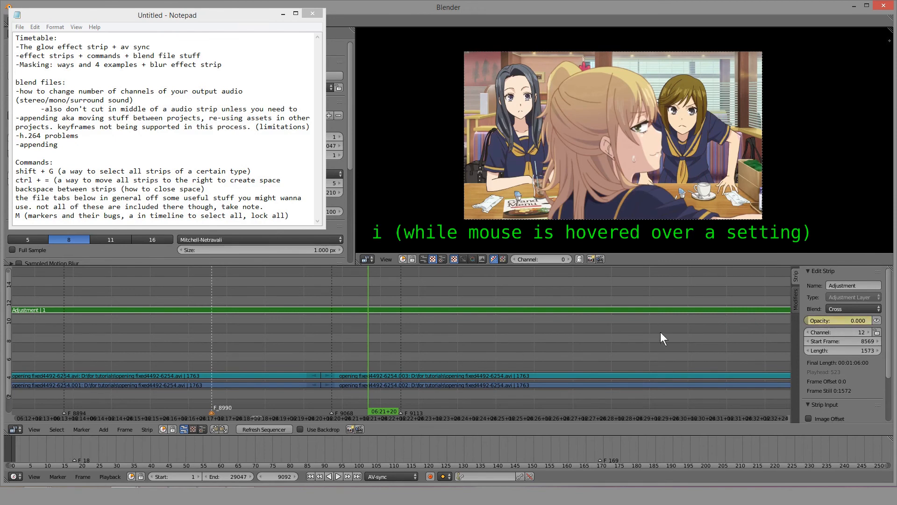
Play the opacity fade, scrub back to about frame 9156, and examine the recoloured picture up close and in full.
scroll(351, 358, "up", 1)
key("alt+a")
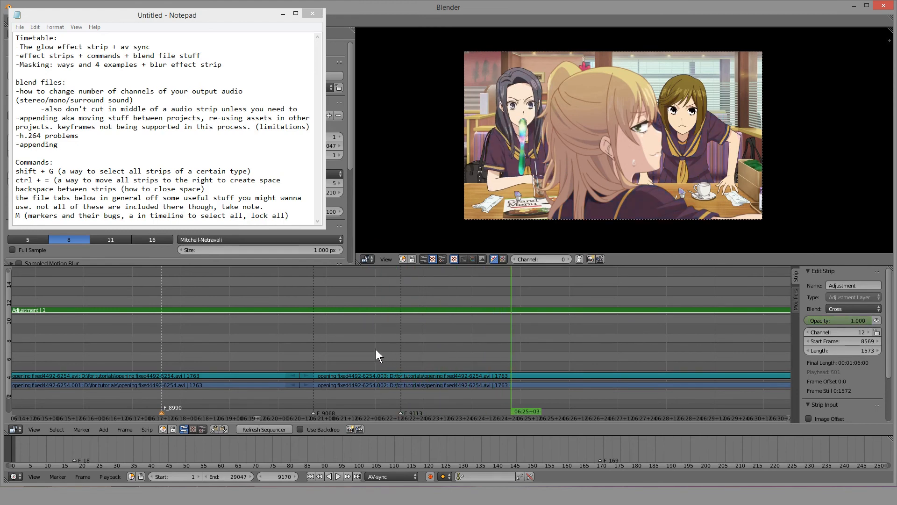
left_click_drag(378, 349, 505, 315)
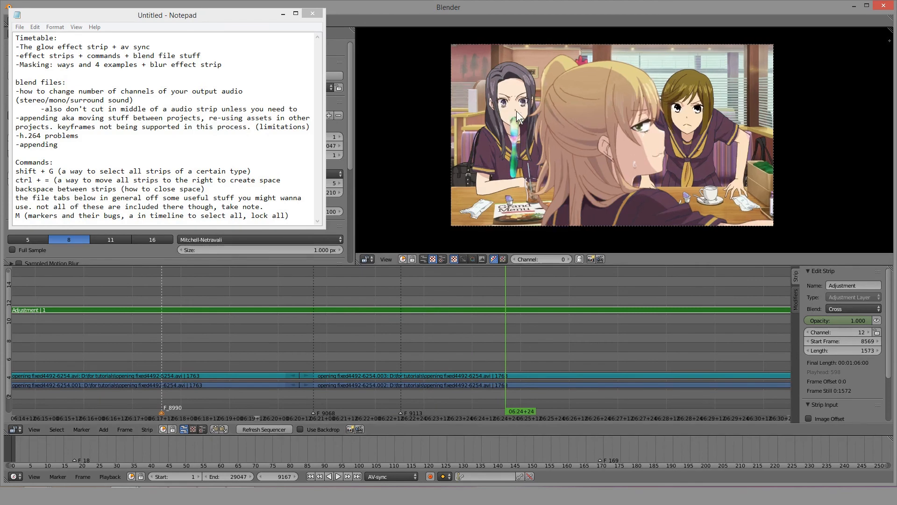
scroll(516, 111, "up", 4)
scroll(512, 112, "down", 4)
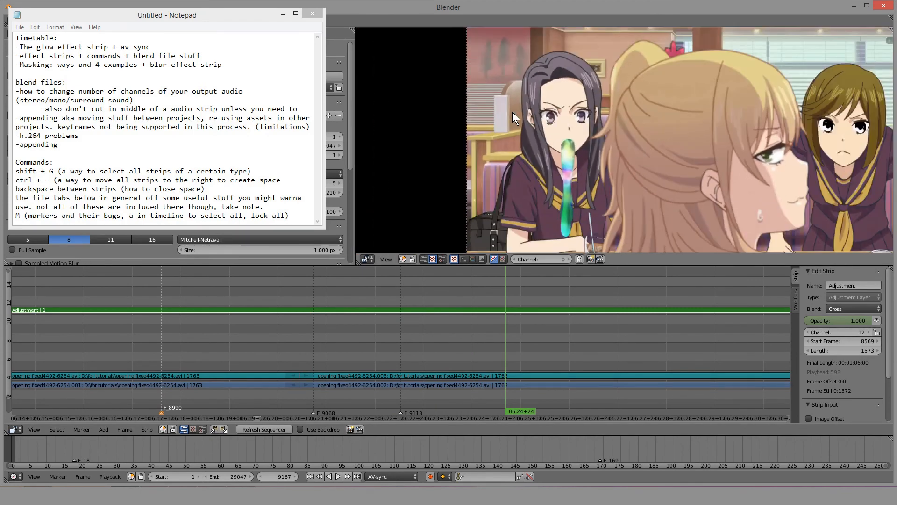
scroll(534, 139, "up", 2)
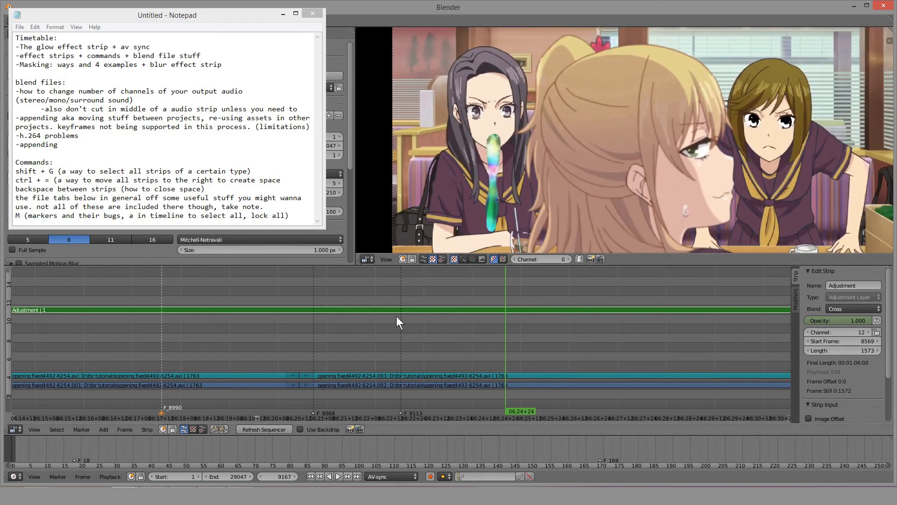
left_click_drag(372, 344, 484, 339)
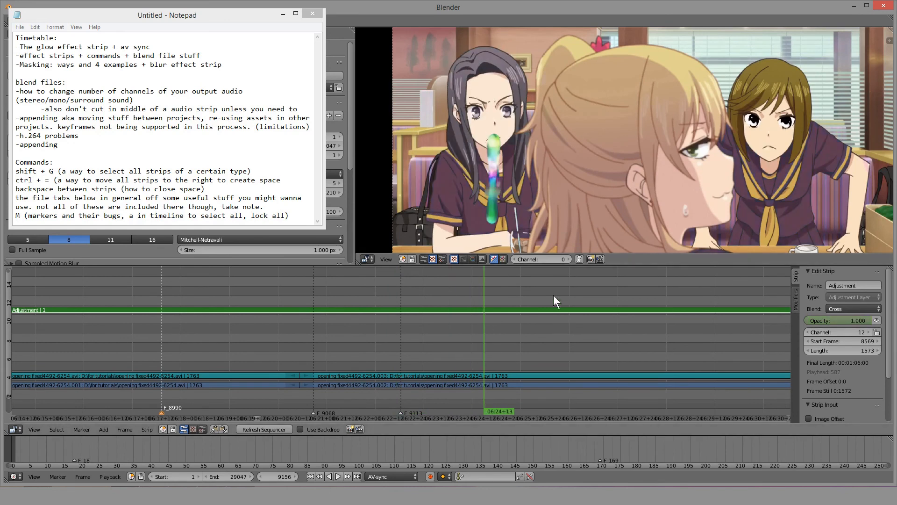
scroll(458, 170, "down", 5)
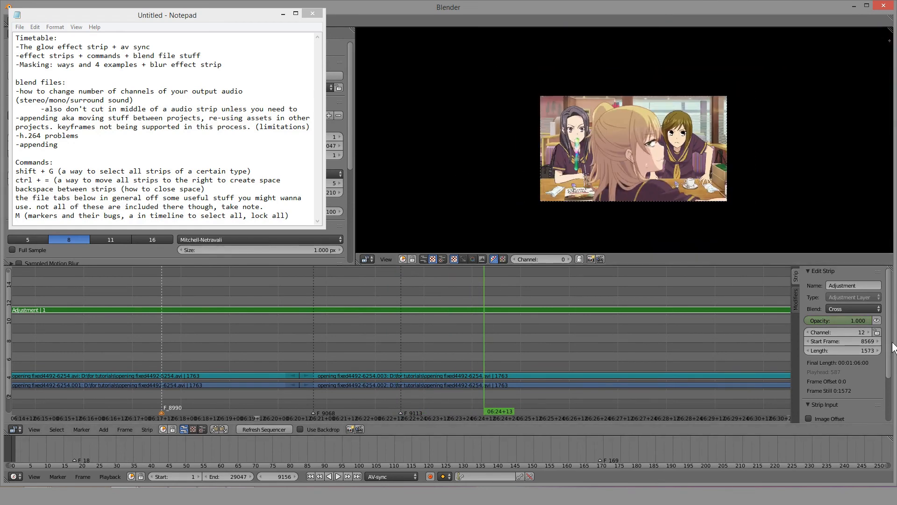
scroll(846, 346, "down", 3)
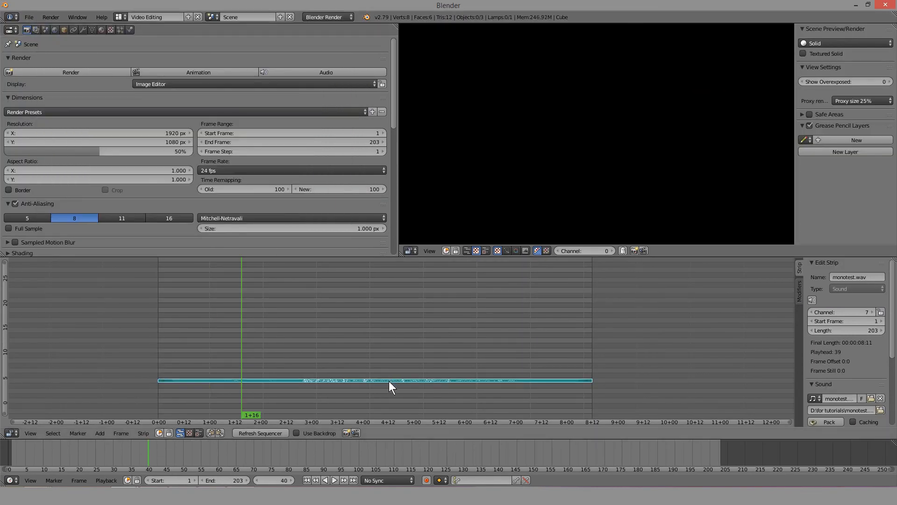
Switch to Audacity and mark several stretches of the mono recording to examine its waveform.
scroll(383, 383, "up", 1)
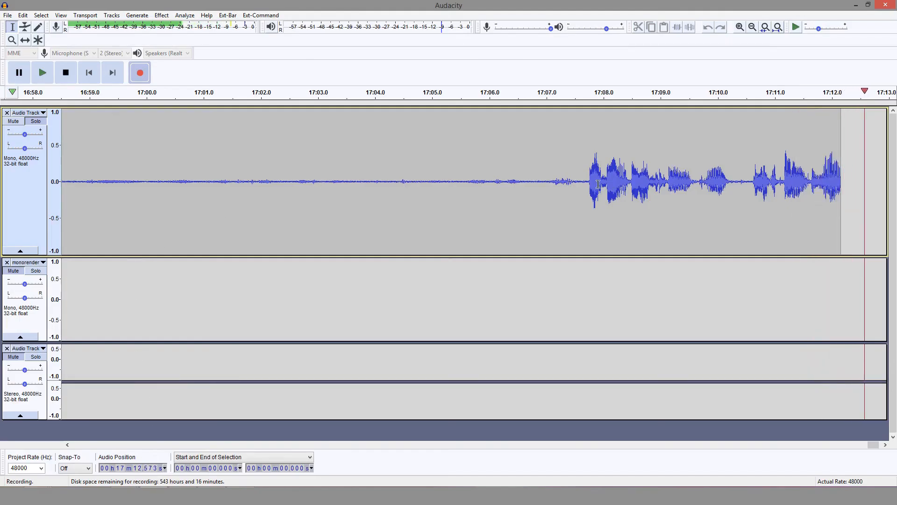
left_click_drag(244, 192, 542, 190)
left_click(492, 189)
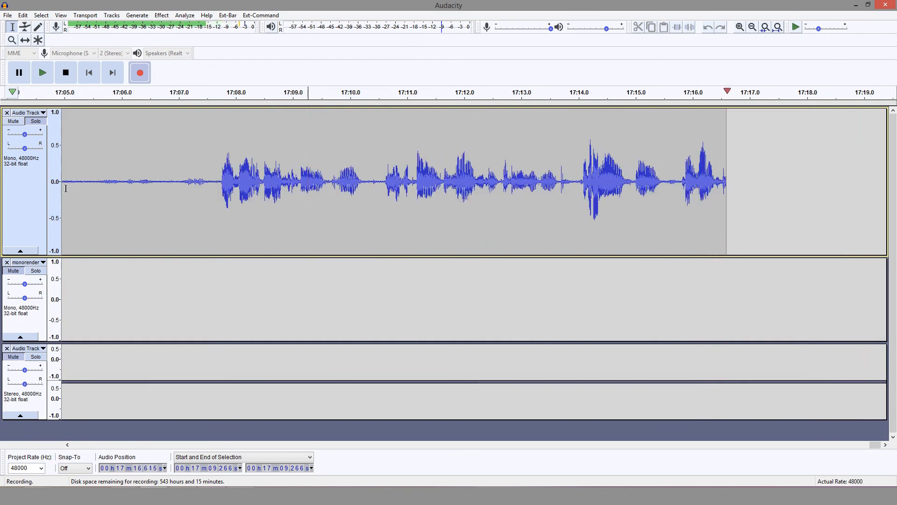
left_click_drag(241, 187, 756, 187)
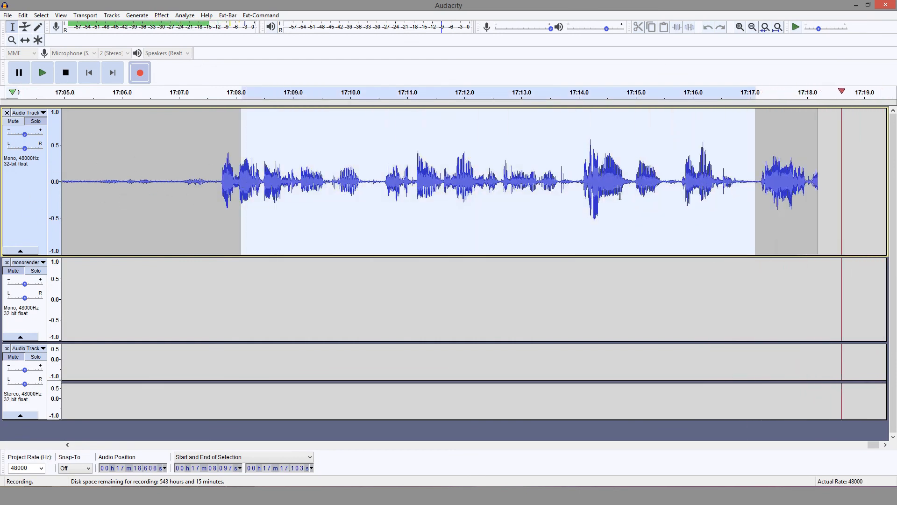
double_click(519, 187)
left_click(520, 188)
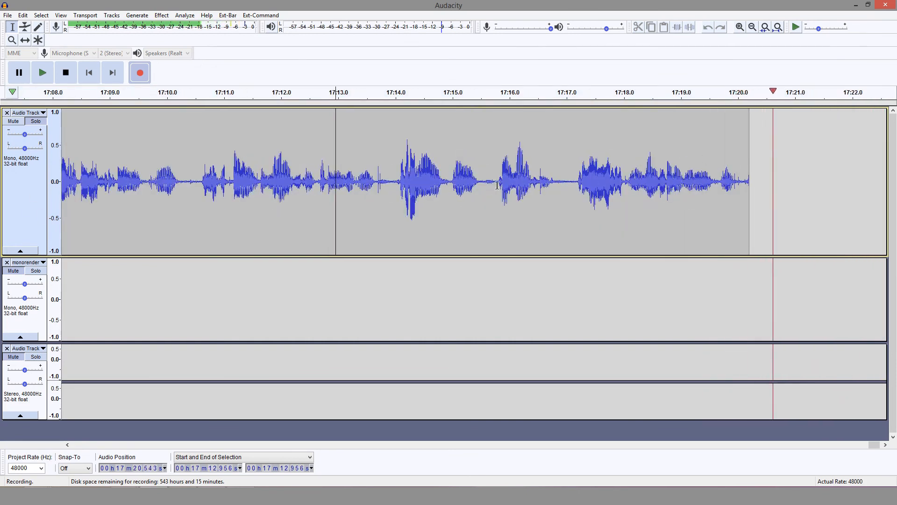
left_click(448, 187)
left_click_drag(449, 187, 762, 187)
left_click(572, 198)
left_click_drag(386, 192, 741, 186)
left_click(547, 199)
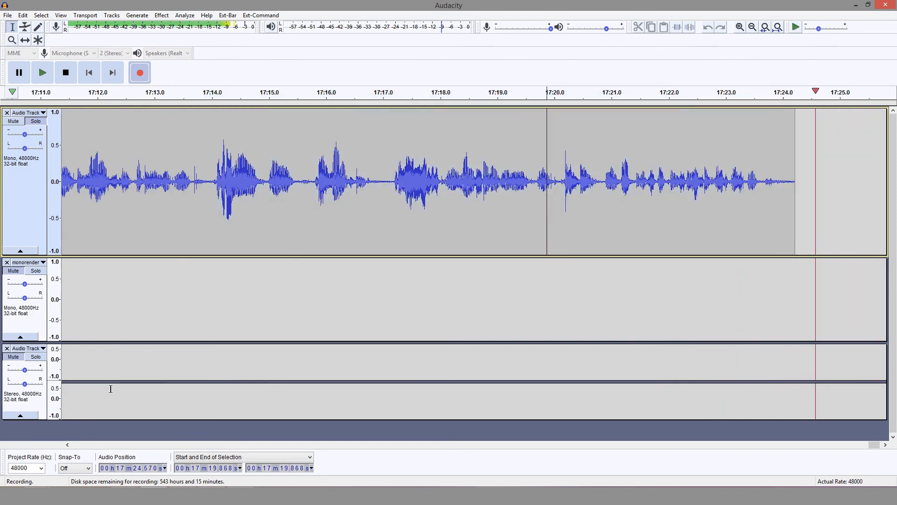
Mark ranges on the stereo track's two channels in Audacity, and mark a stretch of the mono track for comparison.
left_click_drag(86, 362, 226, 361)
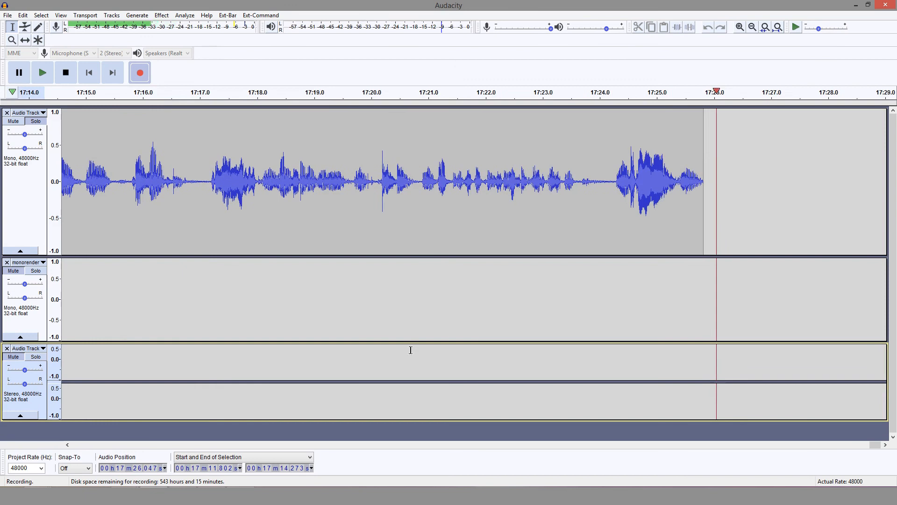
left_click_drag(109, 363, 252, 366)
left_click(117, 368)
left_click_drag(117, 368, 381, 366)
left_click_drag(128, 372, 241, 363)
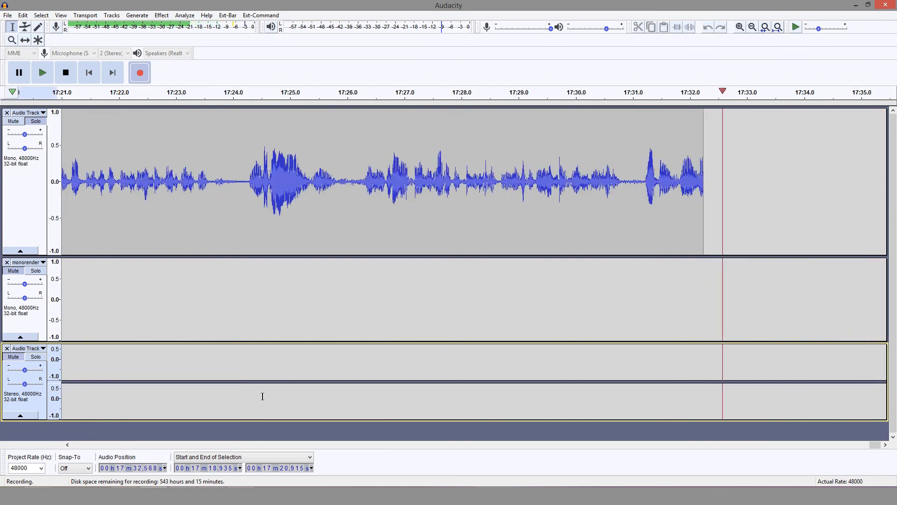
left_click(281, 384)
left_click(274, 378)
left_click_drag(371, 210, 679, 177)
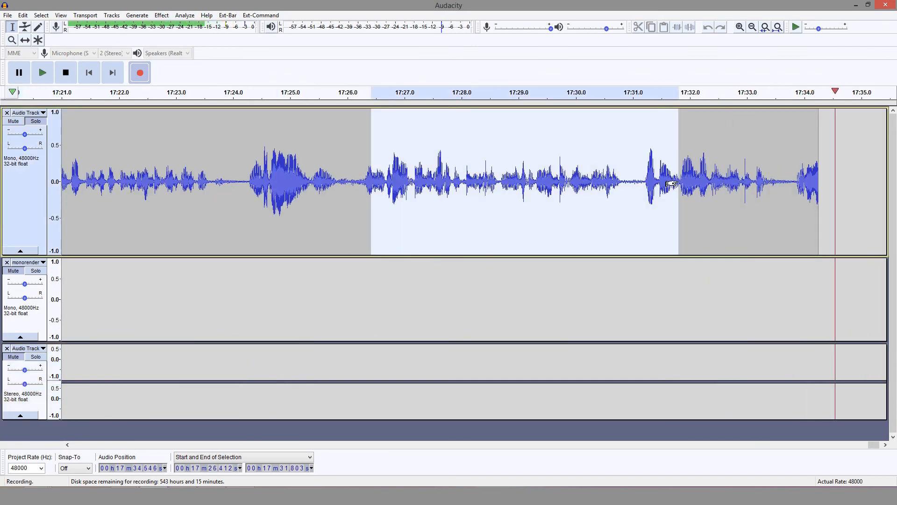
Return to Blender, play the monotest.wav strip to frame 82, and examine its waveform up close.
left_click(857, 5)
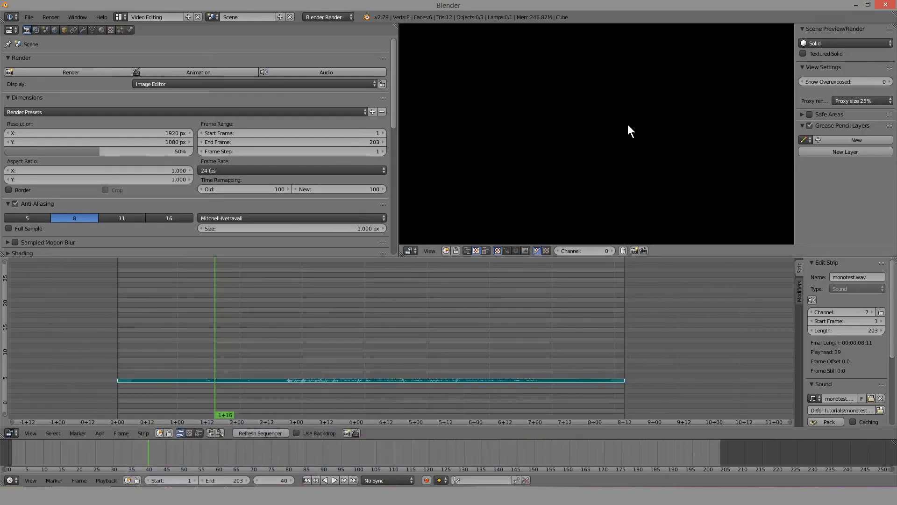
key("alt+a")
scroll(334, 372, "up", 8)
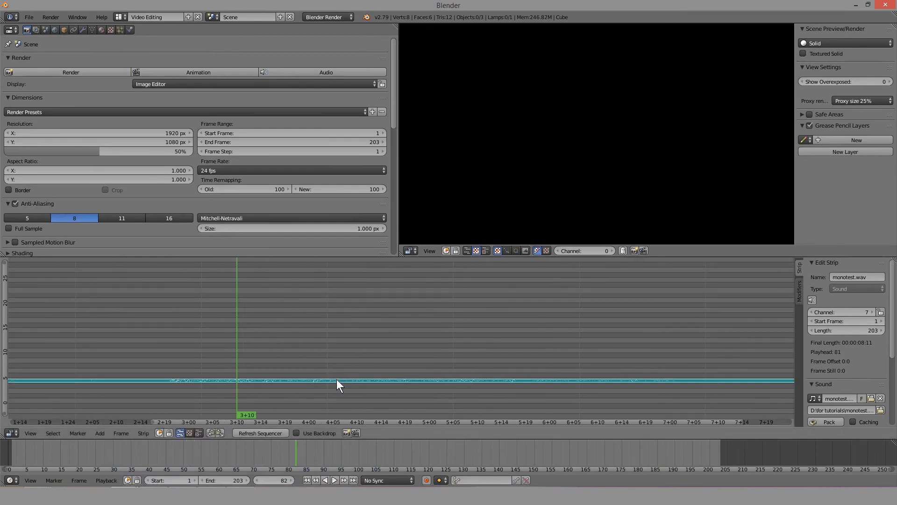
middle_click_drag(285, 384, 389, 374)
mouse_move(389, 374)
middle_mouse_down("ctrl")
mouse_move(407, 347)
mouse_move(368, 348)
mouse_move(376, 361)
middle_mouse_up("ctrl")
Switch to the other Blender project, enable Draw Waveform for the opening fixed4492-6254.avi sound strip after frame 9068, and inspect its waveform.
mouse_move(132, 495)
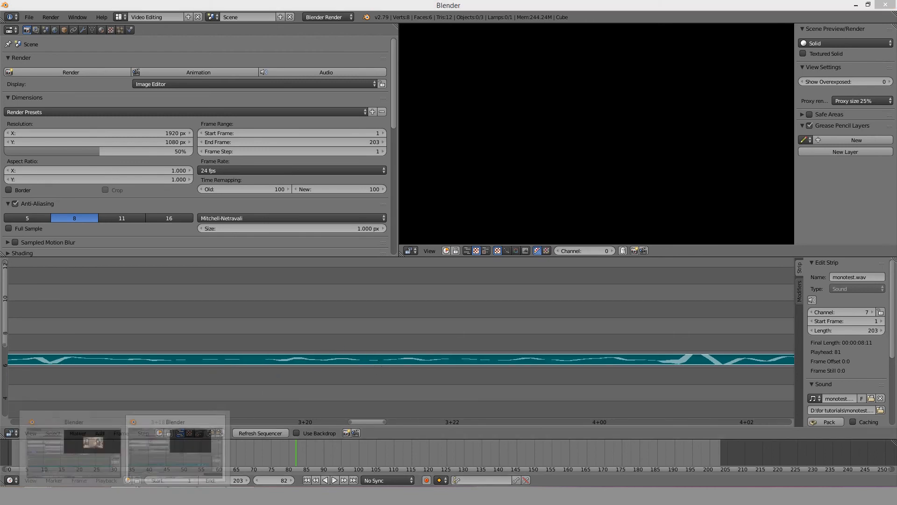
left_click(103, 452)
left_click(360, 375)
middle_click_drag(288, 383, 500, 366)
scroll(822, 371, "down", 4)
left_click(826, 389)
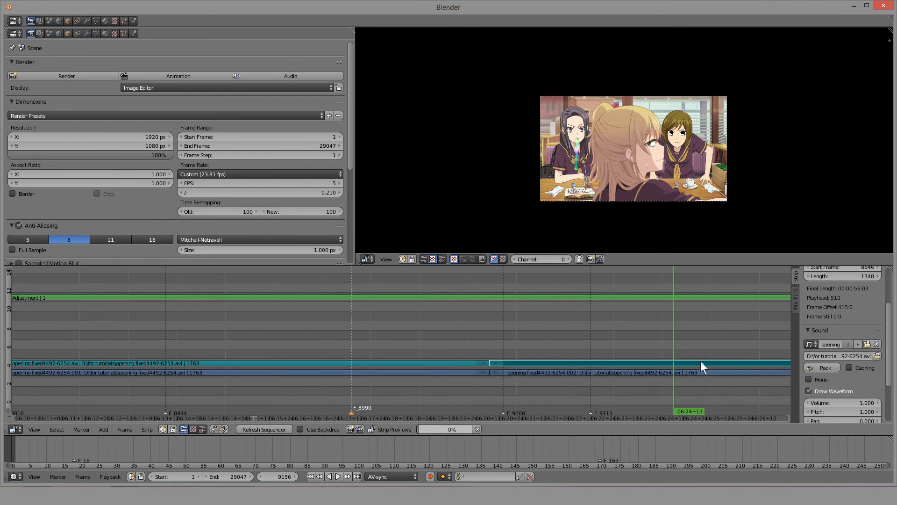
left_click_drag(678, 357, 539, 345)
scroll(542, 346, "up", 12)
mouse_move(533, 349)
middle_mouse_down()
mouse_move(346, 339)
mouse_move(427, 347)
mouse_move(435, 336)
mouse_move(422, 298)
mouse_move(458, 336)
middle_mouse_up()
scroll(345, 340, "up", 1)
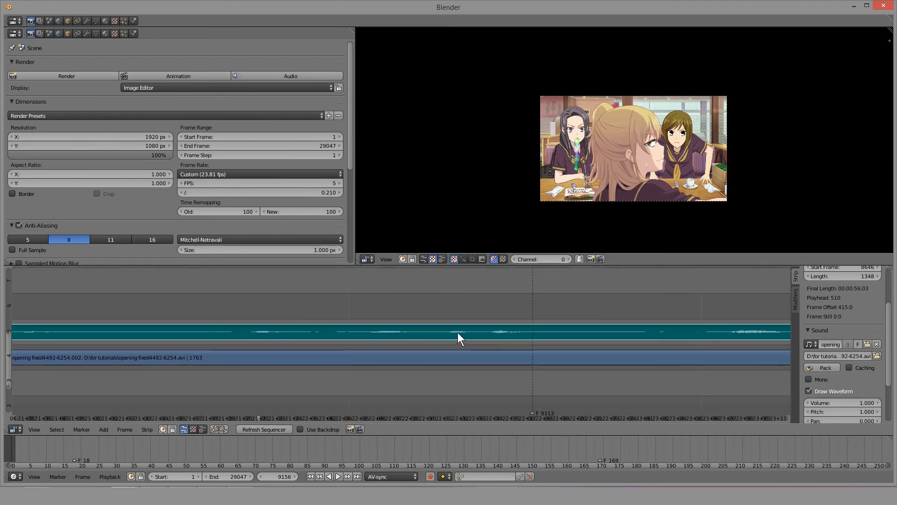
Return to the monotest.wav project, examine more of the strip's waveform, and place the playhead at frame 95.
left_click(854, 6)
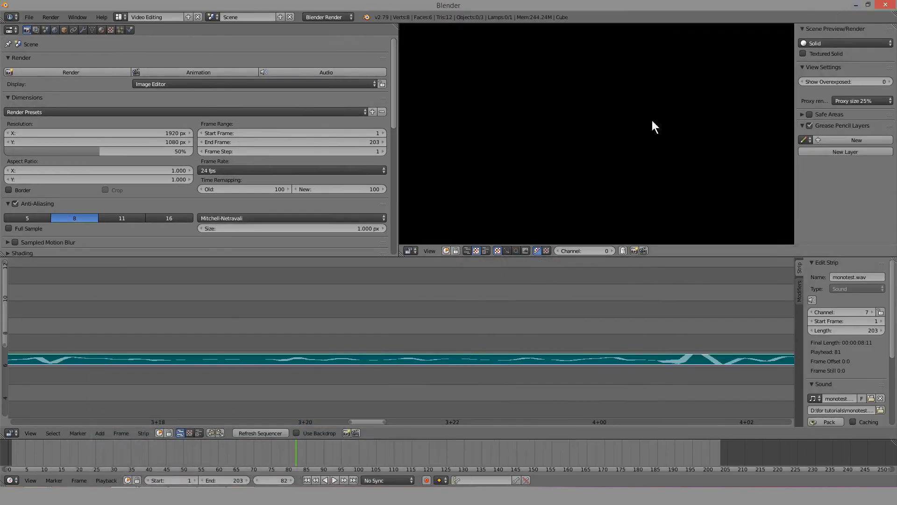
scroll(338, 329, "down", 9)
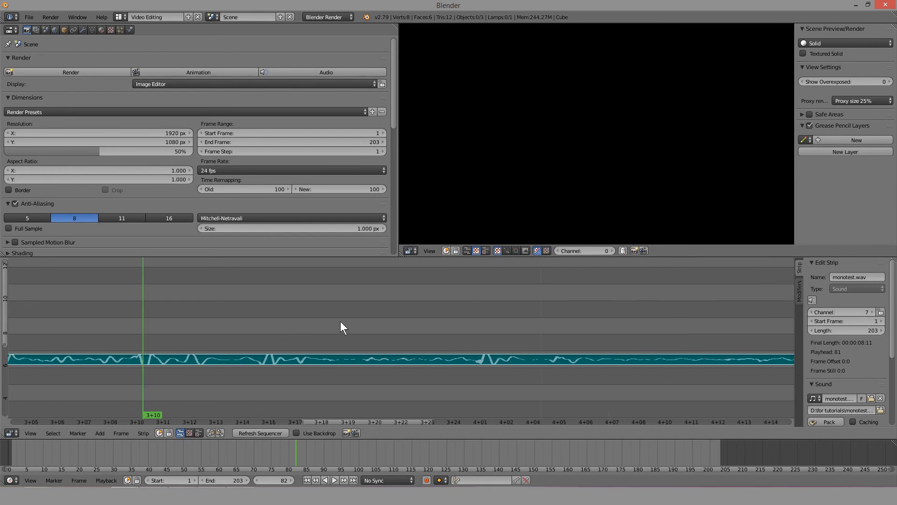
middle_click_drag(314, 318, 441, 305)
scroll(407, 317, "down", 5)
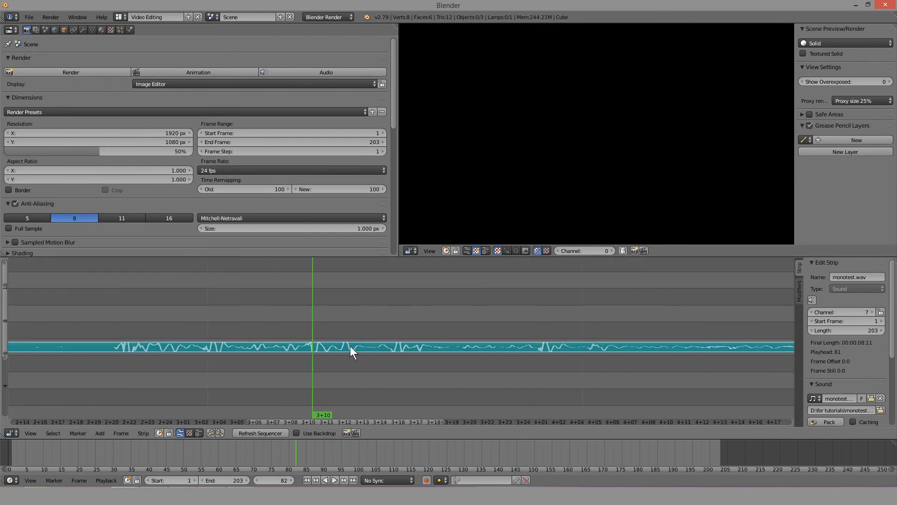
scroll(347, 347, "down", 4)
left_click(456, 326)
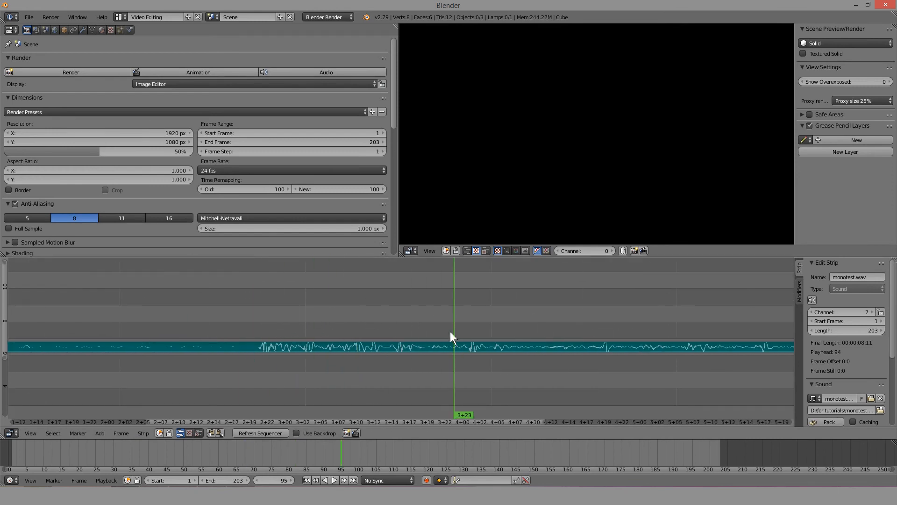
Play the monotest.wav strip up to frame 99 and examine its waveform along the strip's length.
scroll(449, 321, "down", 1)
scroll(397, 315, "down", 2)
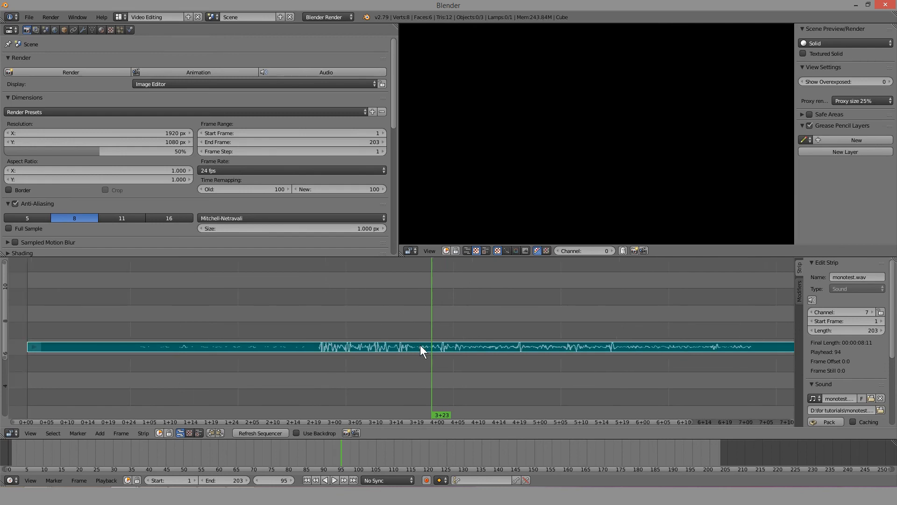
left_click(325, 320)
key("alt+a")
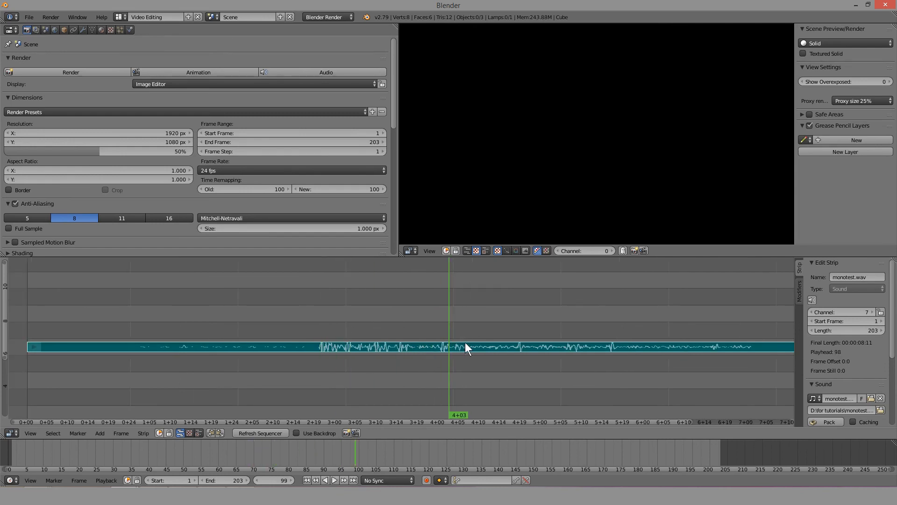
middle_click_drag(479, 344, 422, 359)
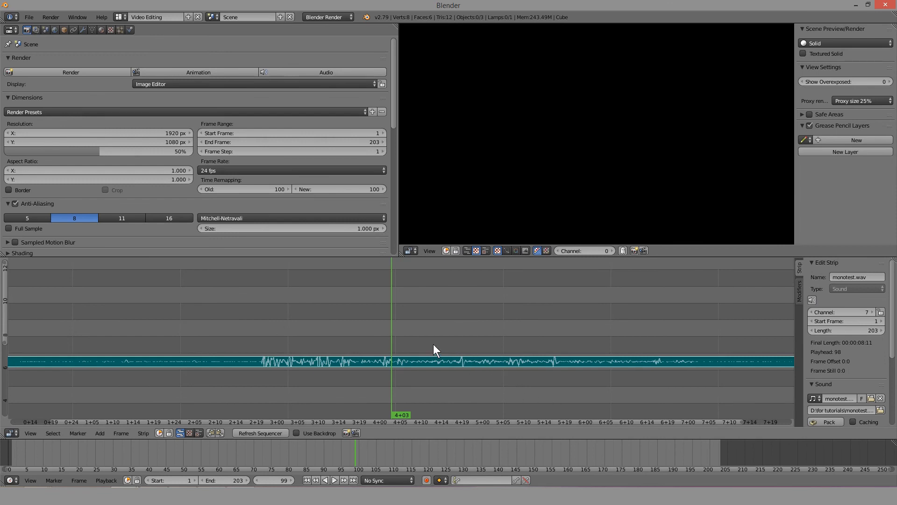
key("a")
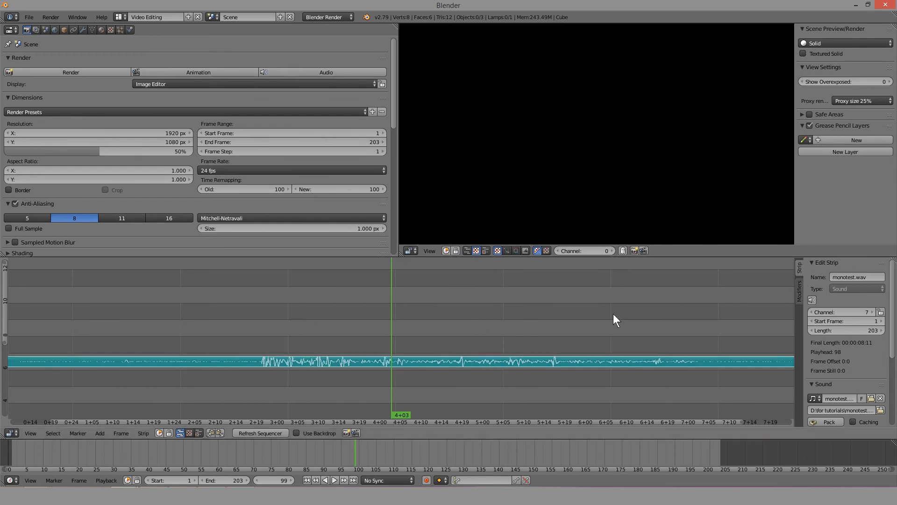
middle_click_drag(532, 316, 467, 309)
right_click(386, 358)
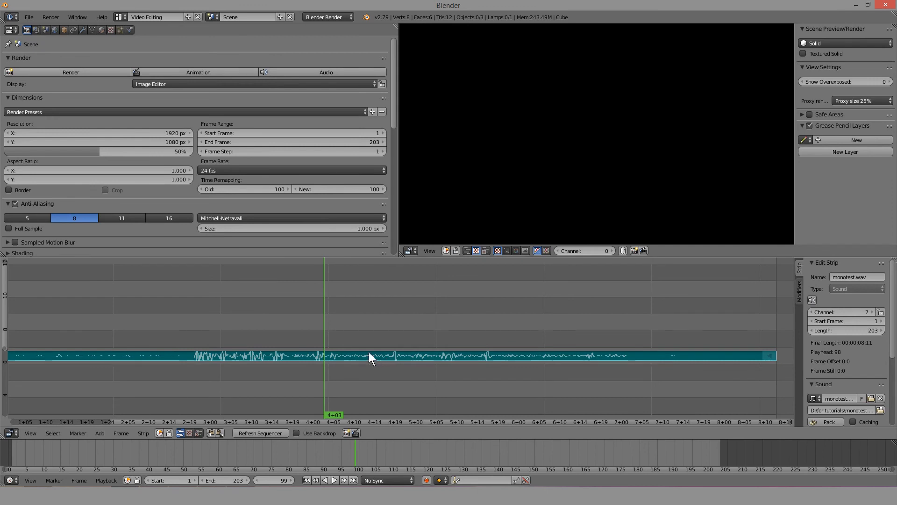
middle_click_drag(310, 337, 482, 342)
key("Home")
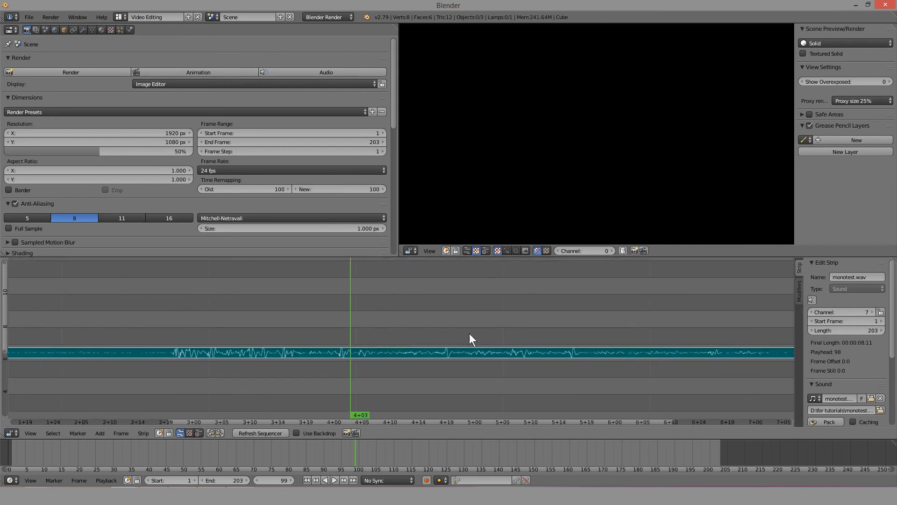
scroll(401, 338, "up", 3)
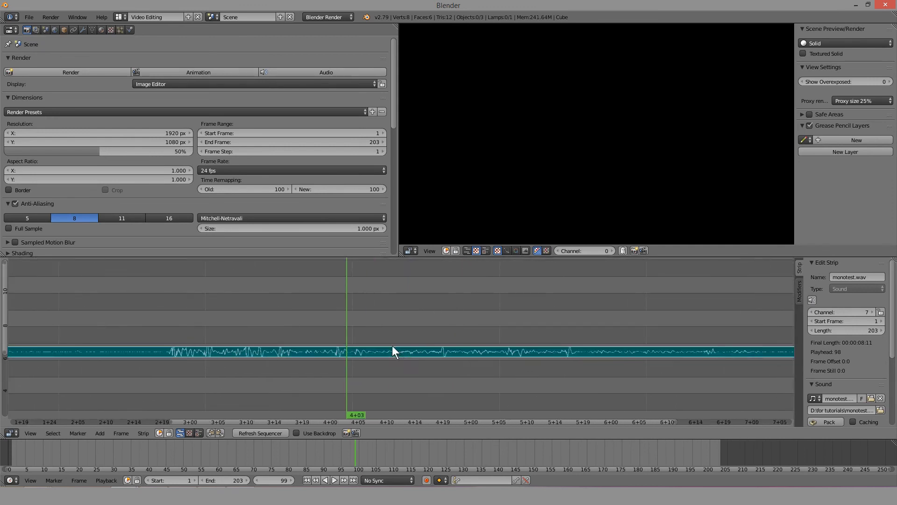
Review the monotest.wav strip's sound settings, place the playhead at frame 110, and inspect the waveform there.
scroll(840, 377, "down", 5)
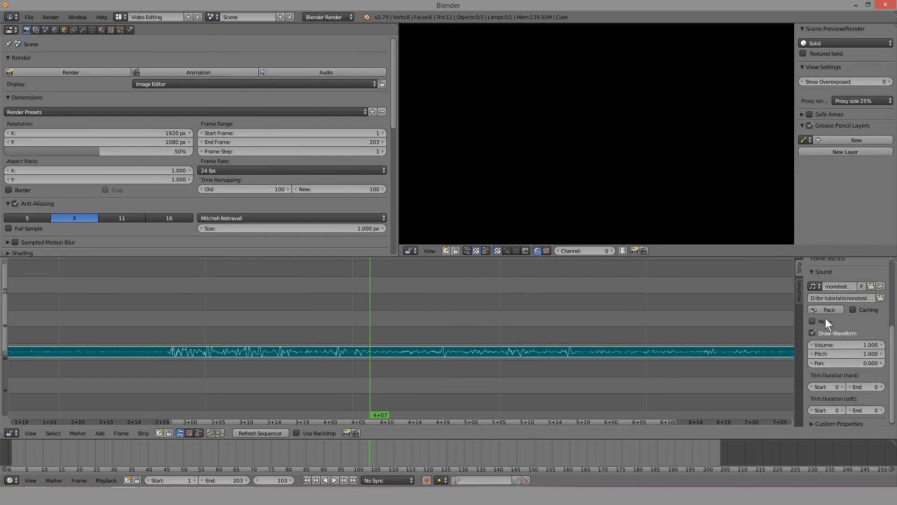
key("alt+a")
scroll(438, 326, "down", 6)
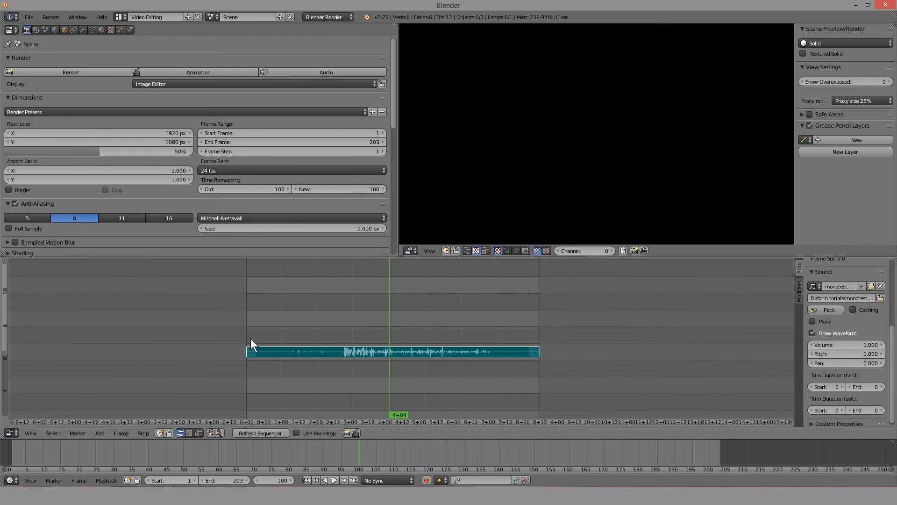
left_click_drag(251, 340, 404, 347)
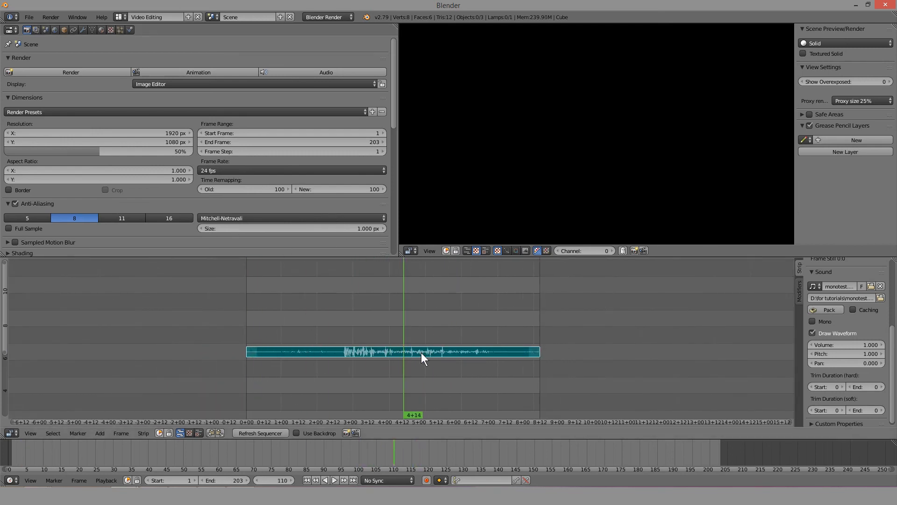
scroll(422, 352, "up", 6)
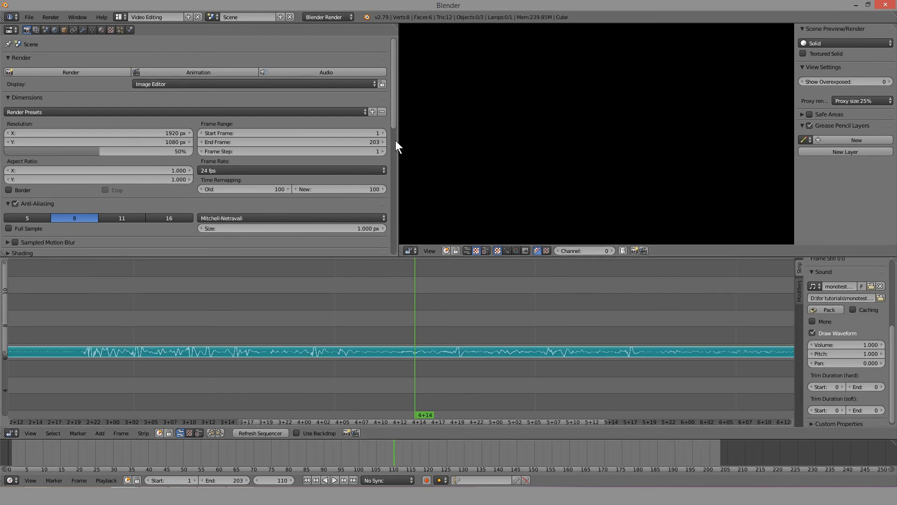
Display the Audio settings in the scene properties, with the volume and channel format options in view.
left_click_drag(393, 120, 344, 59)
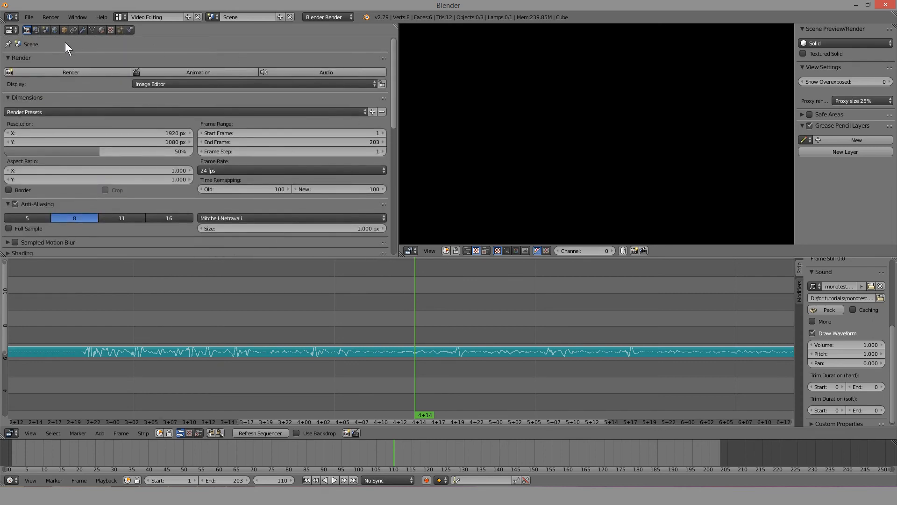
left_click(49, 32)
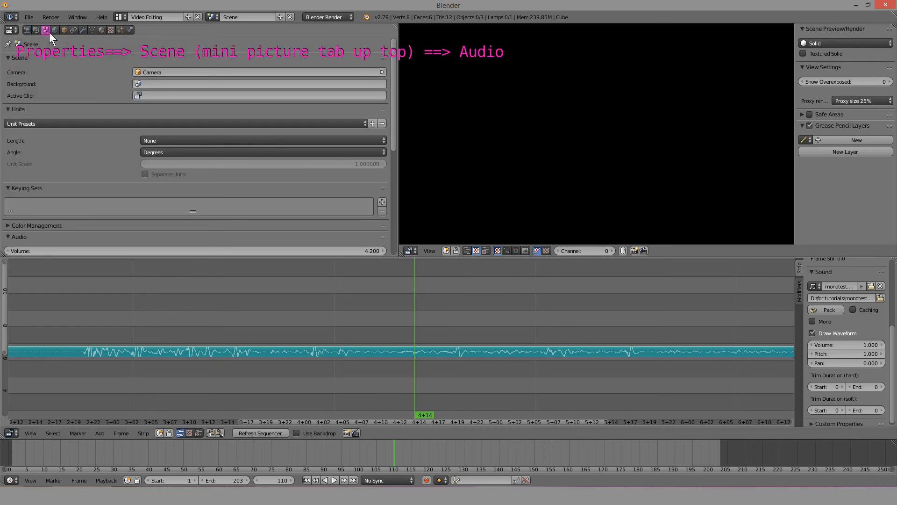
left_click(12, 30)
left_click(24, 28)
left_click(25, 29)
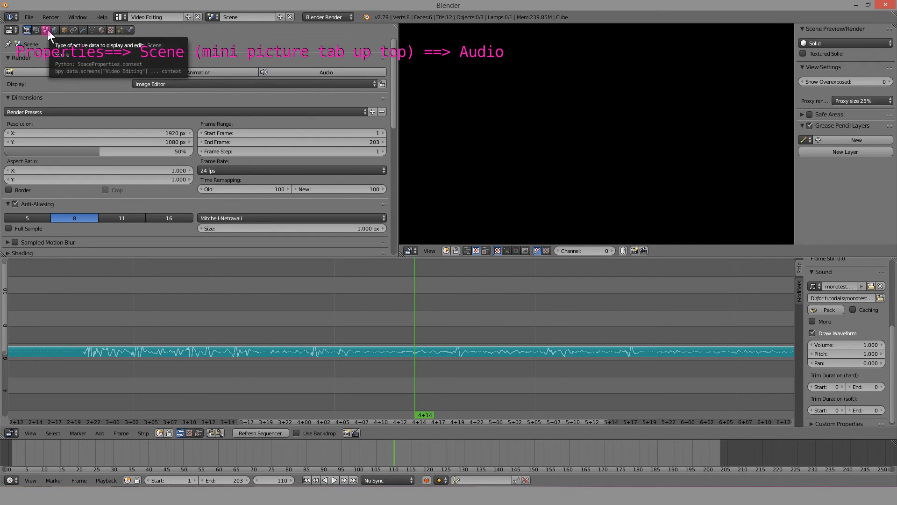
left_click(47, 30)
left_click_drag(393, 126, 235, 190)
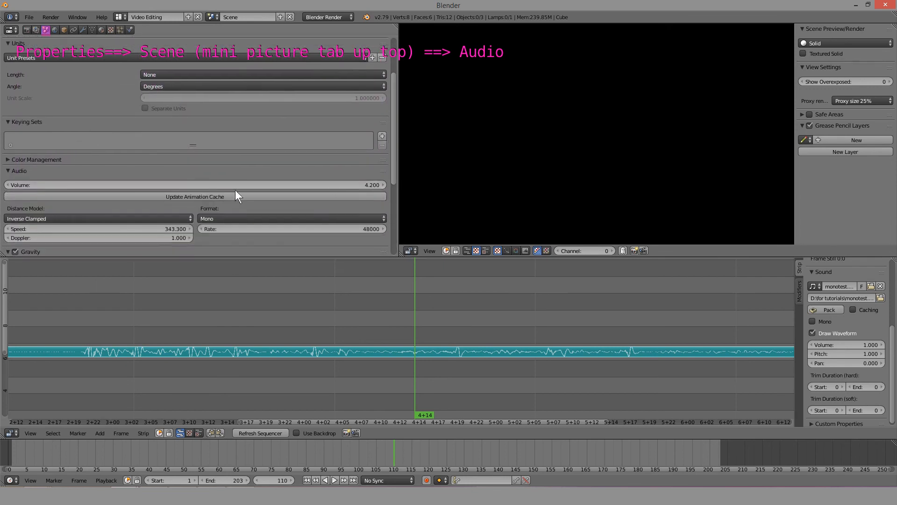
left_click(75, 171)
left_click(74, 170)
scroll(222, 160, "down", 3)
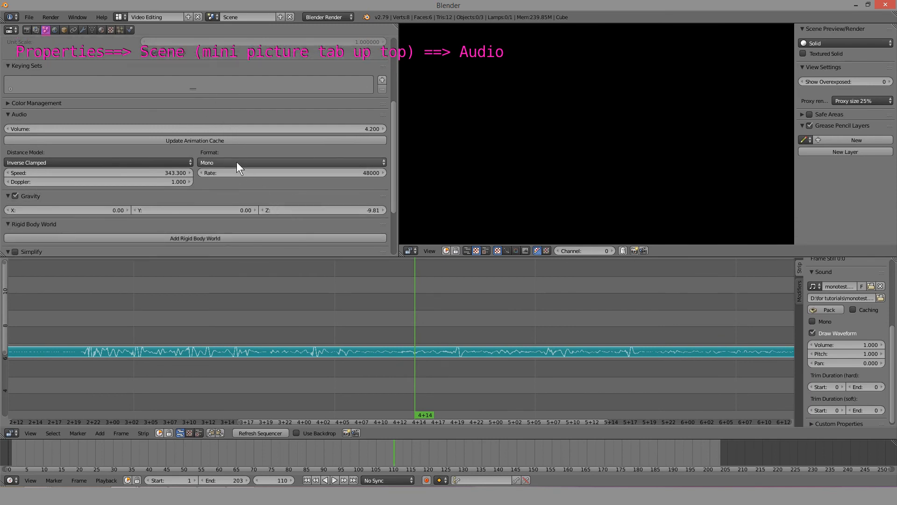
Look over the scene's audio channel formats, set the format to Stereo, and return it to Mono.
left_click(237, 162)
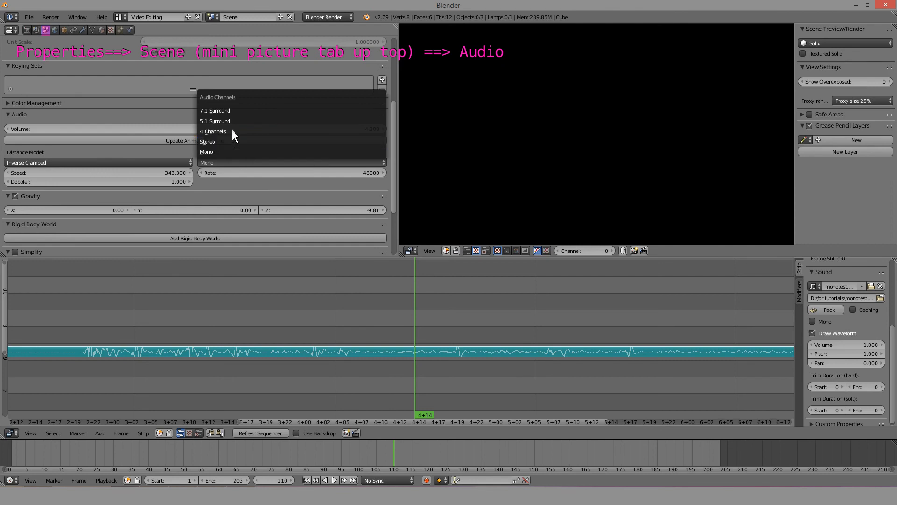
left_click(236, 150)
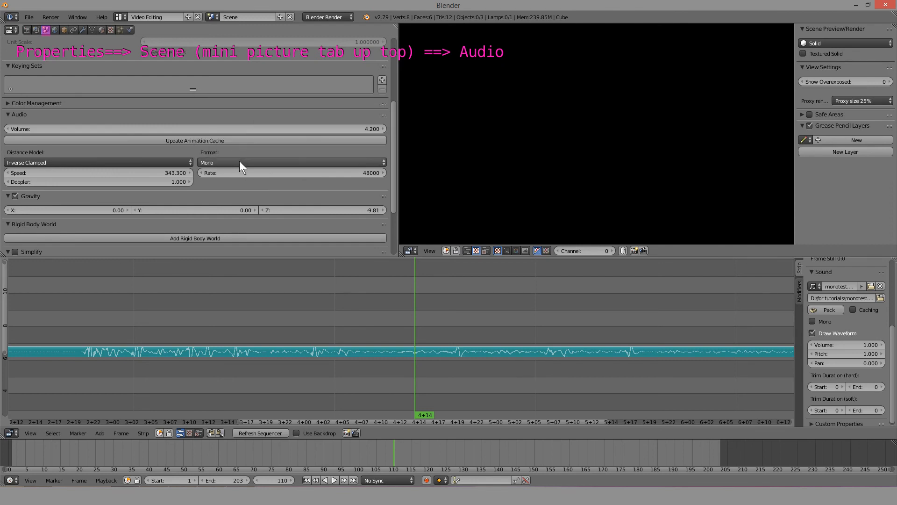
left_click(239, 162)
left_click(227, 141)
left_click(232, 161)
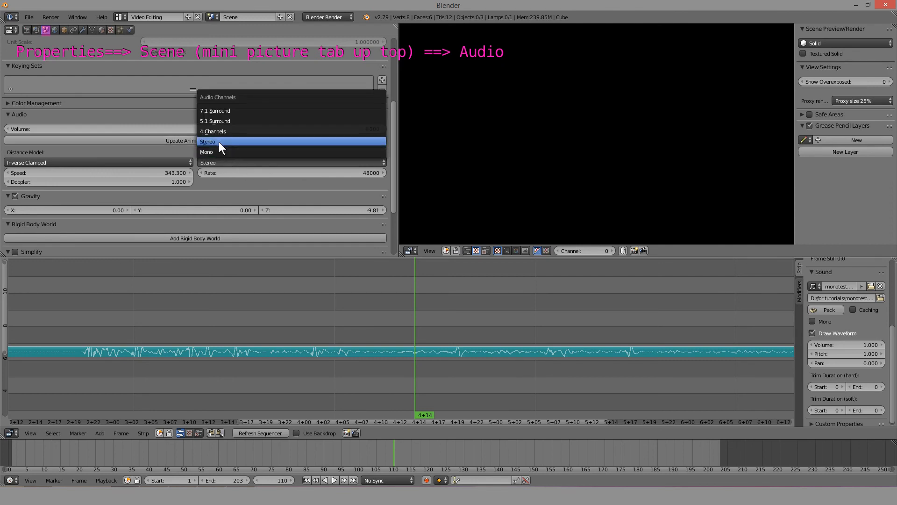
left_click(218, 153)
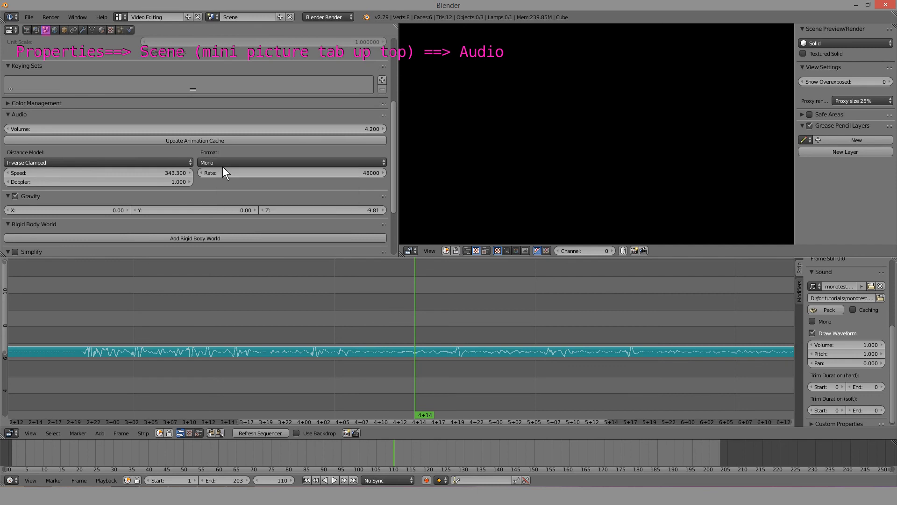
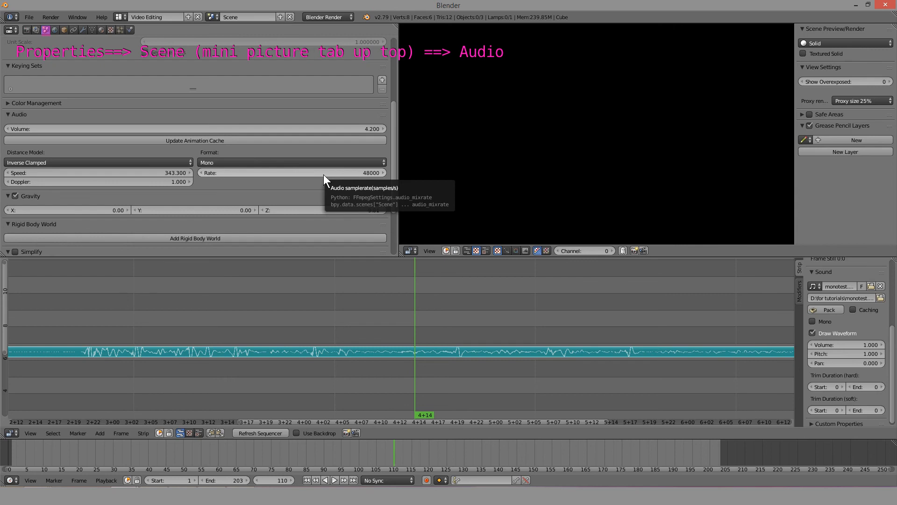
Review the audio codec and bitrate in the render encoding settings, view the audio mixdown options, and cancel the export.
left_click(27, 30)
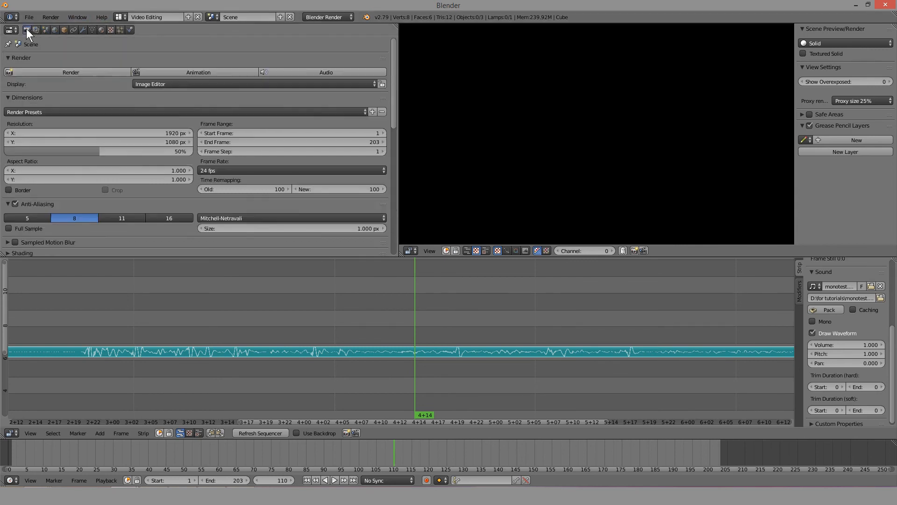
scroll(201, 124, "down", 10)
scroll(200, 124, "down", 7)
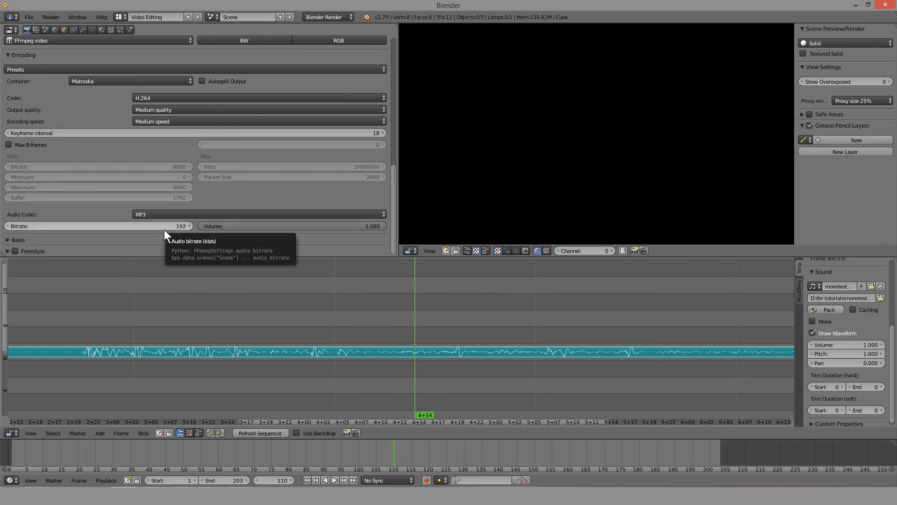
scroll(179, 58, "up", 15)
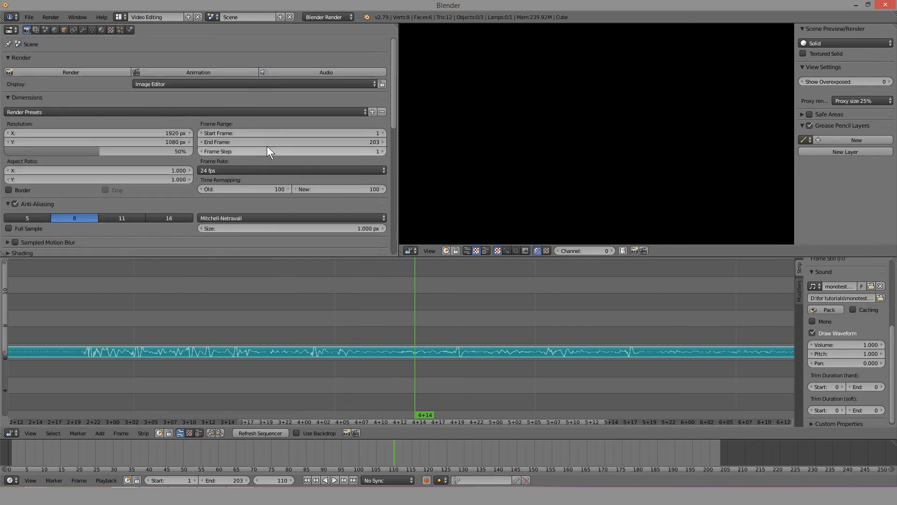
left_click(312, 74)
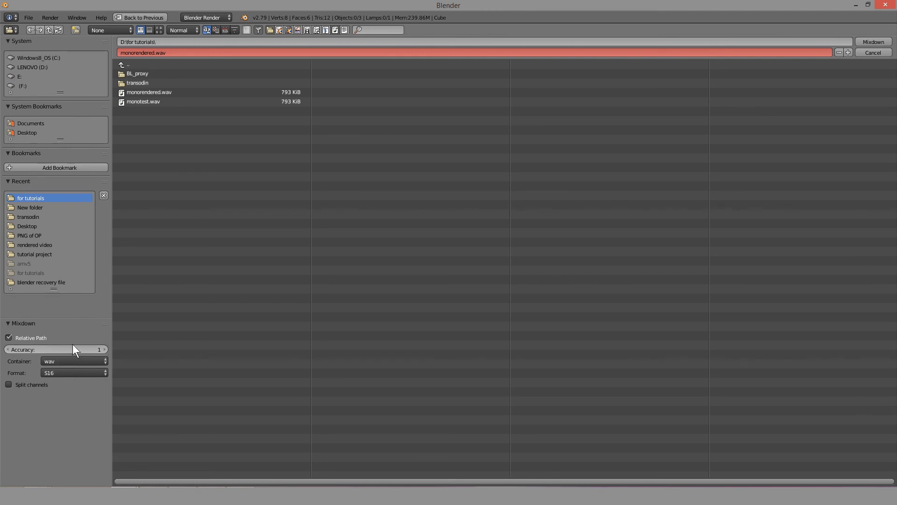
left_click(875, 55)
Check the audio volume in the encoding settings, view the mixdown file list again, and leave without exporting.
scroll(327, 117, "up", 5)
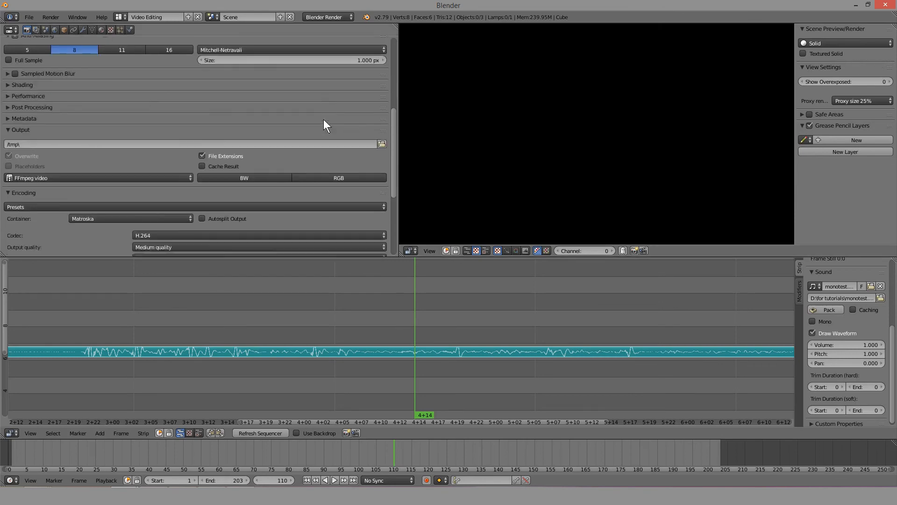
scroll(324, 120, "down", 7)
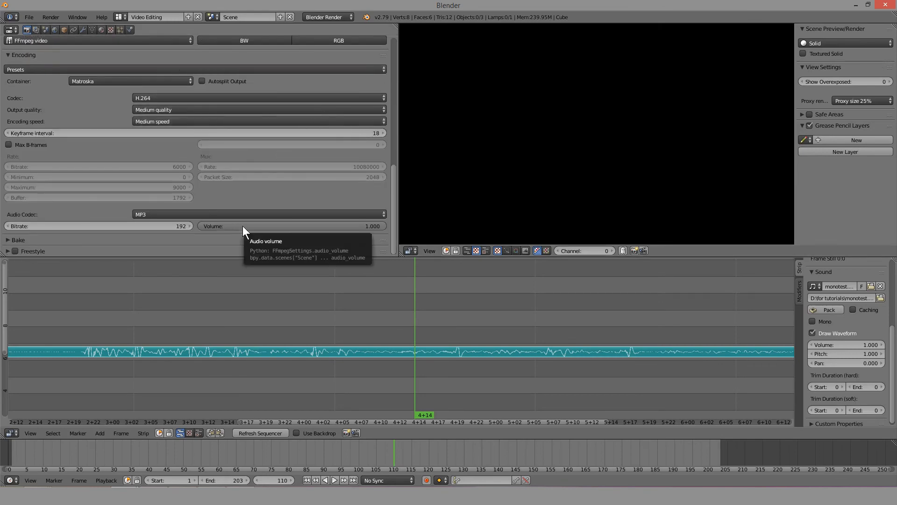
scroll(262, 187, "up", 10)
left_click(328, 72)
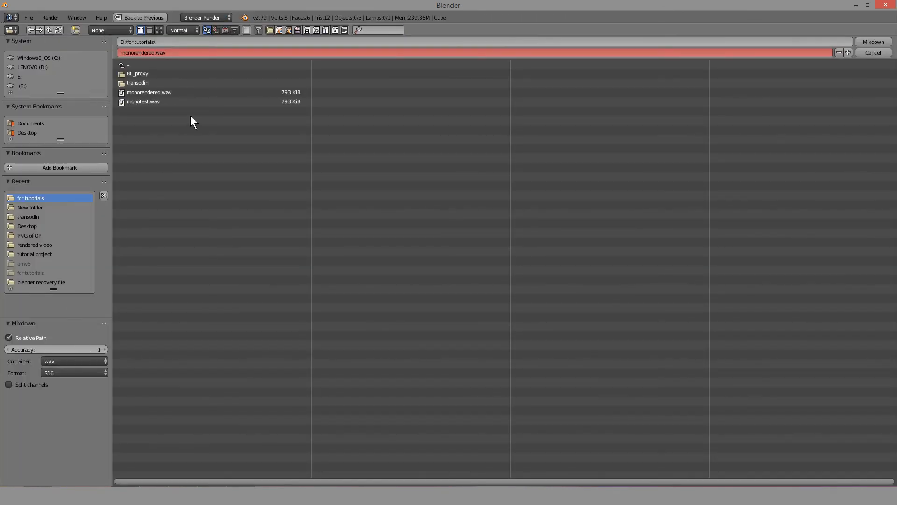
left_click(884, 55)
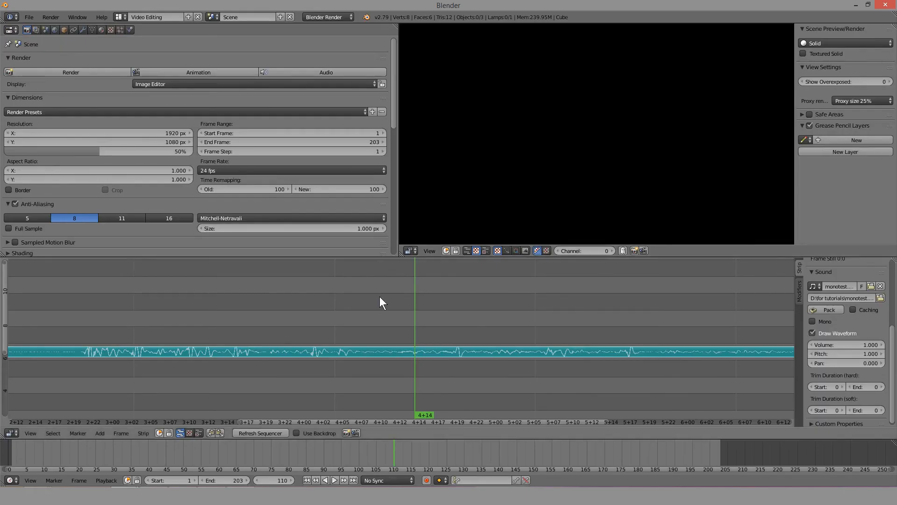
Add a scene strip of Scene to the sequencer and move it past the end of the monotest.wav strip.
key("Home")
key("shift+a")
mouse_move(381, 315)
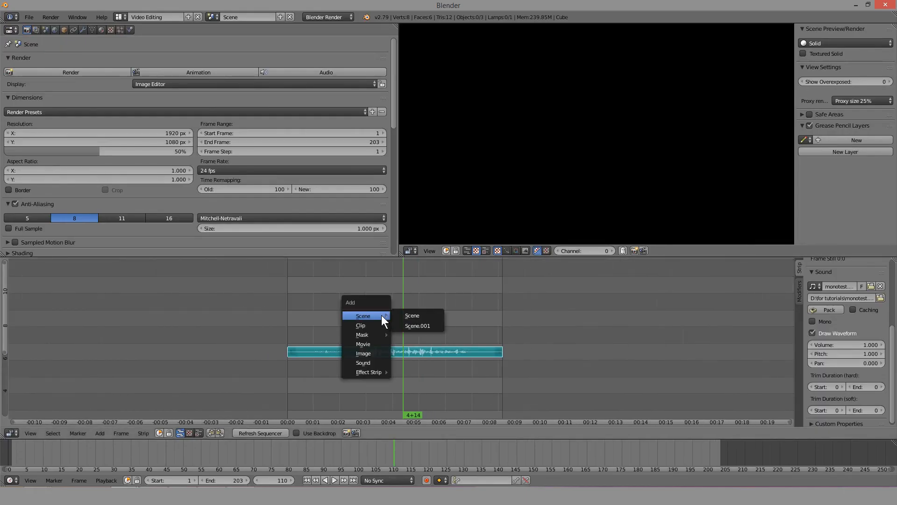
left_click(408, 315)
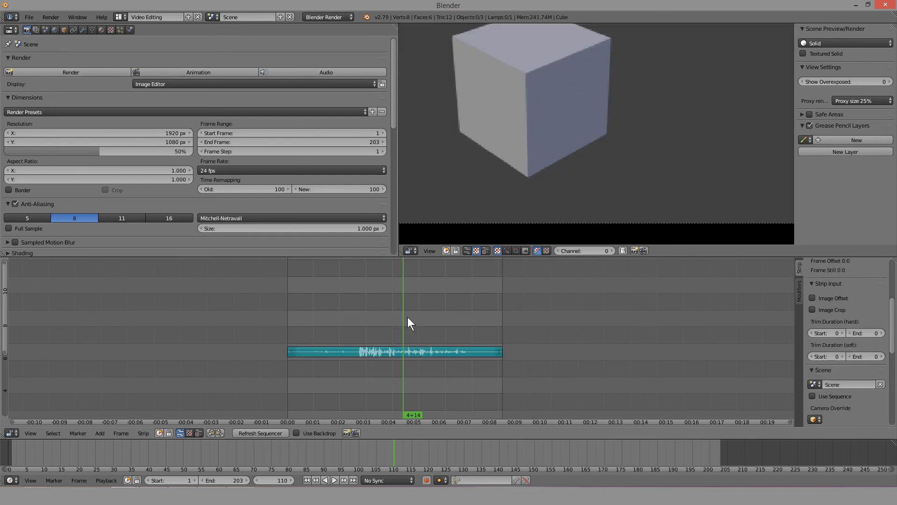
scroll(483, 344, "down", 5)
key("g")
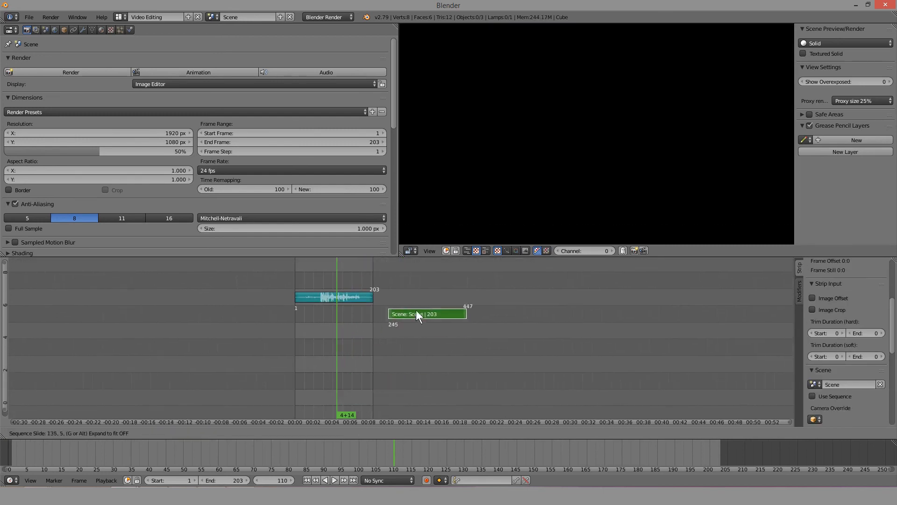
left_click(444, 319)
Move the playhead to frame 203 at the end of the monotest.wav strip and select that strip.
scroll(403, 331, "up", 6)
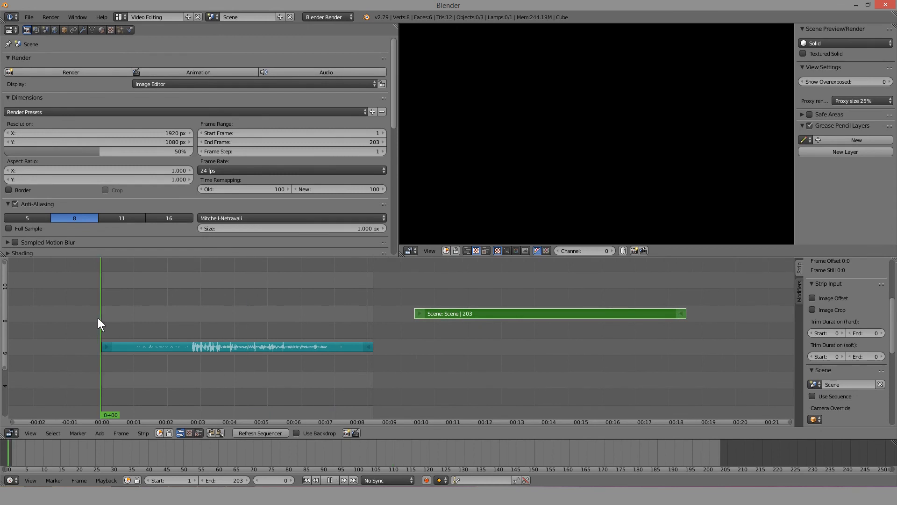
right_click(506, 315)
left_click_drag(377, 324, 372, 324)
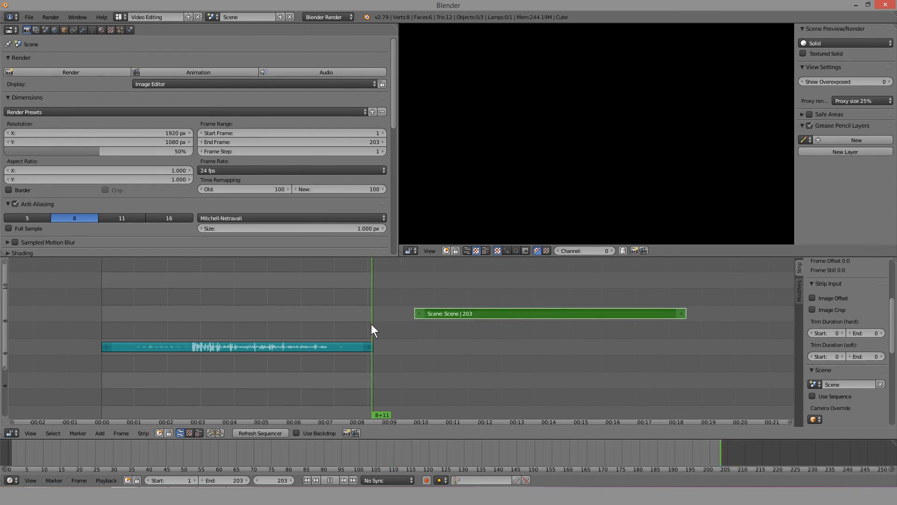
right_click(286, 348)
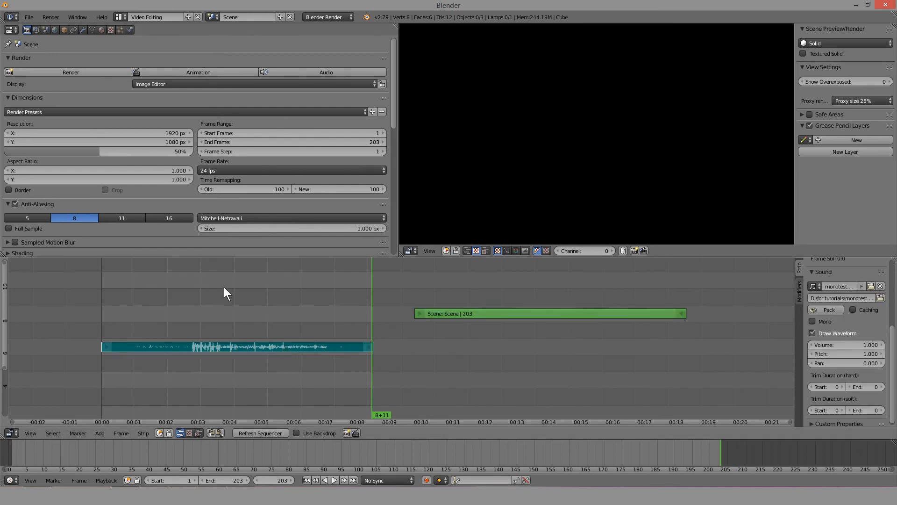
Duplicate the monotest.wav strip two channels up, slightly offset in time, and delete the copy.
key("shift+d")
left_click(220, 316)
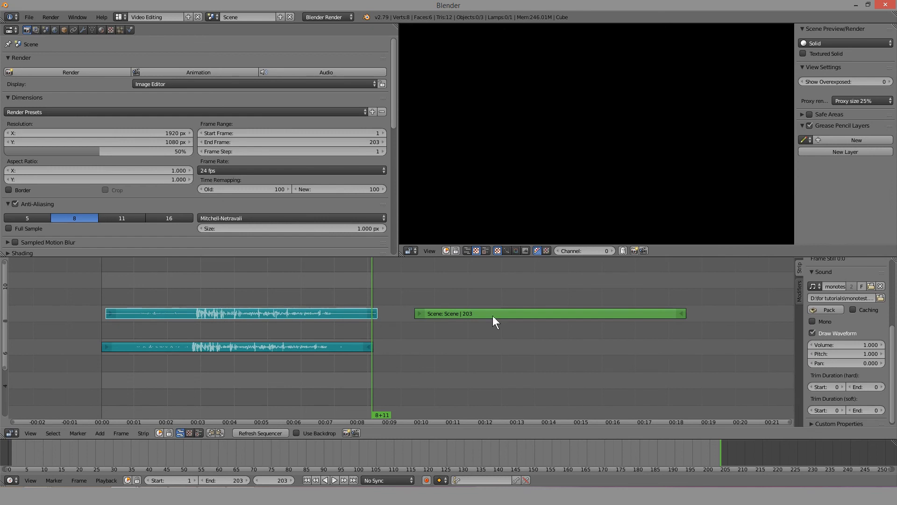
key("x")
Select the Scene strip, move the playhead to frame 379 within it, and set its audio volume to 0.700.
right_click(510, 313)
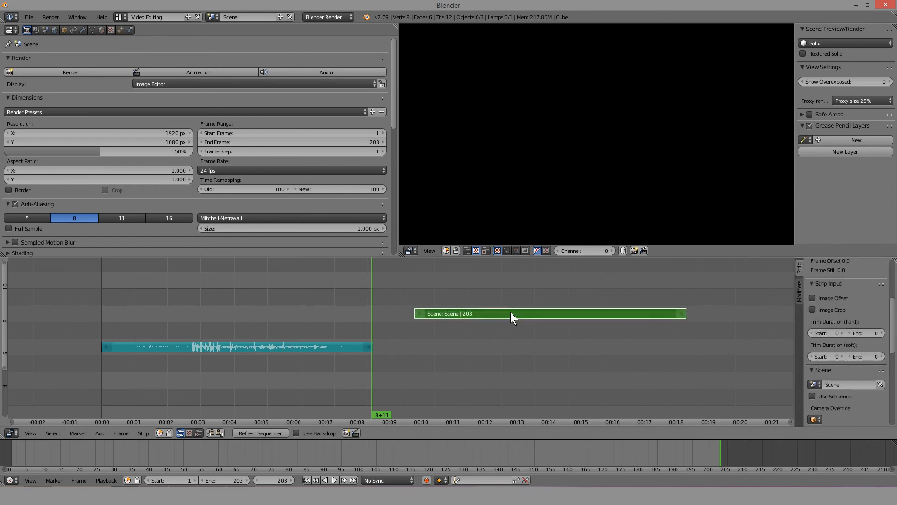
left_click(607, 356)
scroll(834, 348, "up", 2)
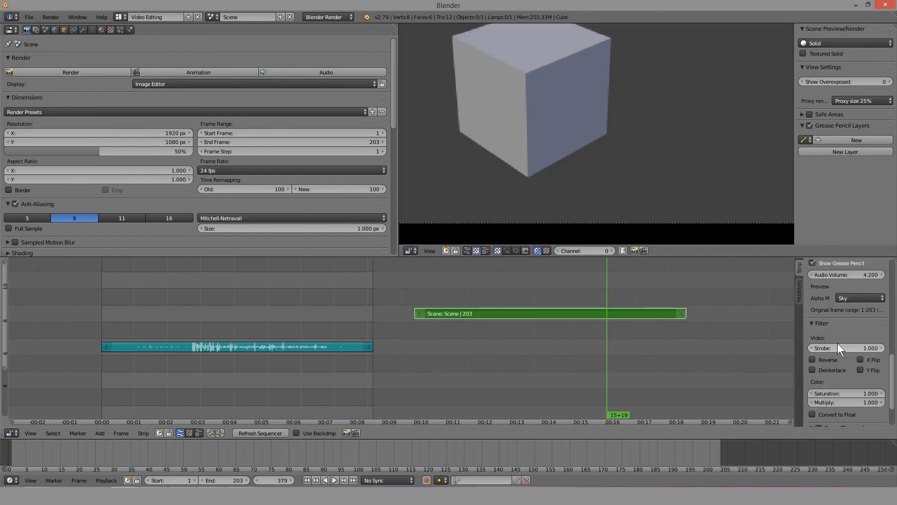
scroll(840, 332, "down", 6)
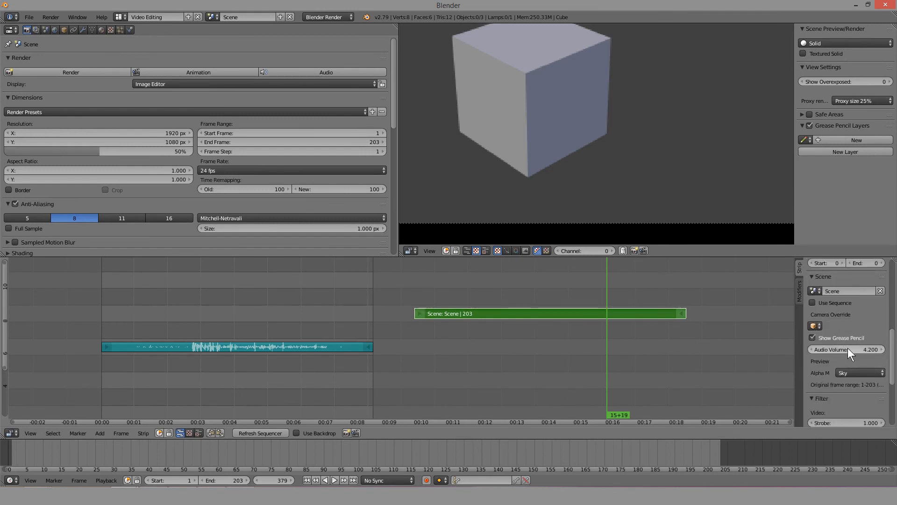
mouse_move(845, 349)
left_mouse_down()
mouse_move(822, 349)
mouse_move(832, 349)
left_mouse_up()
Set the audio volume in the render encoding settings to 1.000 and compare it with the Scene strip's audio volume.
scroll(304, 175, "down", 15)
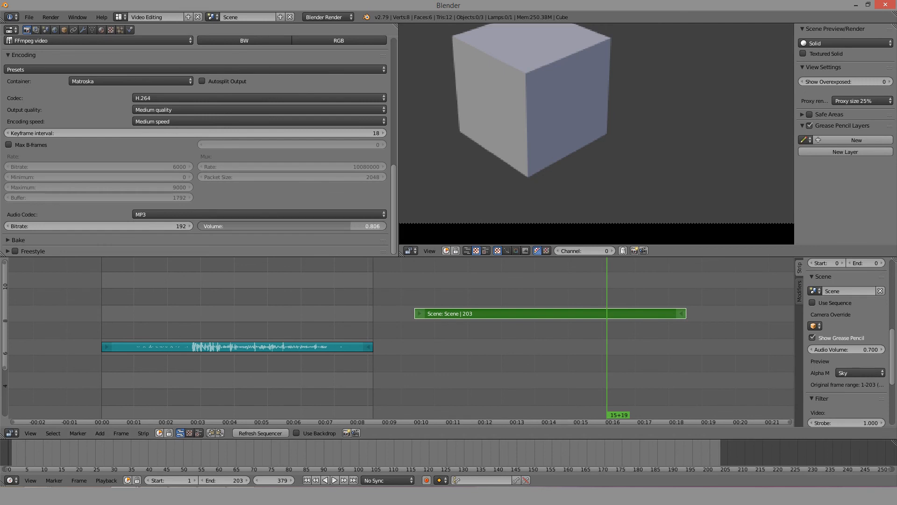
left_click_drag(836, 349, 836, 349)
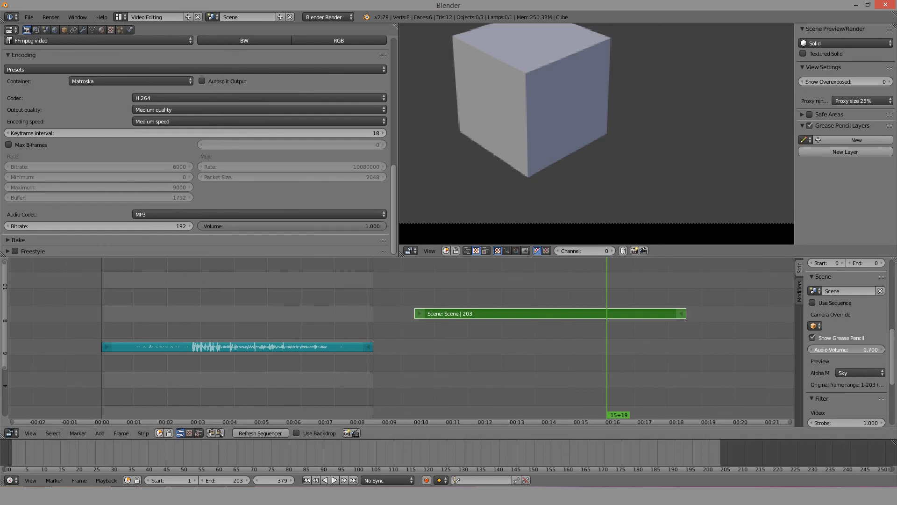
left_click(838, 350)
left_click(603, 339)
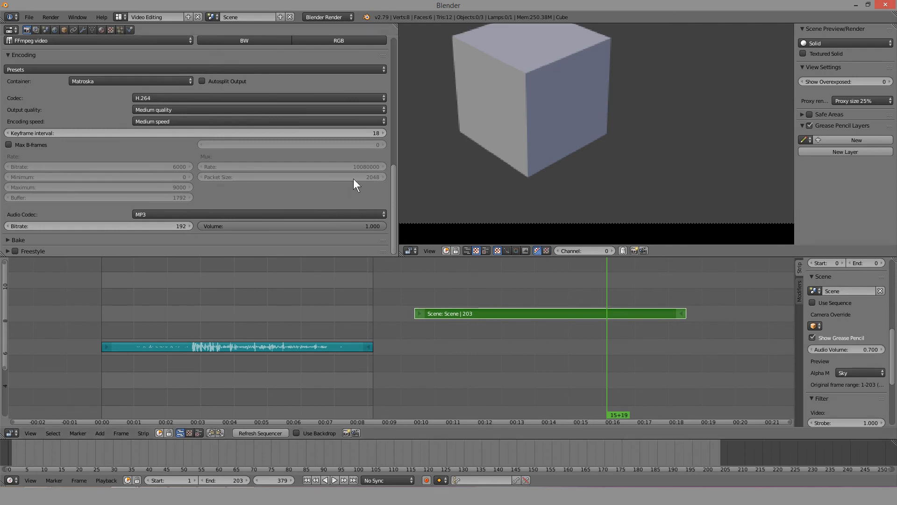
Set the scene's frame range to start at 235 and end at 436, matching the Scene strip.
scroll(329, 146, "up", 10)
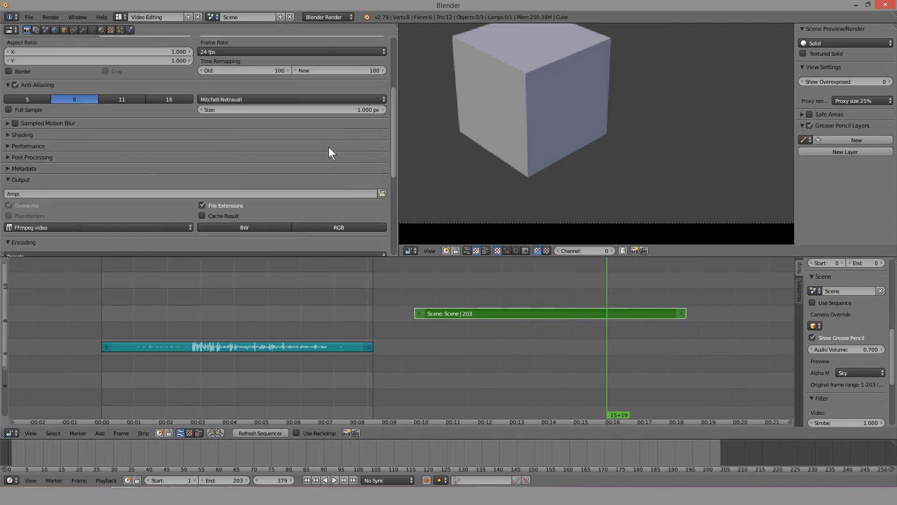
left_click(414, 329)
key("s")
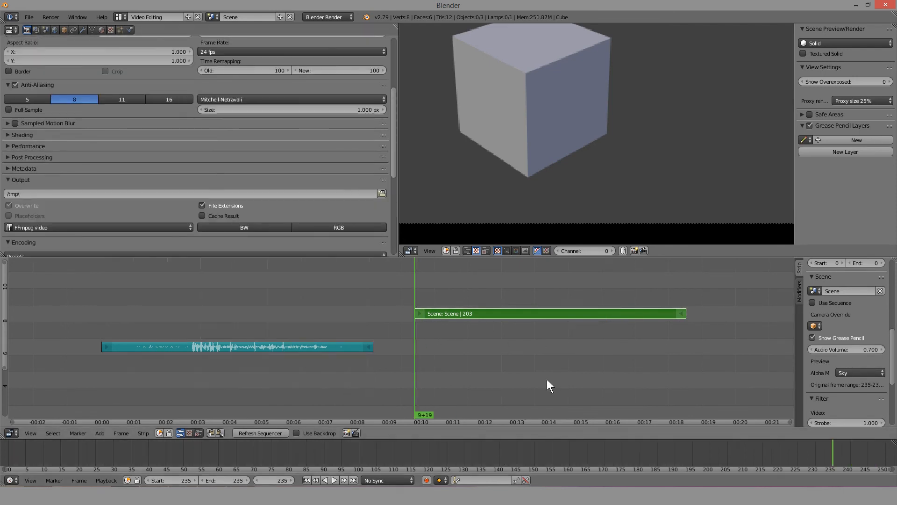
left_click_drag(547, 385, 683, 353)
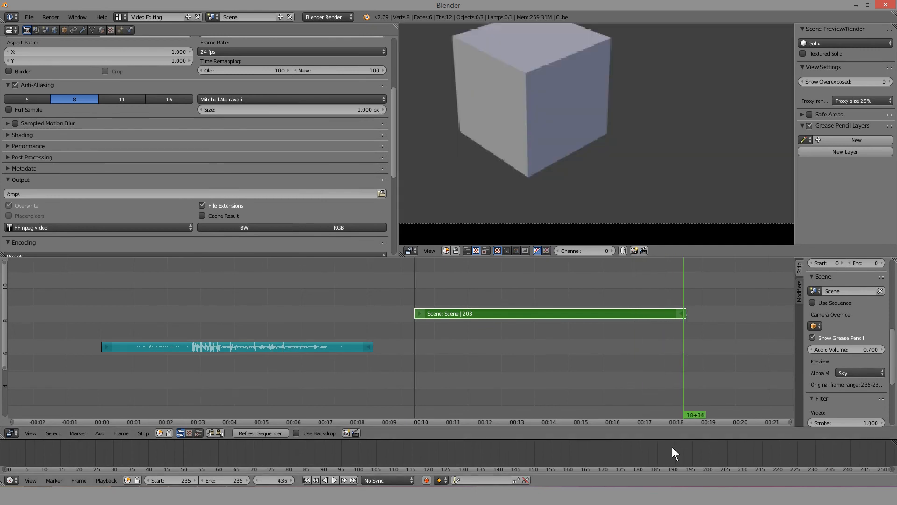
key("e")
View the audio mixdown container and format options for the new frame range, and cancel the export.
scroll(290, 91, "up", 7)
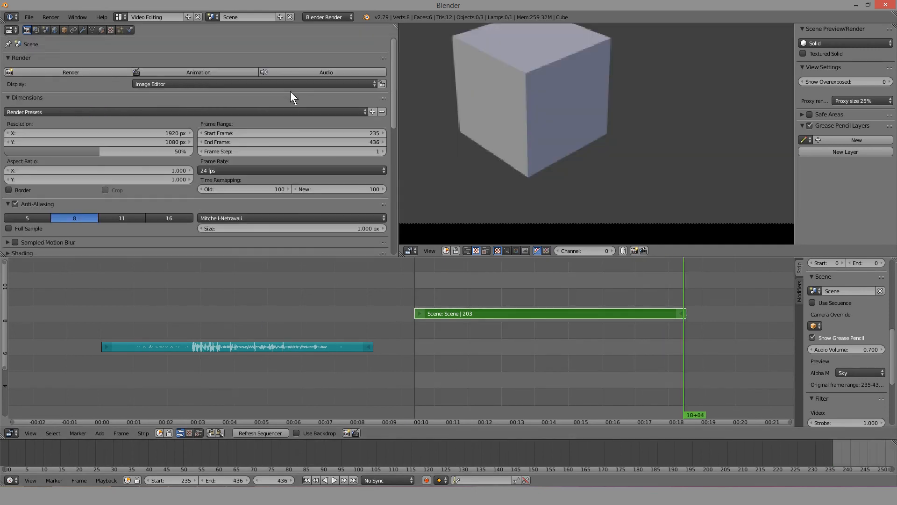
left_click(308, 70)
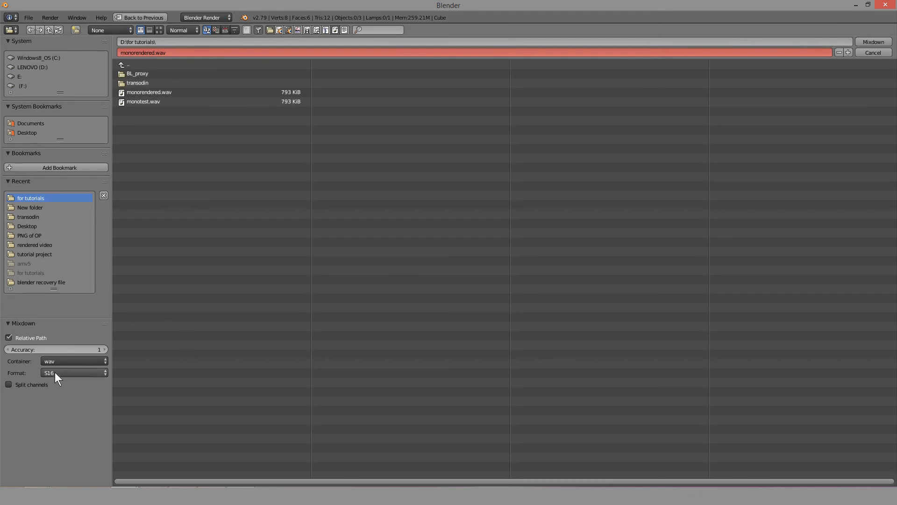
left_click(881, 55)
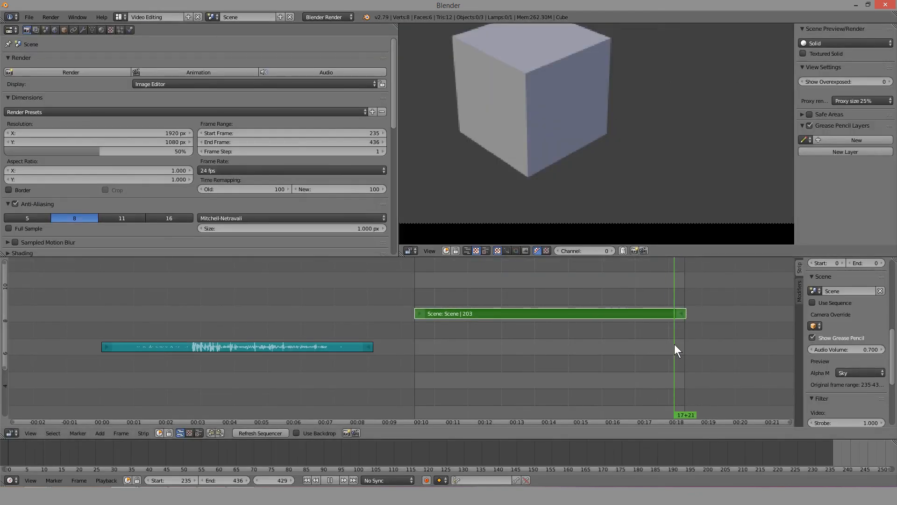
Stop playback over the monotest.wav strip, duplicate the strip one channel up, and trim 150 frames off the copy's start.
left_click(332, 358)
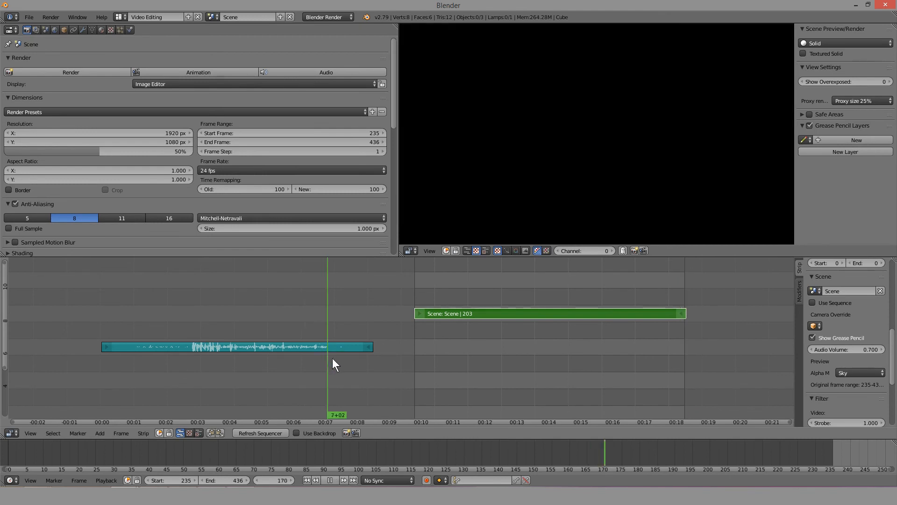
key("alt+a")
right_click(326, 346)
key("shift+d")
left_click(343, 328)
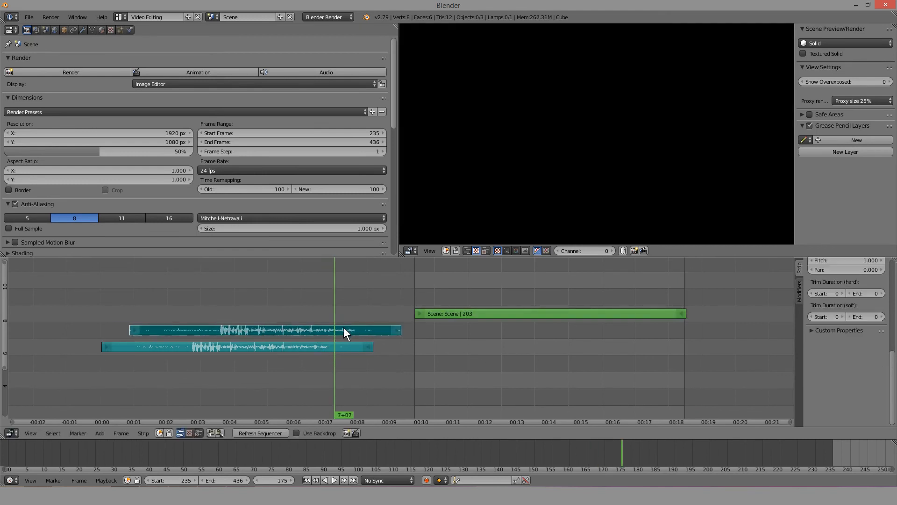
right_click_drag(133, 332, 335, 327)
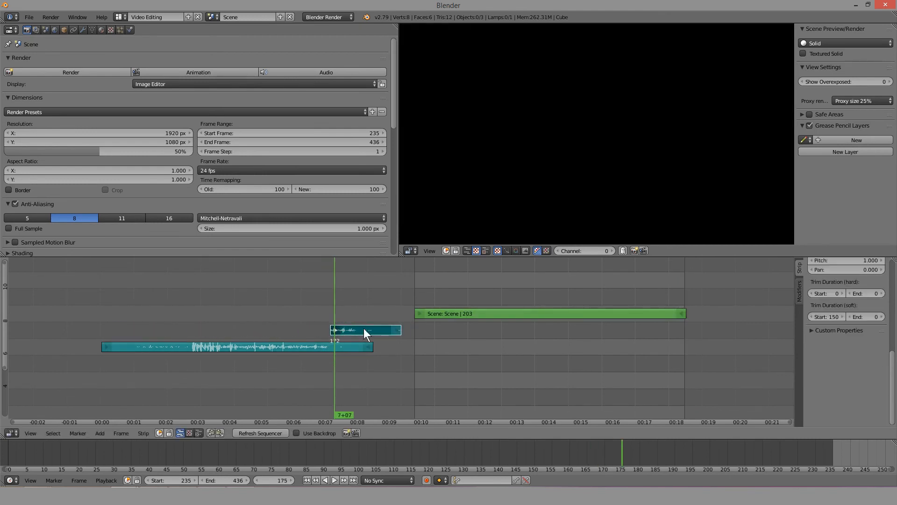
Try to shorten the copied audio strip from its end, delete the copy, and move the playhead to frame 196.
right_click_drag(399, 329, 351, 332)
right_click(354, 332)
right_click(352, 331)
right_click(426, 330)
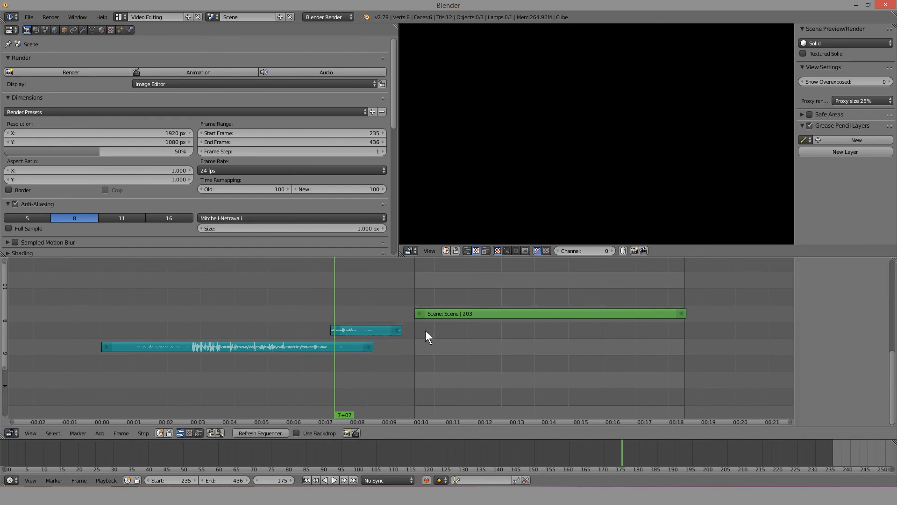
right_click(357, 332)
key("x")
left_click(357, 332)
left_click(362, 312)
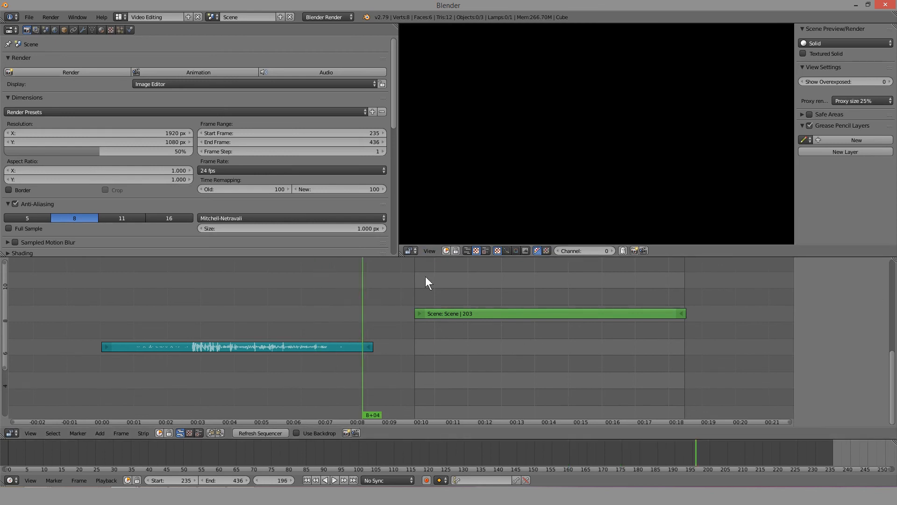
Compare the scene's audio volume and format settings with the render properties.
left_click(45, 30)
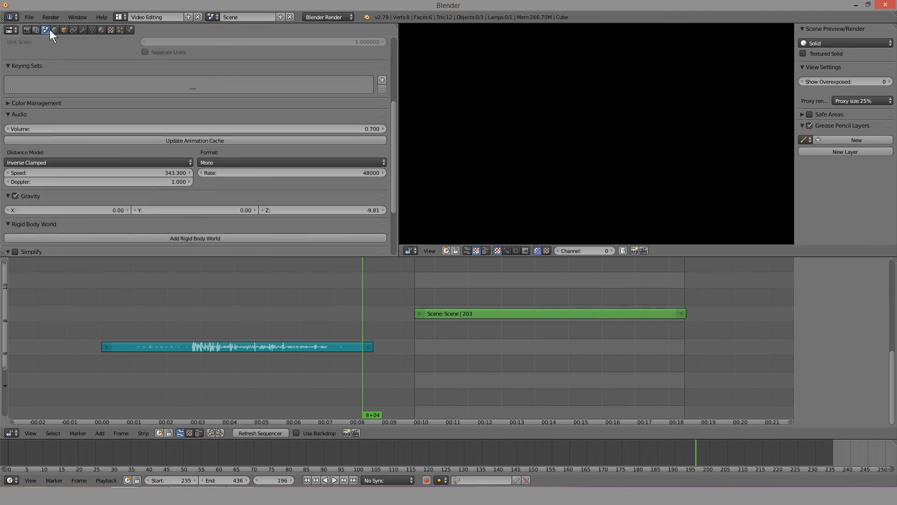
left_click(27, 29)
left_click(45, 30)
left_click(27, 29)
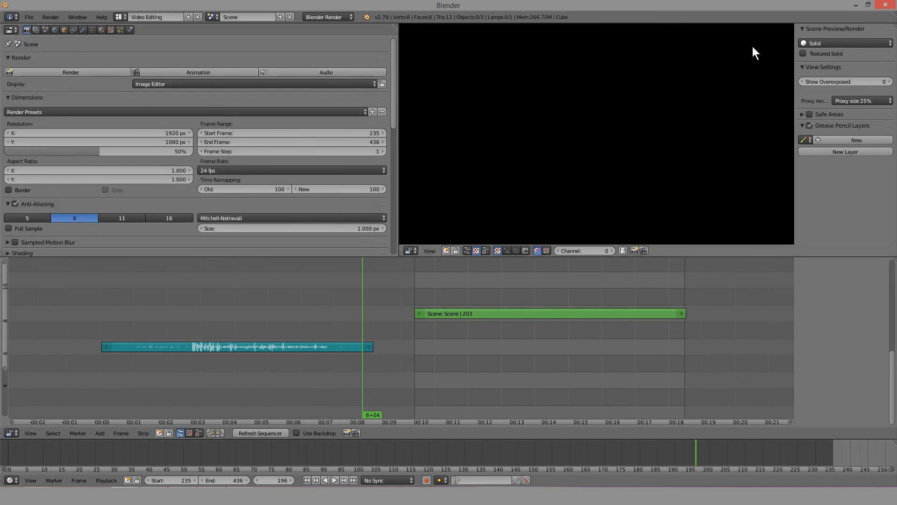
Switch to the other Blender window containing the opening fixed4492-6254.avi strips and bring up the Notepad notes.
left_click(124, 487)
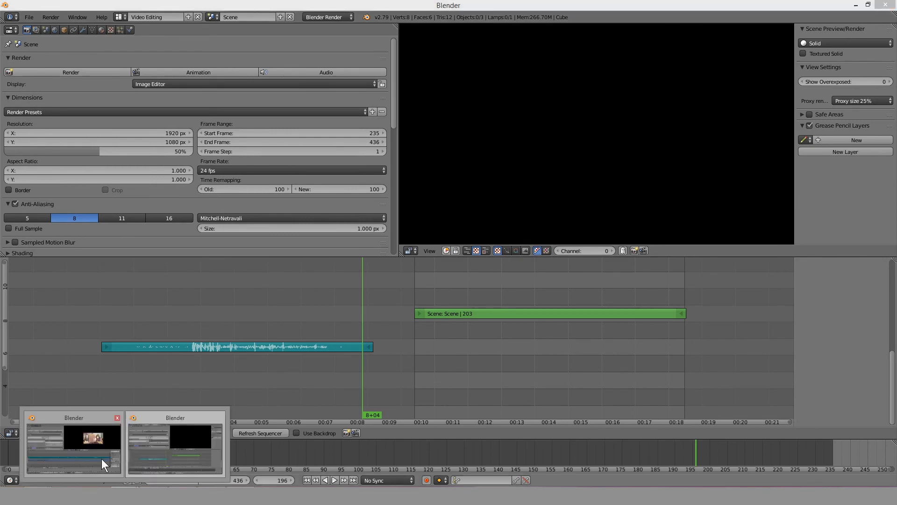
left_click(101, 458)
scroll(418, 339, "down", 4)
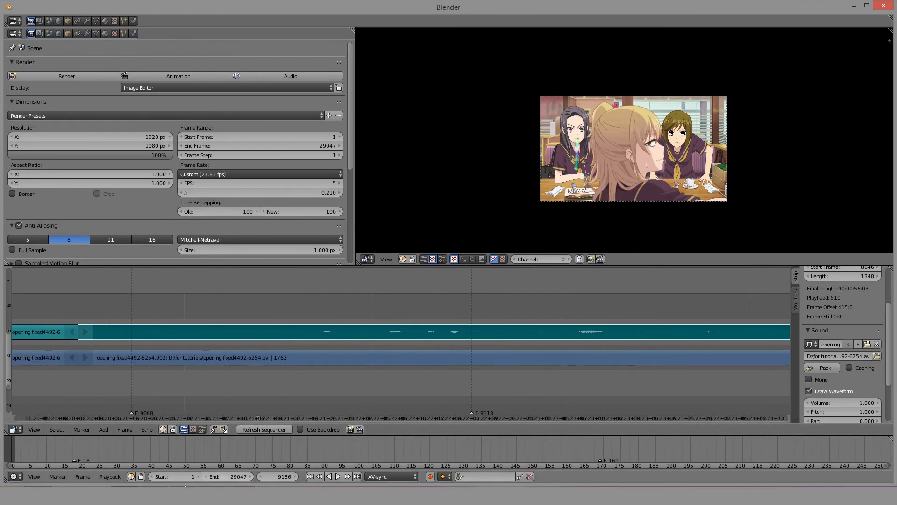
left_click(189, 487)
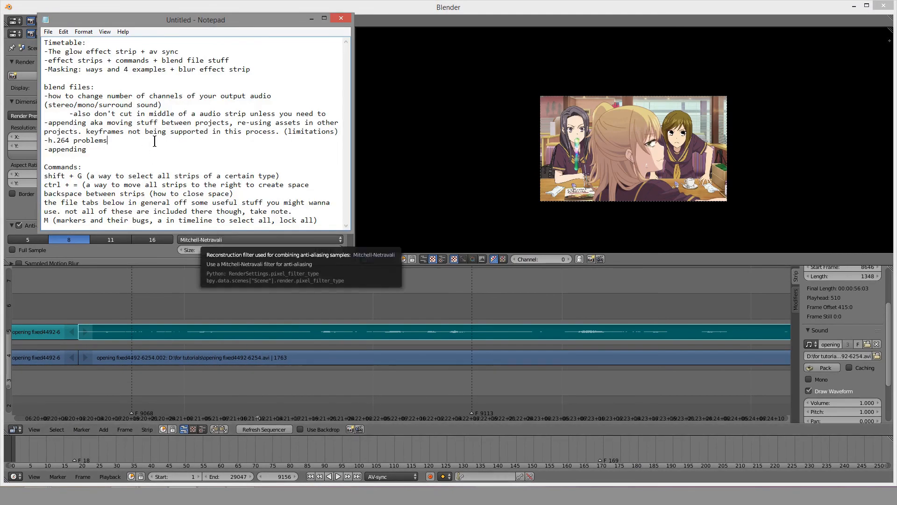
Place the playhead at frame 8156 in the gap between the EXPLOSION FOR MASKING and window without explosion strips.
middle_click_drag(117, 294, 476, 293)
scroll(463, 316, "down", 20)
middle_click_drag(301, 341, 561, 329)
scroll(514, 332, "down", 12)
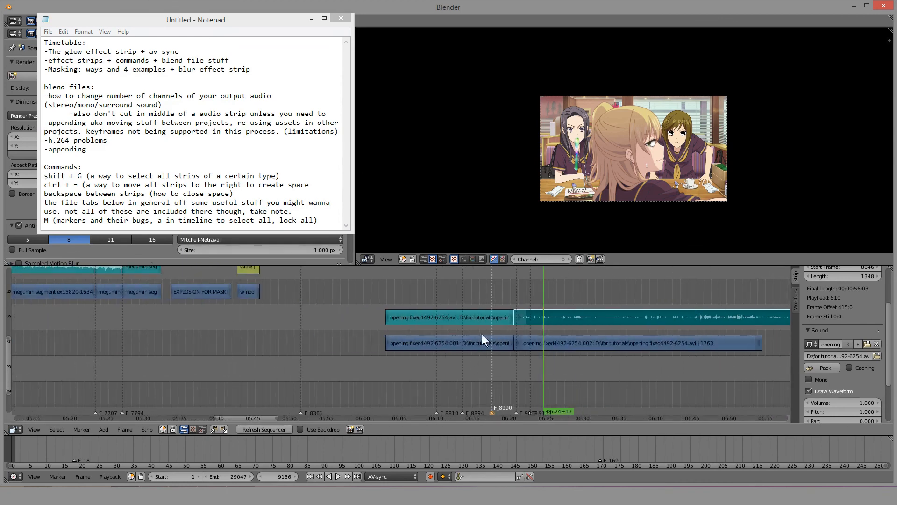
scroll(482, 333, "up", 6)
middle_click_drag(157, 291, 490, 341)
scroll(486, 344, "up", 20)
middle_click_drag(638, 357, 286, 346)
scroll(380, 356, "up", 3)
left_click(378, 353)
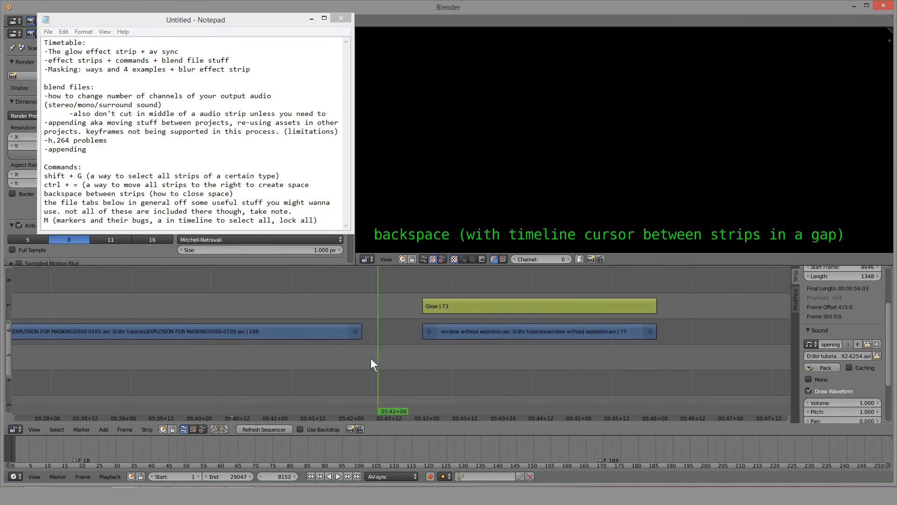
mouse_move(373, 358)
left_mouse_down()
mouse_move(400, 357)
mouse_move(391, 357)
left_mouse_up()
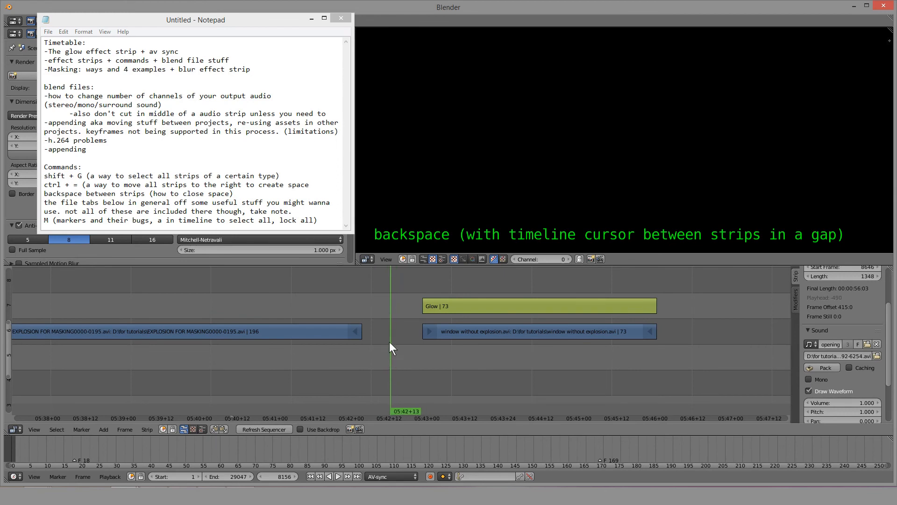
With the playhead at frame 8155, remove the gap before the window without explosion strip, undo it, and remove it again.
right_click(428, 333)
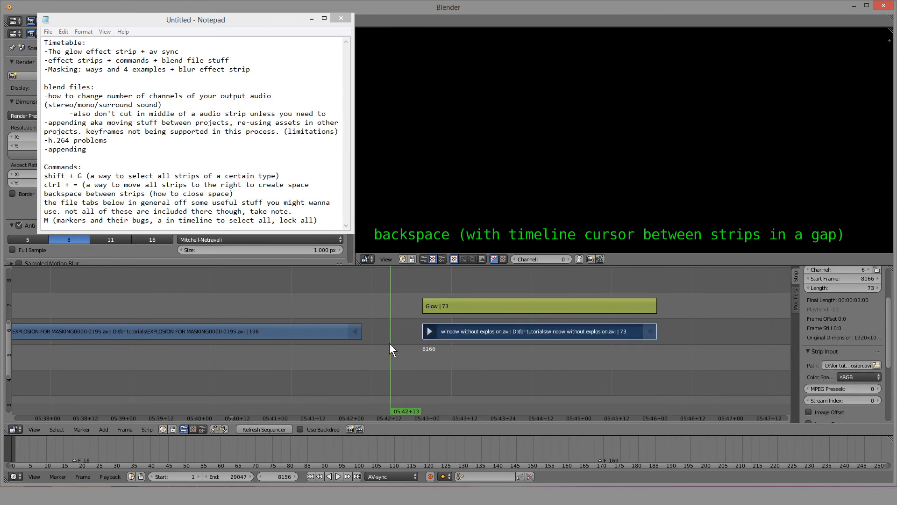
left_click(389, 343)
scroll(418, 326, "down", 20)
scroll(419, 324, "down", 5)
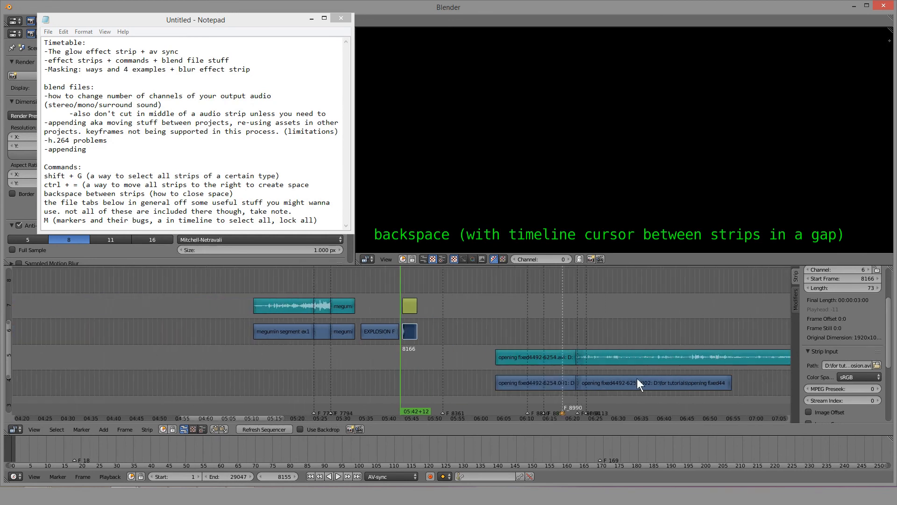
scroll(413, 374, "up", 2)
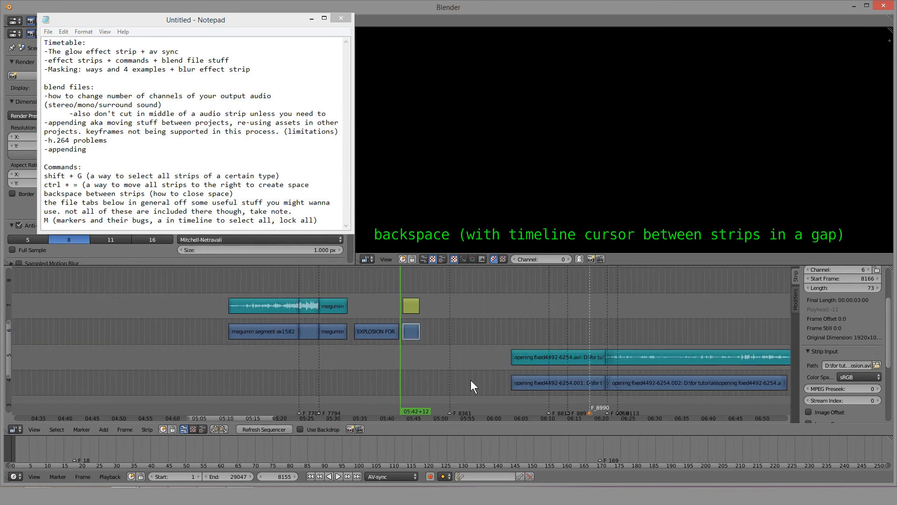
key("BackSpace")
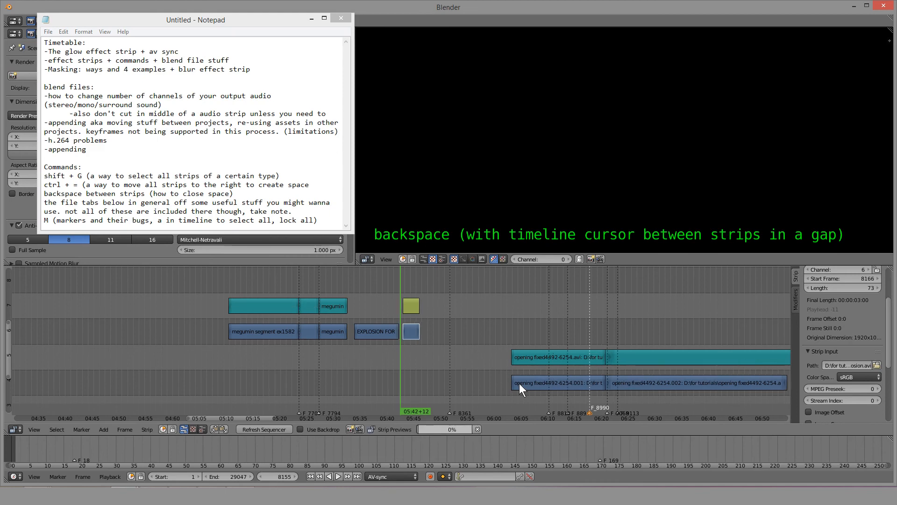
key("ctrl+z")
key("BackSpace")
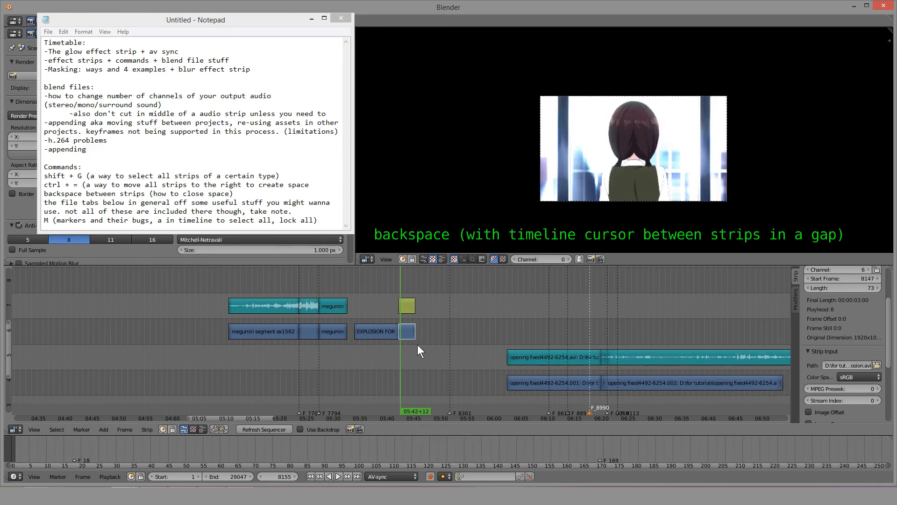
Check the opening fixed4492-6254.avi audio and video strips by selecting them in turn, ending with the first audio segment selected.
scroll(419, 344, "up", 2)
middle_click_drag(521, 366, 388, 346)
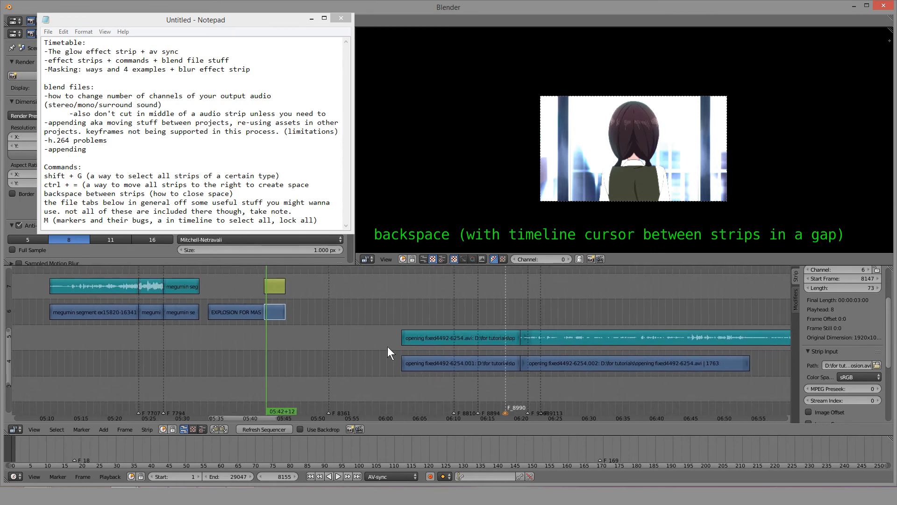
right_click(478, 344)
right_click(602, 340)
right_click(484, 344)
right_click(486, 364)
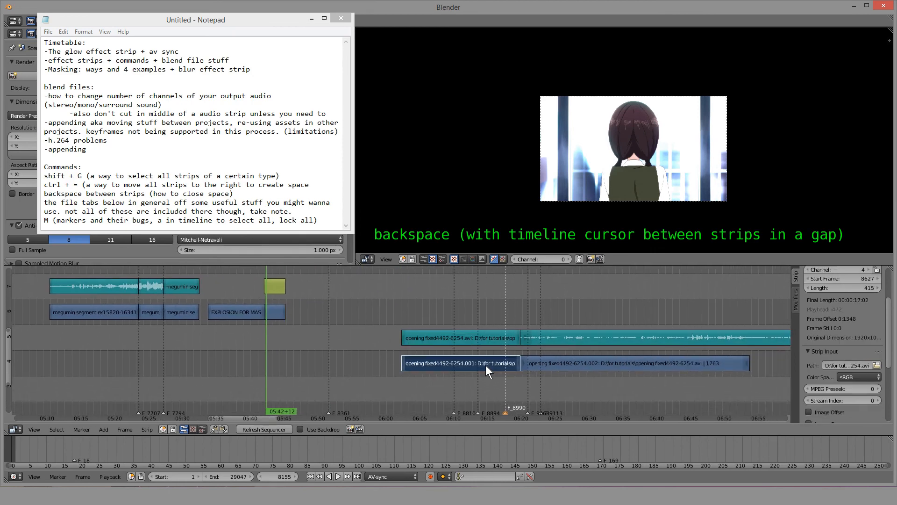
right_click(465, 340)
key("a")
right_click(446, 337)
Examine the junction of the EXPLOSION FOR MASKING and window without explosion strips and the neighbouring megumin segment clips.
middle_click_drag(342, 326, 234, 345)
scroll(477, 348, "up", 15)
scroll(419, 348, "up", 6)
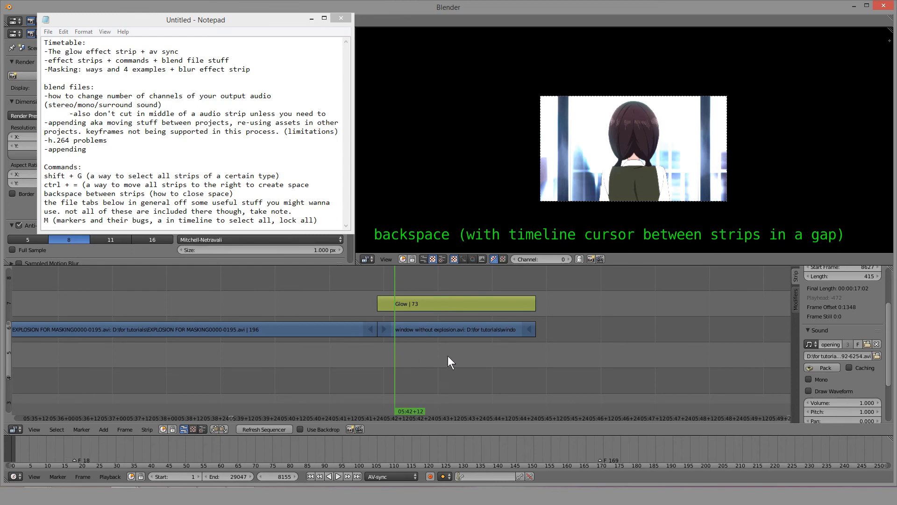
scroll(451, 355, "down", 8)
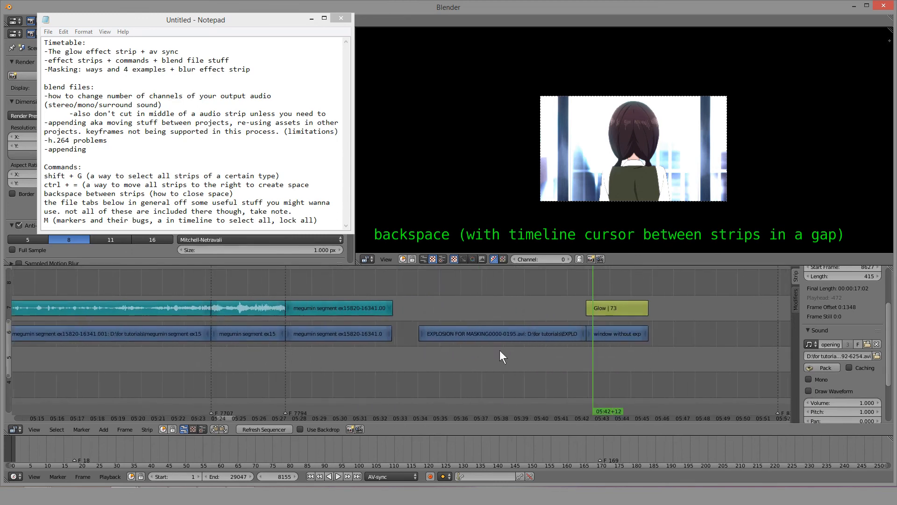
With the playhead at frame 8147, repeatedly insert gaps between the EXPLOSION FOR MASKING and window without explosion strips.
scroll(434, 351, "up", 4)
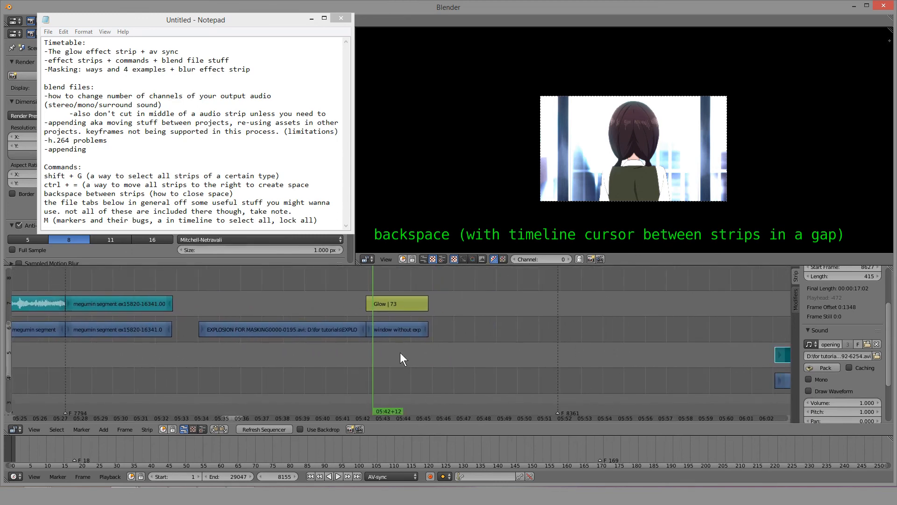
left_click(356, 360)
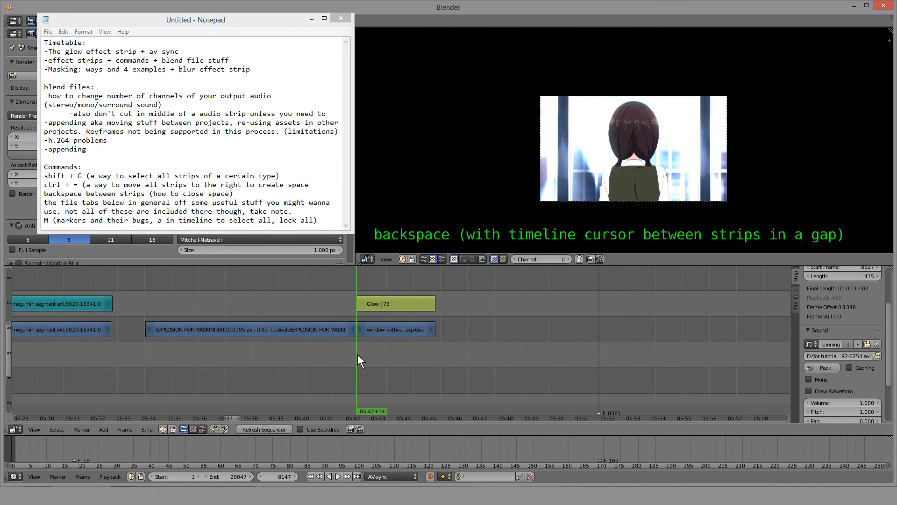
key("shift+equal")
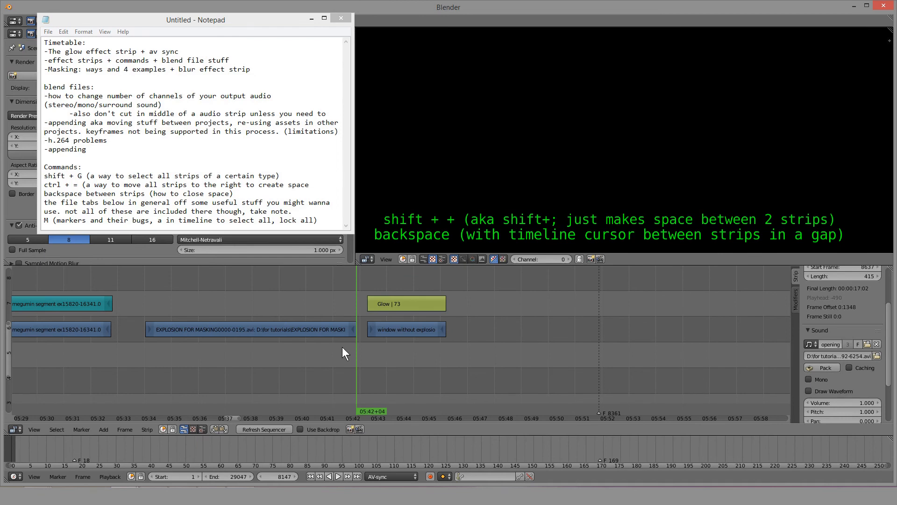
key("shift+equal")
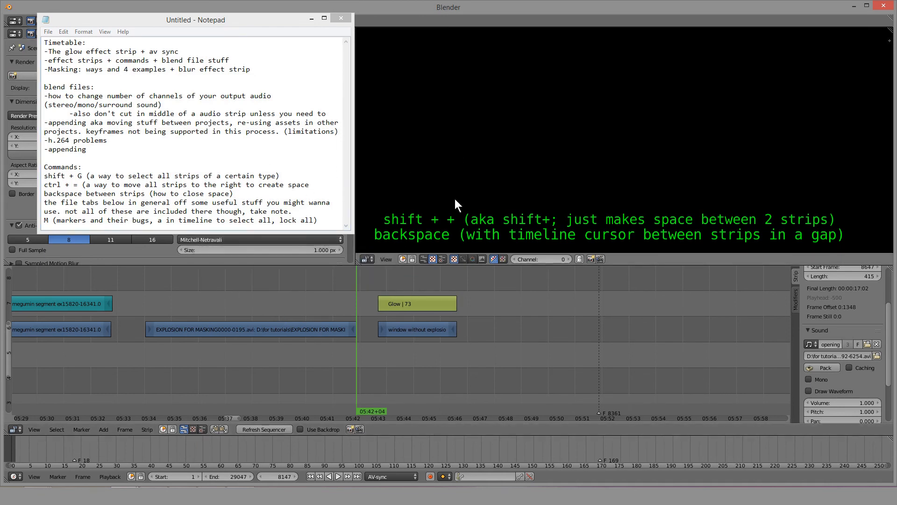
key("shift+equal")
key("shift+equal")
key("shift+equal")
key("shift+equal")
key("shift+equal")
key("shift+equal")
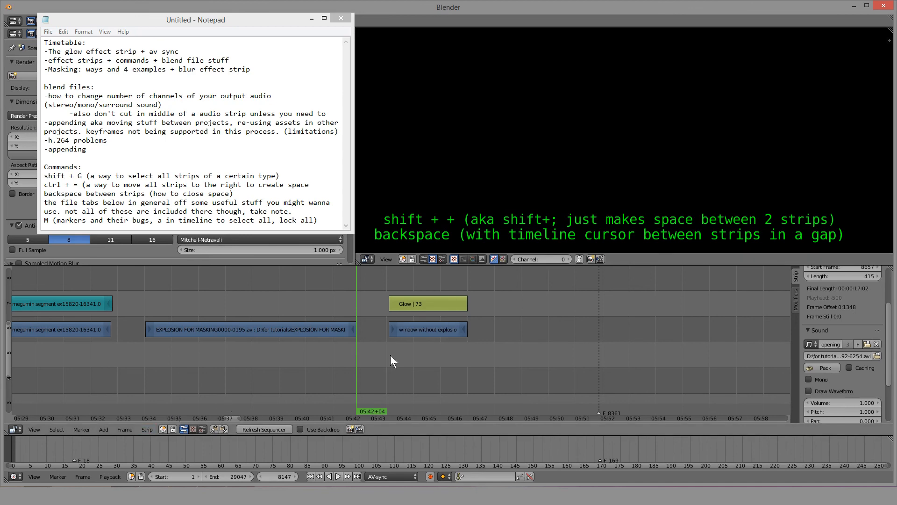
scroll(433, 343, "down", 6)
key("shift+equal")
key("shift+equal")
key("shift+equal")
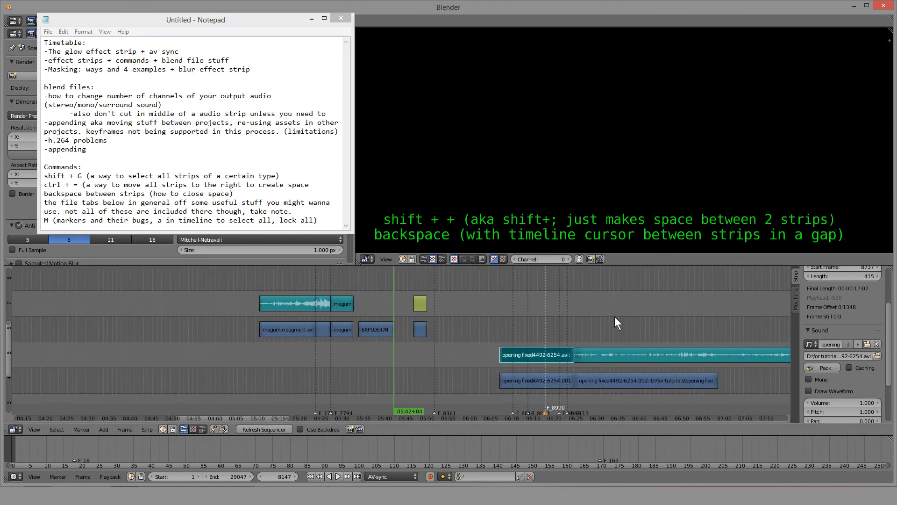
Remove the gap at frame 8147 and insert a series of new gaps there, pushing the following strips forward again.
key("BackSpace")
scroll(396, 347, "up", 3)
key("shift+equal")
key("shift+equal")
key("shift+equal")
key("shift+equal")
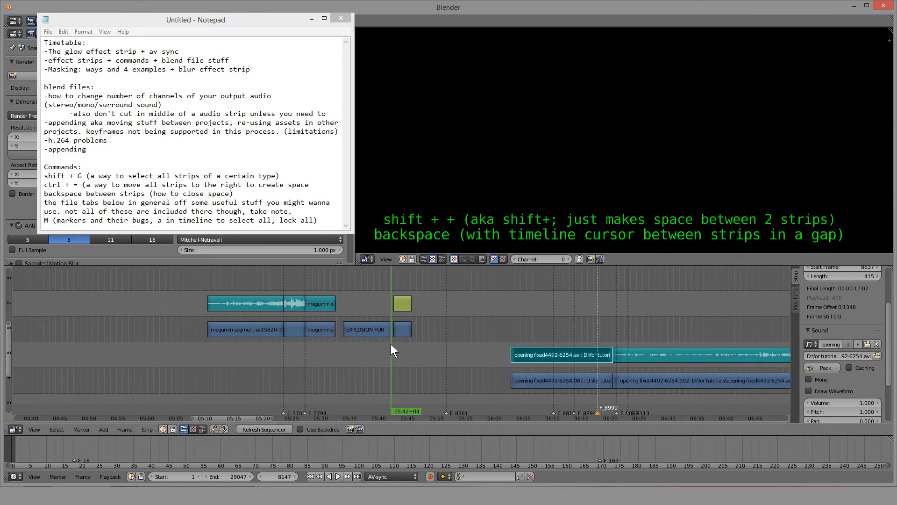
key("shift+equal")
key("shift+equal")
key("shift+equal")
key("shift+equal")
key("shift+equal")
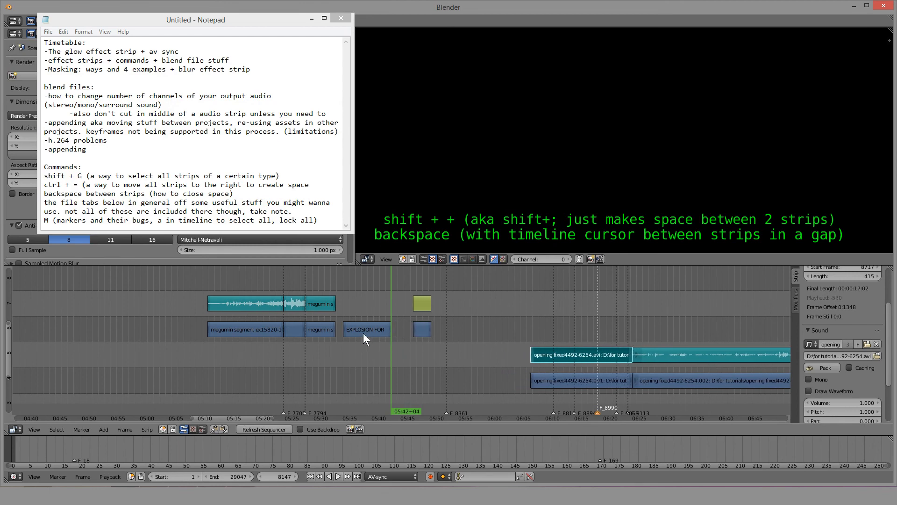
Duplicate the EXPLOSION FOR MASKING strip and drop the copy at start frame 8173, overlapping the window without explosion strip.
right_click(363, 333)
scroll(363, 333, "up", 3)
key("g")
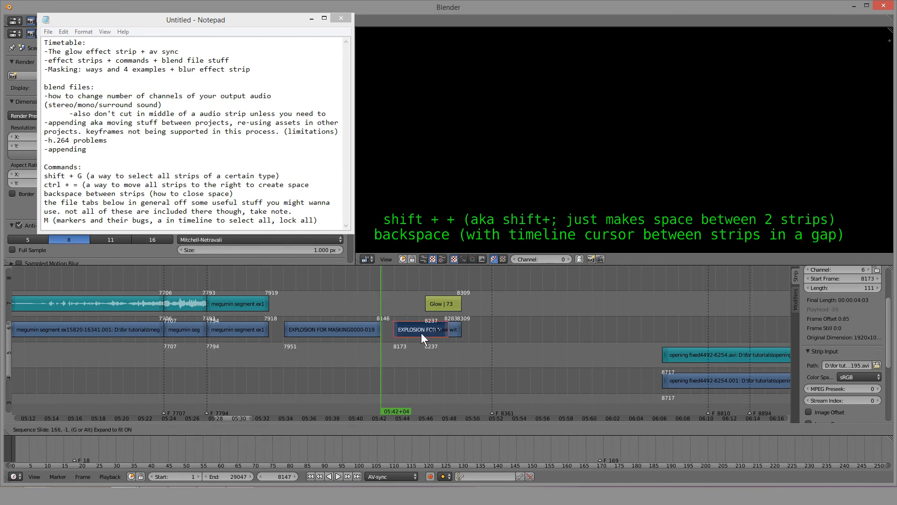
left_click(421, 333)
scroll(494, 333, "down", 5)
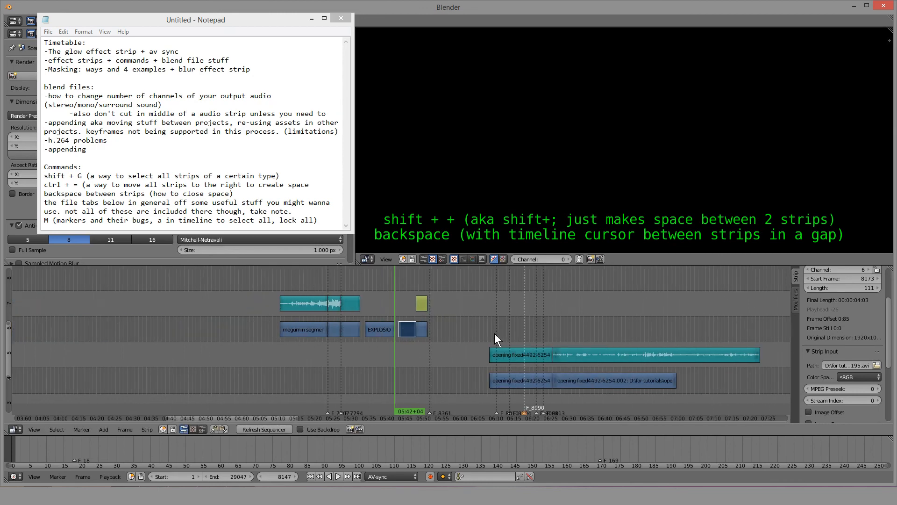
Slide the copied EXPLOSION FOR MASKING strip forward twice, by 49 and 55 frames, to start frame 8277, pushing the following strips along.
key("g")
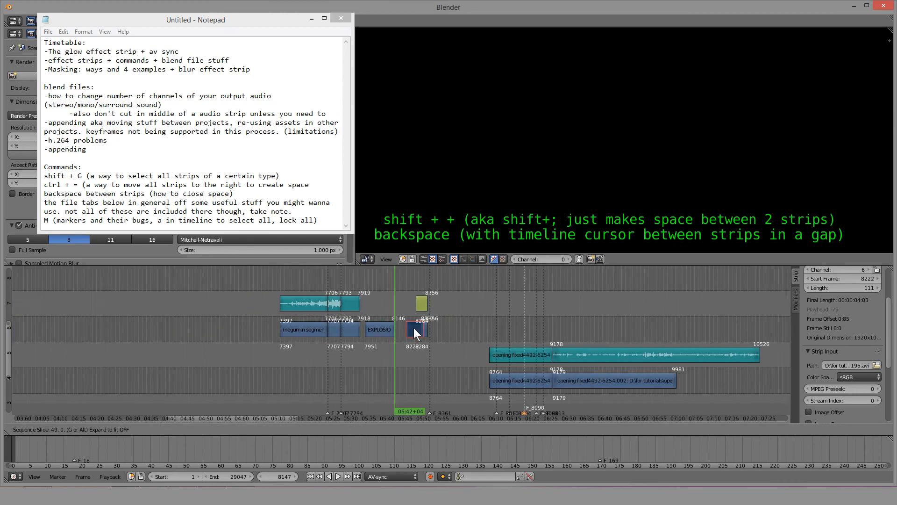
left_click(413, 328)
key("g")
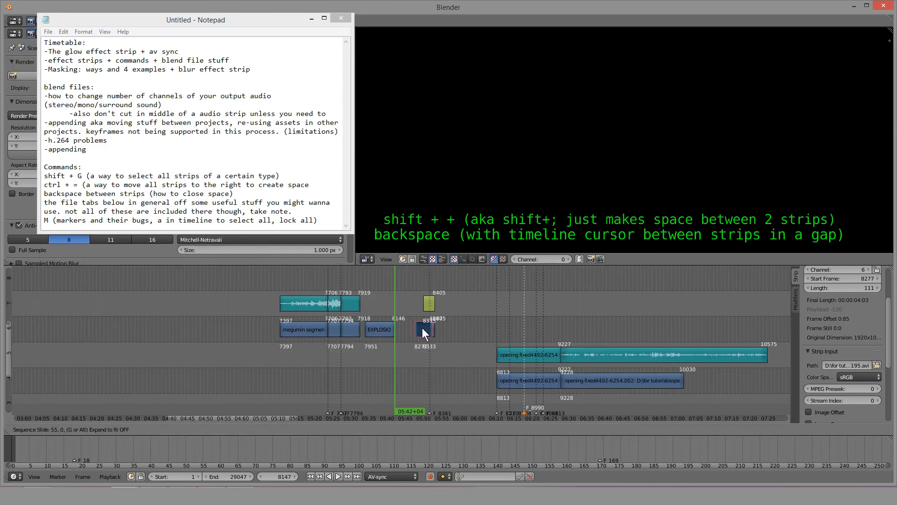
left_click(424, 332)
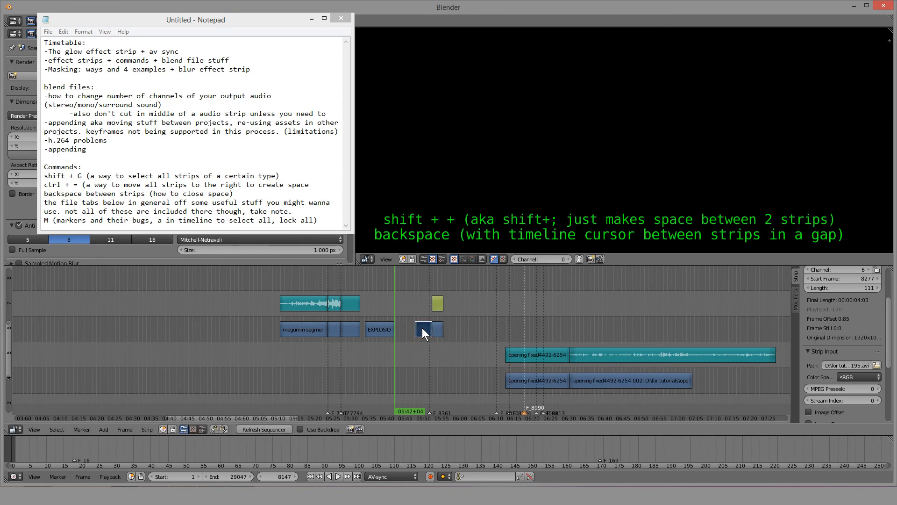
Erase the copied EXPLOSION FOR MASKING strip and place the playhead at frame 8297 in the gap it leaves.
key("x")
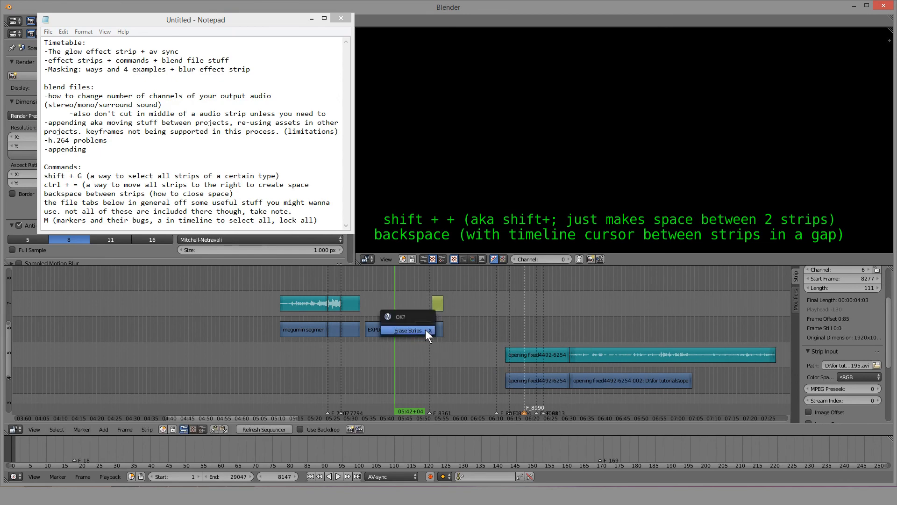
left_click(426, 330)
scroll(416, 327, "up", 5)
left_click(435, 329)
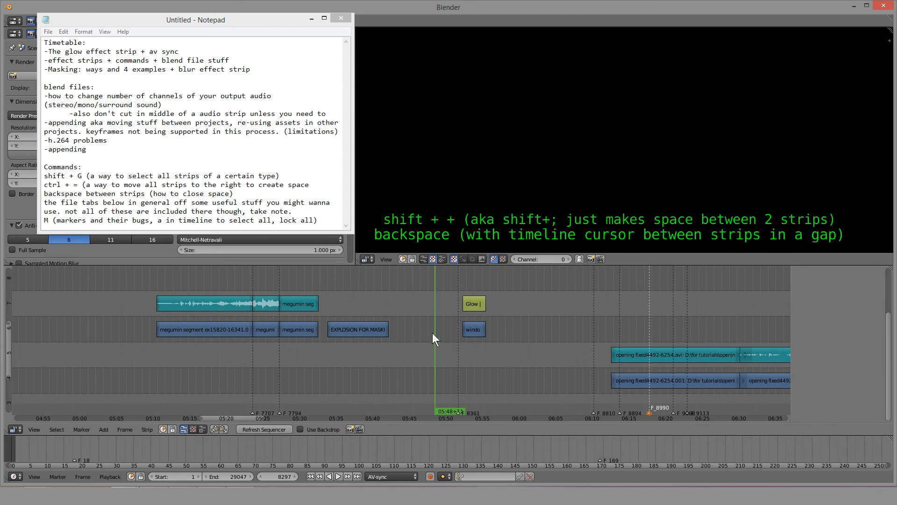
Remove the gap at the playhead between the EXPLOSION FOR MASKING strip and the window strip.
key("BackSpace")
scroll(388, 325, "up", 1)
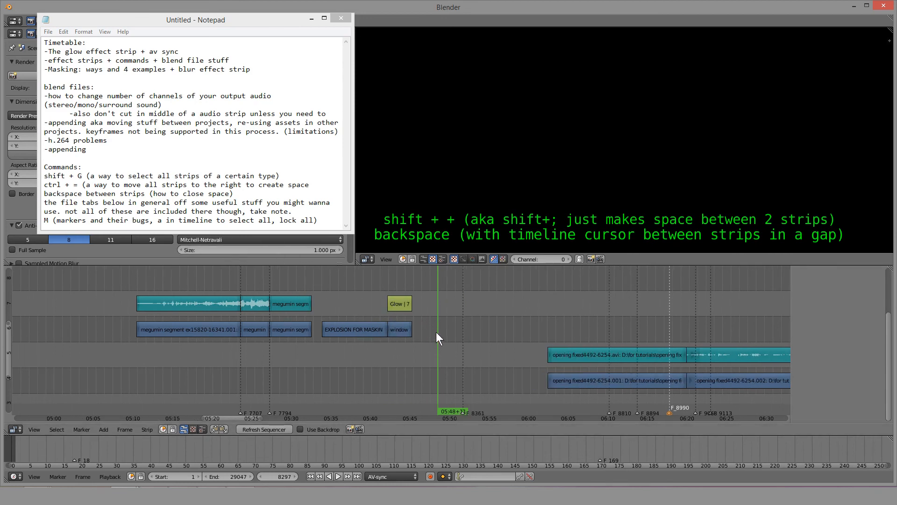
left_click(465, 333)
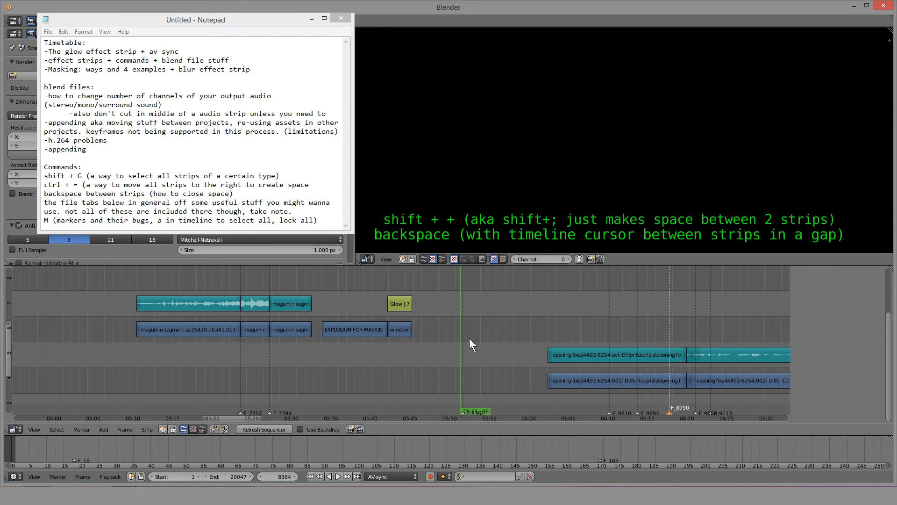
scroll(476, 328, "down", 2)
left_click(202, 149)
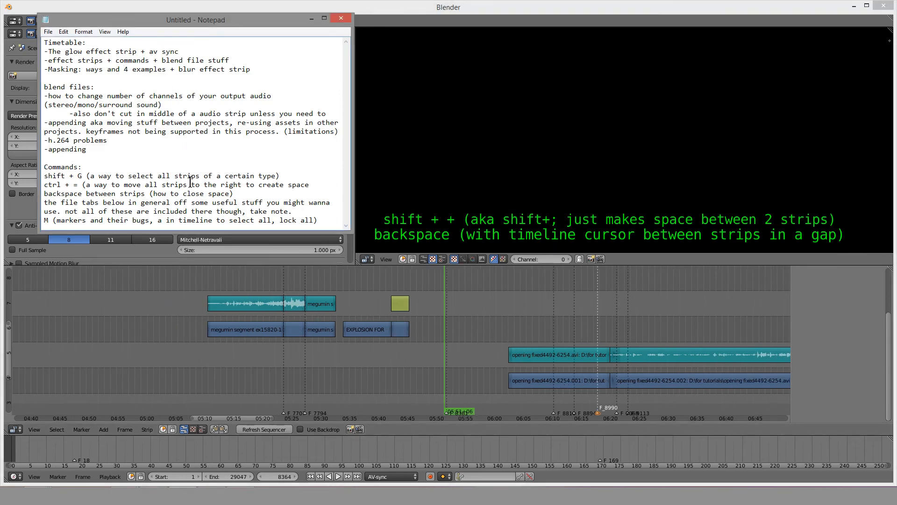
left_click(475, 325)
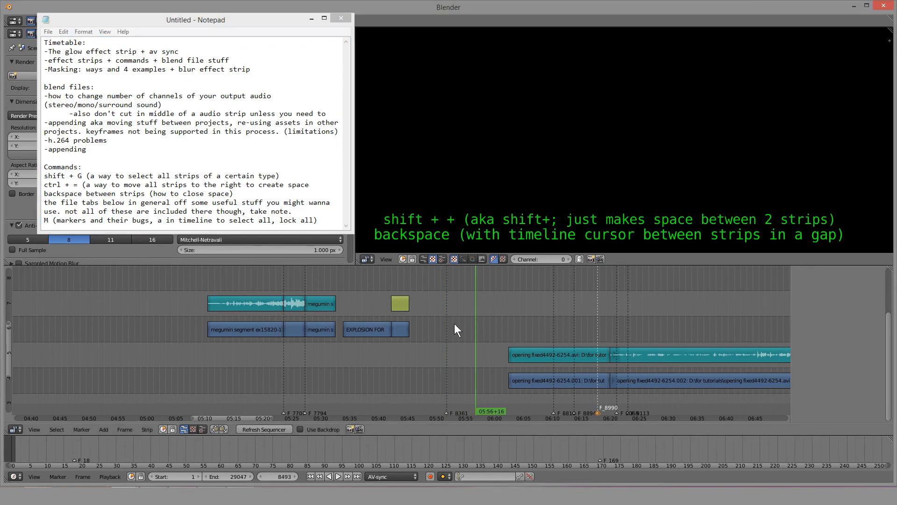
left_click(446, 411)
left_click(409, 370)
Place a marker at frame 8241, just after the end of the Glow strip.
scroll(408, 370, "up", 2)
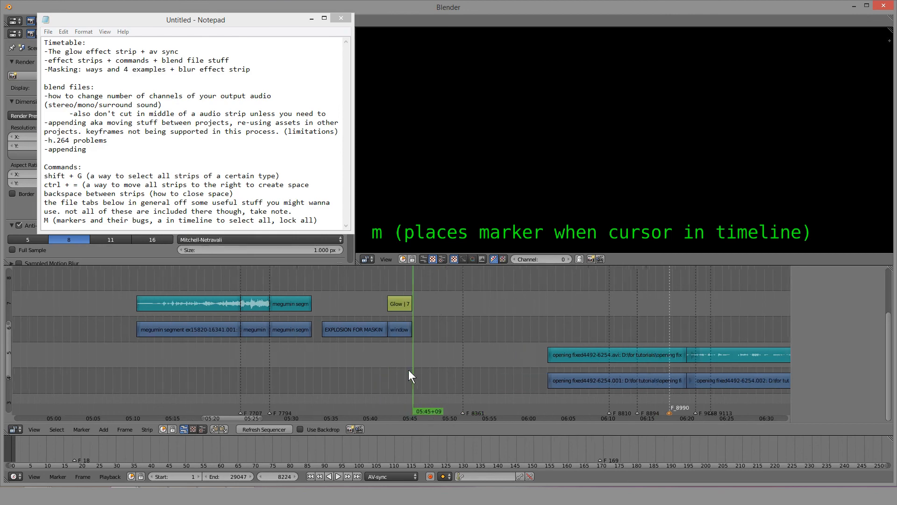
left_click(405, 371)
scroll(423, 368, "up", 2)
left_click(423, 369)
key("m")
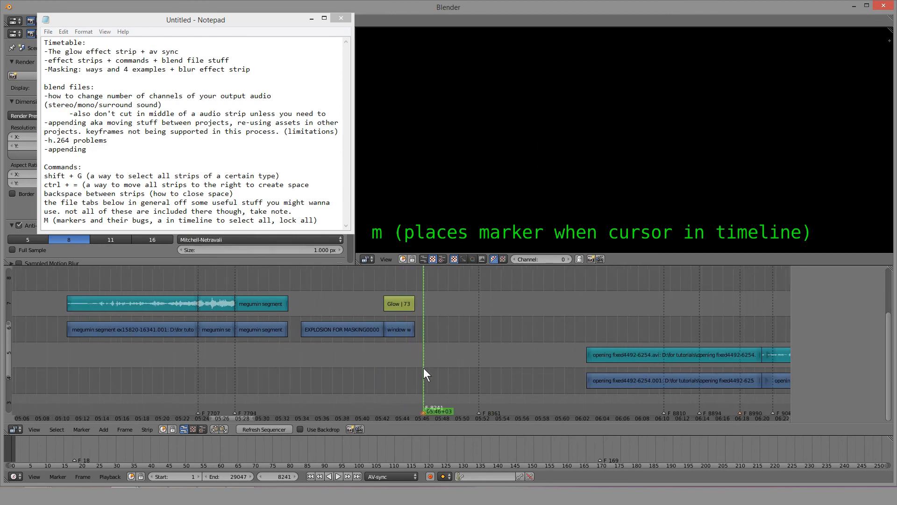
Add markers at frames 8329 and 8551 in the empty stretch before the opening strips.
scroll(449, 367, "up", 3)
left_click(475, 367)
key("m")
left_click(594, 369)
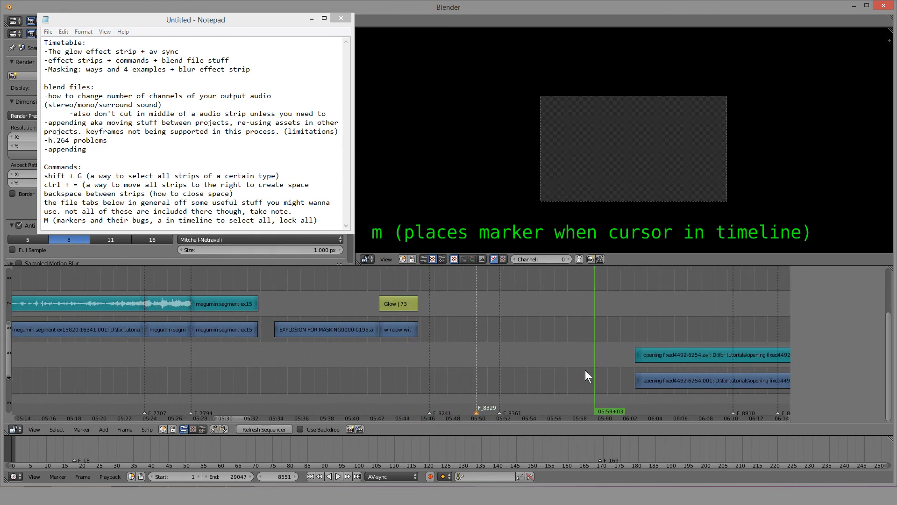
key("m")
Add markers at frame 7949 near the start of the EXPLOSION FOR MASKING strip and at frame 8070 within it.
left_click(273, 391)
key("m")
left_click(290, 375)
left_click(338, 373)
key("m")
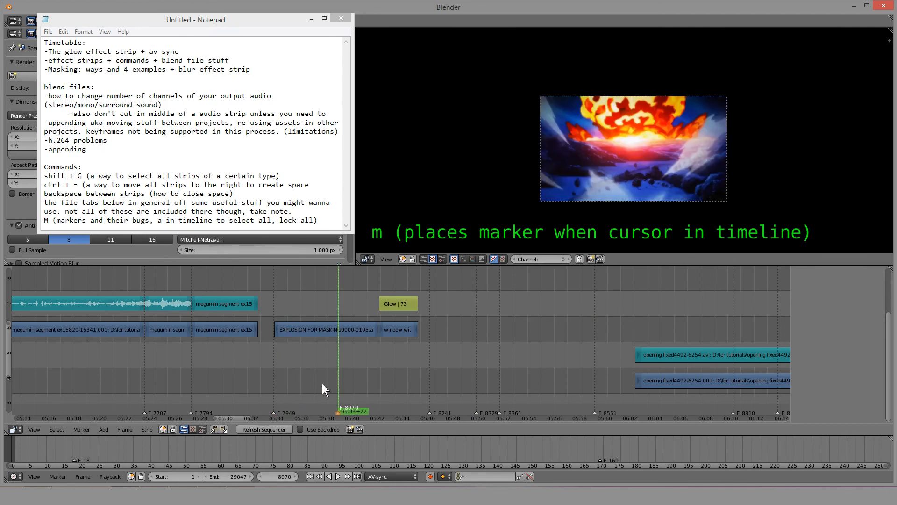
Unlock the sequencer markers and move the playhead to frame 8243.
left_click(86, 430)
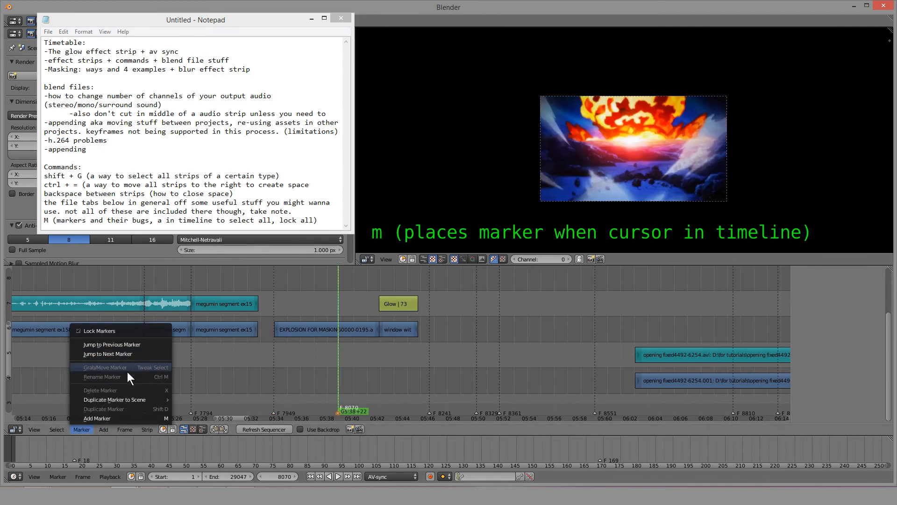
left_click(105, 329)
left_click(88, 428)
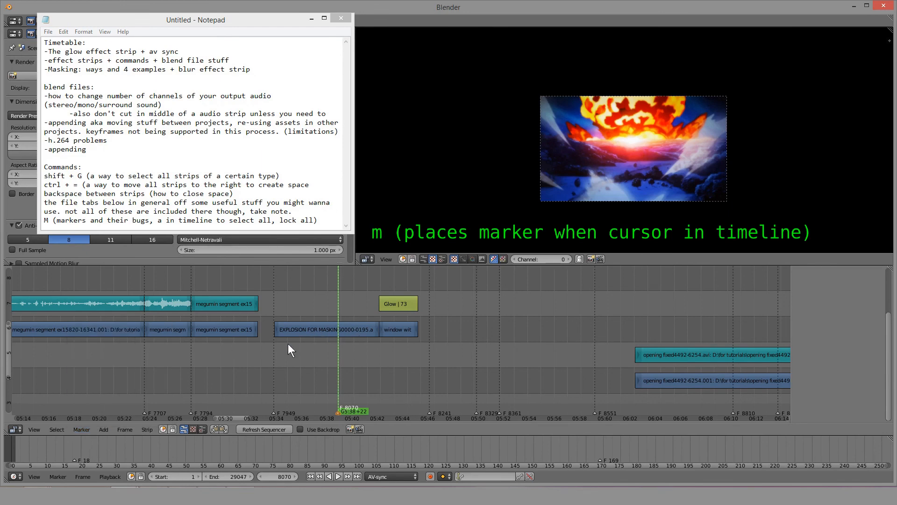
left_click(81, 428)
left_click_drag(354, 375, 430, 368)
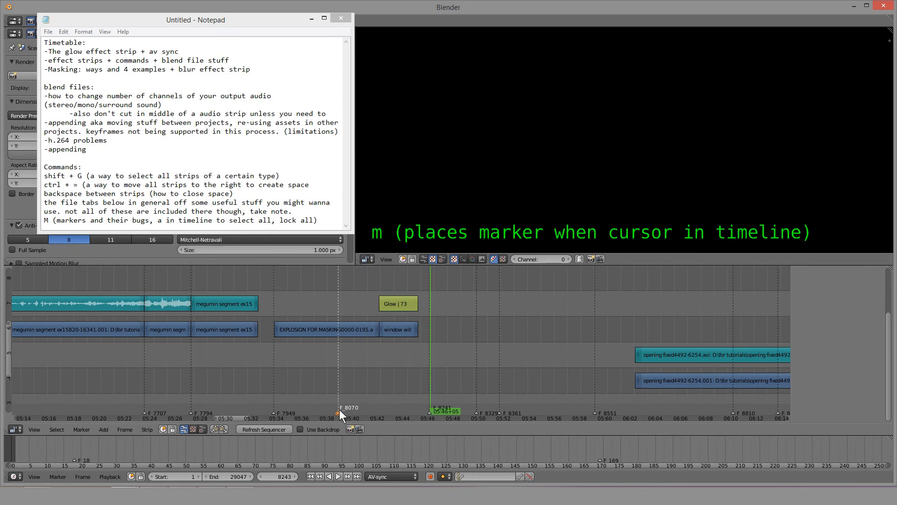
Delete the markers F_8070, F_8329 and F_8361 from the sequencer.
key("x")
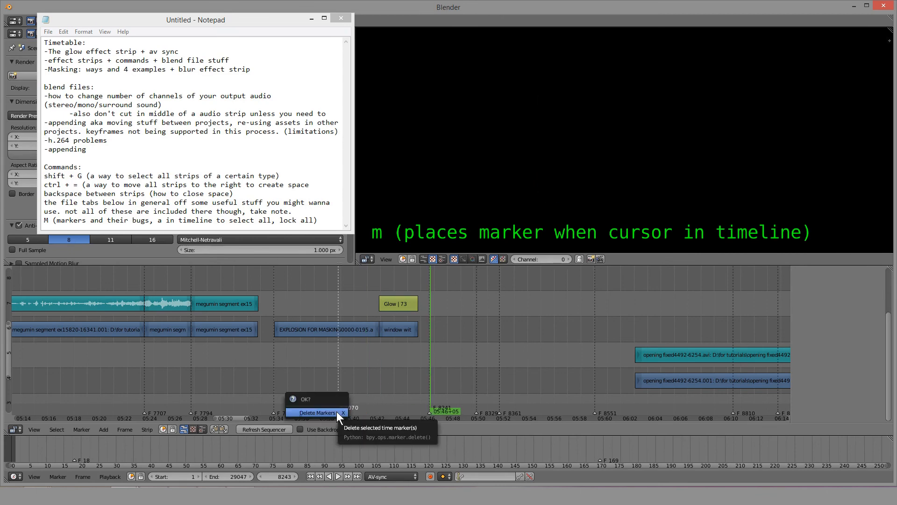
key("x")
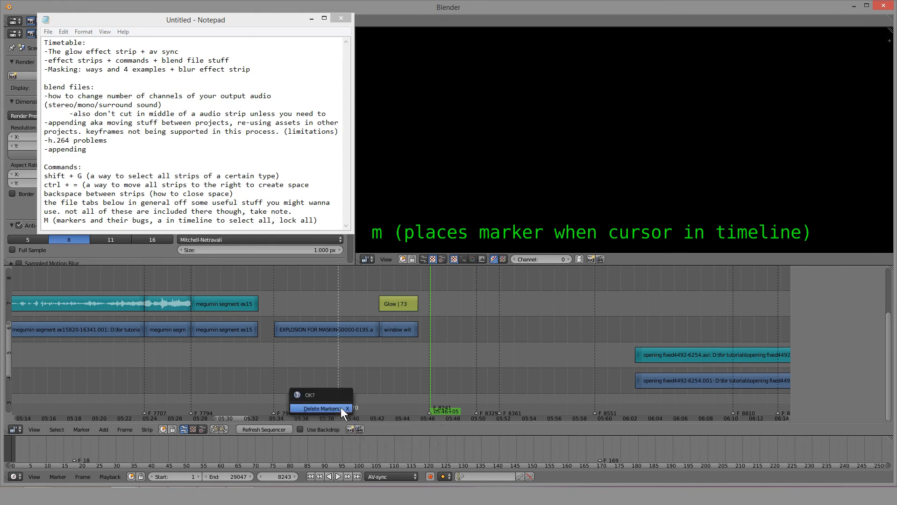
left_click(341, 407)
right_click(477, 406)
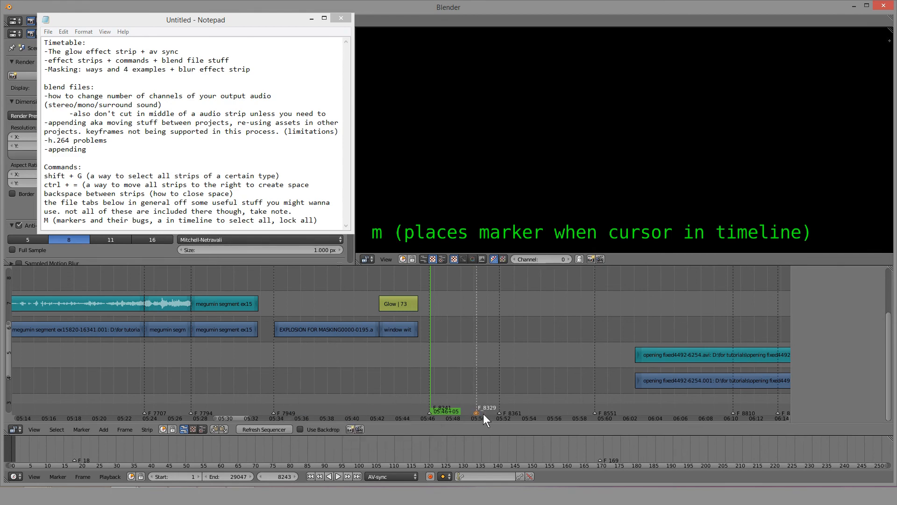
key("x")
right_click(502, 413)
key("x")
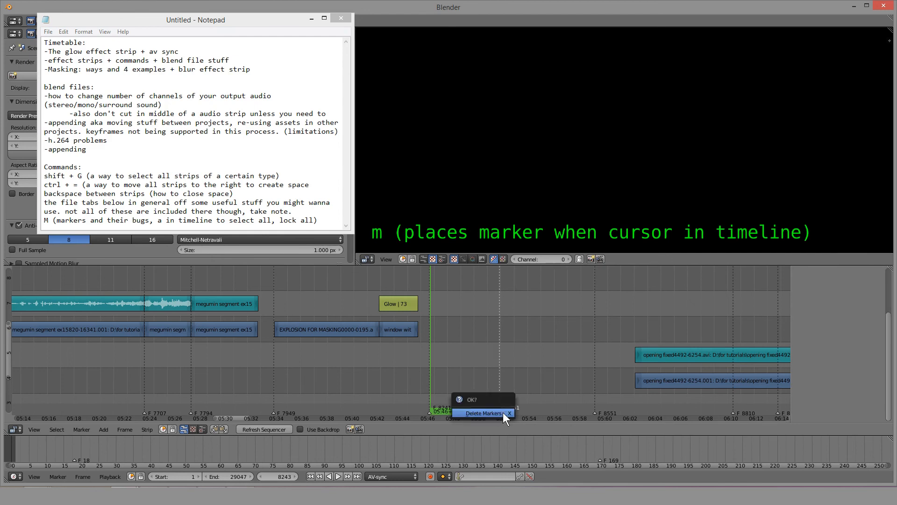
left_click(504, 412)
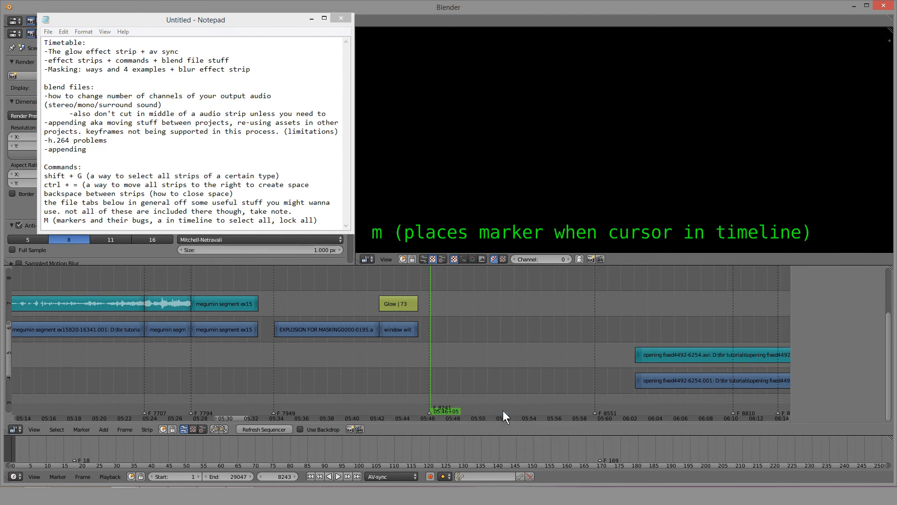
Select all timeline markers at once, leaving the strips unselected.
scroll(464, 392, "down", 4)
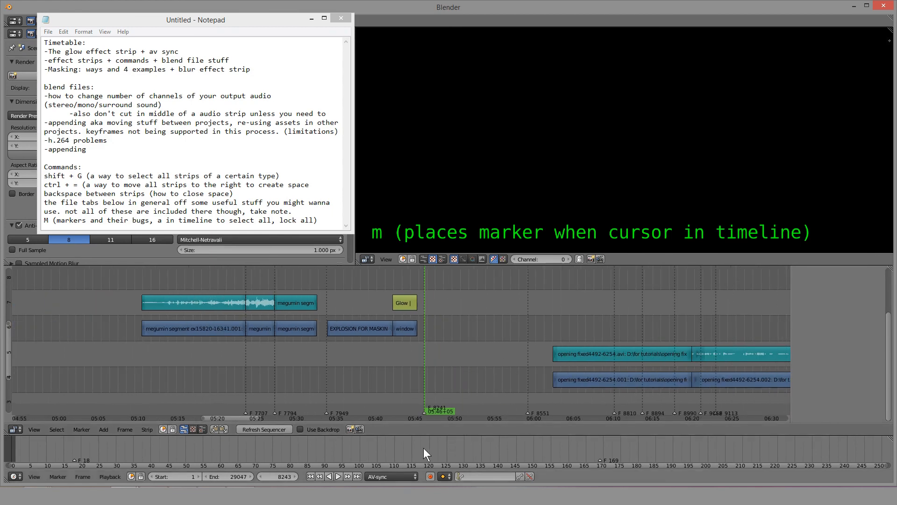
key("a")
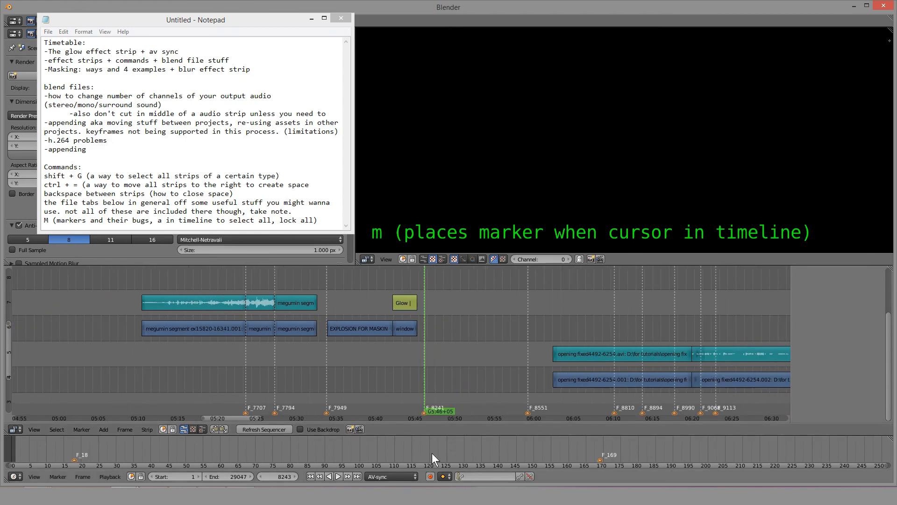
key("a")
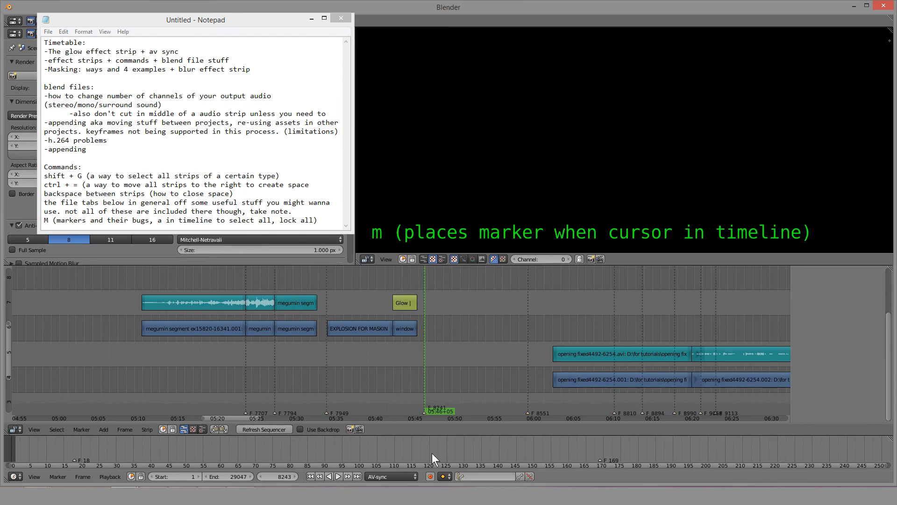
key("a")
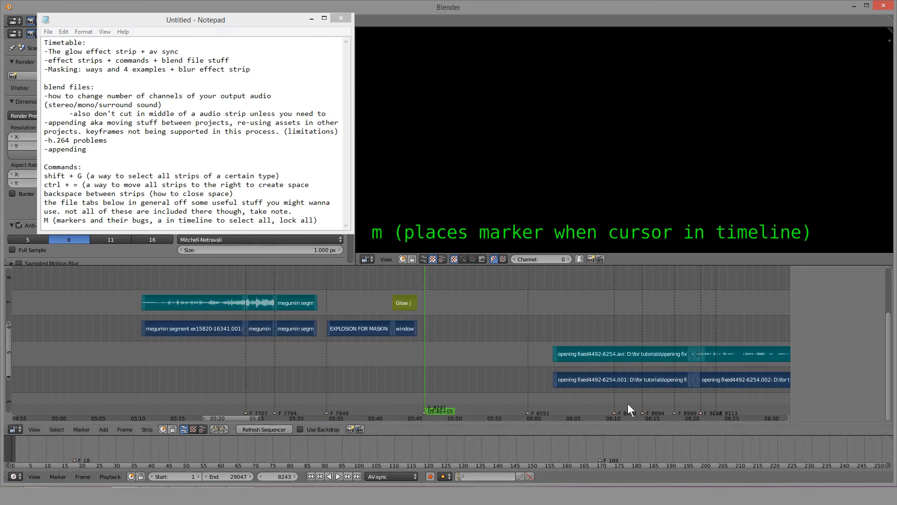
key("a")
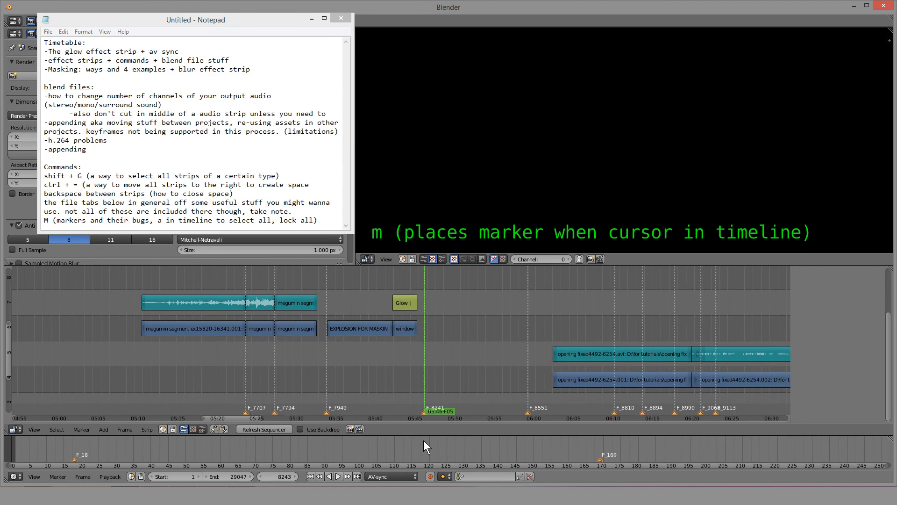
Delete all the selected markers and undo the deletion.
key("x")
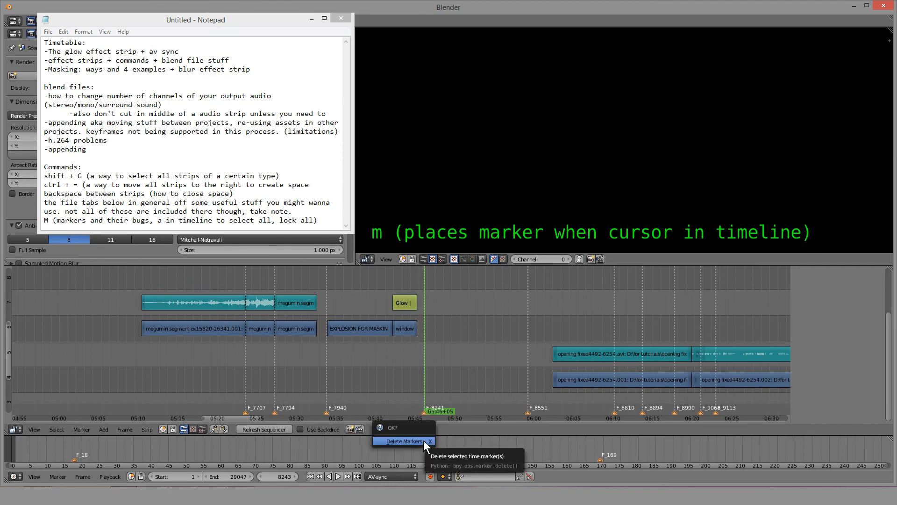
left_click(423, 440)
key("ctrl+z")
Select the EXPLOSION FOR MASKING strip and show its strip properties.
scroll(439, 393, "up", 3)
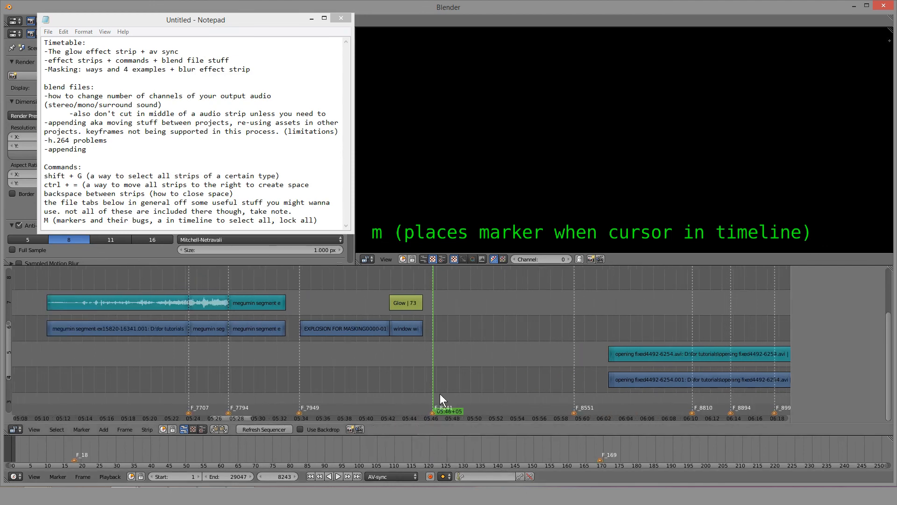
scroll(403, 357, "up", 4)
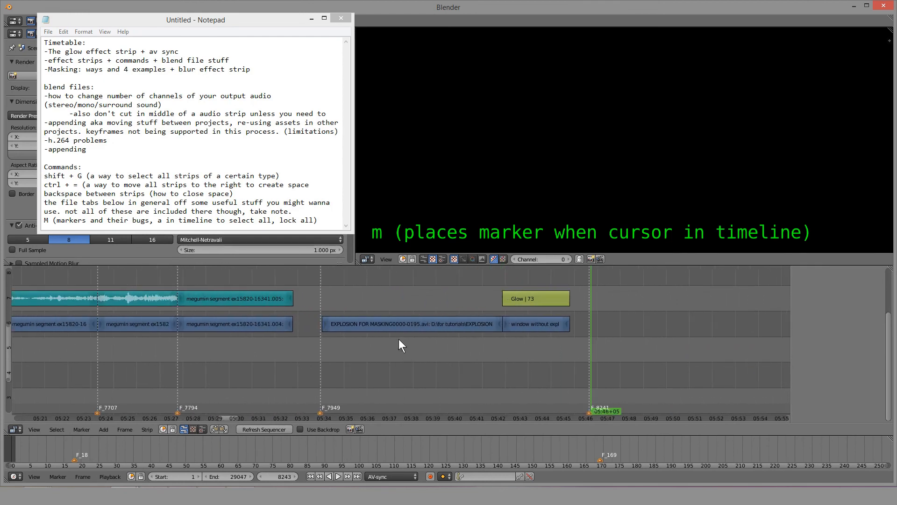
right_click(393, 327)
key("n")
mouse_move(393, 327)
right_mouse_down()
mouse_move(368, 369)
mouse_move(389, 371)
mouse_move(394, 335)
right_mouse_up()
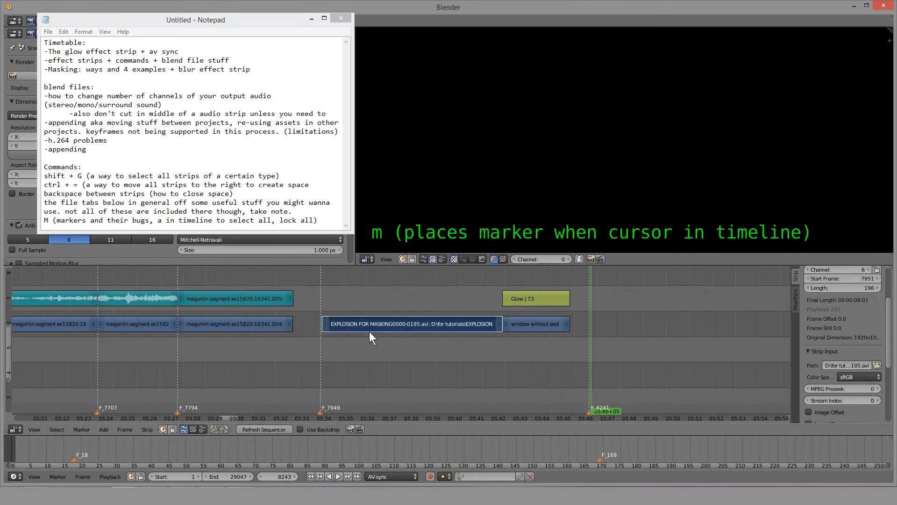
scroll(611, 385, "down", 5)
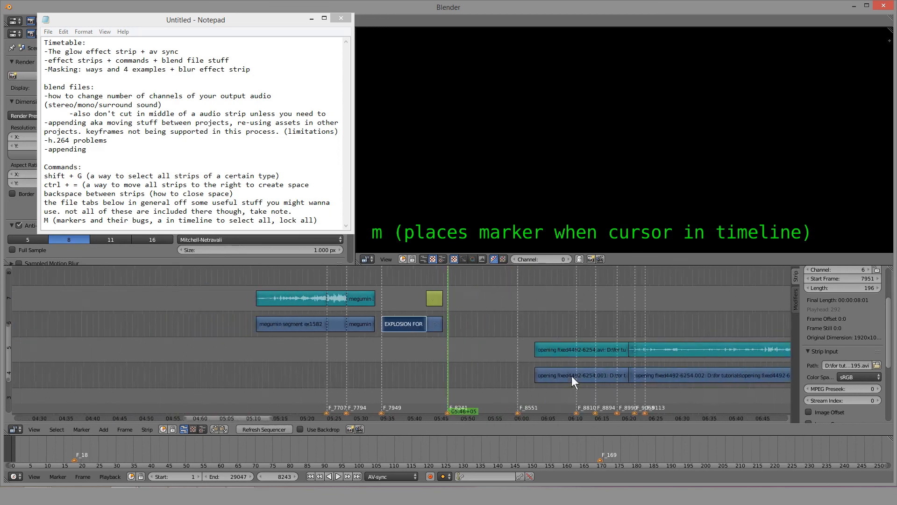
scroll(513, 364, "down", 3)
scroll(458, 396, "up", 1)
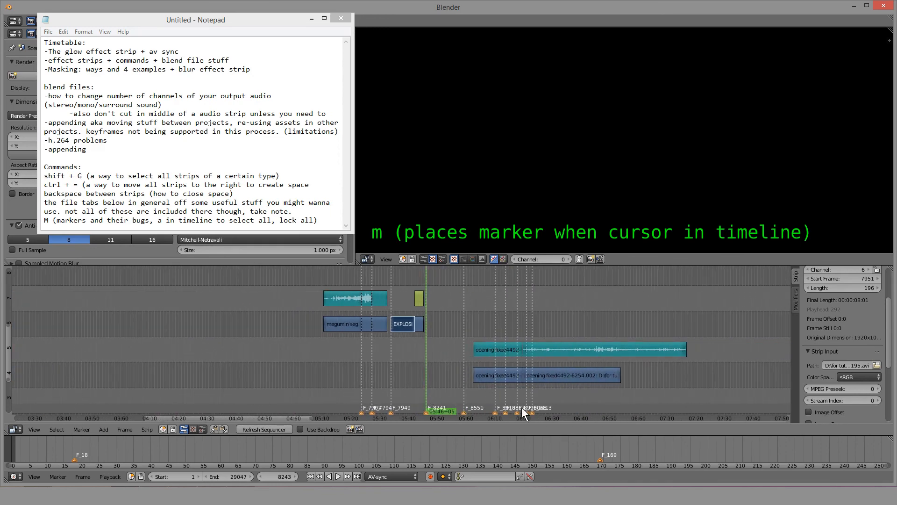
scroll(471, 398, "up", 1)
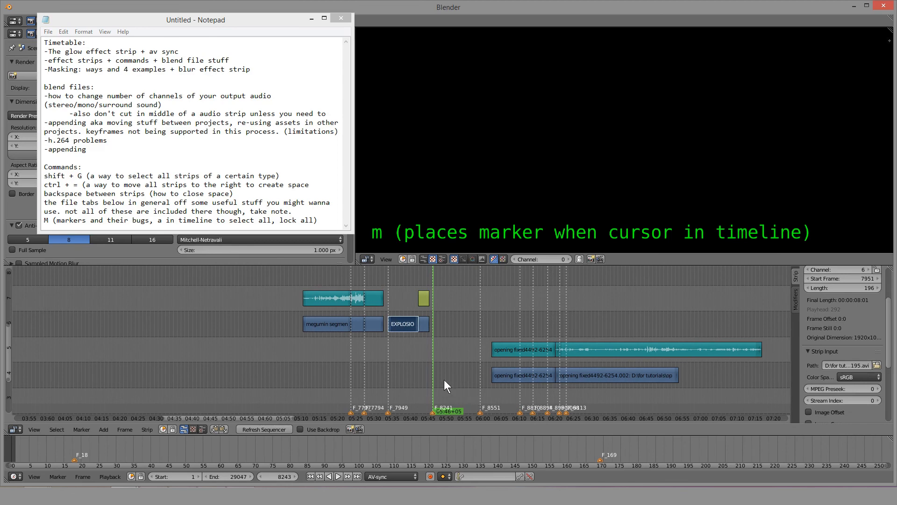
scroll(408, 388, "up", 3)
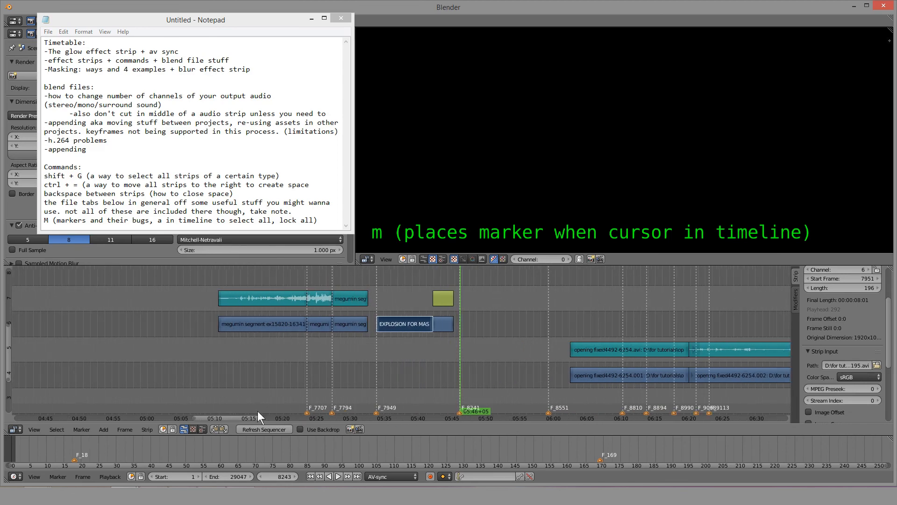
Jump the playhead to the previous marker, at frame 8241.
left_click(78, 428)
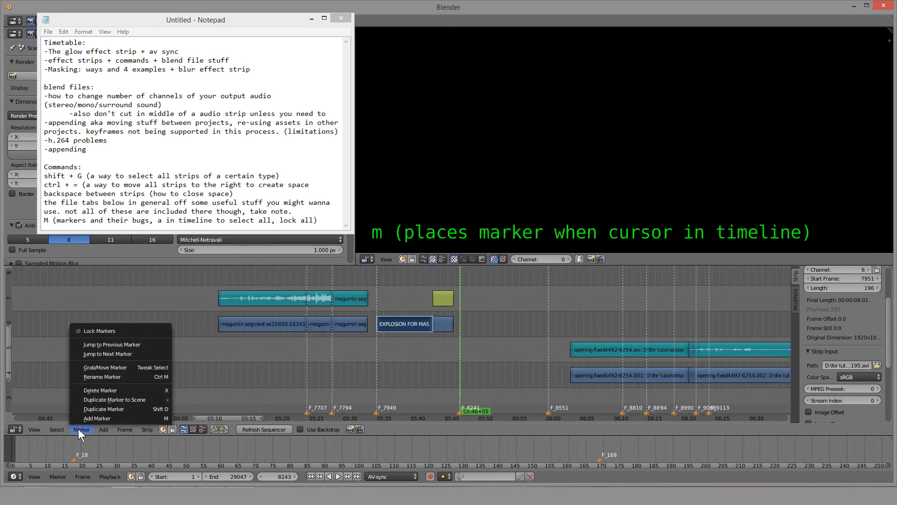
right_click(447, 389)
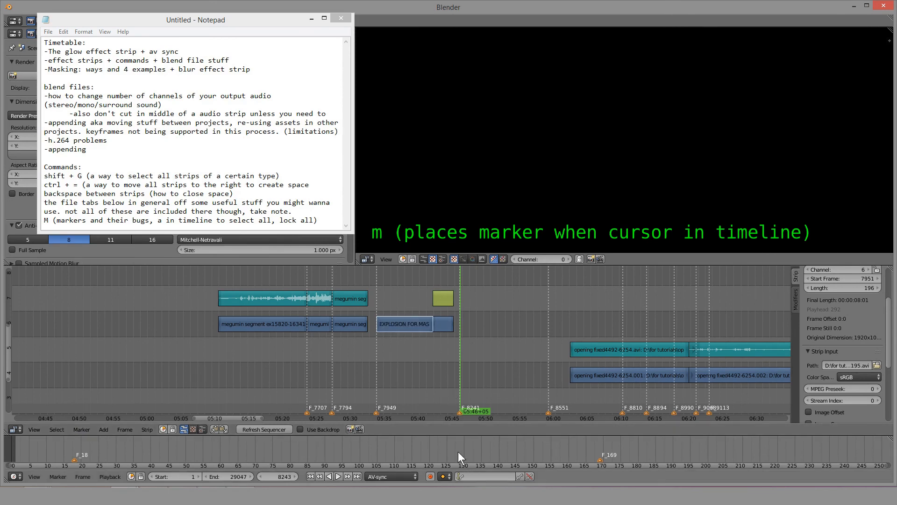
left_click(83, 429)
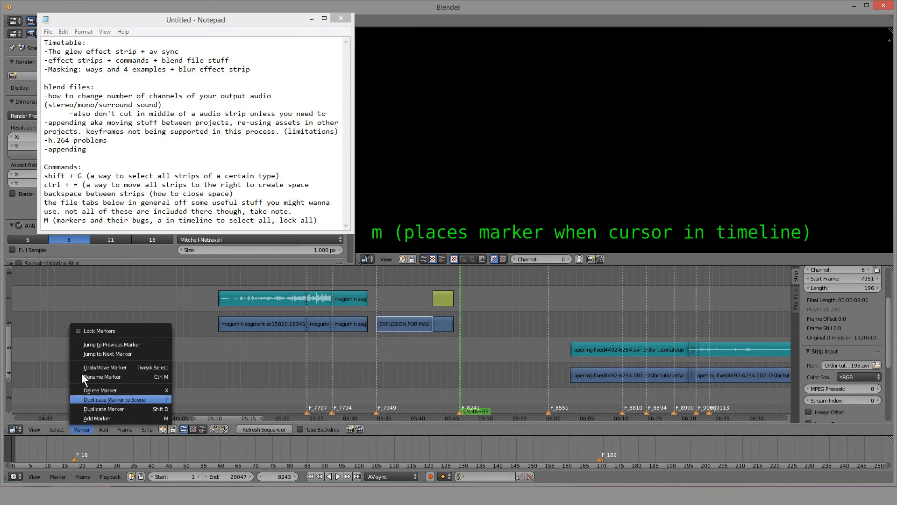
left_click(93, 341)
Lock the sequencer markers against editing.
left_click(83, 428)
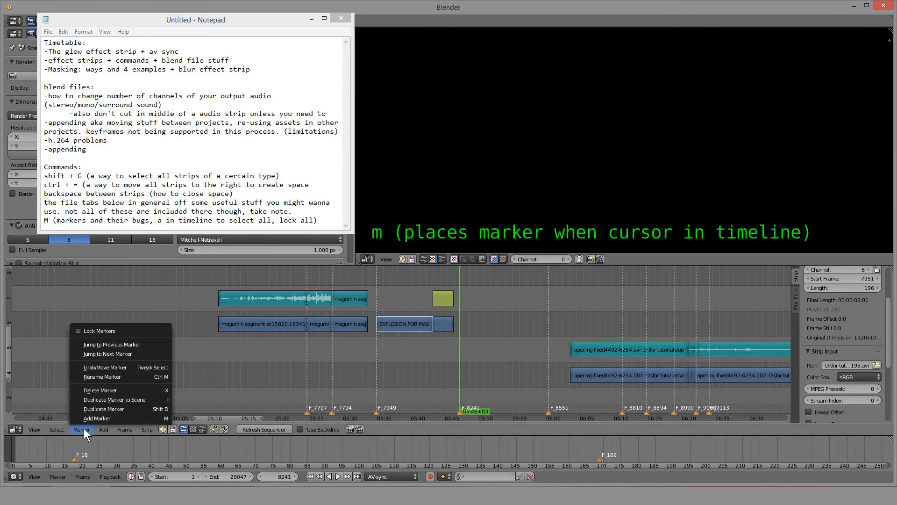
left_click(108, 330)
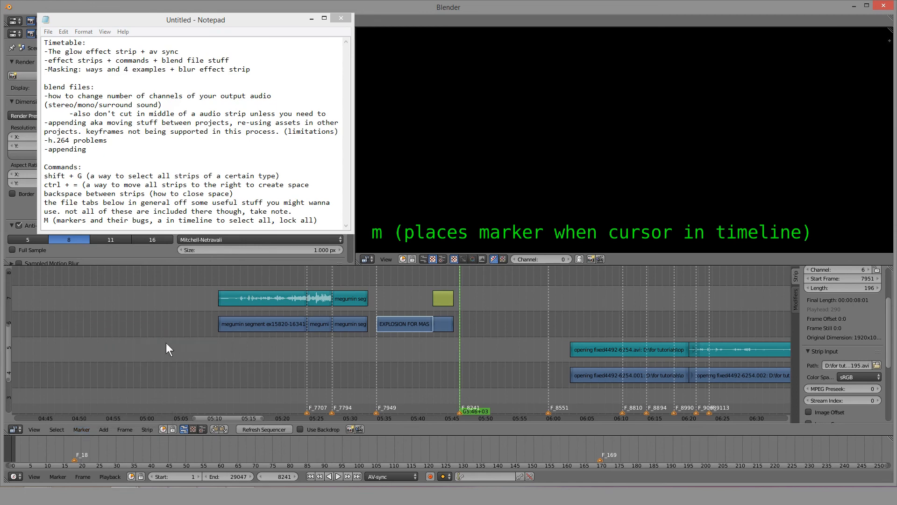
scroll(528, 371, "up", 2)
scroll(416, 362, "up", 2)
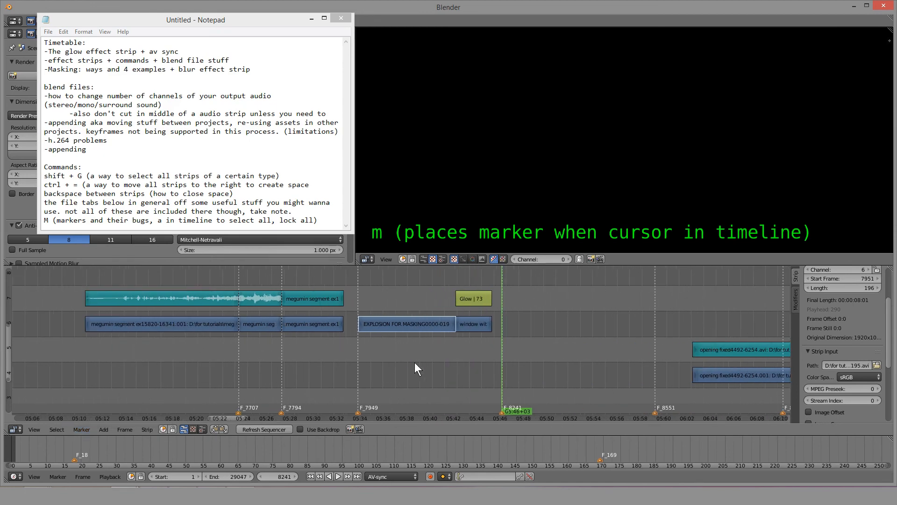
Move the playhead to frame 8323 and highlight the note about the useful file tabs in Notepad.
left_click(380, 360)
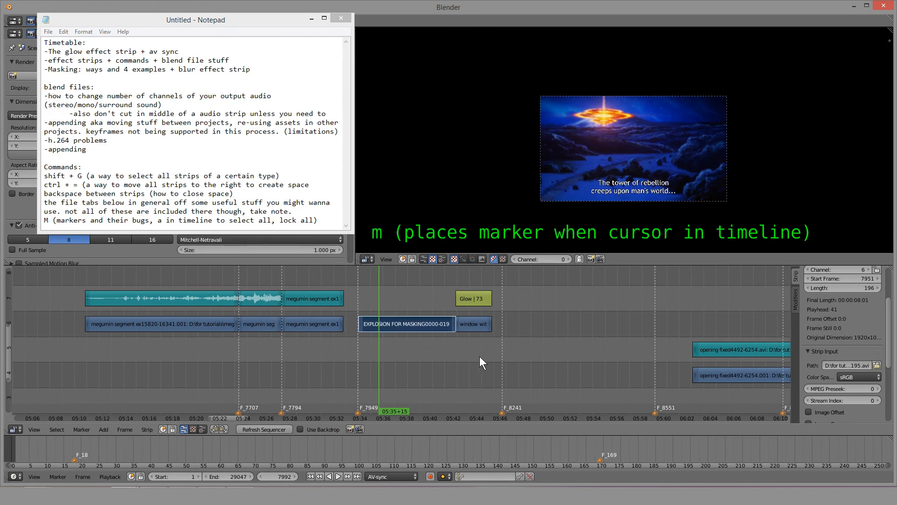
left_click(542, 353)
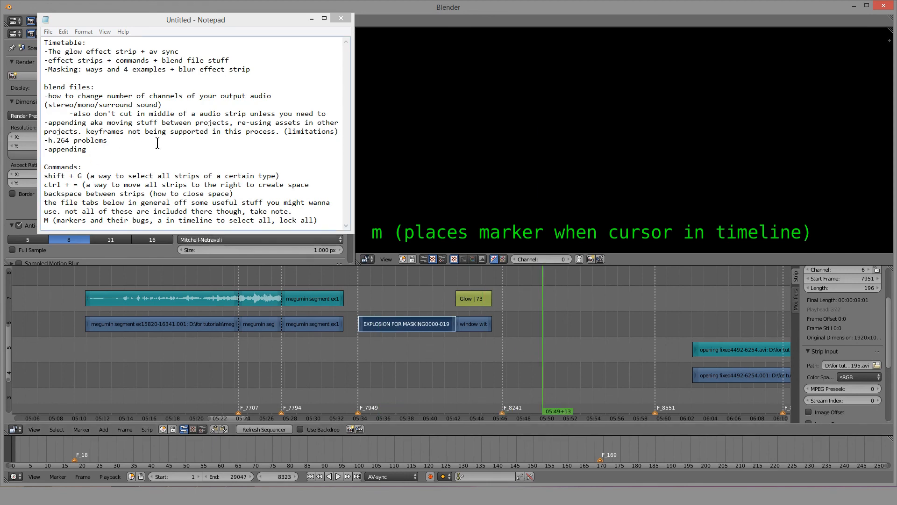
scroll(158, 143, "down", 2)
left_click(183, 182)
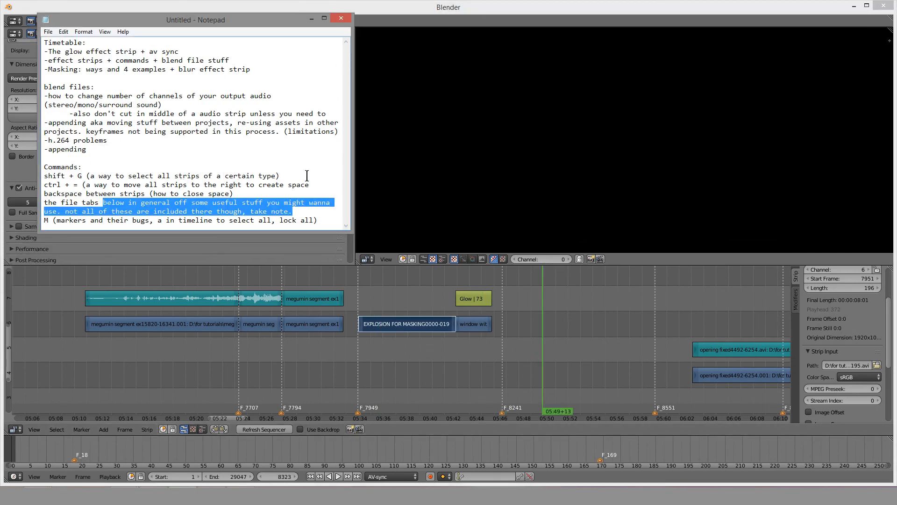
Look through the sequencer's strip, selection, frame and marker commands, moving the Notepad window clear of the list.
left_click(146, 428)
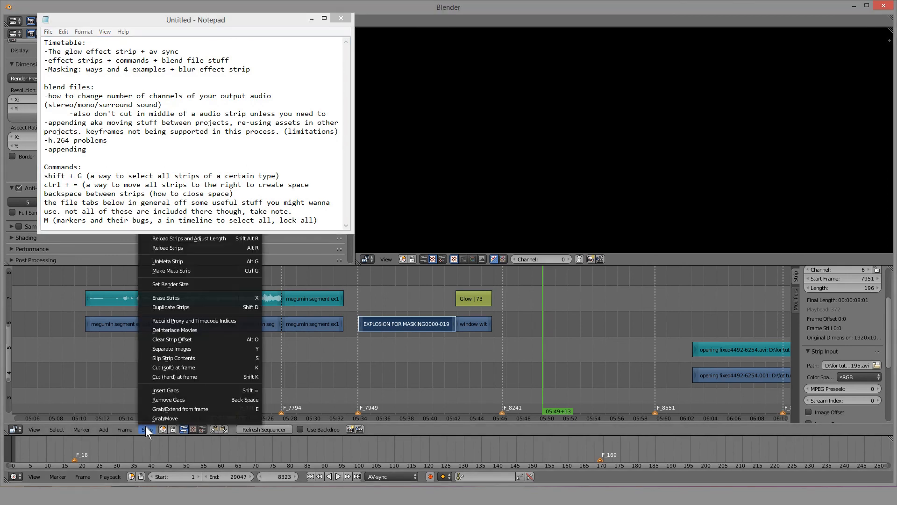
left_click_drag(288, 18, 587, 23)
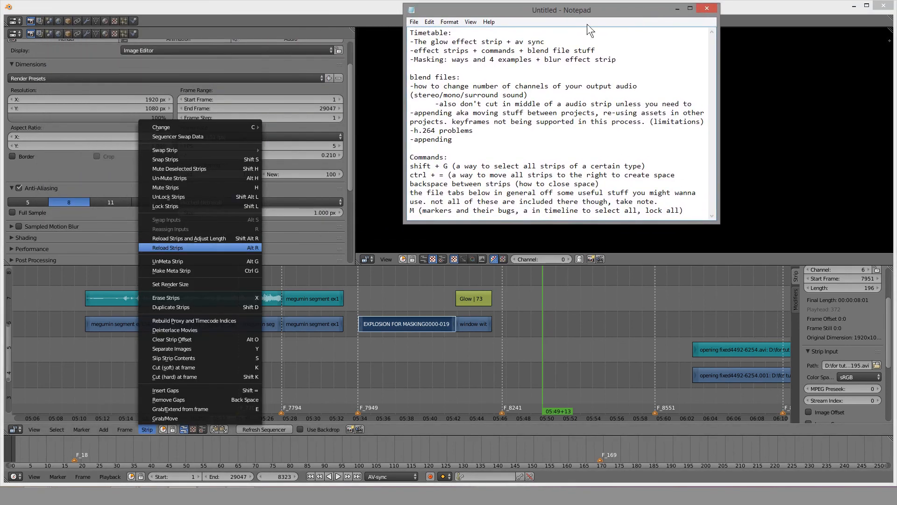
left_click(57, 428)
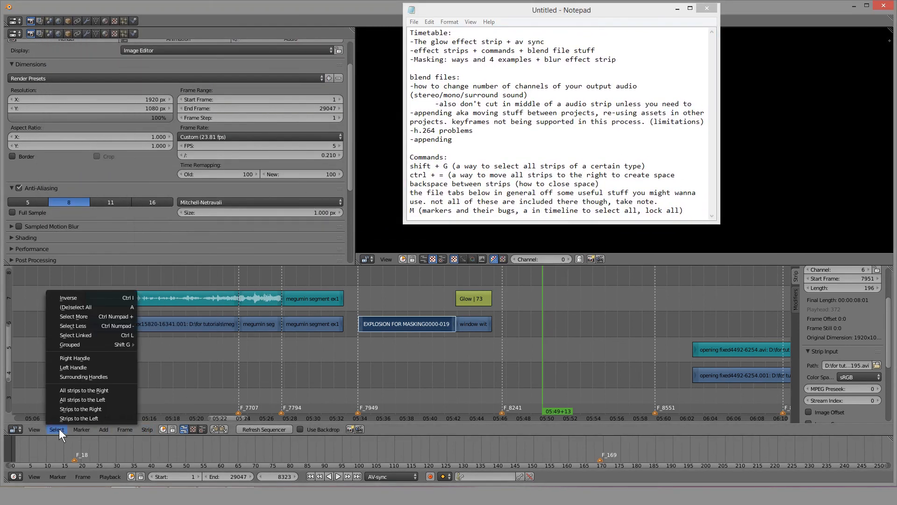
left_click(59, 427)
left_click(125, 426)
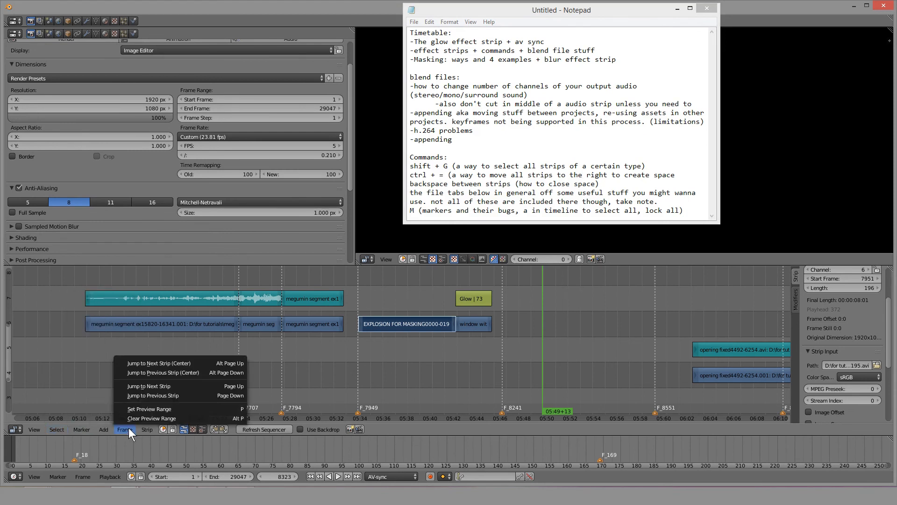
mouse_move(142, 428)
mouse_move(63, 433)
left_click(80, 431)
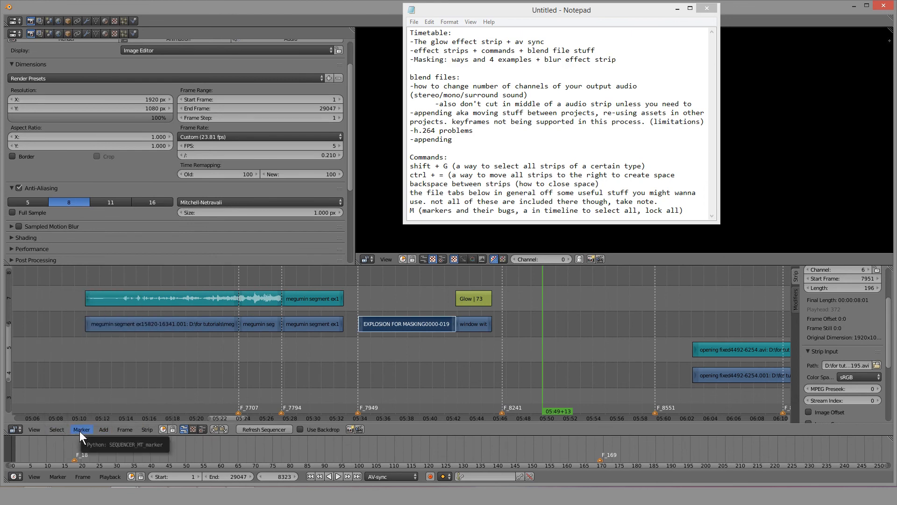
Use Select Grouped by Type to select every strip of the same type as the EXPLOSION FOR MASKING strip.
key("shift+g")
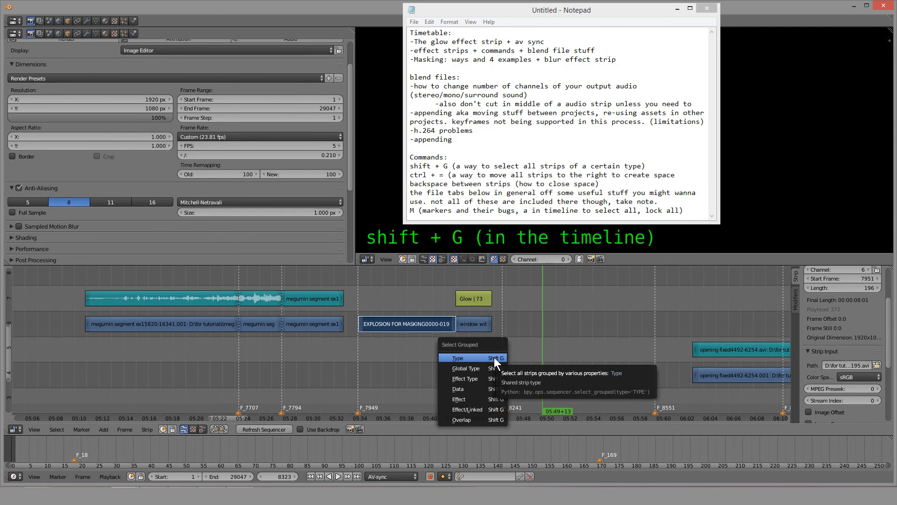
left_click(494, 357)
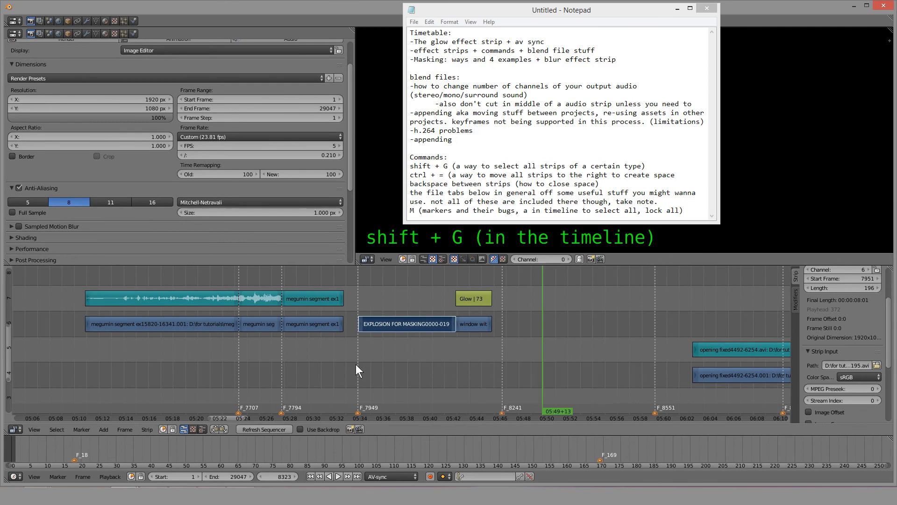
right_click(408, 327)
key("shift+g")
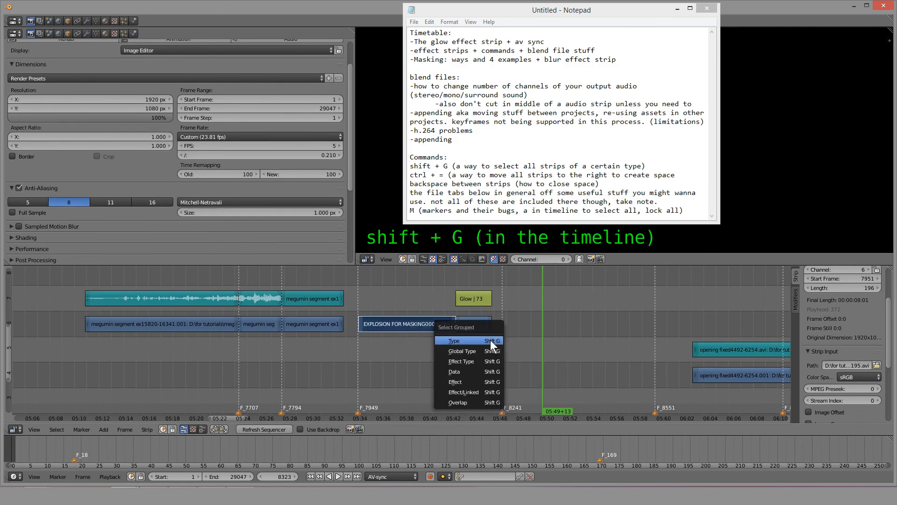
left_click(489, 341)
scroll(467, 336, "down", 20)
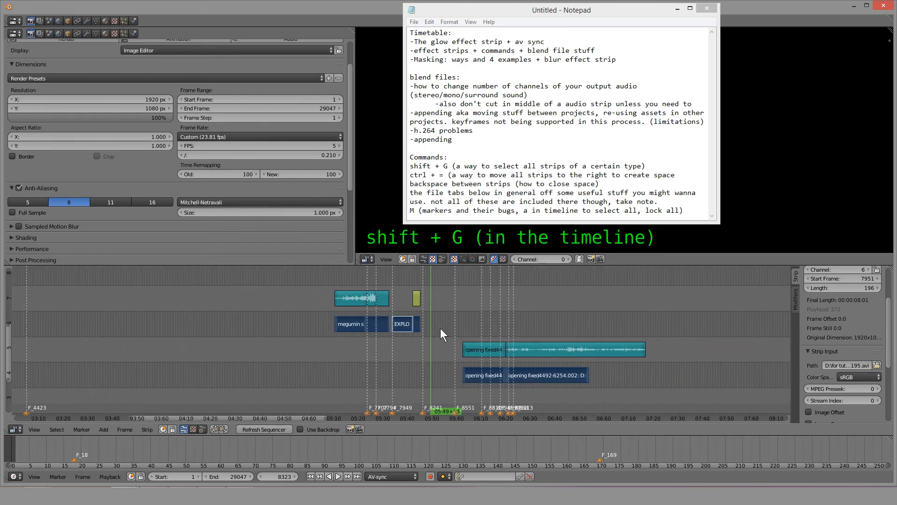
Try to slide all the selected movie strips along the timeline.
key("g")
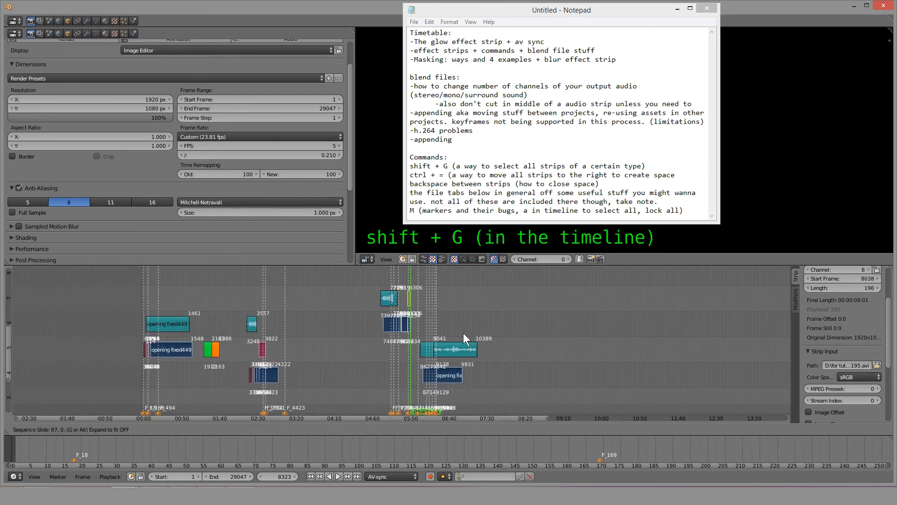
left_click(389, 345)
scroll(394, 329, "up", 8)
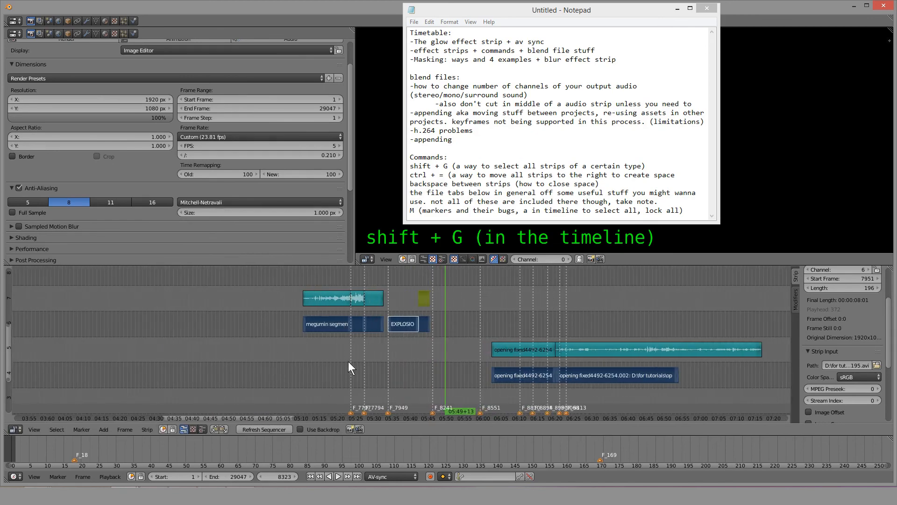
Deselect all strips and select the first, shorter opening audio strip in channel 5.
key("a")
middle_click_drag(577, 359, 454, 359)
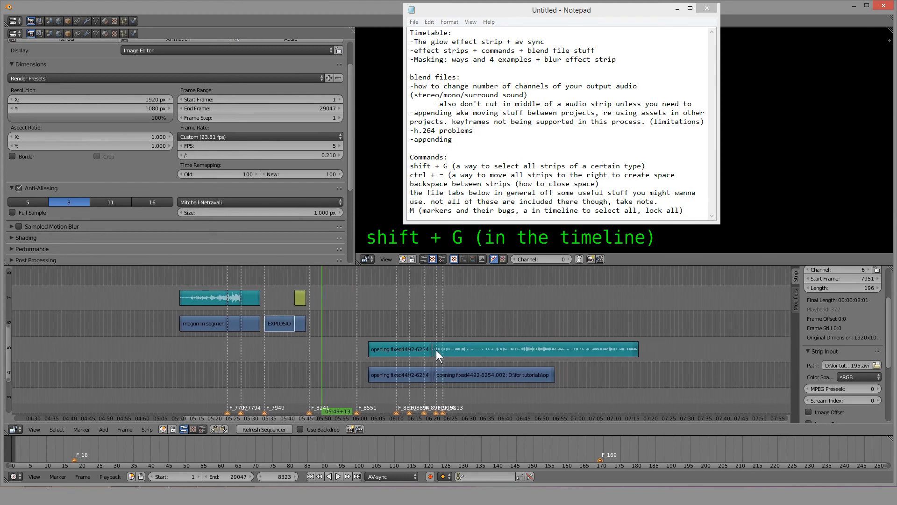
right_click(391, 350)
scroll(391, 324, "down", 5)
scroll(393, 321, "up", 1)
scroll(394, 322, "up", 1)
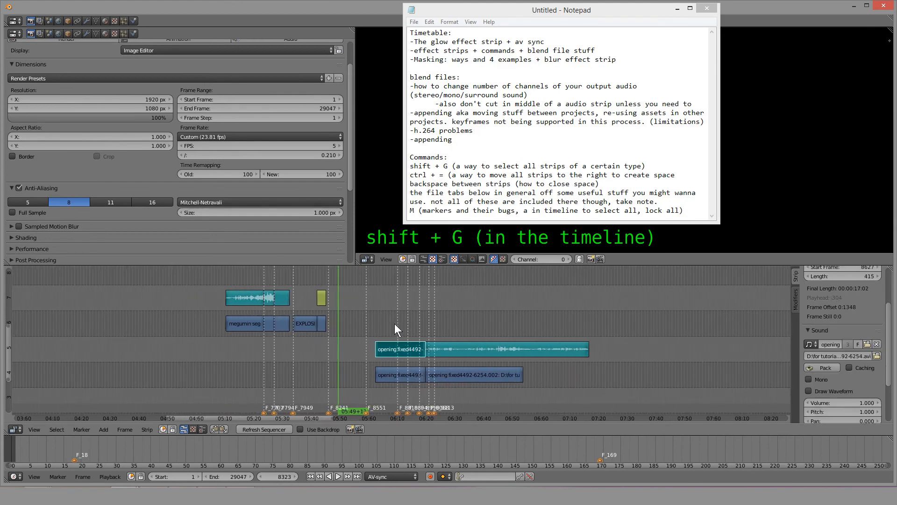
scroll(404, 341, "down", 5)
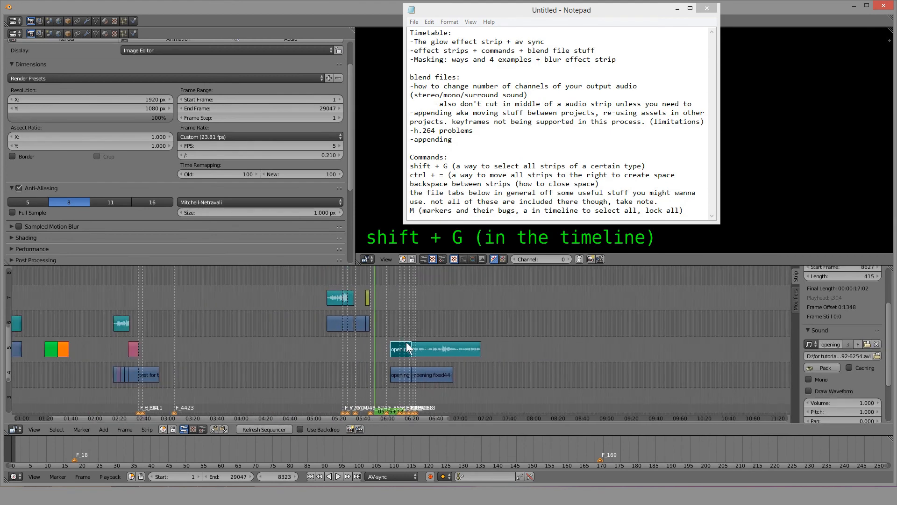
Alternate the selection between the two adjoining opening audio strips, ending on the longer second one.
right_click(442, 343)
scroll(426, 360, "up", 4)
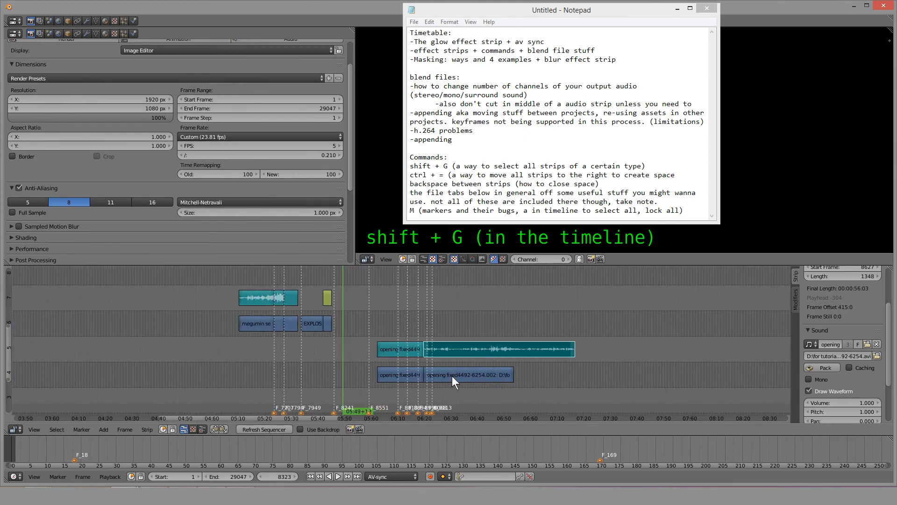
right_click(404, 349)
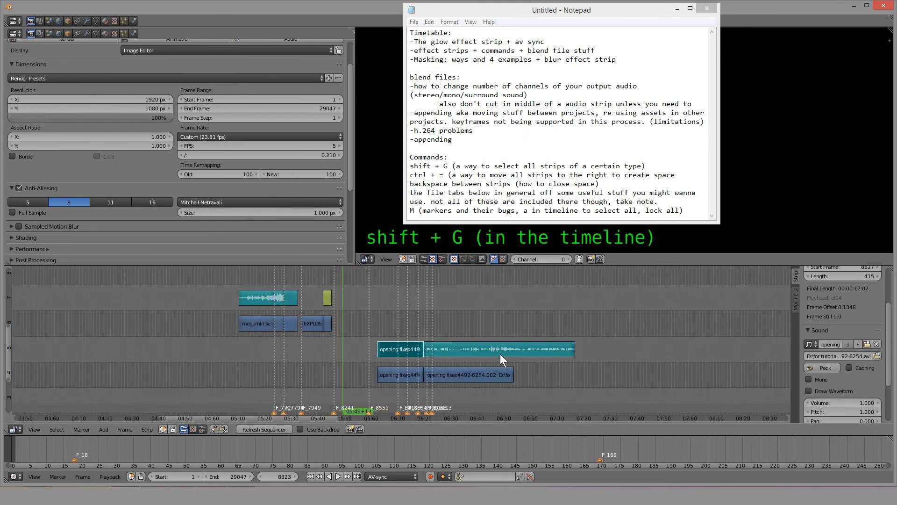
right_click(500, 354)
Move the playhead to frame 9923, past the end of the opening video strips but within the longer audio strip.
left_click_drag(475, 328, 512, 327)
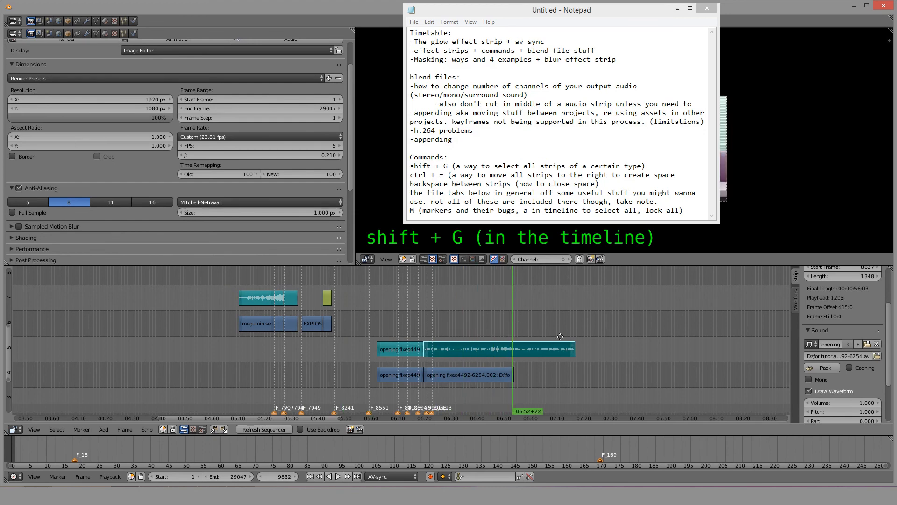
middle_click_drag(560, 337, 396, 317)
scroll(396, 318, "up", 3)
left_click_drag(333, 319, 350, 327)
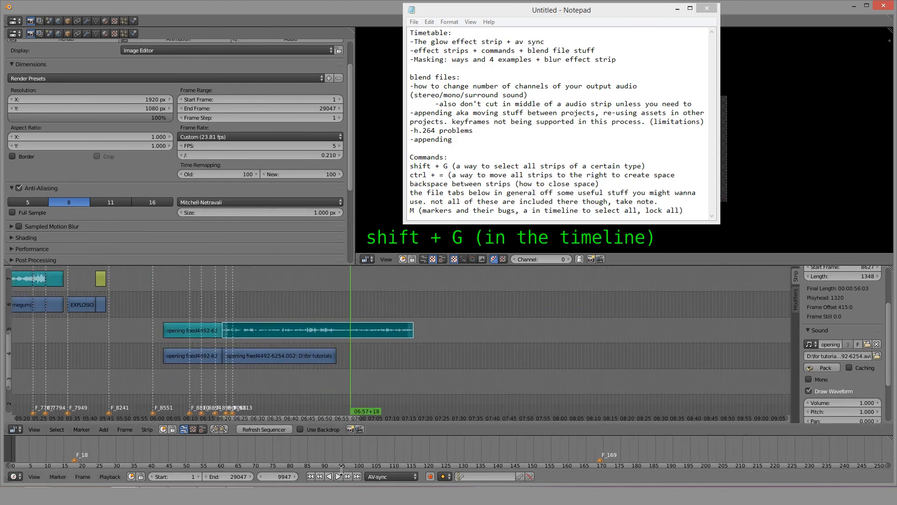
middle_click_drag(419, 364, 348, 343)
scroll(521, 372, "up", 6)
left_click(326, 341)
scroll(534, 353, "down", 5)
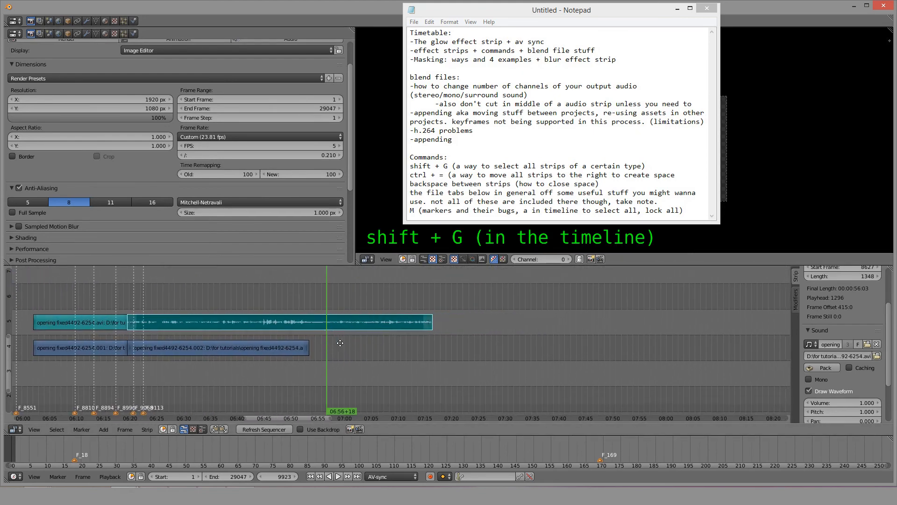
scroll(534, 346, "down", 5)
scroll(434, 340, "up", 4)
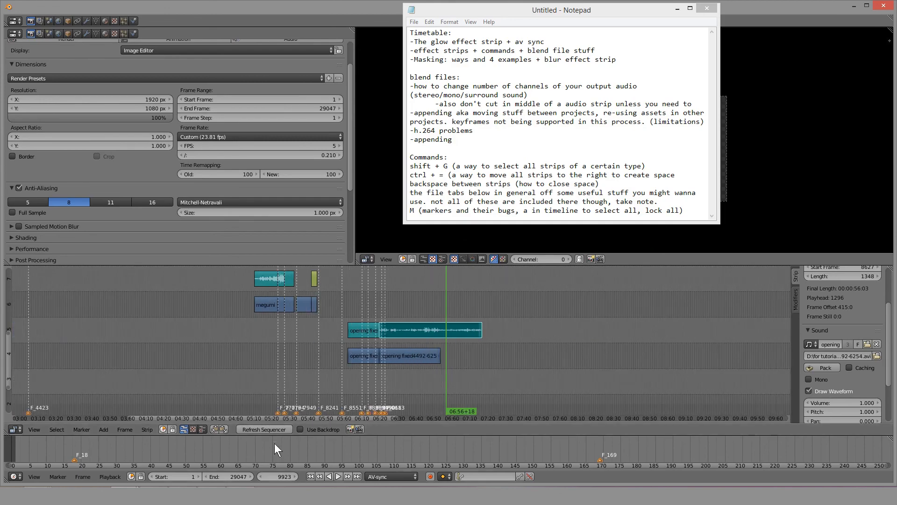
Glance at the waveform in the audio editor, and play the megumin segment in the sequencer, stopping at frame 7586.
left_click(155, 495)
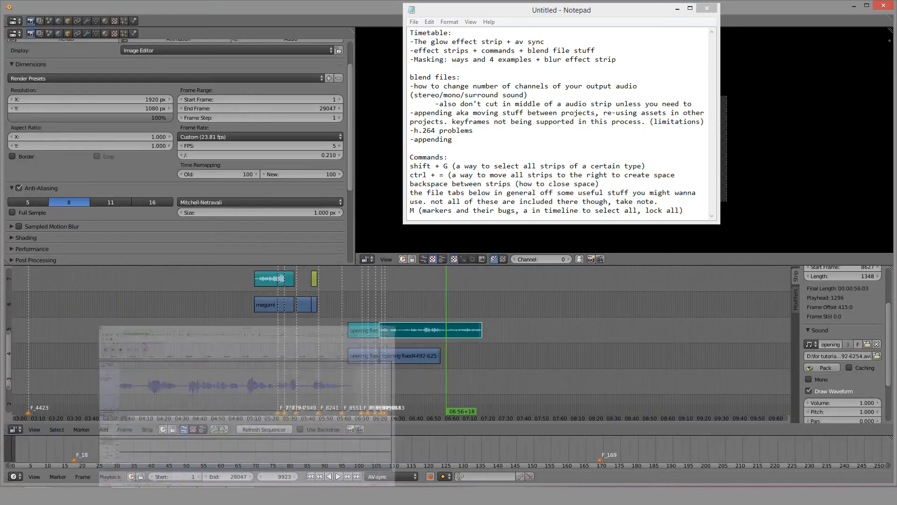
left_click(177, 359)
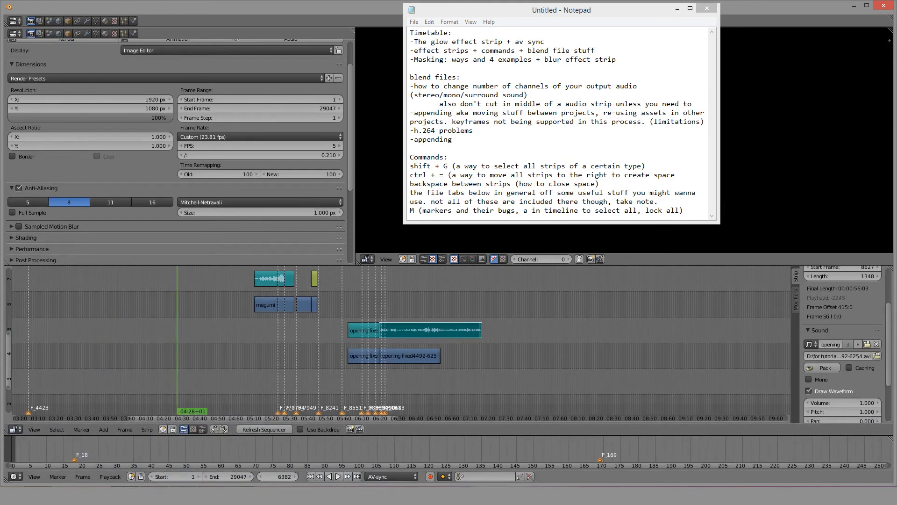
left_click(337, 476)
left_click(266, 332)
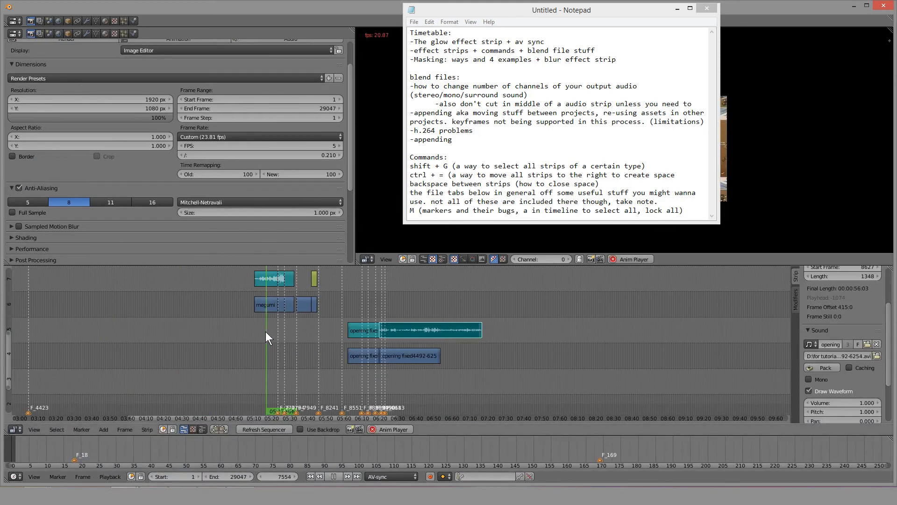
left_click(333, 475)
Select the first megumin segment audio strip in channel 7 and move the playhead to frame 7691 near its end.
scroll(247, 343, "up", 7)
middle_click_drag(202, 317, 396, 344)
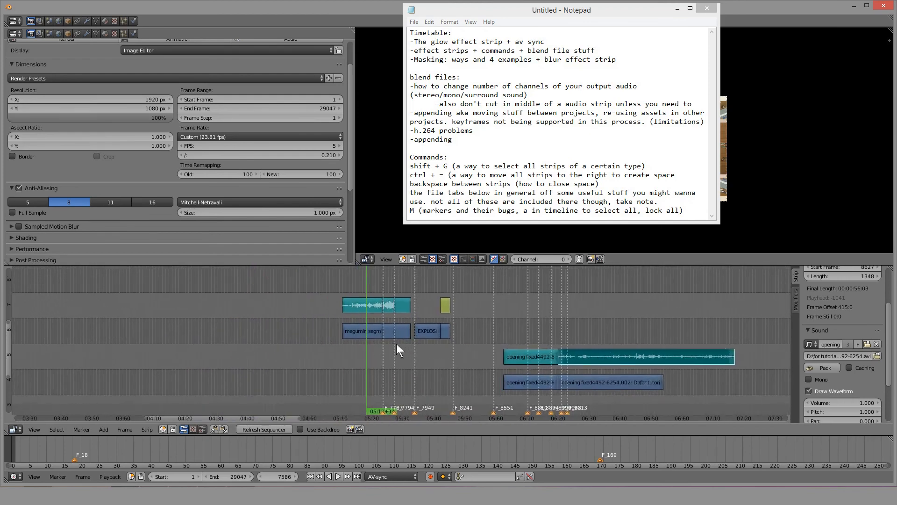
scroll(396, 344, "up", 3)
scroll(359, 334, "up", 4)
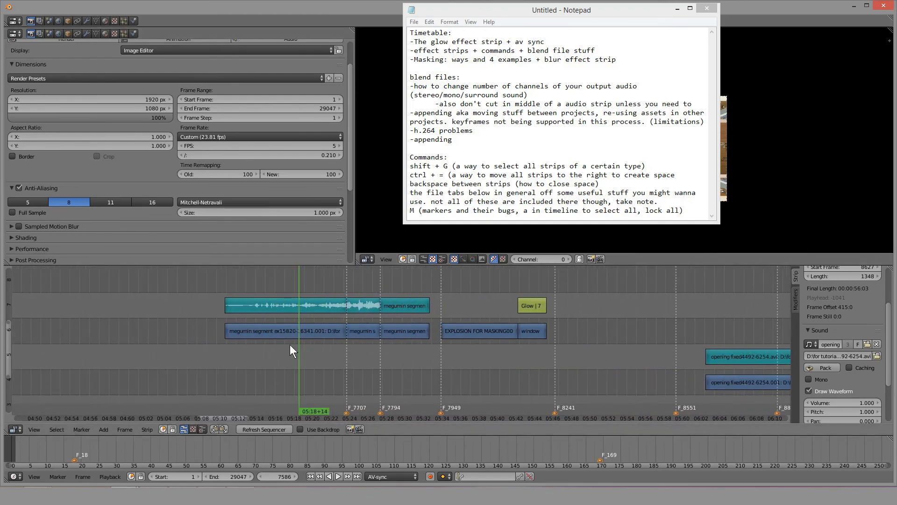
mouse_move(289, 351)
left_mouse_down()
mouse_move(314, 353)
mouse_move(278, 355)
left_mouse_up()
right_click(326, 309)
scroll(330, 316, "down", 3)
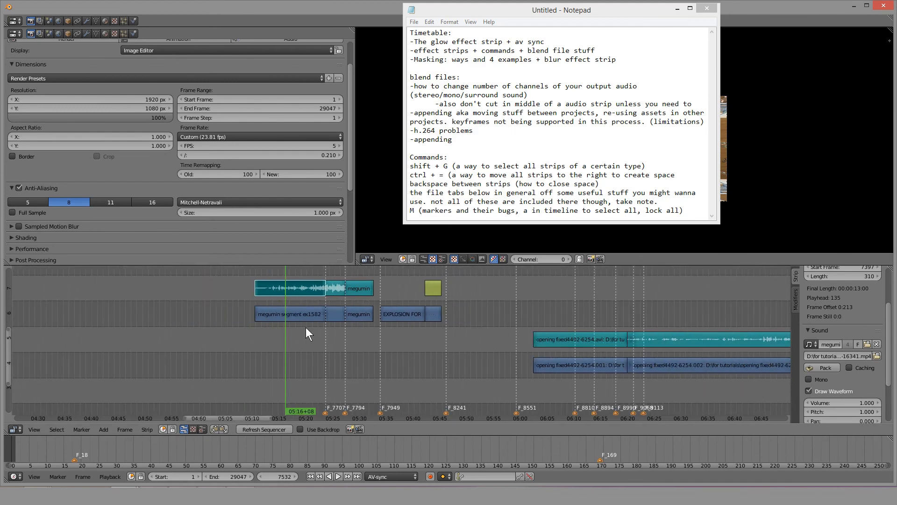
left_click_drag(305, 327, 322, 349)
scroll(356, 329, "down", 3)
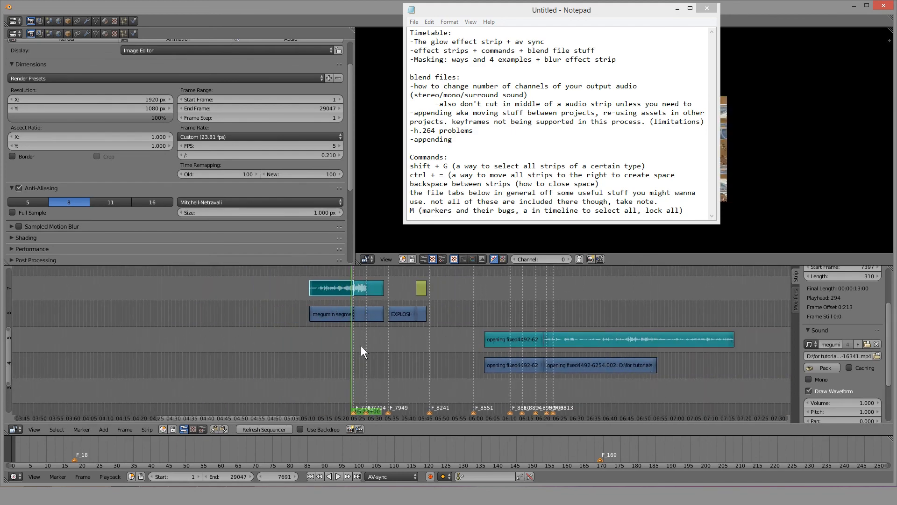
Select the first megumin segment video strip and extend the selection to all strips of the same type.
key("shift+g")
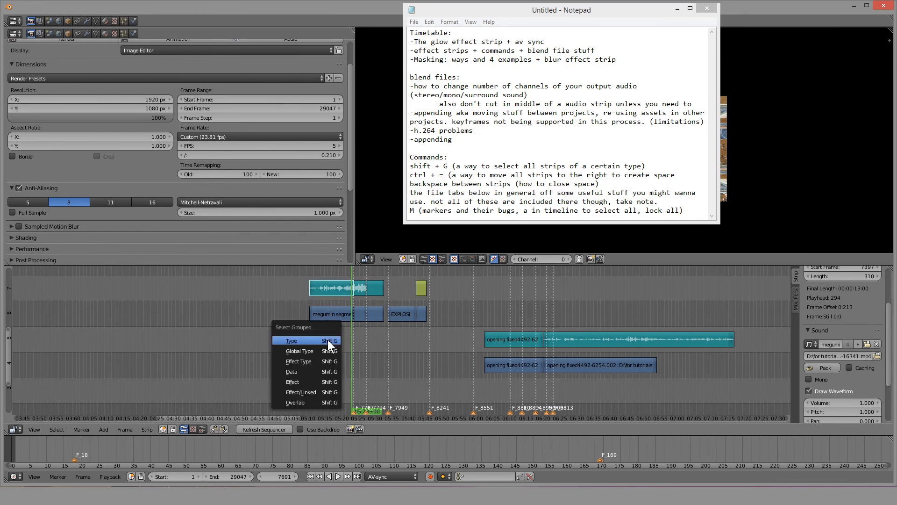
right_click(341, 321)
key("shift+g")
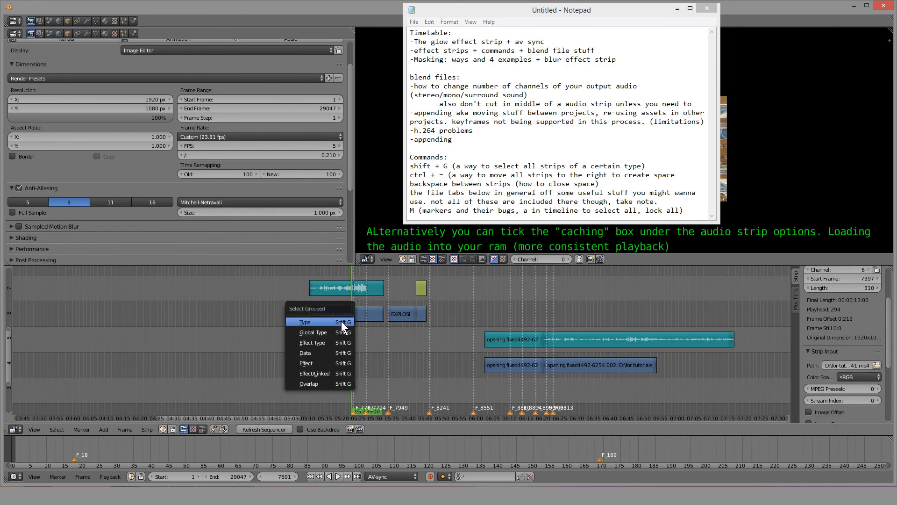
left_click(342, 321)
scroll(416, 343, "down", 1)
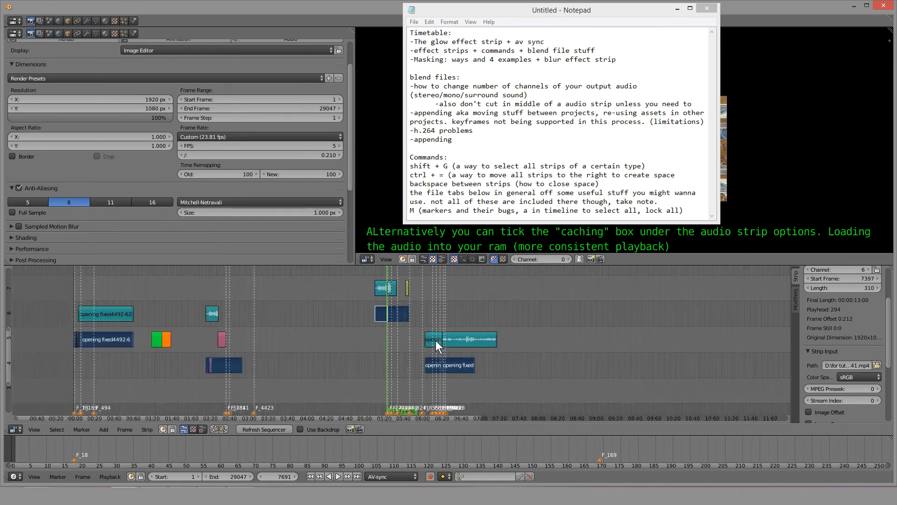
scroll(375, 331, "up", 2)
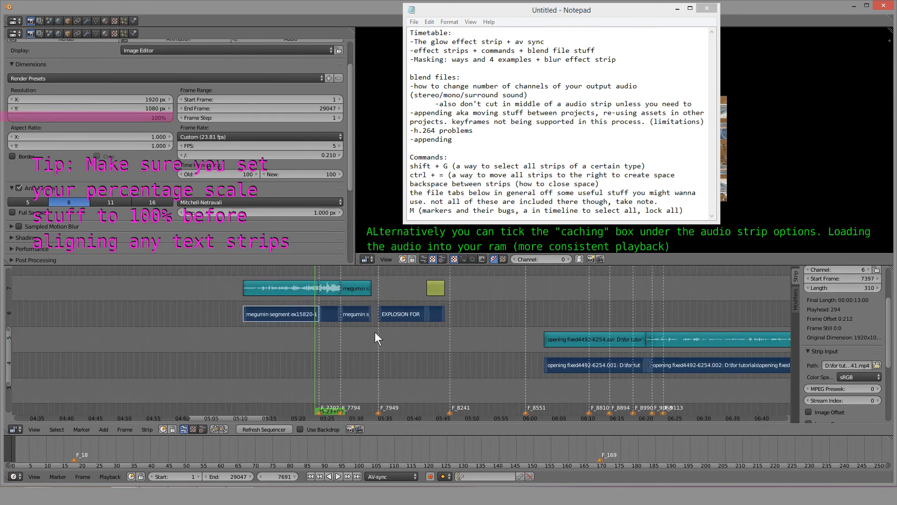
Delete all the selected movie strips and place the playhead at frame 7668.
key("x")
left_click(372, 332)
left_click(329, 343)
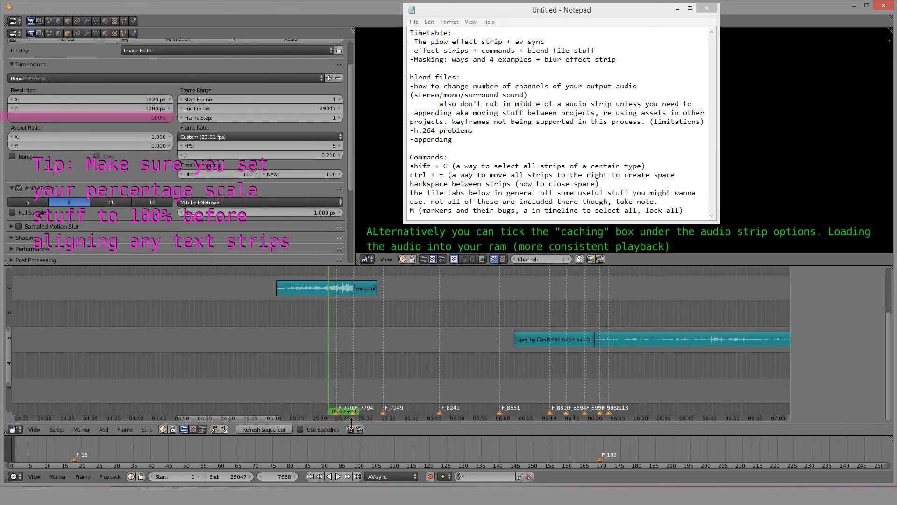
Play the sequence from frame 7668, jump ahead into the opening audio strip and stop playback at frame 8860.
left_click(339, 476)
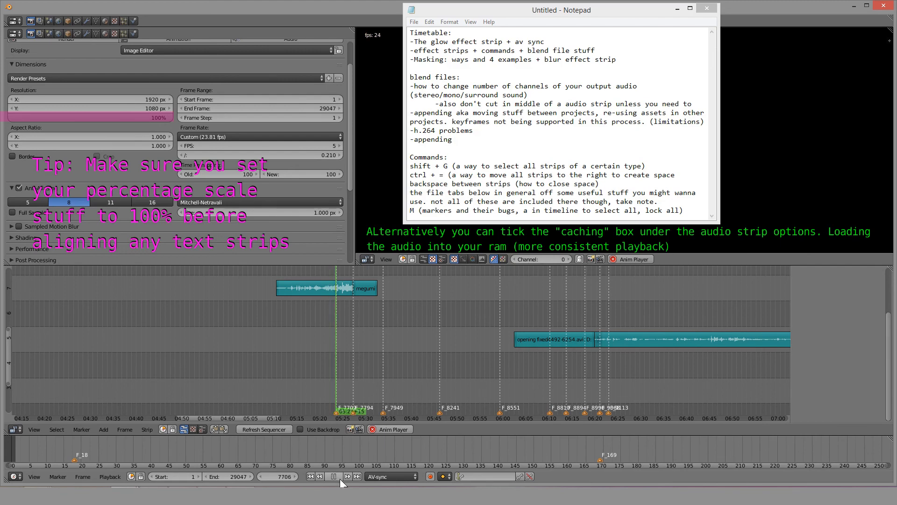
left_click(550, 362)
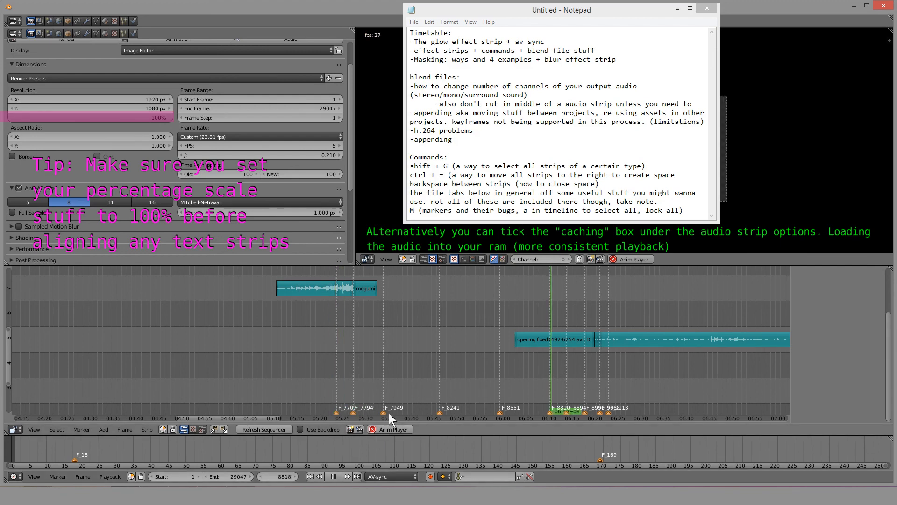
left_click(335, 476)
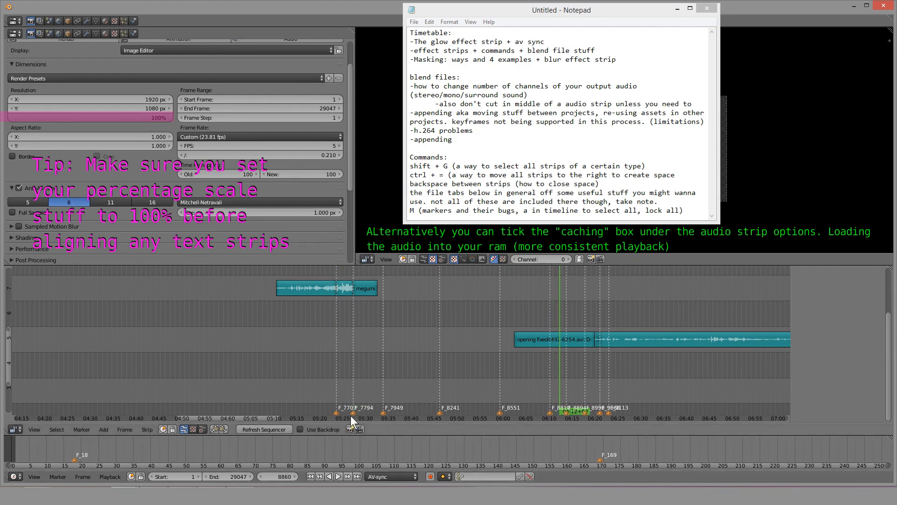
middle_click_drag(413, 330, 366, 328)
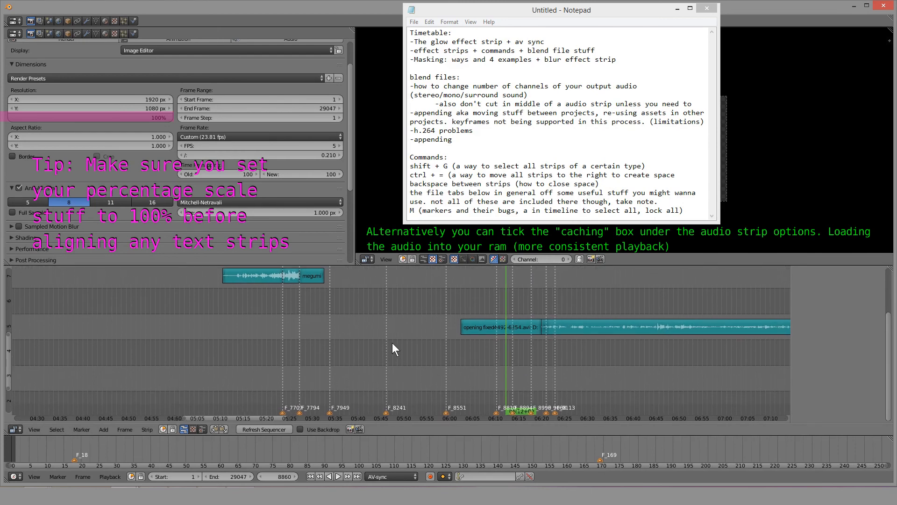
Undo the deletion of the movie strips and the same-type selection before it.
key("ctrl+z")
key("ctrl+z")
key("ctrl+z")
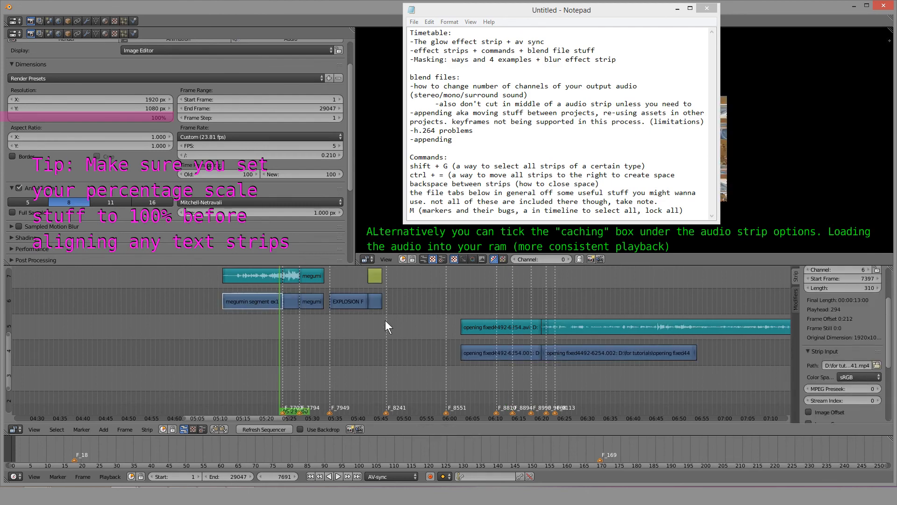
Move the notes window off the preview and play the EXPLOSION strip from frame 7967, stopping shortly after.
left_click_drag(652, 9, 151, 265)
left_click(334, 338)
scroll(377, 310, "left", 2, "ctrl")
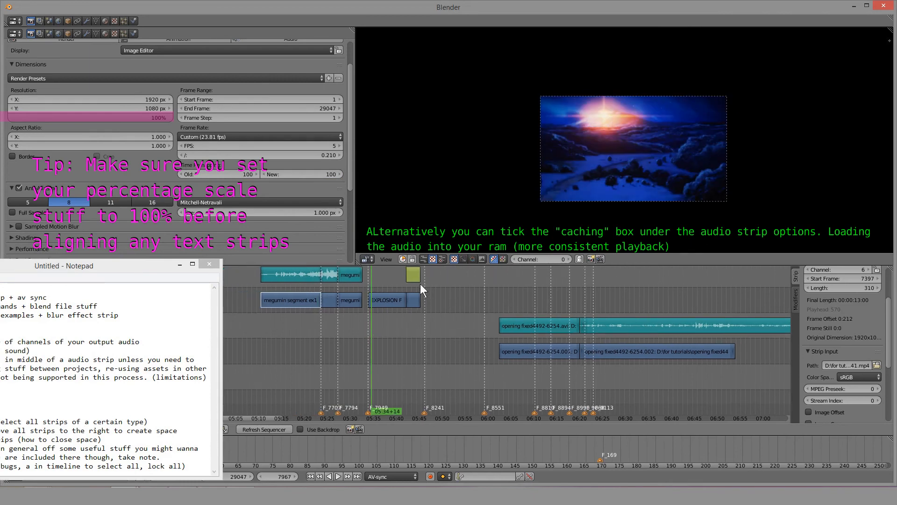
left_click(340, 473)
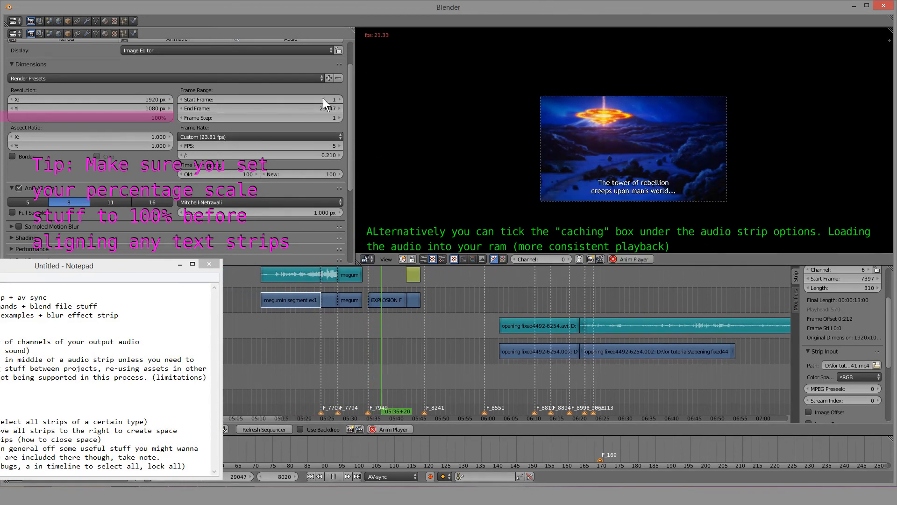
left_click(334, 476)
Scrub the megumin segment back to frame 7690 and move the notes window over the render properties.
scroll(341, 341, "up", 4)
left_click(259, 331)
middle_click_drag(259, 331, 464, 333)
left_click_drag(437, 334, 409, 335)
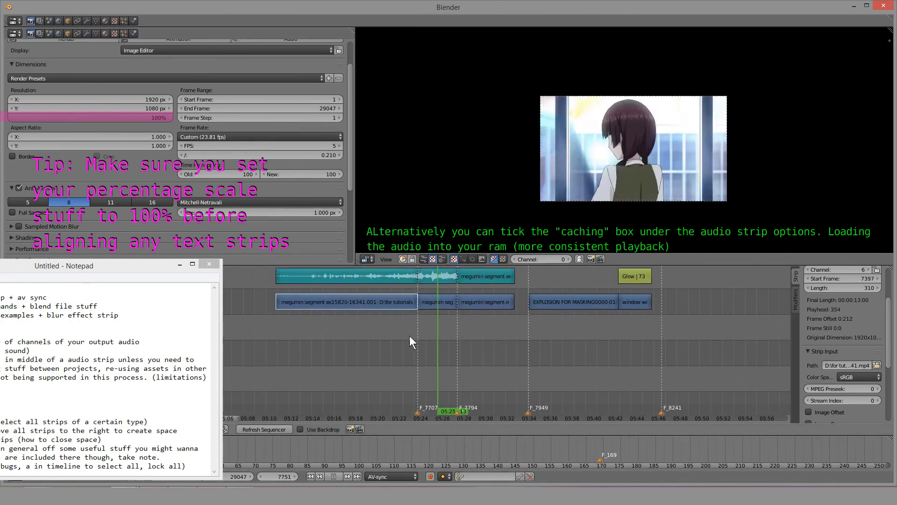
left_click(116, 270)
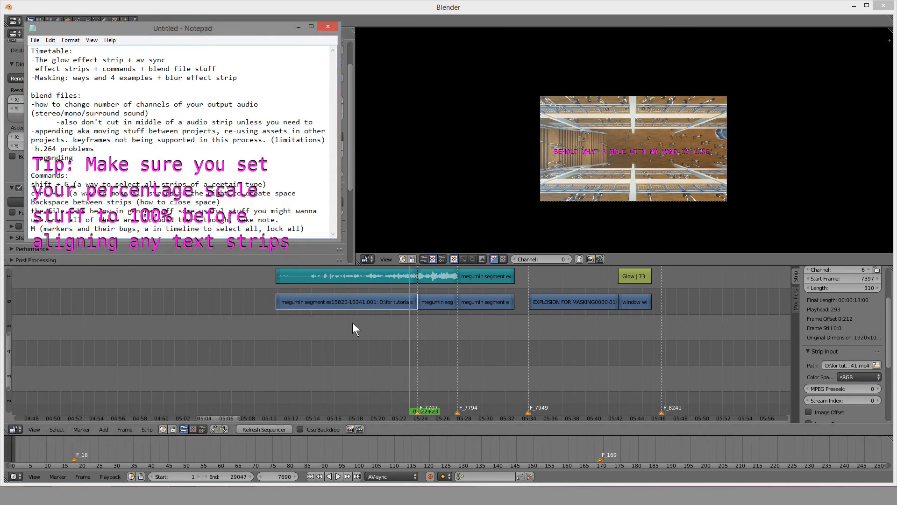
Duplicate the first megumin audio strip and place the copy in channel 8 starting at frame 7211.
middle_click_drag(361, 294, 384, 351)
scroll(384, 345, "up", 2)
right_click(385, 341)
key("shift+d")
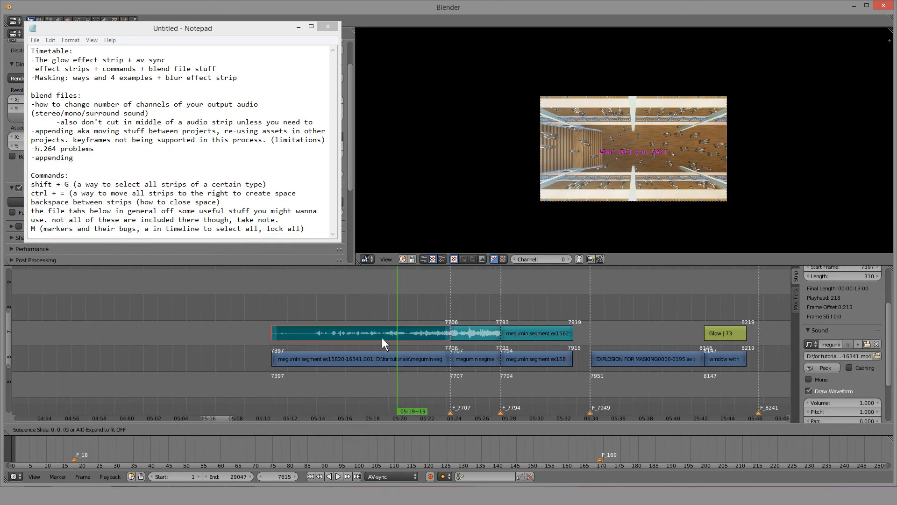
left_click(276, 309)
middle_click_drag(277, 310, 322, 371)
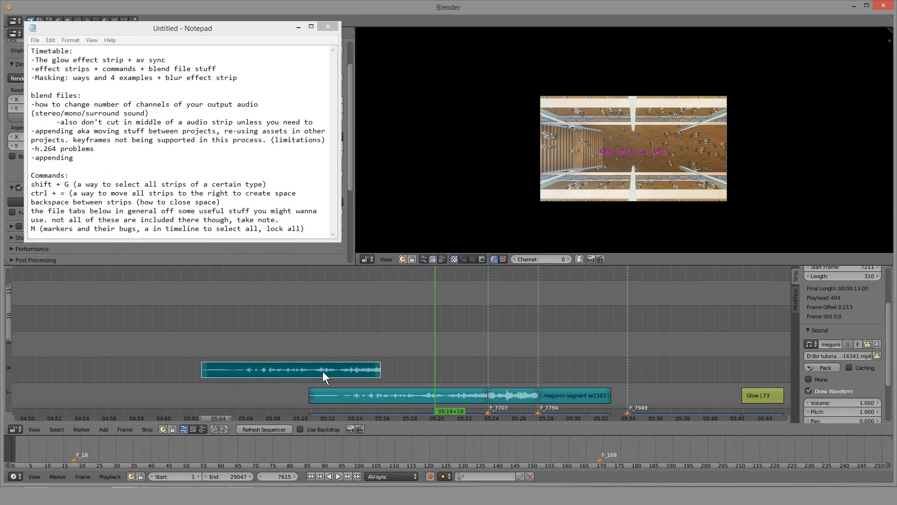
Duplicate the audio copy three more times, staggering the copies in channels 12, 10 and 9 at frames 7285, 7440 and 7551.
key("shift+d")
left_click(454, 313)
key("shift+d")
left_click(364, 268)
key("shift+d")
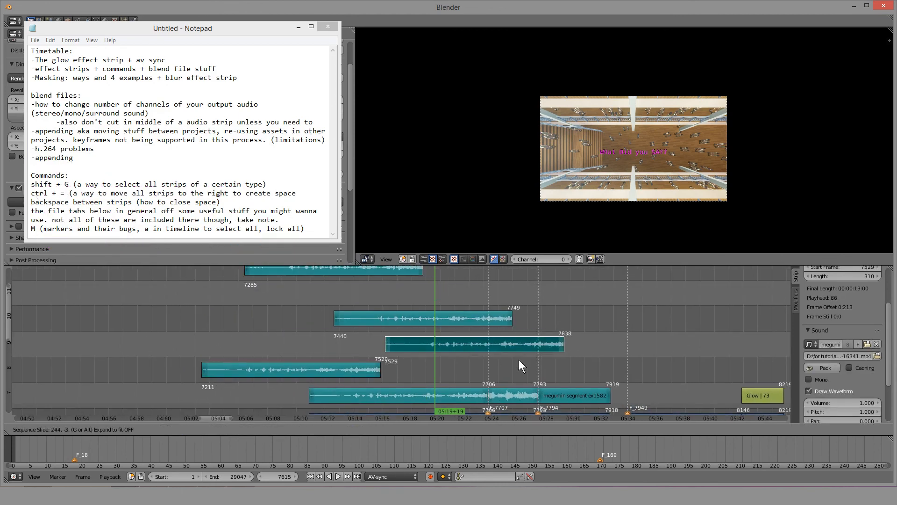
left_click(516, 344)
Scrub and briefly play the overlapping audio strips, stopping the playhead at frame 7531.
middle_click_drag(469, 364, 479, 338)
scroll(400, 351, "up", 8)
left_click_drag(234, 392, 597, 367)
key("alt+a")
key("Escape")
Move the audio copy in channel 12 down to channel 11 and the copy in channel 8 up to channel 9.
right_click(317, 300)
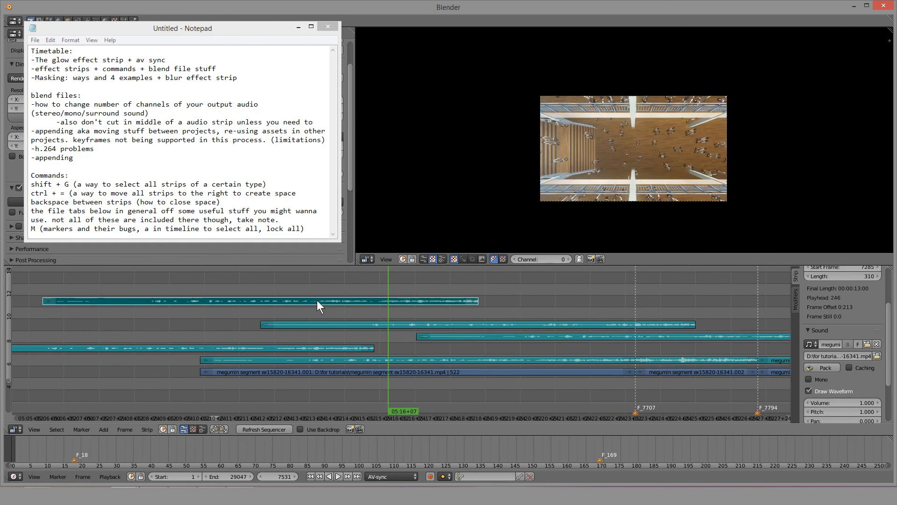
key("g")
key("y")
left_click(311, 316)
scroll(435, 344, "down", 5)
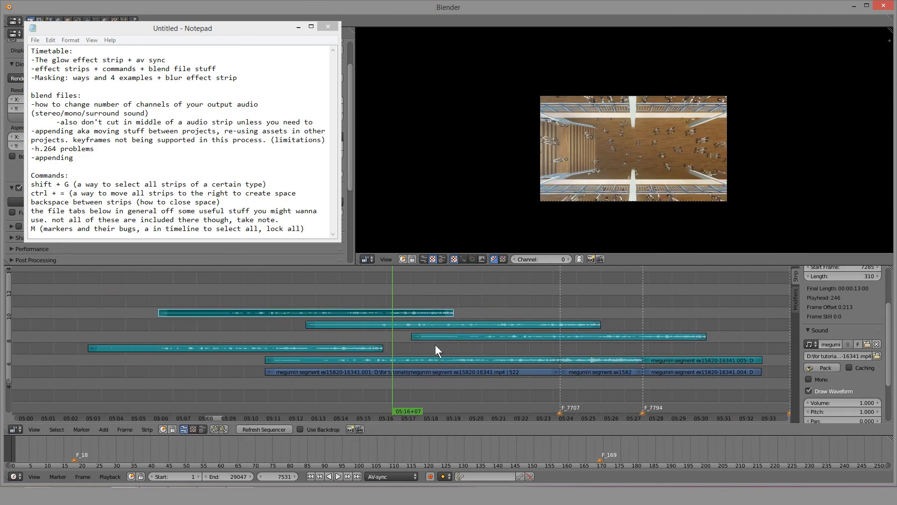
right_click(339, 349)
key("g")
left_click(340, 341)
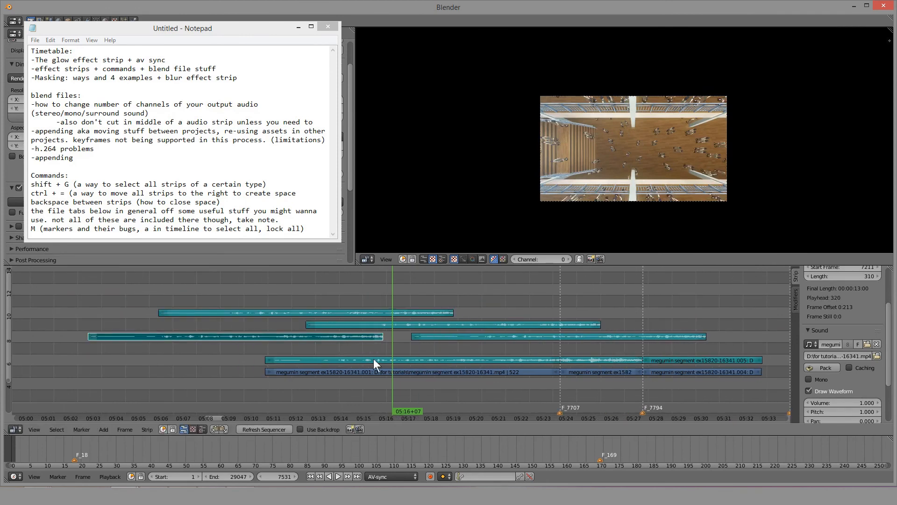
Move the three original megumin audio segments from channel 7 up to channel 8 without shifting their timing.
right_click(378, 358)
key("g")
left_click(376, 347)
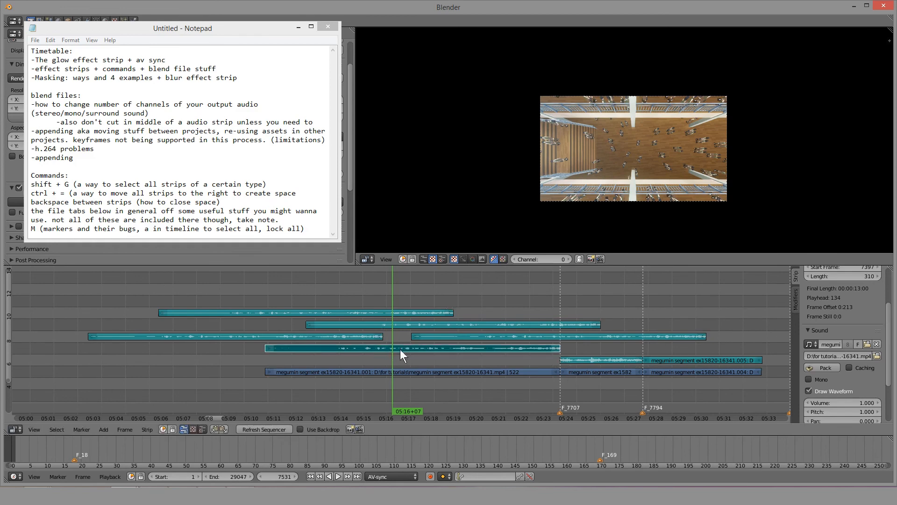
right_click(611, 360)
key("g")
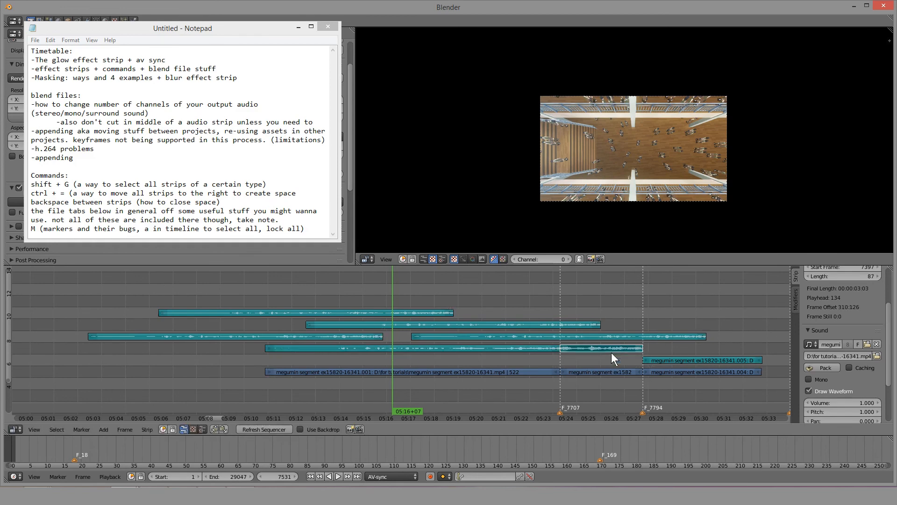
right_click(695, 364)
key("g")
left_click(697, 350)
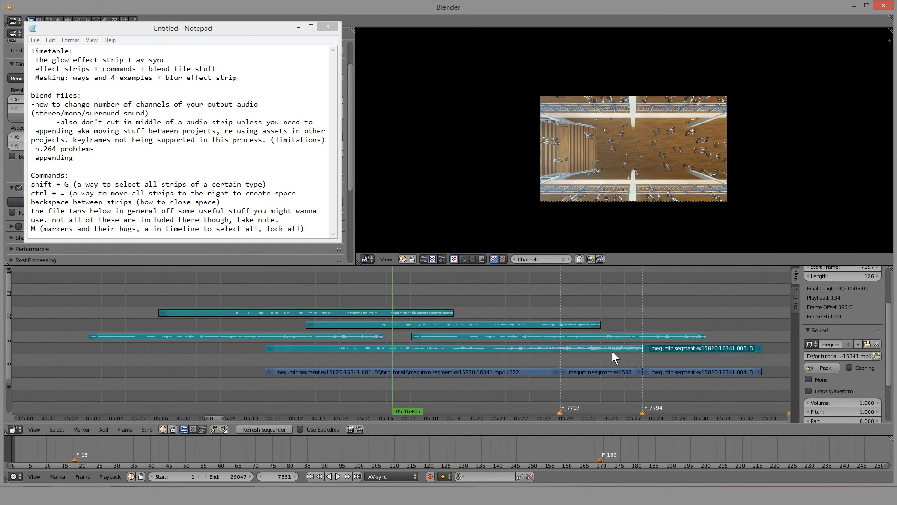
Place the playhead at frame 7276 and move the notes window over the preview.
left_click(150, 351)
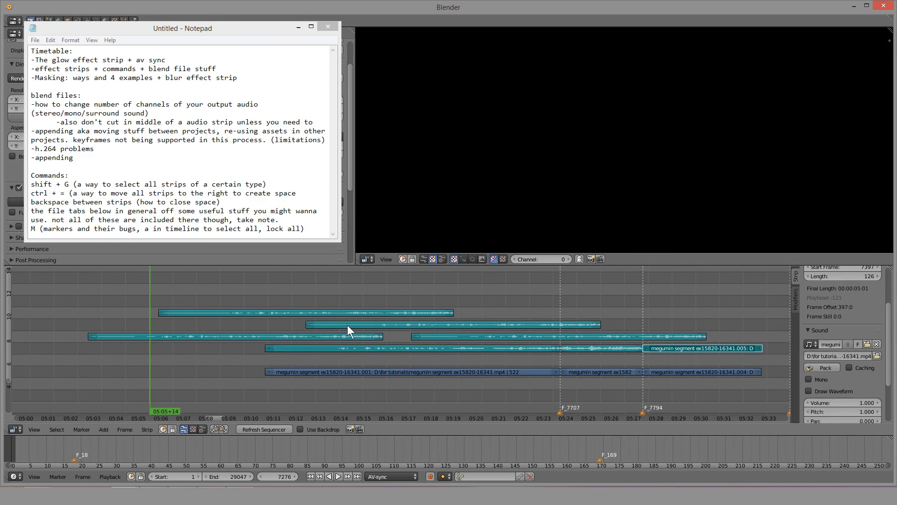
left_click_drag(210, 29, 596, 38)
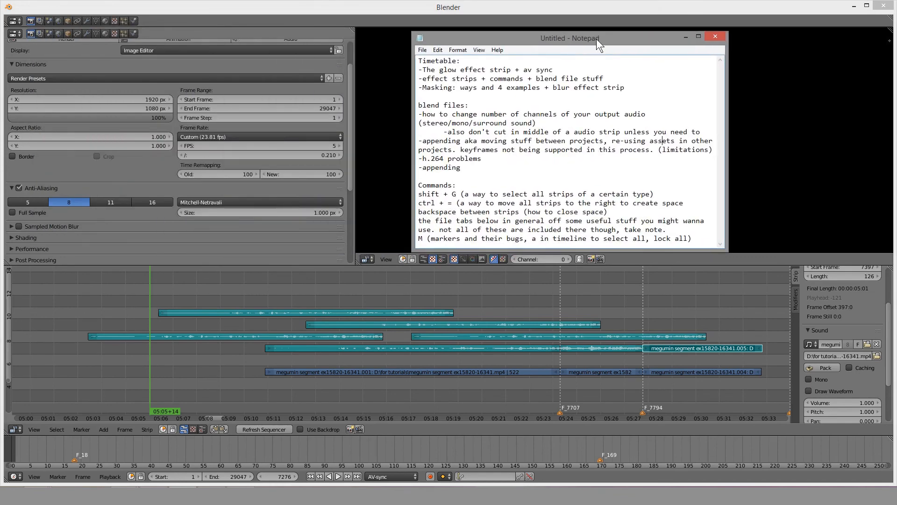
left_click(212, 349)
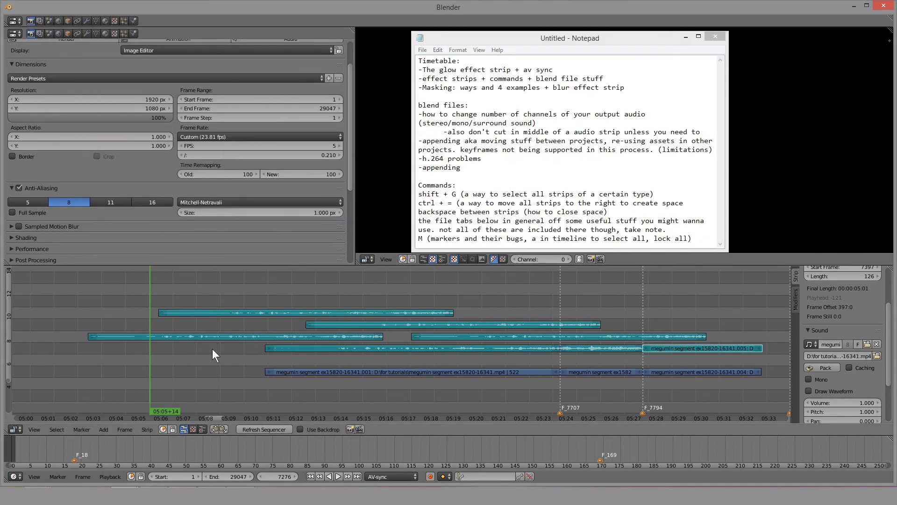
Mute the four duplicated audio strips in channels 9, 10 and 11.
left_click(267, 337)
key("h")
left_click(445, 335)
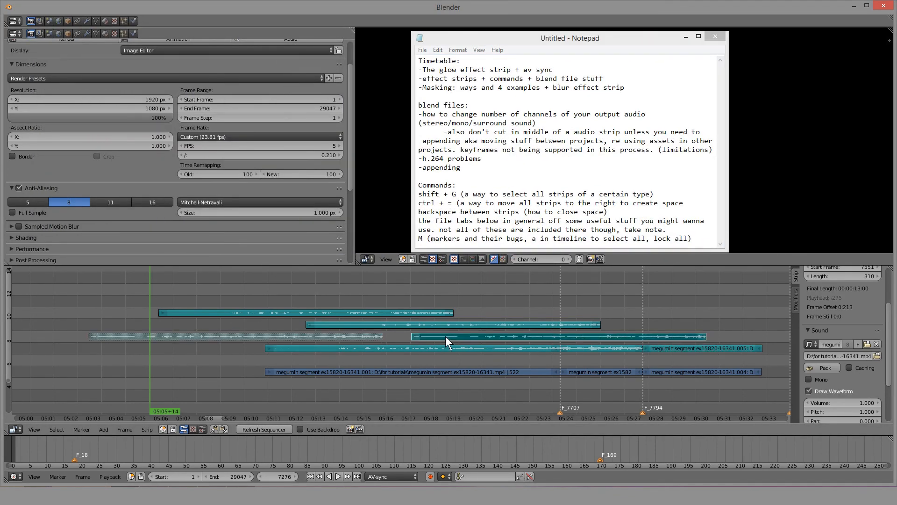
key("h")
left_click(442, 327)
key("h")
left_click(385, 316)
key("h")
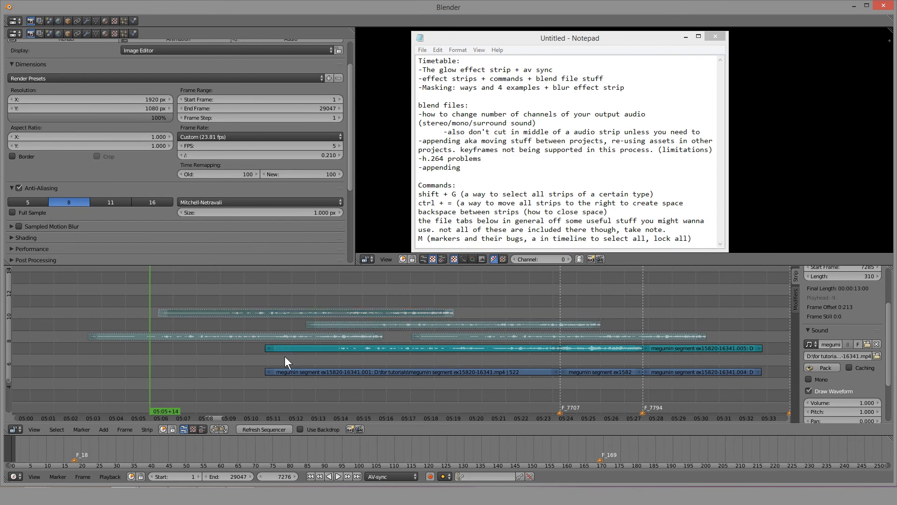
Play the original megumin audio briefly from its start and scrub the playhead to frame 7452.
left_click(266, 360)
key("alt+a")
key("alt+a")
left_click_drag(266, 360, 316, 349)
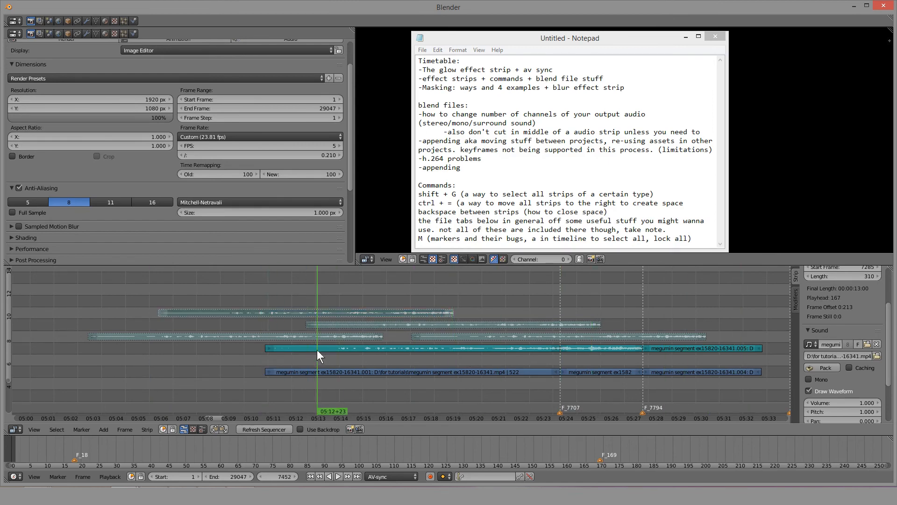
Mute the first original megumin audio segment in channel 8 and unmute the two copies in channel 9.
right_click(317, 350)
key("h")
right_click(312, 337)
key("alt+h")
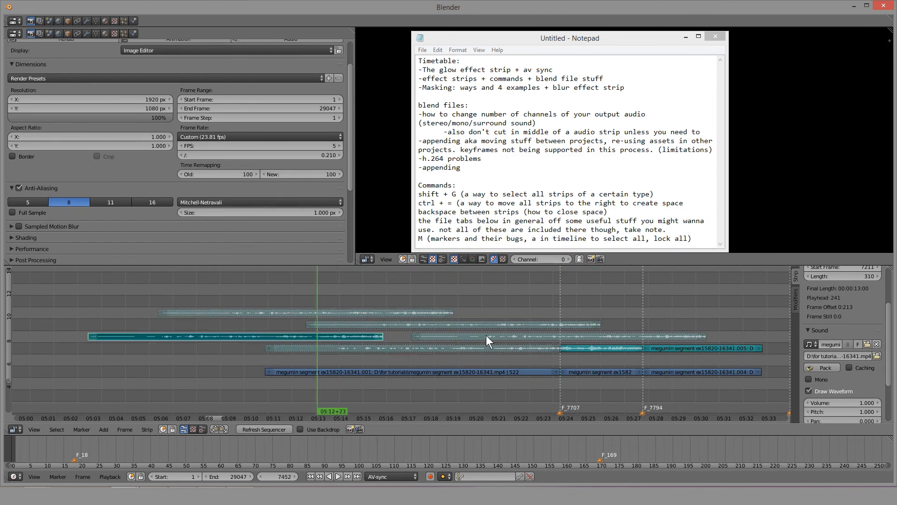
right_click(486, 335)
key("alt+h")
Mute the second and third megumin audio segments in channel 8, then select the muted copy in channel 10.
right_click(572, 347)
key("h")
right_click(694, 348)
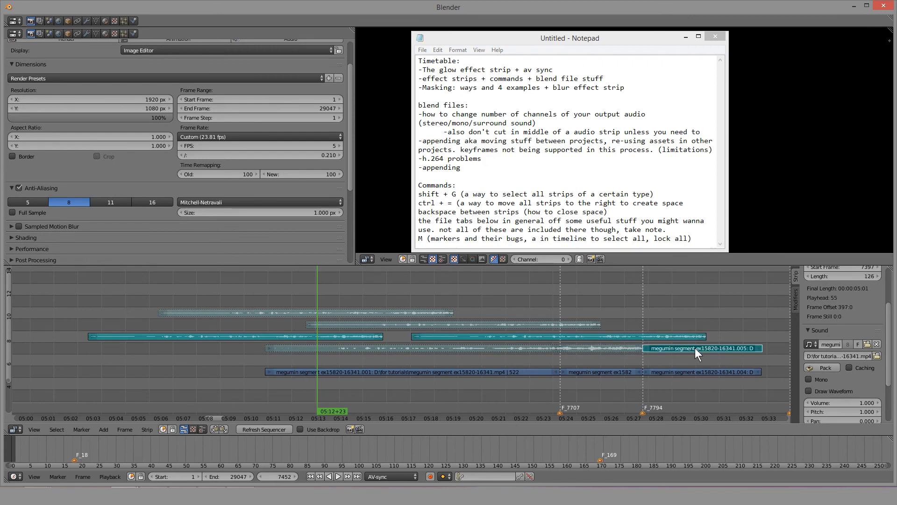
key("h")
right_click(552, 335)
right_click(336, 322)
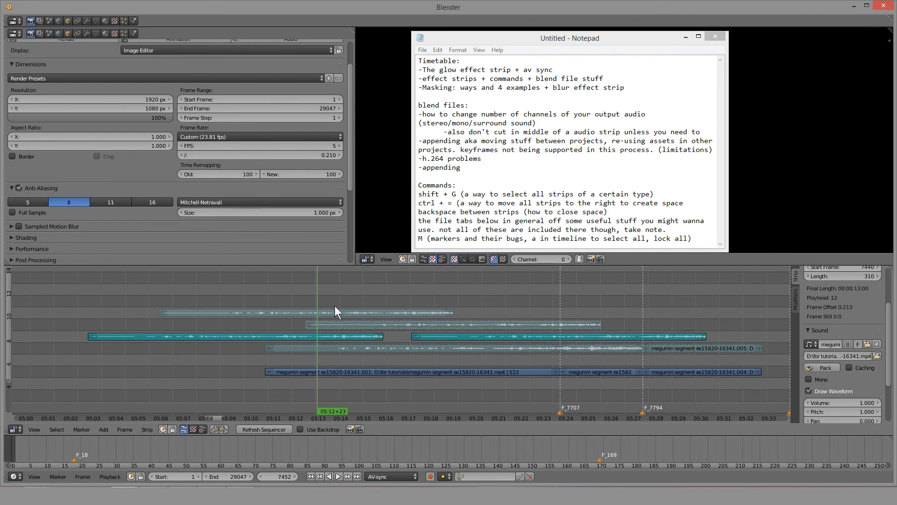
Switch to Audacity, inspect the empty stereo audio track below the recording, and return to Blender.
mouse_move(153, 494)
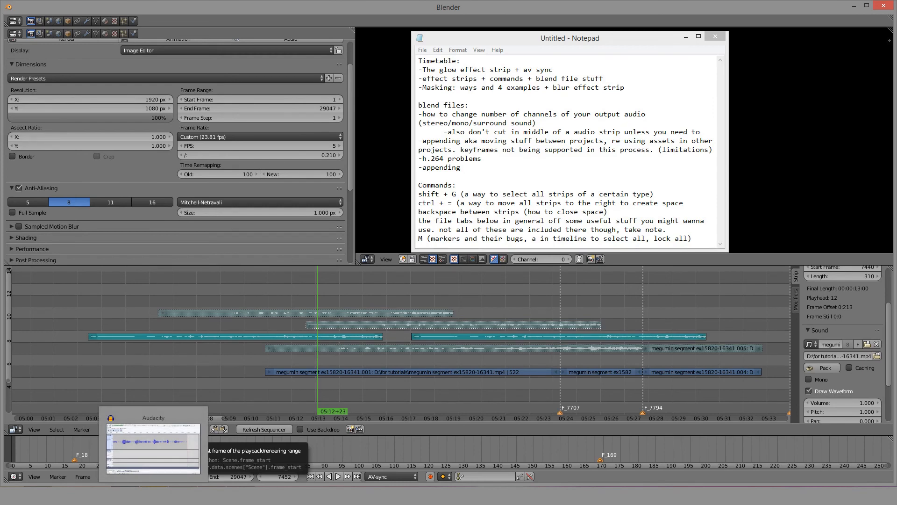
left_click(153, 448)
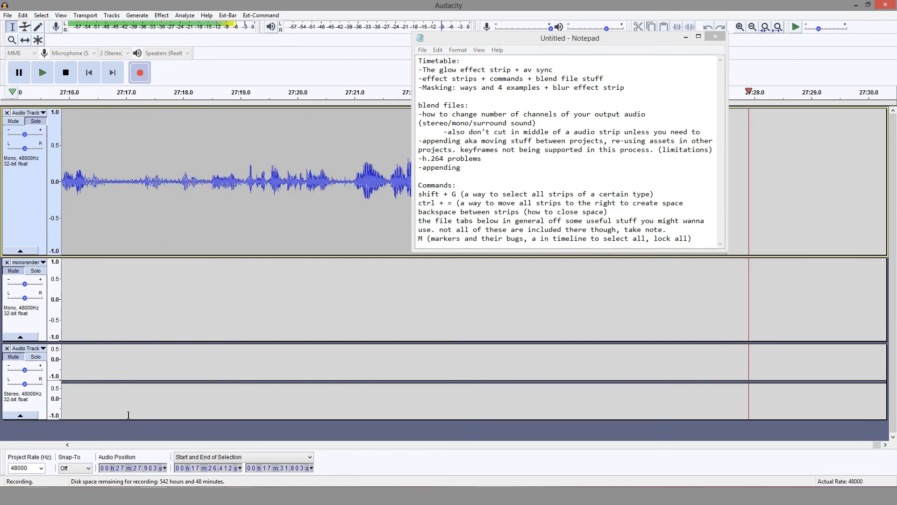
left_click(71, 363)
left_click_drag(71, 363, 348, 359)
left_click(187, 366)
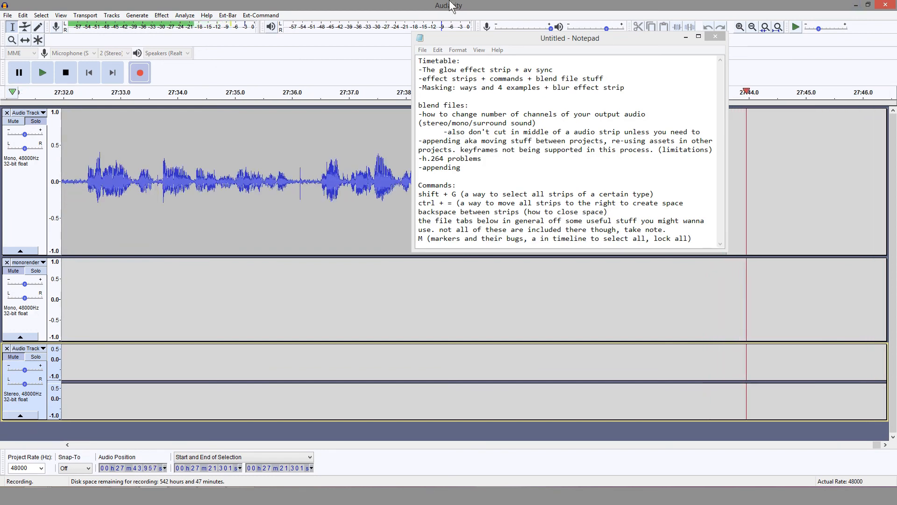
left_click(855, 4)
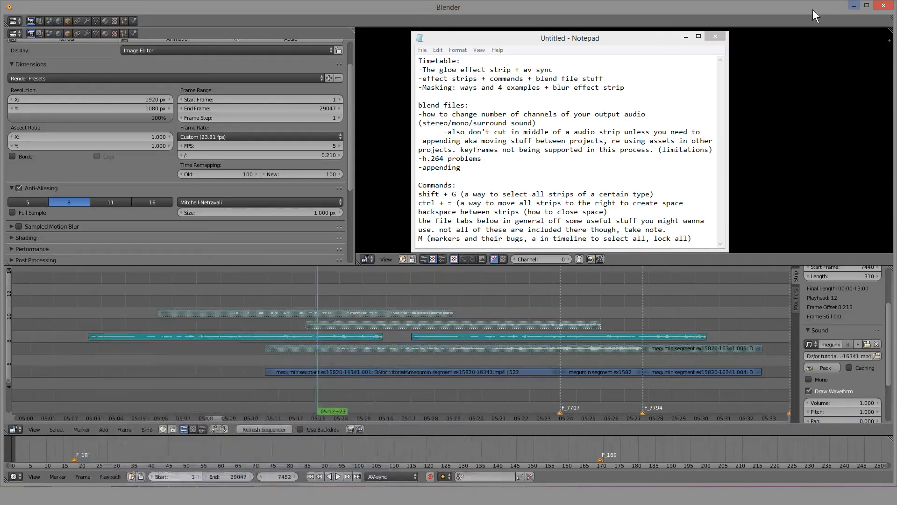
Scrub through the unmuted first copy in channel 9 and leave the playhead at frame 7420.
left_click_drag(116, 355, 385, 355)
right_click(322, 335)
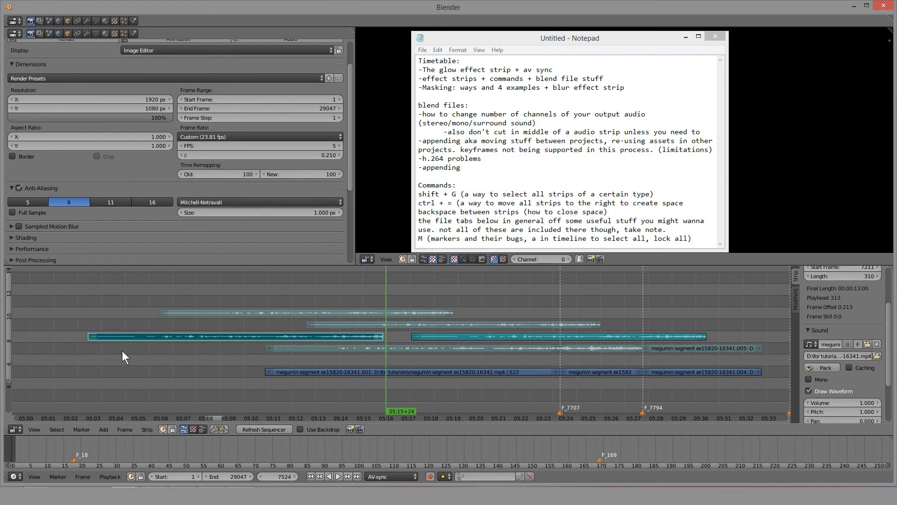
left_click_drag(120, 354, 287, 342)
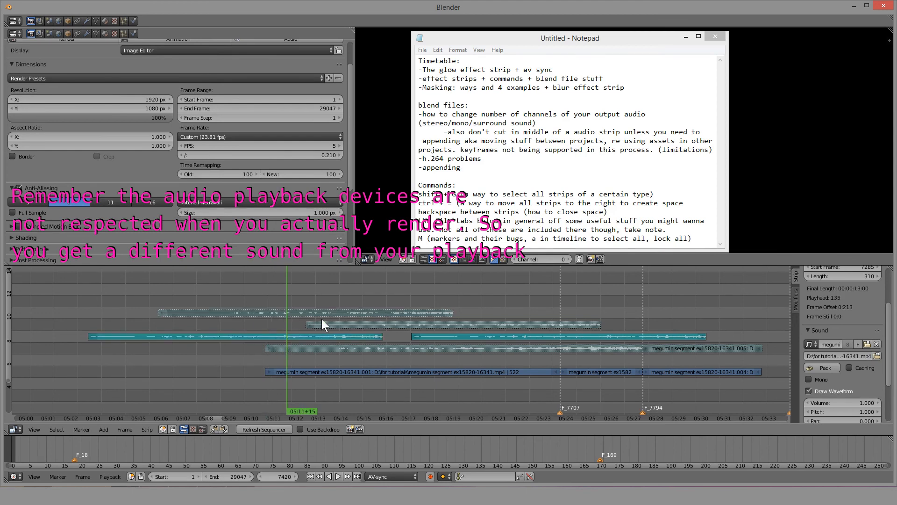
Select the muted and unmuted audio strips around the playhead one by one, ending on the first copy in channel 9.
right_click(307, 314)
right_click(319, 345)
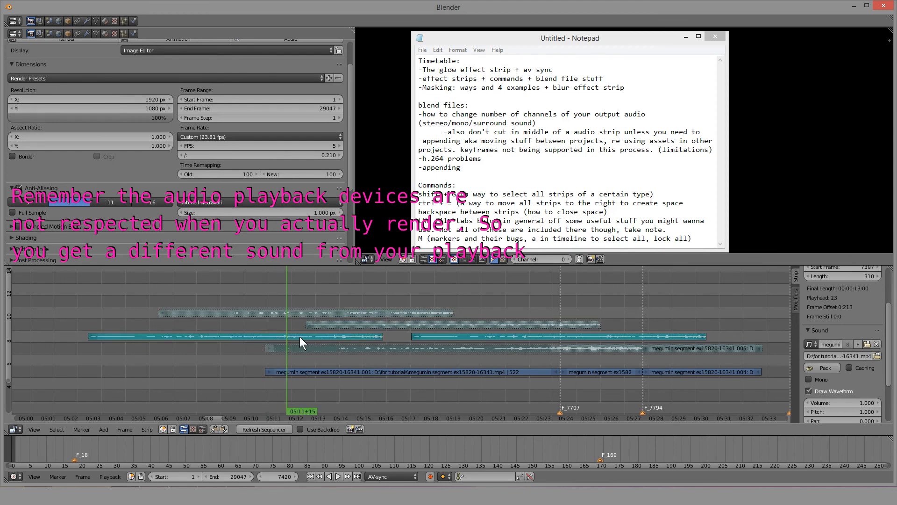
right_click(300, 337)
right_click(293, 315)
right_click(345, 323)
right_click(320, 337)
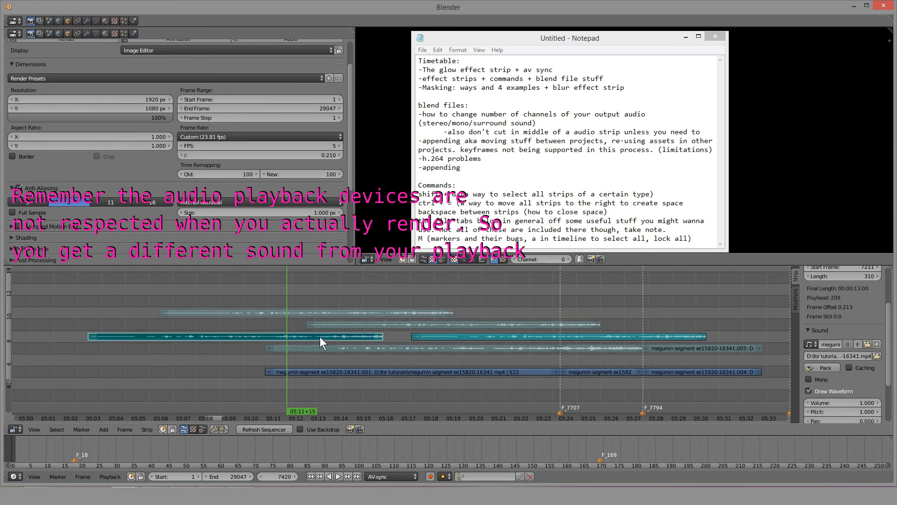
Play the unmuted audio up to frame 7441 and mute both megumin audio copies in channel 9.
key("alt+a")
key("alt+a")
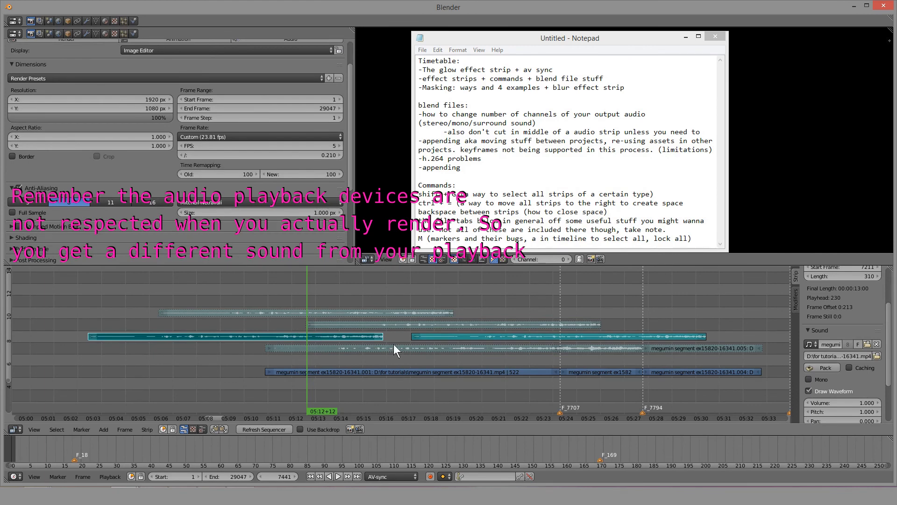
right_click(475, 335)
key("h")
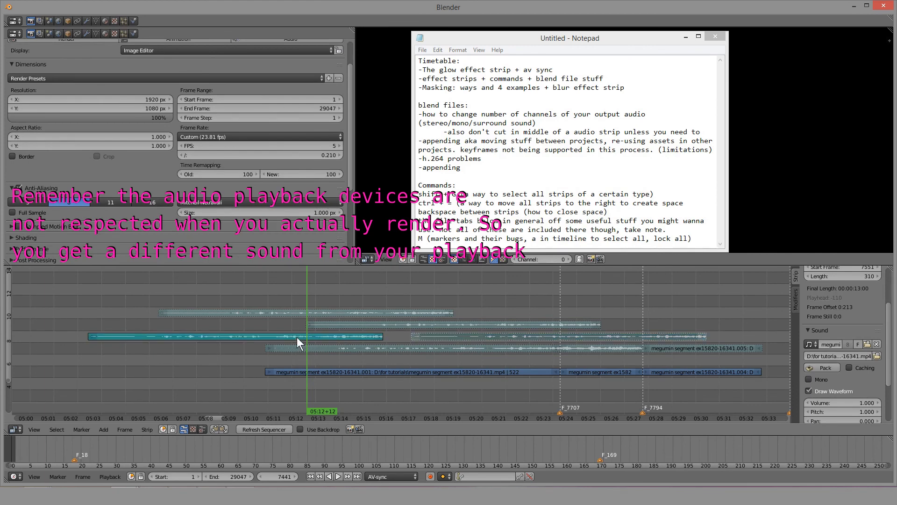
right_click(296, 338)
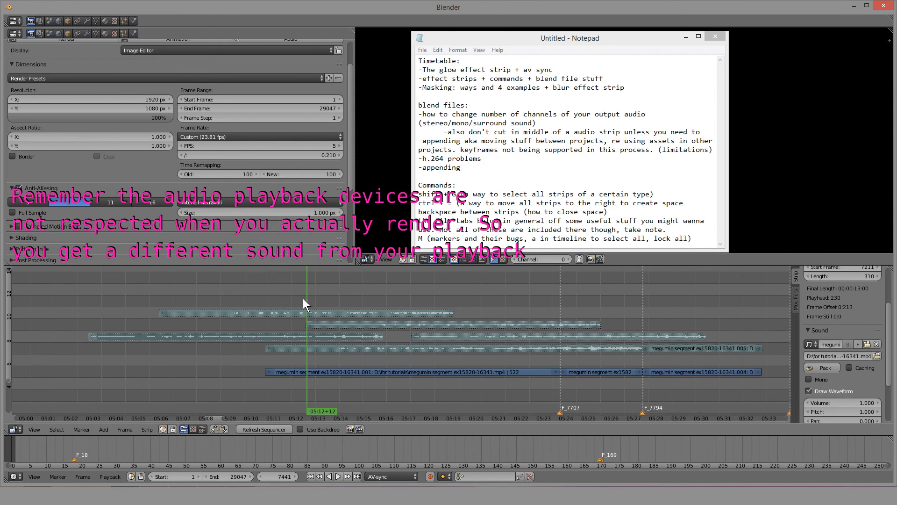
Play the sequence briefly with the stacked audio copies muted and move the playhead to frame 7617.
key("alt+a")
key("Escape")
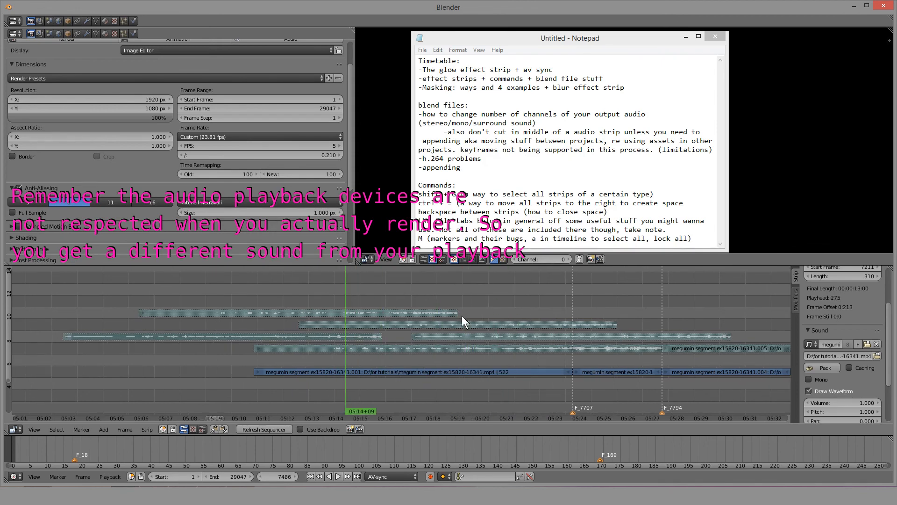
scroll(461, 315, "down", 2)
scroll(374, 304, "up", 3)
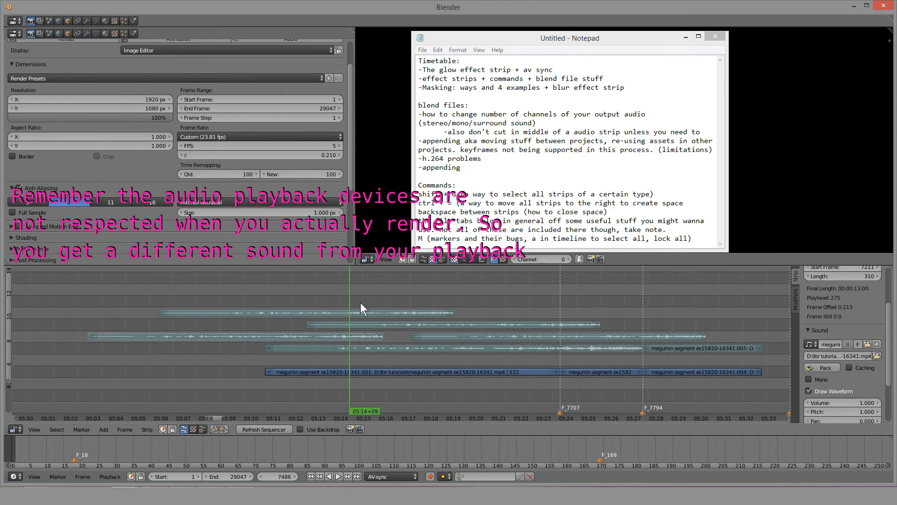
left_click_drag(347, 302, 474, 302)
Examine the waveforms of the first audio segment in channel 8 and the second copy in channel 9 at close range.
scroll(415, 309, "down", 4)
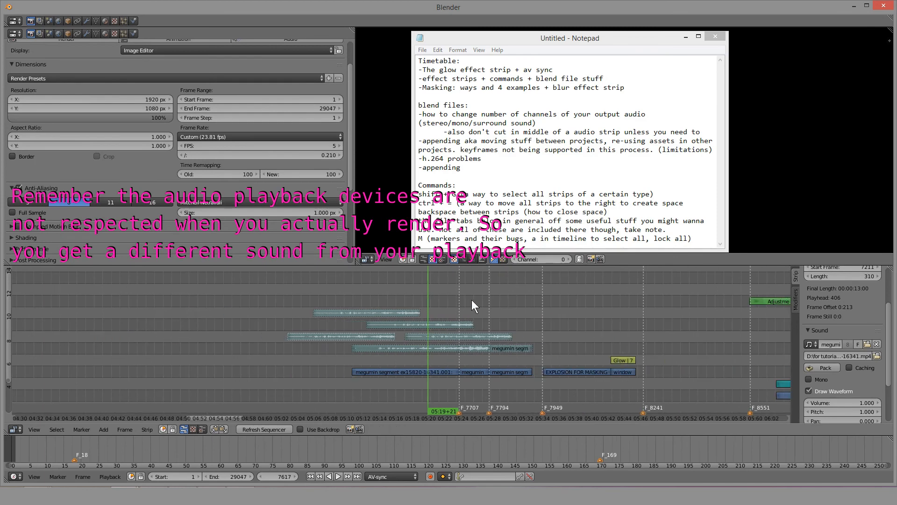
scroll(472, 299, "up", 3)
right_click(409, 356)
scroll(859, 374, "down", 3)
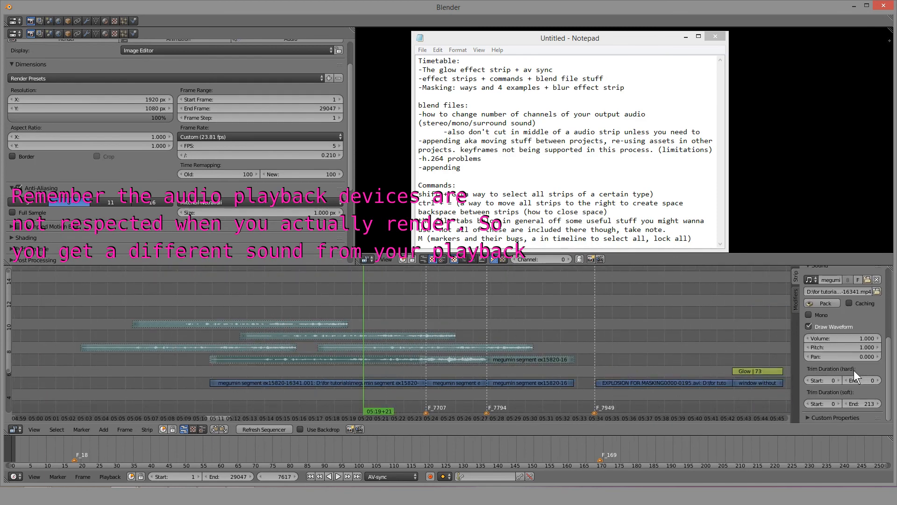
scroll(431, 349, "up", 3)
scroll(431, 348, "up", 10)
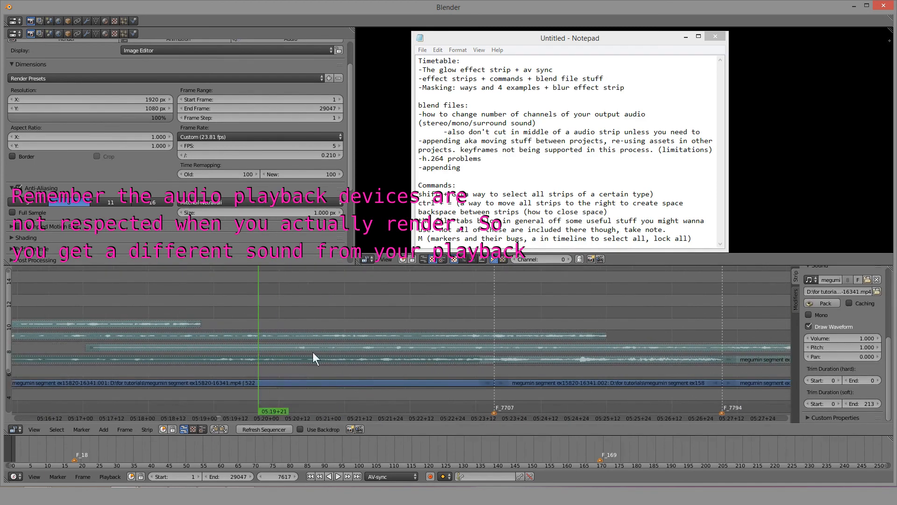
scroll(405, 348, "up", 5)
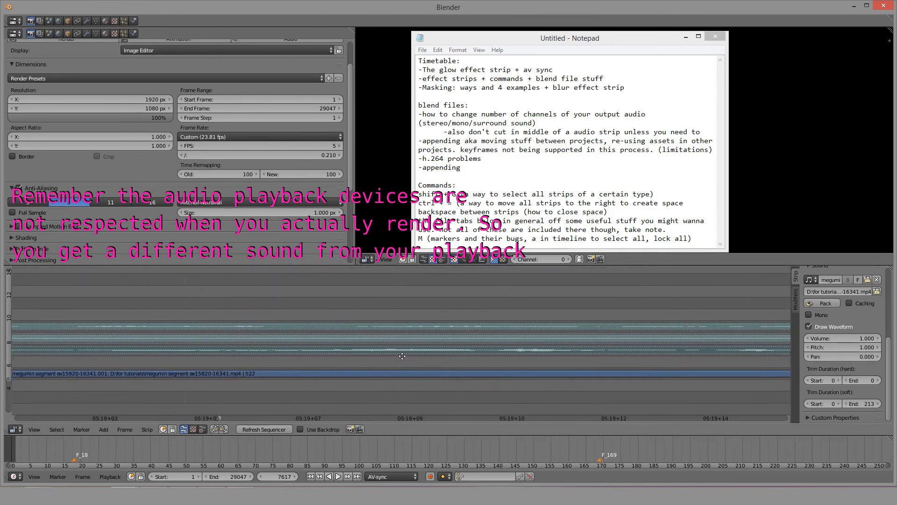
middle_click_drag(405, 348, 392, 380, "ctrl")
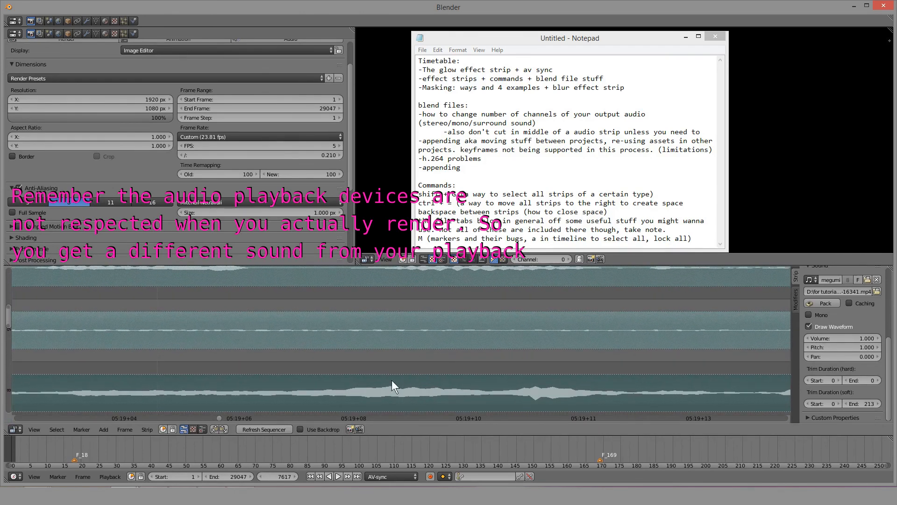
scroll(394, 337, "down", 2)
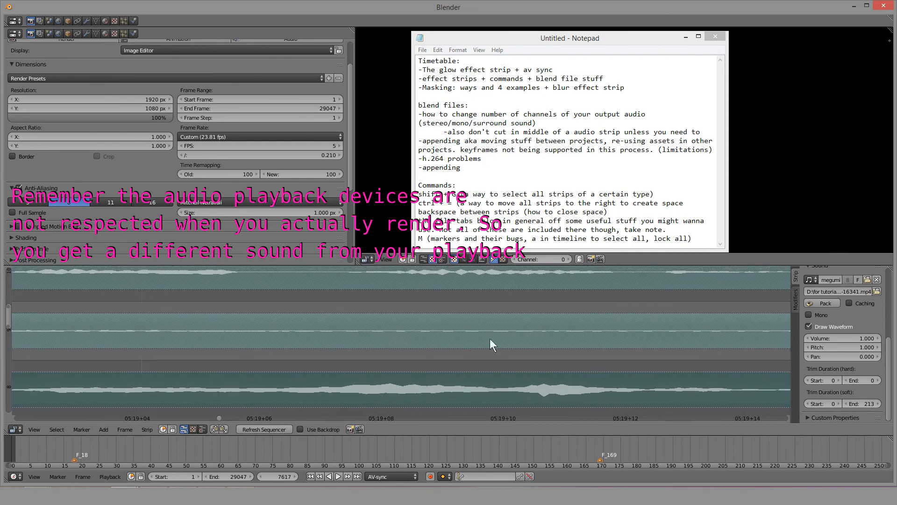
scroll(382, 342, "up", 3)
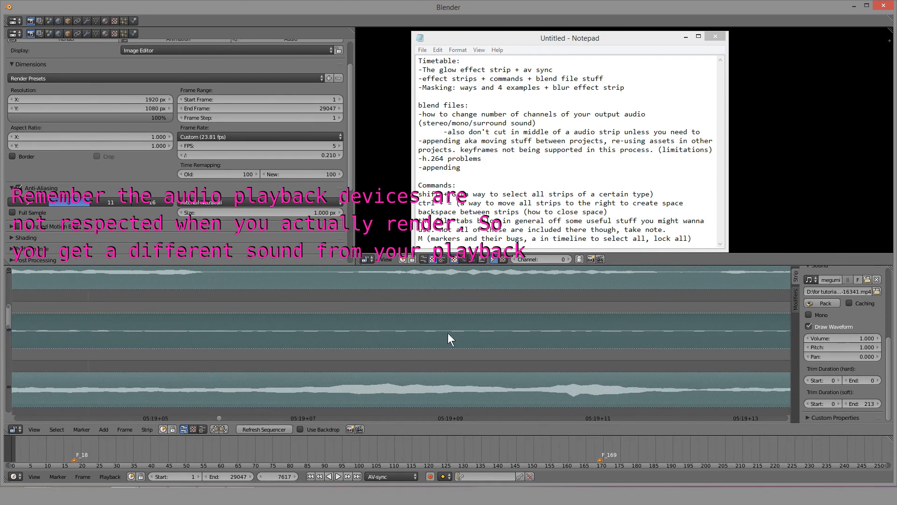
middle_click_drag(434, 338, 406, 312, "ctrl")
Try a volume of 1.9 on the second audio copy in channel 9 and reset it to 1.
mouse_move(860, 341)
left_mouse_down()
mouse_move(832, 342)
mouse_move(861, 341)
left_mouse_up()
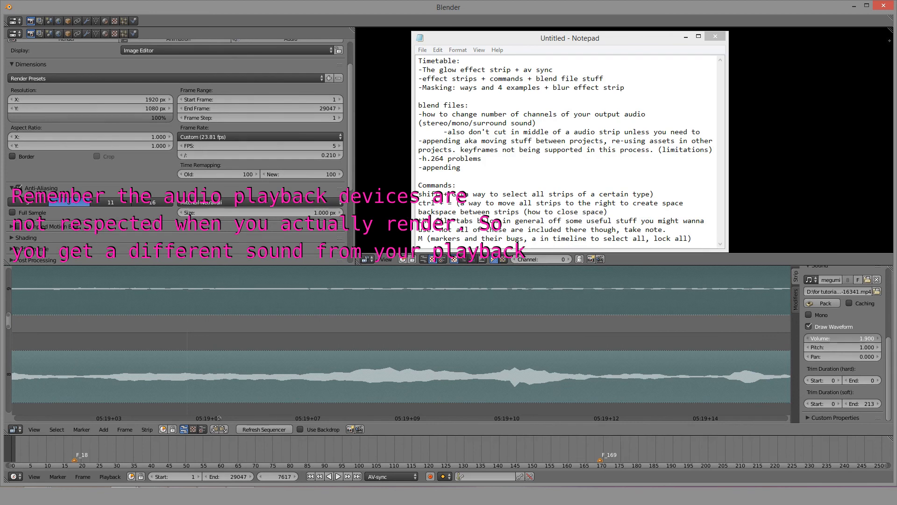
left_click(851, 339)
type("1")
key("Return")
Select the first megumin audio segment in channel 8 and try out a different volume on it.
middle_click_drag(500, 309, 473, 341, "ctrl")
scroll(461, 340, "down", 12)
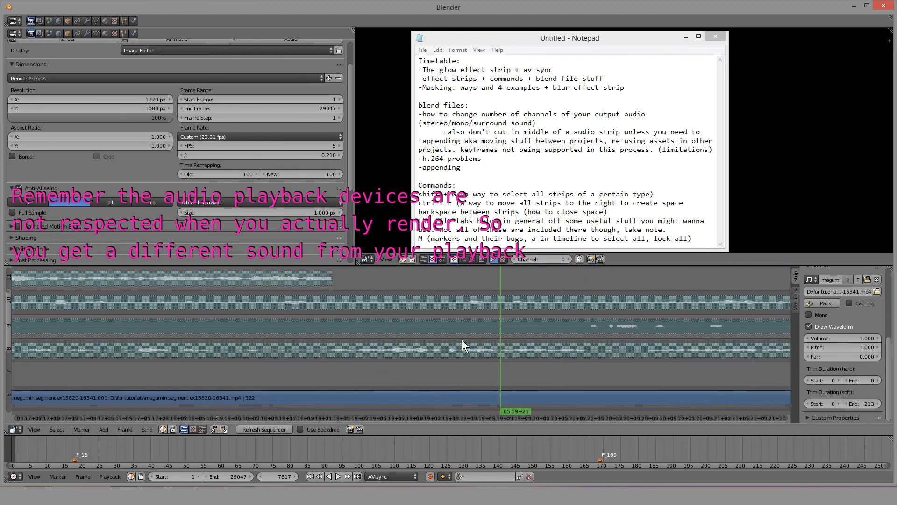
right_click(482, 346)
scroll(462, 347, "down", 9)
middle_click_drag(296, 358, 507, 350)
scroll(505, 350, "down", 8)
scroll(486, 342, "up", 4)
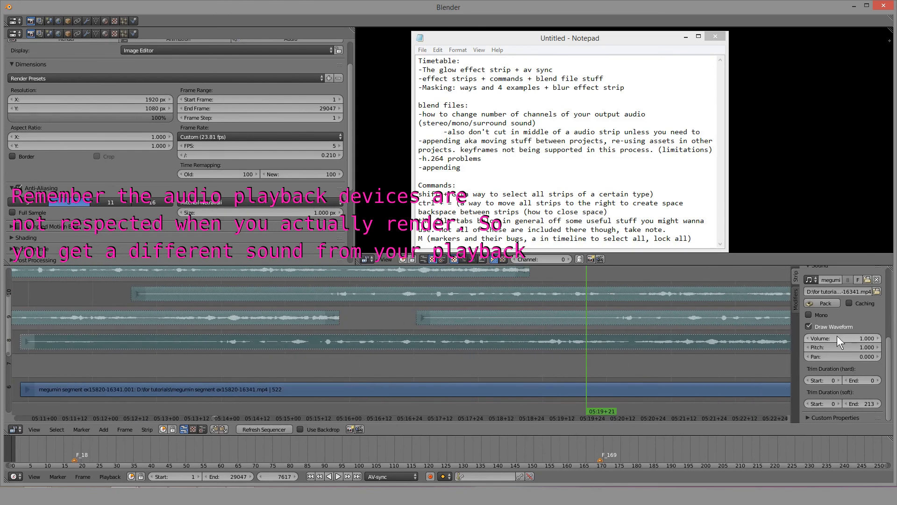
left_click_drag(866, 337, 817, 337)
key("Escape")
Scrub to frame 7690, check the Audacity recording, and return to Blender with the playhead at frame 7609.
scroll(459, 351, "down", 12)
left_click_drag(159, 349, 547, 369)
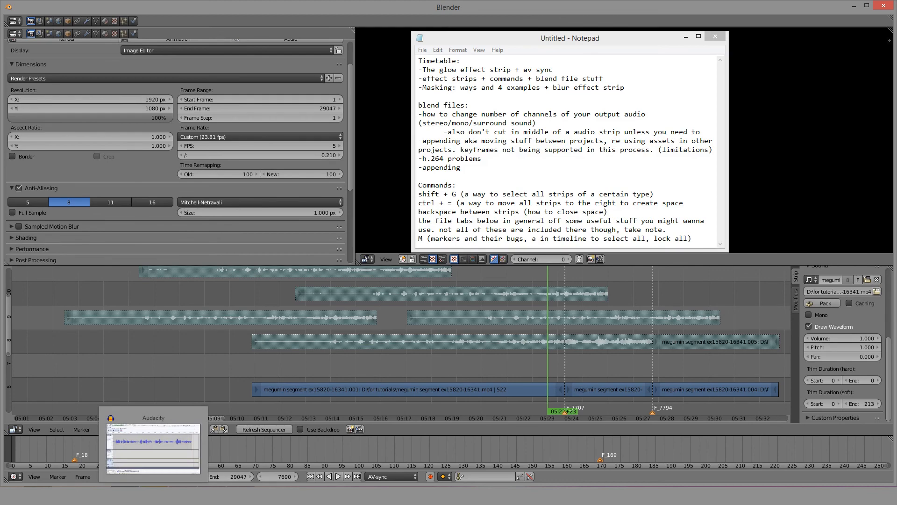
left_click(153, 495)
left_click(154, 495)
left_click(466, 361)
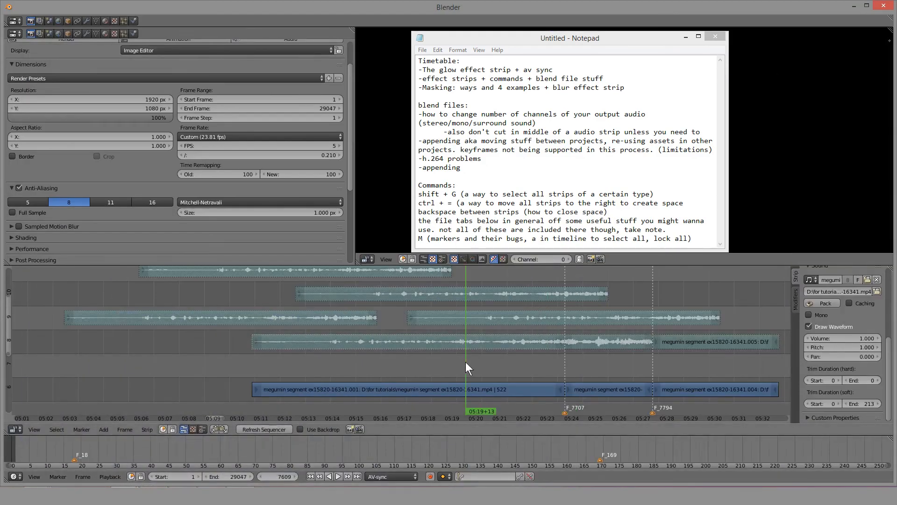
scroll(476, 360, "down", 4)
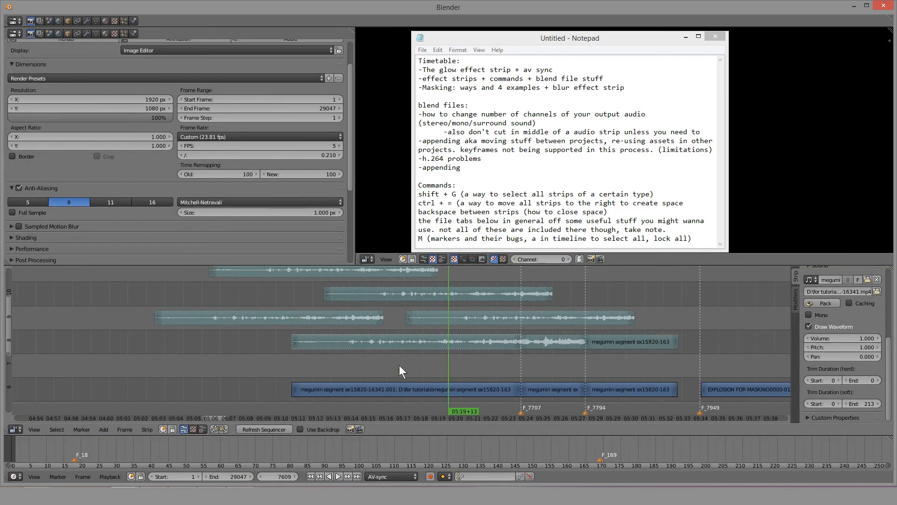
scroll(527, 359, "up", 2)
middle_click_drag(527, 359, 454, 340)
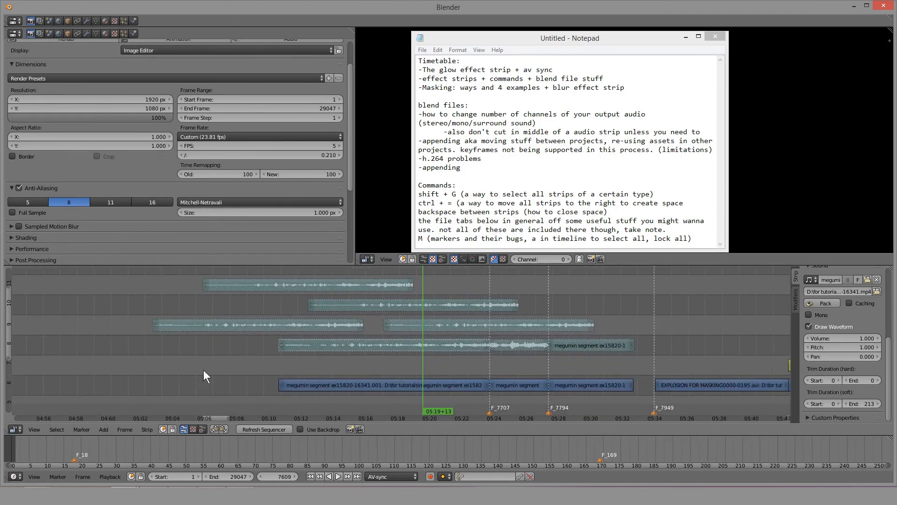
Check the render output settings, select the second audio copy in channel 9, and scrub to frame 7759.
right_click(578, 346)
scroll(240, 188, "down", 7)
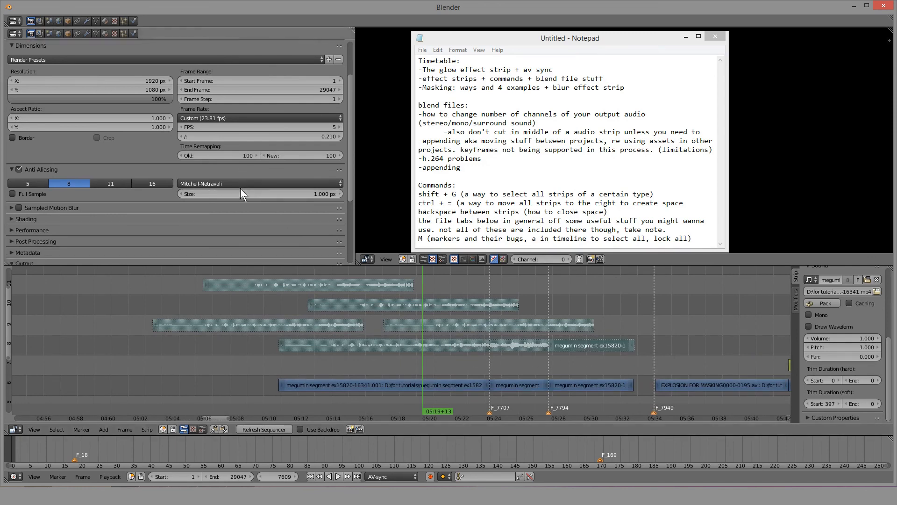
right_click(417, 347)
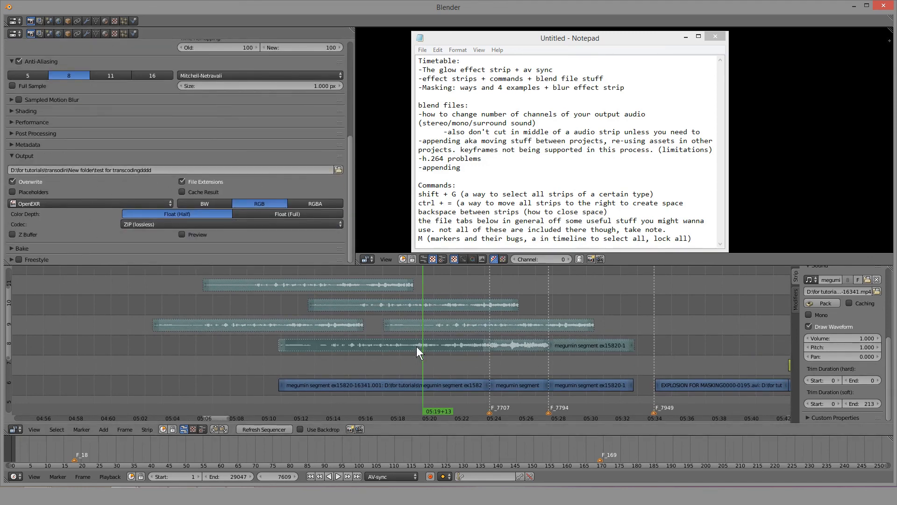
right_click(406, 324)
left_click_drag(261, 359, 524, 350)
Move the Notepad notes off the video preview and switch to the second Blender window.
left_click_drag(514, 40, 130, 22)
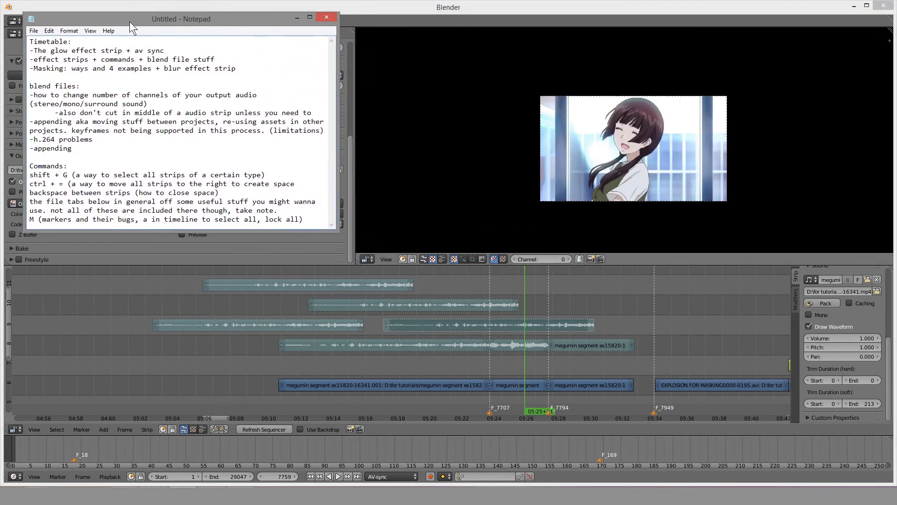
left_click(126, 486)
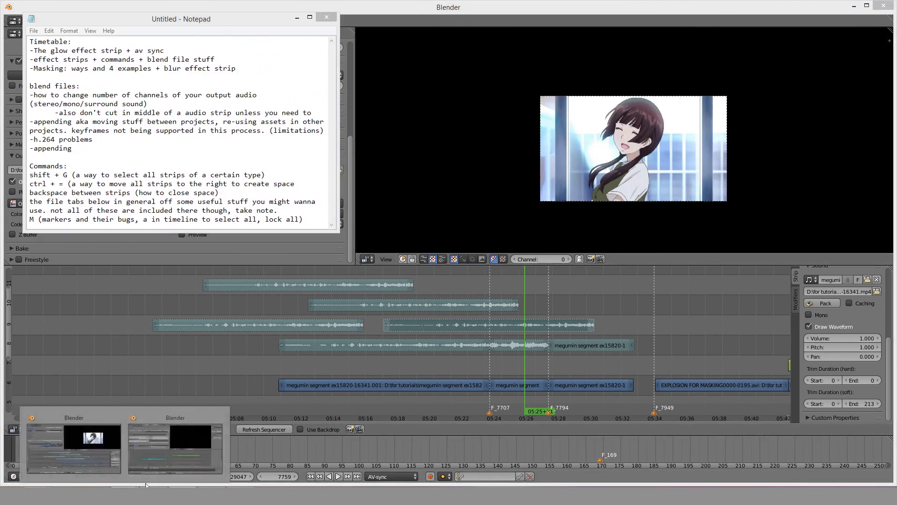
left_click(176, 444)
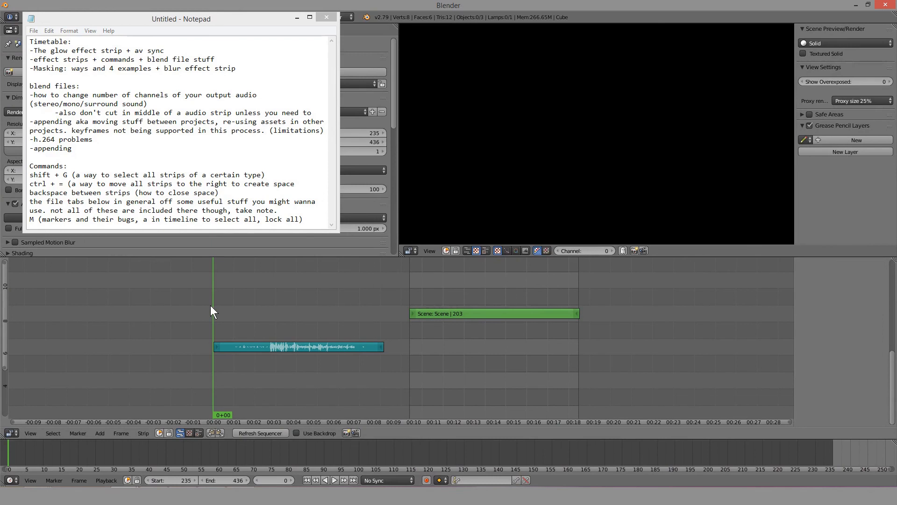
Set the scene's start frame to 0 and minimize the Notepad notes.
key("ctrl+Home")
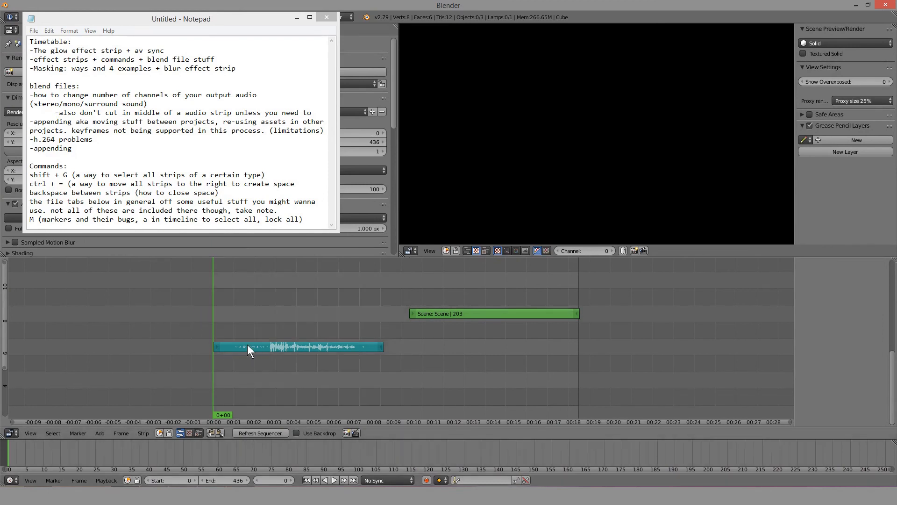
left_click_drag(269, 21, 531, 46)
left_click_drag(370, 39, 581, 49)
left_click(732, 43)
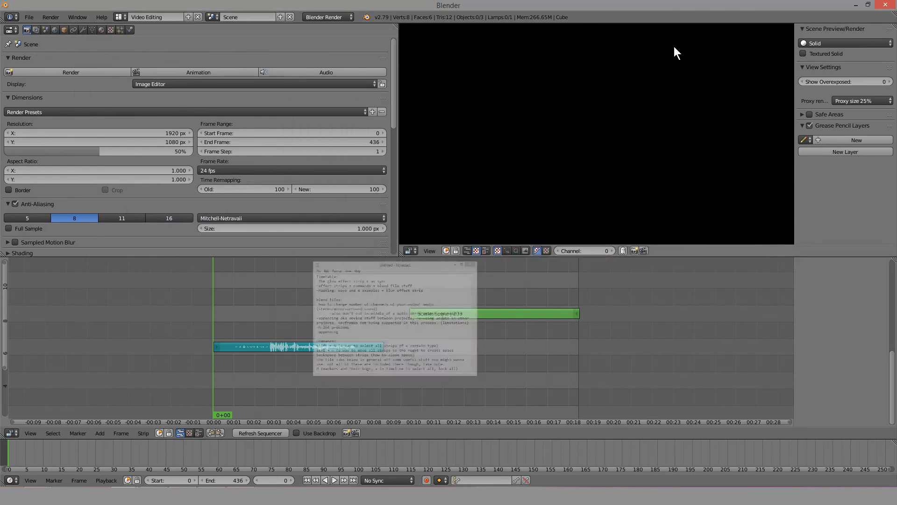
Start appending from a library and browse out of the current blend file to the Desktop folder.
left_click(29, 17)
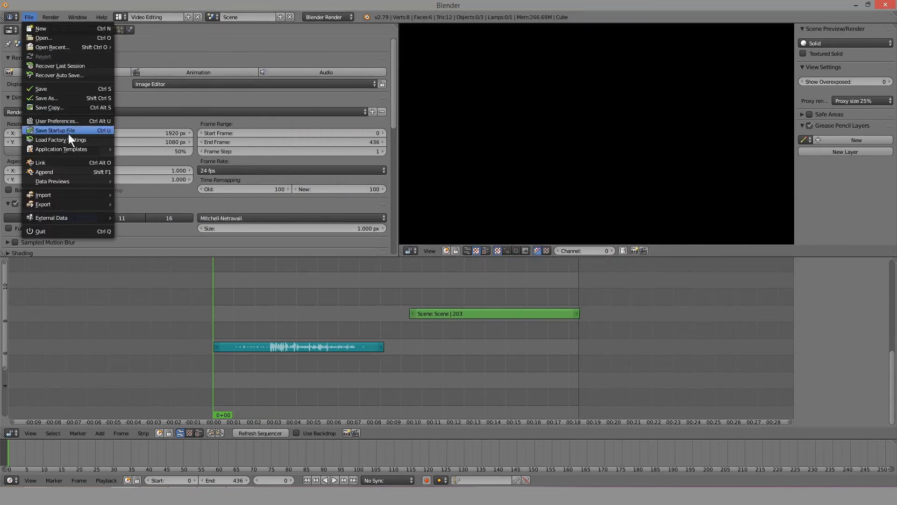
left_click(62, 172)
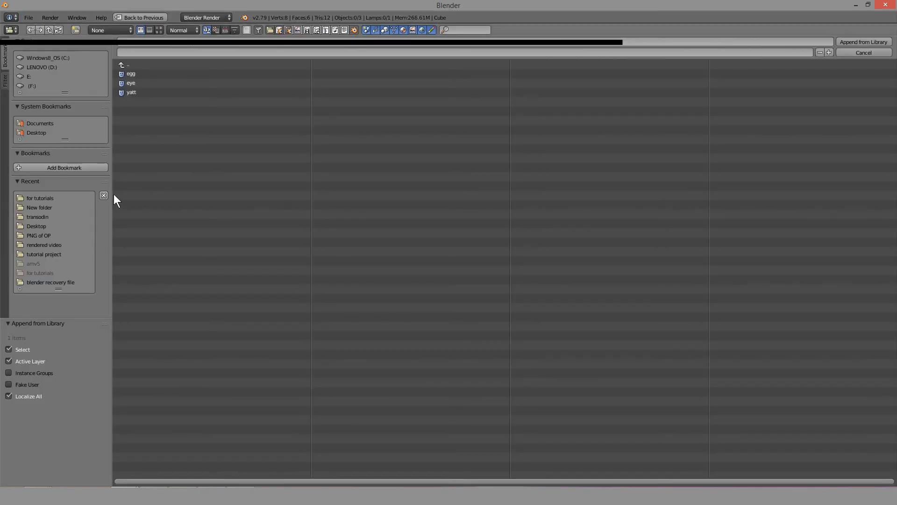
left_click(127, 66)
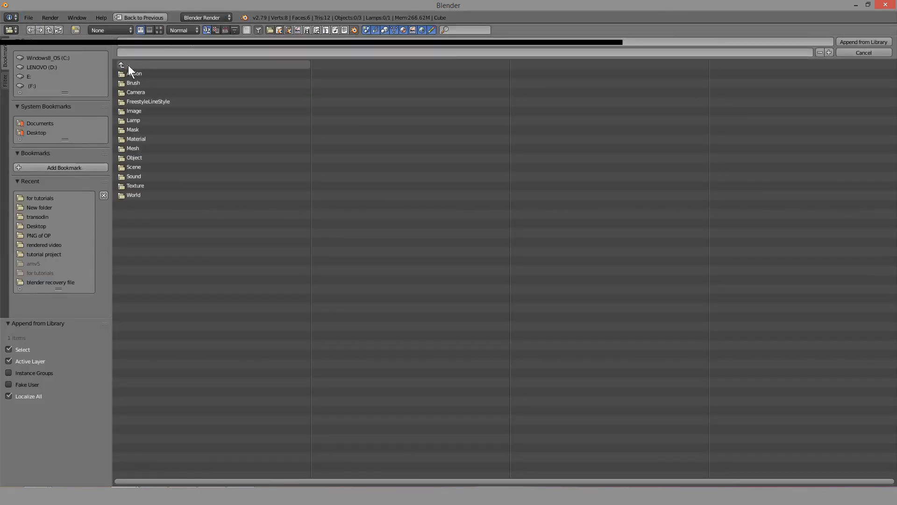
left_click(128, 66)
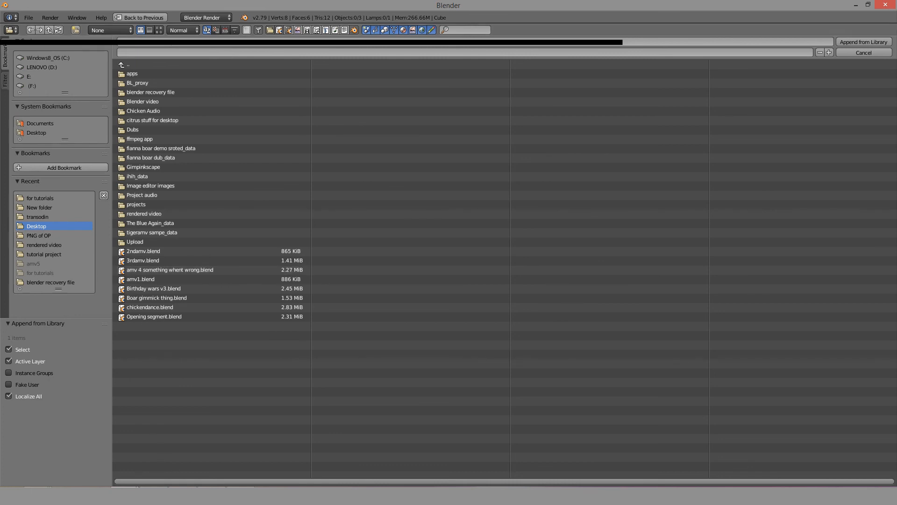
mouse_move(125, 495)
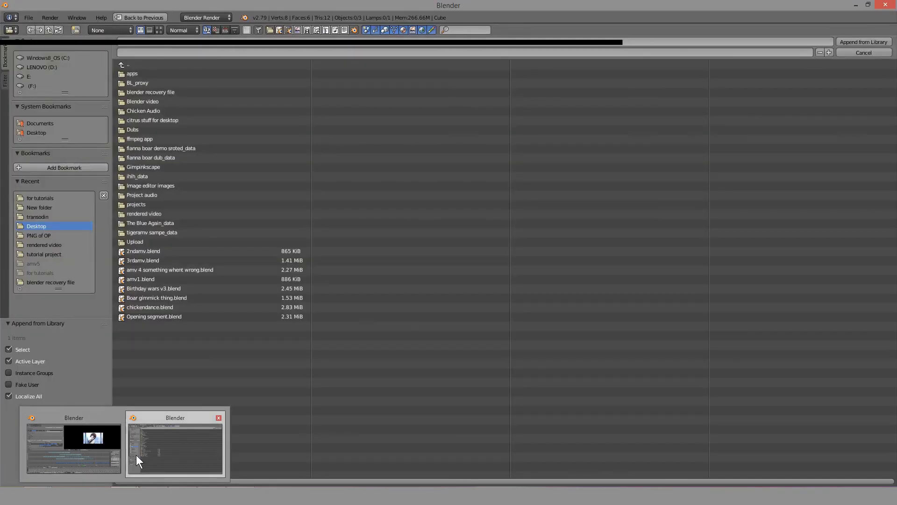
Append the first scene contained in Birthday wars v3.blend and switch the project to Scene.001.
double_click(134, 286)
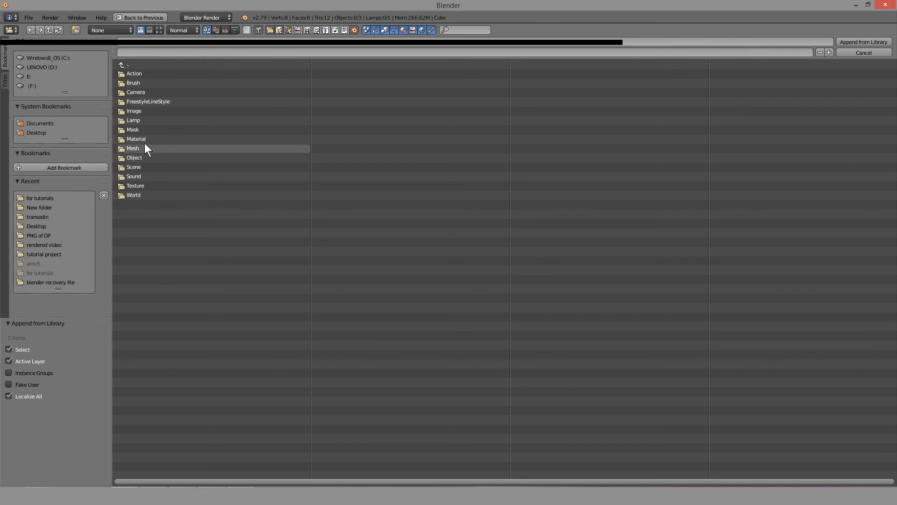
left_click(142, 167)
double_click(128, 71)
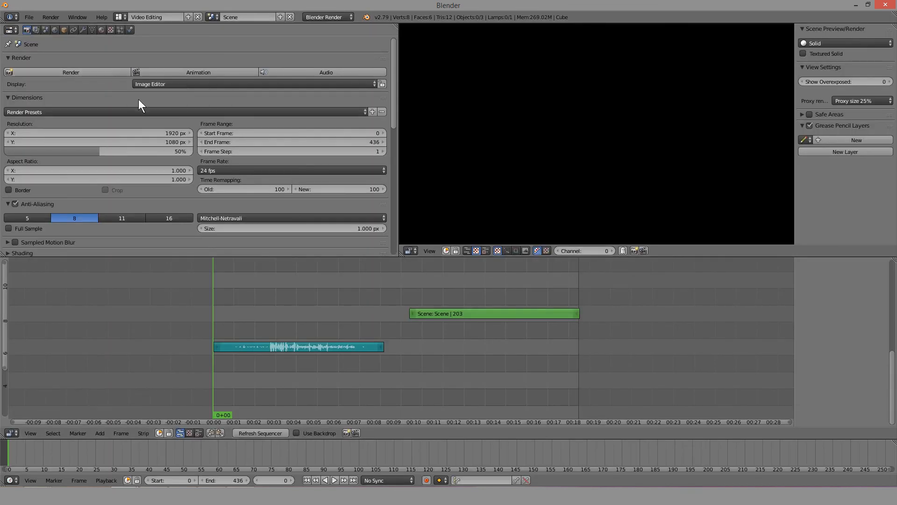
left_click(213, 17)
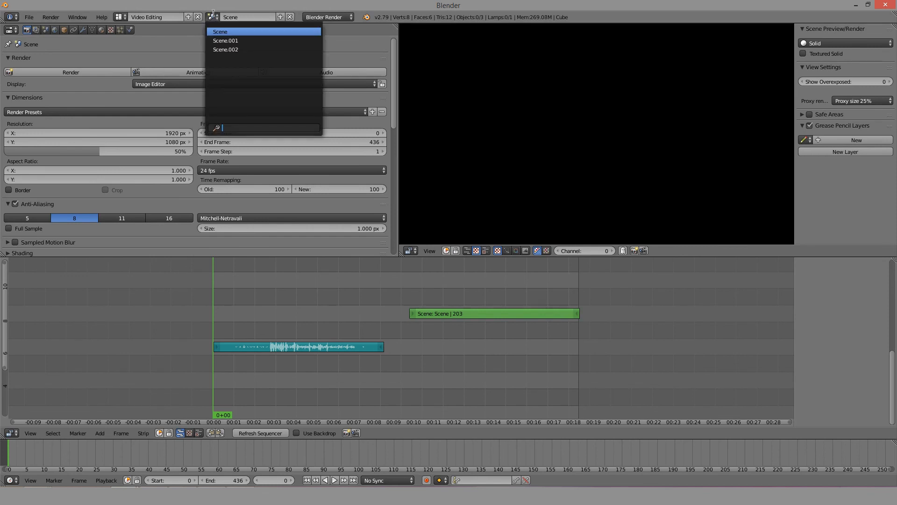
left_click(220, 42)
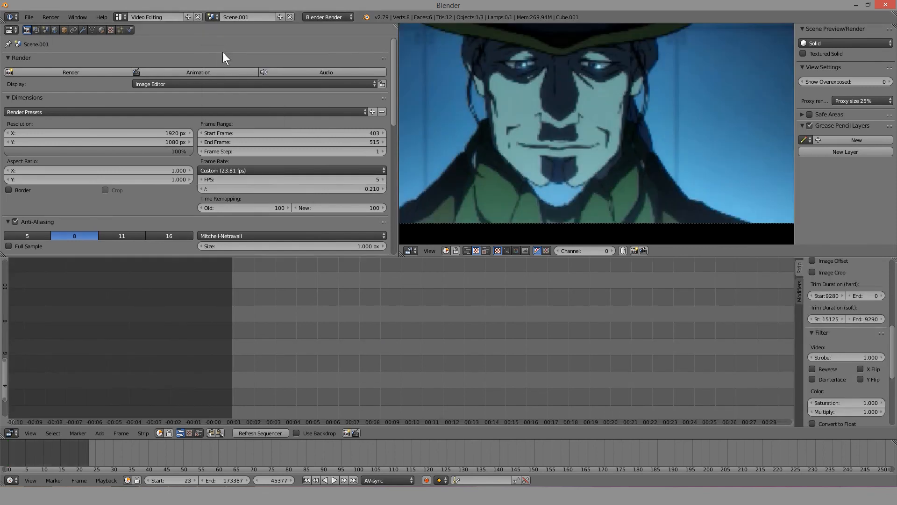
Look over the strips in the appended Scene.001 and switch the project back to Scene.
scroll(415, 313, "down", 5)
scroll(411, 300, "down", 20)
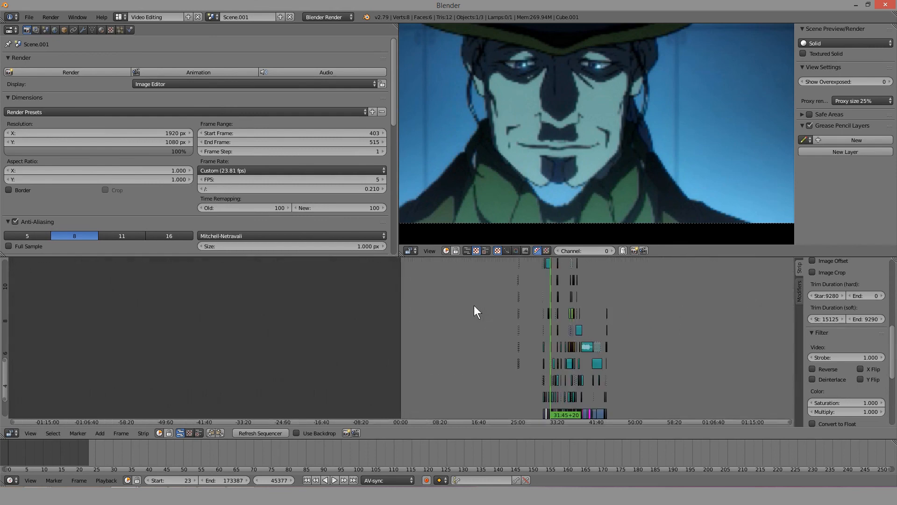
middle_click_drag(530, 341, 430, 343)
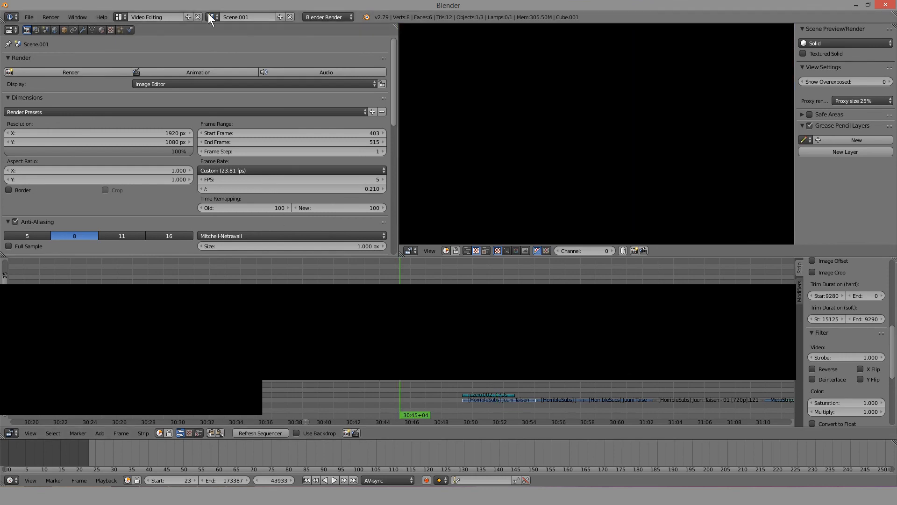
left_click(211, 16)
left_click(220, 32)
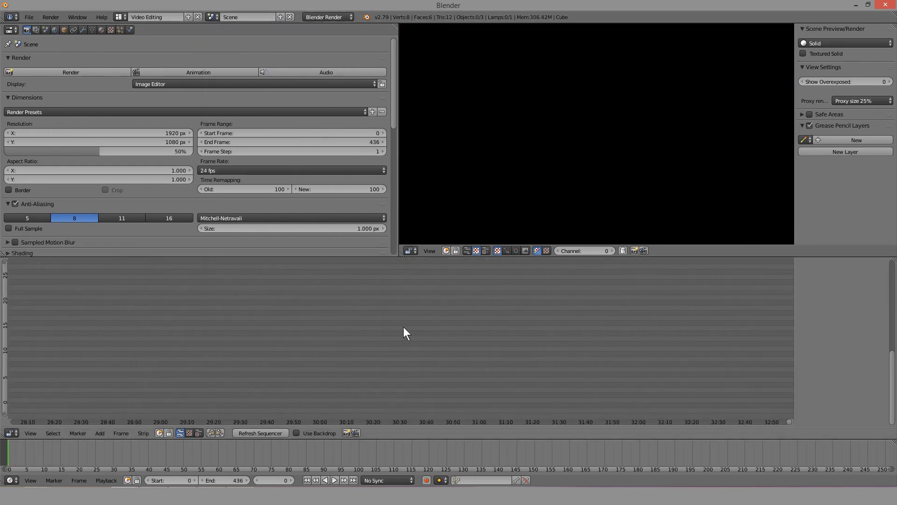
Paste the copied video strip at frame 131 and move it onto a free channel above the existing strips.
middle_click_drag(337, 366, 514, 334)
left_click(414, 338)
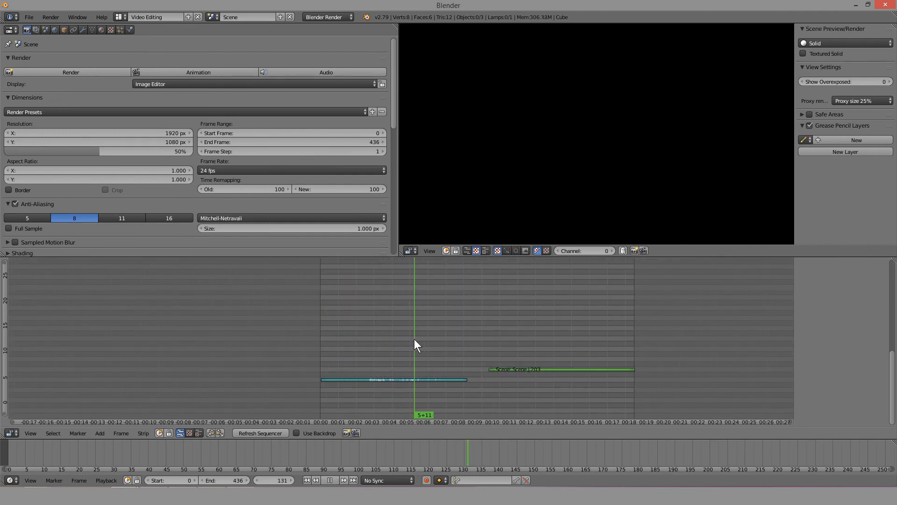
key("ctrl+v")
right_click(412, 399)
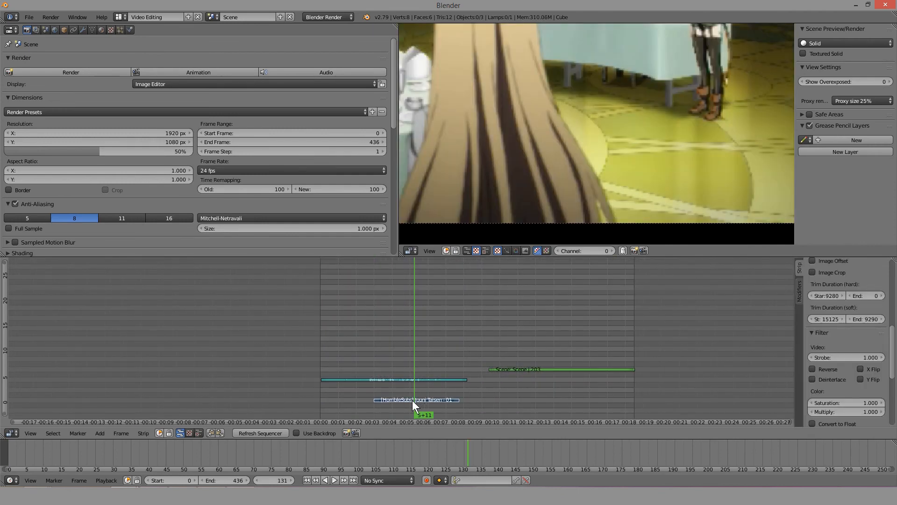
key("g")
left_click(467, 344)
Scrub the playhead to frame 210 and fit the whole video frame into the preview.
scroll(466, 343, "up", 7)
left_click_drag(470, 351, 522, 353)
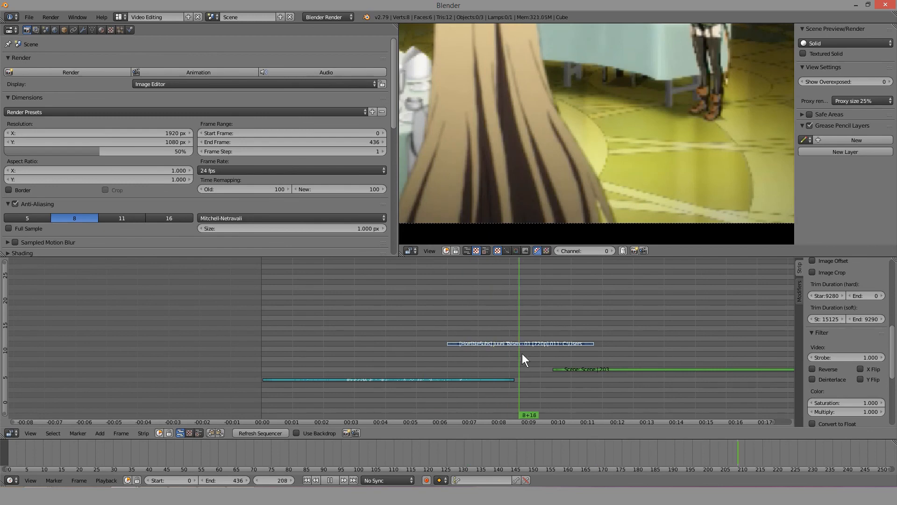
scroll(528, 187, "down", 4)
scroll(528, 186, "down", 1)
middle_click_drag(524, 164, 585, 192)
scroll(584, 192, "down", 5)
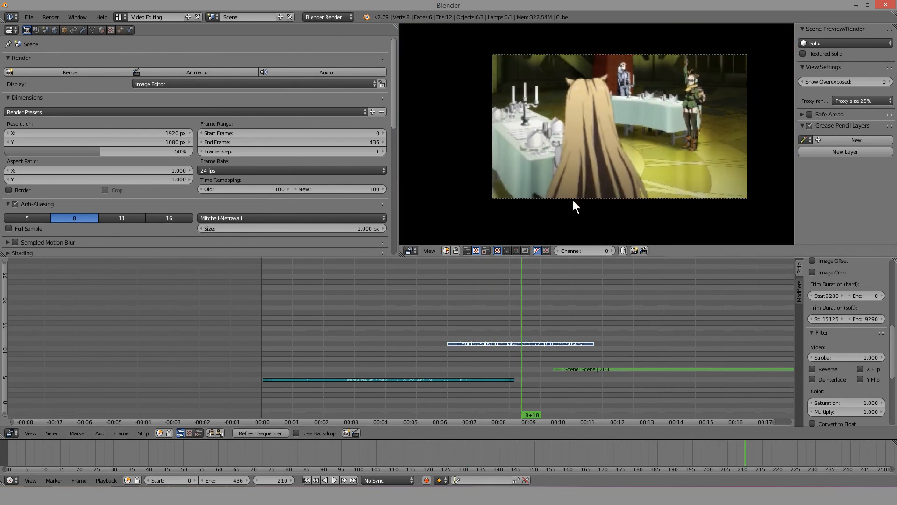
Slide the pasted strip back and forth, ending with its start at about 5 seconds, and scrub to frame 180.
key("g")
left_click(626, 342)
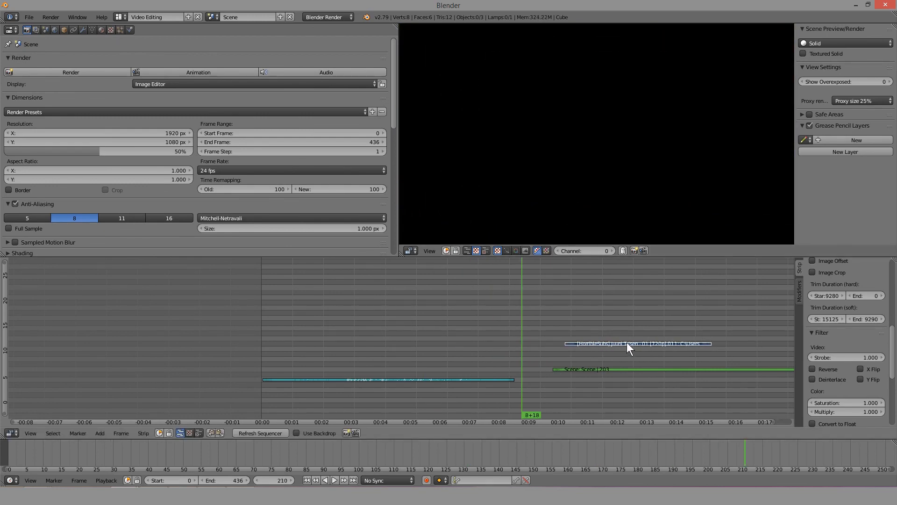
middle_click_drag(587, 342, 412, 343)
key("g")
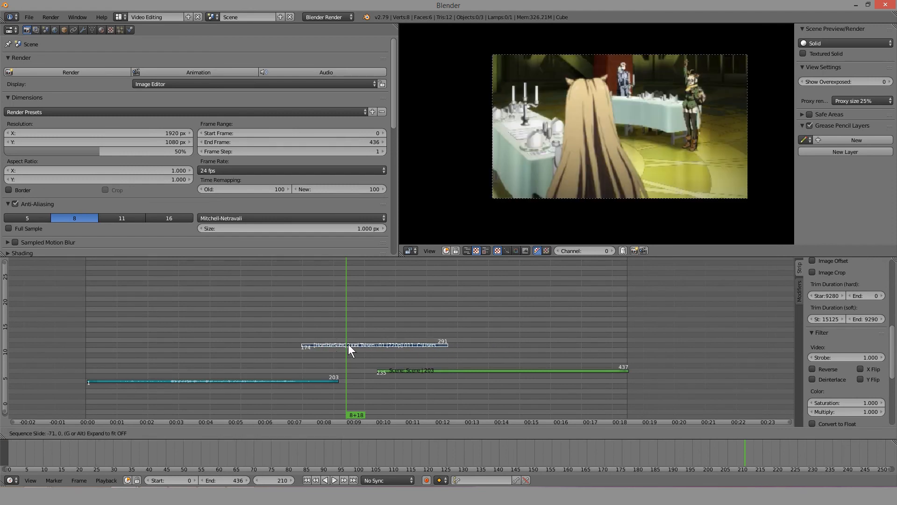
left_click(348, 345)
key("g")
left_click(276, 354)
left_click_drag(276, 355, 308, 303)
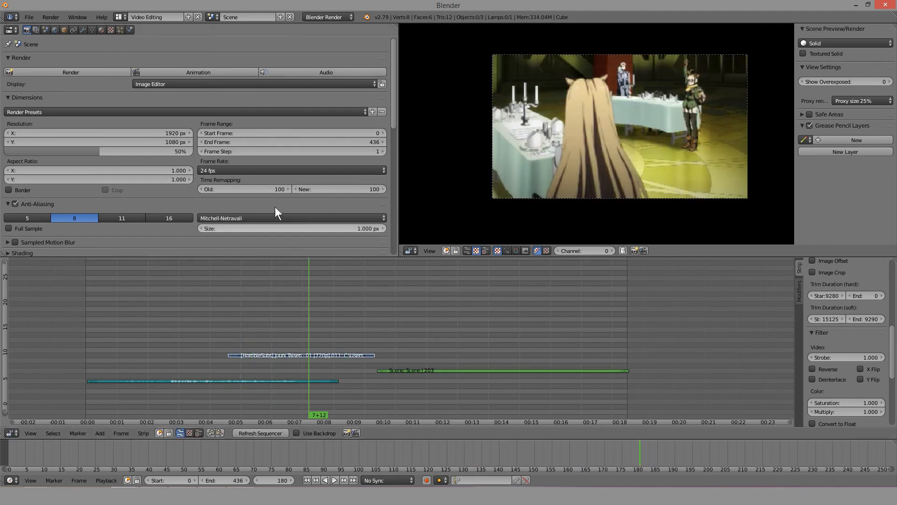
Shift the pasted strip to start at about 7 seconds, partly overlapping the green Scene strip in time.
left_click(210, 17)
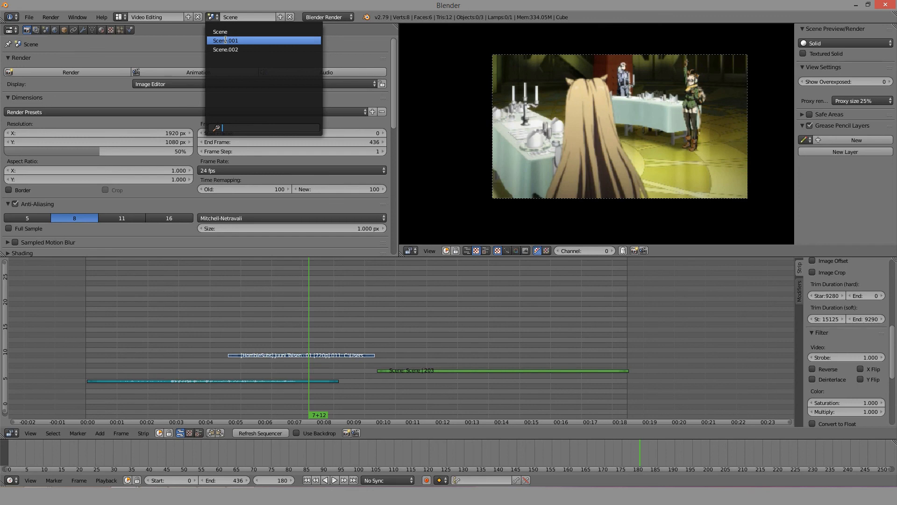
scroll(326, 371, "down", 1)
right_click_drag(288, 354, 338, 357)
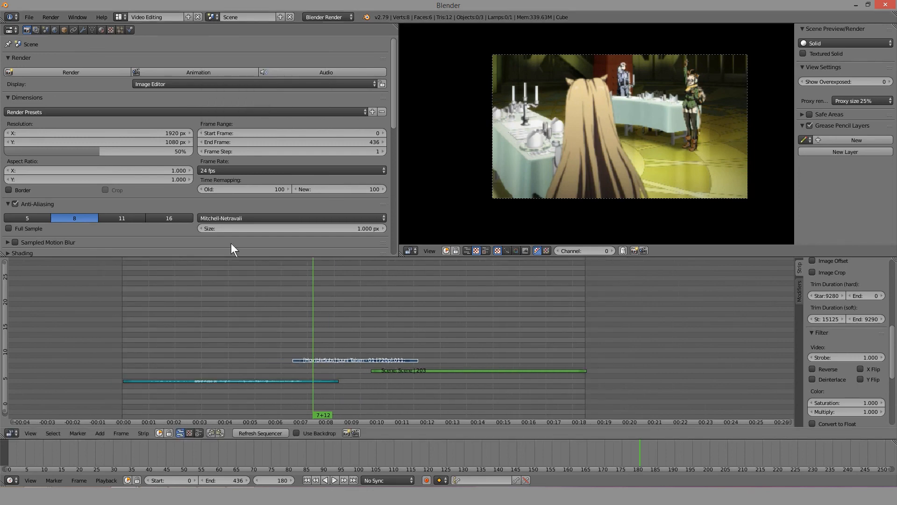
Append the egg mask from the other project's Mask data.
left_click(29, 17)
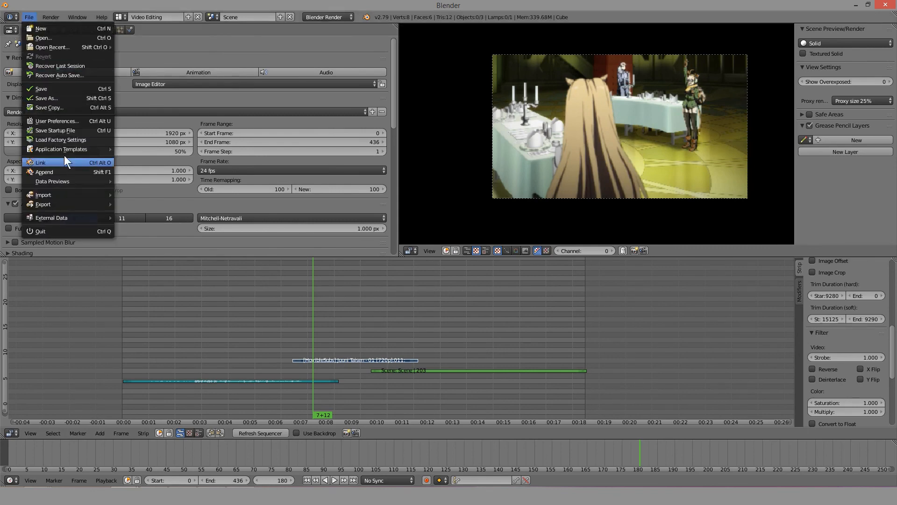
mouse_move(66, 150)
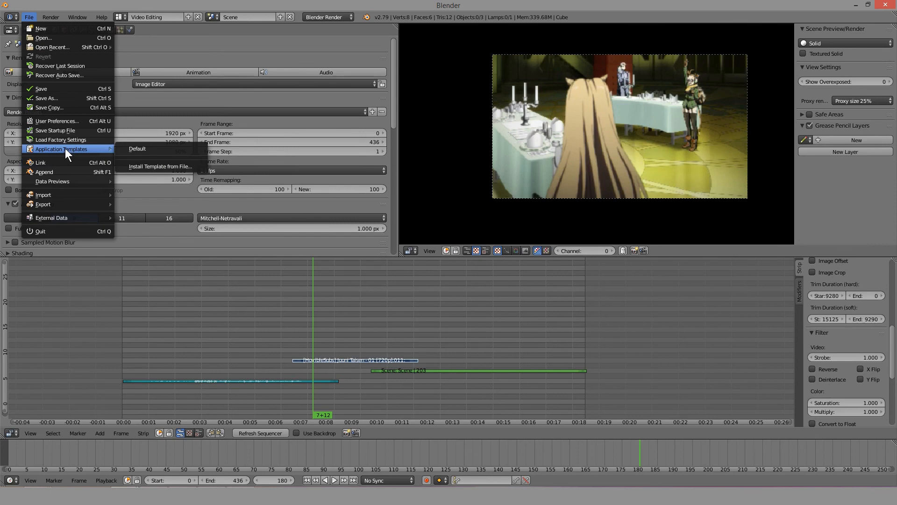
left_click(60, 172)
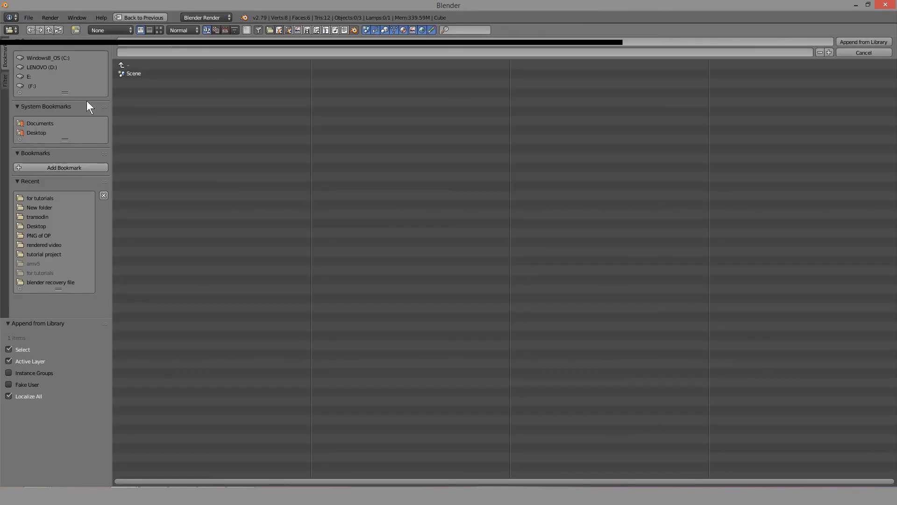
left_click(127, 63)
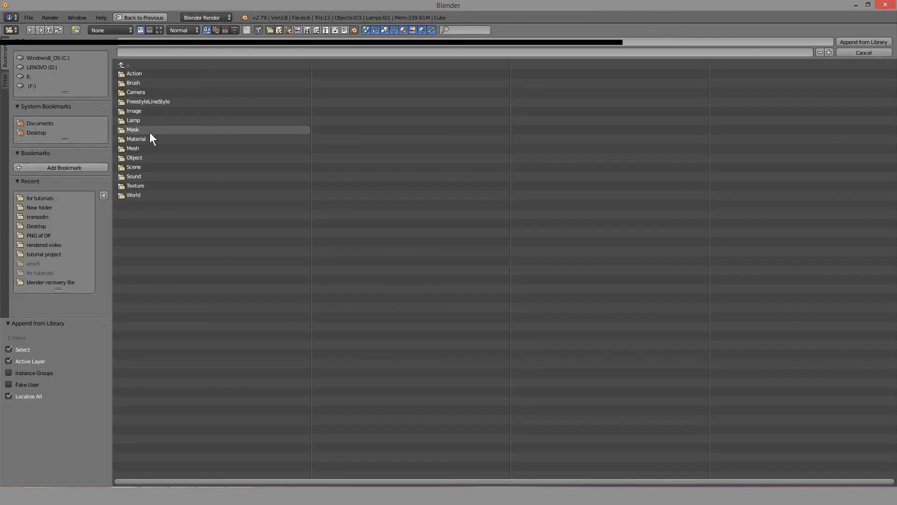
left_click(150, 133)
left_click(137, 73)
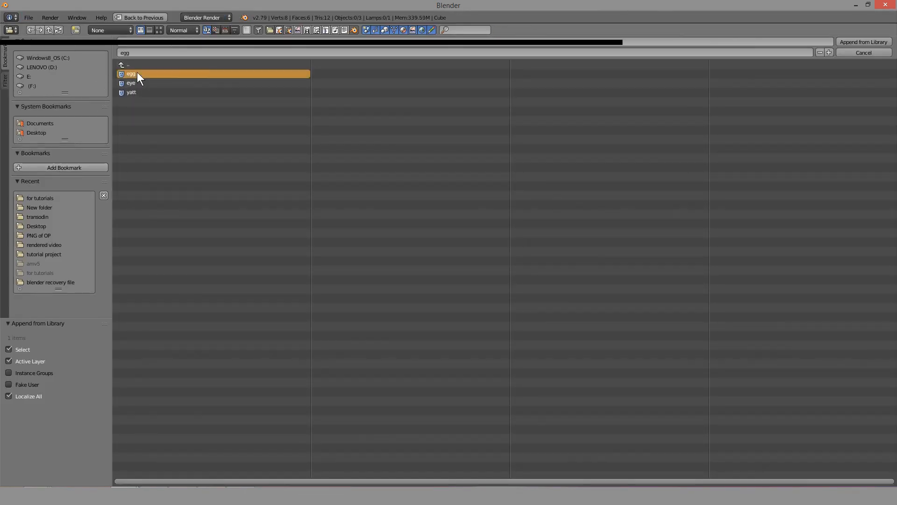
double_click(136, 73)
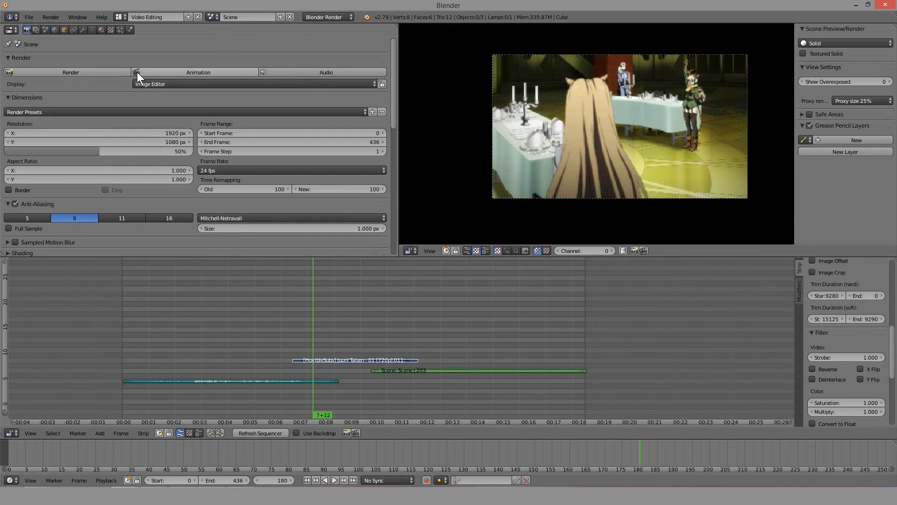
Browse the appendable data categories, including Action and Object, back out to the Desktop folder and cancel the append.
left_click(21, 13)
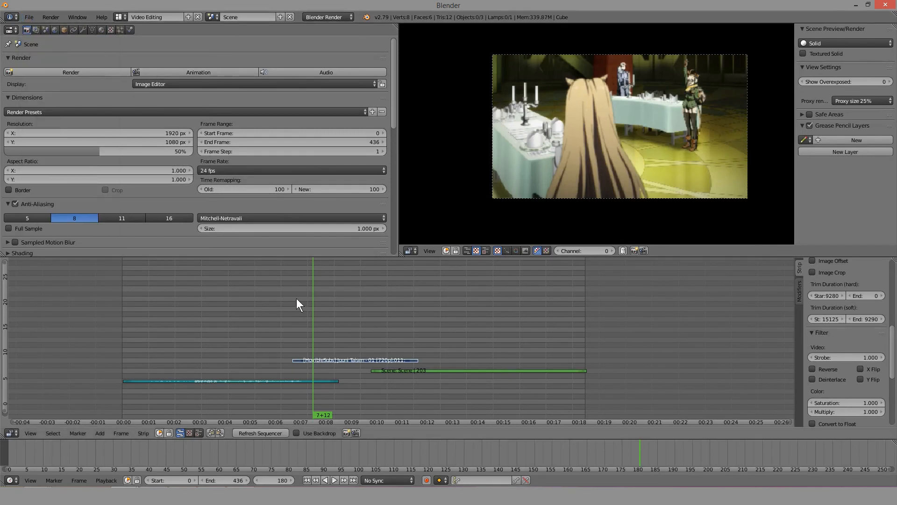
scroll(363, 360, "up", 4)
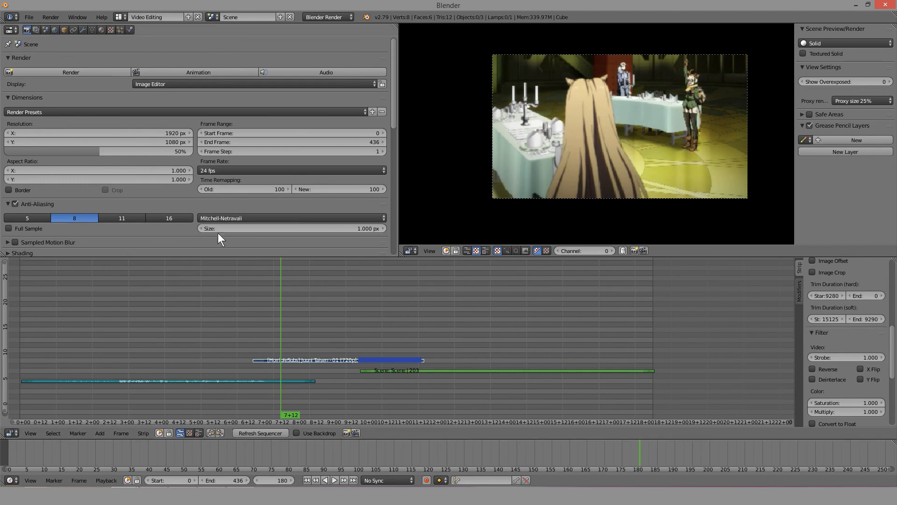
left_click(29, 18)
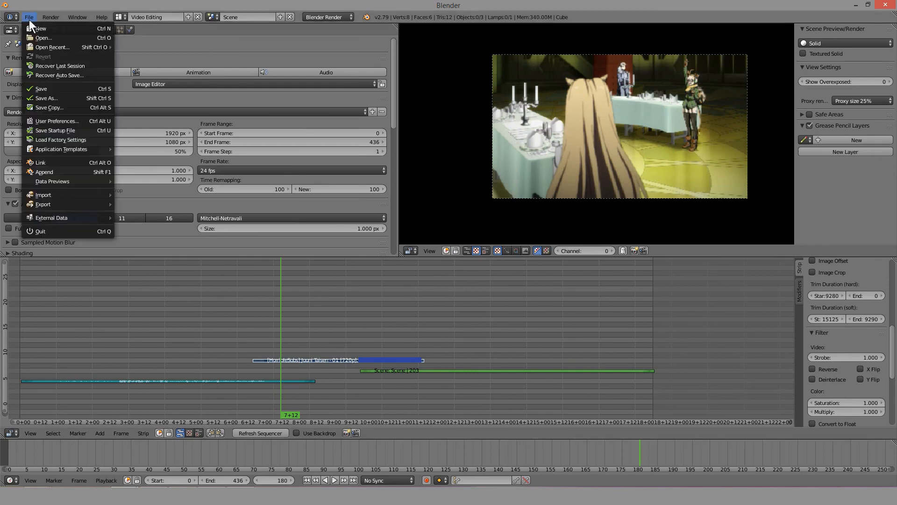
left_click(57, 174)
left_click(144, 66)
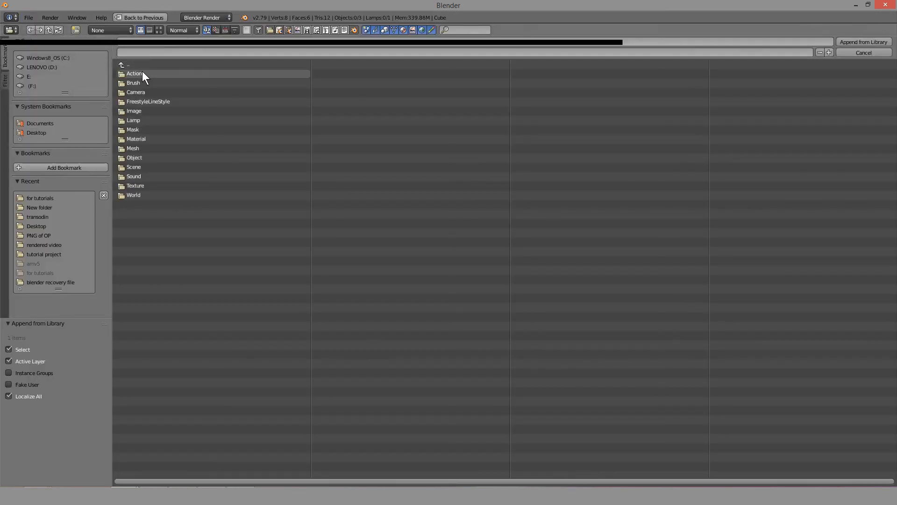
left_click(142, 71)
left_click(137, 64)
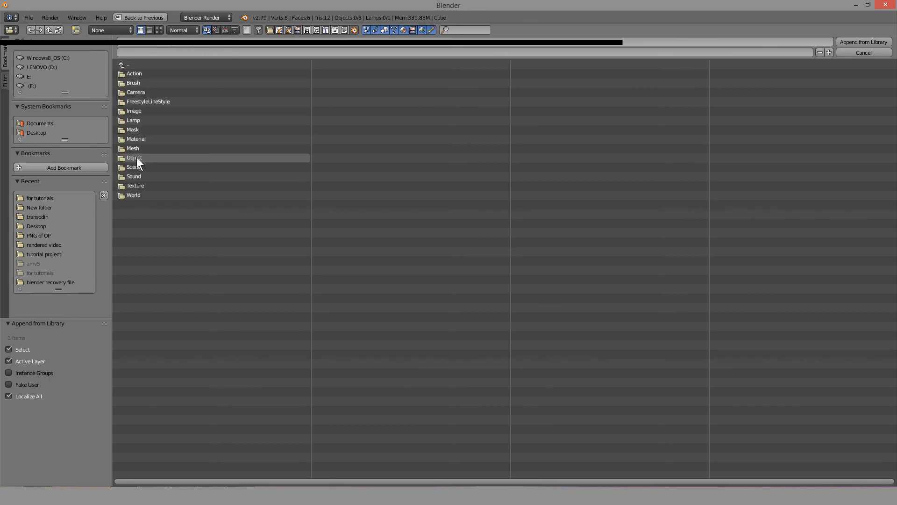
left_click(136, 157)
left_click(127, 64)
left_click(127, 64)
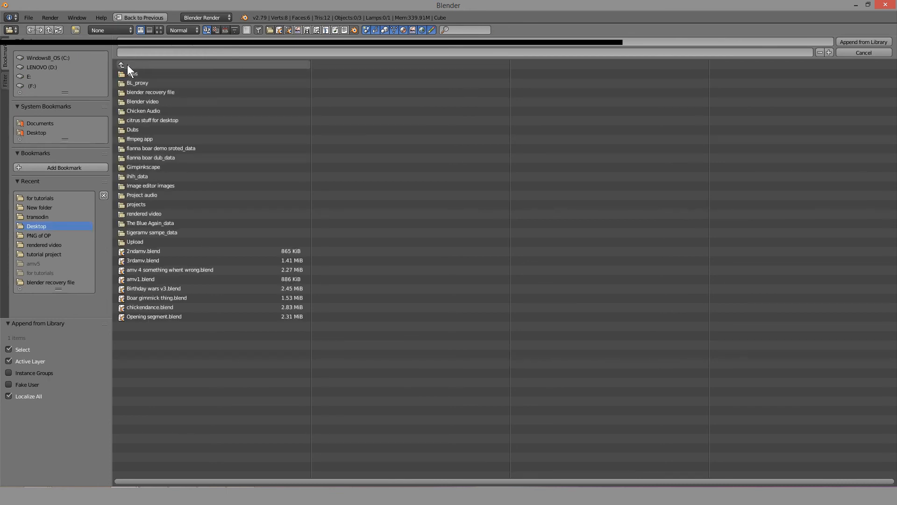
left_click(877, 52)
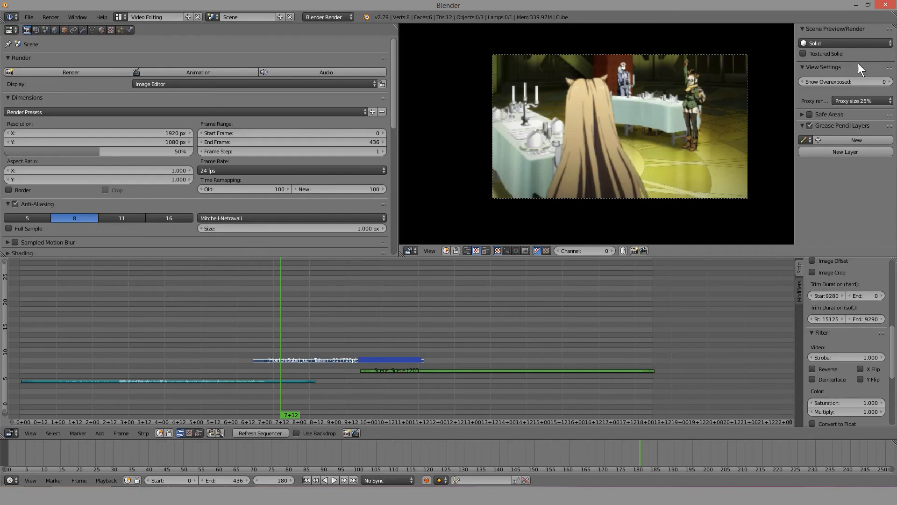
Add a Mask modifier to the pasted video strip, using Mask as its input type and egg as the mask.
left_click(797, 290)
left_click(864, 289)
left_click(839, 337)
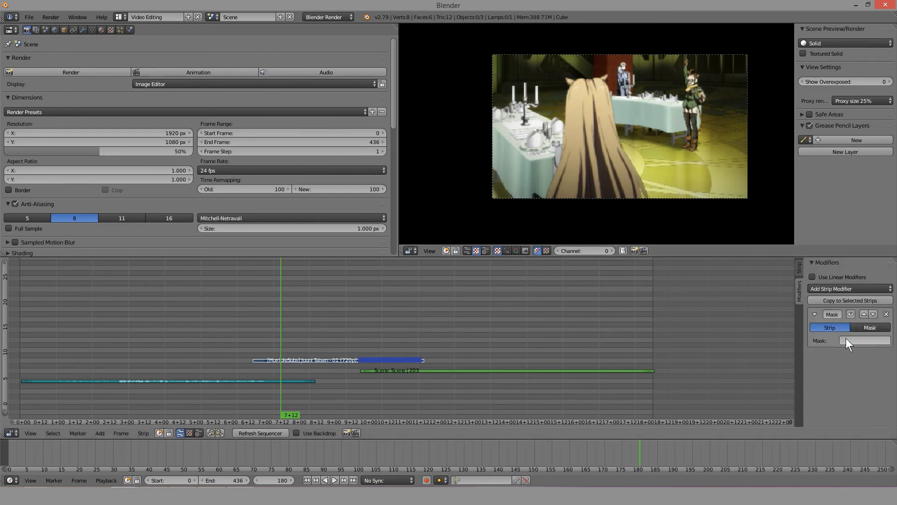
left_click(878, 327)
left_click(870, 341)
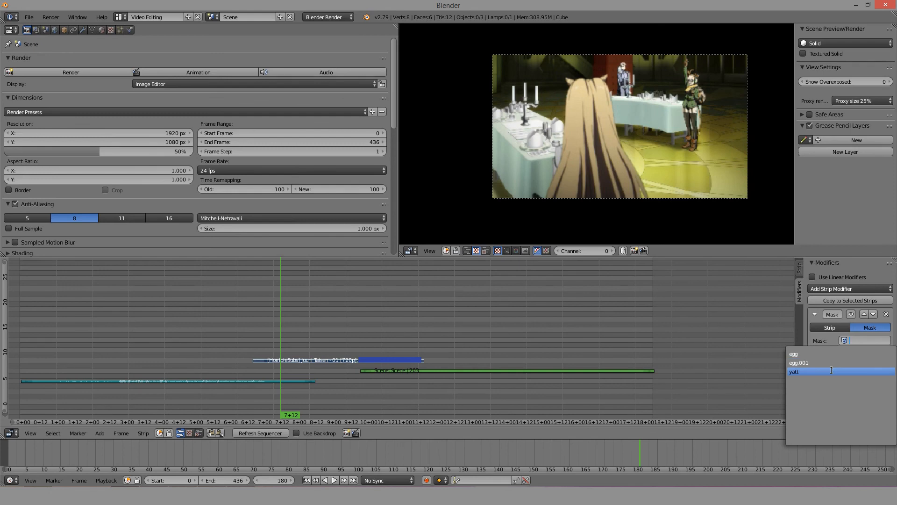
left_click(813, 354)
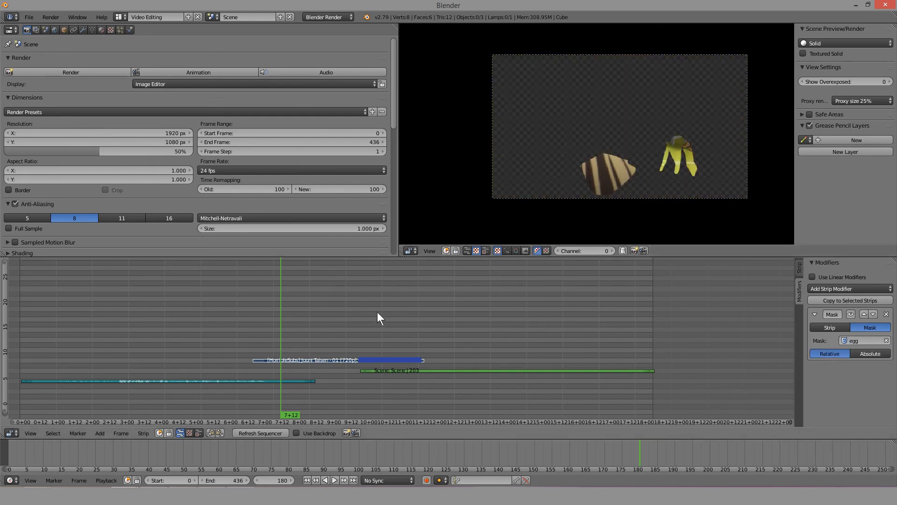
left_click_drag(377, 312, 292, 327)
scroll(643, 193, "up", 5)
scroll(641, 188, "down", 6)
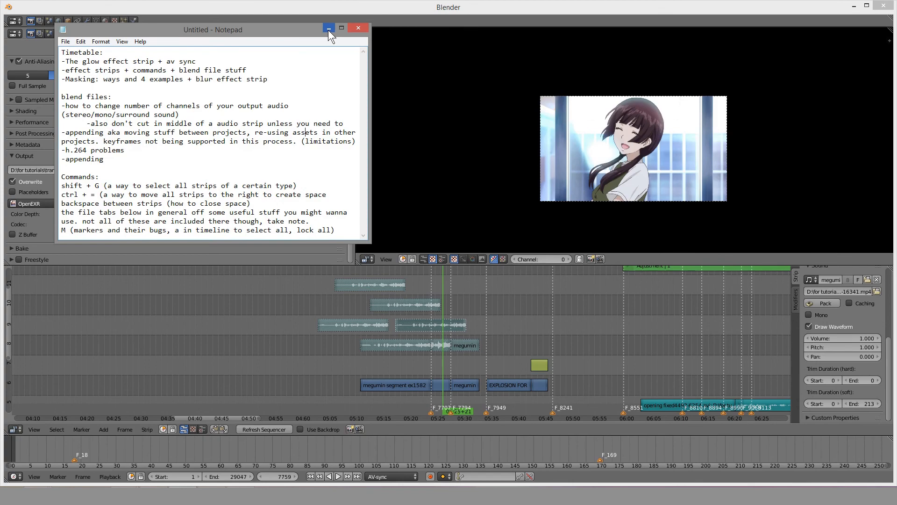
Minimize the Notepad notes and bring the transcoding test strips into view in the other project's sequencer.
left_click(328, 29)
scroll(327, 338, "down", 20)
middle_click_drag(273, 385, 484, 346)
scroll(483, 346, "up", 9)
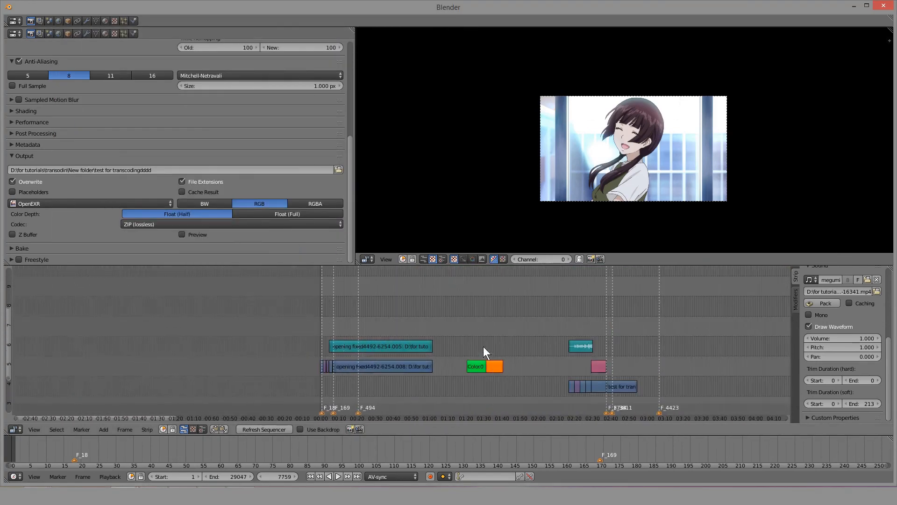
middle_click_drag(618, 347, 414, 336)
scroll(414, 335, "up", 20)
middle_click_drag(148, 343, 470, 321)
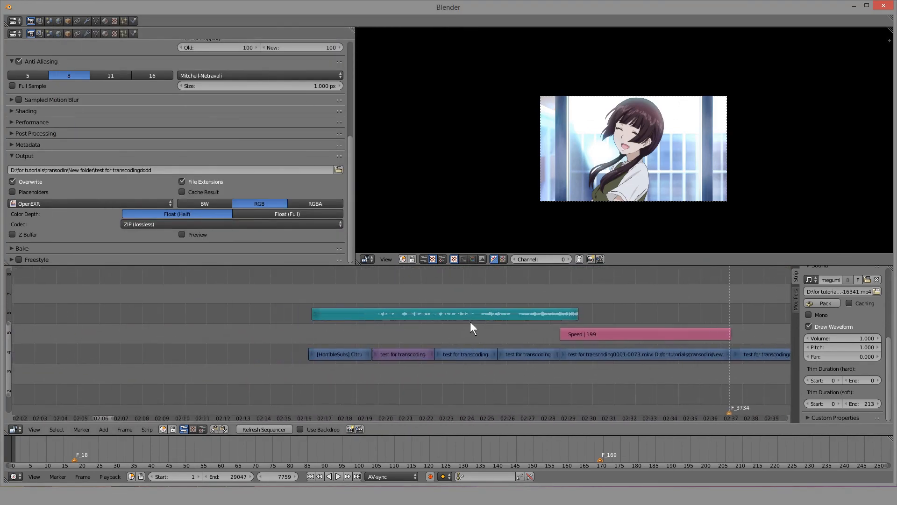
scroll(470, 321, "up", 4)
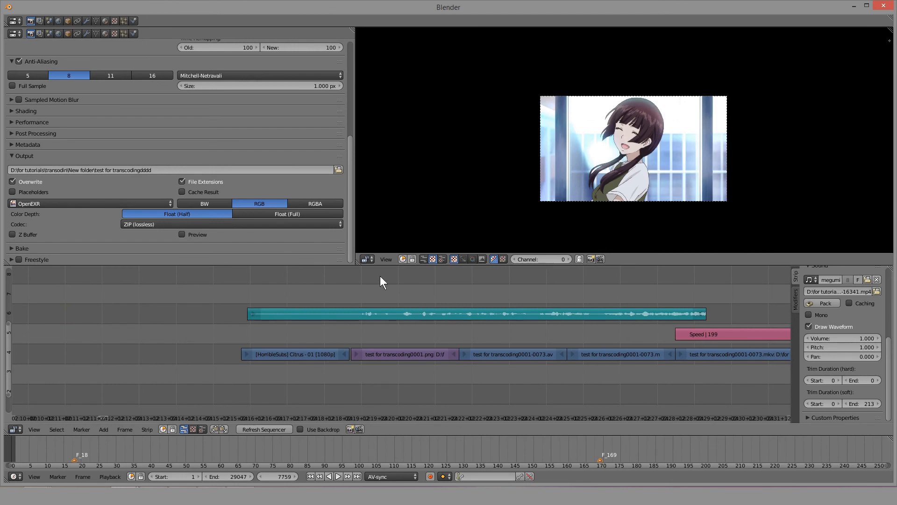
Move the playhead onto the original Citrus clip and enlarge its frame in the preview to examine the source picture.
left_click(305, 322)
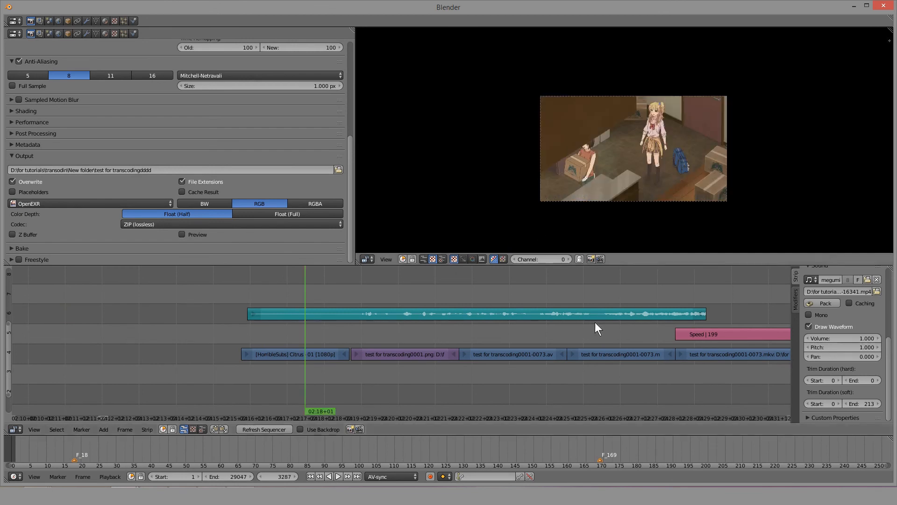
scroll(626, 175, "up", 4)
middle_click_drag(666, 178, 600, 165)
scroll(592, 167, "up", 3)
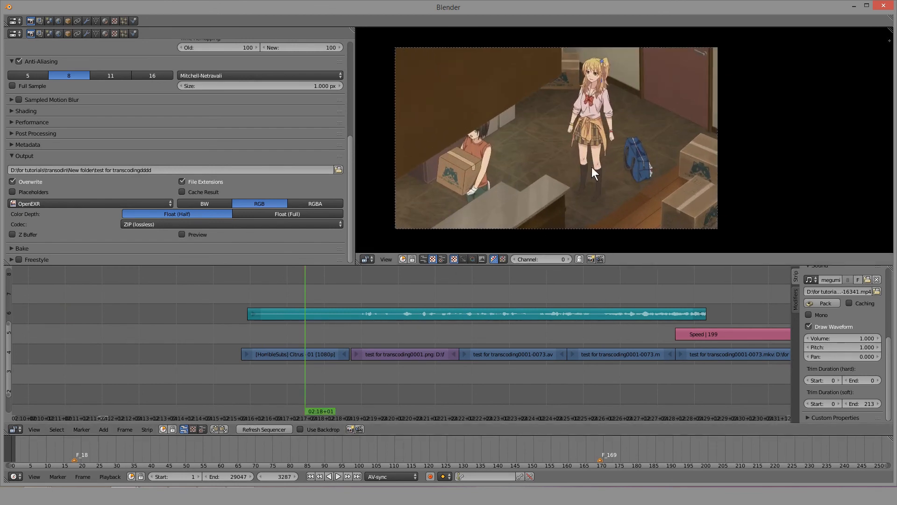
middle_click_drag(519, 178, 543, 180)
Set the output file format to FFmpeg video and review the available codecs, keeping H.264.
left_click(156, 201)
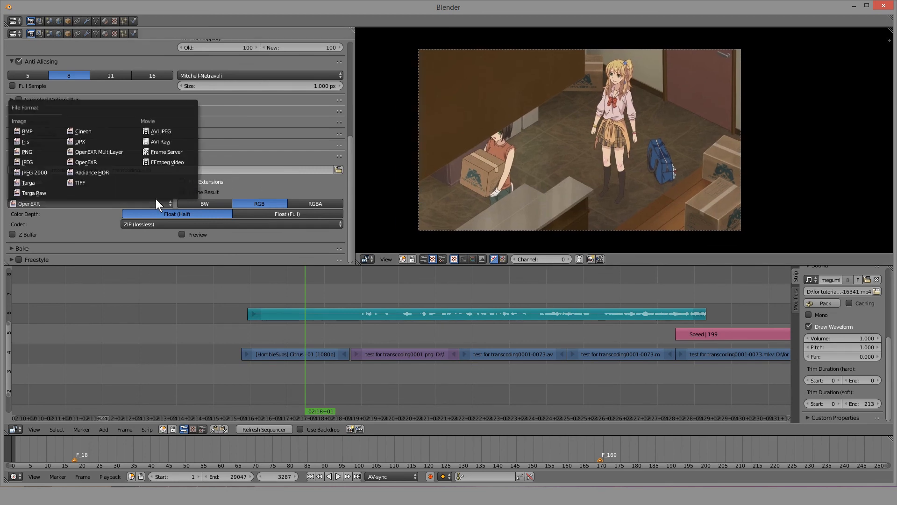
left_click(174, 164)
scroll(182, 190, "down", 3)
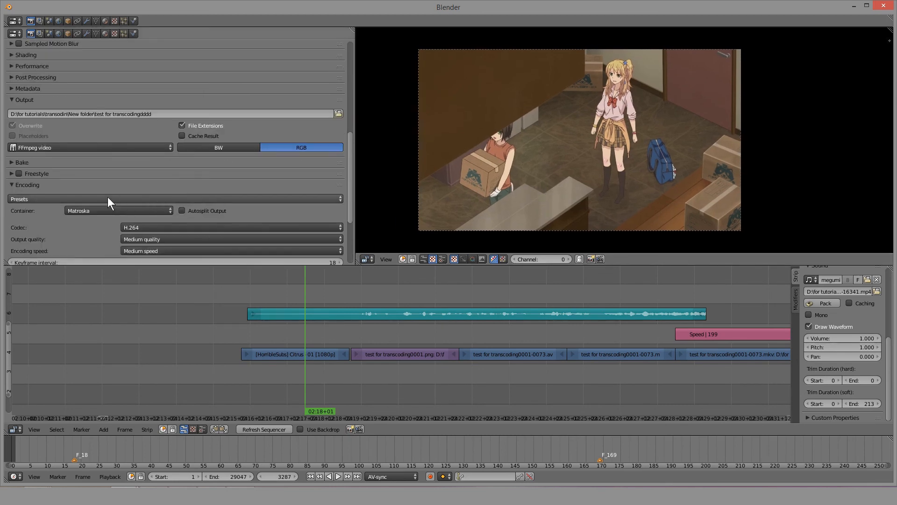
scroll(108, 198, "down", 4)
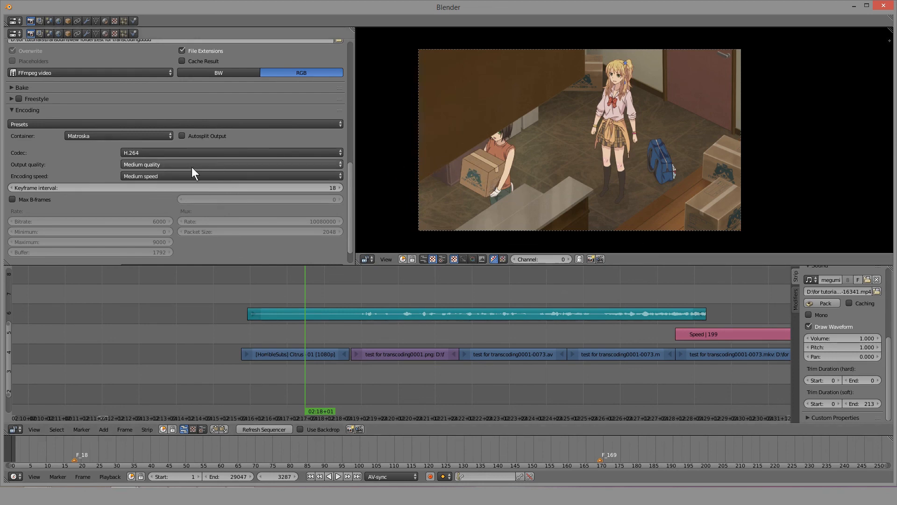
left_click(158, 154)
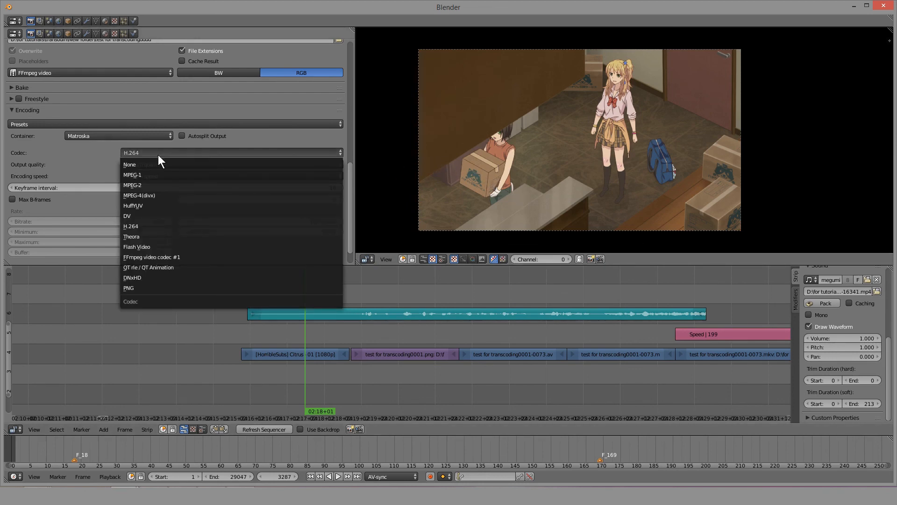
left_click(158, 155)
Examine the original Citrus clip's picture quality up close around the dark brown area in the preview.
middle_click_drag(440, 278, 421, 275)
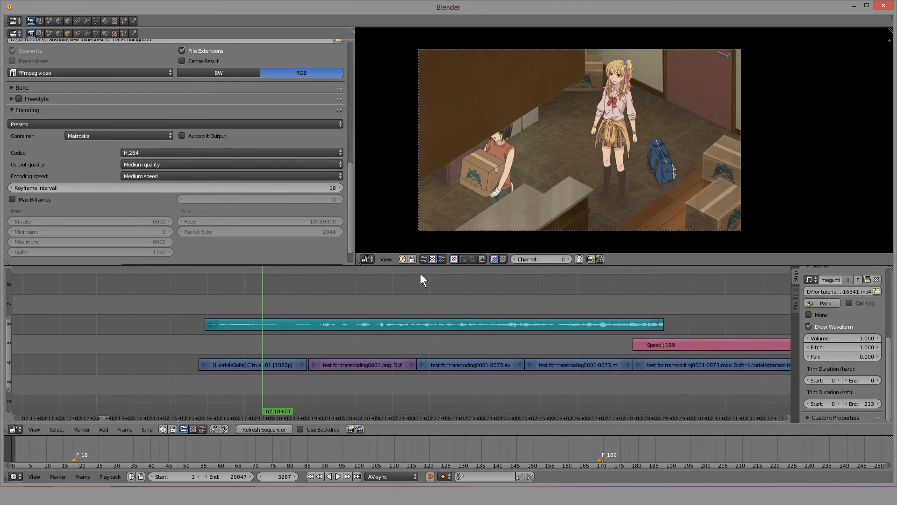
scroll(327, 318, "up", 2)
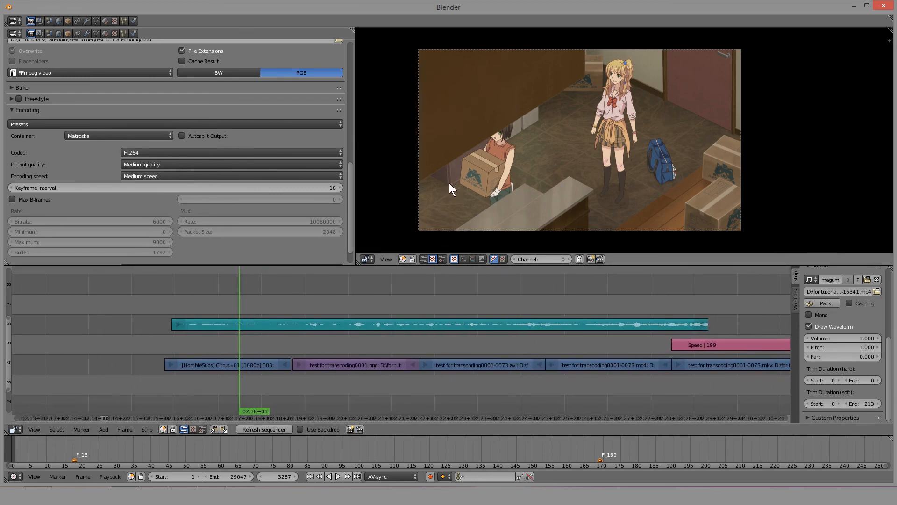
scroll(456, 162, "up", 5)
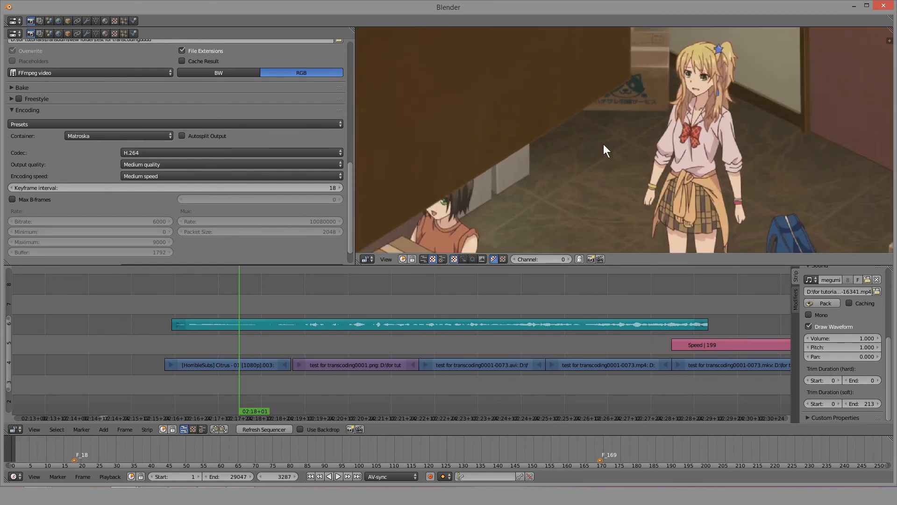
scroll(608, 149, "up", 3)
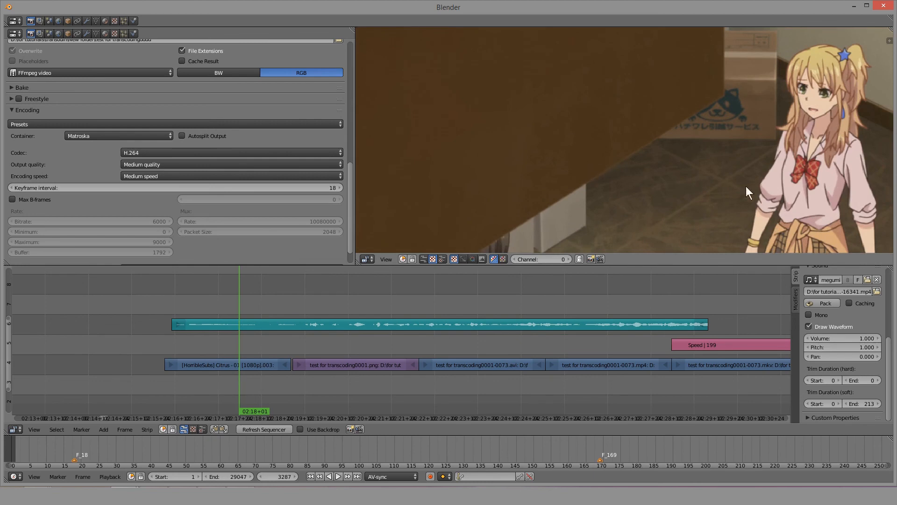
scroll(607, 159, "up", 2)
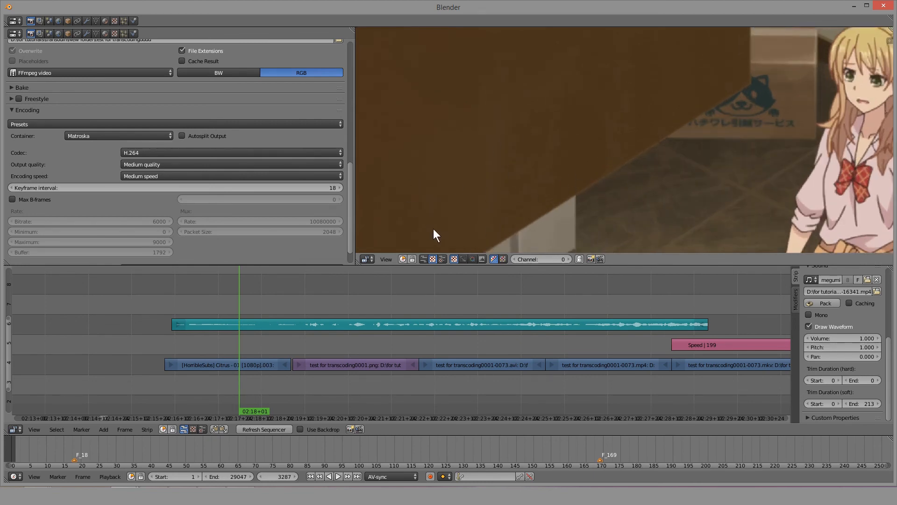
scroll(550, 201, "down", 2)
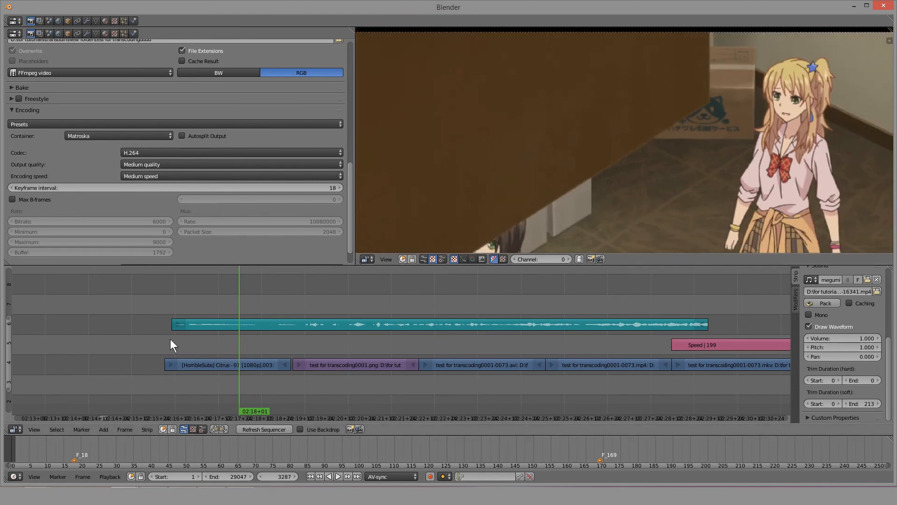
Scrub the original Citrus clip to 02:19+01, examine the brown area for compression artifacts and select the clip's strip.
left_click_drag(179, 338, 281, 343)
scroll(531, 178, "down", 3)
scroll(531, 178, "up", 4)
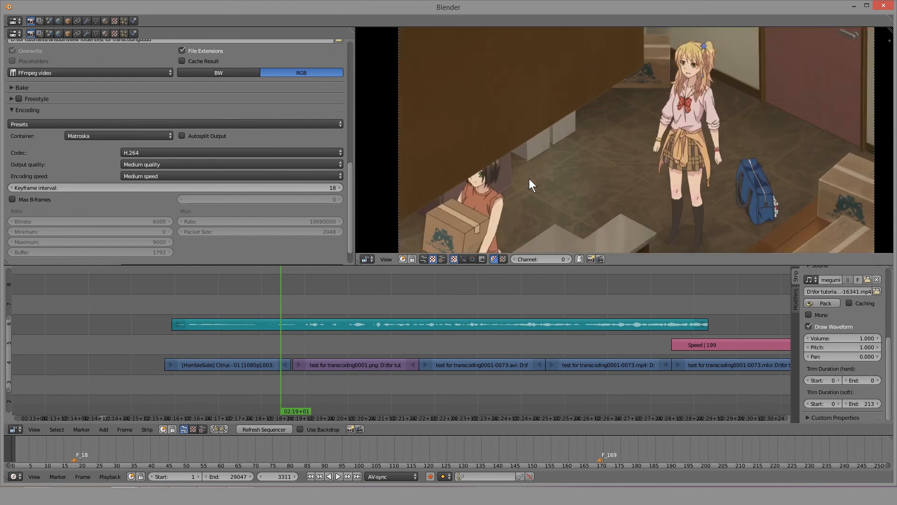
scroll(545, 175, "up", 3)
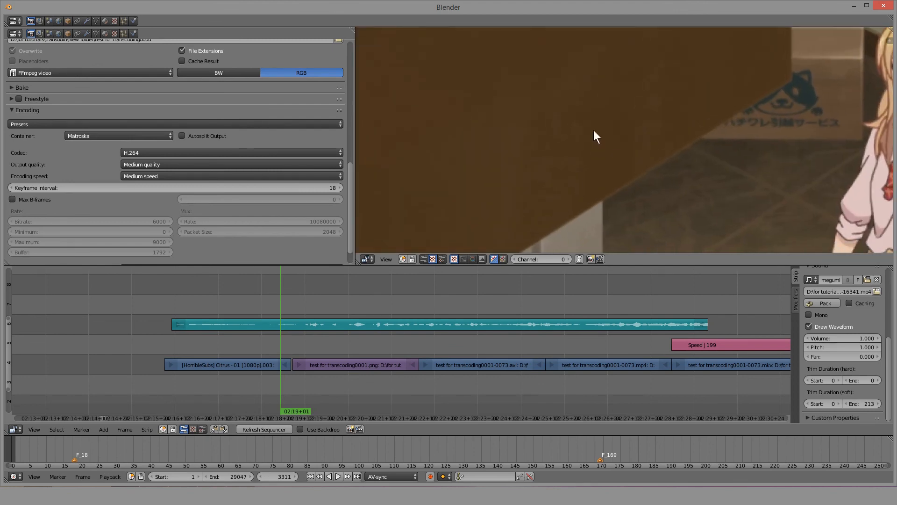
scroll(601, 143, "up", 2)
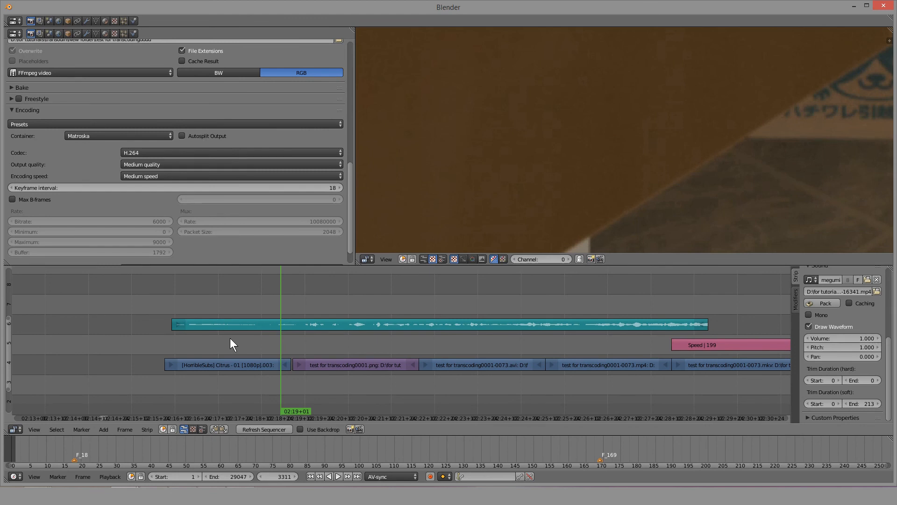
left_click_drag(231, 338, 280, 338)
scroll(516, 169, "down", 2)
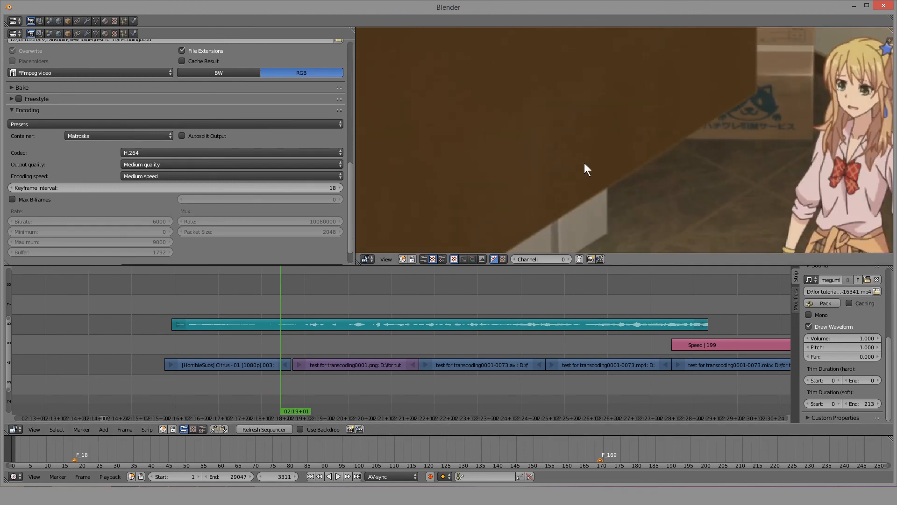
scroll(584, 164, "up", 3)
scroll(575, 170, "down", 1)
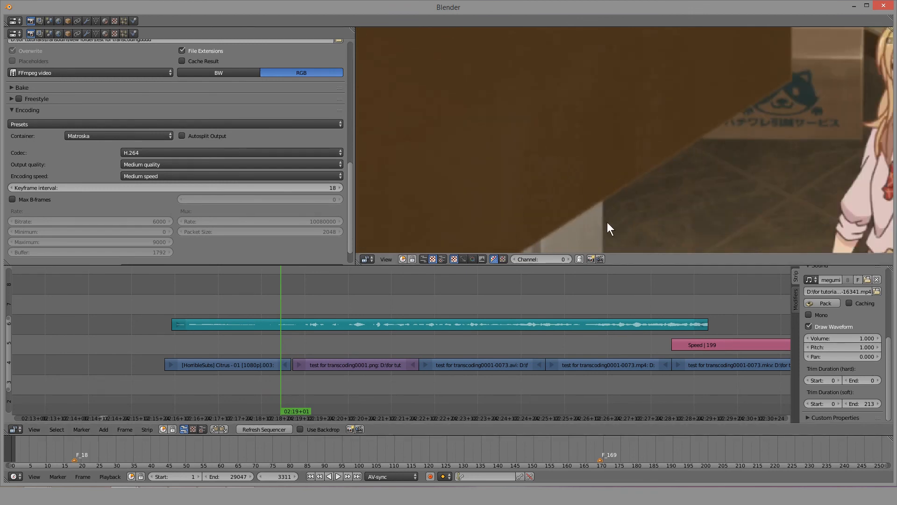
scroll(607, 222, "down", 1)
right_click(253, 364)
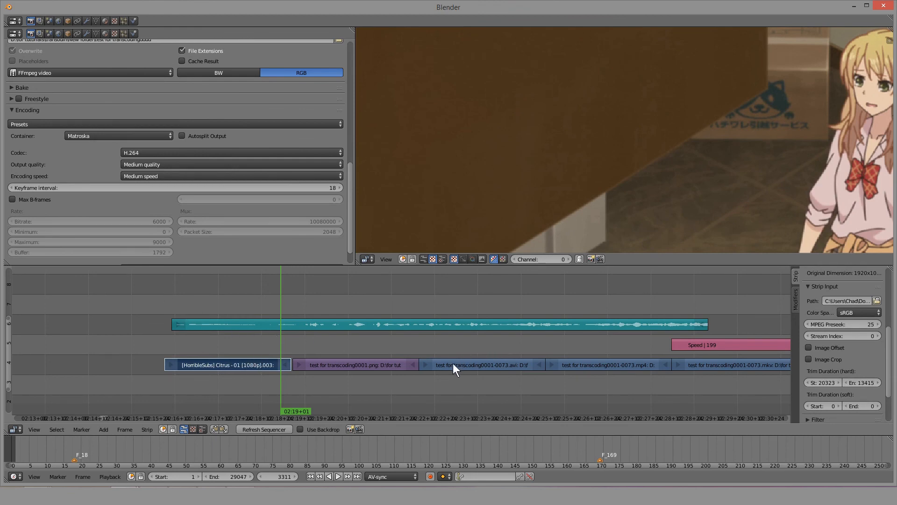
Set the H.264 output quality to Lossless and the encoding speed to Very slow; smallest file.
left_click(142, 165)
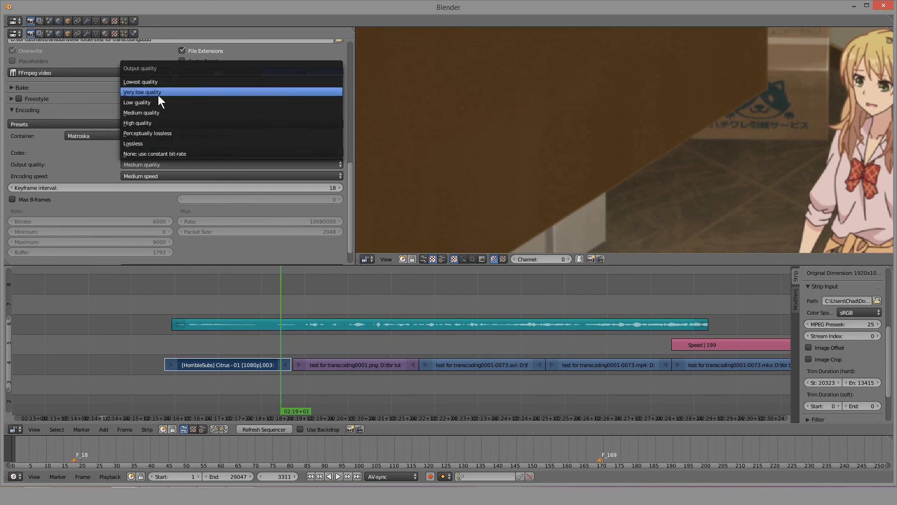
left_click(148, 144)
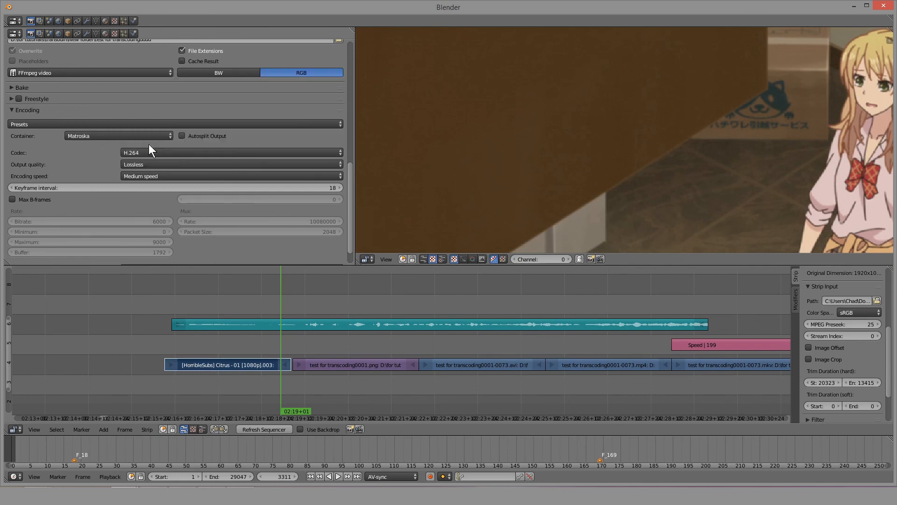
left_click(148, 175)
left_click(155, 85)
Play part of the AVI test clip, stop at 02:23+22 and view the whole frame in the preview.
left_click(439, 347)
key("alt+a")
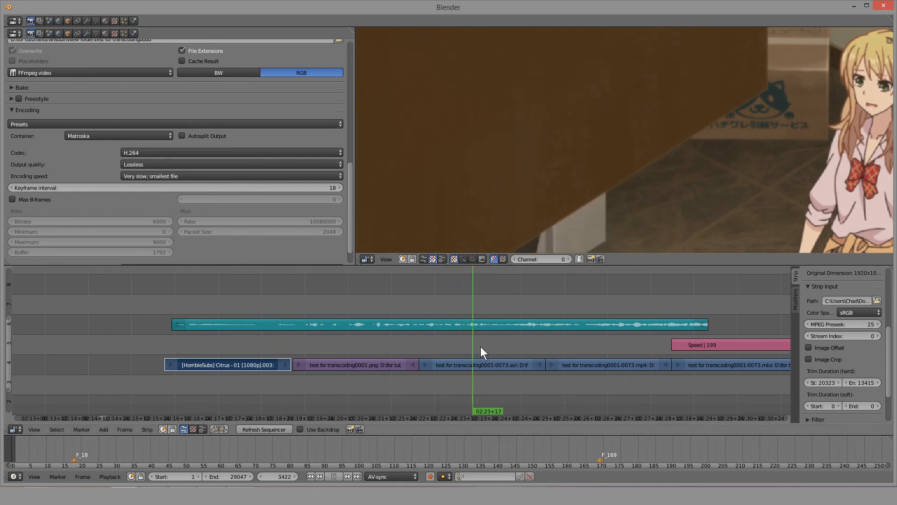
key("alt+a")
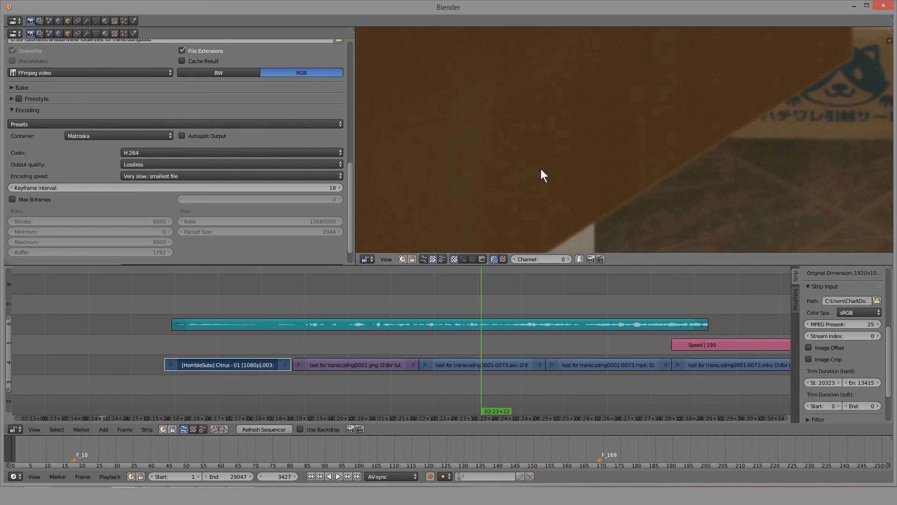
scroll(560, 149, "down", 6)
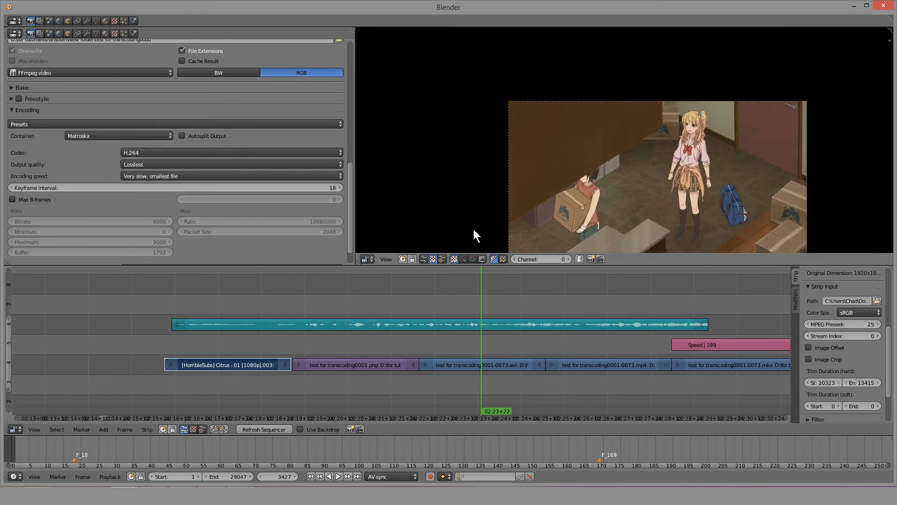
Compare frames of the original Citrus clip and the AVI test clip, examining the AVI clip's brown area up close.
left_click(247, 343)
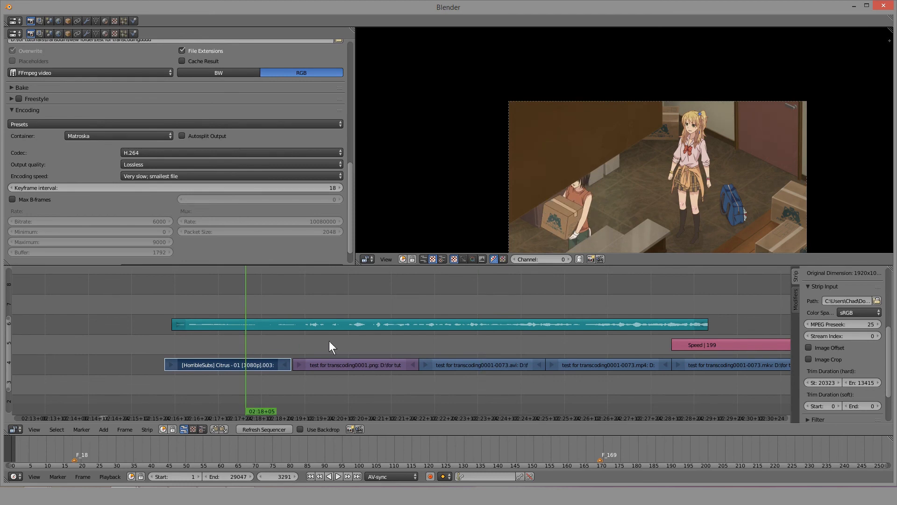
left_click(477, 346)
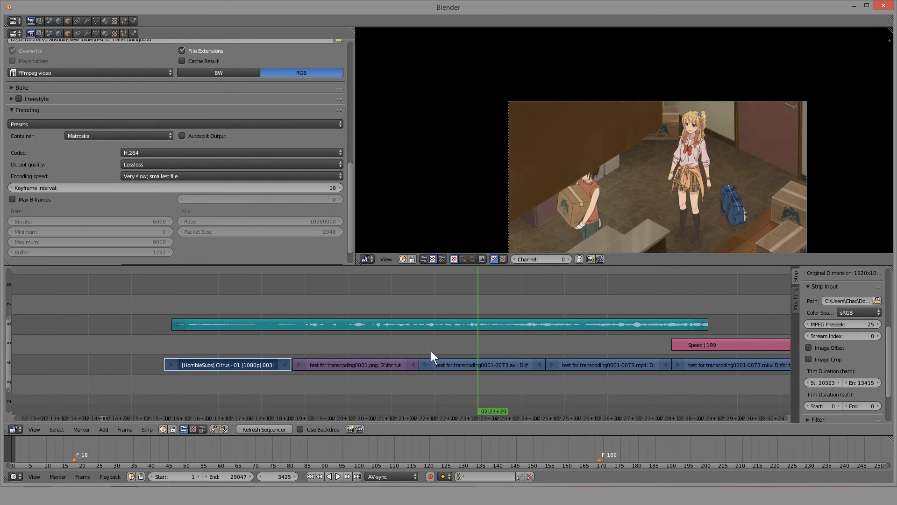
key("ctrl+z")
left_click(464, 344)
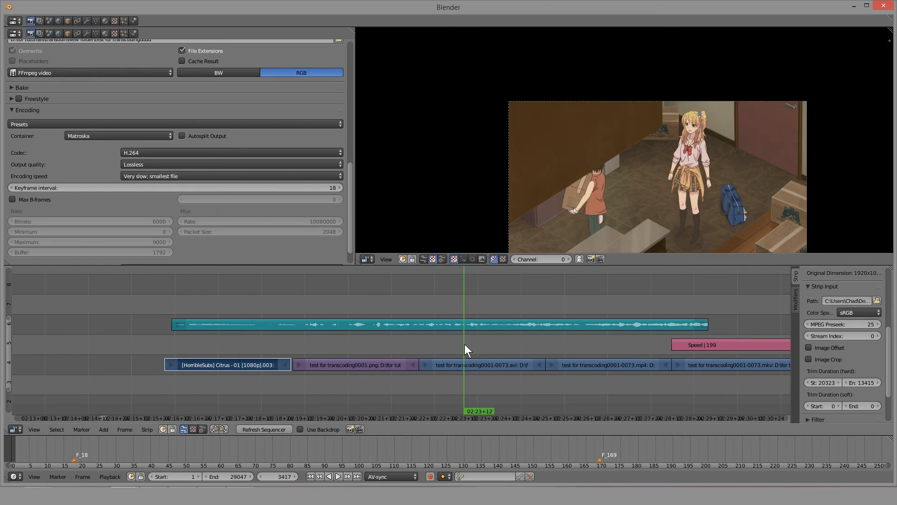
scroll(587, 165, "up", 3)
scroll(587, 164, "up", 3)
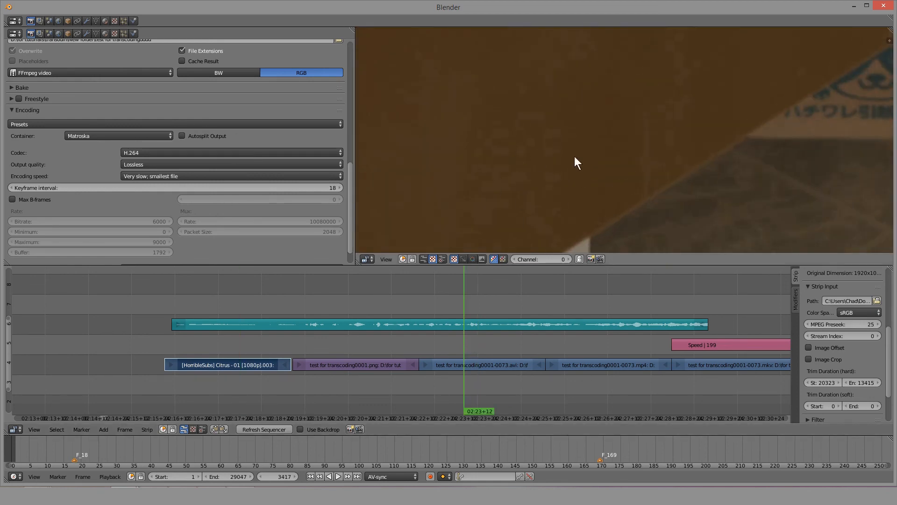
scroll(535, 152, "down", 4)
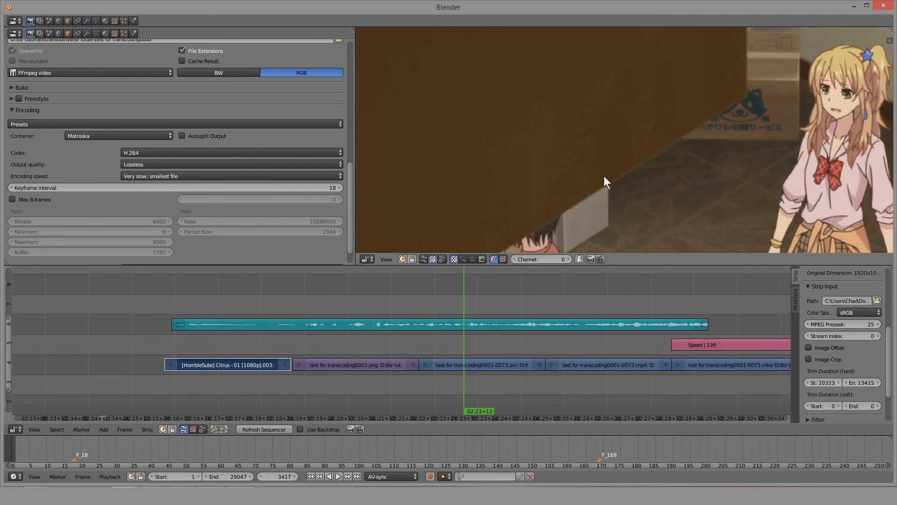
Set the encoding container to AVI, then preview the AVI test clip and select the MP4 test strip.
left_click(132, 136)
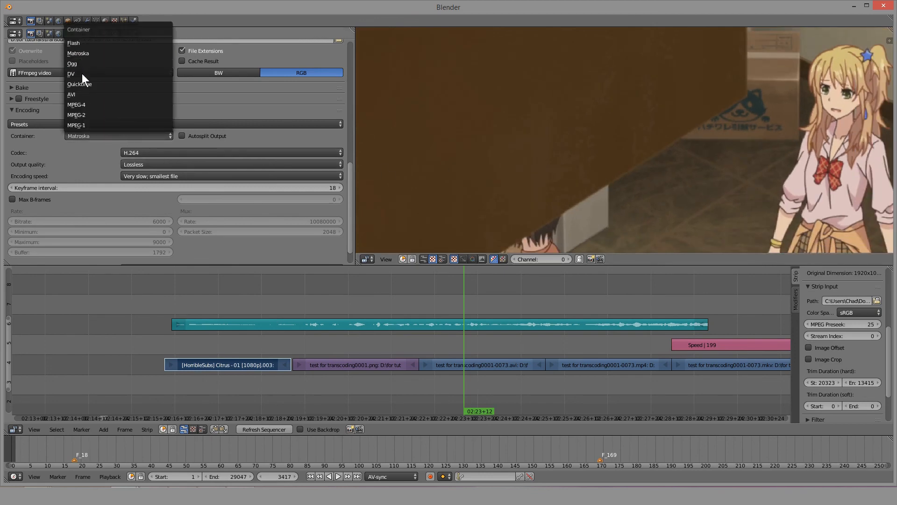
left_click(85, 93)
middle_click_drag(522, 306, 468, 305)
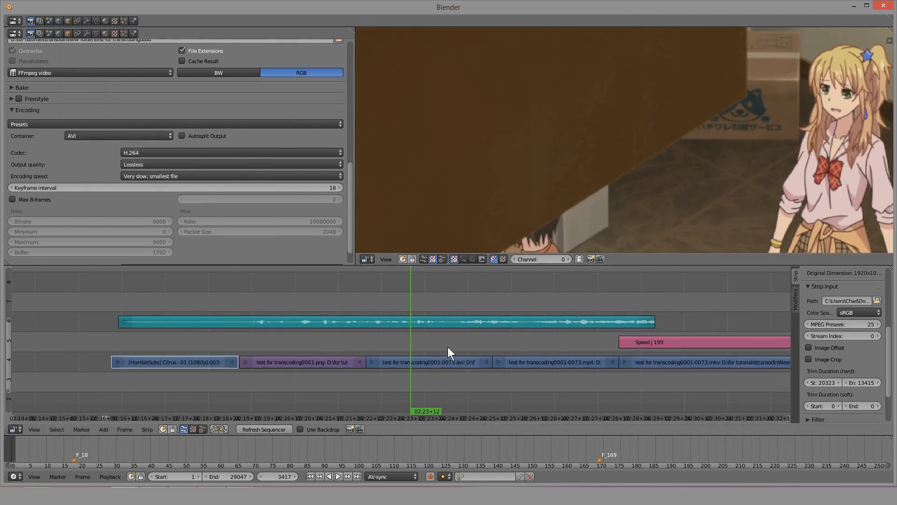
key("alt+a")
right_click(417, 358)
key("alt+a")
right_click(565, 361)
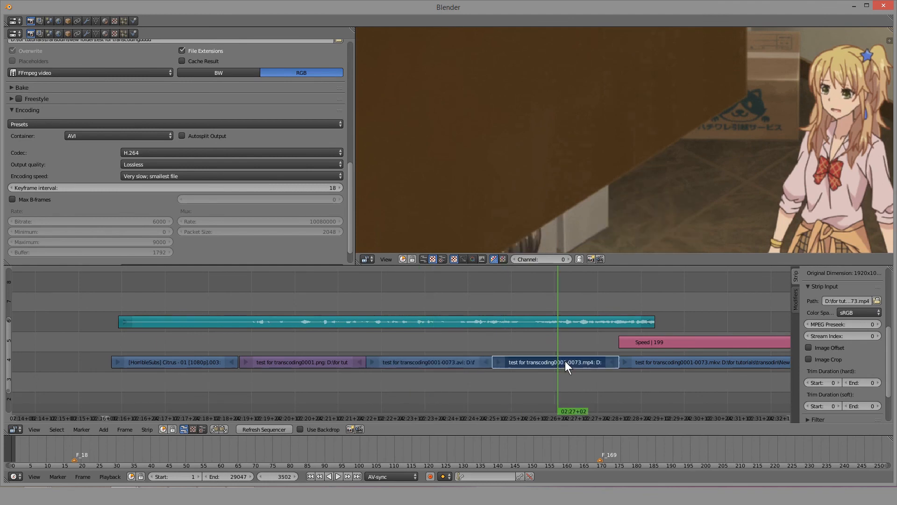
Set the encoding container to MPEG-4 and play part of the AVI test clip for comparison.
left_click(115, 134)
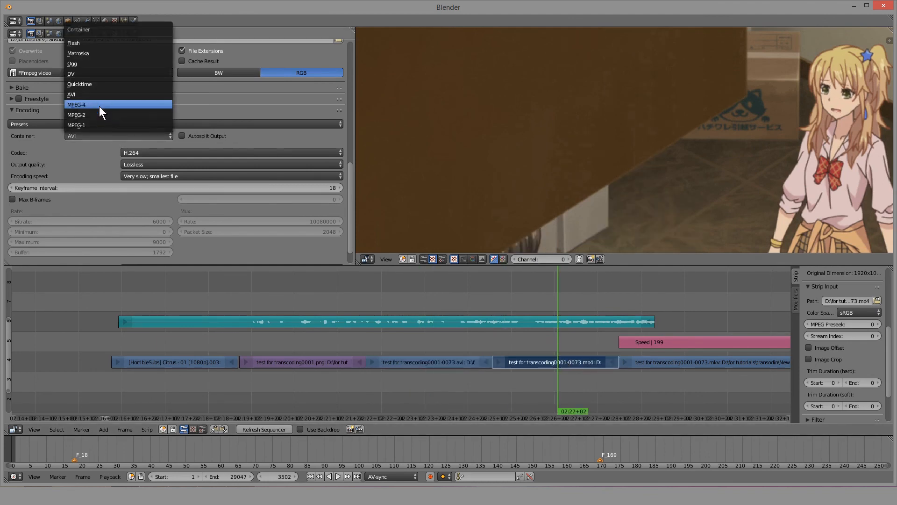
left_click(99, 105)
left_click(411, 337)
key("alt+a")
scroll(530, 294, "up", 4)
key("alt+a")
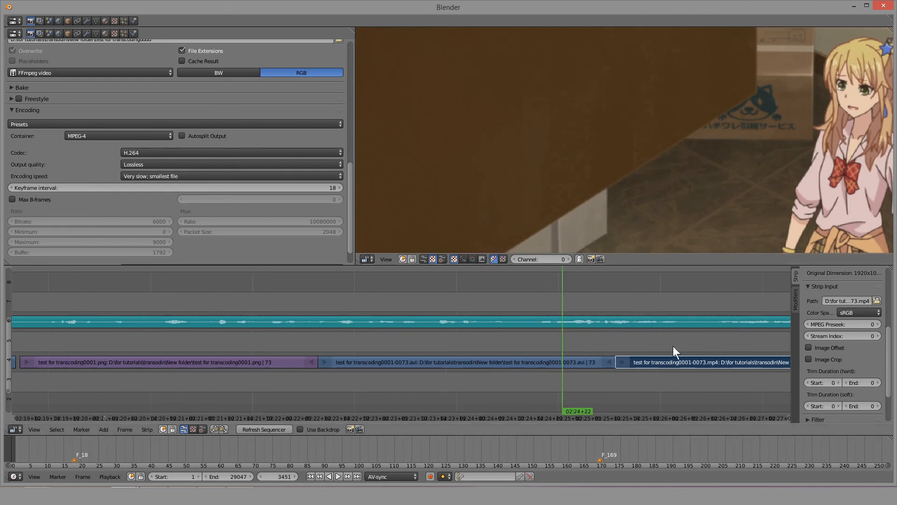
Preview the MKV test clip at 02:29+20 and select the Speed effect strip above it.
scroll(362, 346, "down", 2)
middle_click_drag(585, 346, 300, 348)
scroll(300, 347, "down", 3)
left_click_drag(300, 347, 448, 364)
right_click(448, 365)
right_click(446, 349)
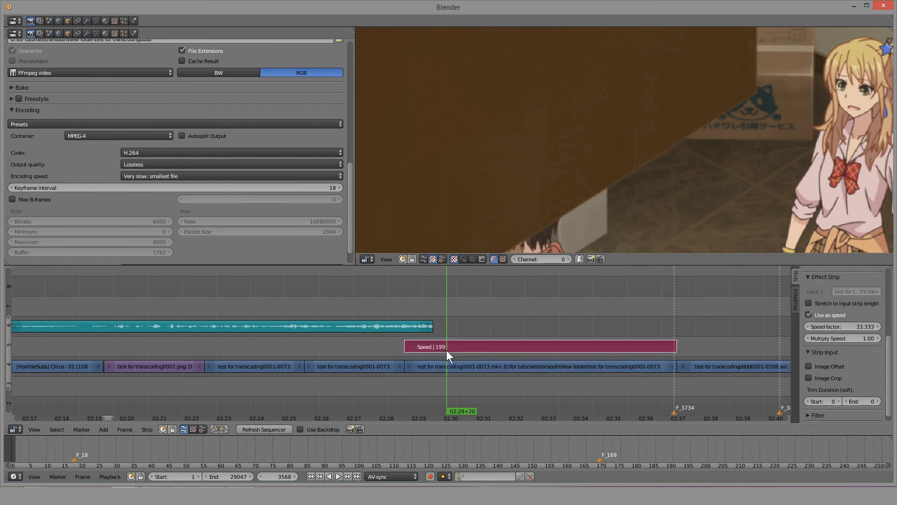
Play parts of the transcoded test clips, including the MKV clip under the Speed strip, to compare their playback.
key("alt+shift+a")
left_click_drag(337, 346, 173, 347)
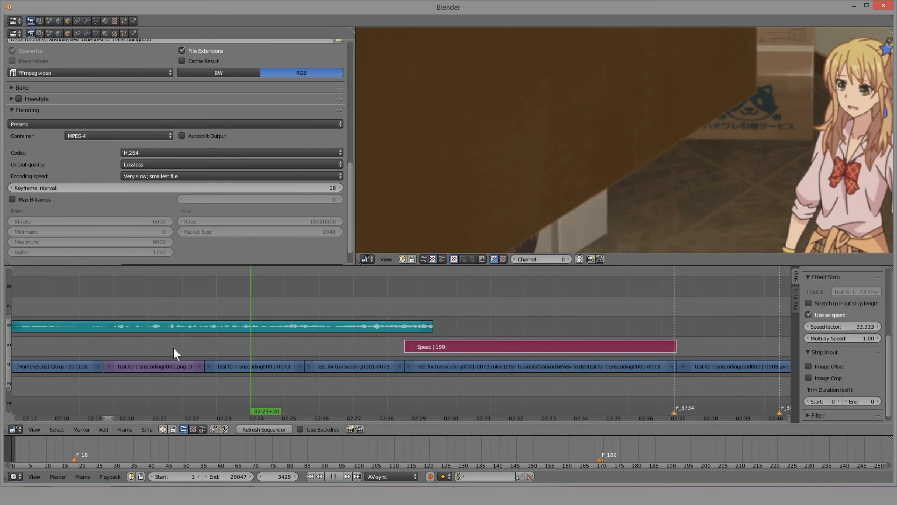
key("alt+a")
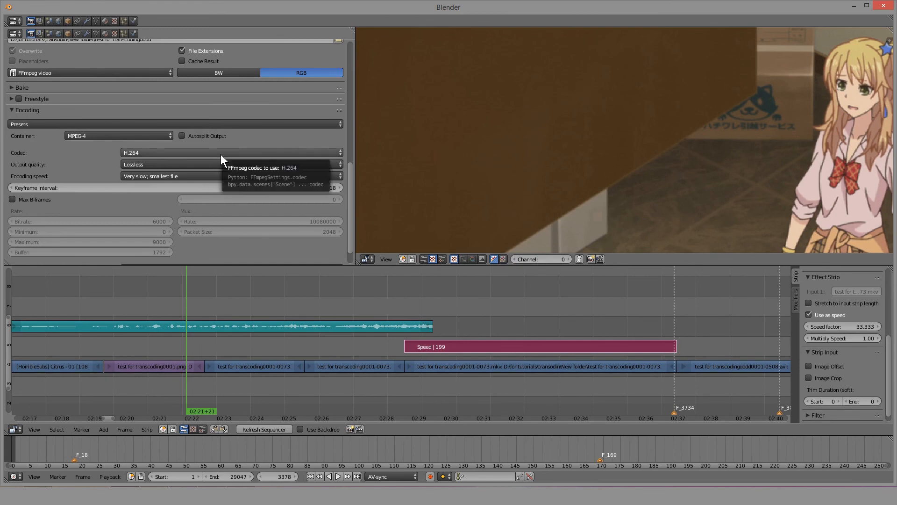
scroll(346, 356, "down", 3)
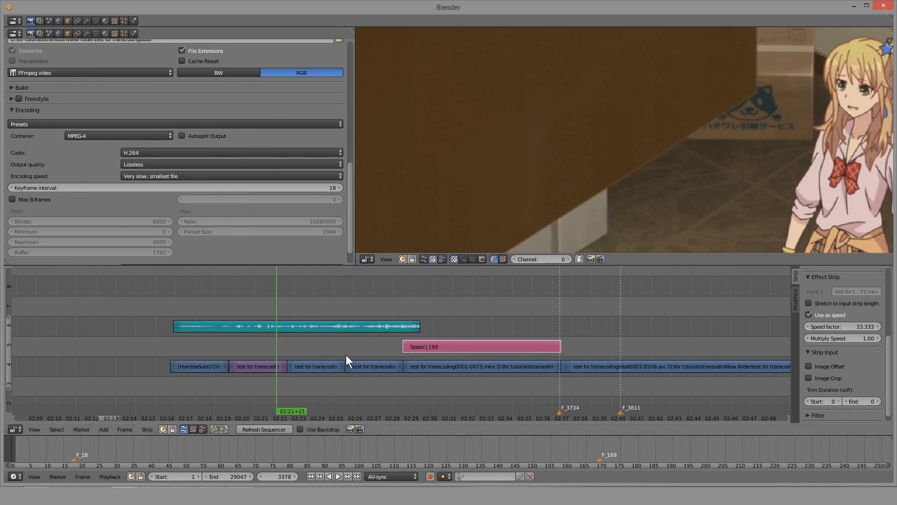
scroll(346, 354, "up", 10, "ctrl")
key("alt+a")
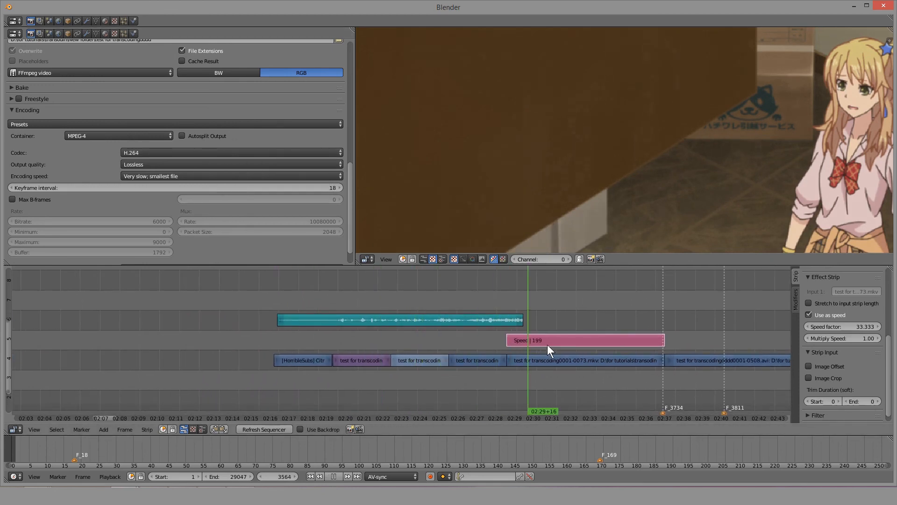
scroll(407, 352, "up", 4)
key("alt+a")
Select the original Citrus strip and play from 02:18+12 into the PNG test clip for comparison.
right_click(286, 353)
scroll(343, 352, "up", 5)
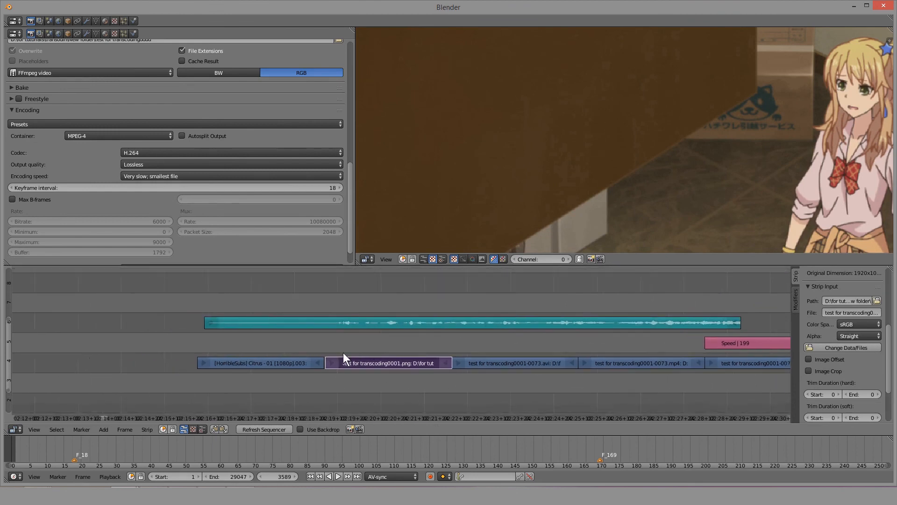
left_click(113, 340)
right_click(141, 363)
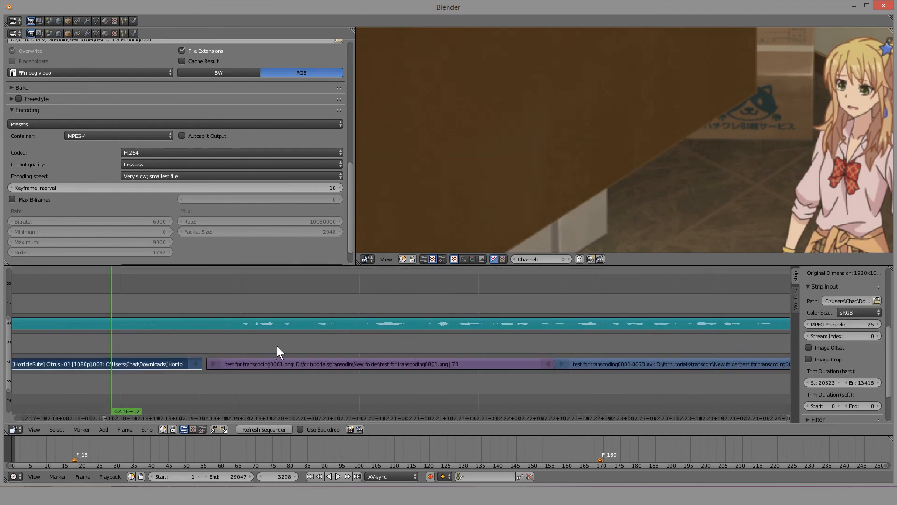
key("alt+a")
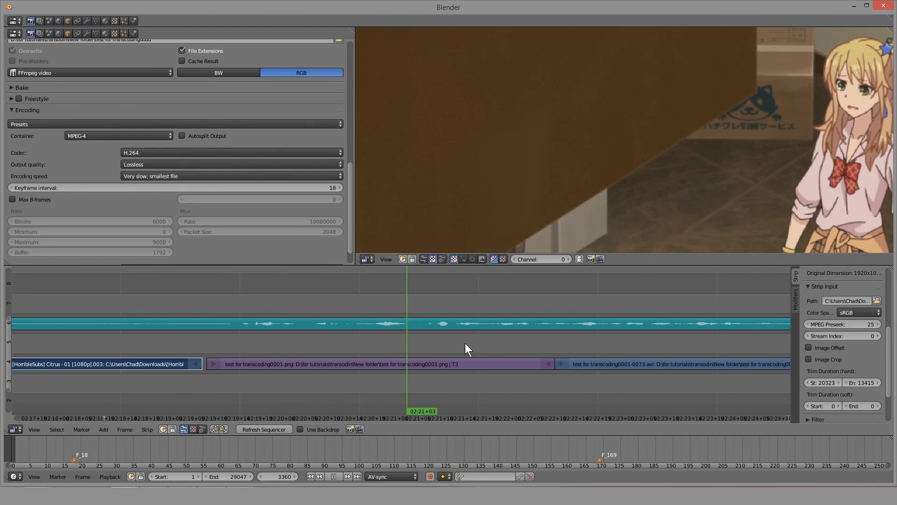
key("alt+a")
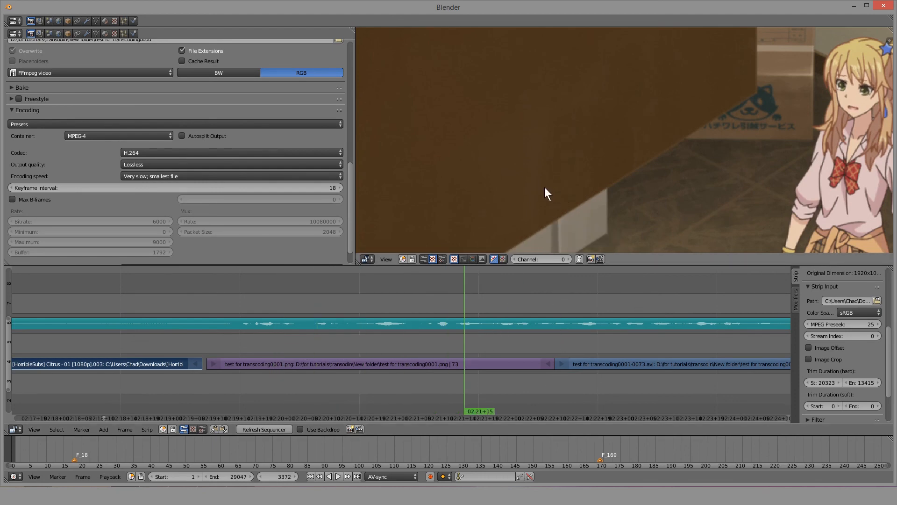
Replay the end of the original Citrus clip and stop playback at 02:18+21.
left_click(113, 342)
key("alt+a")
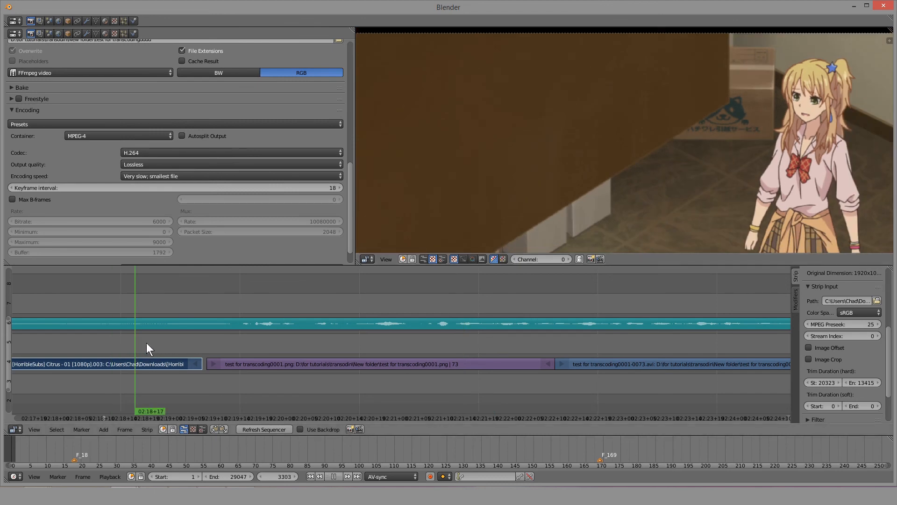
key("alt+a")
Select the AVI test strip and preview its frames at 02:24+07 and 02:23+12.
scroll(618, 357, "down", 7)
right_click(478, 368)
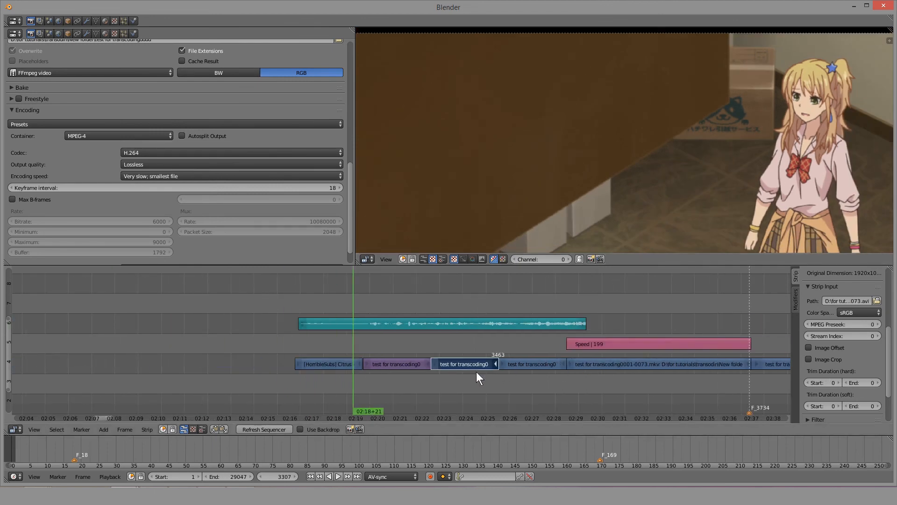
left_click_drag(475, 372, 472, 391)
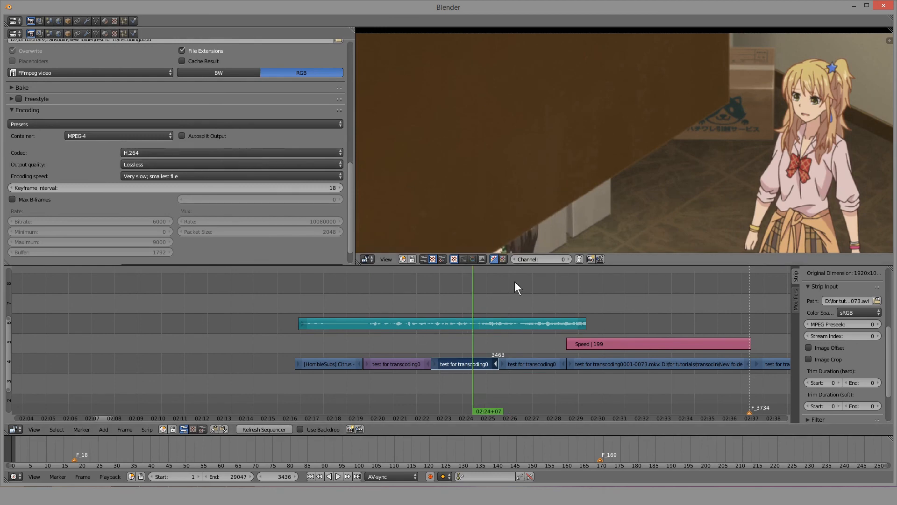
left_click(455, 380)
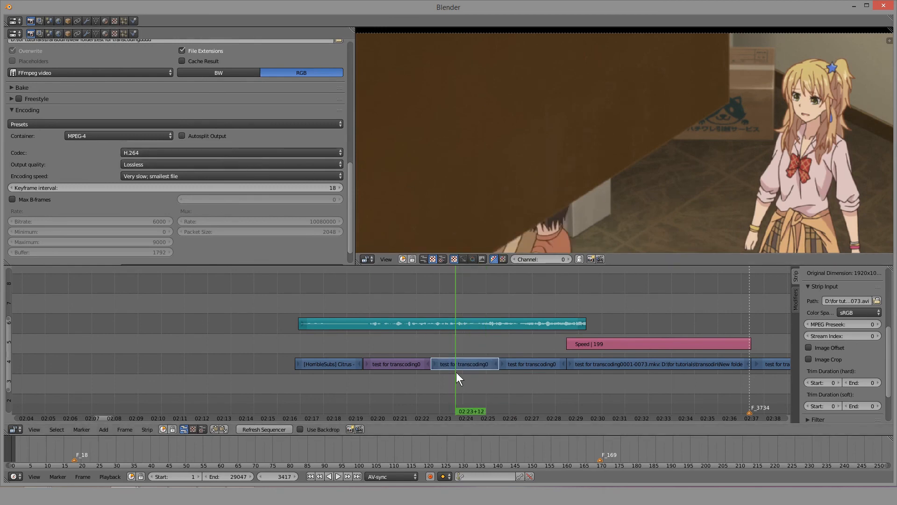
right_click(456, 366)
Select the PNG test strip and preview its frame at 02:20+22, closer on the brown area.
left_click(397, 372)
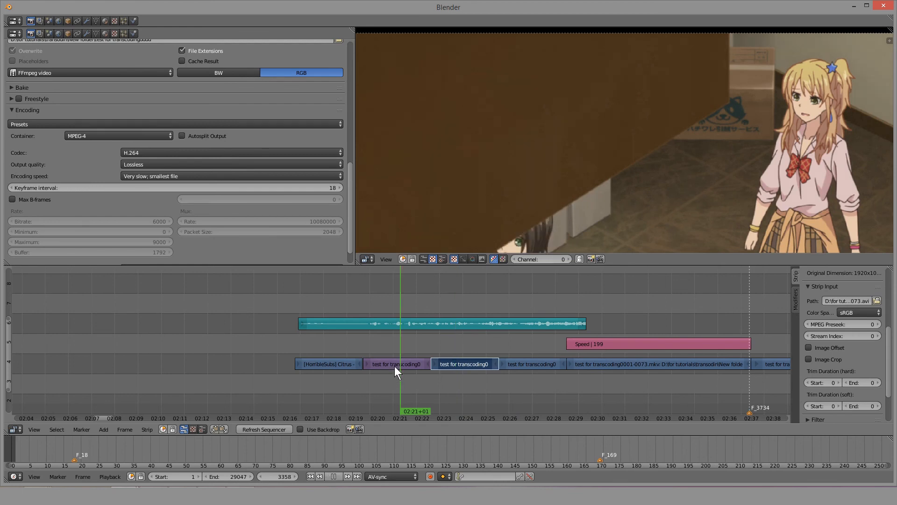
right_click(394, 364)
scroll(484, 157, "up", 1)
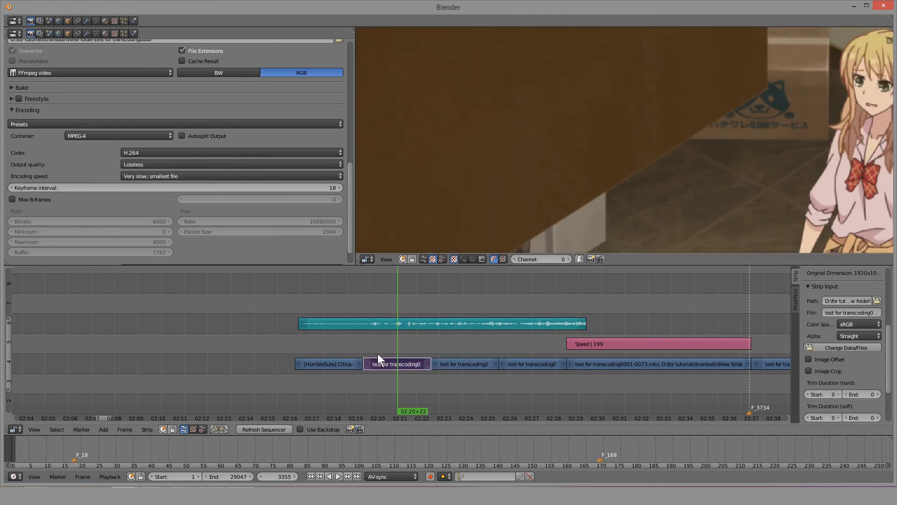
scroll(388, 362, "up", 2)
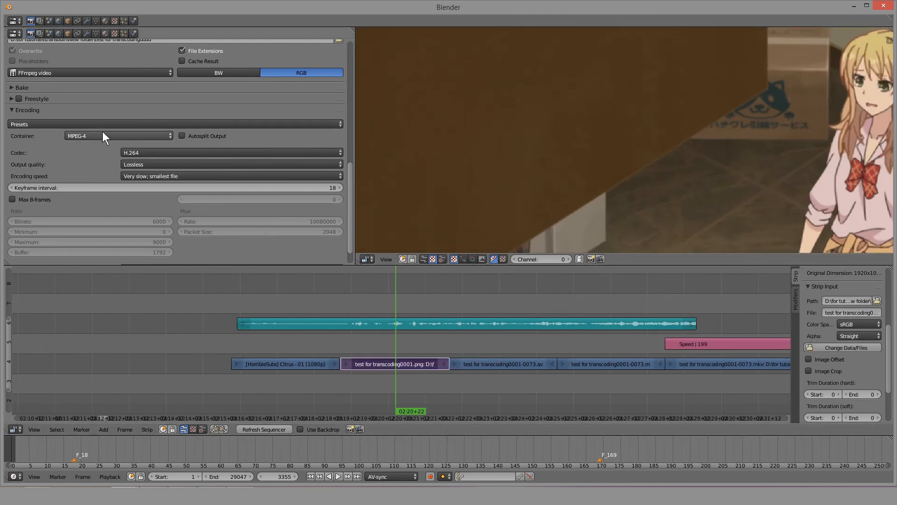
Select the original Citrus strip and set the render output format to PNG with a 16-bit color depth.
right_click(296, 364)
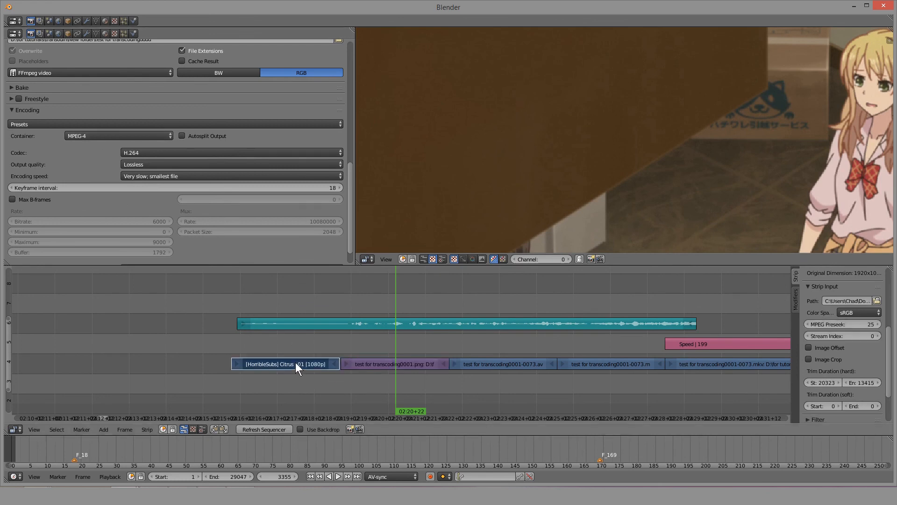
left_click(99, 72)
left_click(39, 129)
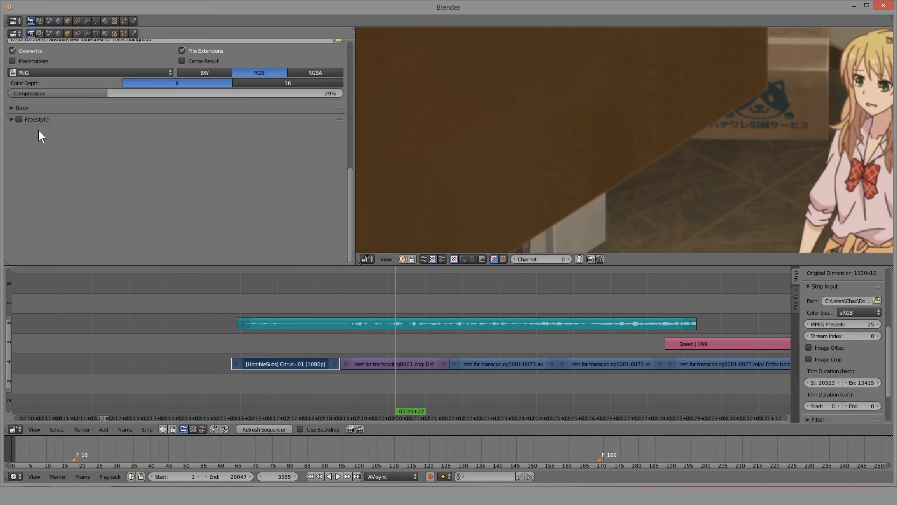
left_click(265, 82)
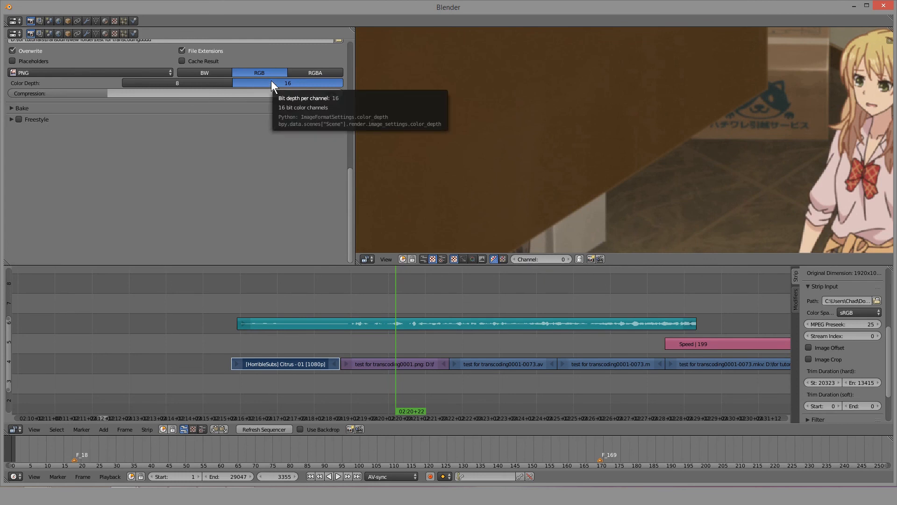
Reselect the PNG test strip and examine the brown area of its frame up close.
left_click(404, 363)
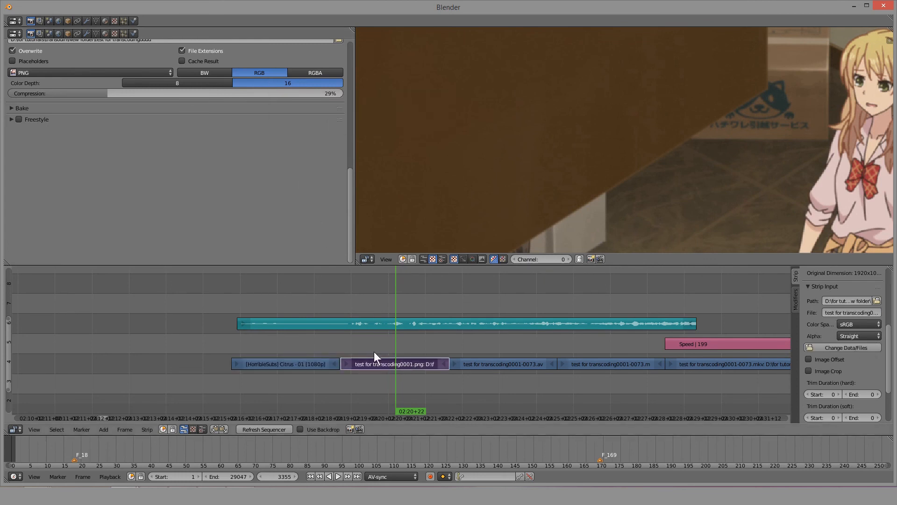
left_click(313, 367)
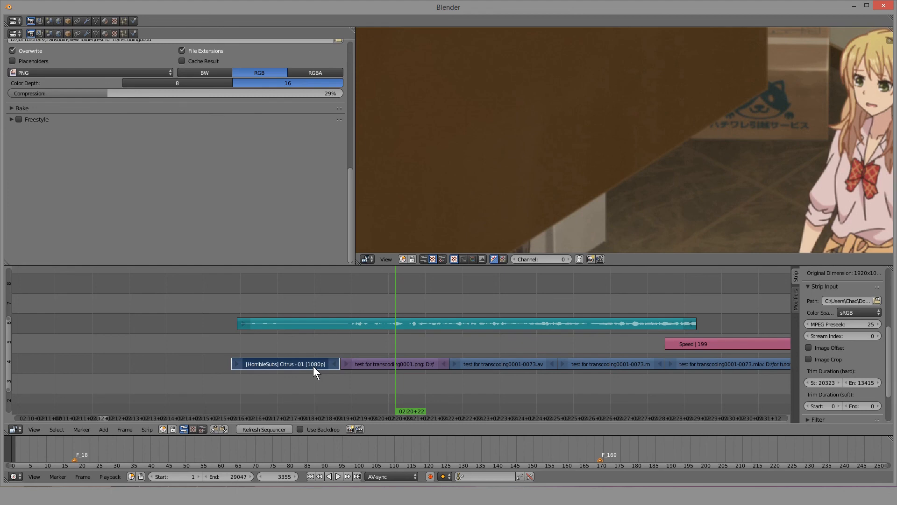
left_click(385, 365)
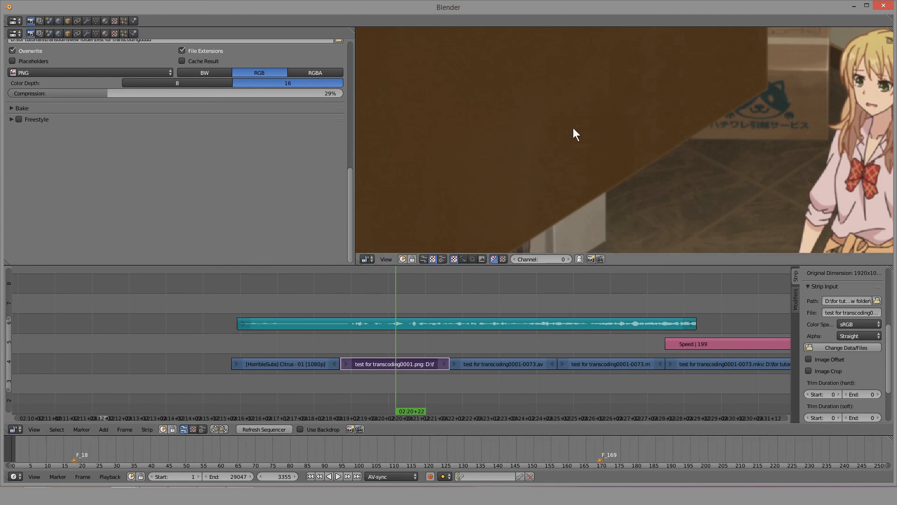
scroll(601, 144, "up", 10)
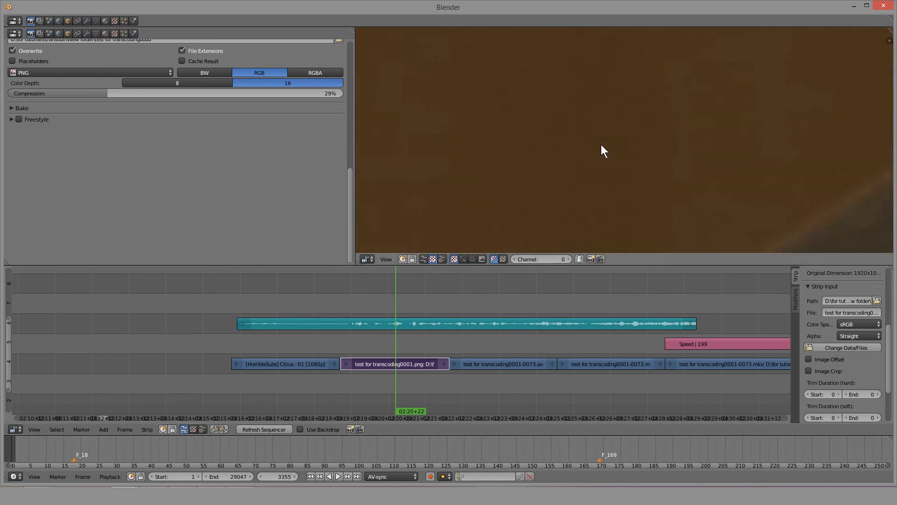
scroll(563, 159, "down", 7)
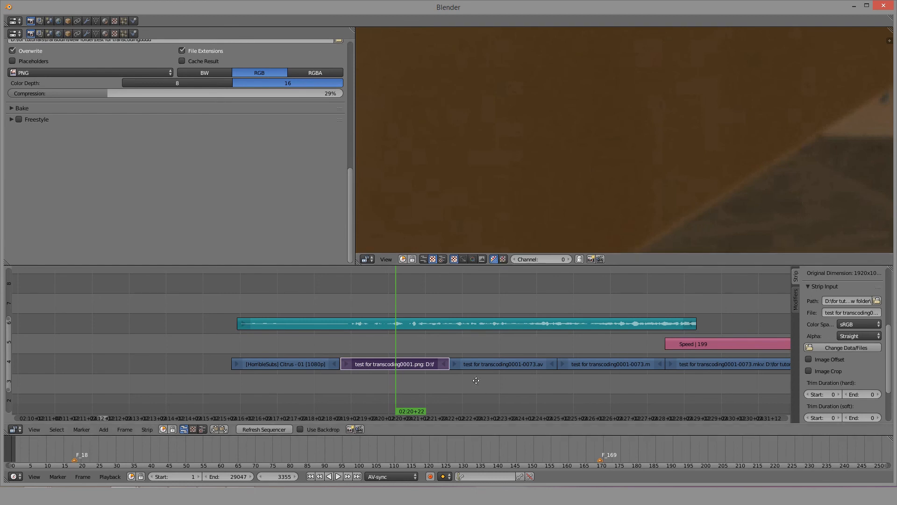
middle_click_drag(407, 306, 332, 312)
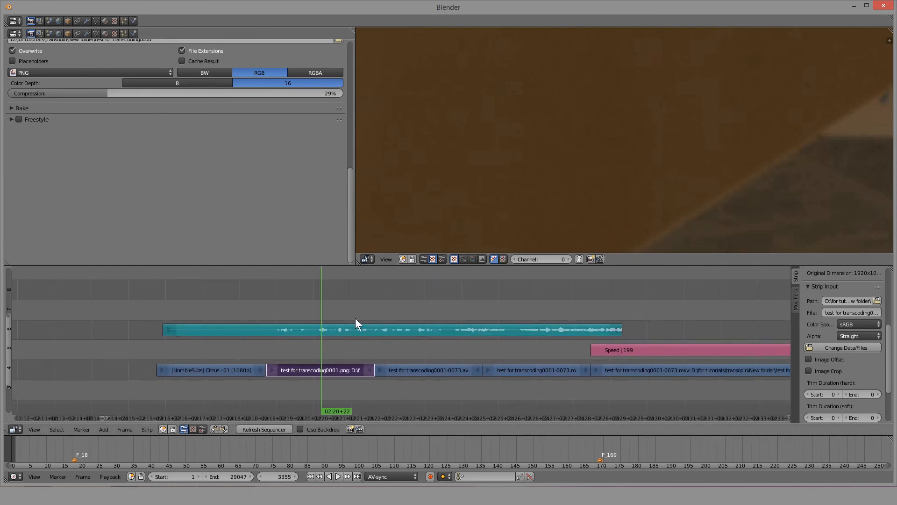
Examine the wider PNG test frame, including the characters, boxes and floor.
scroll(495, 190, "down", 5)
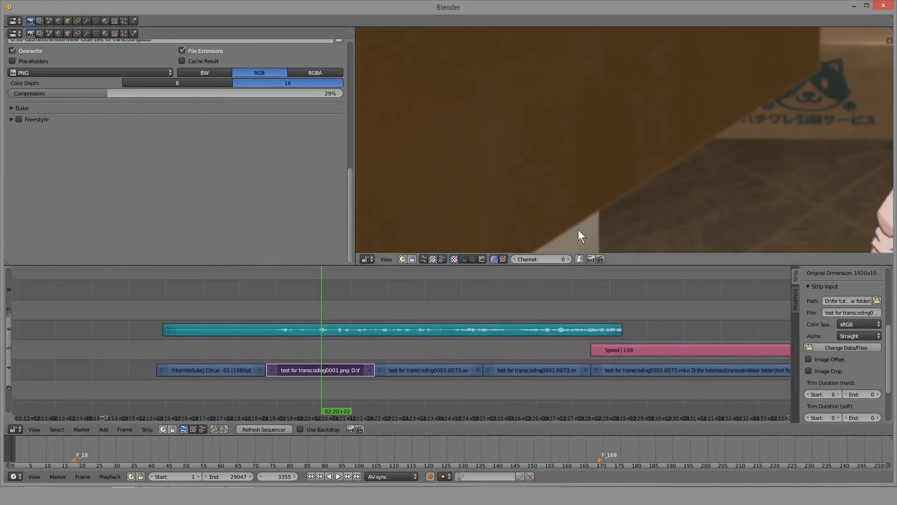
scroll(602, 202, "down", 3)
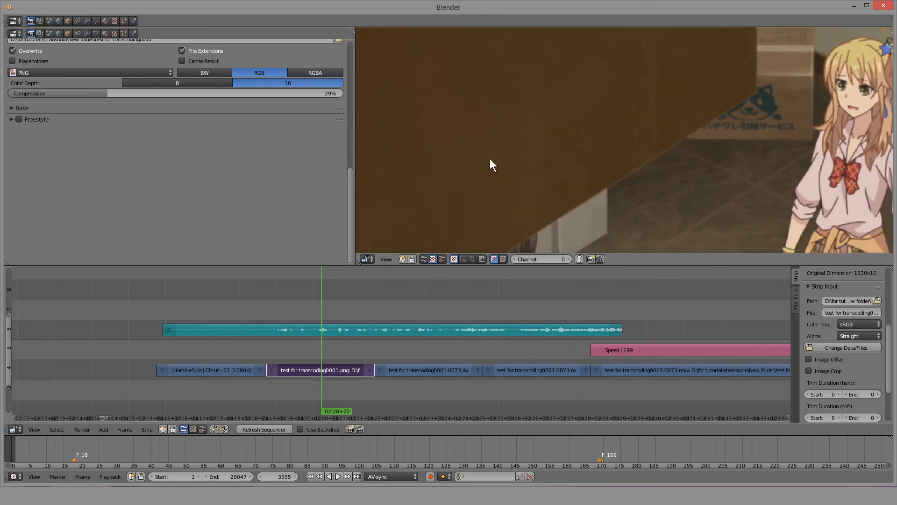
scroll(514, 177, "down", 1)
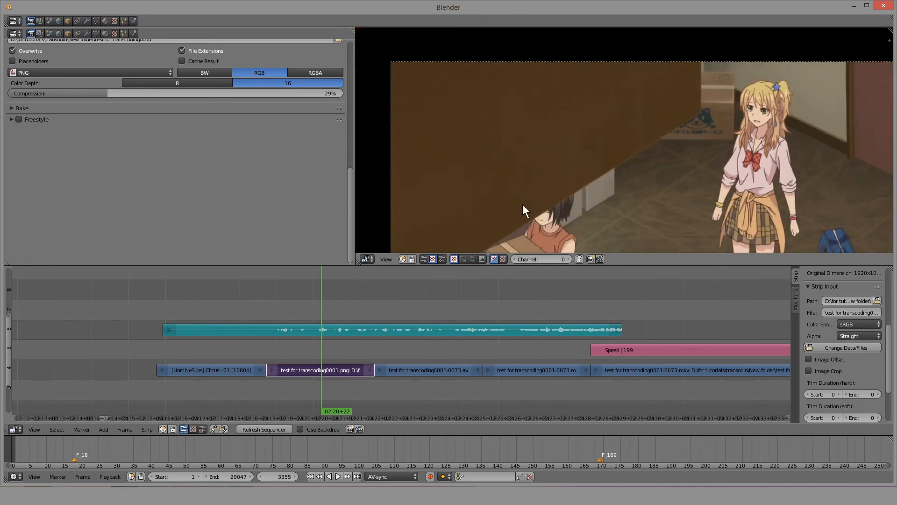
scroll(520, 209, "up", 3)
scroll(517, 197, "up", 1)
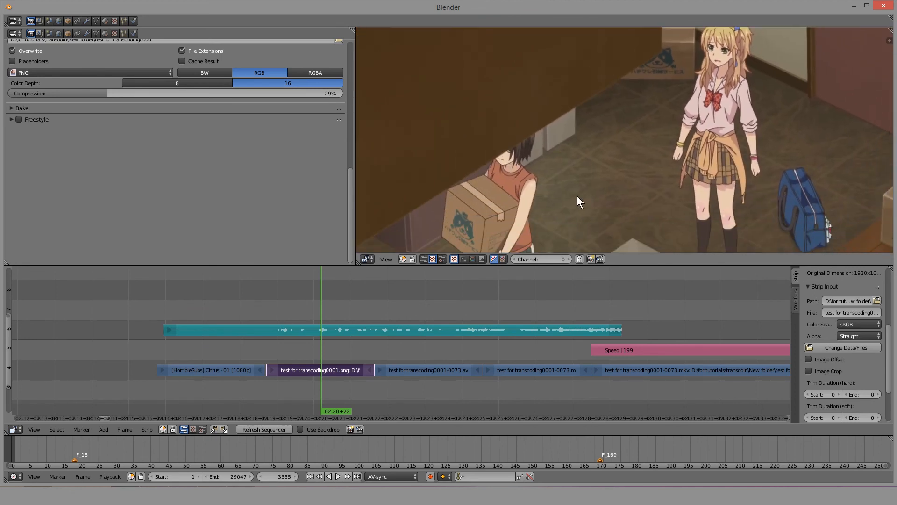
Review the available output file formats, keeping PNG, and reselect the PNG test strip.
scroll(253, 161, "up", 3)
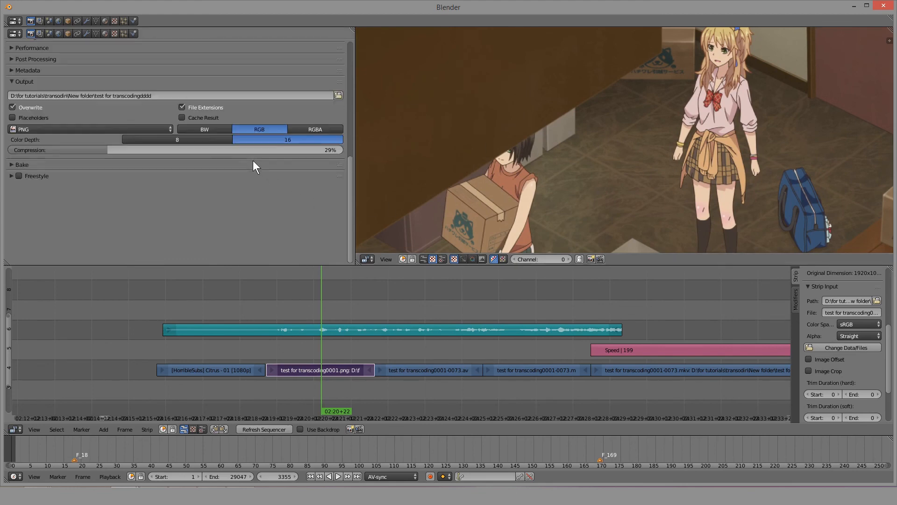
left_click(144, 130)
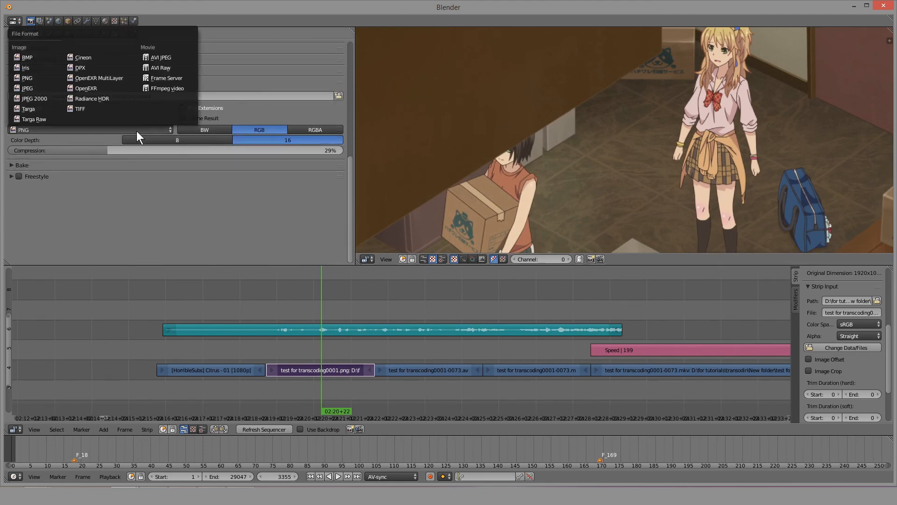
right_click(213, 369)
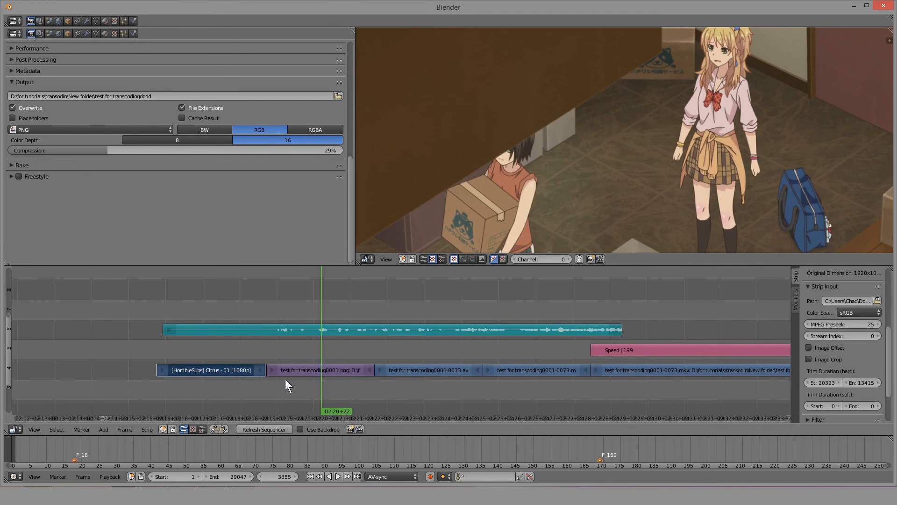
right_click(299, 367)
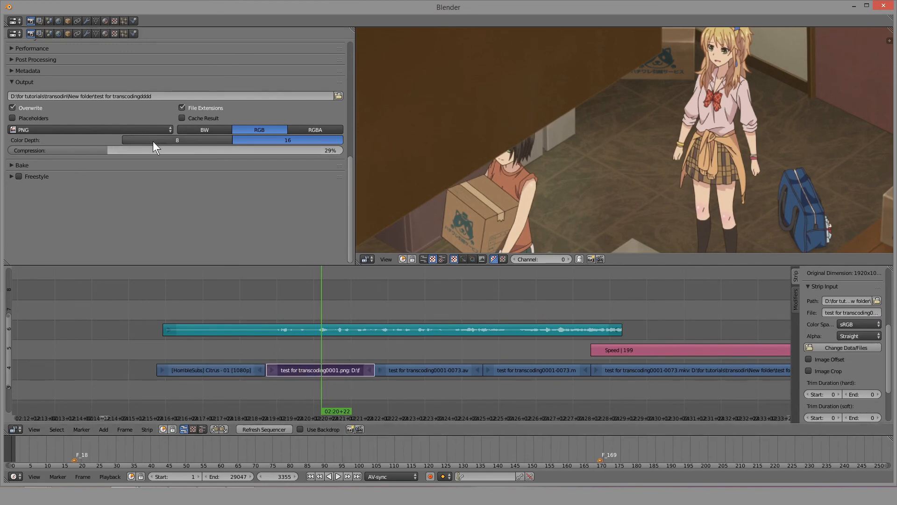
Inspect the PNG frame's brown surface in close-up at 02:20+22 once more.
middle_click_drag(578, 104, 609, 170)
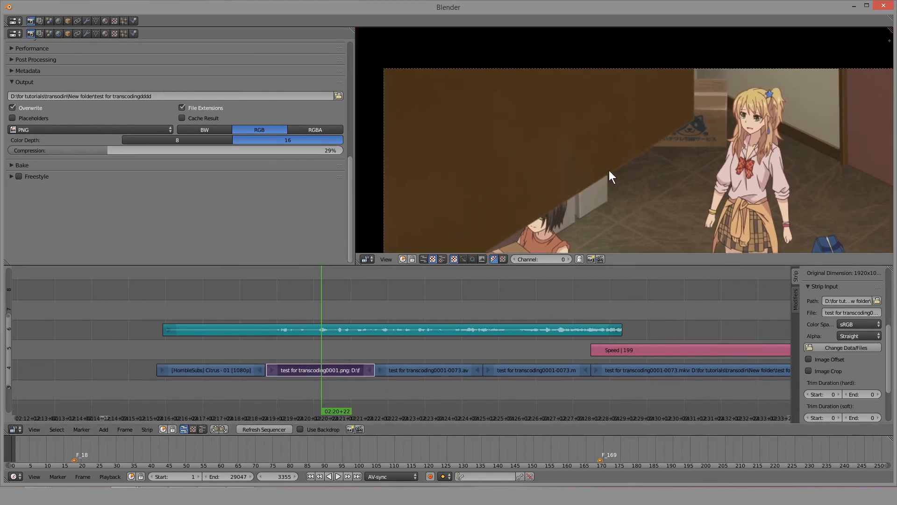
scroll(609, 170, "up", 6)
scroll(615, 161, "up", 4)
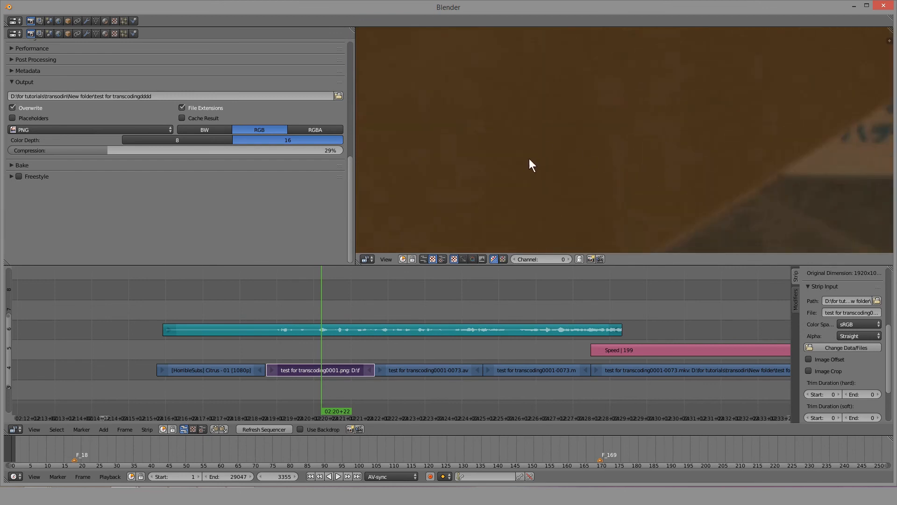
Try OpenEXR as the output file format, and finish with the format set to FFmpeg video.
middle_click_drag(595, 161, 539, 159)
scroll(542, 159, "down", 7)
middle_click_drag(664, 217, 570, 157)
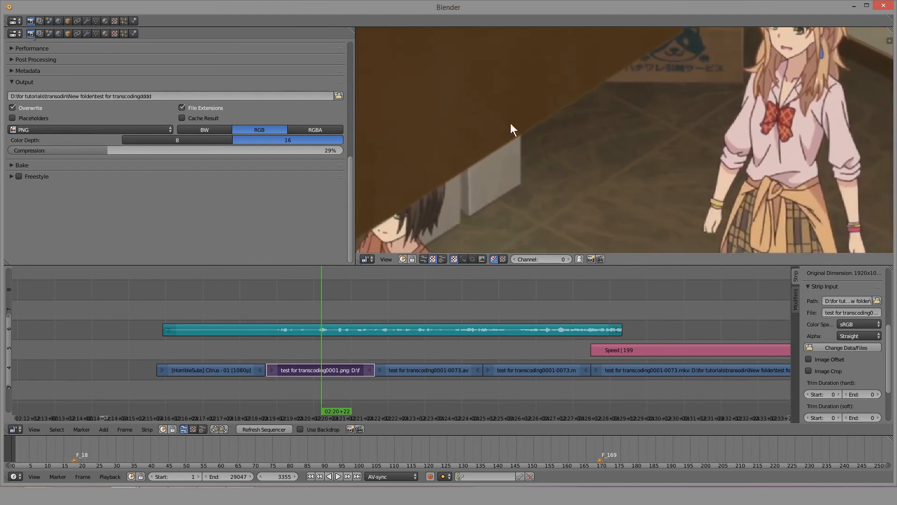
left_click(114, 127)
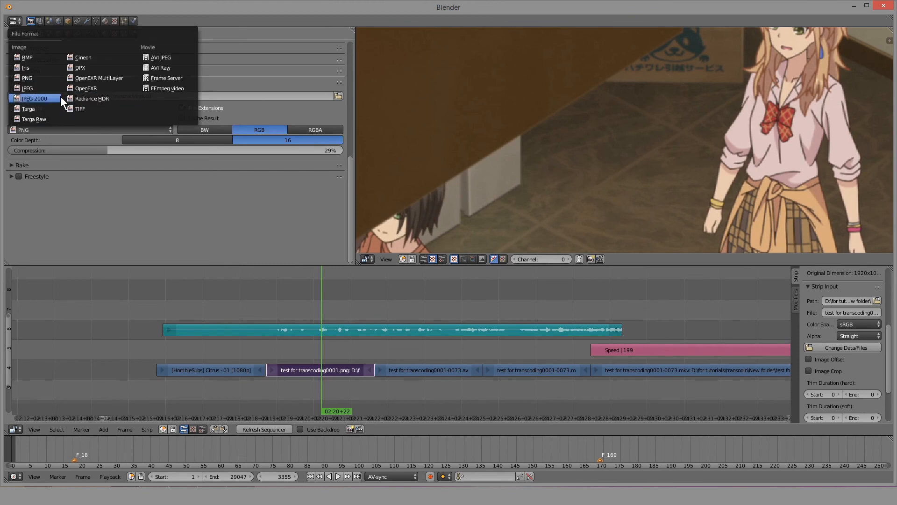
left_click(91, 127)
left_click(86, 88)
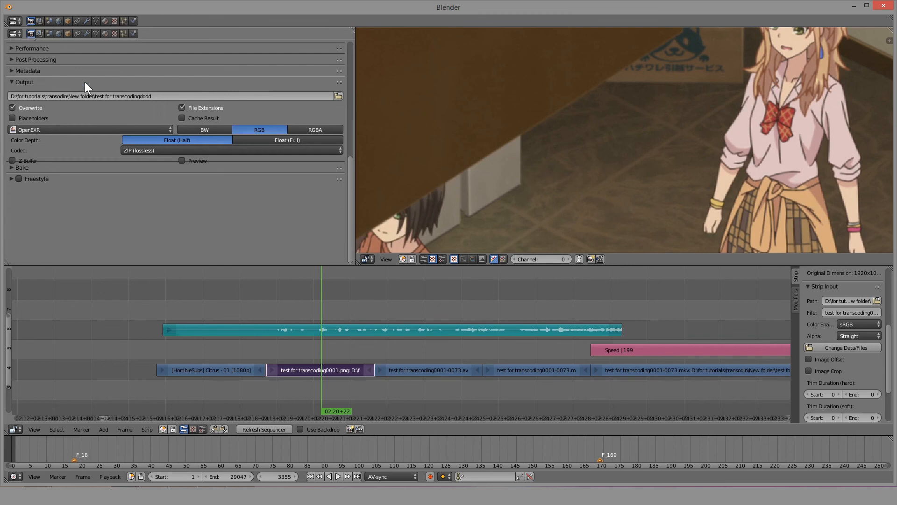
left_click(109, 126)
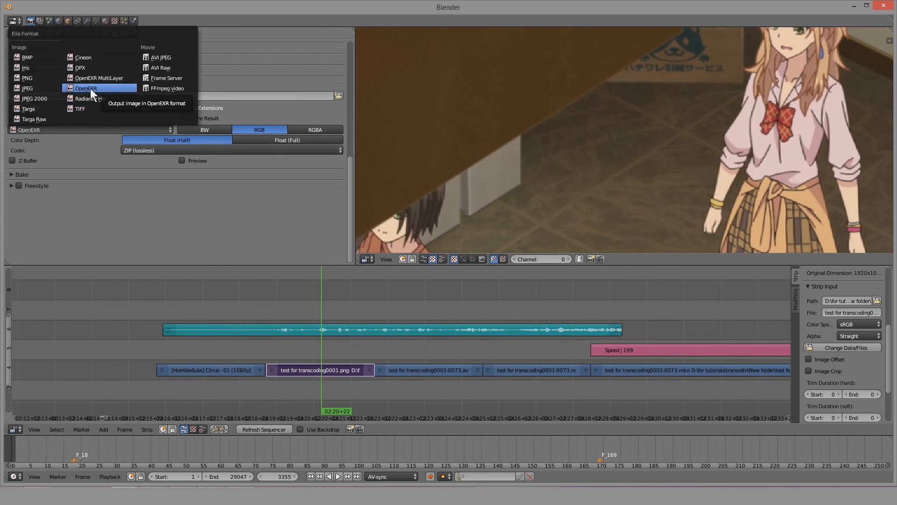
left_click(168, 88)
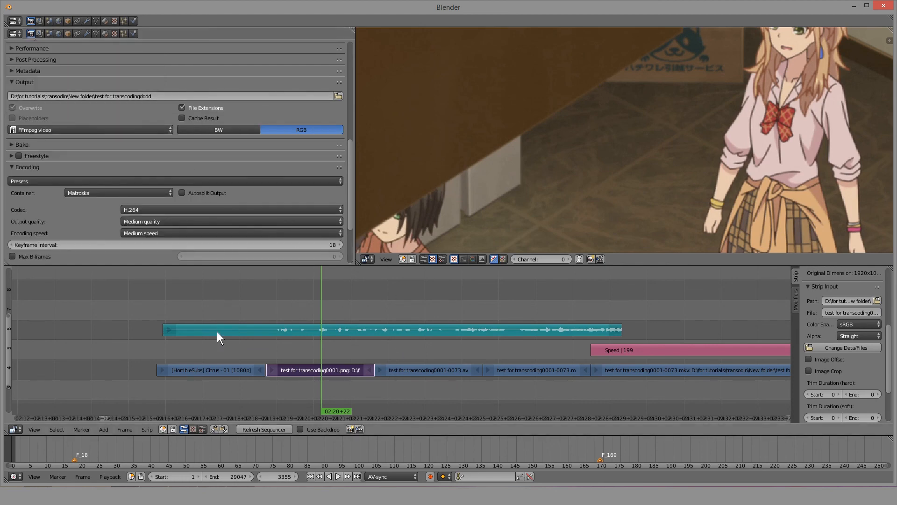
Compare the original Citrus episode strip at 02:18+02 with the PNG test strip's frames up to 02:20+05.
left_click(237, 373)
right_click(237, 373)
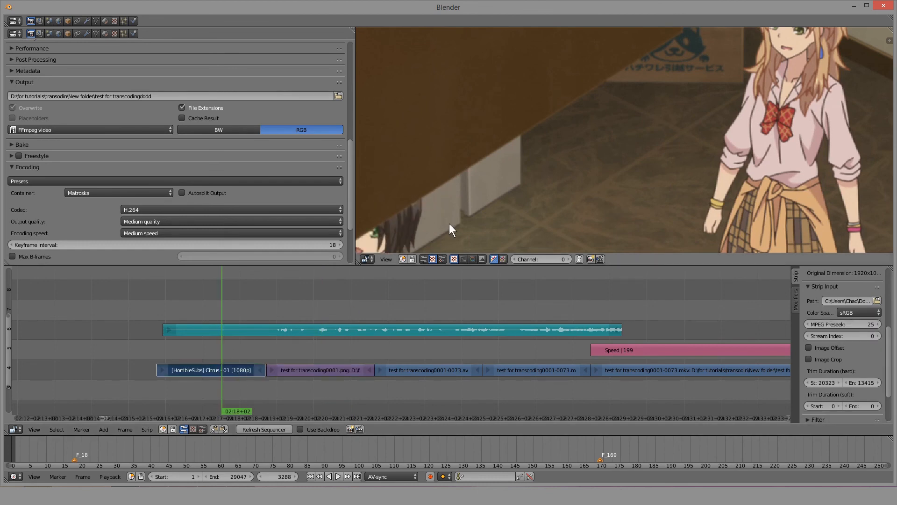
key("Right")
key("Right")
key("Right")
left_click(294, 375)
right_click(293, 374)
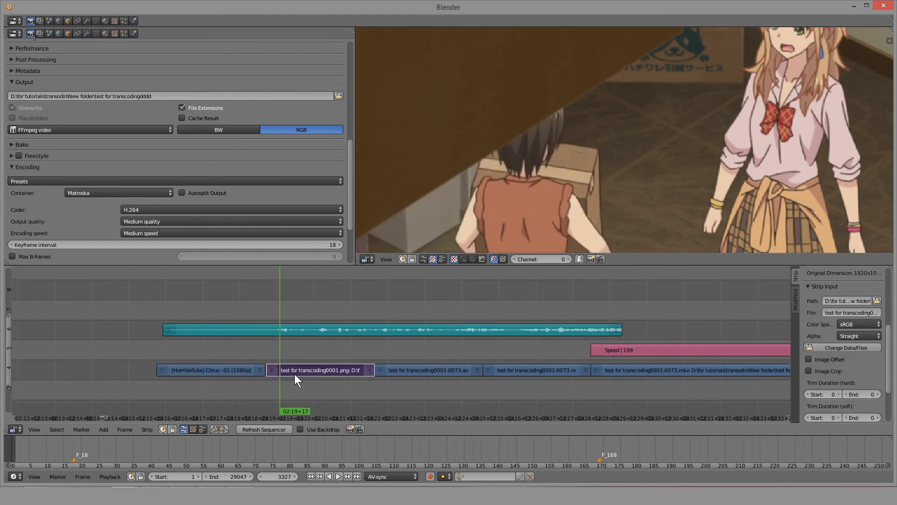
left_click(310, 372)
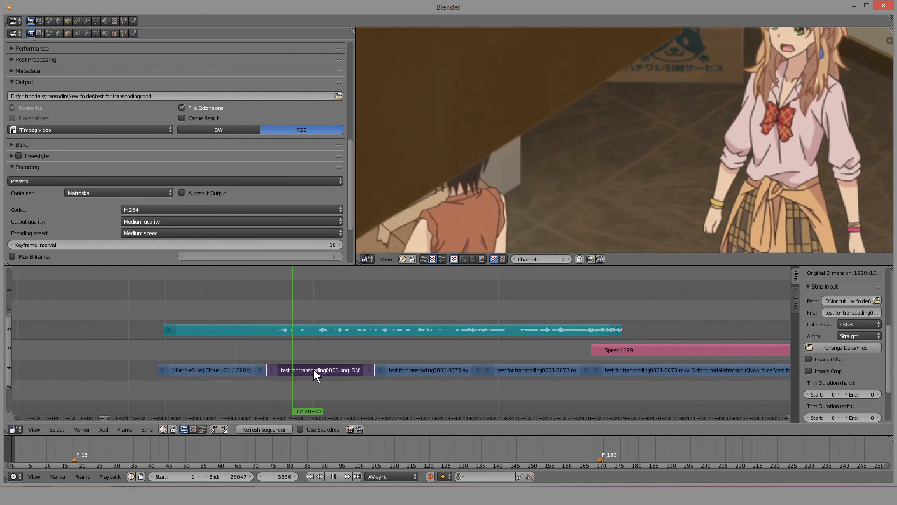
key("Right")
key("Right")
Add an image strip from all the PNG frames, test for transcoding0001.png through test for transcoding0073.png.
key("shift+a")
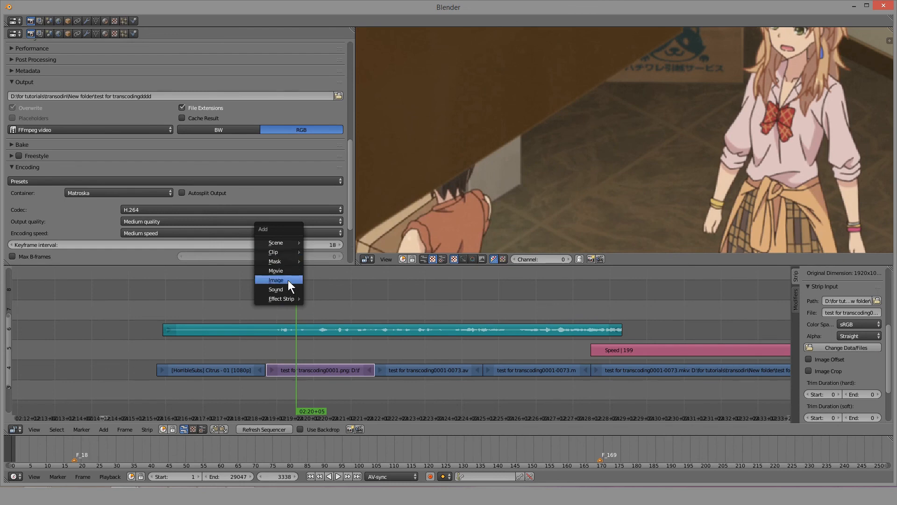
left_click(288, 280)
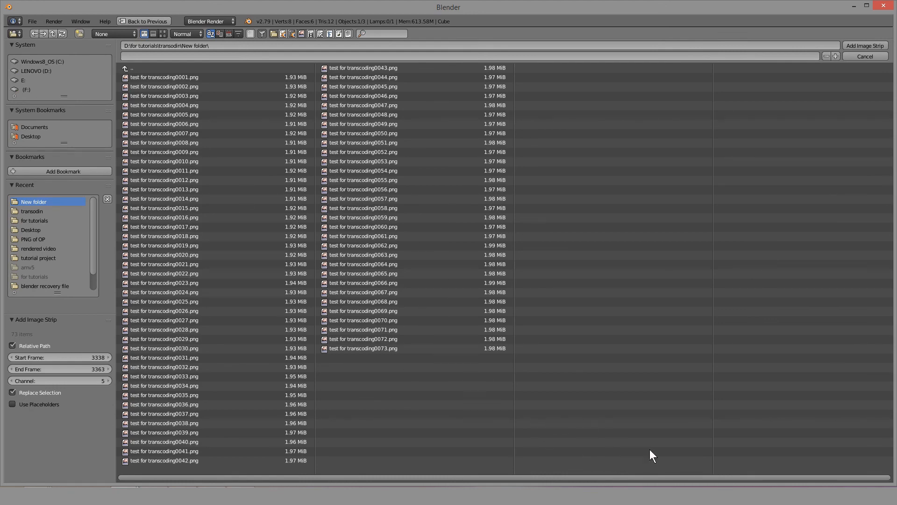
key("b")
left_click_drag(635, 468, 160, 80)
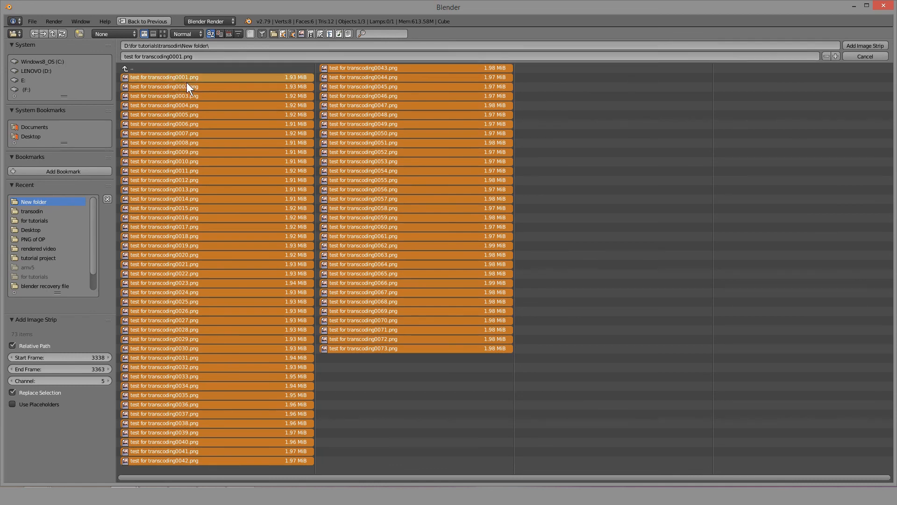
left_click(873, 45)
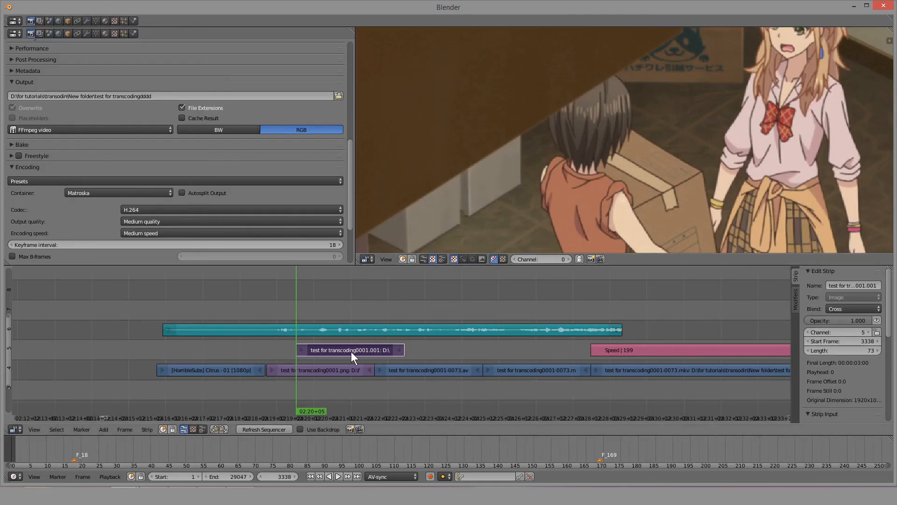
Move the newly added image strip to start frame 3208 on channel 5 and delete it.
right_click_drag(351, 350, 158, 350)
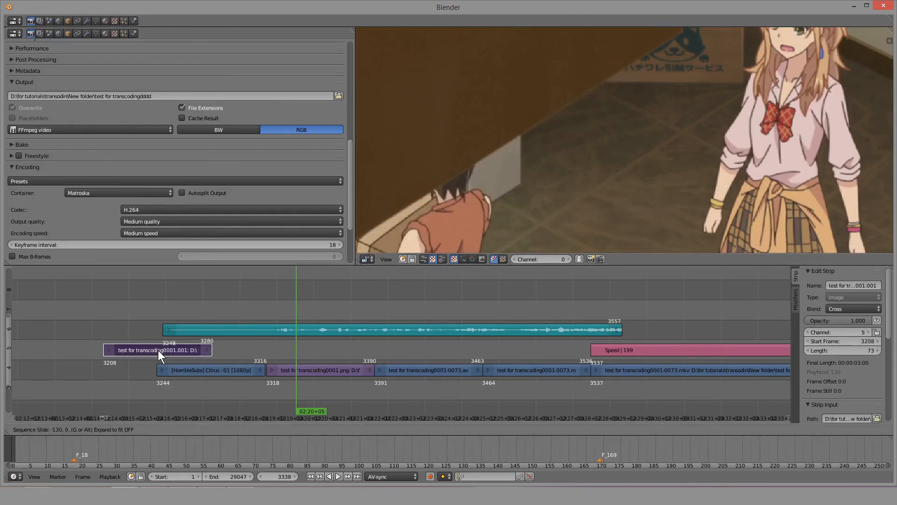
left_click(158, 350)
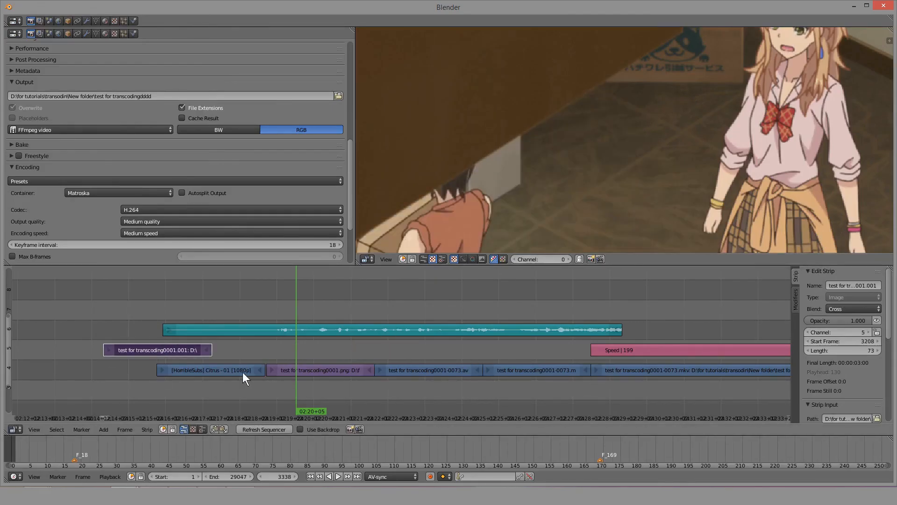
left_click(140, 395)
key("x")
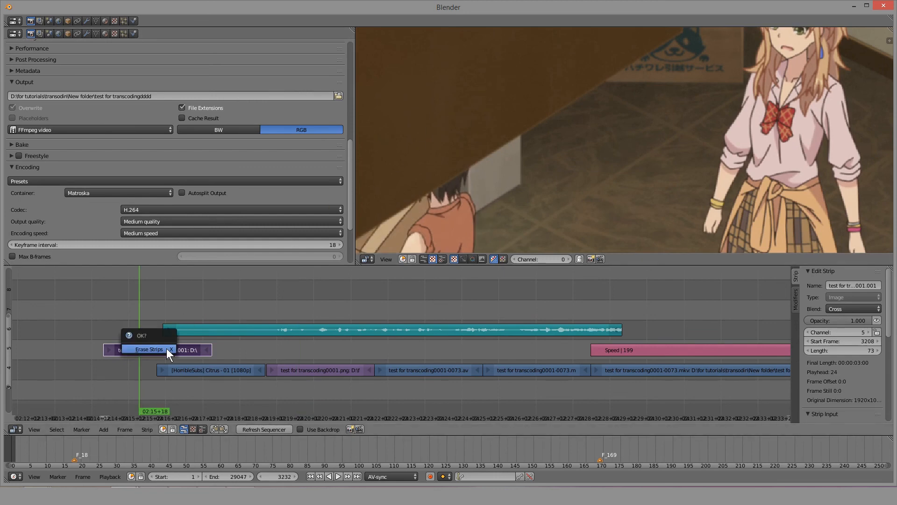
left_click(168, 348)
Compare the original PNG test strip with the source episode strip again, playing a short stretch of the PNG sequence.
right_click(308, 377)
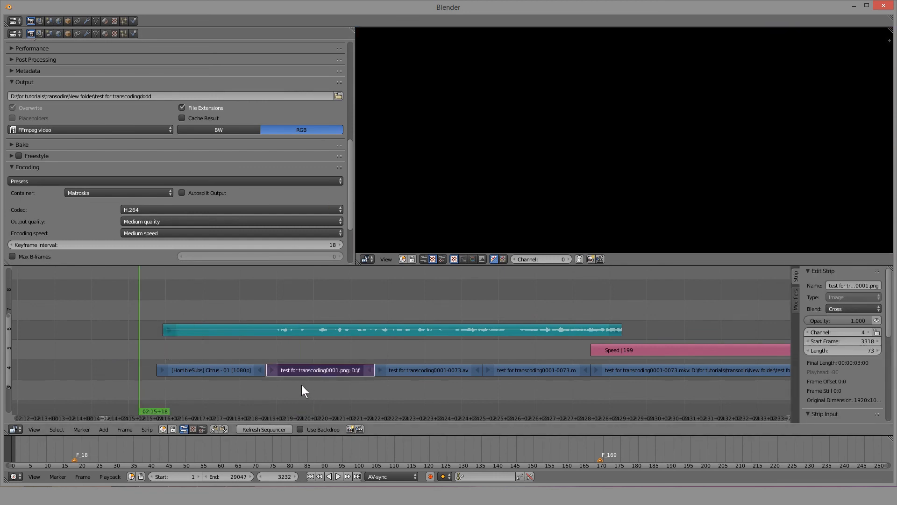
left_click(301, 385)
right_click(223, 373)
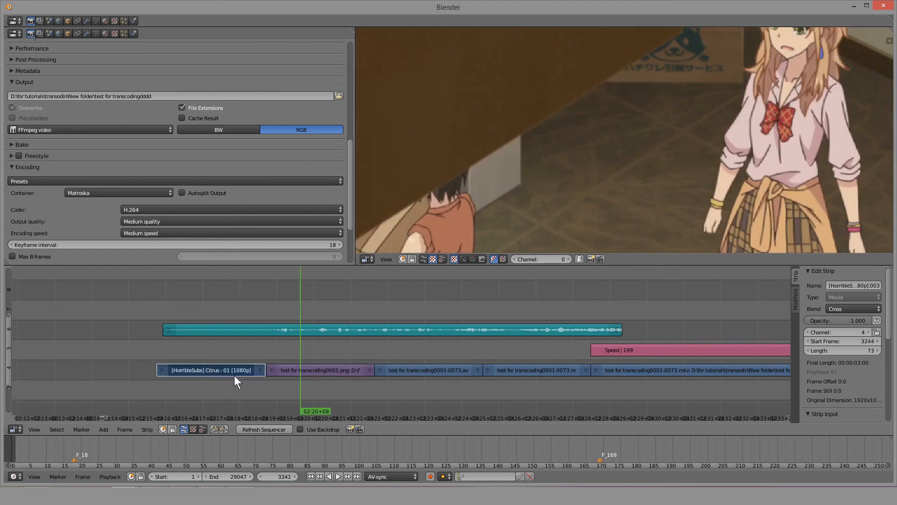
left_click(223, 392)
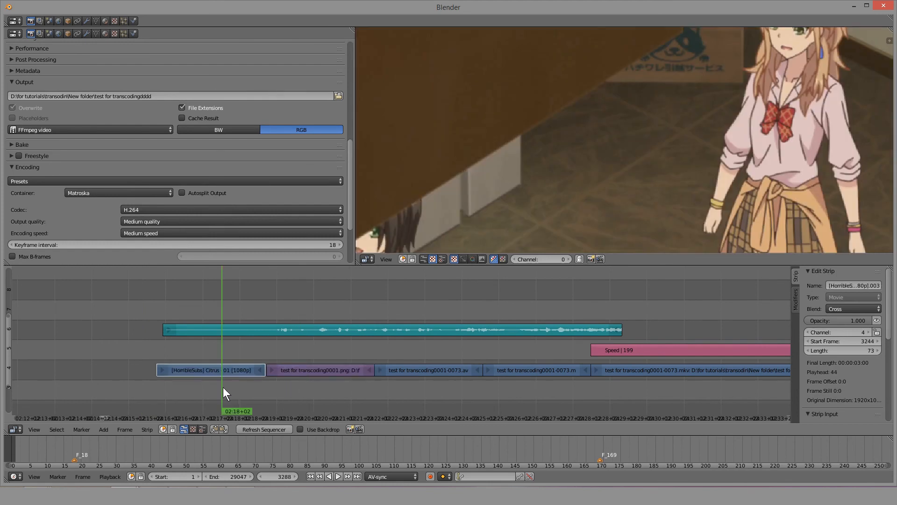
right_click(293, 375)
left_click(293, 380)
key("alt+a")
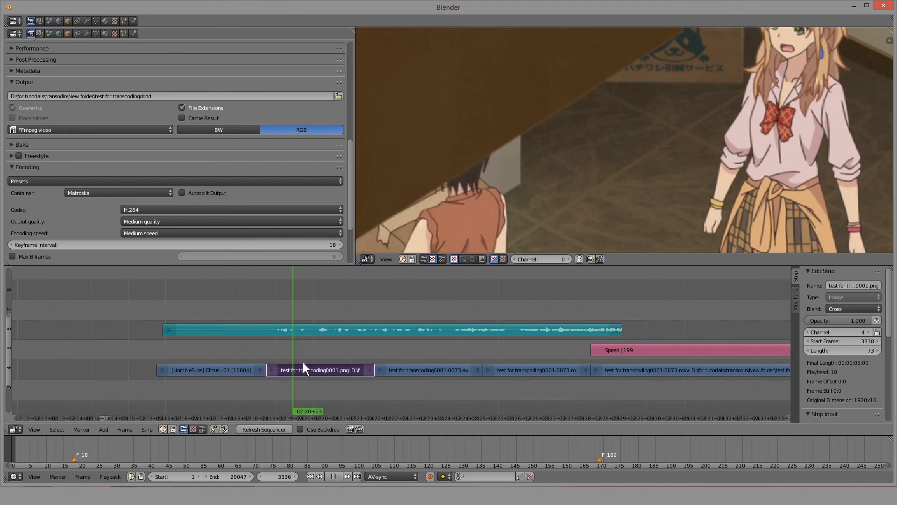
key("alt+a")
right_click(225, 370)
right_click(329, 372)
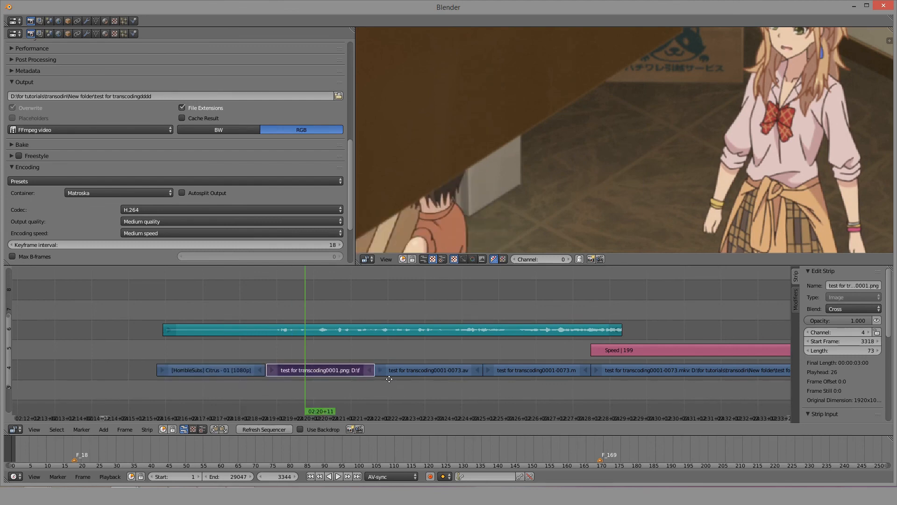
Advance the playhead frame by frame through the PNG test strip to 02:21+01.
middle_click_drag(389, 379, 279, 324)
scroll(230, 337, "up", 3)
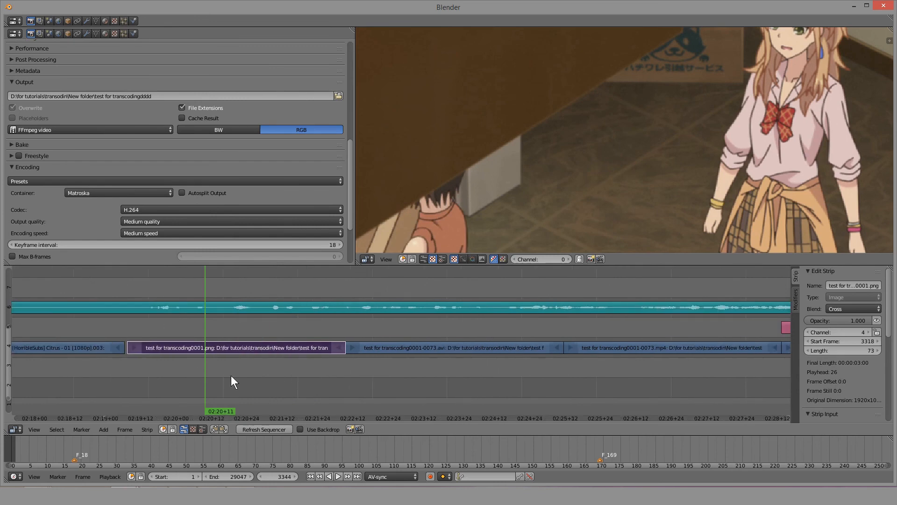
scroll(161, 372, "down", 14, "alt")
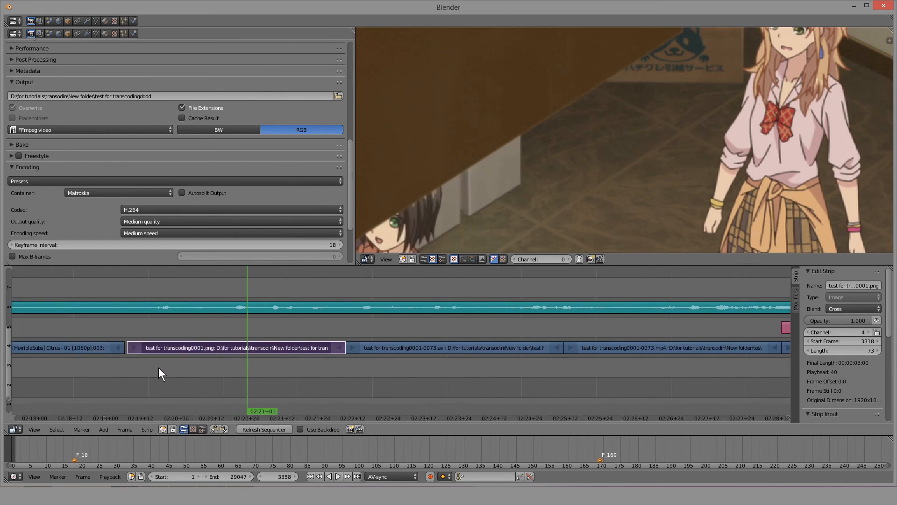
middle_click_drag(206, 344, 324, 356)
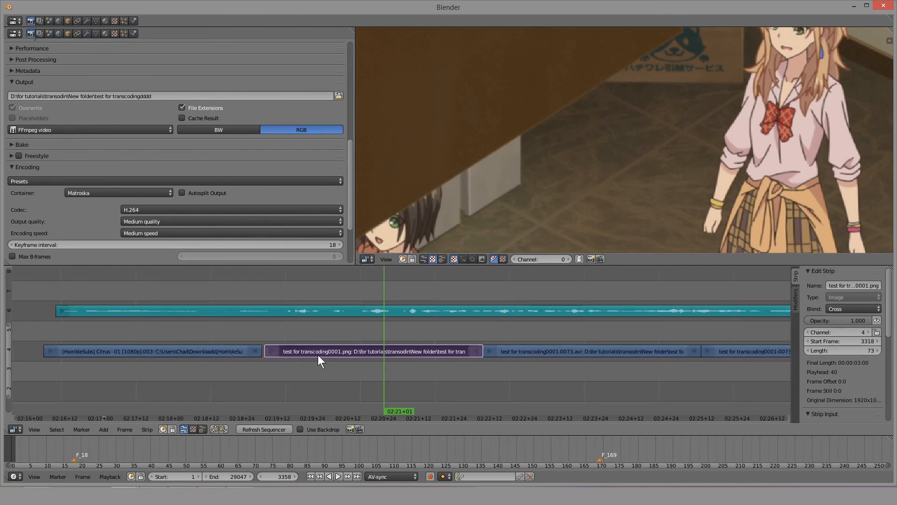
Duplicate the PNG test strip and place the copy on channel 7 at start frame 3741.
scroll(315, 341, "down", 10)
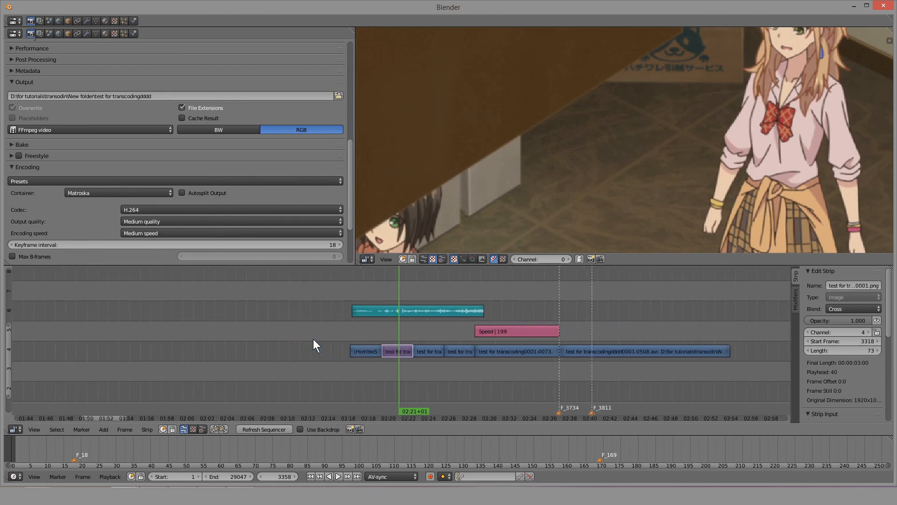
middle_click_drag(500, 366, 125, 347)
scroll(346, 351, "up", 1)
middle_click_drag(111, 345, 110, 346)
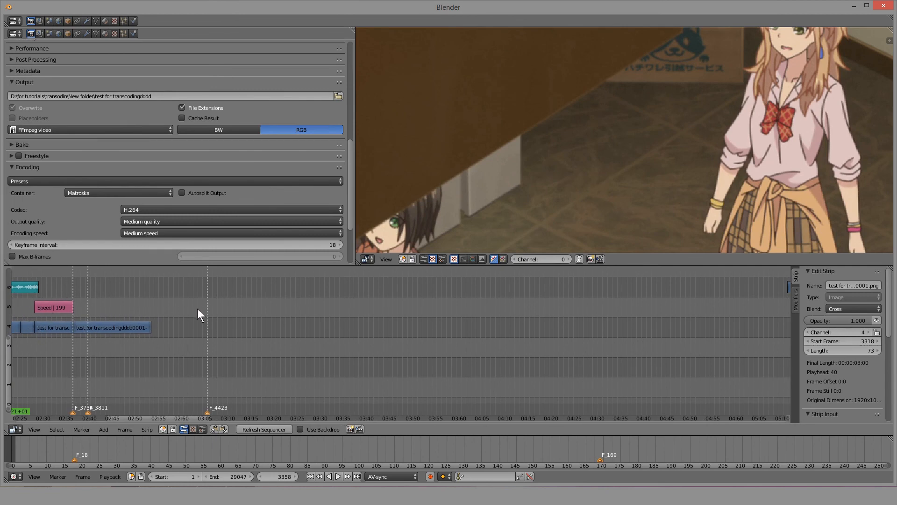
middle_click_drag(25, 290, 46, 290)
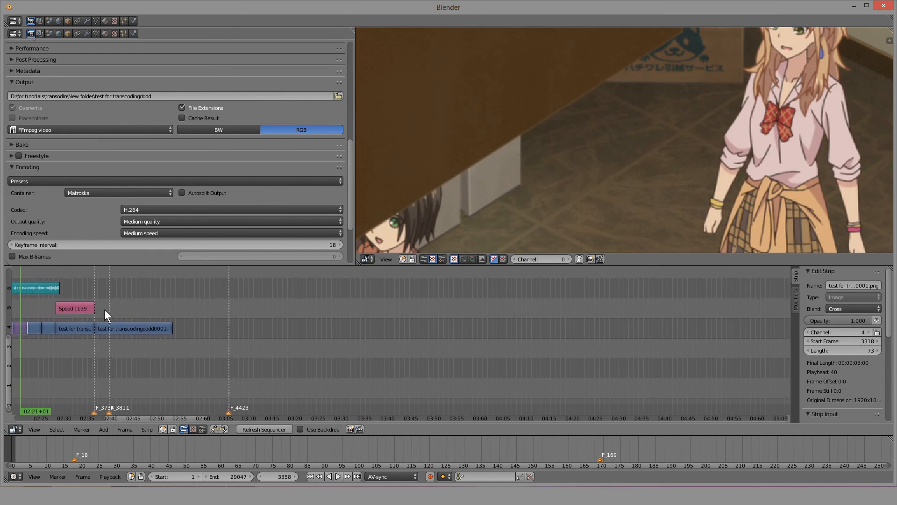
key("Home")
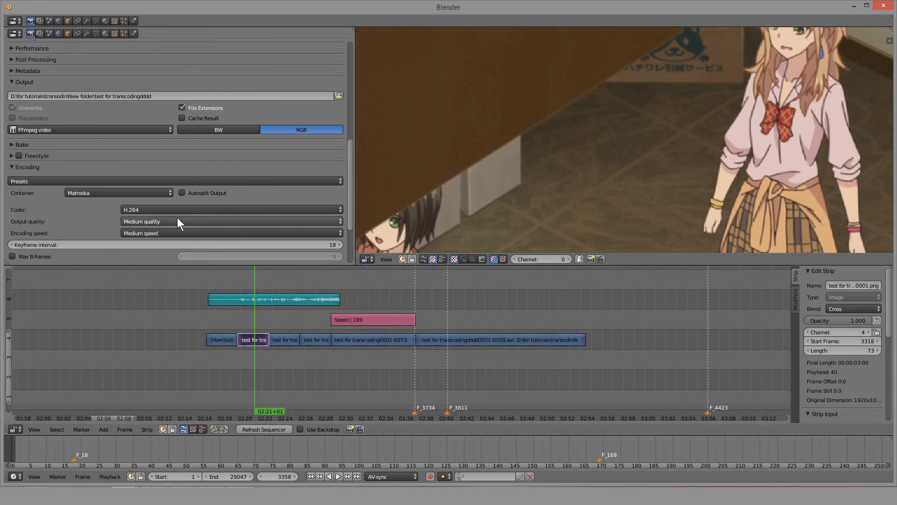
scroll(208, 324, "up", 3)
middle_click_drag(208, 323, 361, 332)
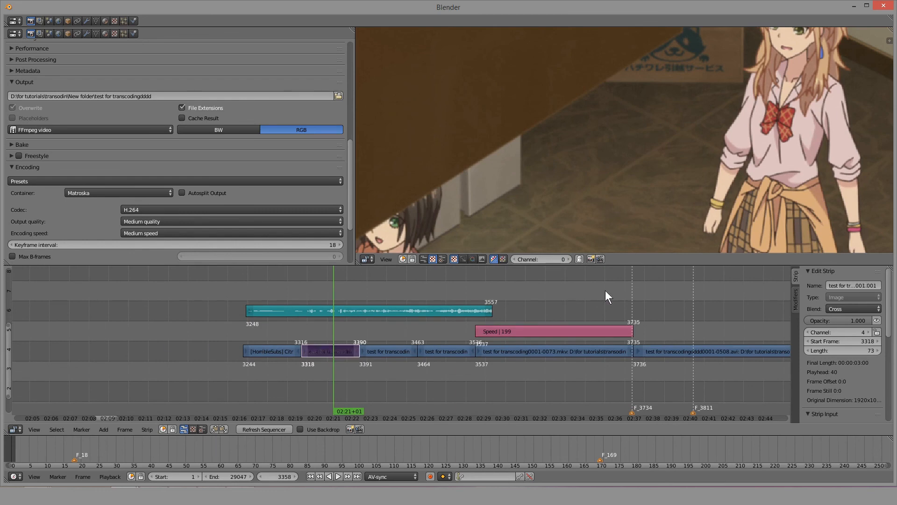
key("shift+d")
left_click(670, 284)
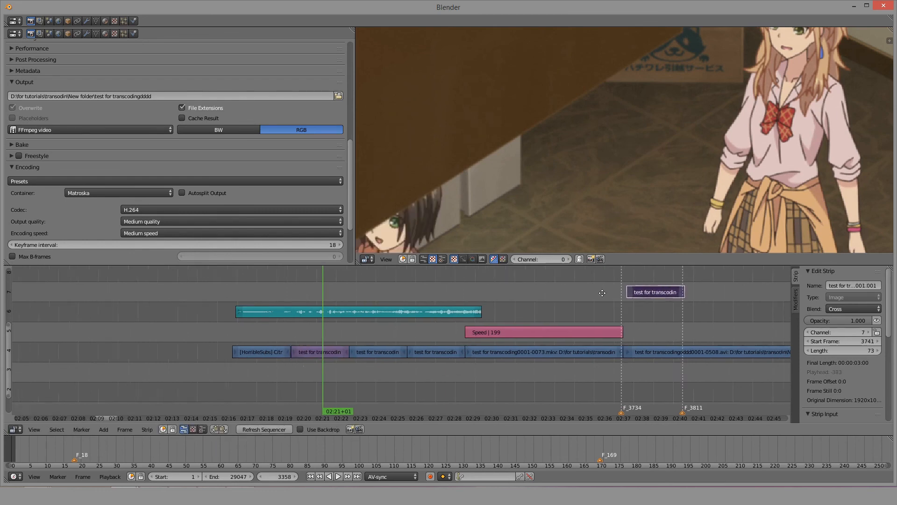
Extend both ends of the duplicated PNG strip to a length of 912 frames.
scroll(374, 299, "down", 4)
middle_click_drag(374, 304, 171, 317)
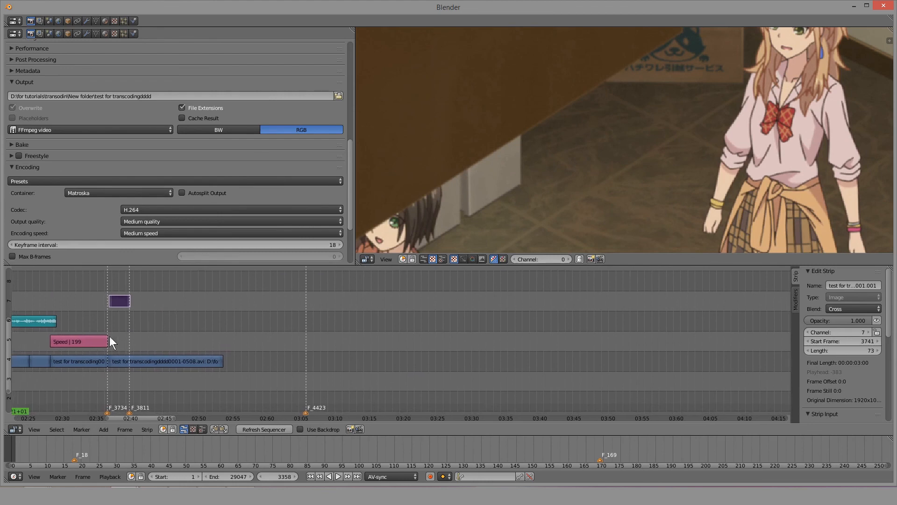
right_click_drag(128, 300, 13, 299)
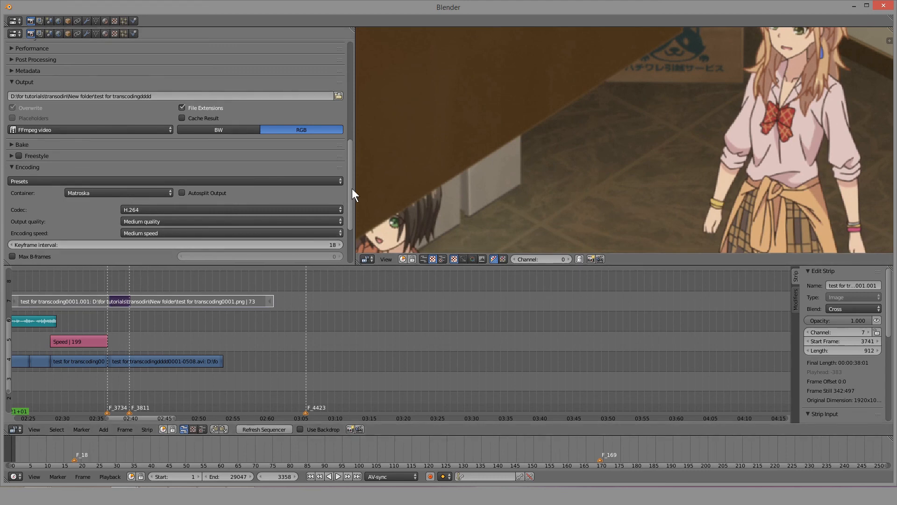
Review the FFmpeg encoding settings, and select the test for transcodingdddd0001-0508.avi strip with the playhead at frame 3794.
left_click_drag(352, 189, 346, 214)
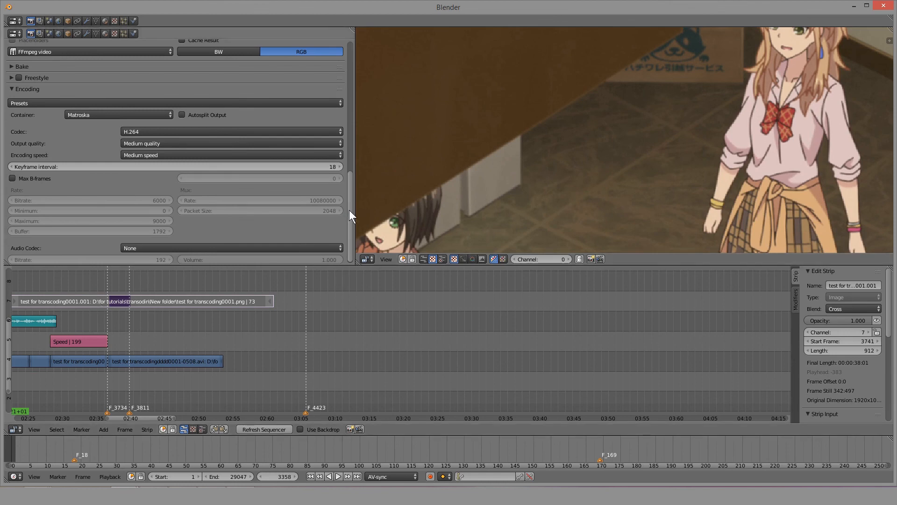
left_click_drag(351, 206, 347, 193)
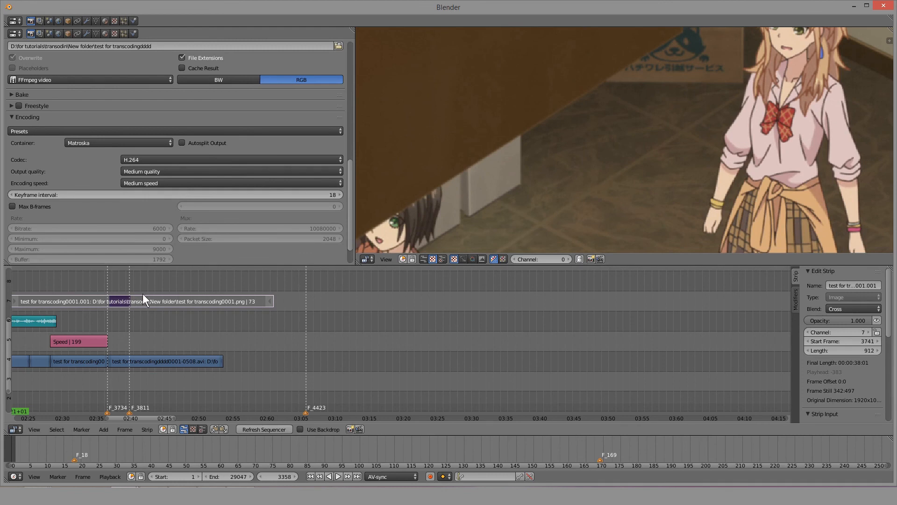
left_click_drag(349, 205, 346, 219)
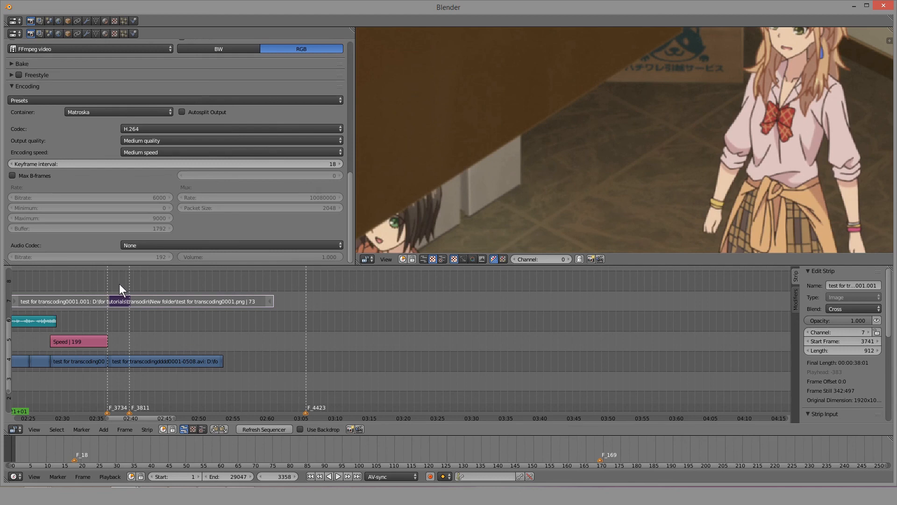
left_click(125, 299)
right_click(119, 361)
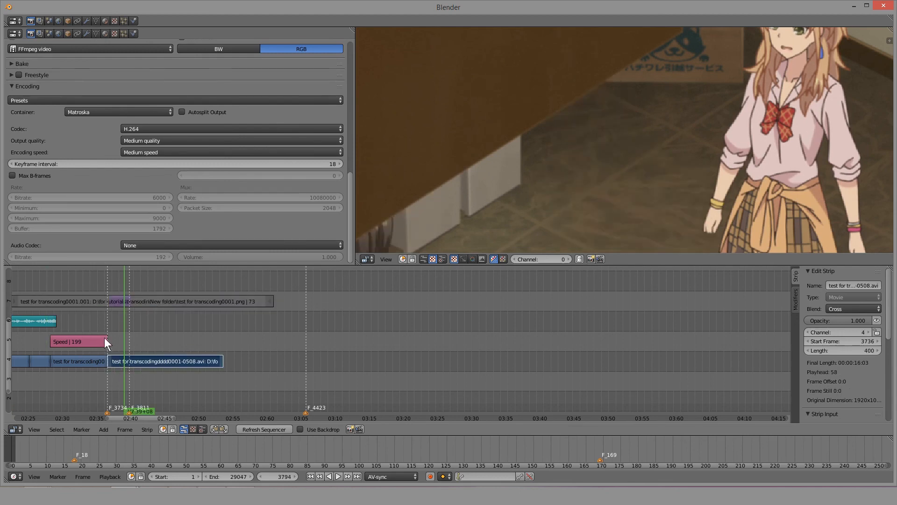
Delete the duplicated PNG test strip from channel 7.
middle_click_drag(119, 319, 445, 320)
scroll(454, 319, "up", 10)
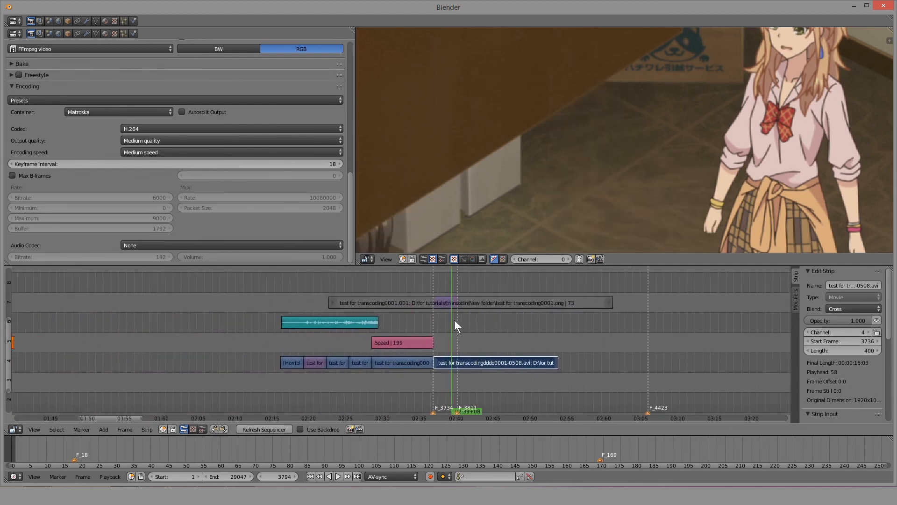
right_click(485, 299)
key("x")
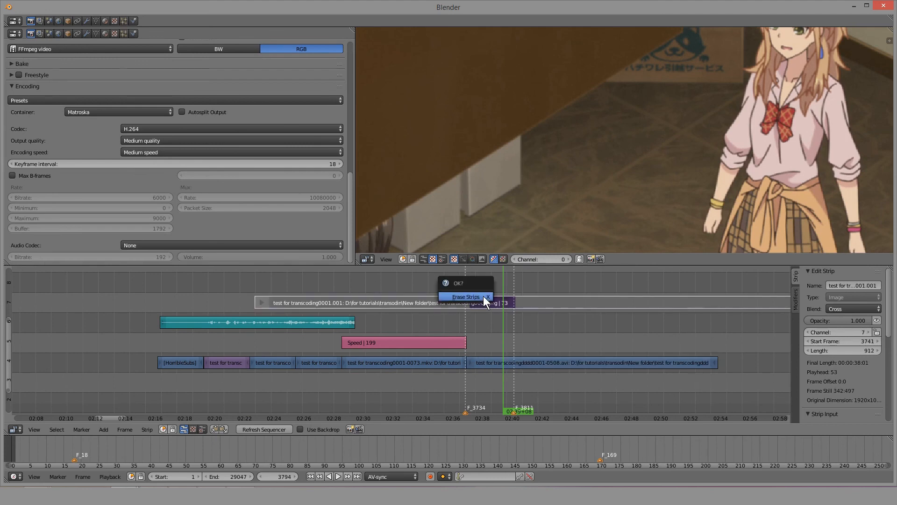
left_click(483, 299)
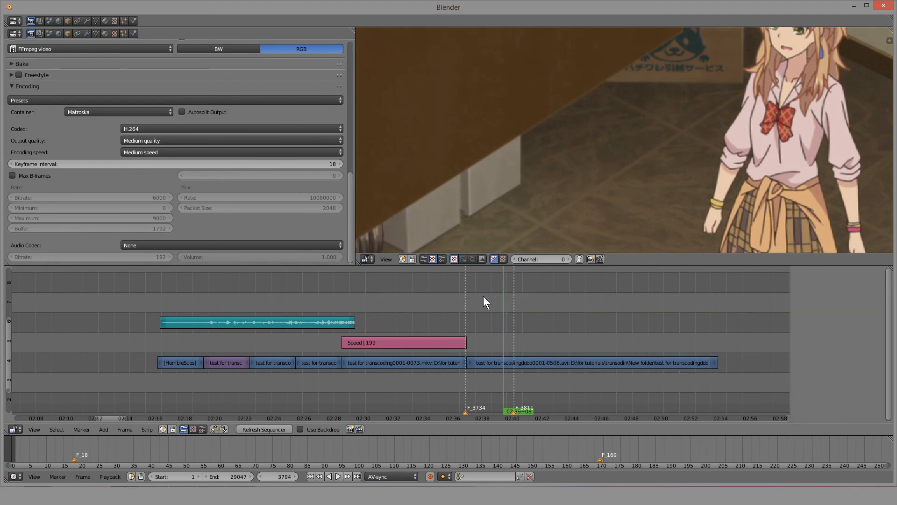
Check the preview at frames 3579, 3807 and 3281, and select the original [HorribleSubs] clip on channel 4.
left_click(309, 375)
left_click(368, 380)
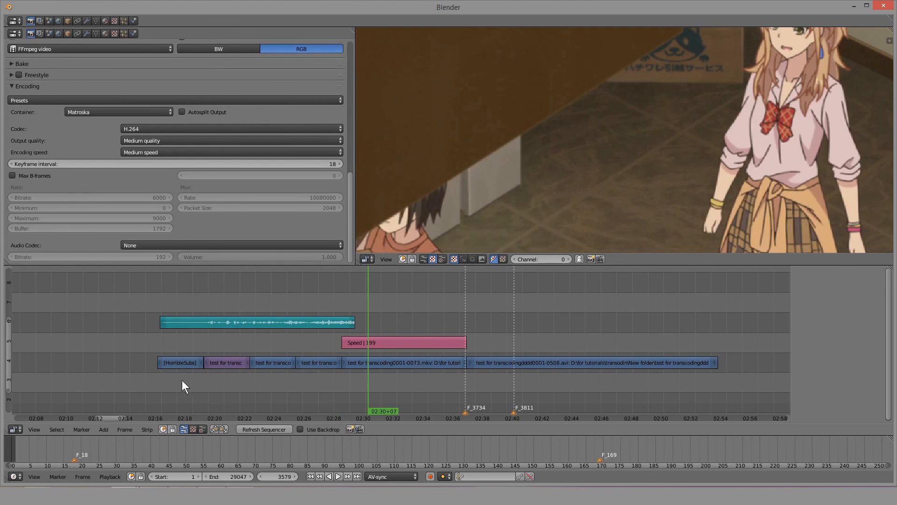
left_click(510, 363)
right_click(509, 363)
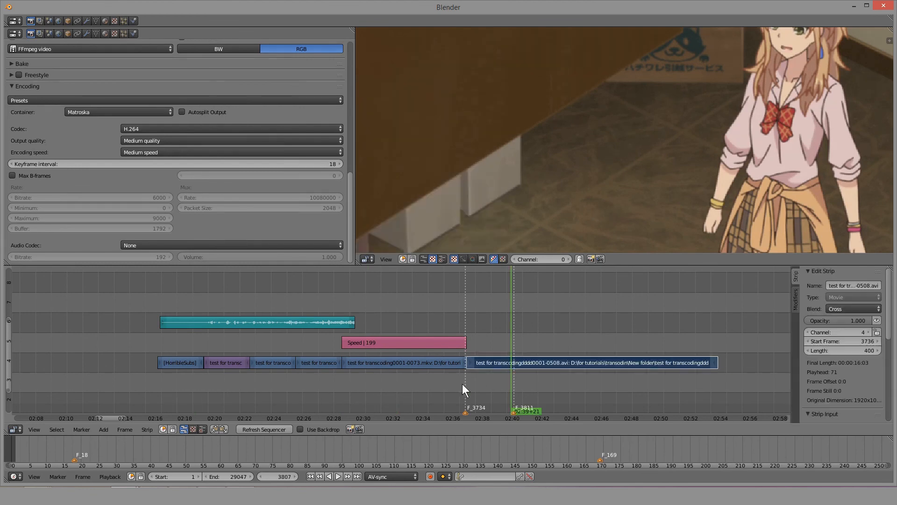
left_click(180, 386)
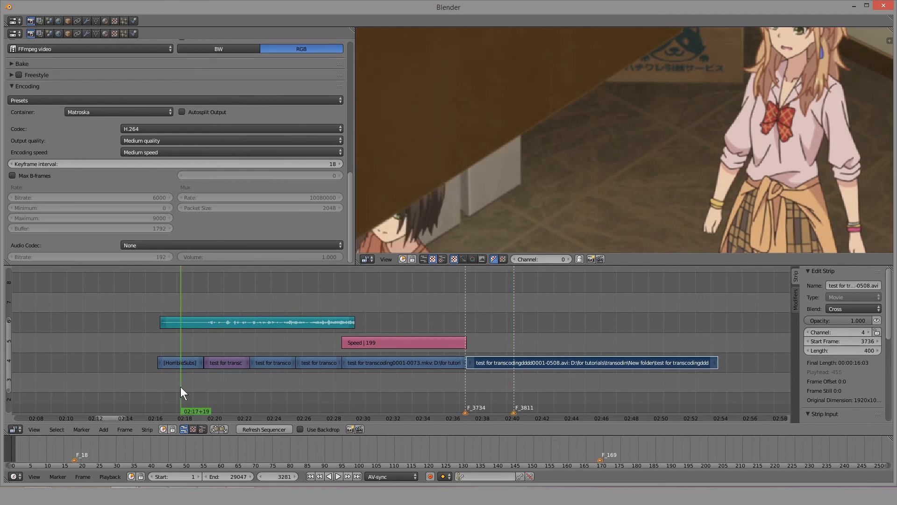
right_click(187, 364)
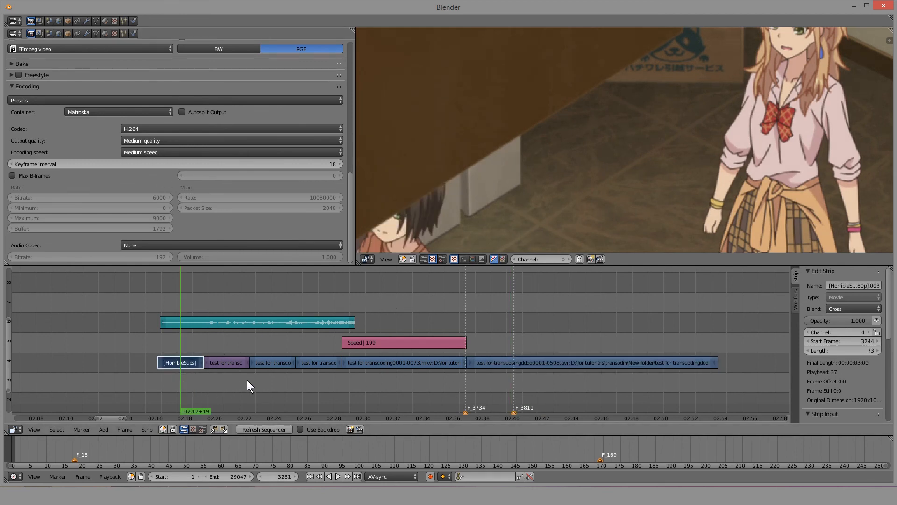
Place the playhead at frame 3274 and set the H.264 output quality to Lossless.
left_click(176, 294)
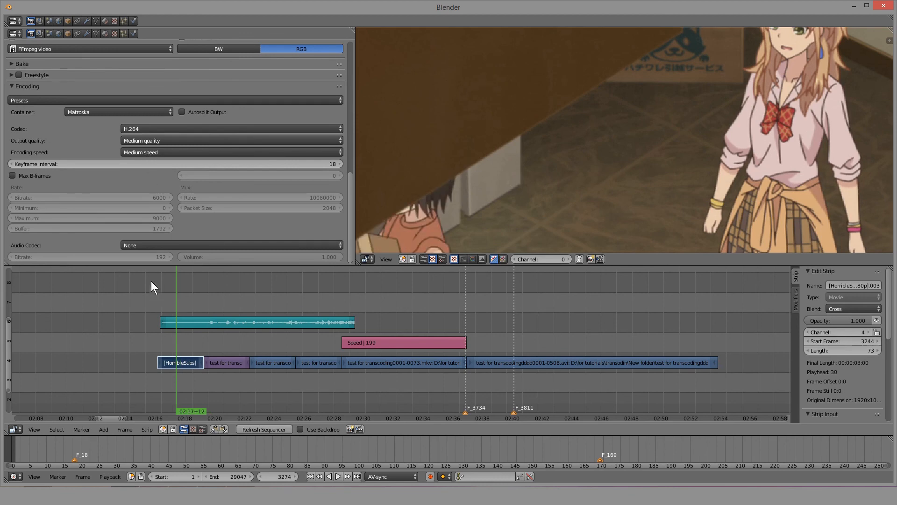
left_click(154, 139)
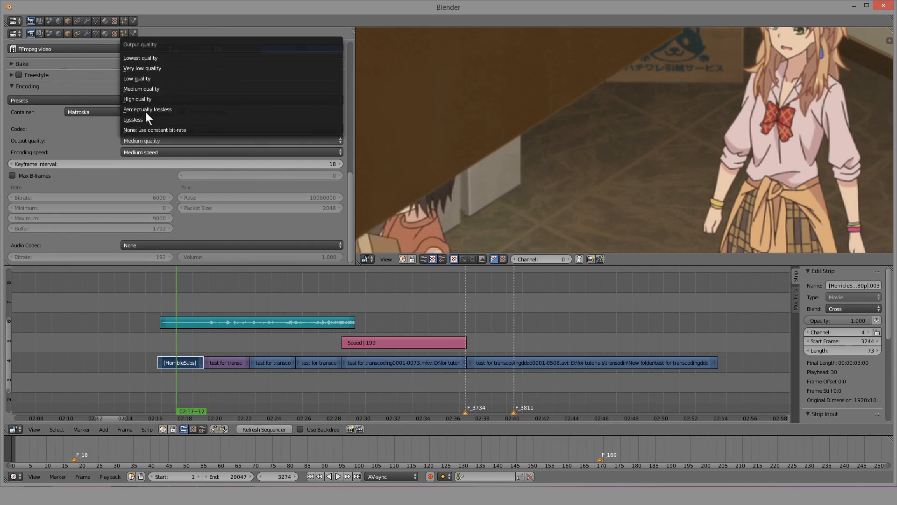
left_click(148, 119)
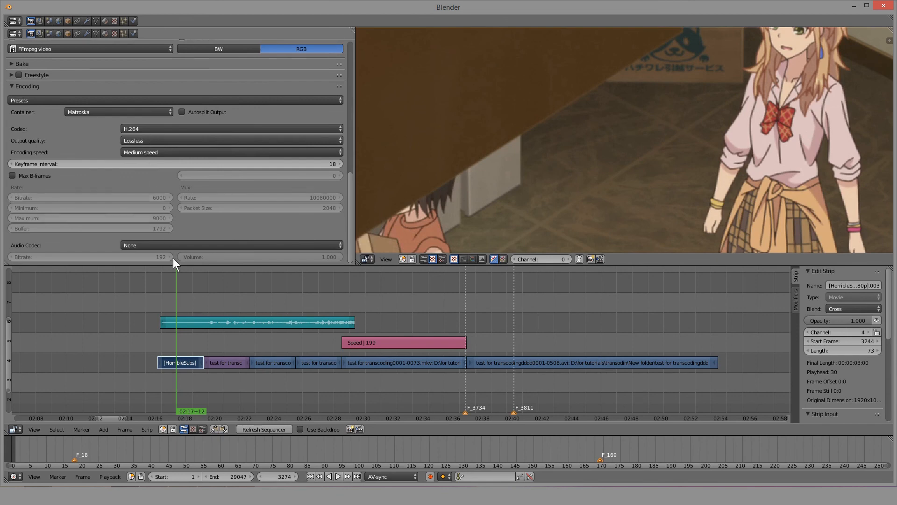
Inspect the original [HorribleSubs] clip at frame 3288, and select the long AVI test strip for comparison.
right_click(486, 362)
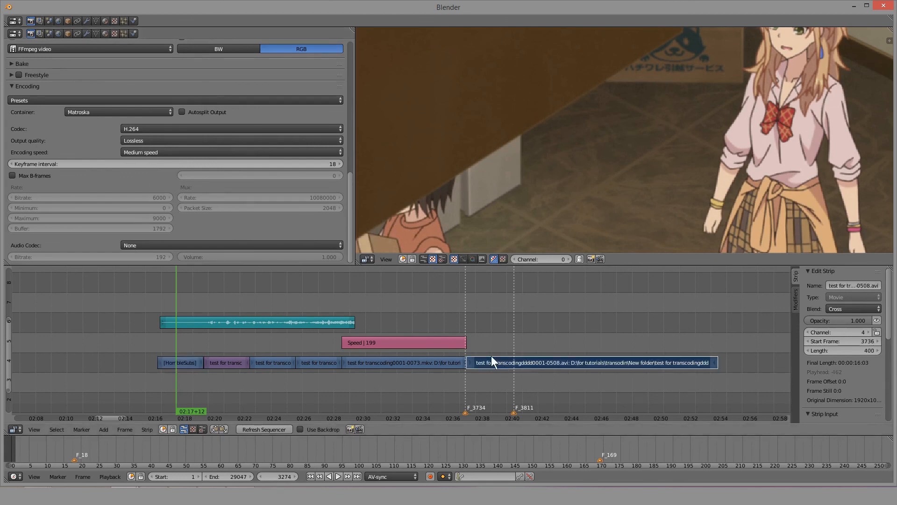
right_click(174, 366)
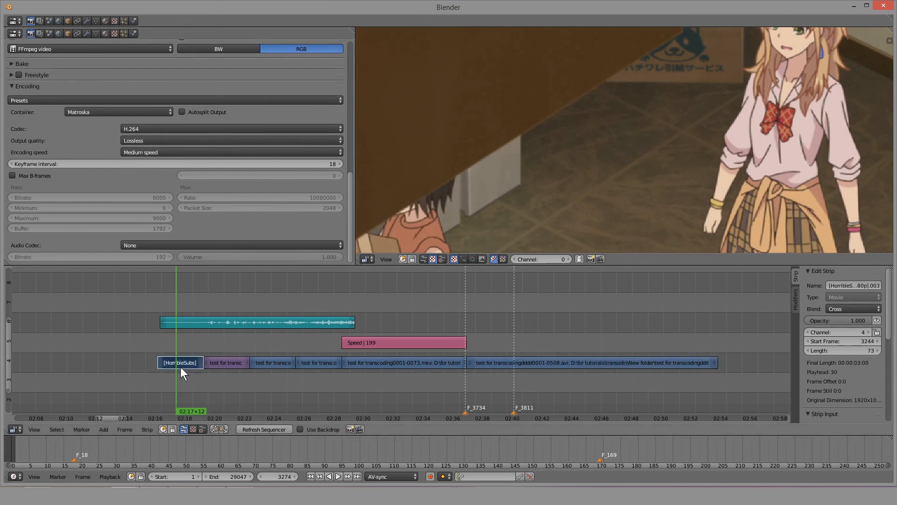
left_click(185, 377)
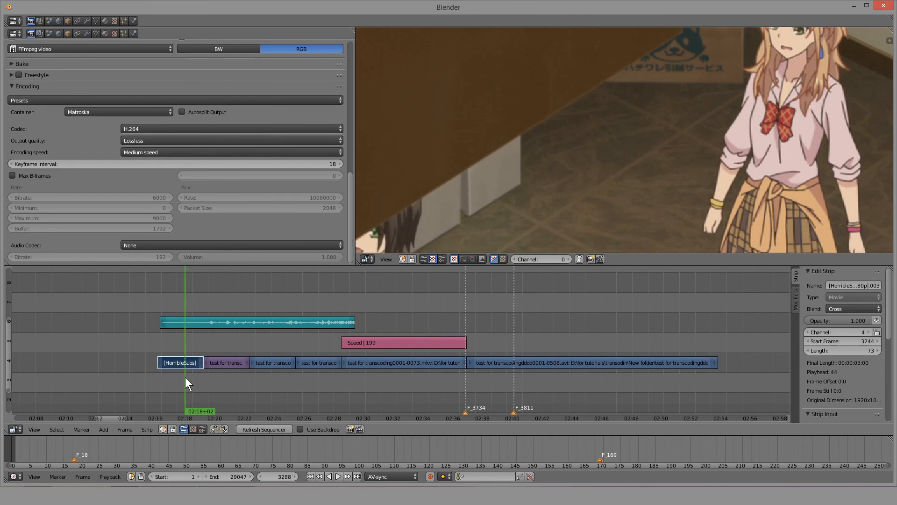
right_click(486, 368)
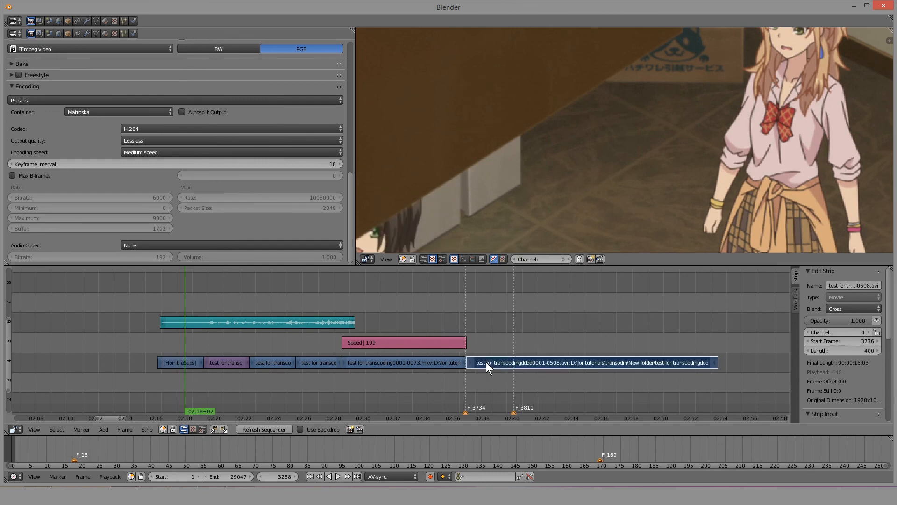
Play a transcoded clip from frame 3437 and the start of the AVI strip, and return the playhead to frame 3757.
left_click(278, 384)
key("alt+a")
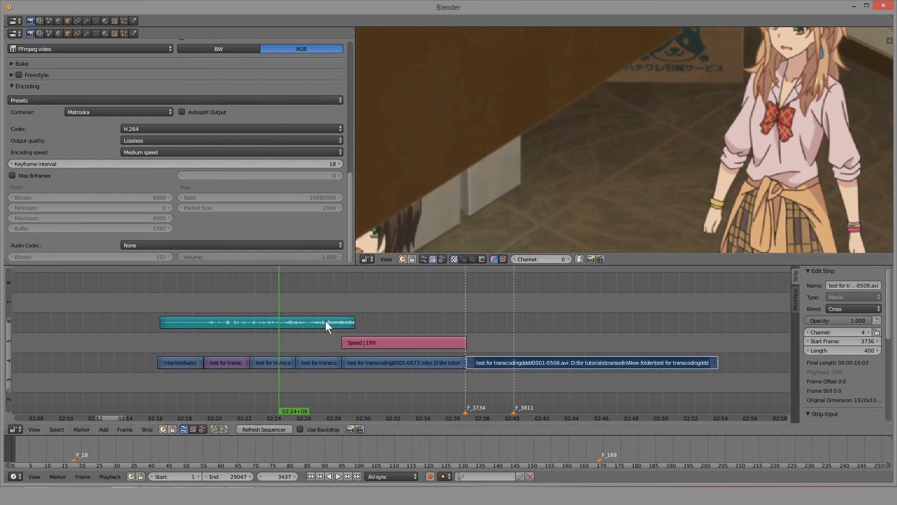
key("alt+a")
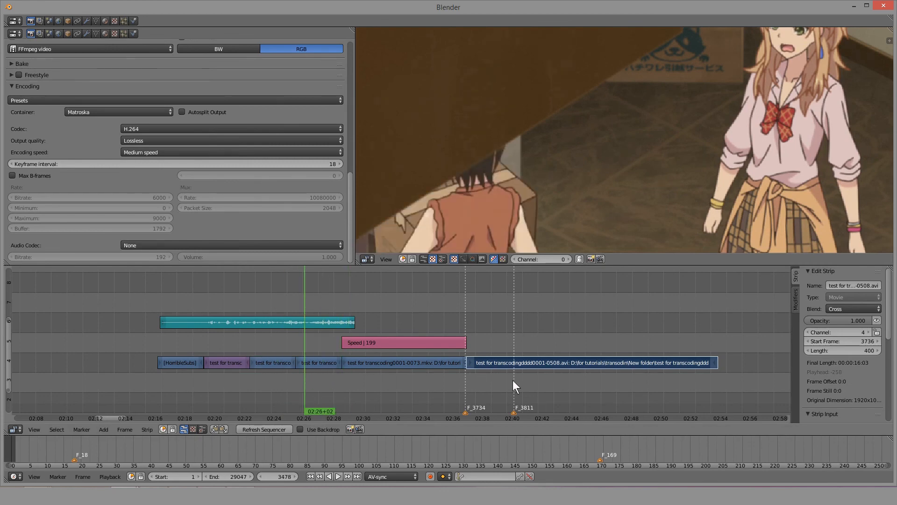
left_click(484, 382)
key("alt+a")
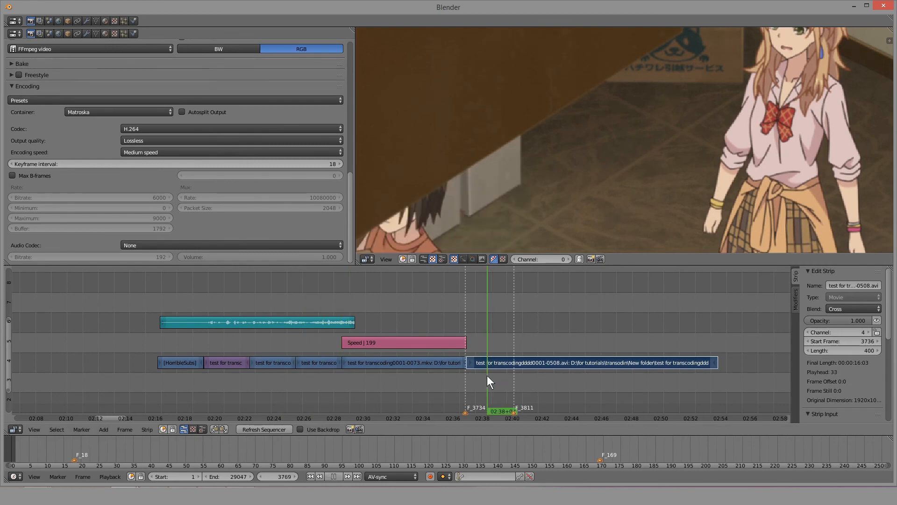
key("alt+a")
left_click(480, 377)
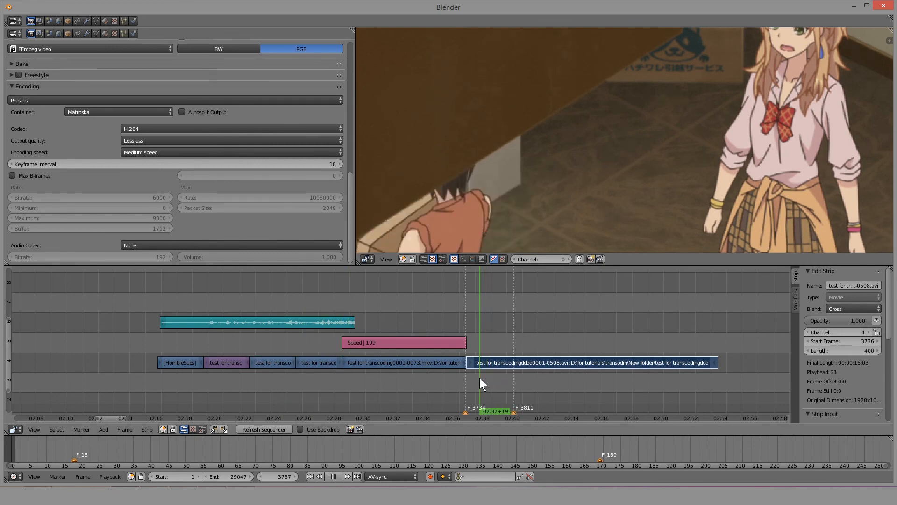
Select the PNG test strip, play the AVI section from frame 3757, and scrub the playhead to frame 3822.
right_click(232, 363)
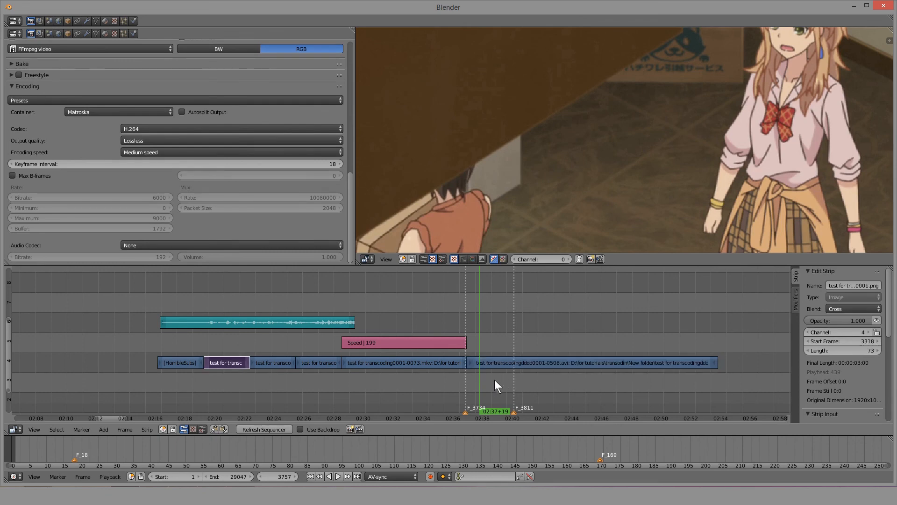
key("alt+a")
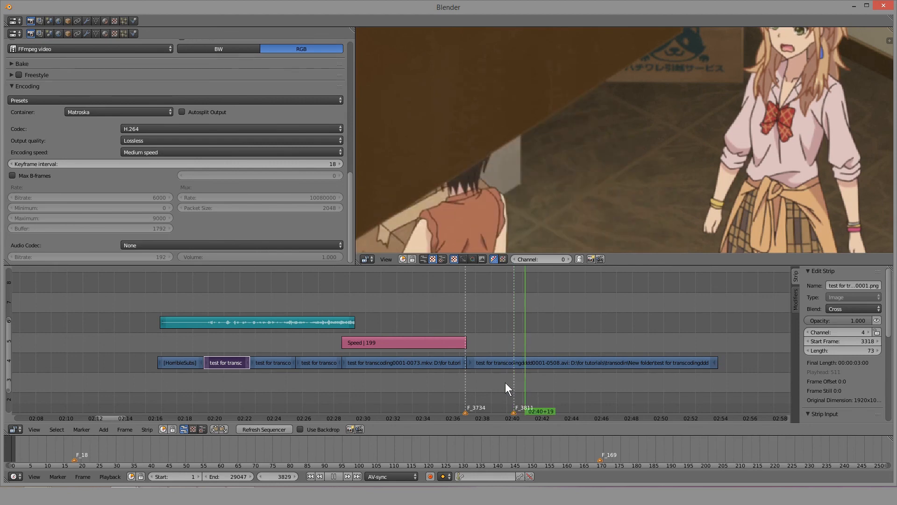
key("alt+a")
mouse_move(506, 383)
left_mouse_down()
mouse_move(495, 382)
mouse_move(521, 380)
left_mouse_up()
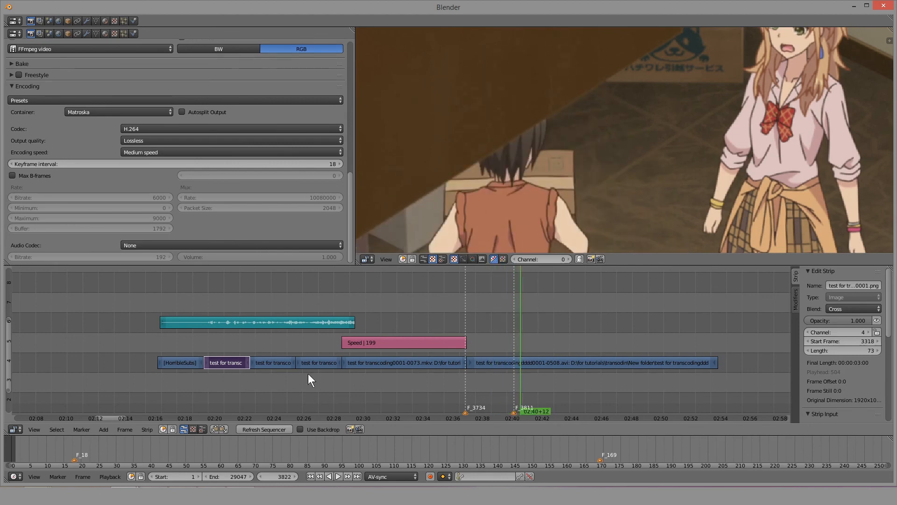
Select the original, PNG, AVI and other transcoded strips on channel 4 one by one, ending on the test for transcoding0001-0073.mkv strip.
left_click(183, 365)
left_click(228, 363)
left_click(499, 360)
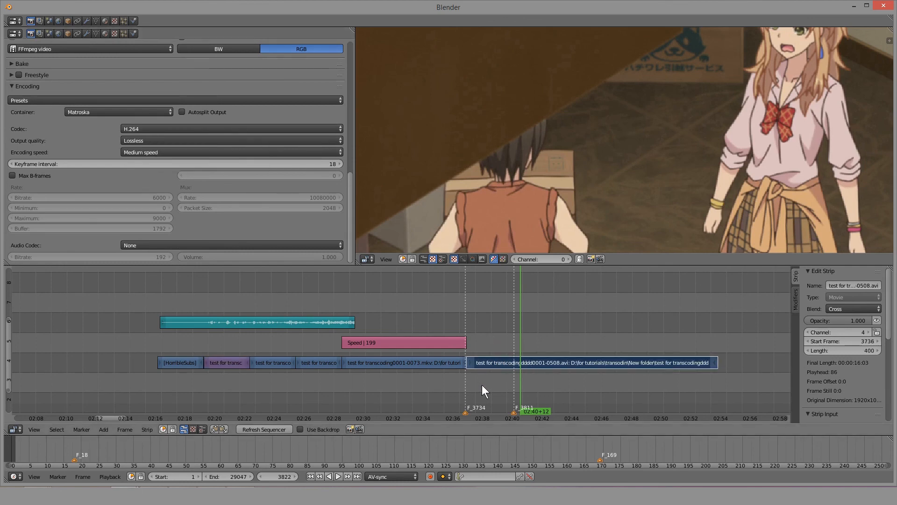
left_click(273, 364)
left_click(329, 365)
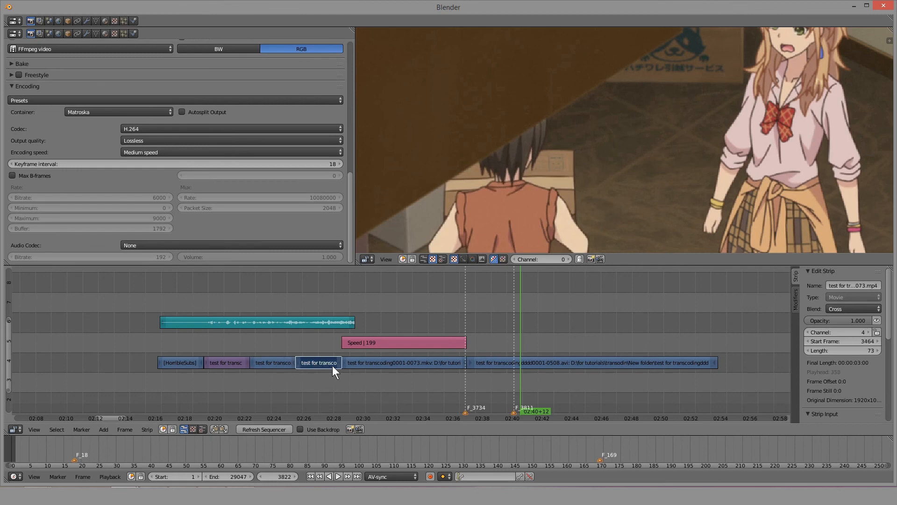
left_click(442, 365)
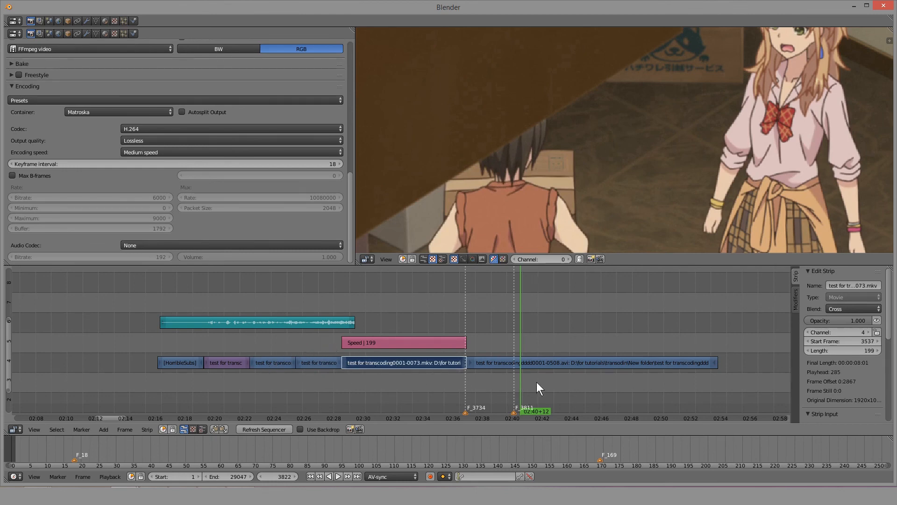
Inspect the brown surface and box in the AVI footage up close while scrubbing to frames 3924, 4051 and 4010.
left_click_drag(537, 382, 584, 383)
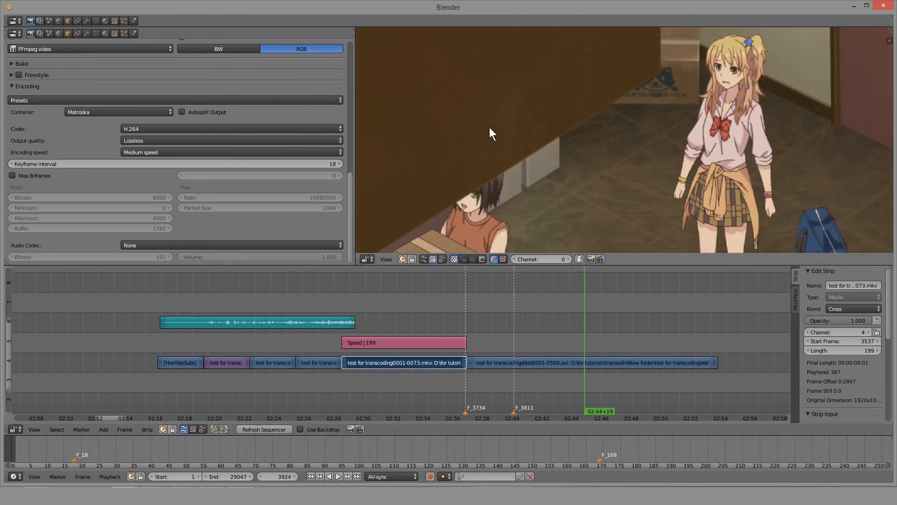
scroll(614, 178, "up", 5)
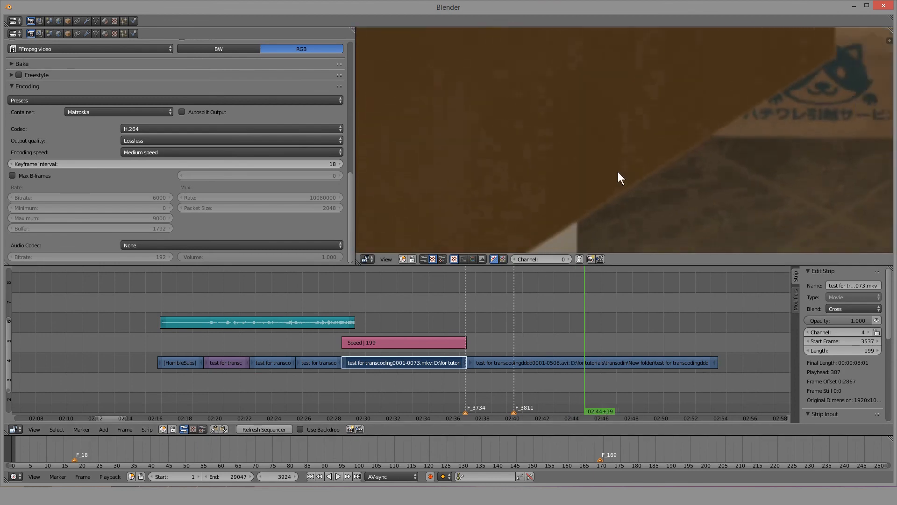
left_click_drag(598, 377, 664, 376)
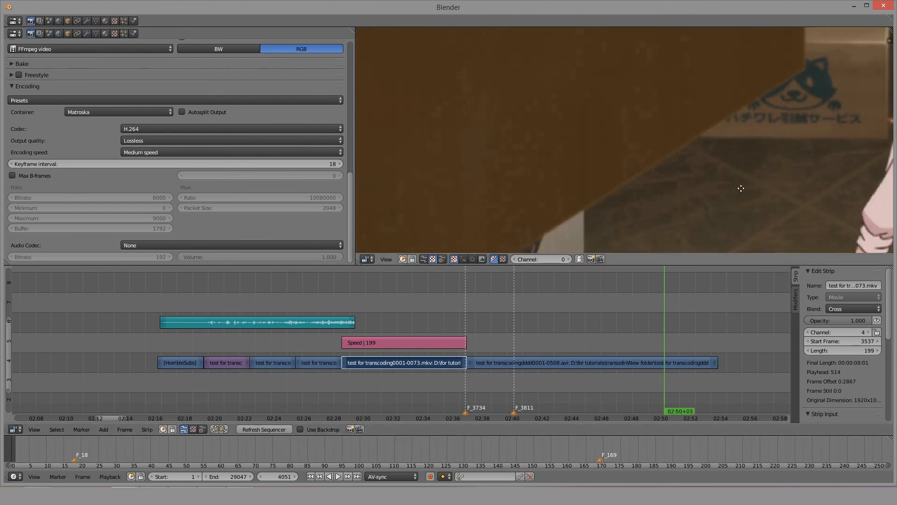
middle_click_drag(741, 189, 565, 139)
left_click_drag(649, 383, 639, 382)
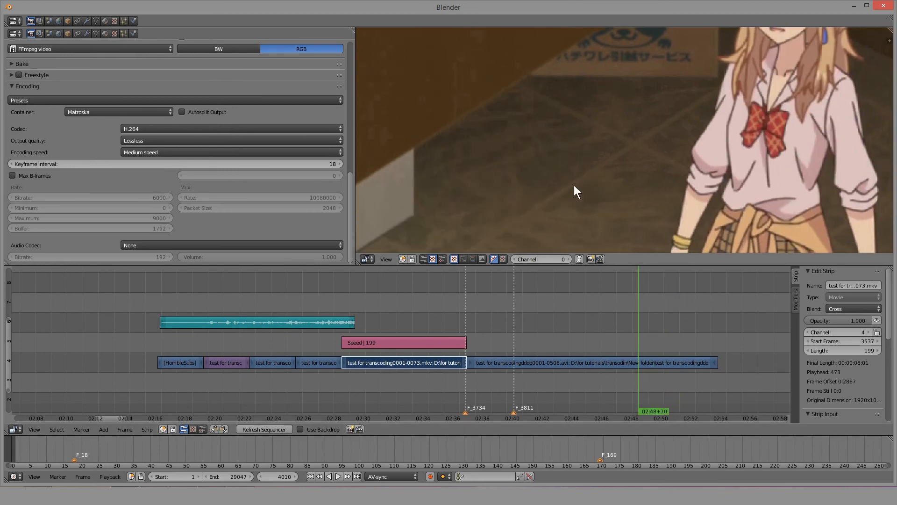
Play the AVI footage from frame 4010 with the blue bag in view, and stop at frame 4101.
scroll(602, 169, "down", 4)
middle_click_drag(700, 223, 548, 119)
key("alt+a")
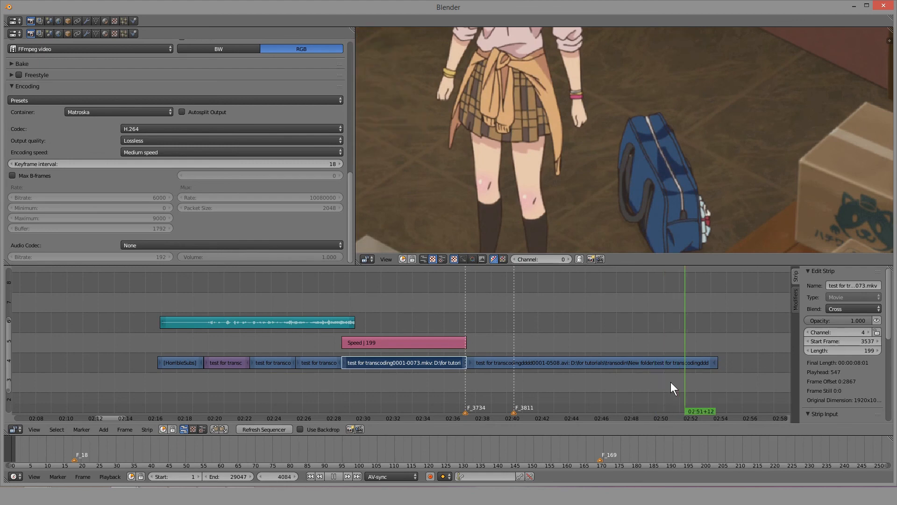
key("alt+a")
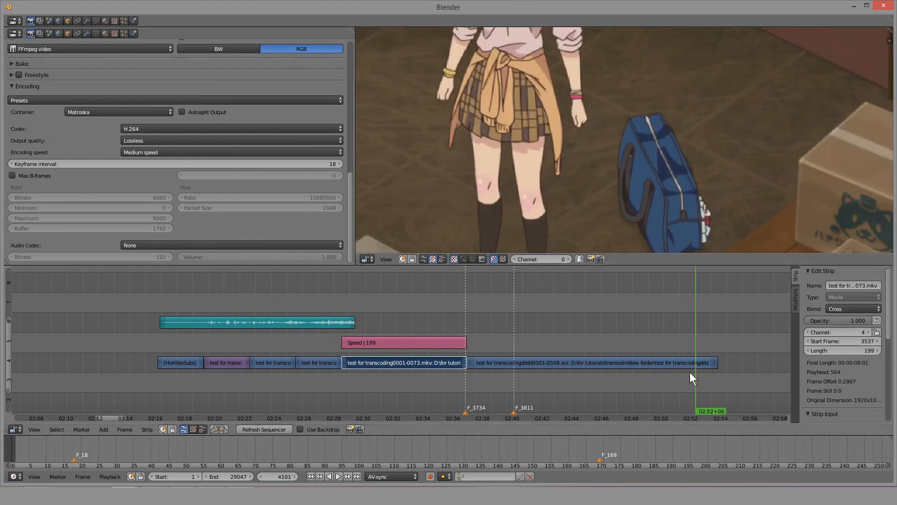
Move the playhead to frame 4054 and examine the bag, wooden edge and floor of the AVI image at close range.
left_click_drag(690, 373, 667, 344)
middle_click_drag(766, 243, 722, 163)
scroll(732, 203, "up", 6)
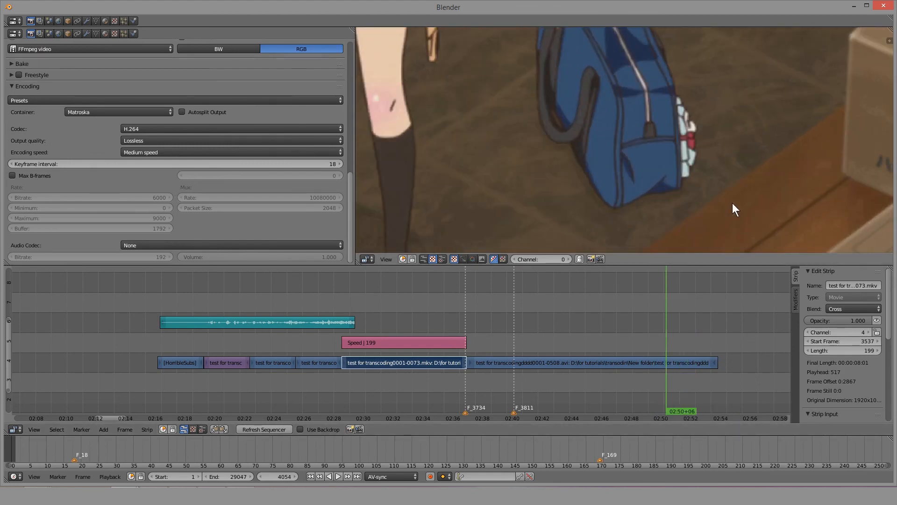
middle_click_drag(732, 203, 618, 159)
scroll(585, 167, "up", 7)
scroll(597, 148, "down", 4)
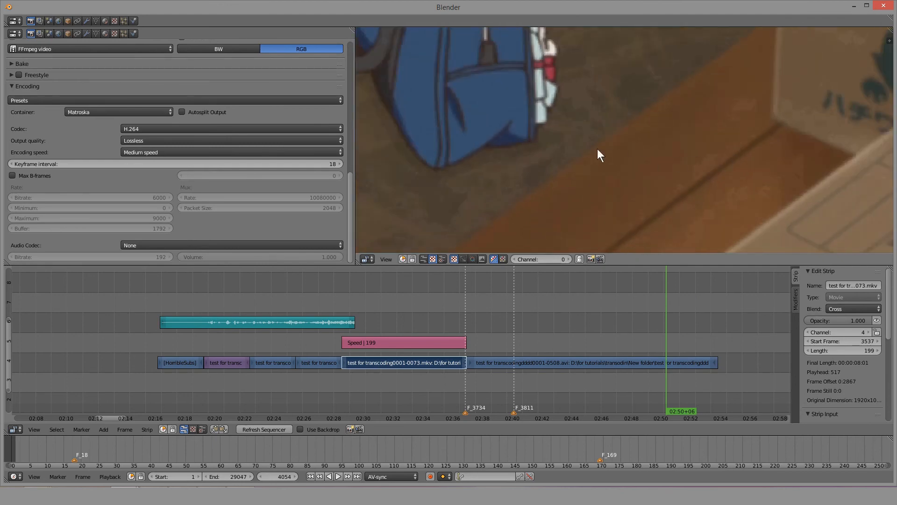
scroll(597, 149, "down", 6)
scroll(536, 150, "down", 6)
middle_click_drag(454, 134, 674, 173)
scroll(674, 173, "up", 3)
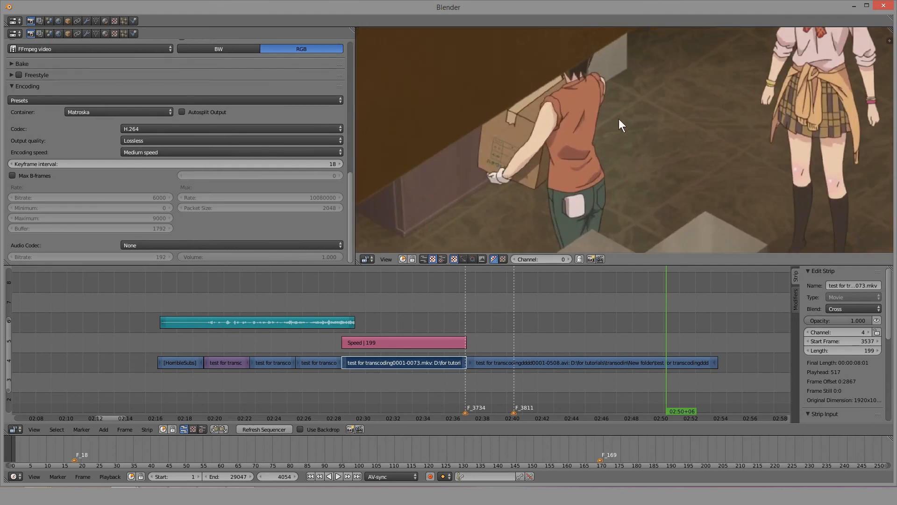
Examine the large brown surface at frame 4054 and start playback of the AVI footage there.
middle_click_drag(618, 118, 618, 211)
scroll(612, 160, "up", 3)
middle_click_drag(612, 160, 613, 239)
scroll(618, 175, "down", 5)
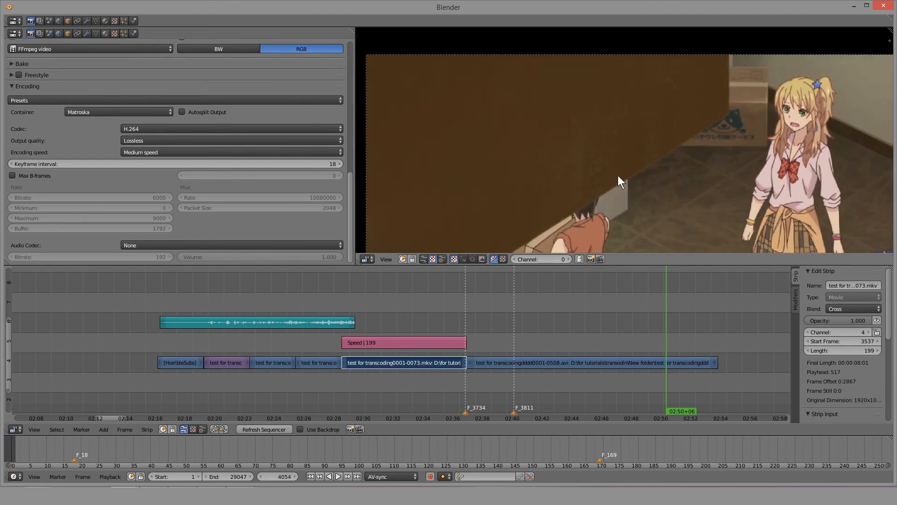
scroll(659, 182, "up", 3)
key("alt+a")
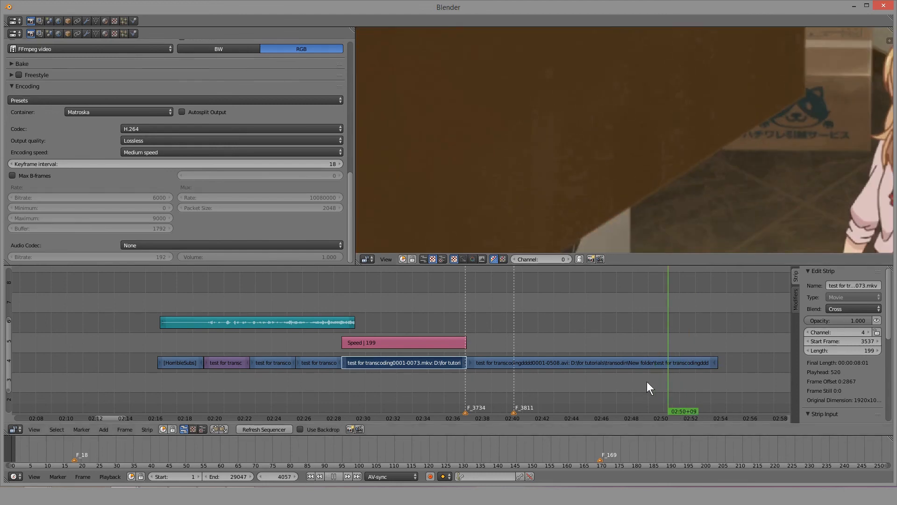
Select the AVI strip, replay it around frame 4056 in full and close-up view, and park the playhead at frame 4049.
right_click(660, 365)
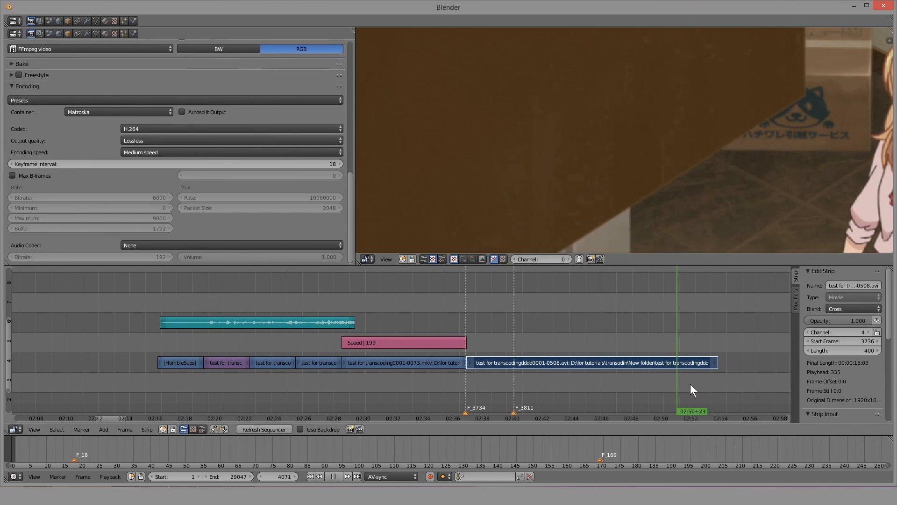
scroll(670, 172, "down", 3)
left_click(665, 363)
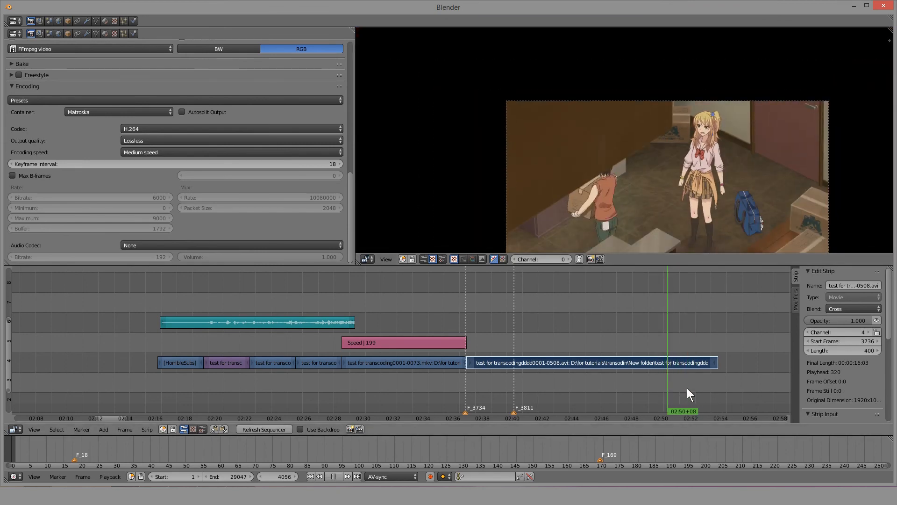
scroll(640, 187, "up", 6)
key("alt+a")
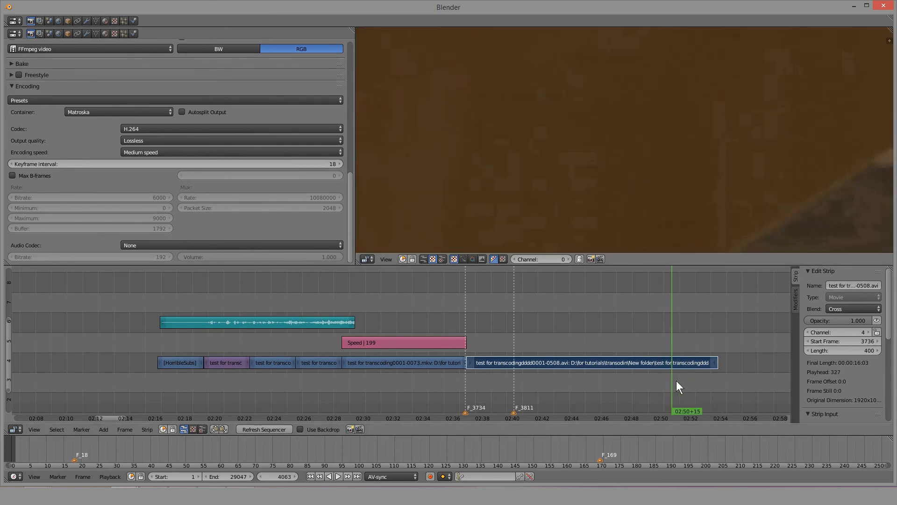
left_click(662, 383)
Select the original HorribleSubs clip and show its brown surface at frame 3279 for comparison.
middle_click_drag(498, 305, 430, 294)
right_click(108, 352)
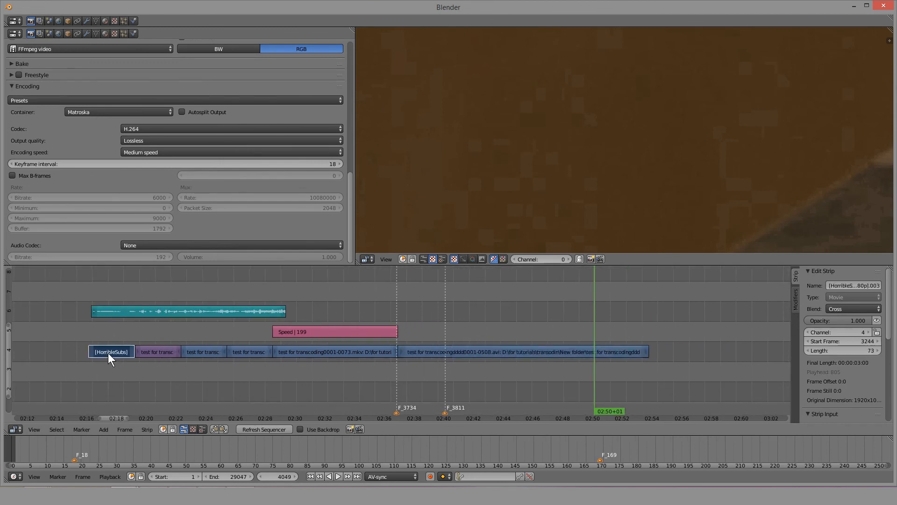
left_click(111, 363)
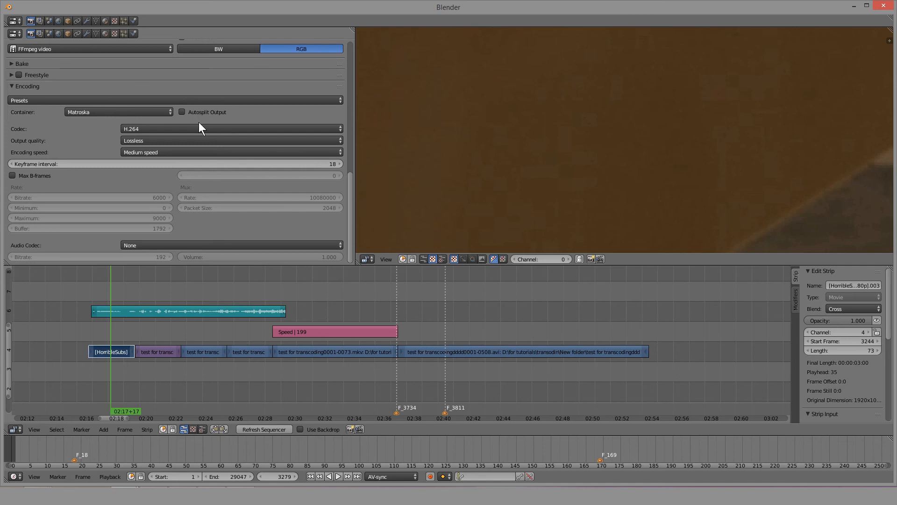
Select the PNG image strip, view it at frame 3354, and check the available output codecs while keeping H.264.
left_click(156, 355)
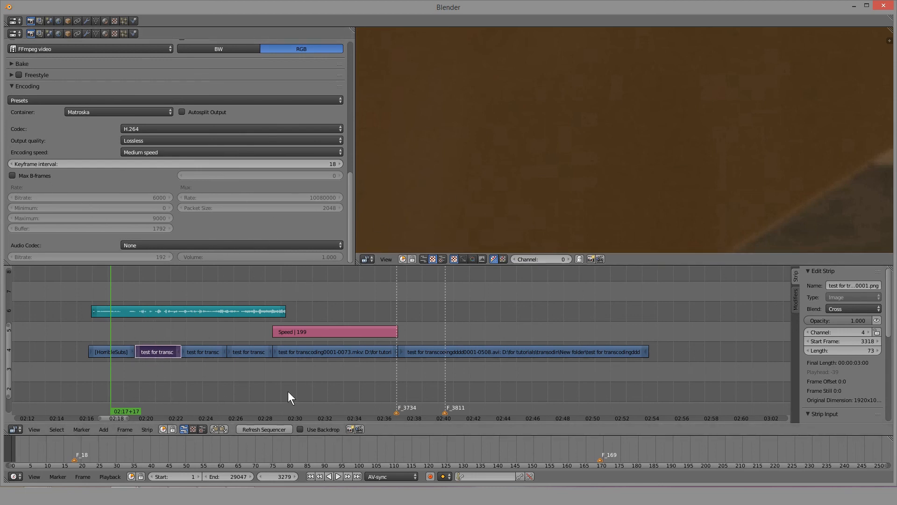
left_click(157, 364)
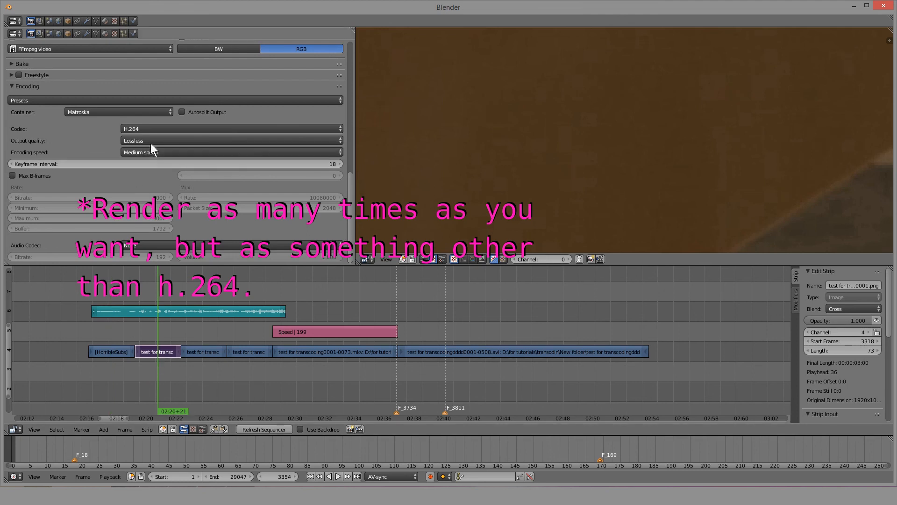
left_click(152, 128)
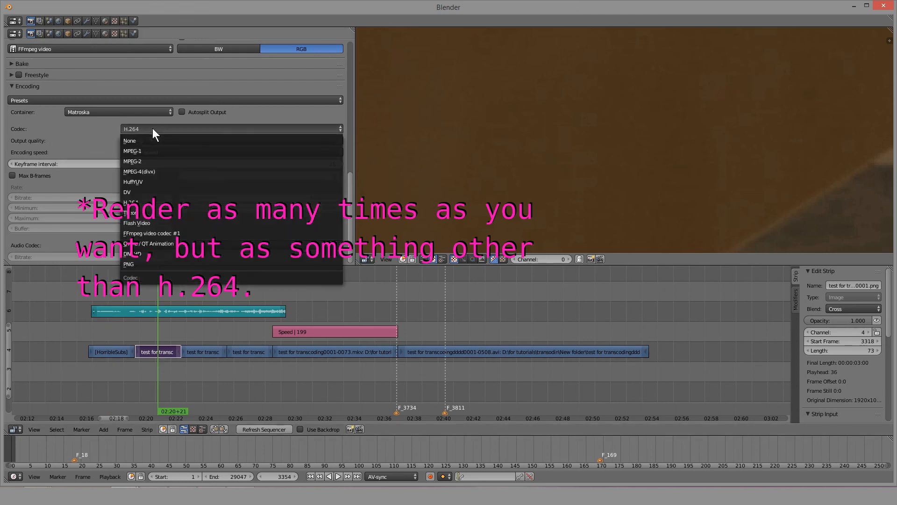
left_click(163, 202)
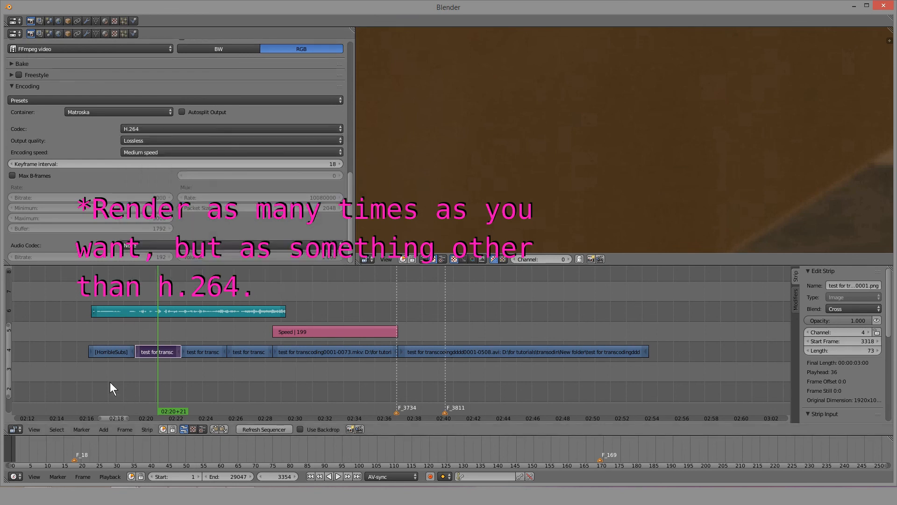
Play from frame 3278 across the original clip into the PNG strip, and return to the original at frame 3292.
left_click(111, 355)
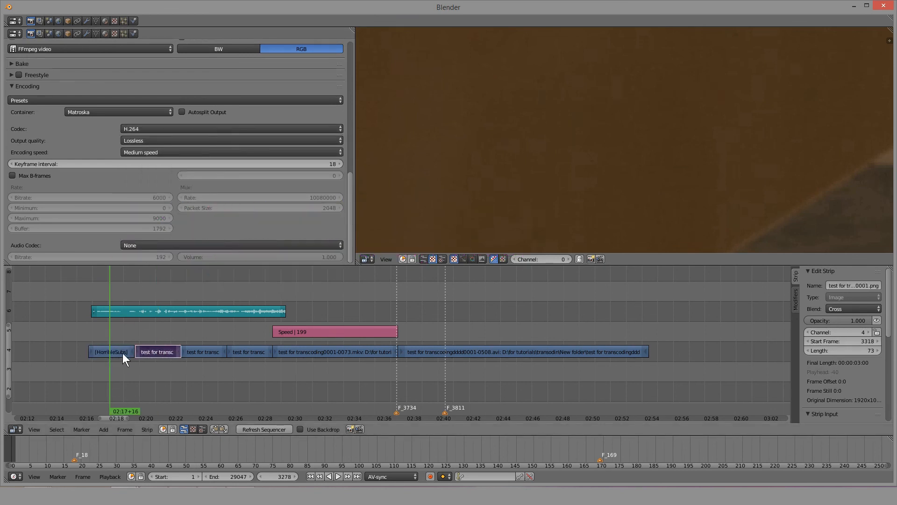
right_click(123, 352)
left_click(152, 375)
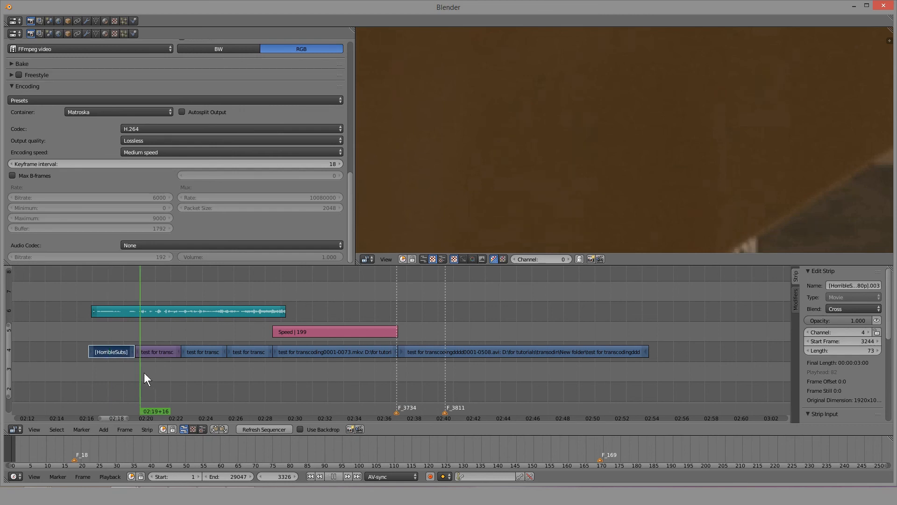
right_click(158, 351)
right_click(114, 351)
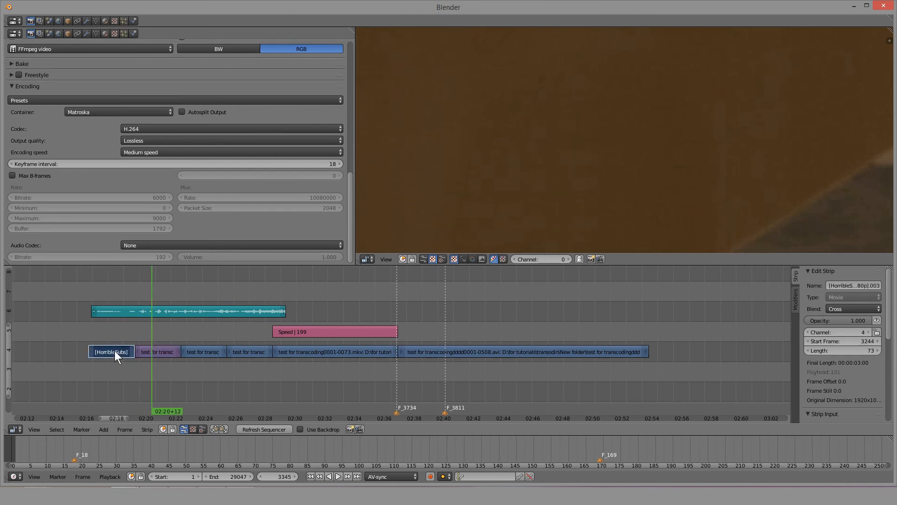
left_click(119, 370)
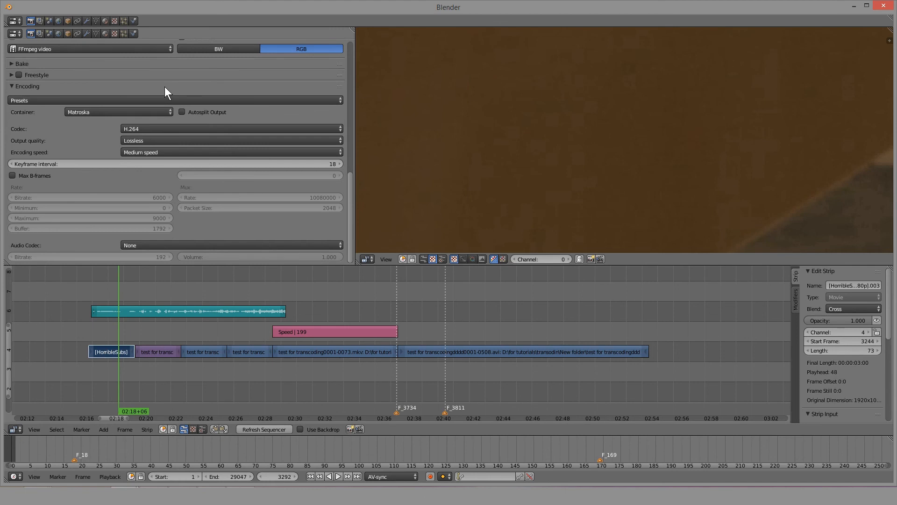
Review the output codec choices without changing H.264, and view the transcoded clip after the PNG strip at frame 3484.
left_click(181, 132)
left_click(181, 131)
left_click(181, 131)
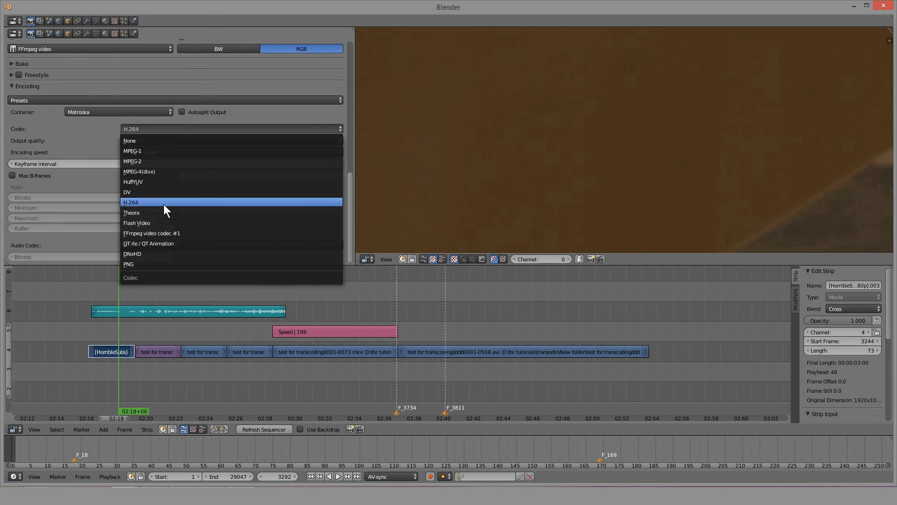
left_click(173, 129)
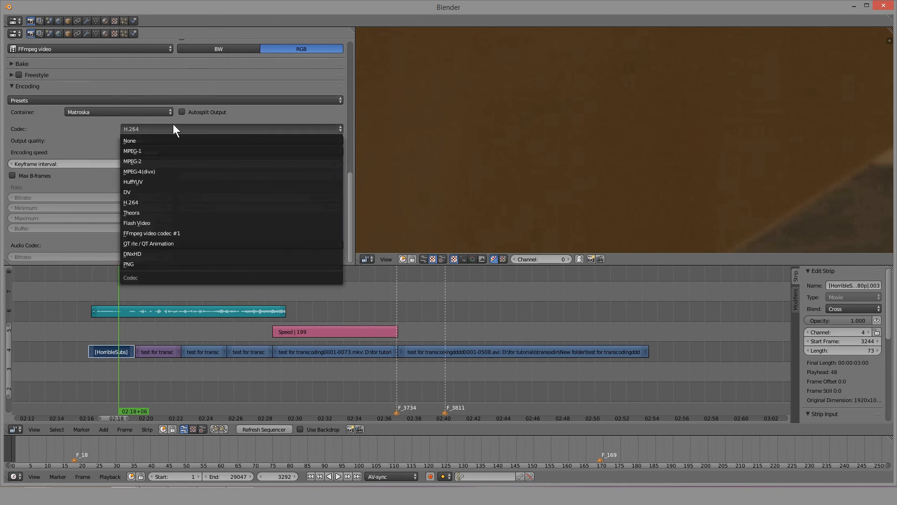
left_click(158, 124)
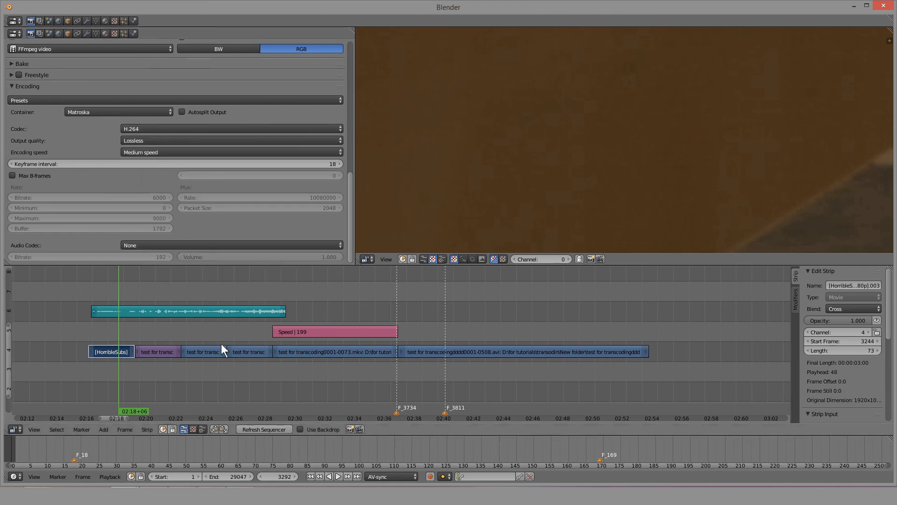
left_click(239, 359)
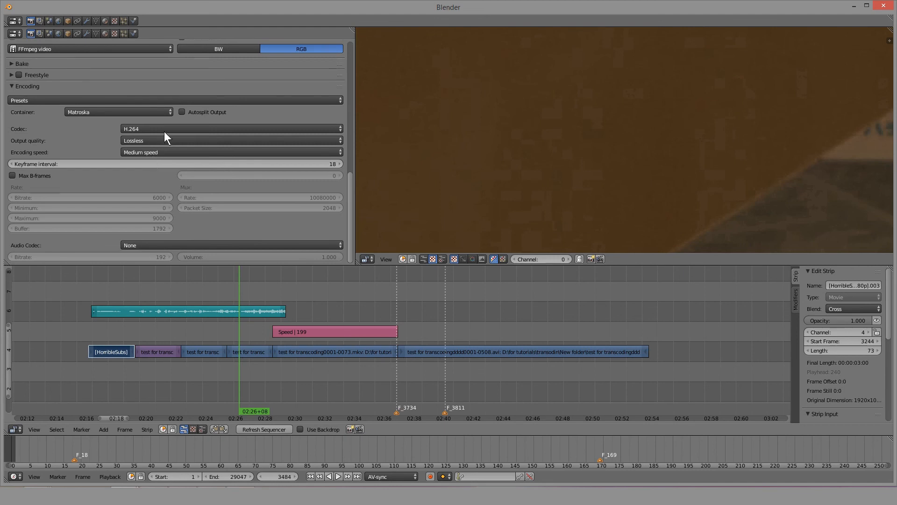
Scrub through the transcoded clips to compare their frames and review the available video codecs for encoding.
left_click(257, 327)
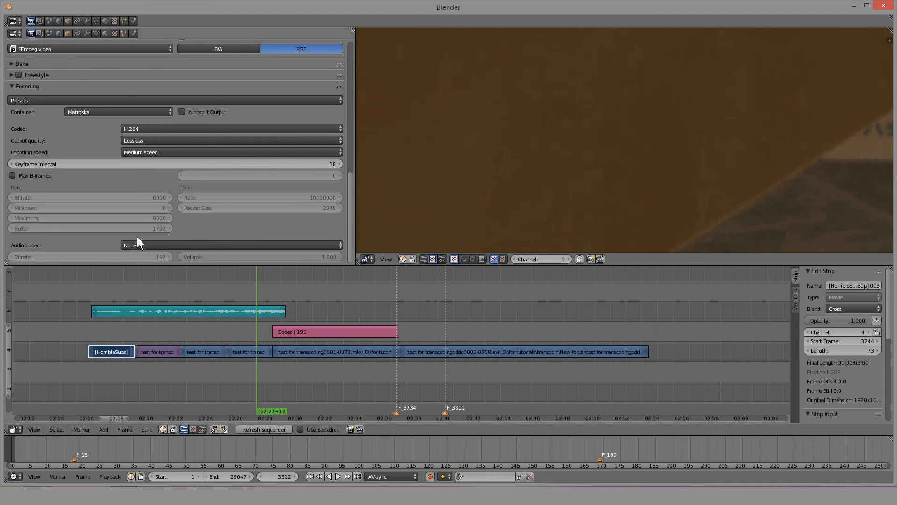
left_click(107, 353)
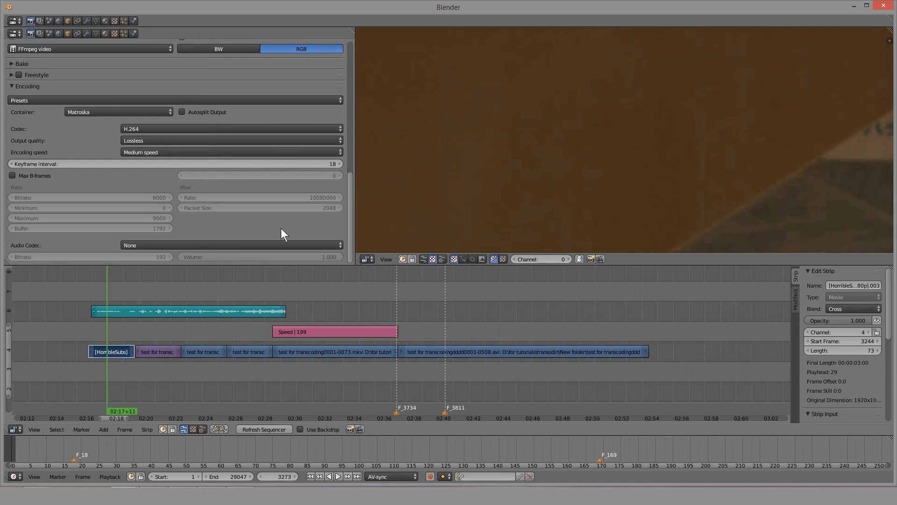
scroll(351, 175, "down", 2)
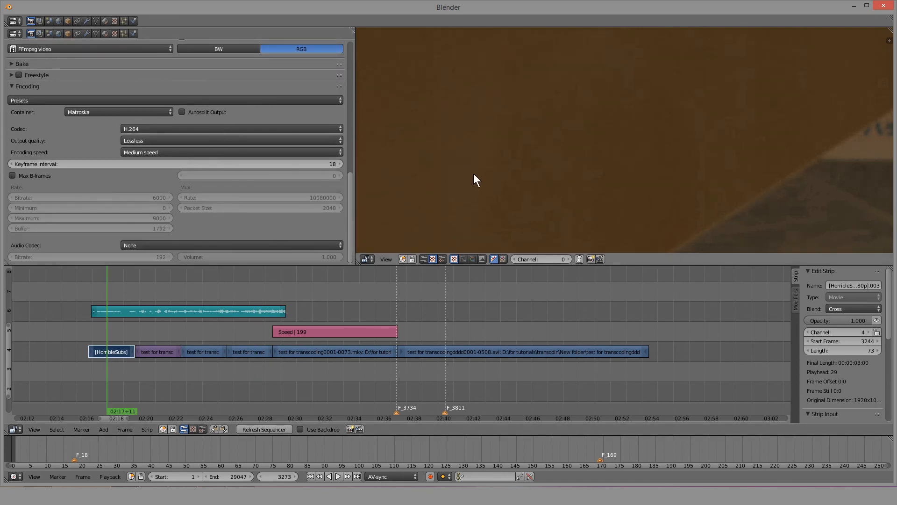
left_click(253, 130)
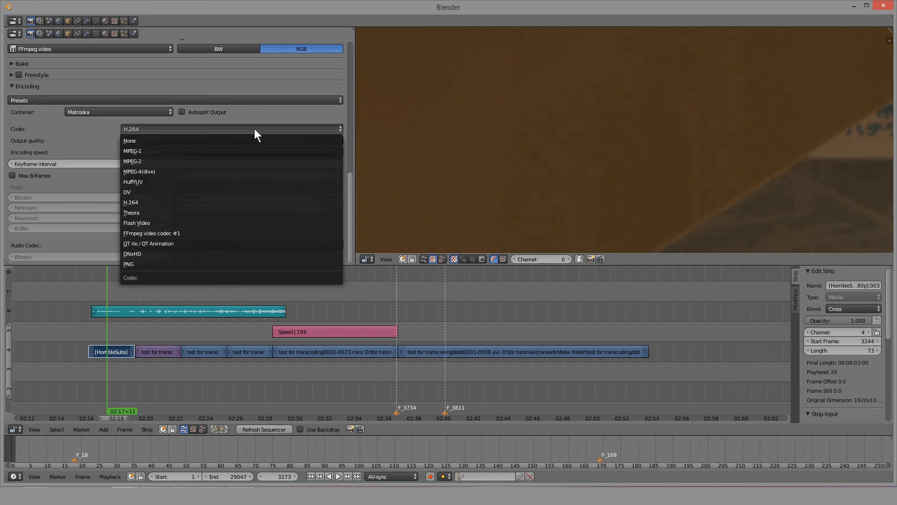
left_click(254, 129)
left_click(255, 129)
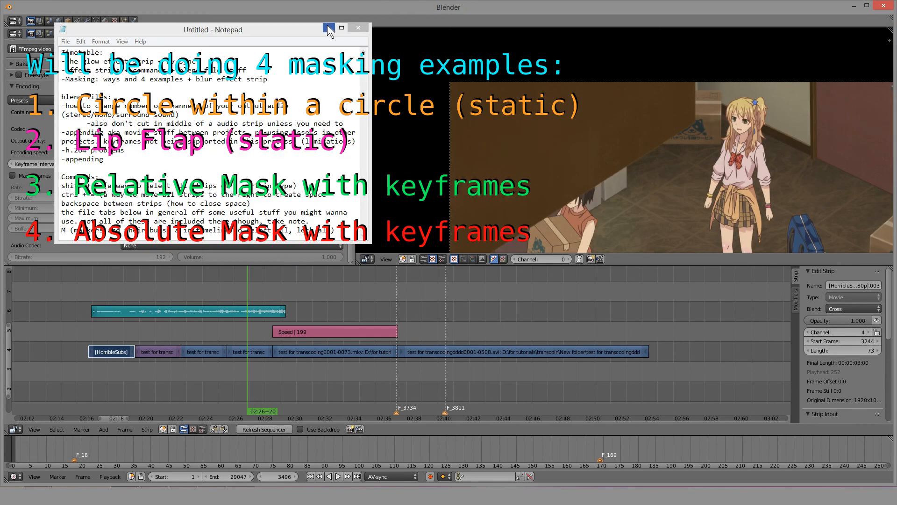
Minimize the Notepad notes and place the playhead on the green color strip, with the whole frame in the preview.
left_click(329, 30)
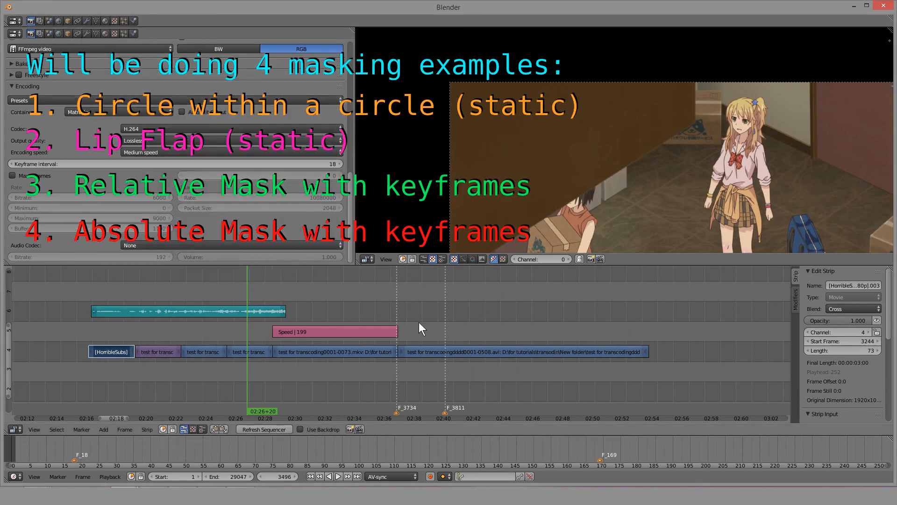
scroll(406, 325, "down", 8)
middle_click_drag(309, 352, 347, 357)
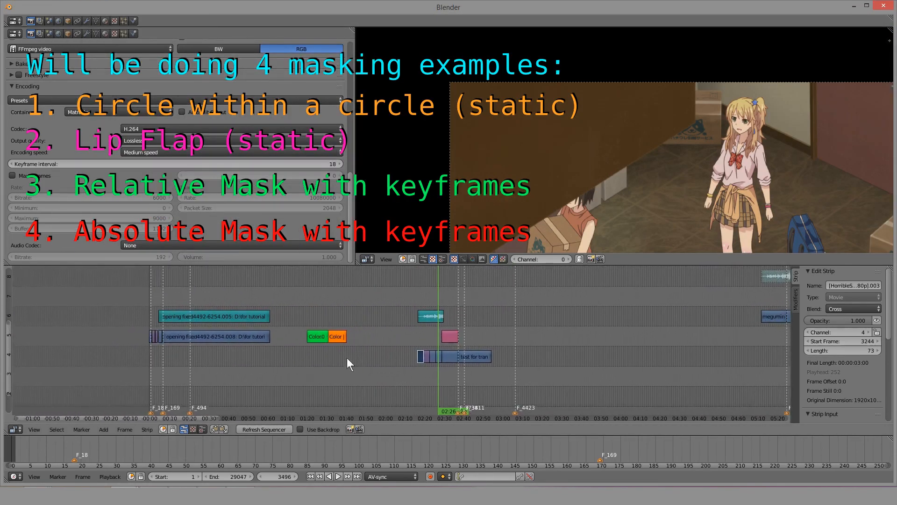
scroll(276, 372, "up", 5)
left_click(310, 362)
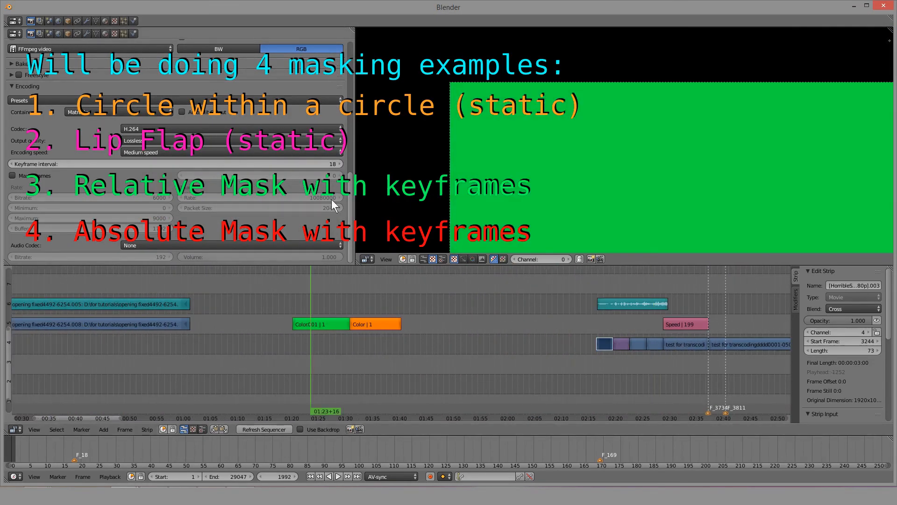
scroll(540, 170, "down", 3)
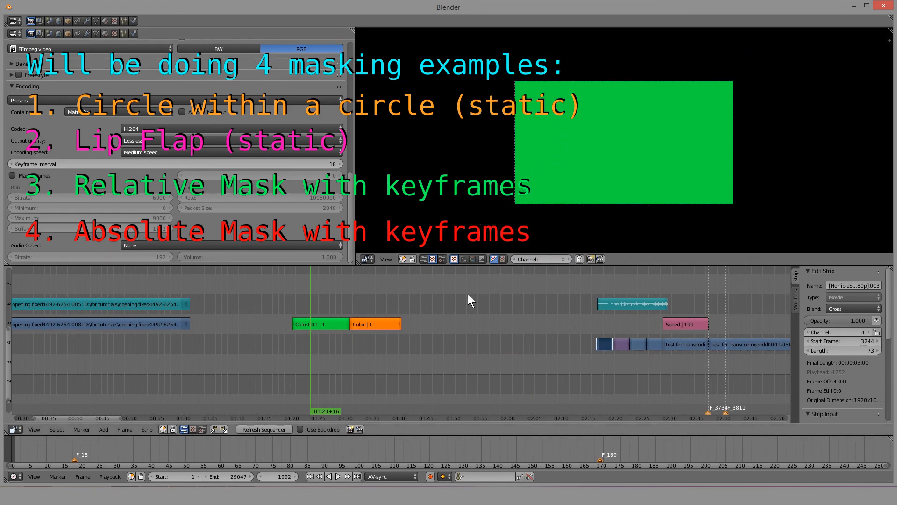
Select the green Color.001 strip, preview the orange strip, and park the playhead over the green one at 01:25+22.
middle_click_drag(381, 332, 425, 351)
scroll(360, 343, "up", 2)
right_click(360, 343)
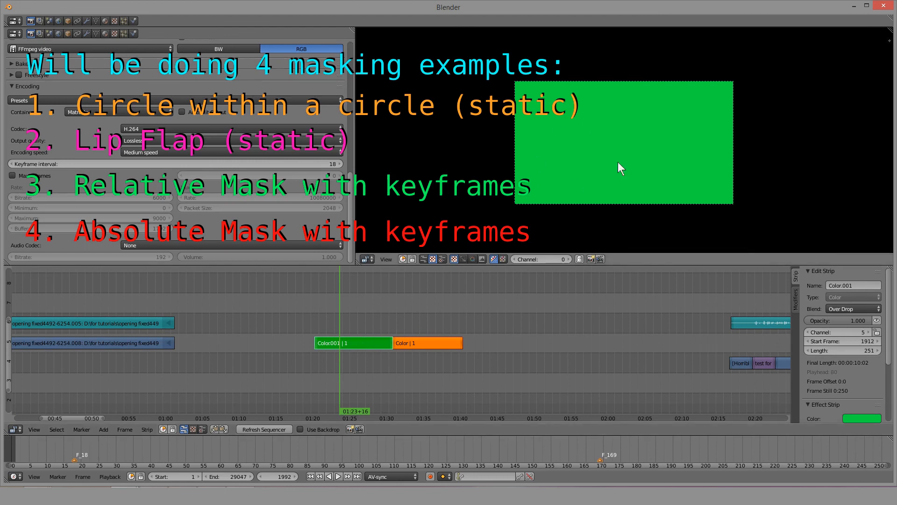
left_click(436, 360)
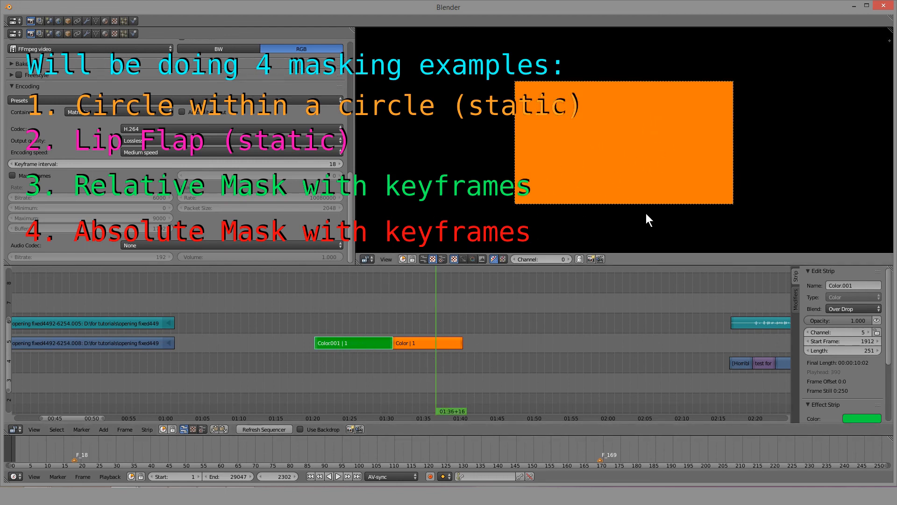
left_click_drag(350, 355, 266, 352)
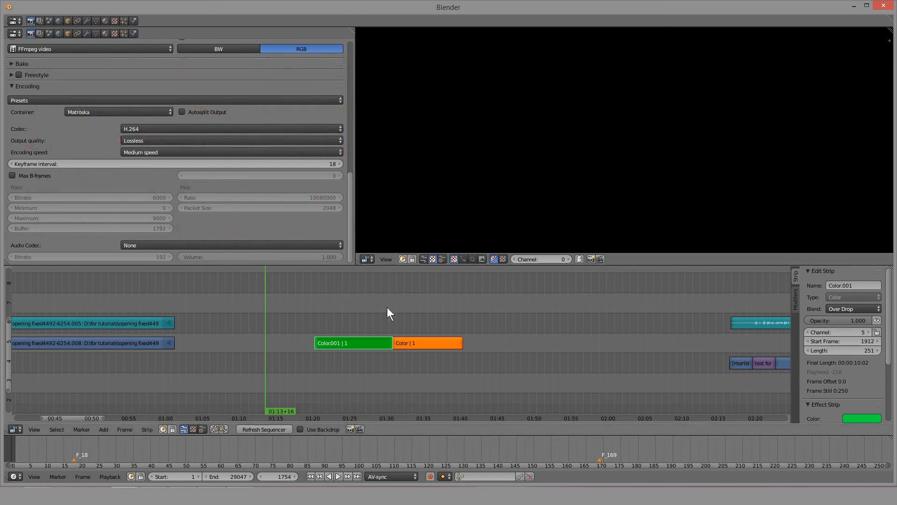
left_click_drag(318, 369, 349, 367)
middle_click_drag(349, 367, 367, 368)
left_click_drag(367, 368, 449, 321)
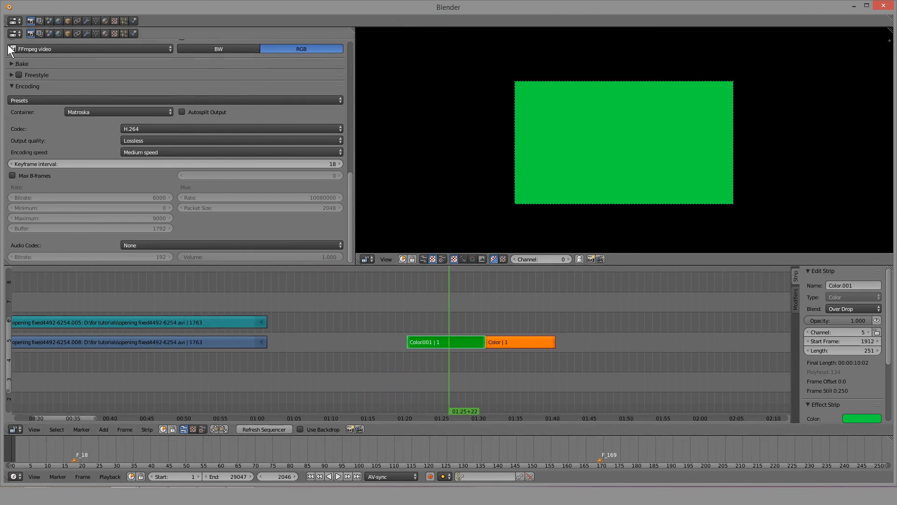
Change the narrow upper area to the Info editor and the render properties area to the UV/Image Editor.
left_click(14, 20)
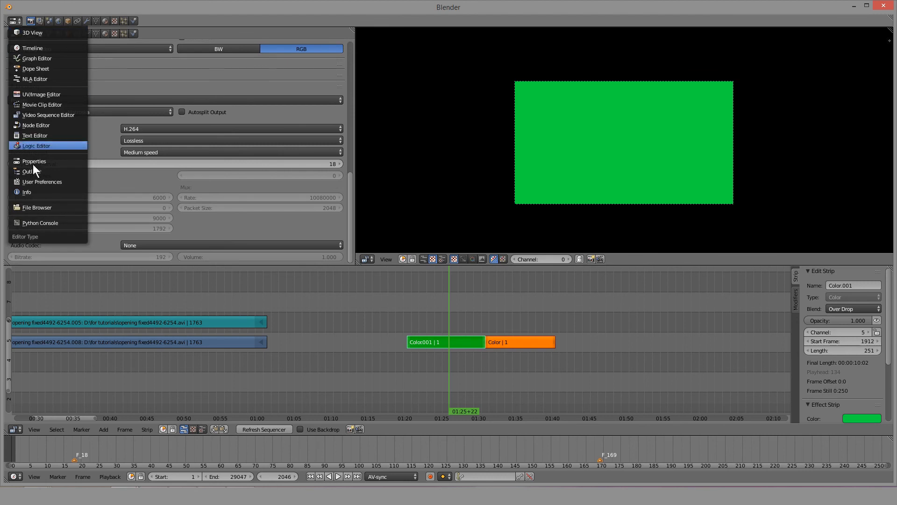
left_click(33, 191)
left_click(18, 34)
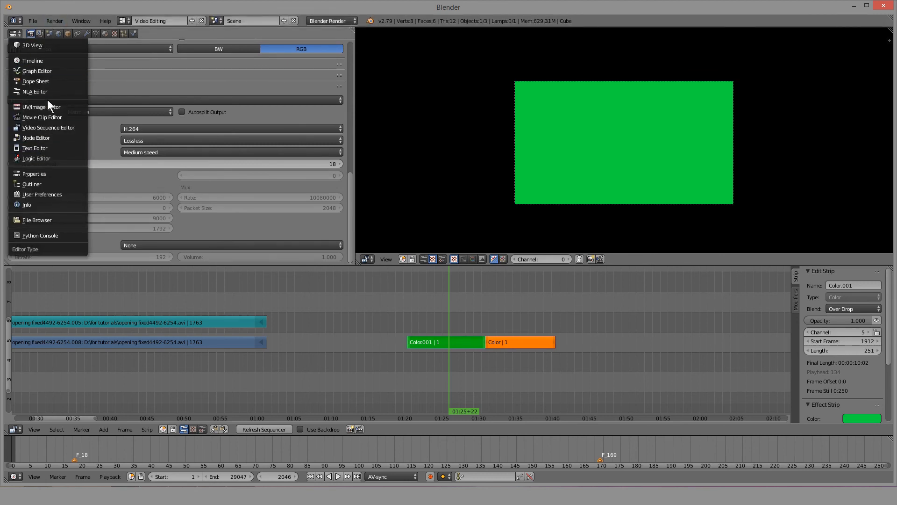
left_click(15, 33)
left_click(39, 109)
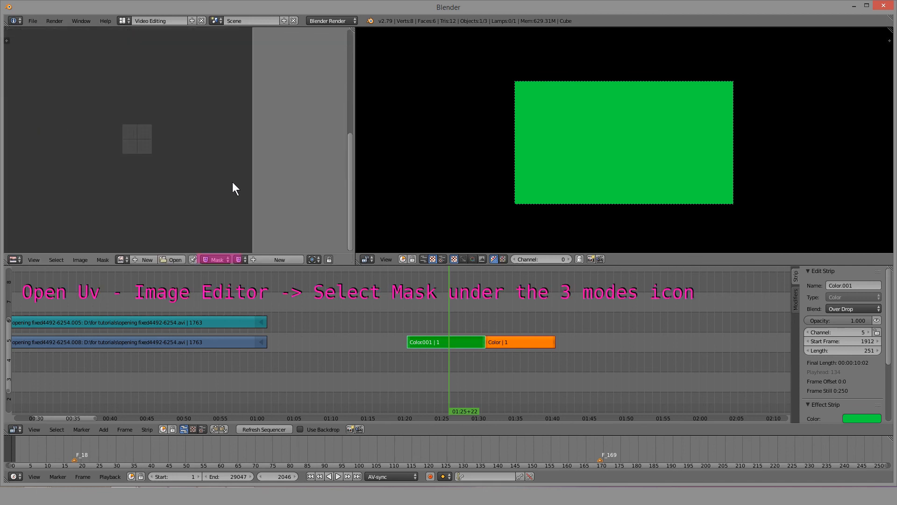
Hide the image editor's properties sidebar and set the editor's mode to Mask.
key("n")
scroll(206, 176, "up", 9)
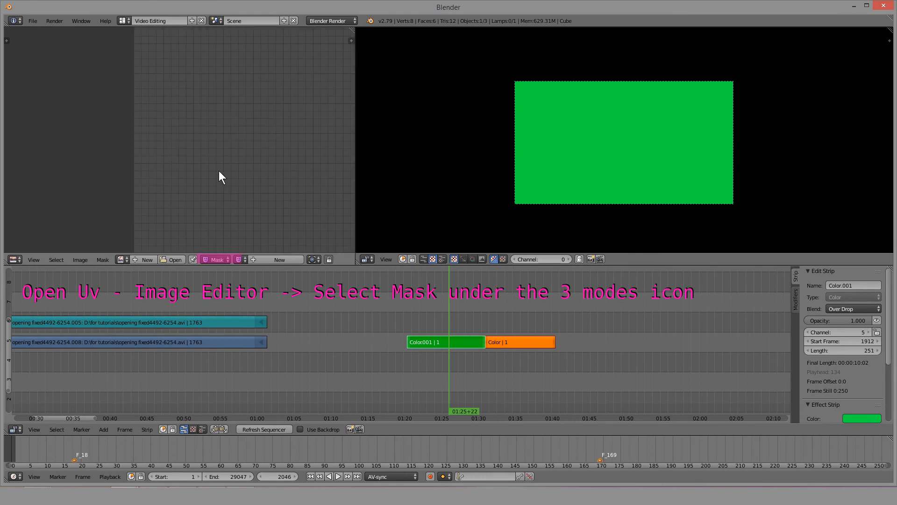
scroll(222, 170, "down", 4)
middle_click_drag(224, 171, 208, 169)
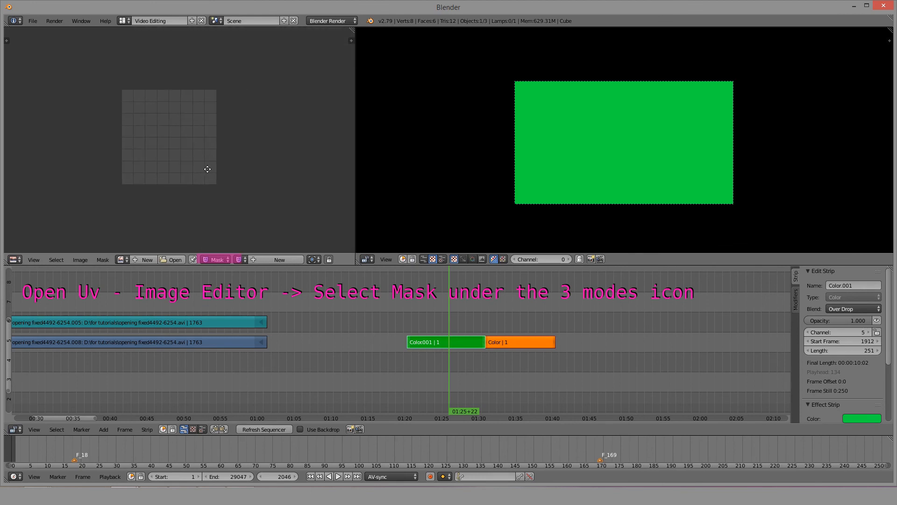
left_click(239, 257)
left_click(222, 258)
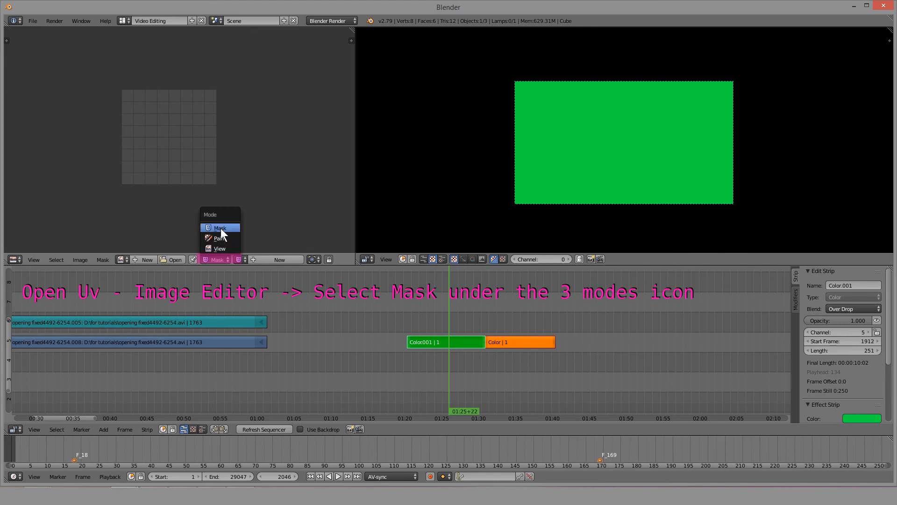
left_click(221, 228)
left_click(220, 258)
left_click(219, 228)
scroll(190, 181, "up", 5)
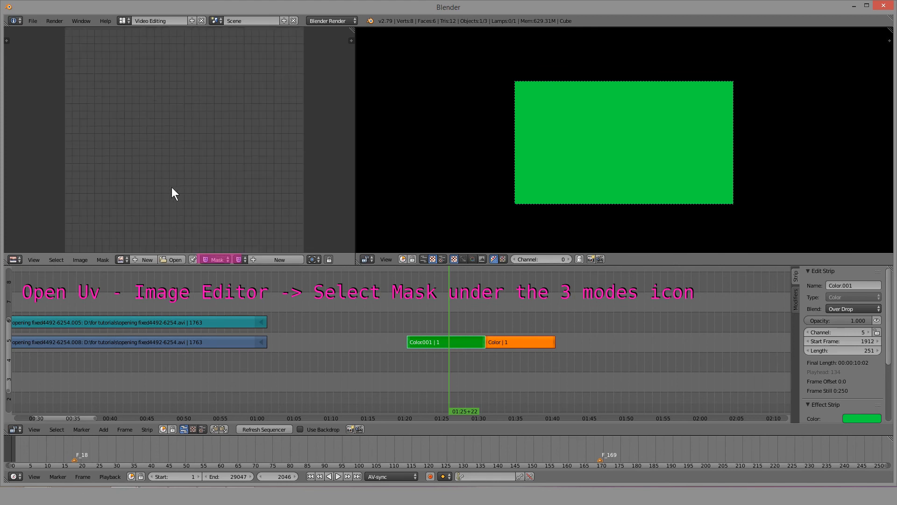
scroll(173, 187, "down", 4)
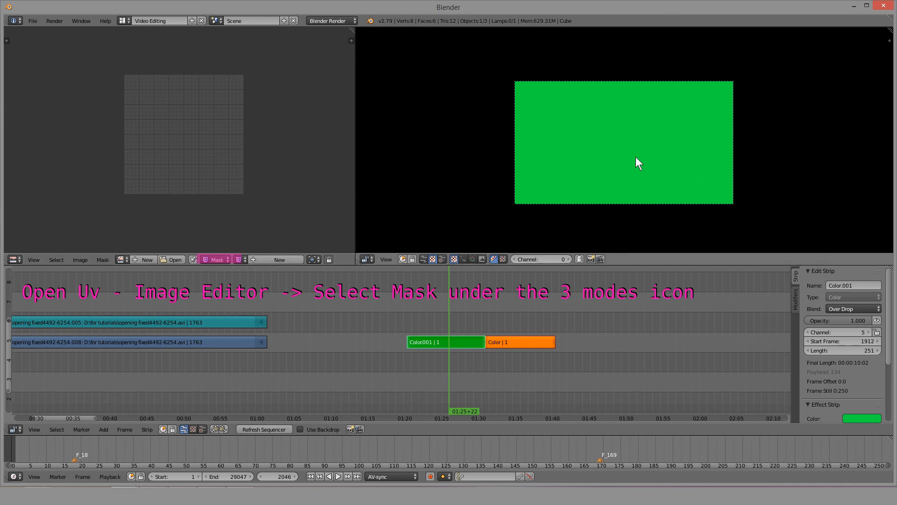
Render the current frame of the green strip as the image editor's background and fit it in view.
scroll(657, 153, "up", 2)
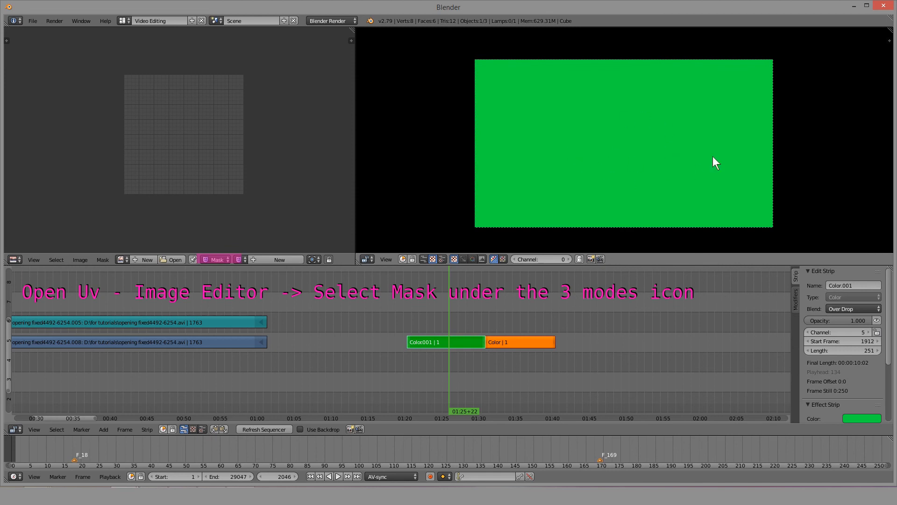
key("F12")
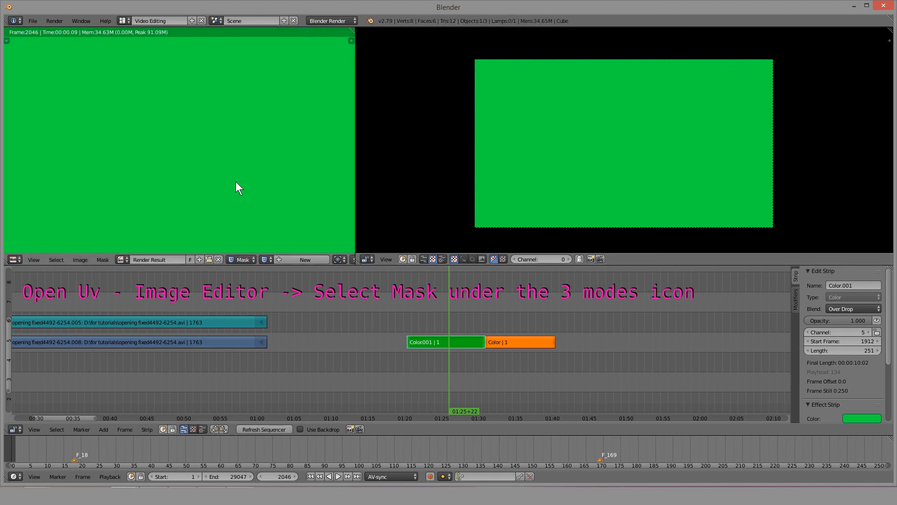
scroll(229, 159, "down", 4)
scroll(225, 149, "up", 5)
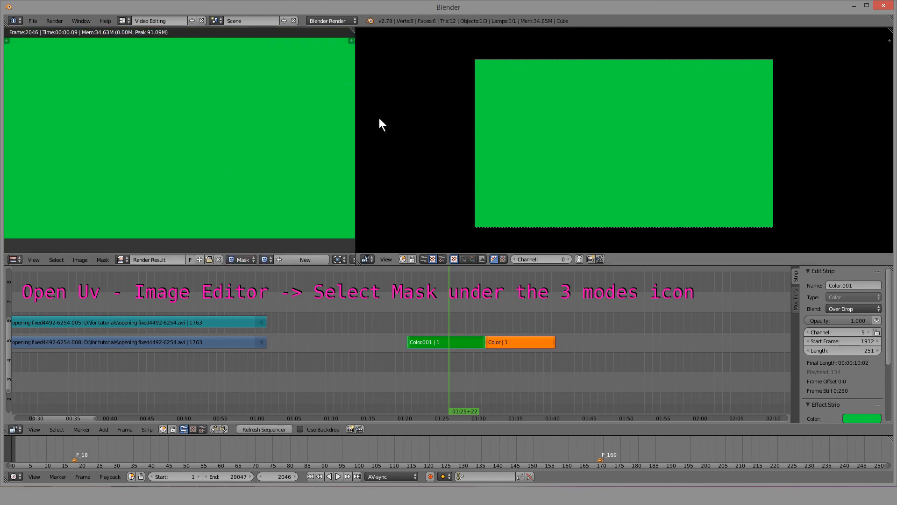
scroll(464, 171, "down", 1)
scroll(170, 145, "down", 3)
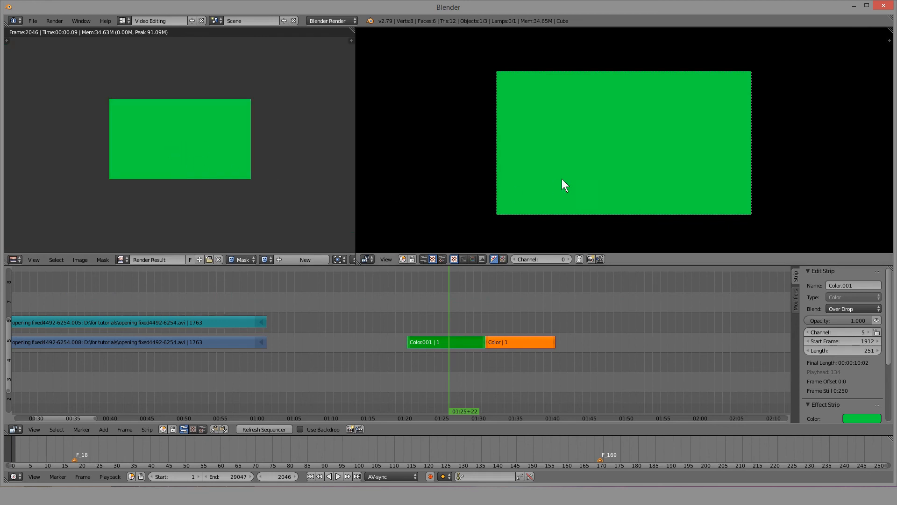
scroll(209, 198, "up", 2)
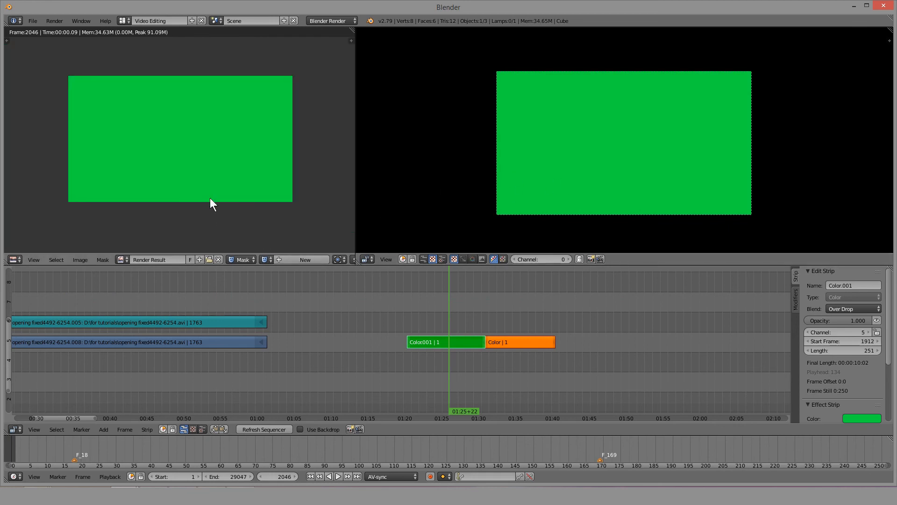
Create a new mask in the image editor and name it Mask1.001.
left_click(301, 259)
double_click(292, 260)
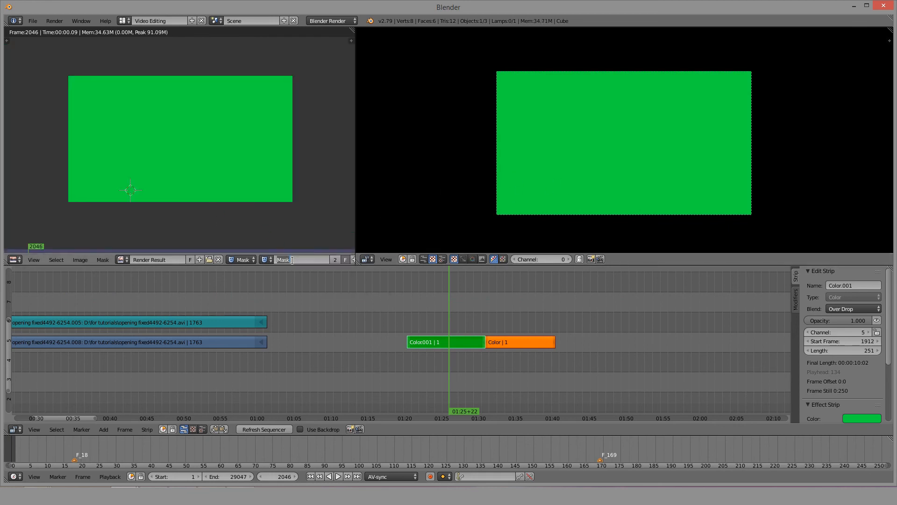
left_click(290, 262)
type("1.001")
Add a circle to the mask and move it near the centre of the rendered frame.
middle_click_drag(242, 192, 272, 198)
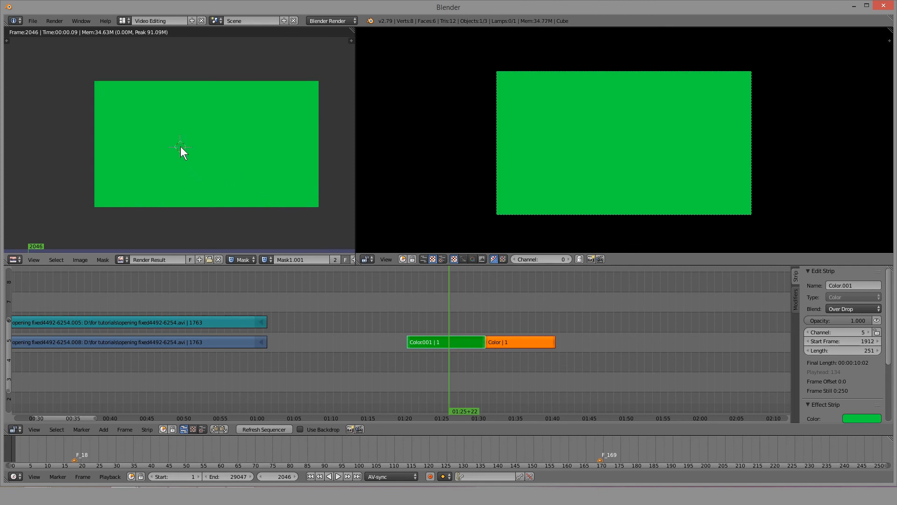
key("shift+a")
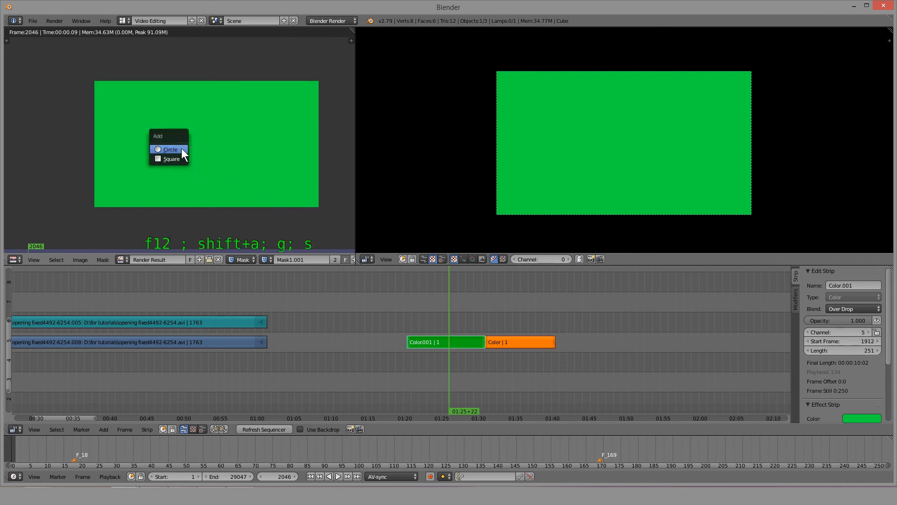
left_click(181, 149)
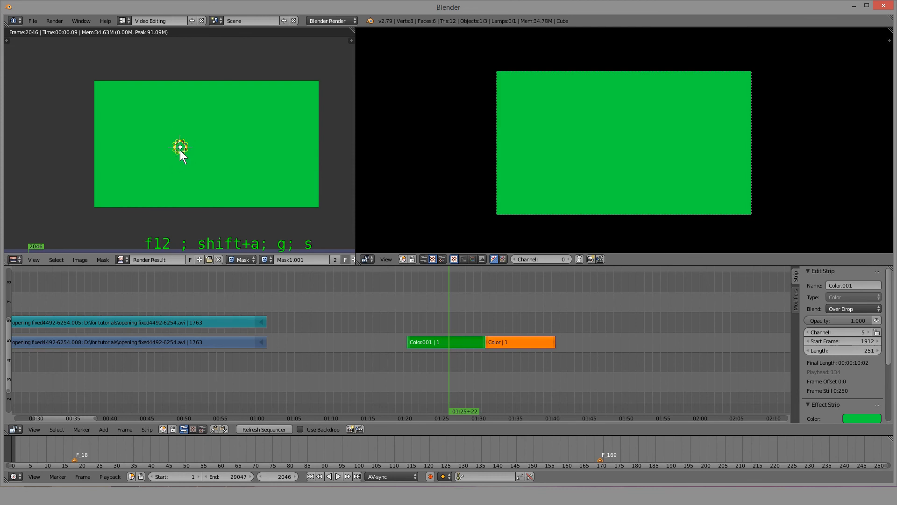
key("g")
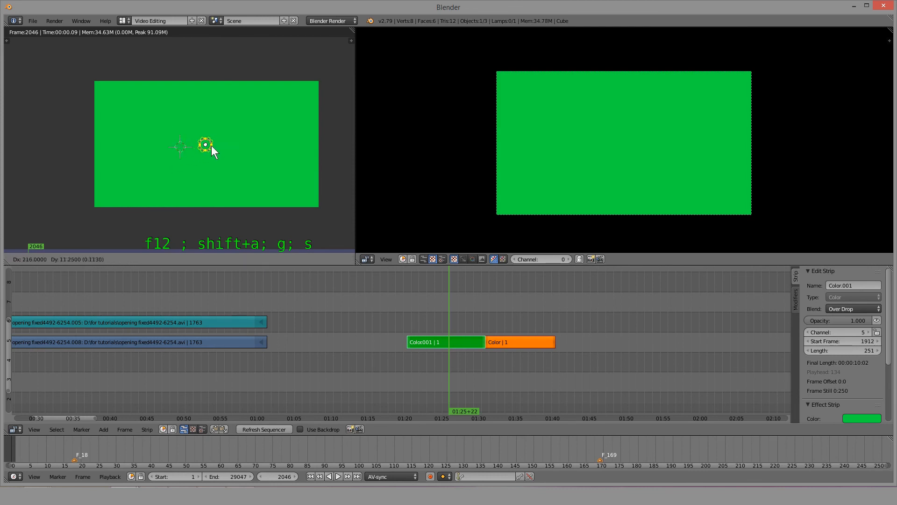
left_click(206, 153)
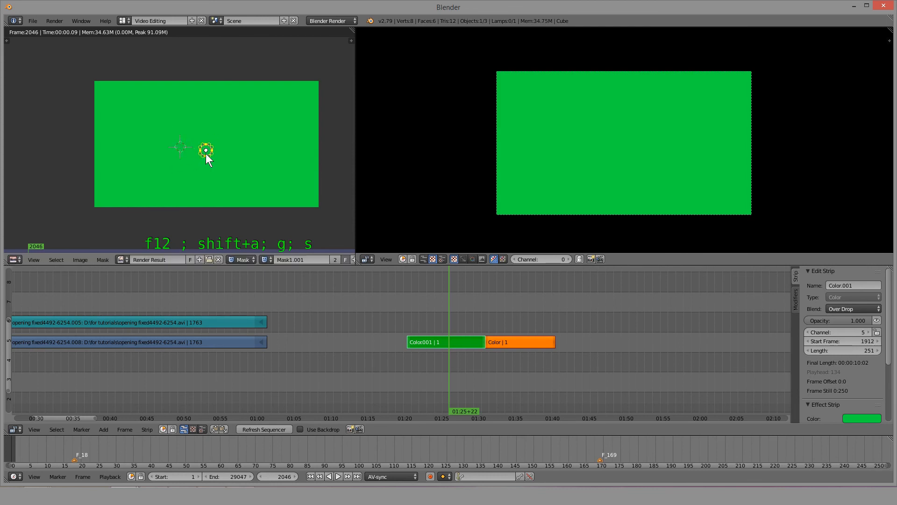
Scale the mask circle up to about three-quarters of the frame height and reposition it at the frame's centre.
key("s")
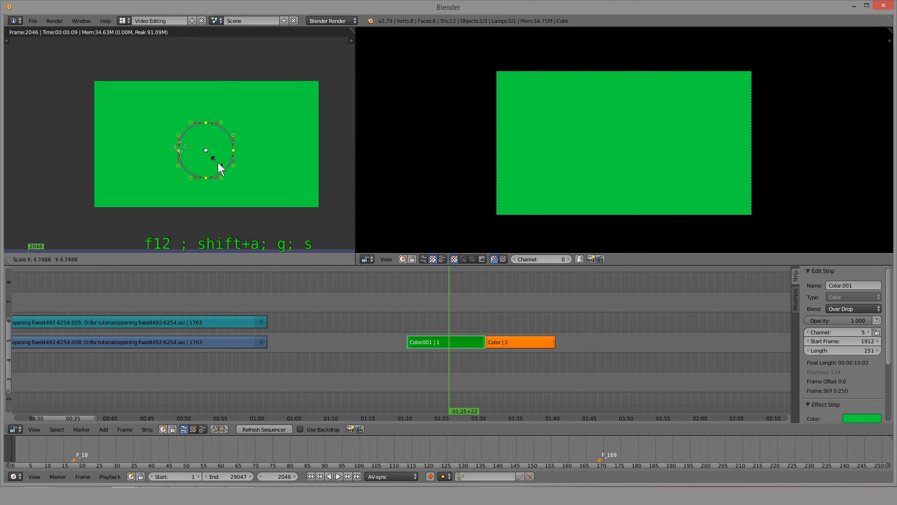
left_click(228, 167)
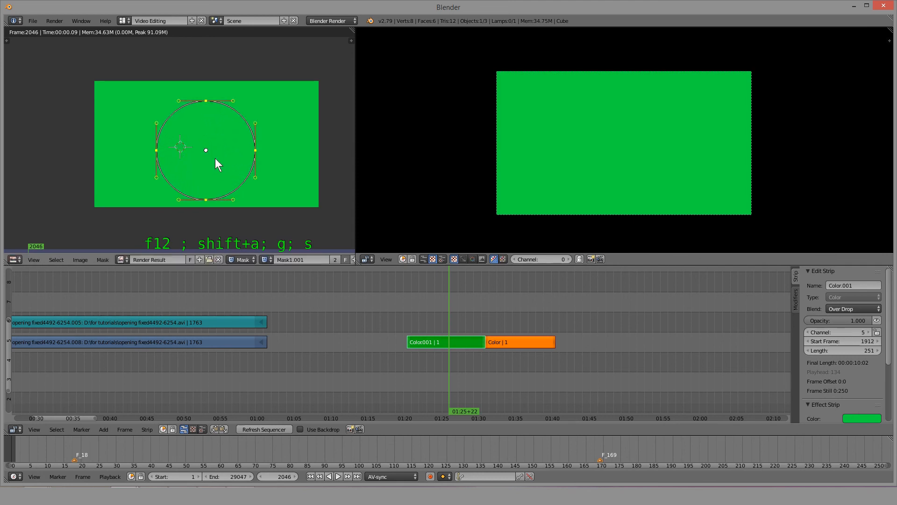
key("g")
left_click(215, 150)
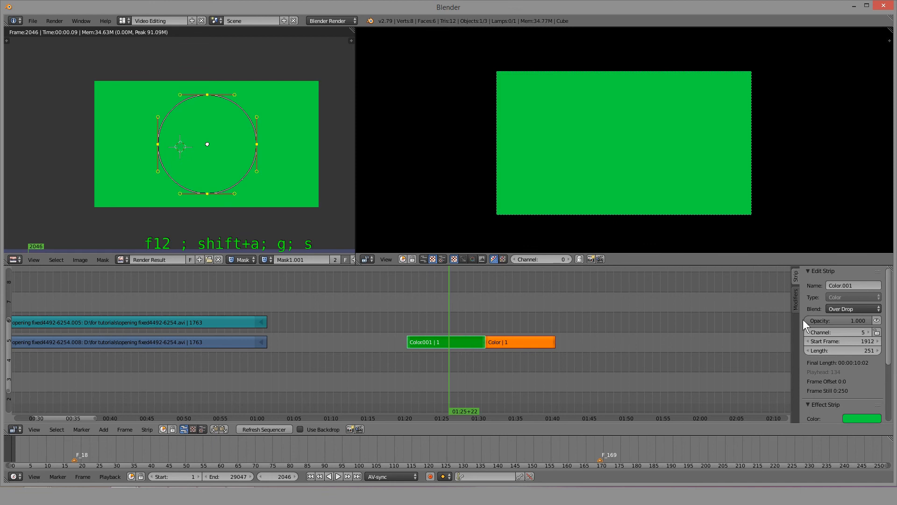
Add a Mask modifier to the green strip, set its input to Mask, and assign Mask1.001.
left_click(797, 298)
left_click(868, 296)
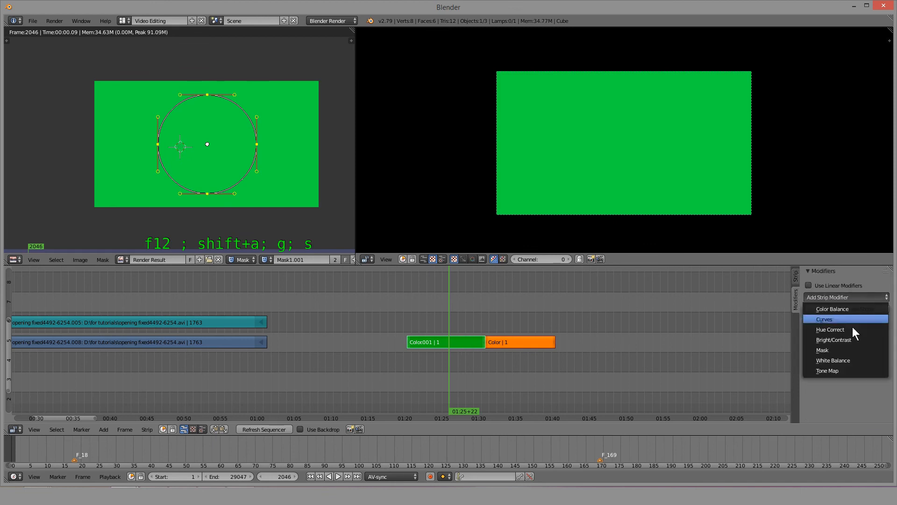
left_click(844, 350)
left_click(867, 334)
left_click(863, 348)
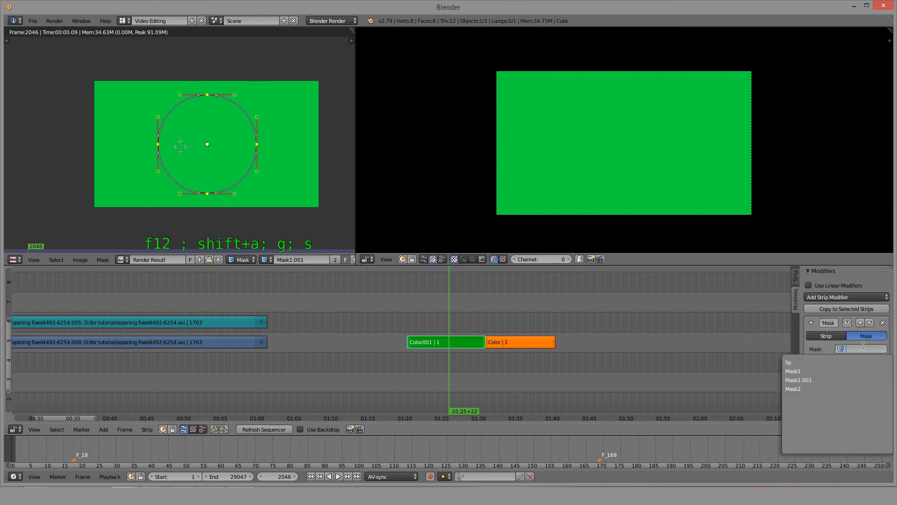
left_click(814, 380)
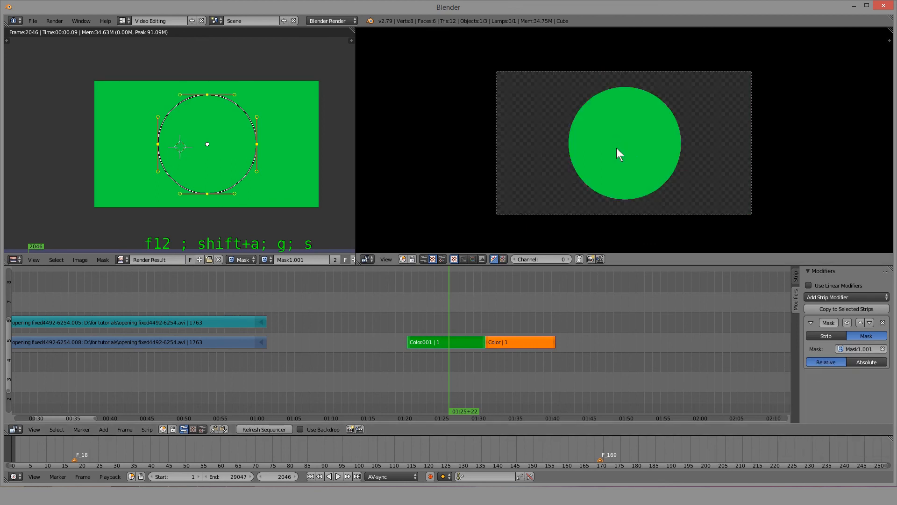
scroll(605, 179, "up", 1)
middle_click_drag(608, 171, 565, 170)
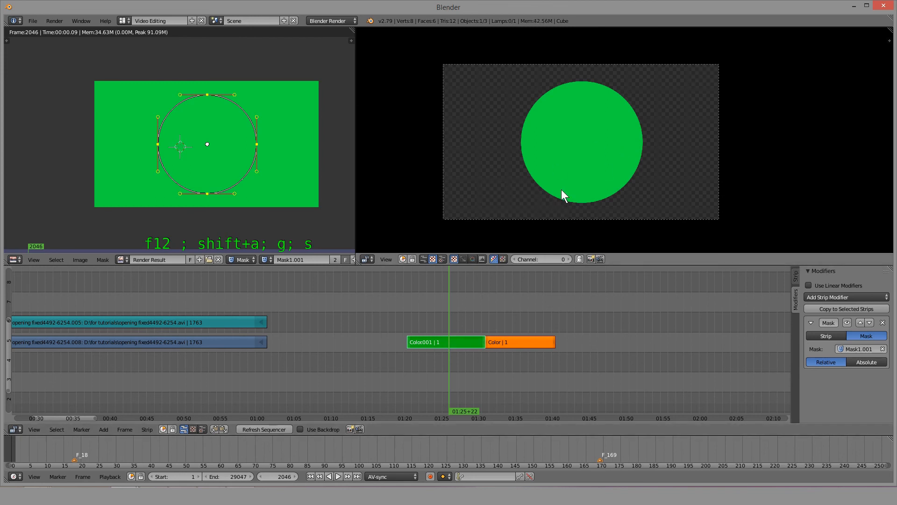
Move the playhead to frame 2256 over the orange strip and render that frame as the image editor's background.
left_click(519, 338)
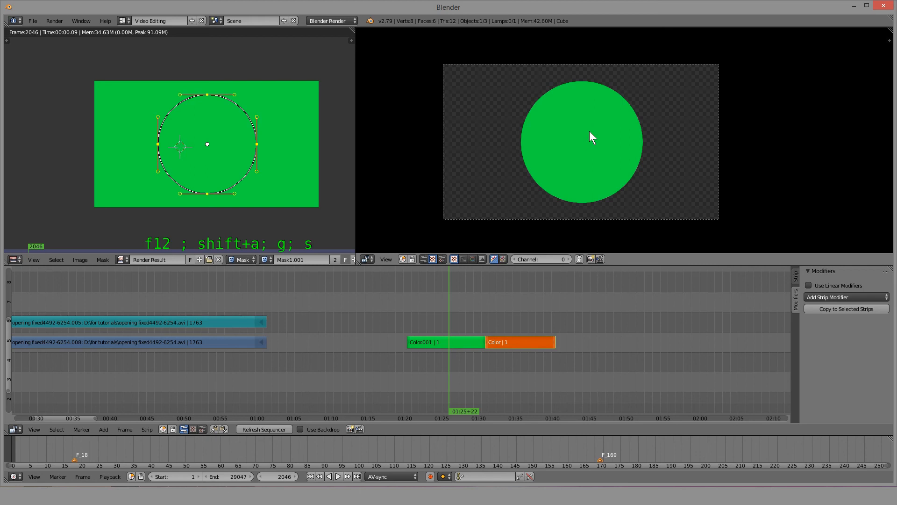
left_click(467, 340)
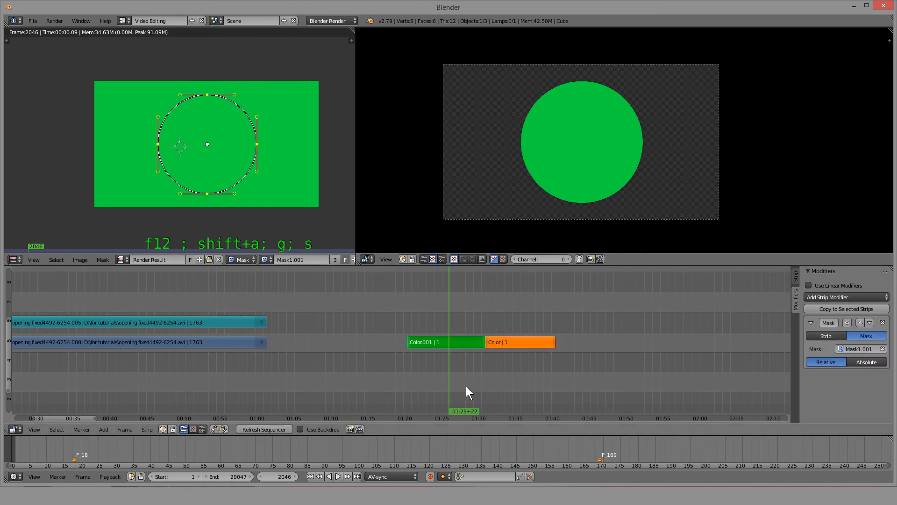
left_click_drag(466, 386, 513, 387)
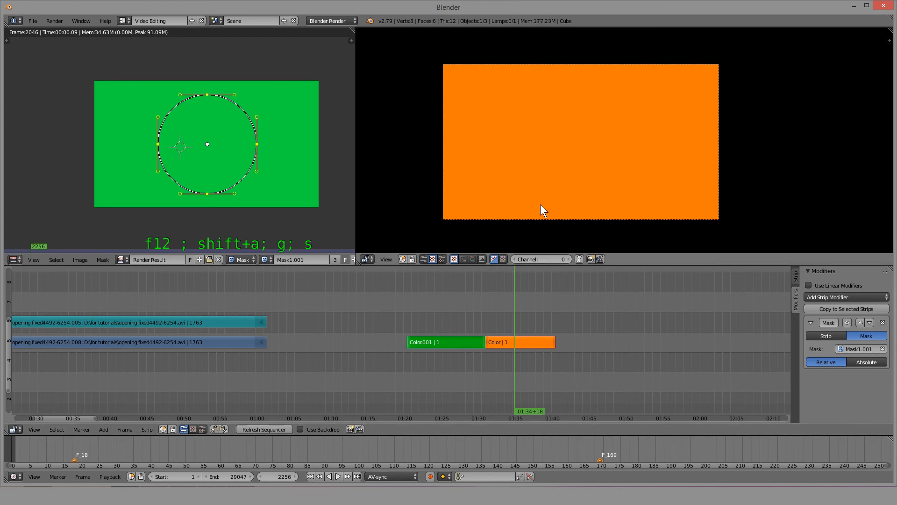
key("F12")
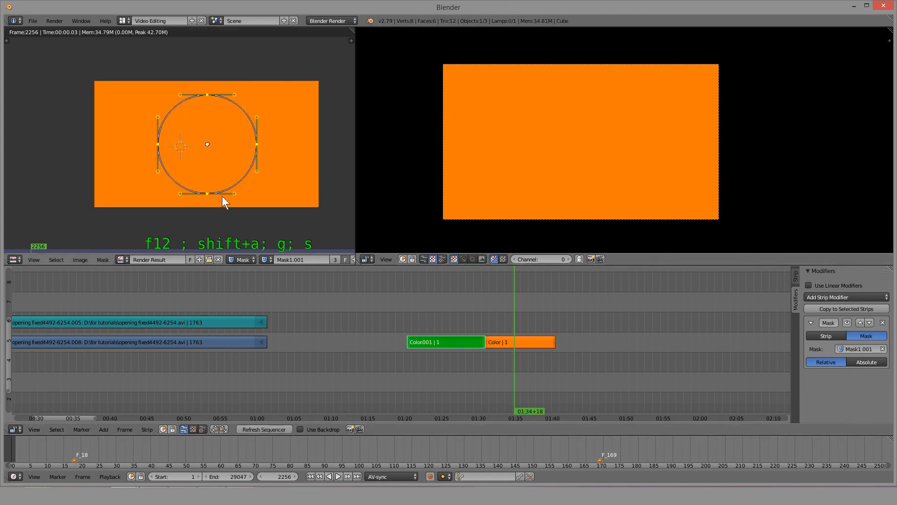
scroll(237, 192, "up", 1)
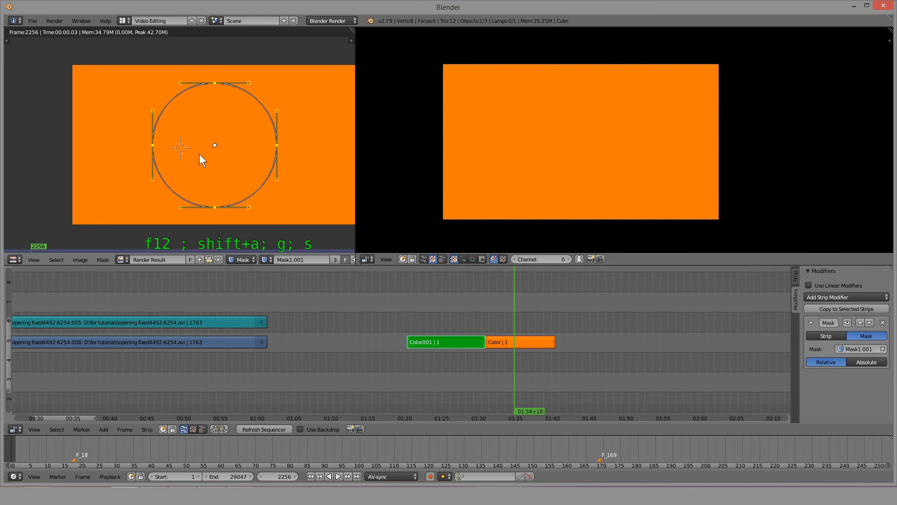
scroll(189, 164, "down", 1)
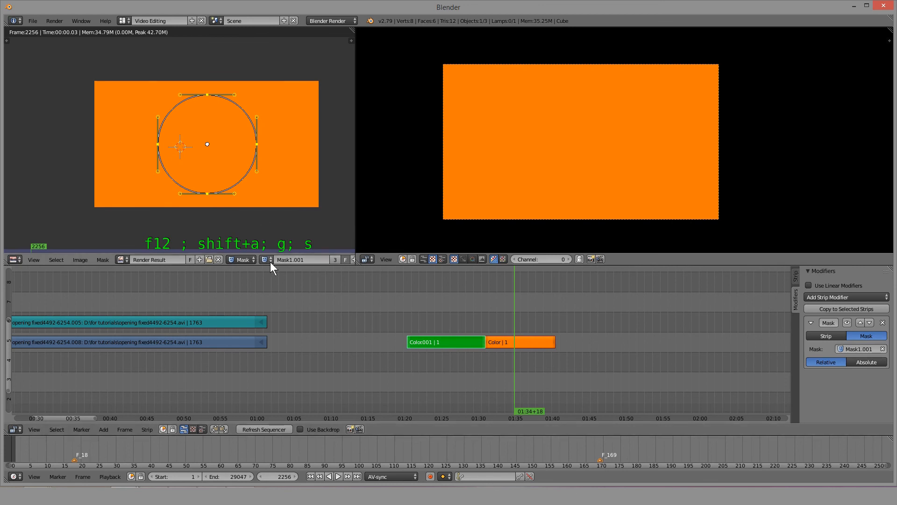
Widen the image editor and create a new mask named Mask222222.
left_click_drag(355, 226, 418, 223)
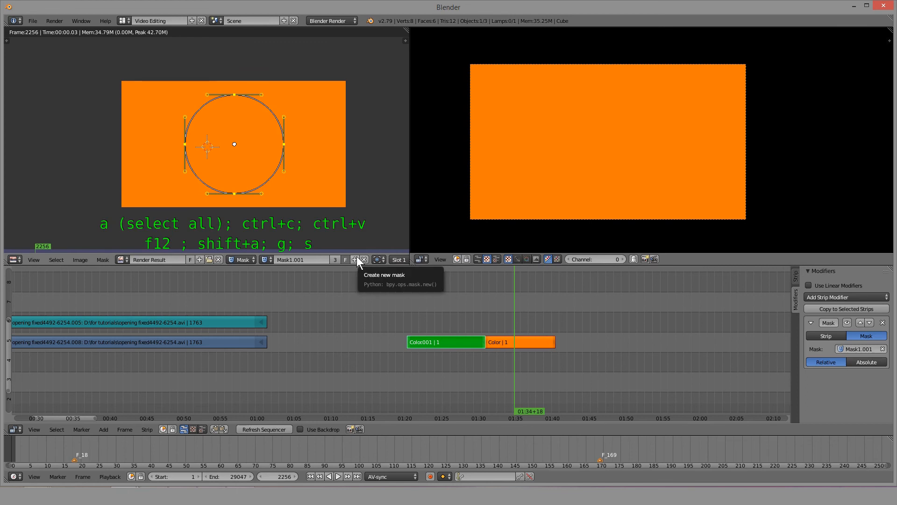
left_click(355, 259)
left_click(300, 259)
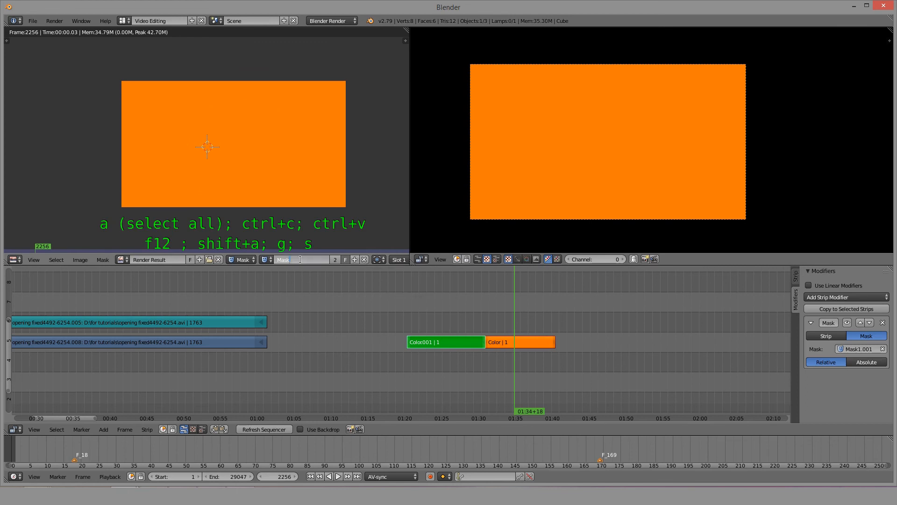
type("222222")
Paste the copied circle into the new mask and scale it down to a little over a third of its size.
key("ctrl+v")
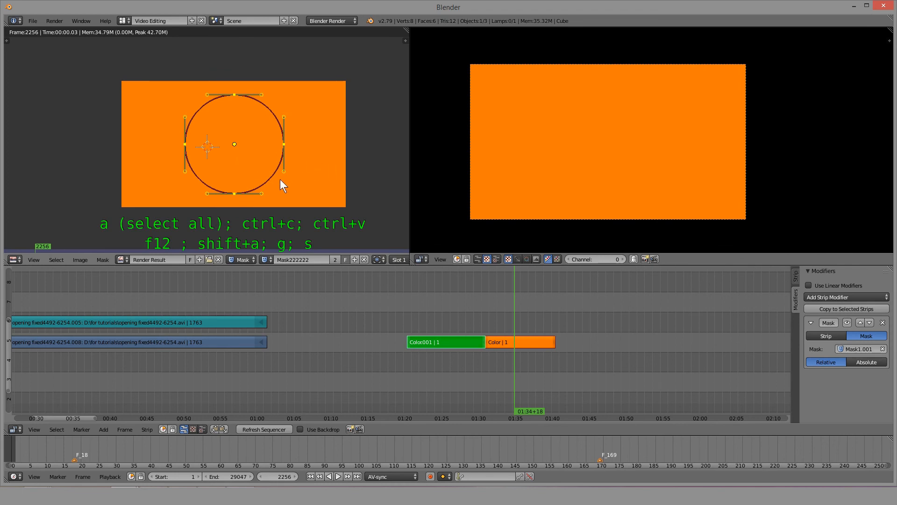
scroll(279, 179, "up", 2)
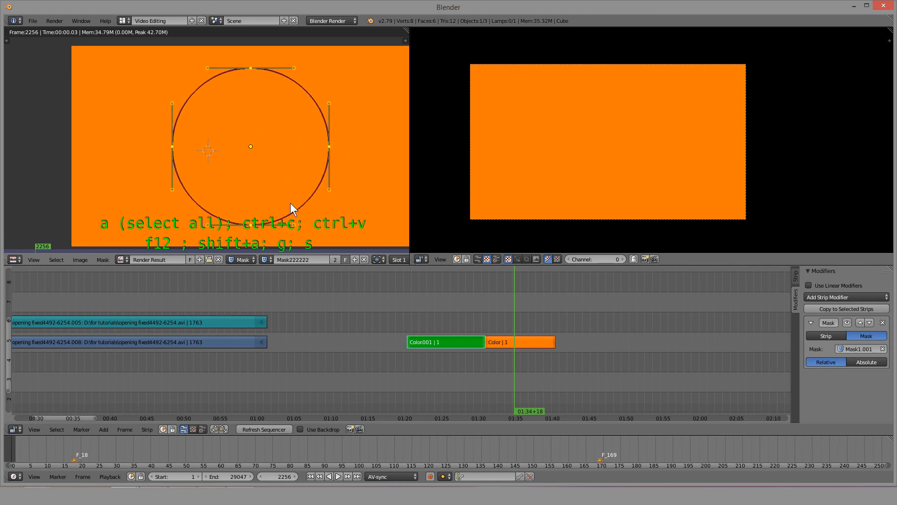
key("s")
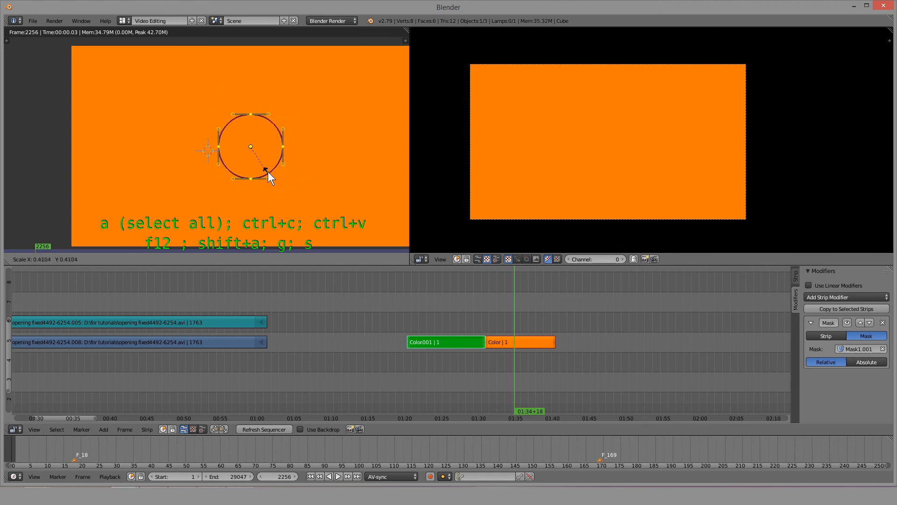
left_click(268, 171)
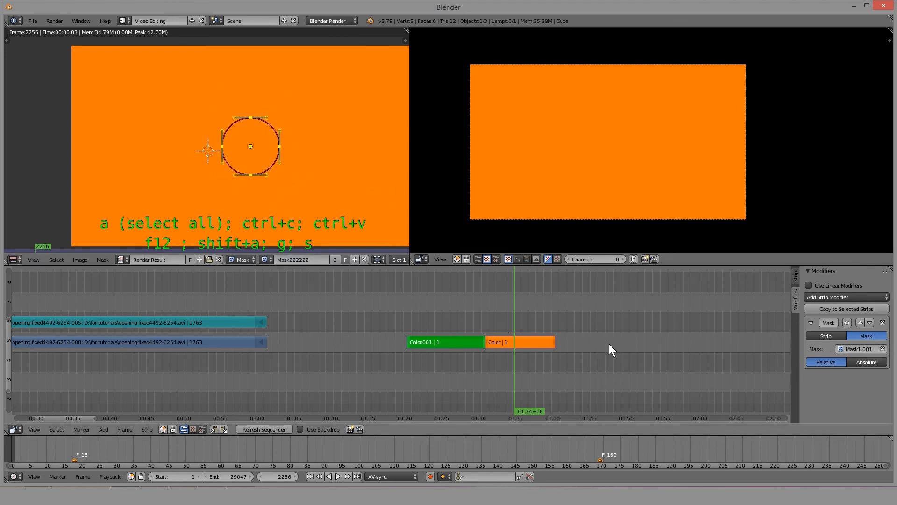
Add a Mask modifier to the orange strip, set its input to Mask, and assign Mask222222.
right_click(517, 341)
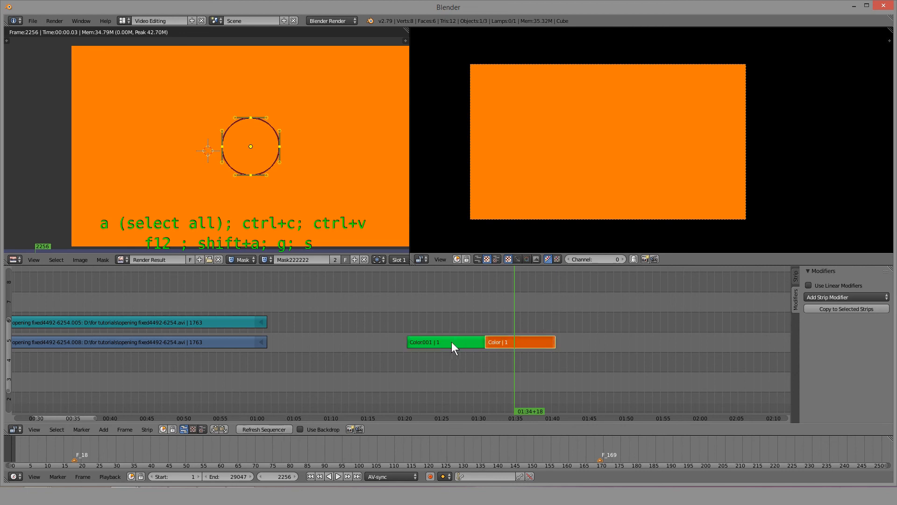
right_click(450, 341)
right_click(505, 341)
left_click(840, 297)
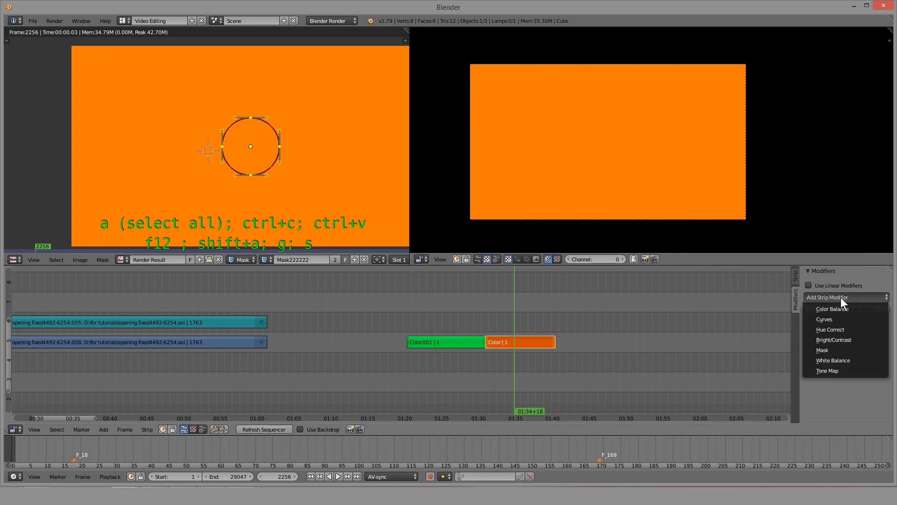
left_click(834, 354)
left_click(876, 335)
left_click(861, 348)
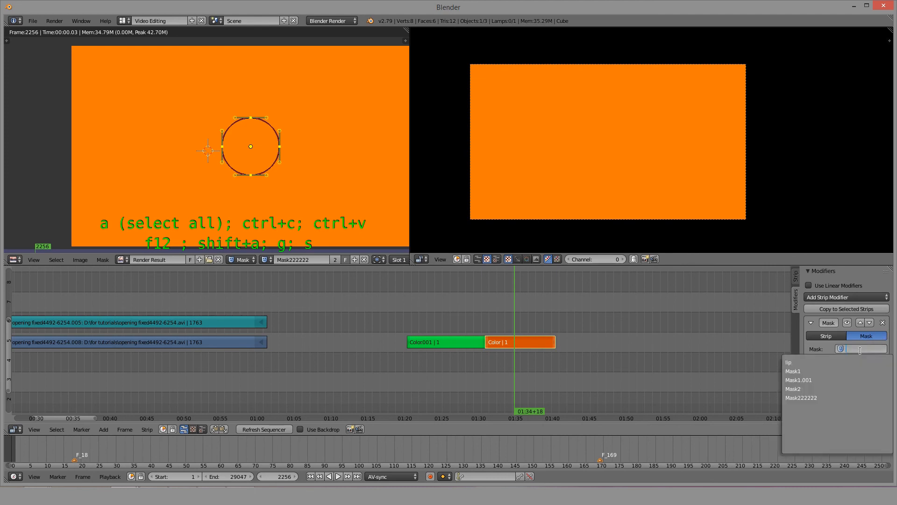
left_click(832, 397)
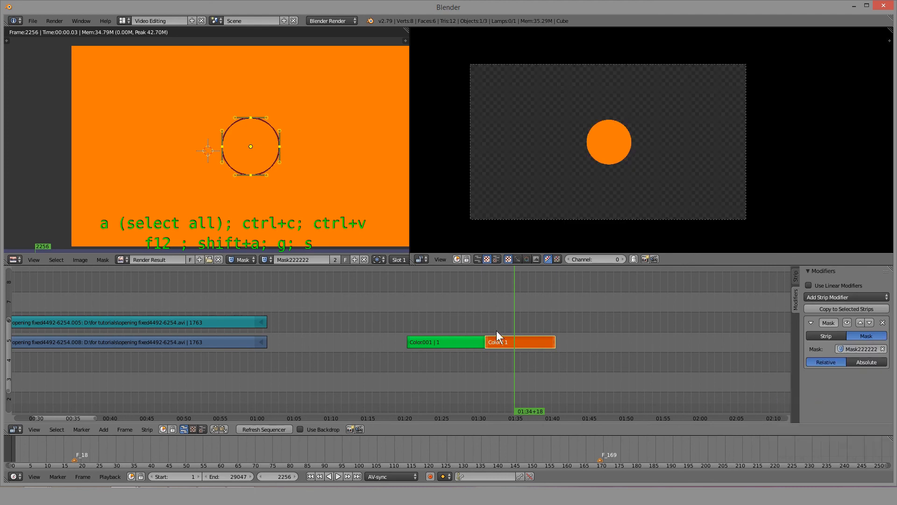
Move the orange strip to channel 6 above the green strip, starting at frame 1912, and place the playhead at frame 1983.
key("g")
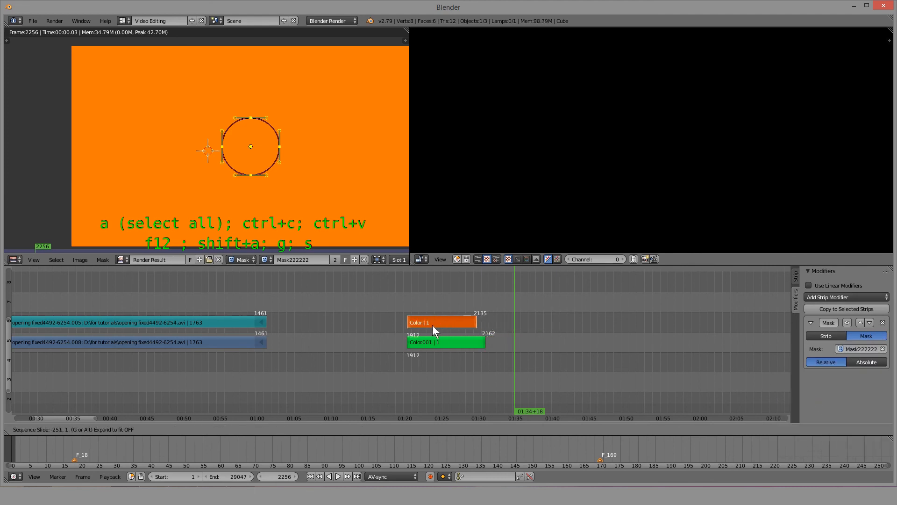
left_click(433, 324)
left_click(429, 360)
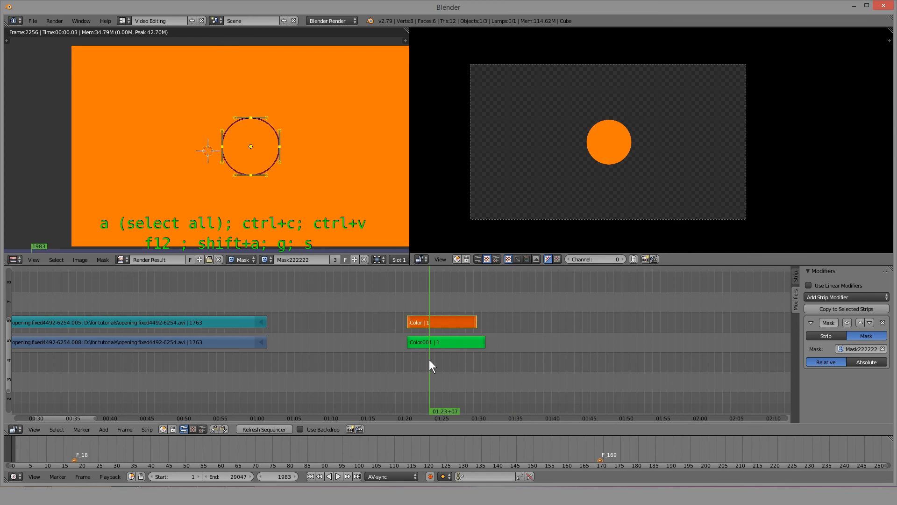
Set the orange strip's blend mode to Over Drop and deselect the strips.
left_click(795, 277)
left_click(845, 307)
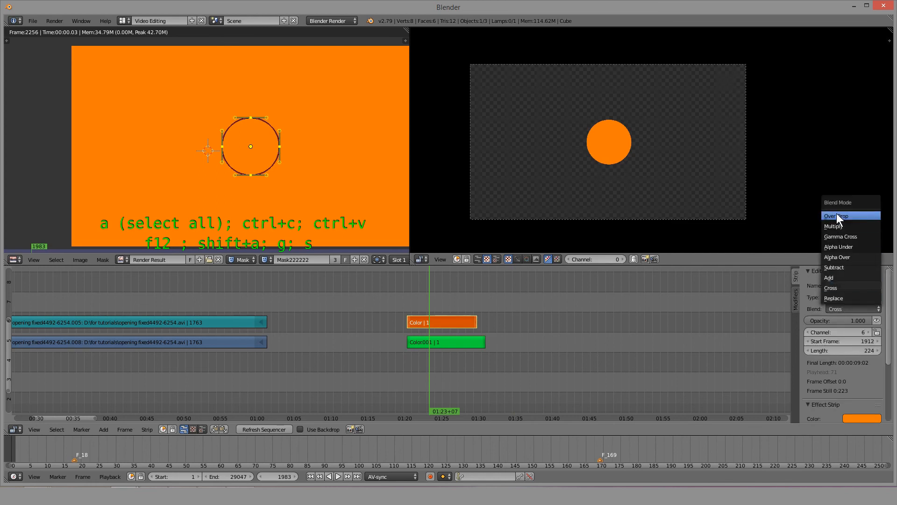
left_click(837, 215)
scroll(563, 161, "up", 2)
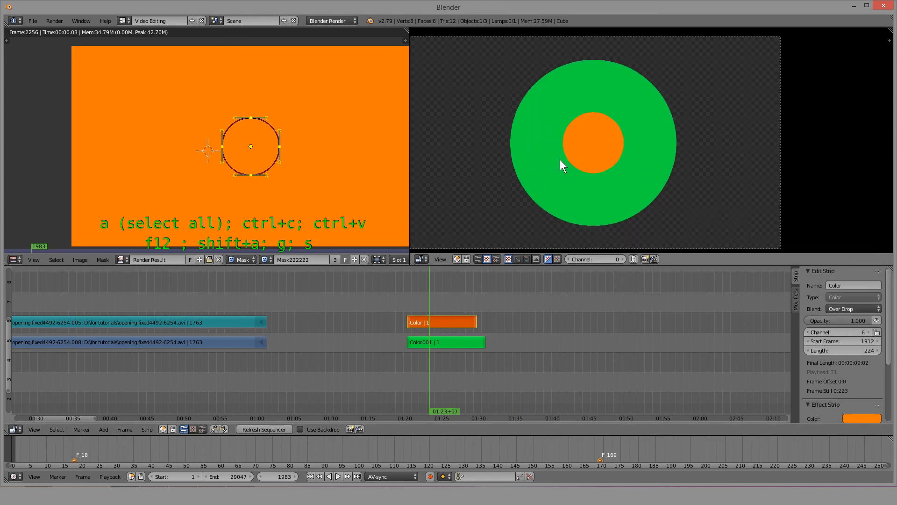
middle_click_drag(560, 160, 609, 177)
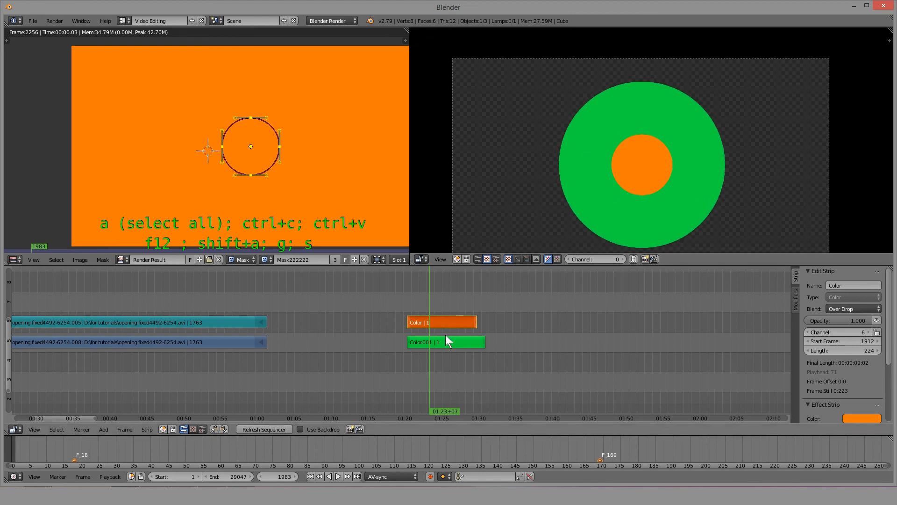
key("a")
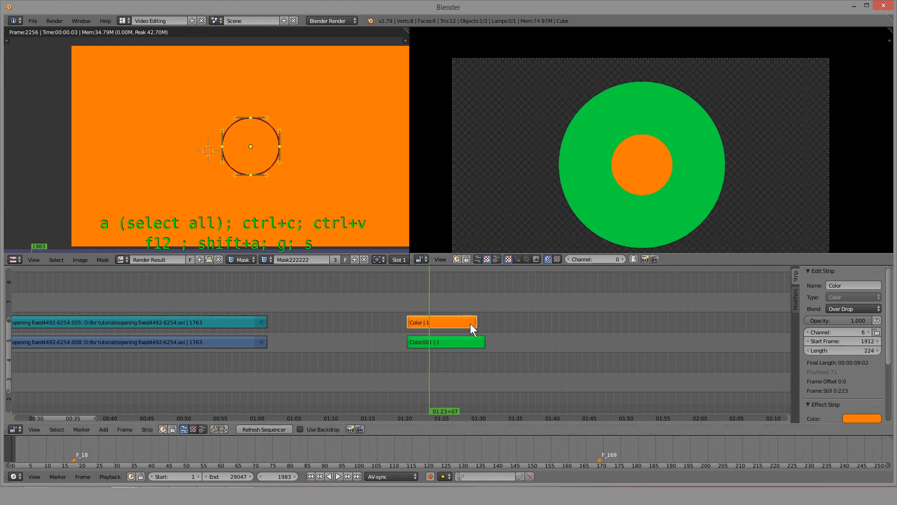
Feather the small mask circle outwards from its bottom node to about 1.6 times the circle's diameter.
scroll(269, 194, "up", 3)
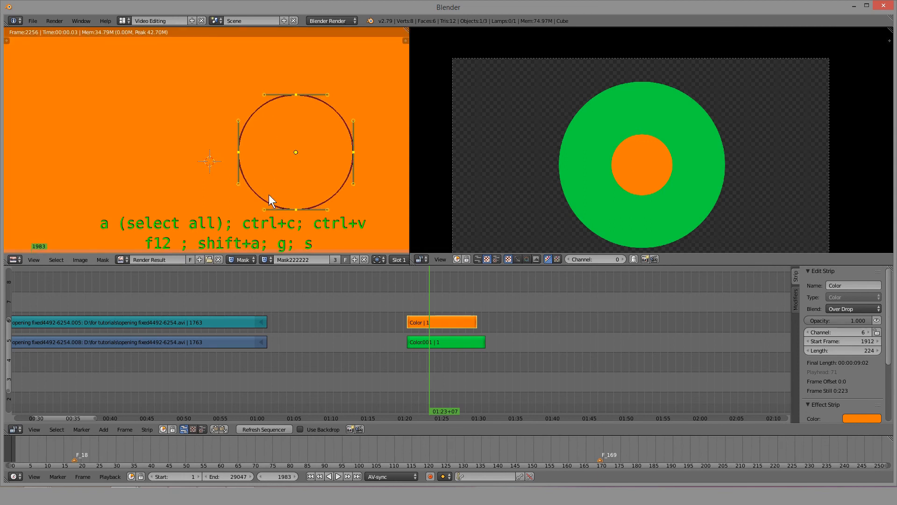
middle_click_drag(346, 204, 224, 178)
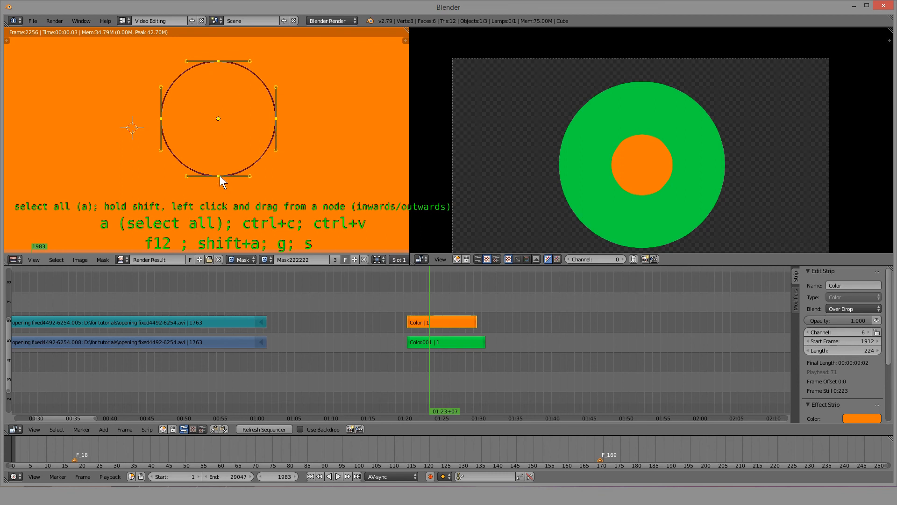
left_click_drag(218, 175, 220, 213, "shift")
key("Escape")
key("s")
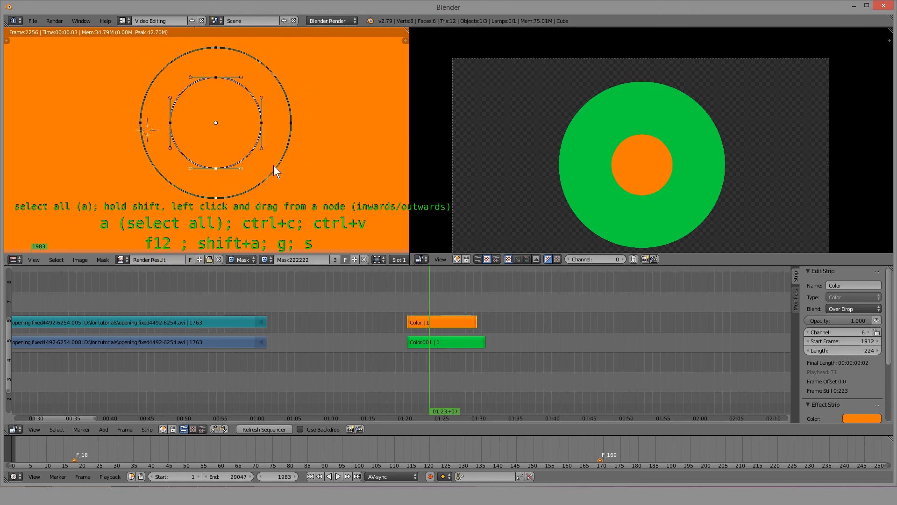
Examine the feather outline around the small mask circle in the image editor.
scroll(273, 164, "down", 2)
middle_click_drag(236, 133, 227, 198)
scroll(207, 201, "up", 1)
scroll(260, 160, "down", 2)
scroll(233, 171, "up", 1)
scroll(160, 134, "down", 1)
scroll(220, 154, "up", 1)
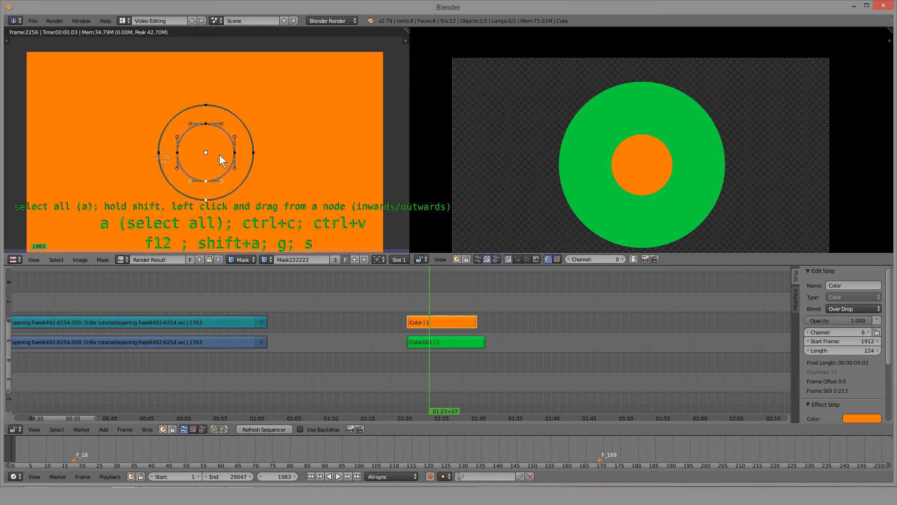
middle_click_drag(219, 154, 246, 156)
scroll(242, 146, "up", 1)
scroll(246, 156, "up", 1)
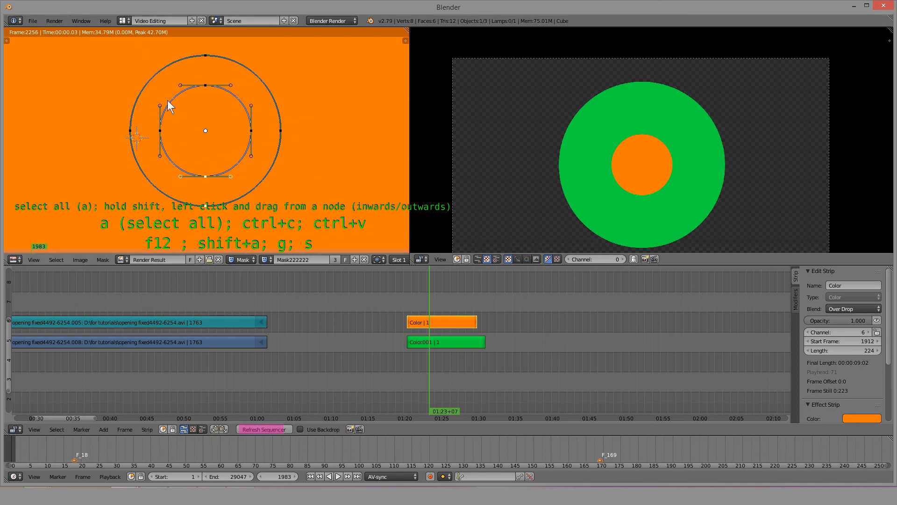
Refresh the sequencer and inspect the edges of both circles in the preview.
left_click(270, 429)
scroll(688, 203, "up", 2)
middle_click_drag(652, 193, 653, 168)
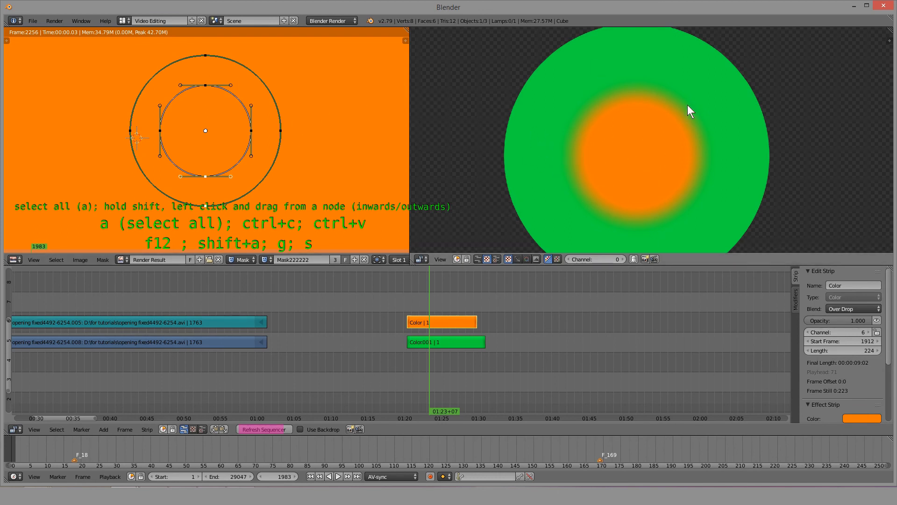
scroll(520, 84, "up", 3)
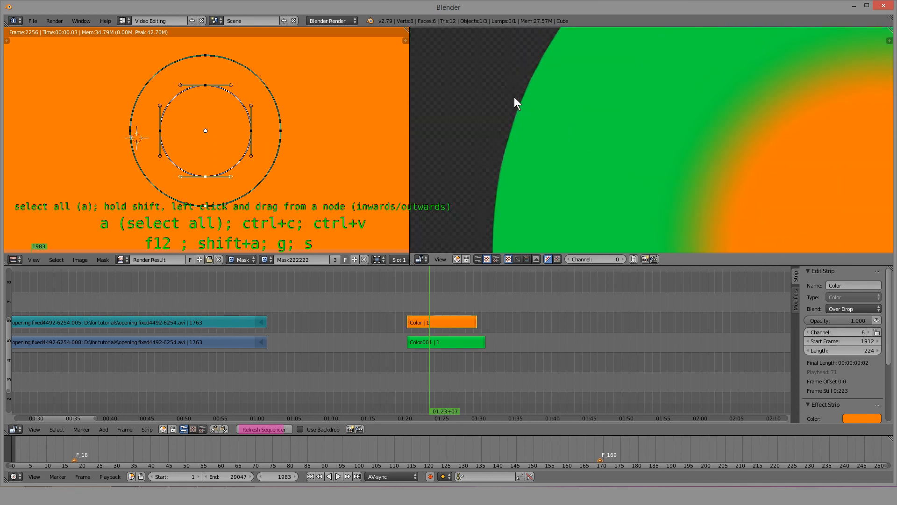
scroll(559, 115, "down", 4)
middle_click_drag(720, 156, 623, 135)
scroll(565, 156, "up", 2)
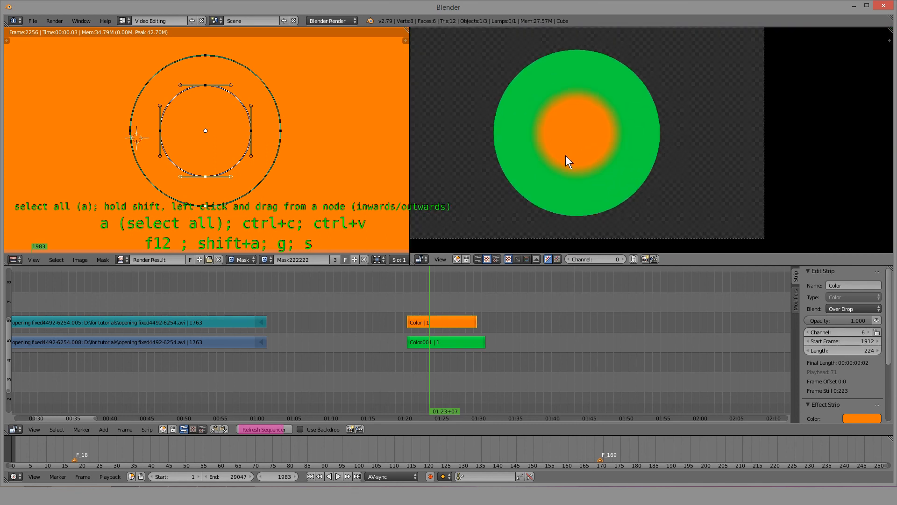
scroll(565, 156, "up", 1)
scroll(560, 148, "up", 2)
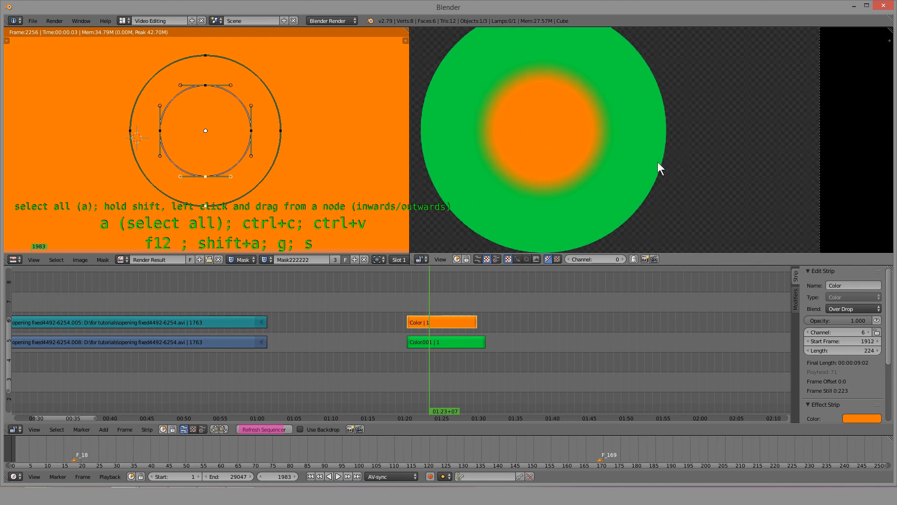
Try switching the spline direction of all points on the small mask circle, refresh the sequencer, and undo the switch.
middle_click_drag(607, 166, 625, 171)
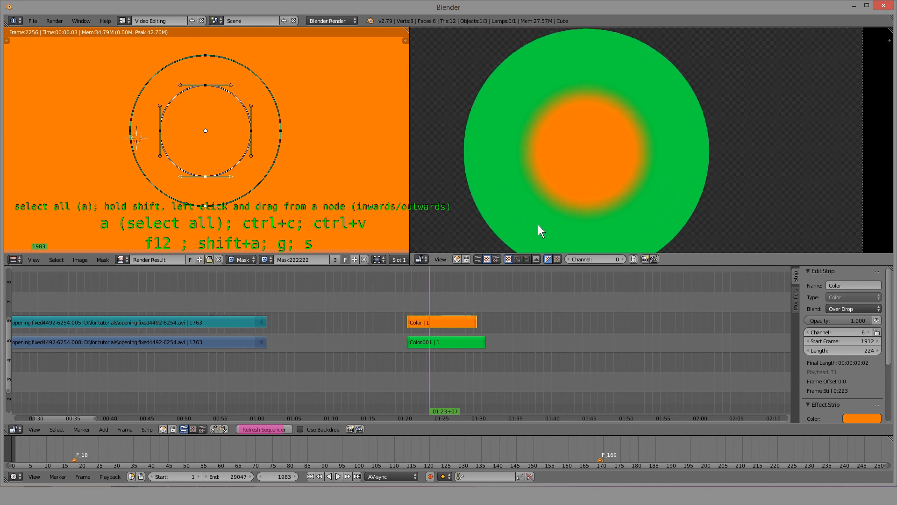
scroll(545, 142, "down", 2)
scroll(545, 142, "up", 1)
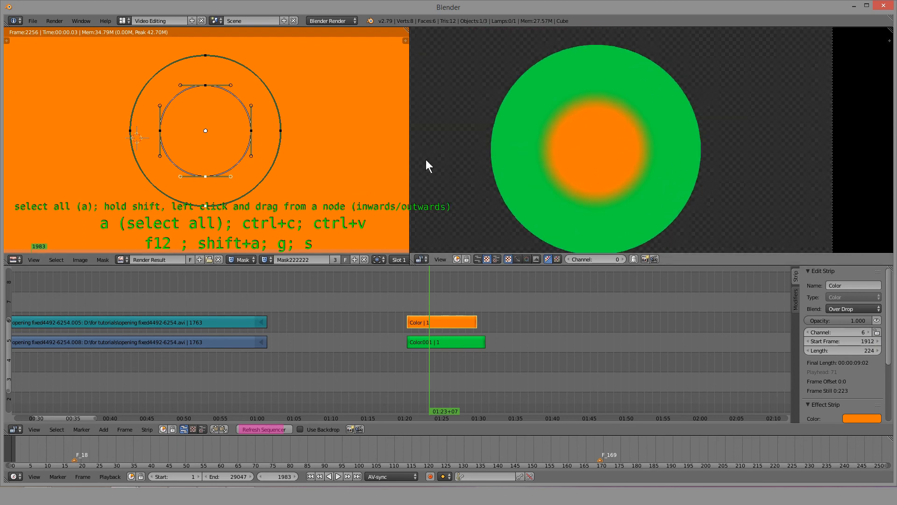
middle_click_drag(301, 155, 306, 175)
scroll(281, 179, "down", 2)
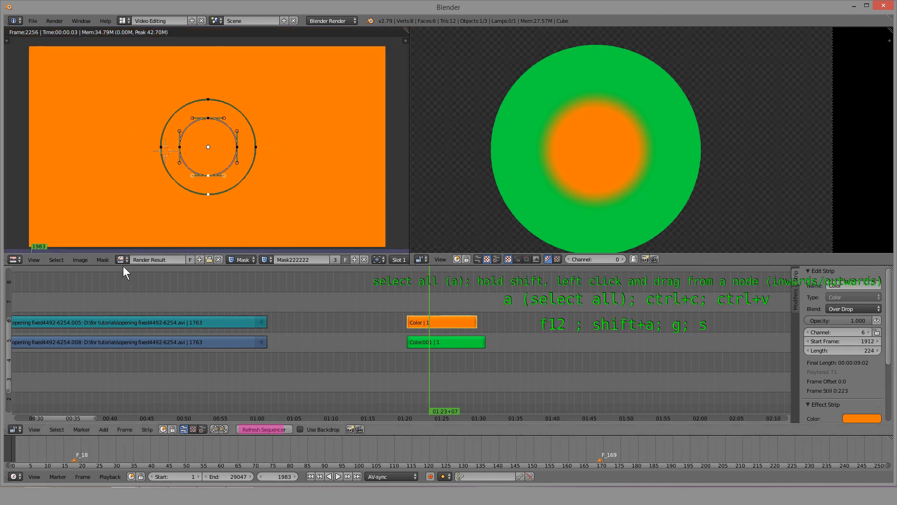
left_click(104, 260)
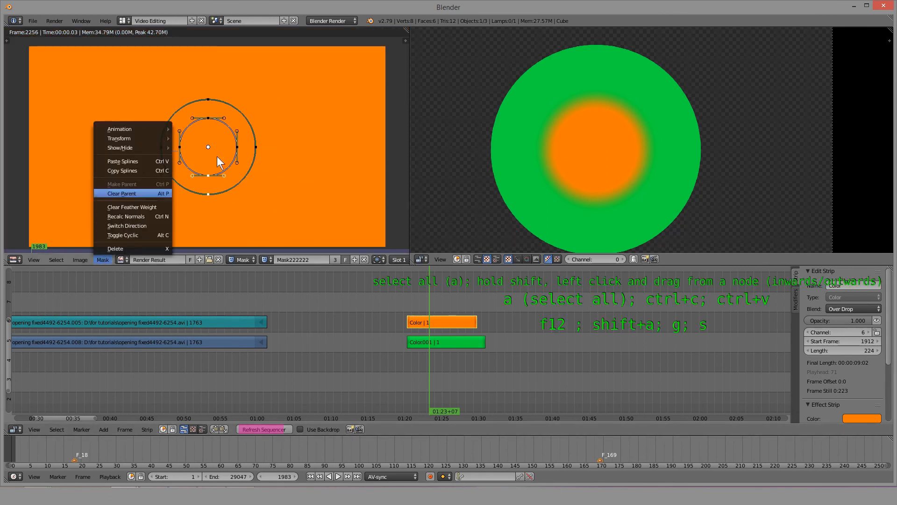
left_click(103, 260)
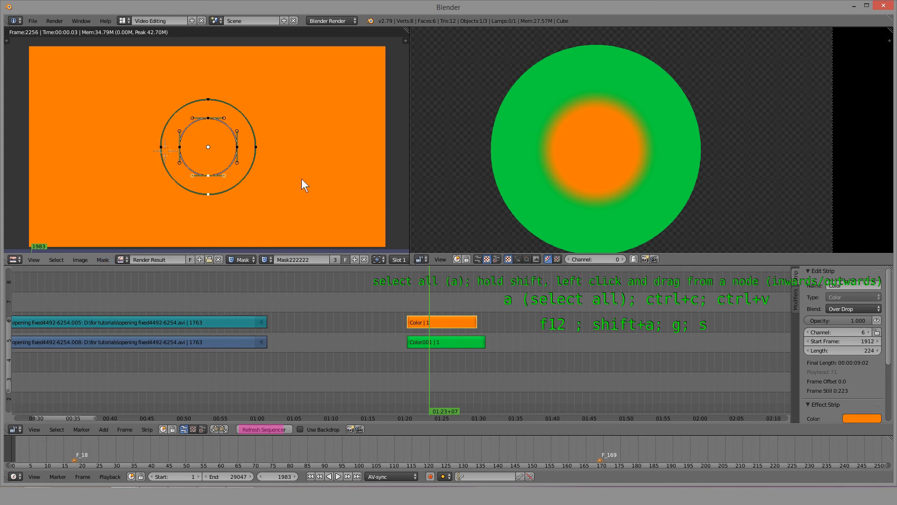
key("a")
key("a")
left_click(104, 260)
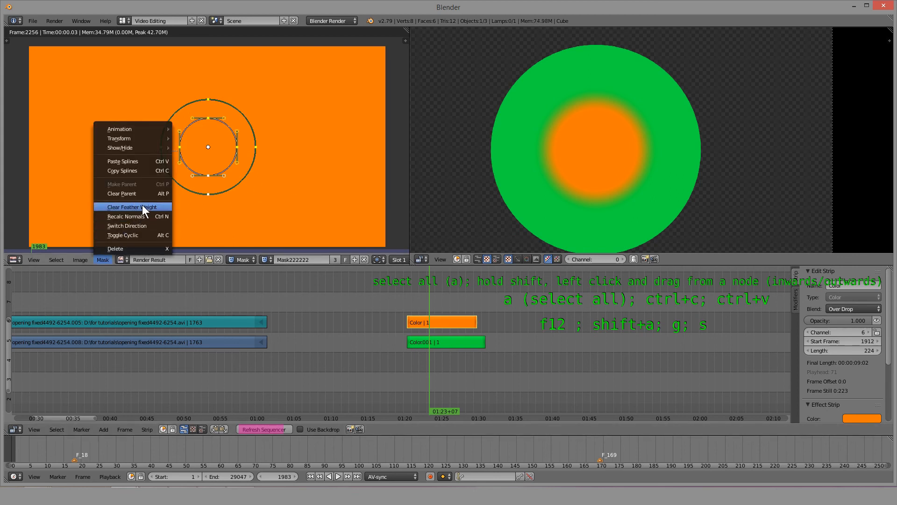
left_click(148, 225)
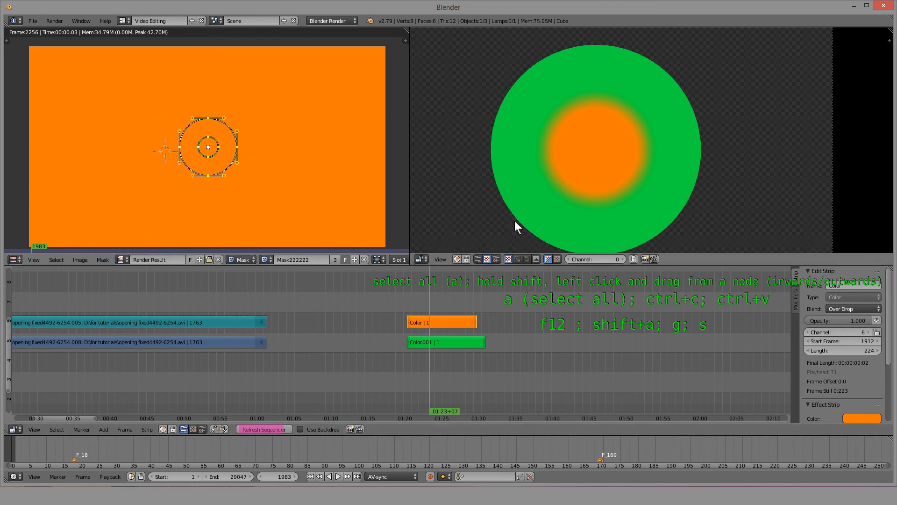
left_click(283, 429)
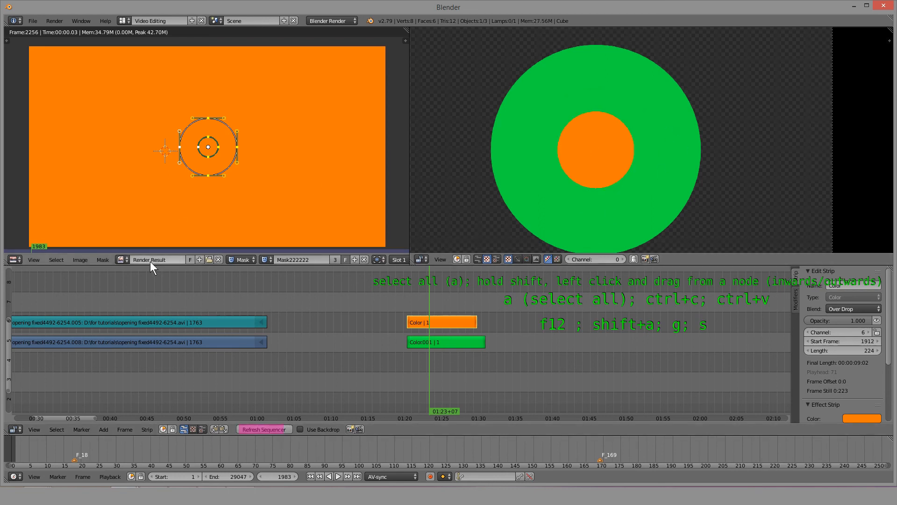
key("ctrl+z")
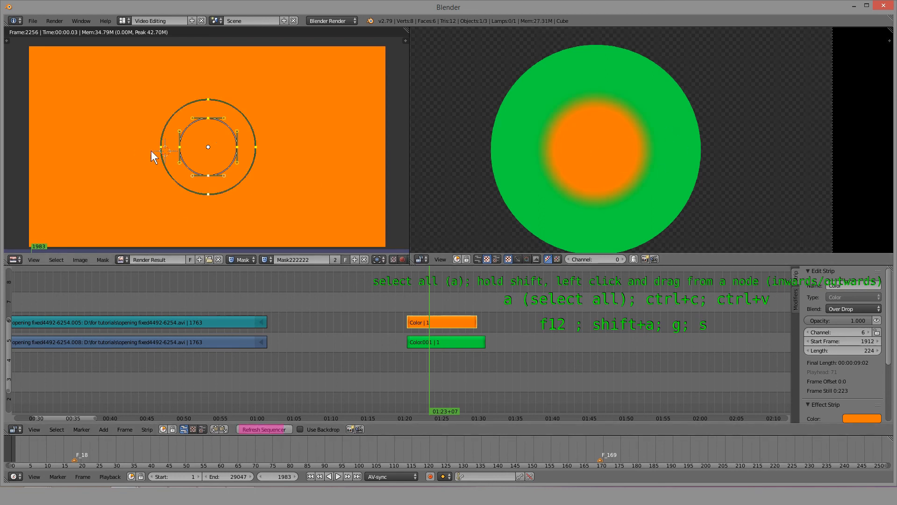
Try clearing the feather weight of the small mask circle and undo the clearing.
left_click(101, 260)
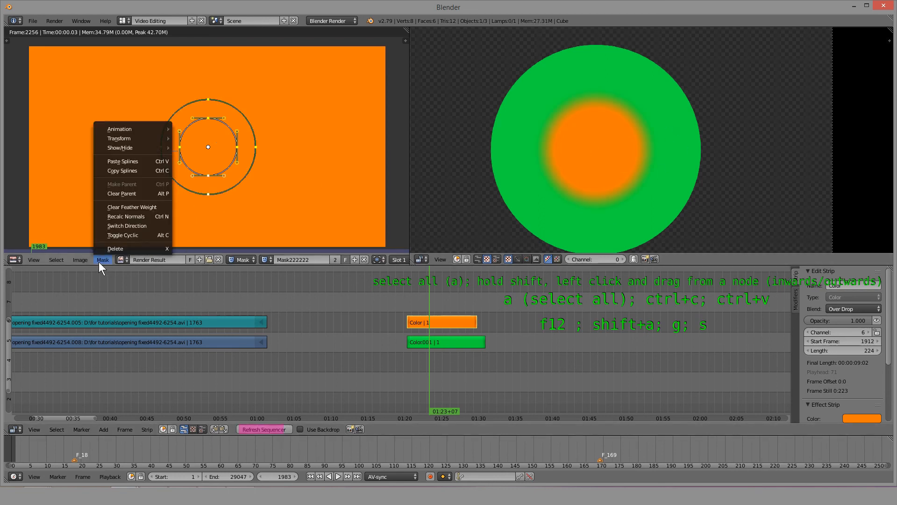
left_click(139, 206)
key("ctrl+z")
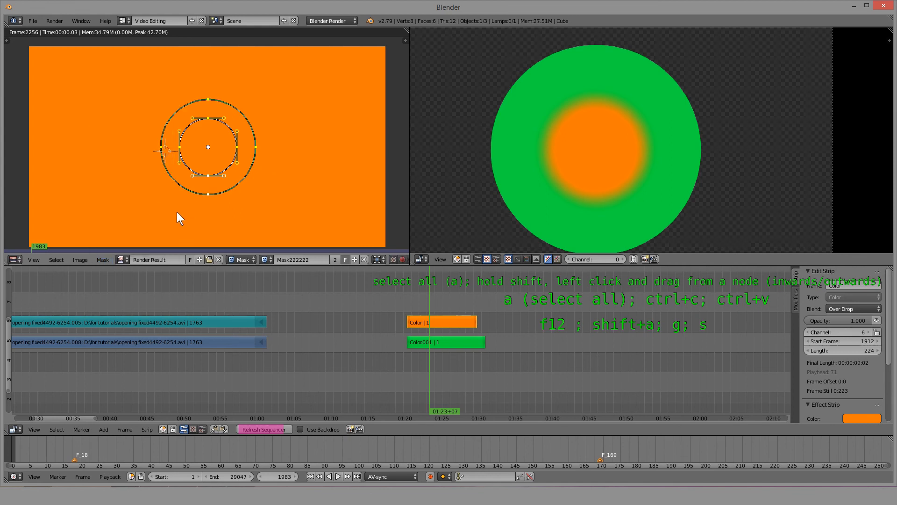
Feather the green strip's Mask1.001 circle outwards from its bottom node to about 1.15 times the circle's diameter and refresh the sequencer.
left_click(440, 339)
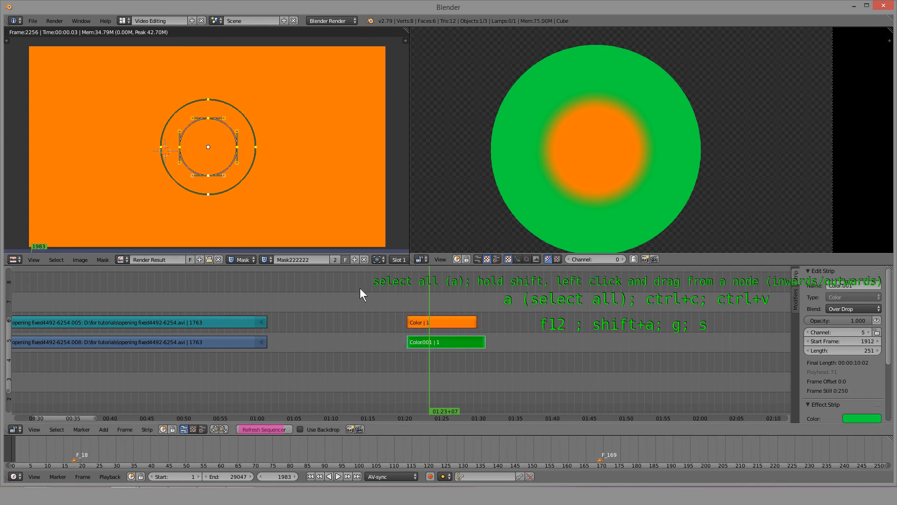
left_click(267, 259)
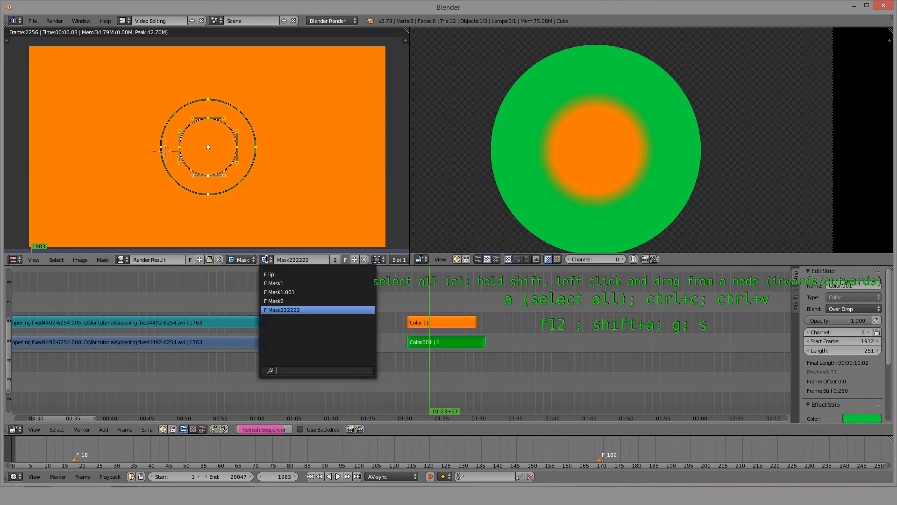
left_click(291, 294)
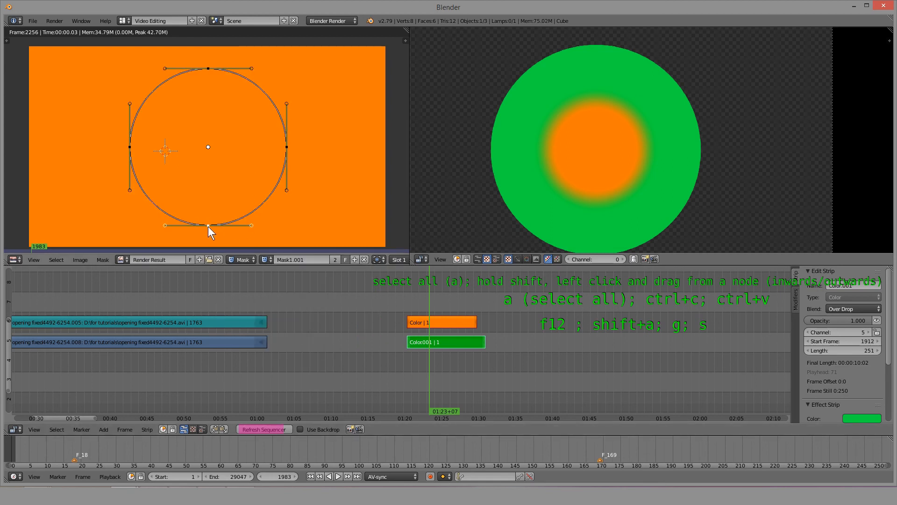
left_click_drag(209, 226, 211, 237, "shift")
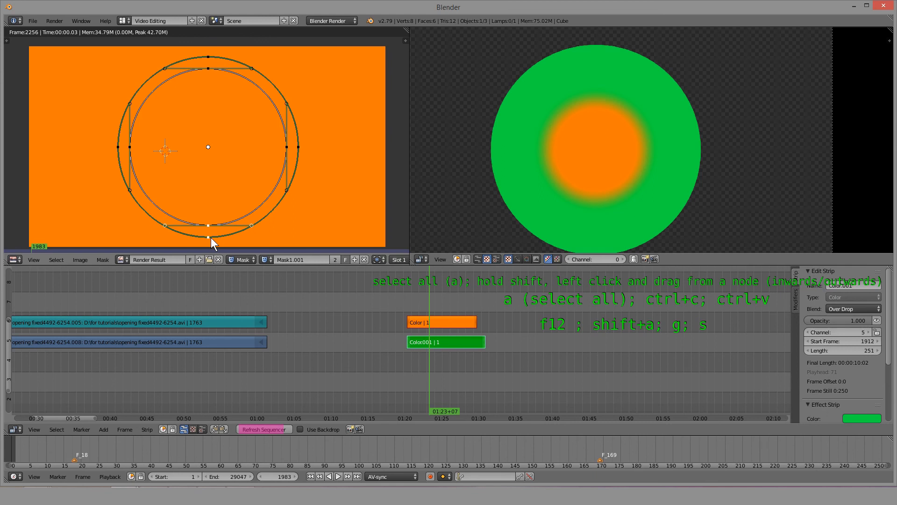
left_click(276, 426)
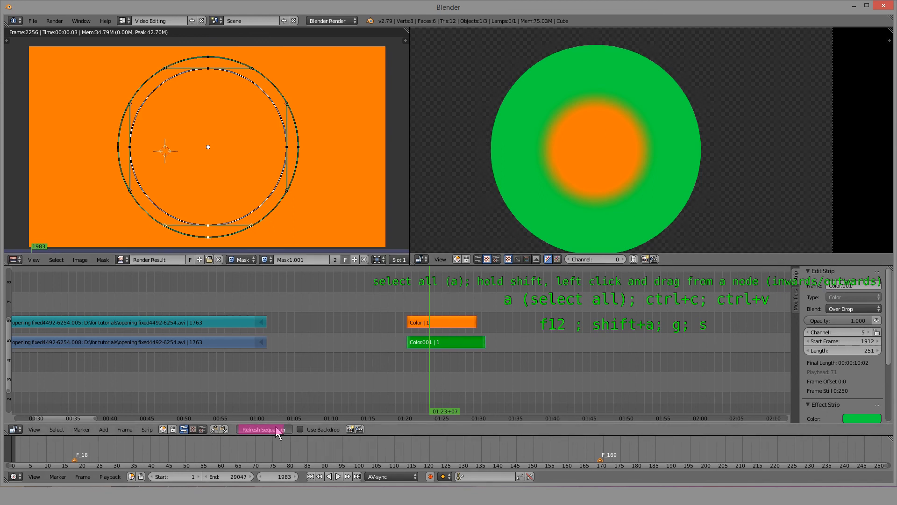
scroll(581, 155, "down", 3)
scroll(586, 167, "up", 3)
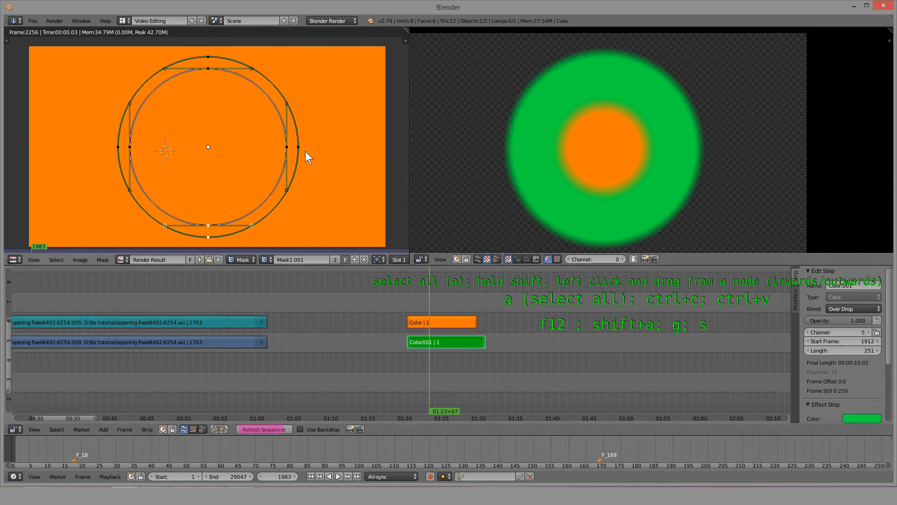
Distort the large mask circle by shifting its right node and handles and moving its top node up-left, and refresh the sequencer.
mouse_move(297, 146)
left_mouse_down("shift")
mouse_move(330, 136)
mouse_move(301, 134)
mouse_move(312, 135)
mouse_move(282, 150)
mouse_move(291, 145)
left_mouse_up("shift")
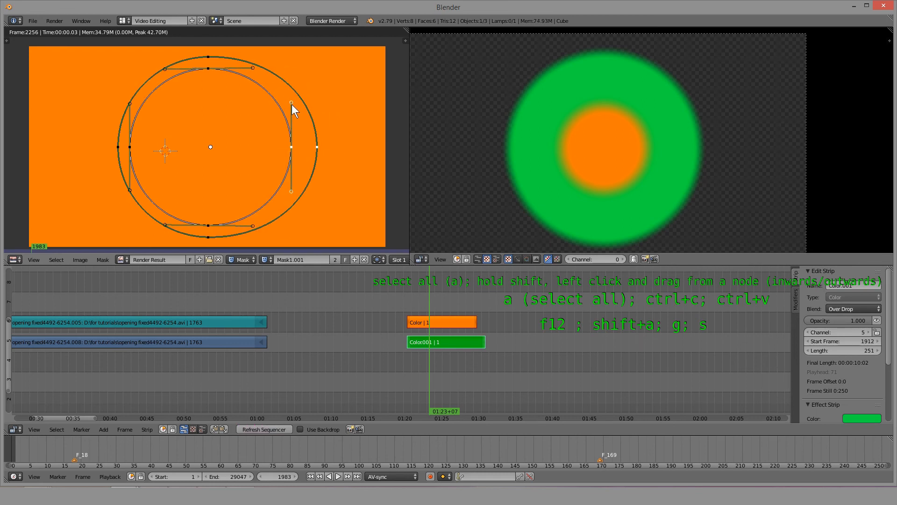
left_click_drag(292, 105, 295, 87)
mouse_move(291, 147)
left_mouse_down()
mouse_move(292, 133)
mouse_move(269, 145)
mouse_move(289, 143)
left_mouse_up()
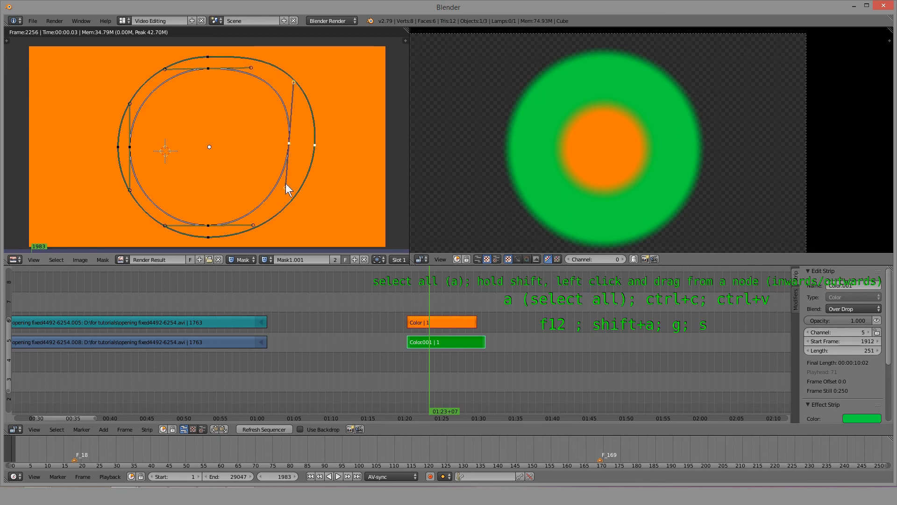
left_click_drag(286, 186, 297, 185)
mouse_move(289, 143)
left_mouse_down()
mouse_move(296, 133)
mouse_move(283, 144)
left_mouse_up()
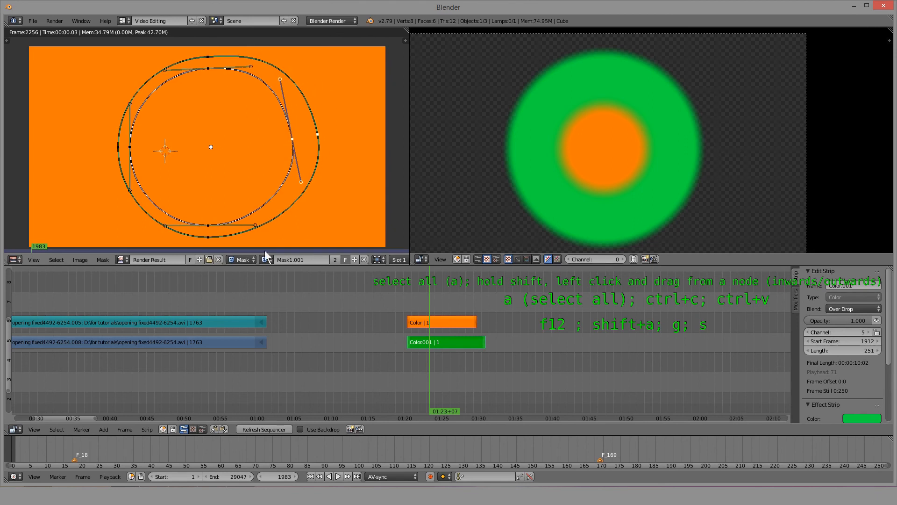
left_click(263, 428)
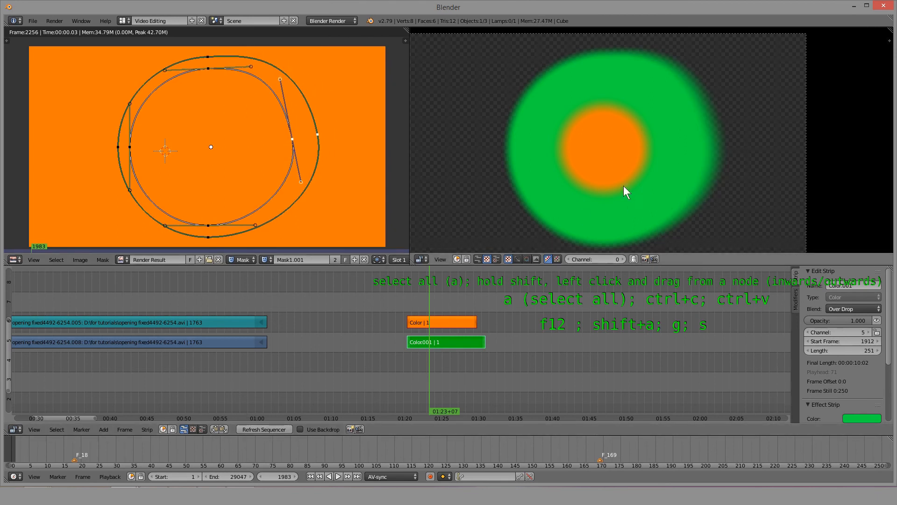
left_click_drag(209, 69, 169, 73)
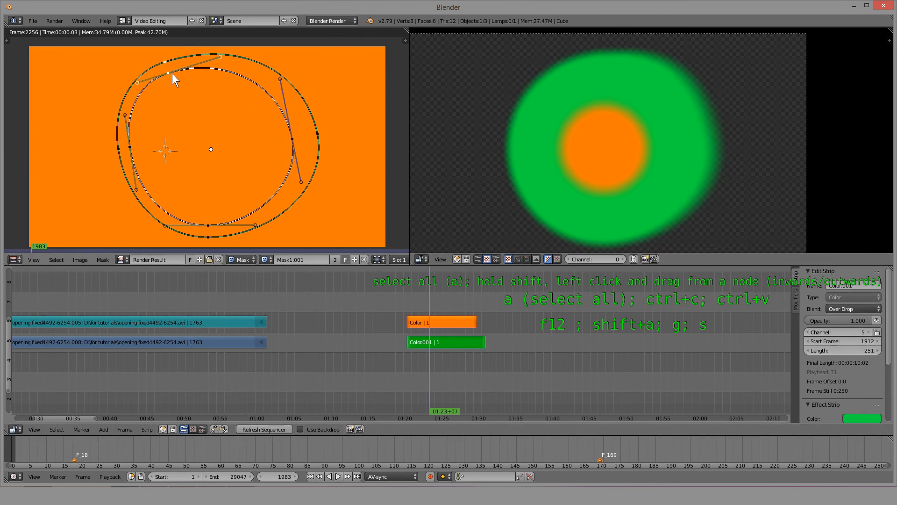
left_click(271, 428)
Show the image editor's mask properties and bring the Mask Layers settings into view.
scroll(237, 127, "down", 2)
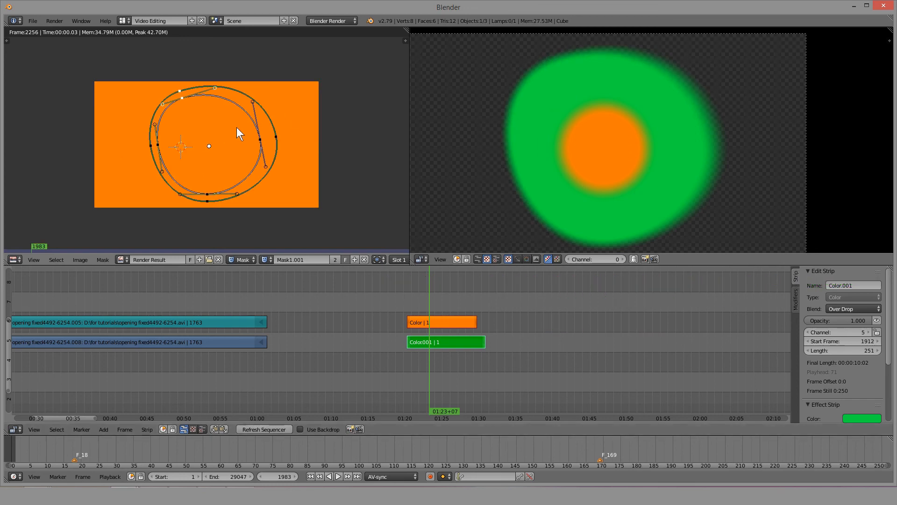
scroll(292, 187, "up", 3)
scroll(292, 187, "down", 3)
middle_click_drag(289, 161, 243, 149)
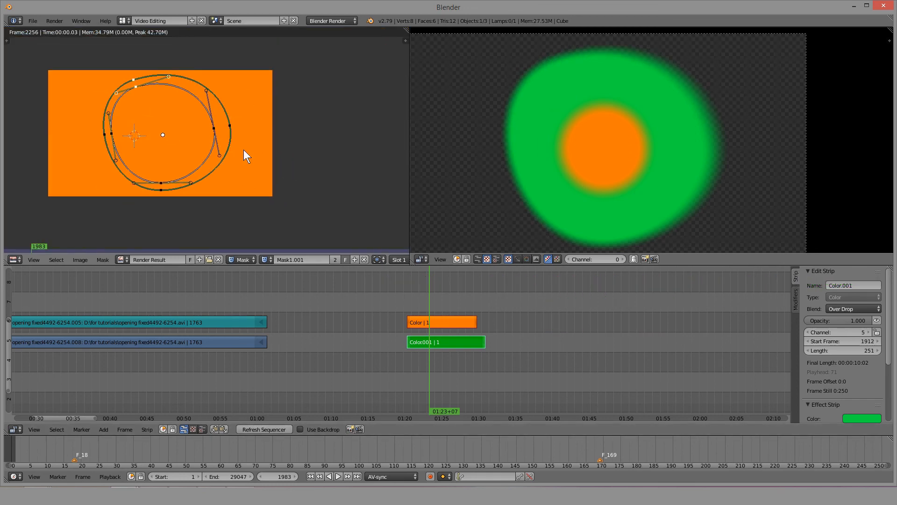
scroll(243, 150, "up", 1)
middle_click_drag(164, 135, 223, 152)
key("n")
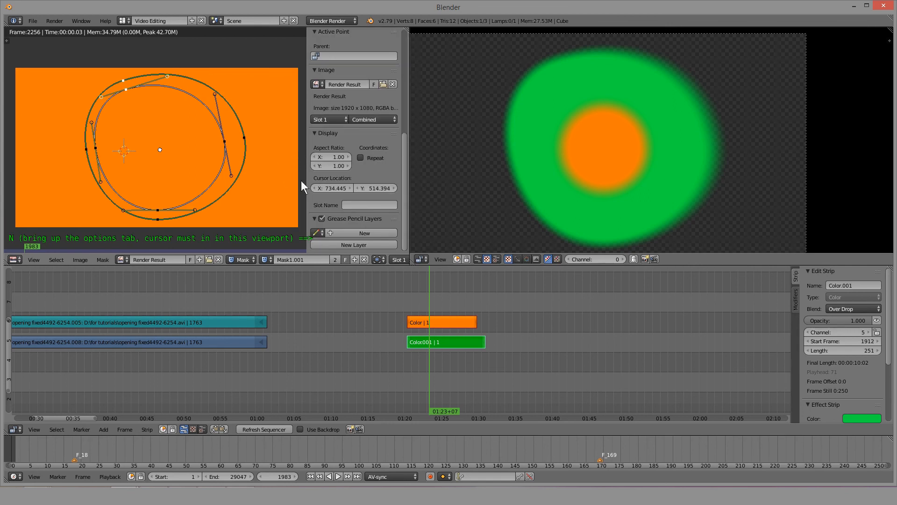
scroll(372, 167, "down", 5)
scroll(376, 135, "up", 3)
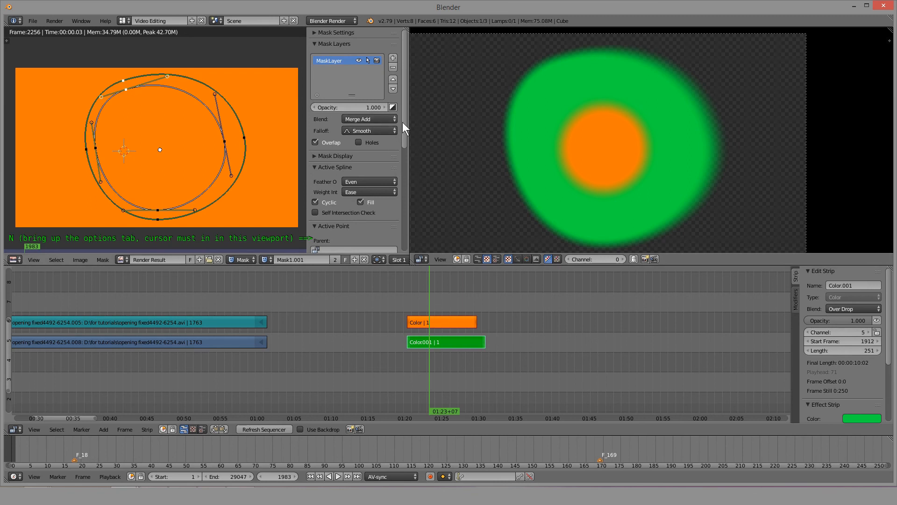
left_click_drag(402, 122, 409, 221)
scroll(407, 227, "up", 4)
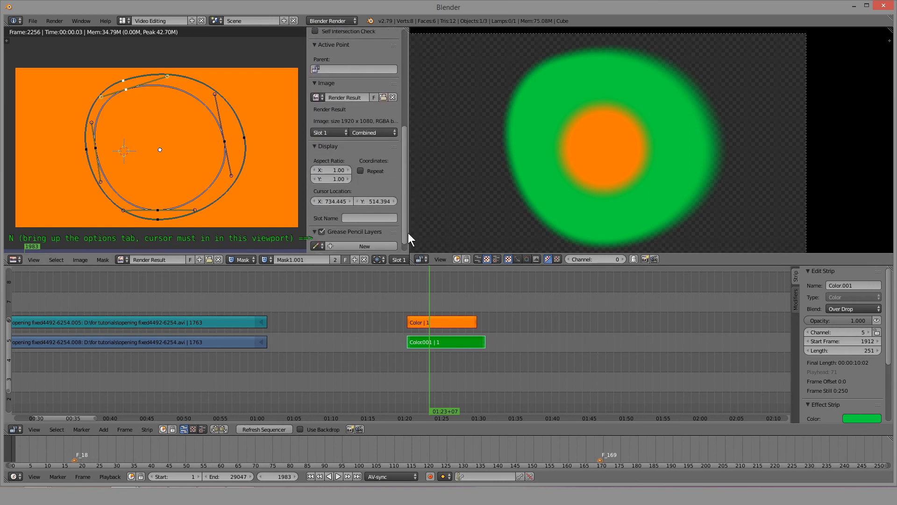
scroll(397, 231, "up", 10)
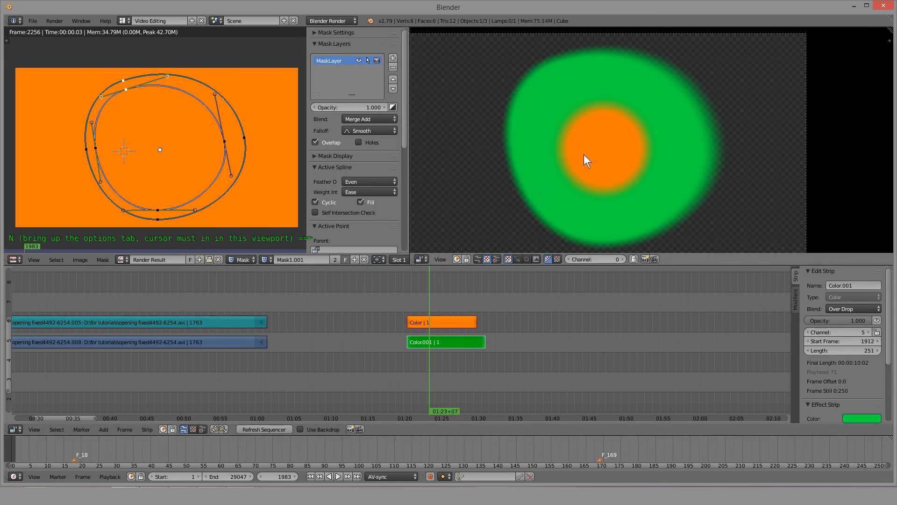
Render the current frame in the image editor and compare its feathered shapes with the sequencer preview.
key("F12")
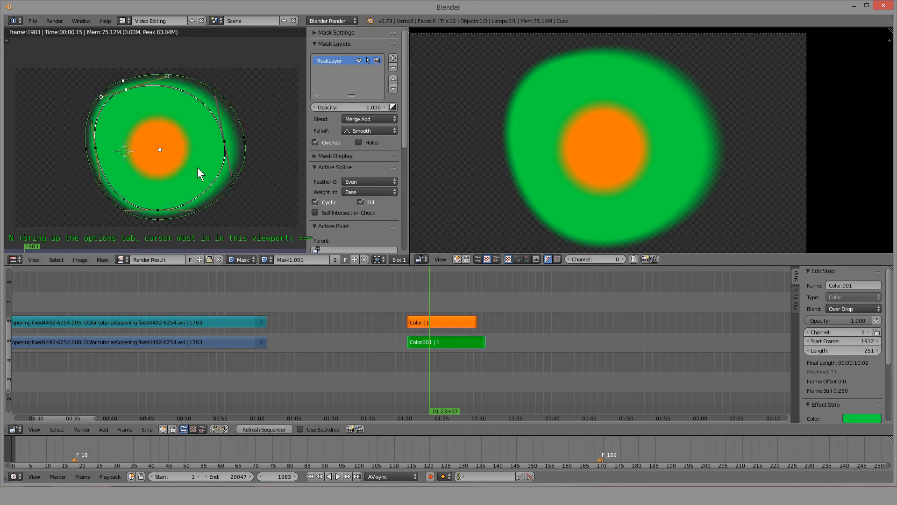
scroll(162, 164, "up", 2)
middle_click_drag(162, 166, 192, 150)
scroll(232, 178, "down", 3)
scroll(232, 177, "up", 3)
scroll(557, 168, "down", 3)
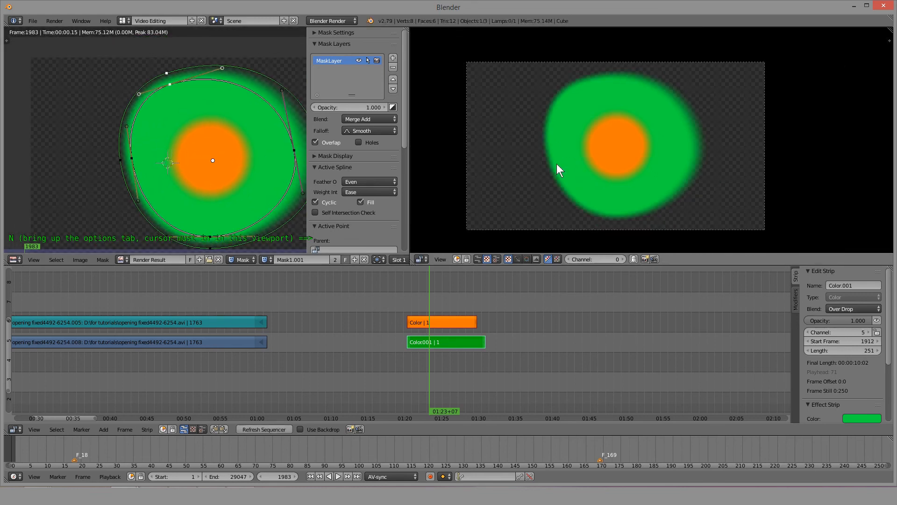
middle_click_drag(245, 160, 194, 146)
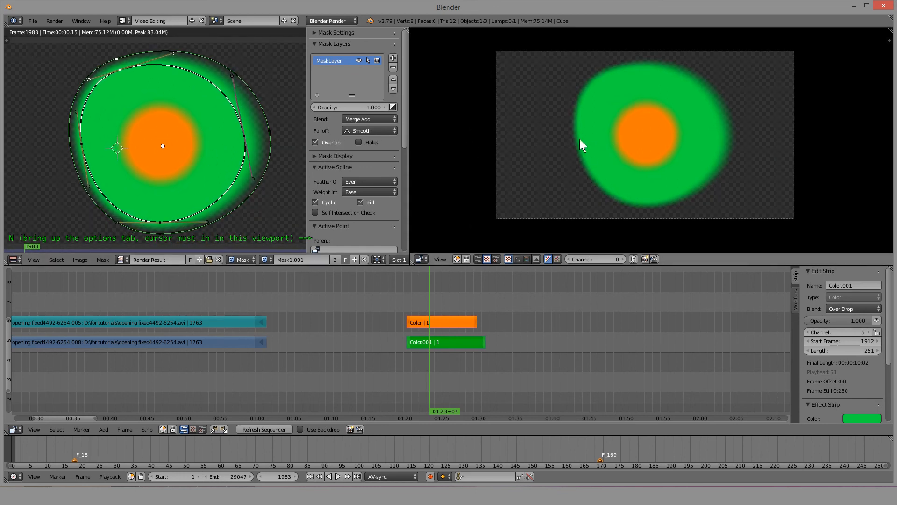
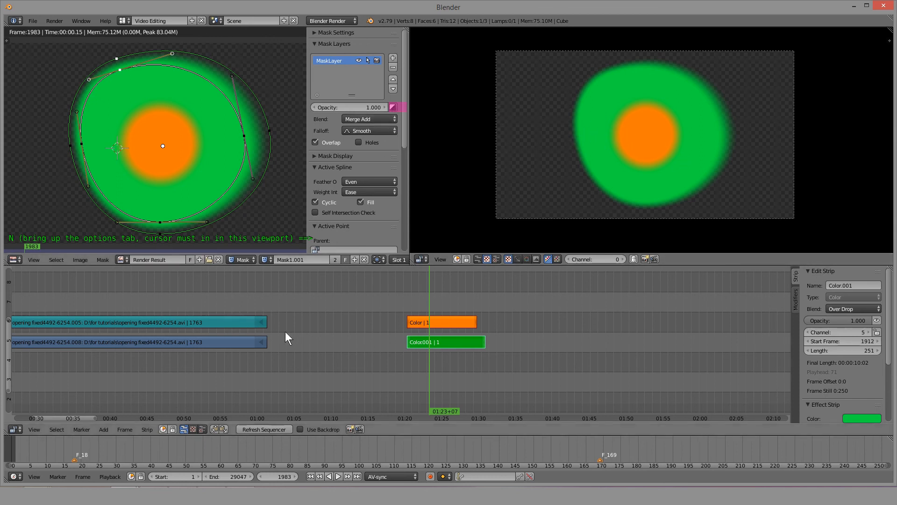
Invert the mask layer of Mask1.001, refresh the sequencer, and inspect the preview.
left_click(260, 429)
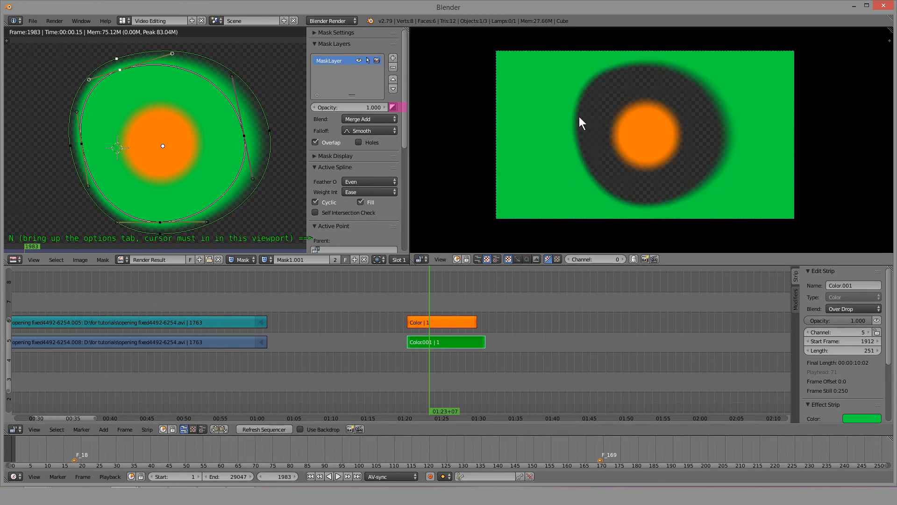
scroll(640, 125, "up", 3)
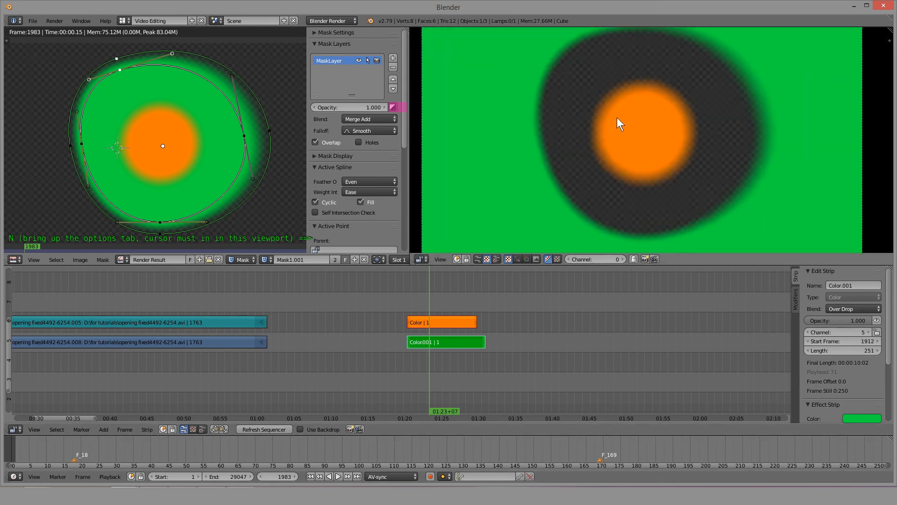
scroll(556, 147, "down", 3)
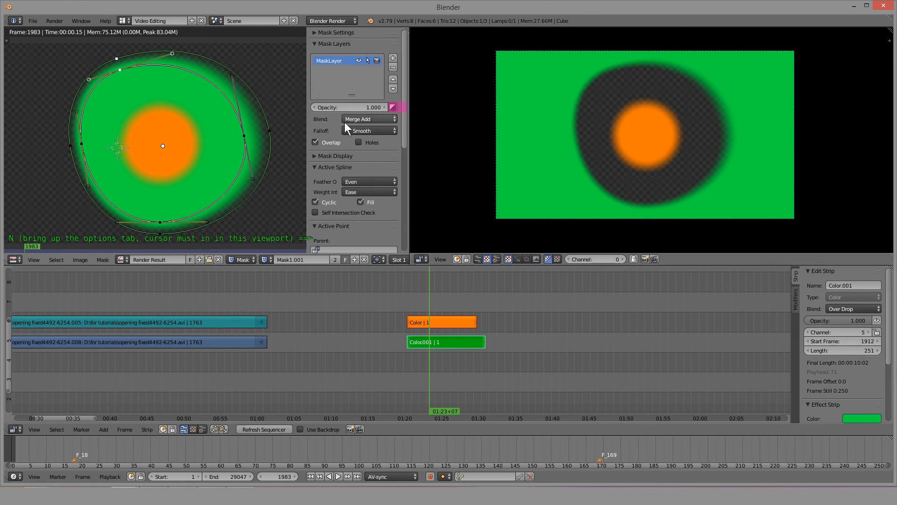
Turn the mask layer's inversion off and back on, refreshing the sequencer to compare both results.
left_click(393, 107)
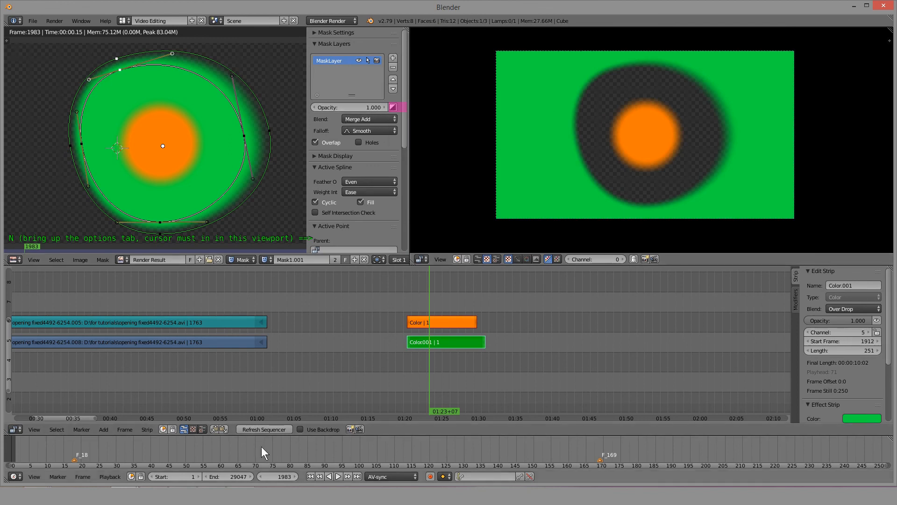
left_click(264, 429)
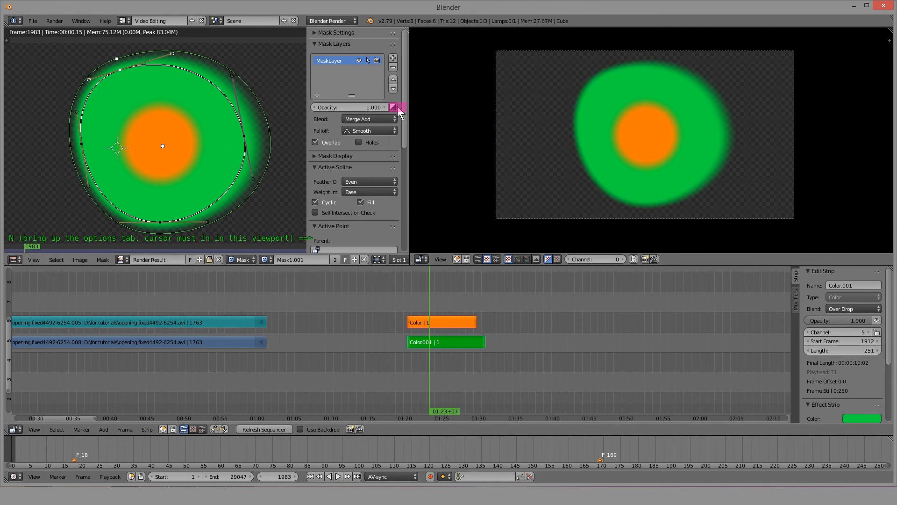
left_click(277, 431)
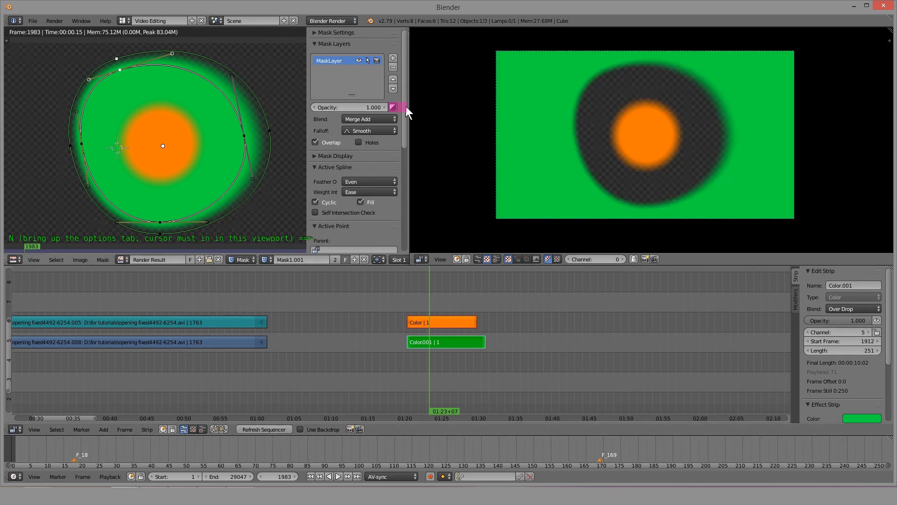
mouse_move(405, 107)
left_mouse_down()
mouse_move(399, 254)
mouse_move(391, 73)
mouse_move(387, 280)
mouse_move(392, 117)
left_mouse_up()
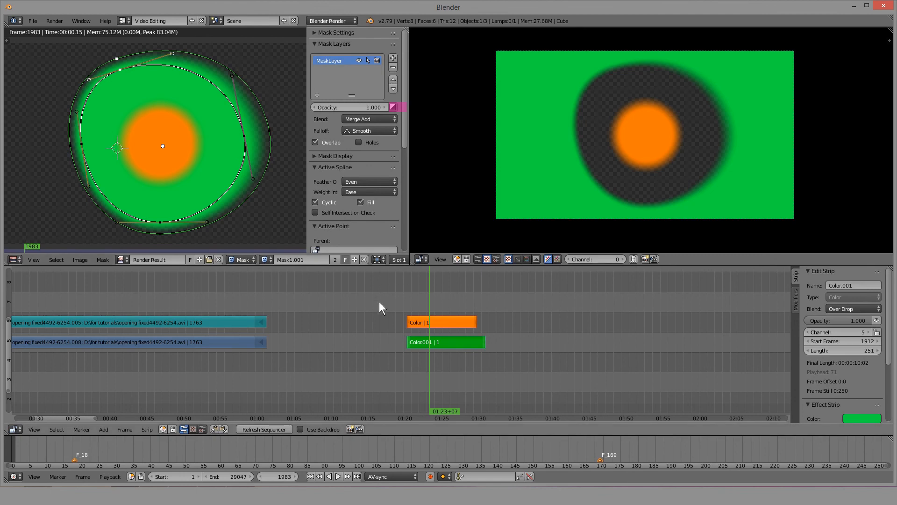
Select the orange and green color strips in turn, leaving the green Color.001 strip selected.
scroll(402, 311, "down", 4)
right_click(425, 321)
right_click(430, 341)
right_click(431, 326)
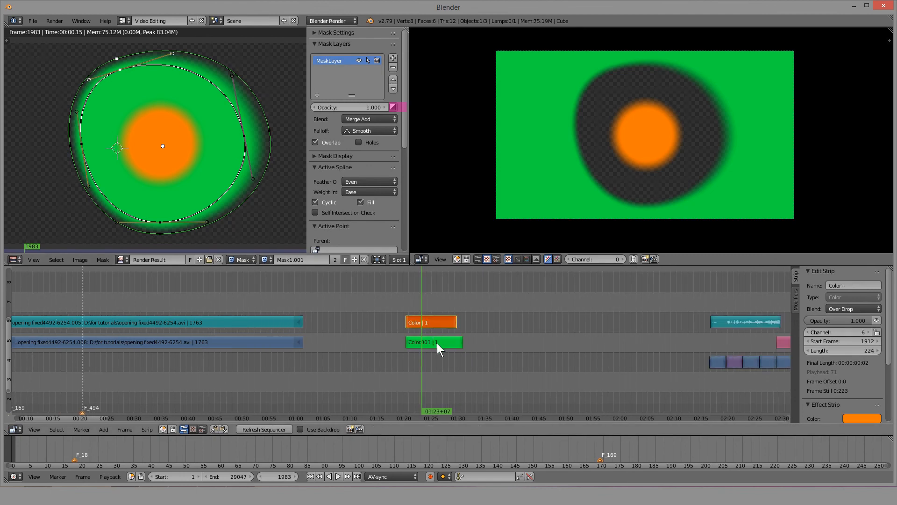
right_click(437, 343)
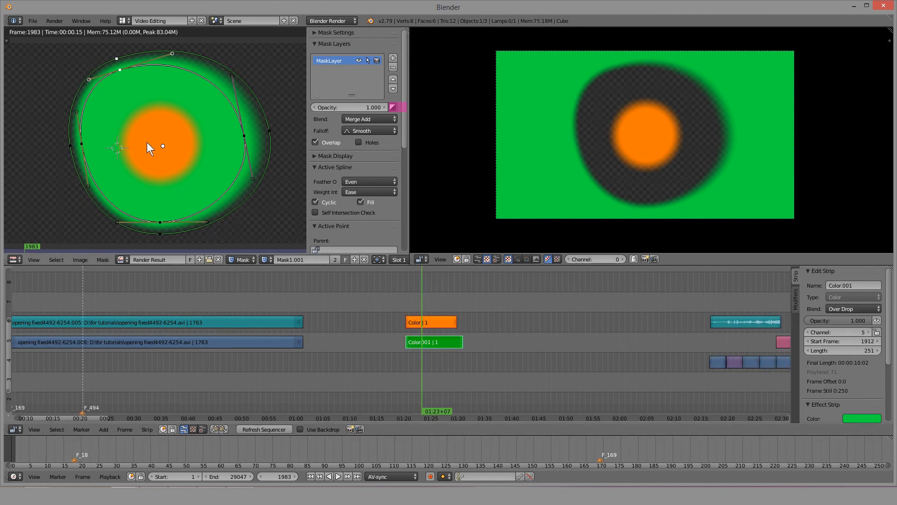
Select all points of the large mask circle, try scaling them, and look at the list of available masks.
key("a")
key("a")
key("s")
key("Escape")
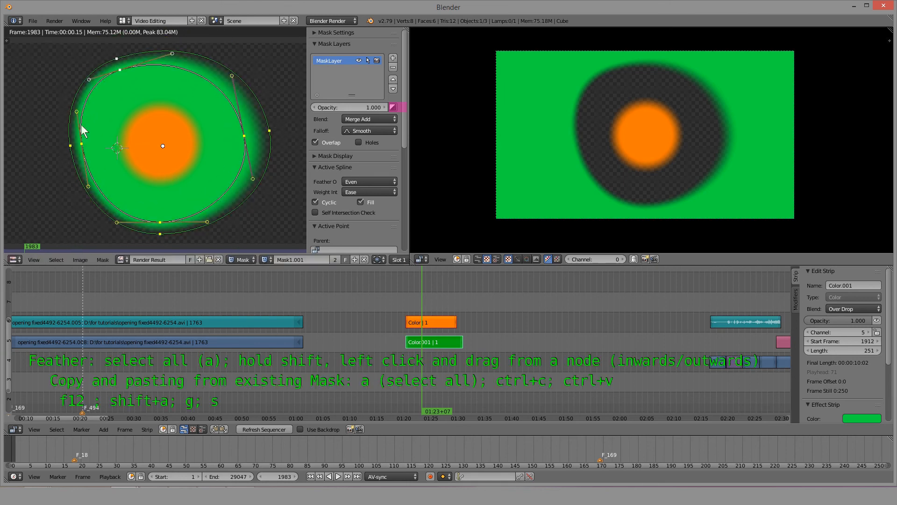
left_click(273, 259)
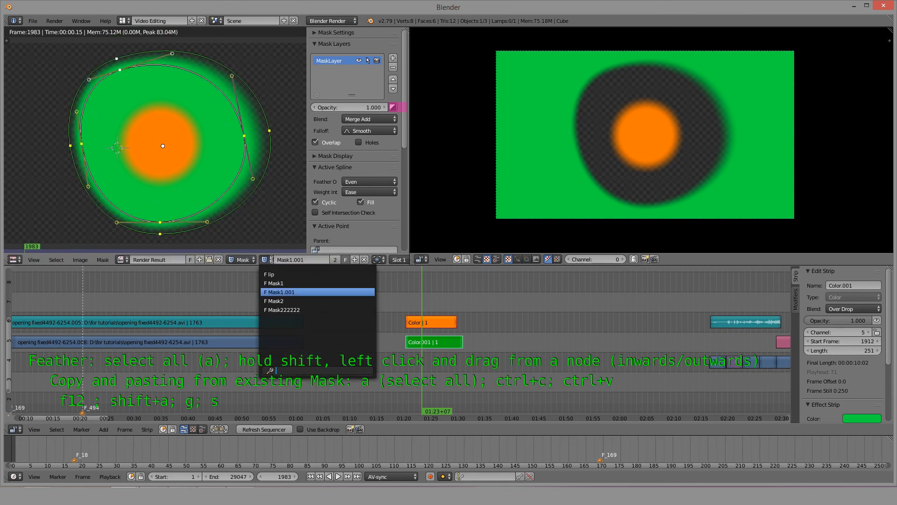
Add a second circle to Mask1.001, enlarge it, and place it in the empty lower-left area of the rendered image.
scroll(157, 191, "down", 1)
middle_click_drag(156, 191, 218, 186)
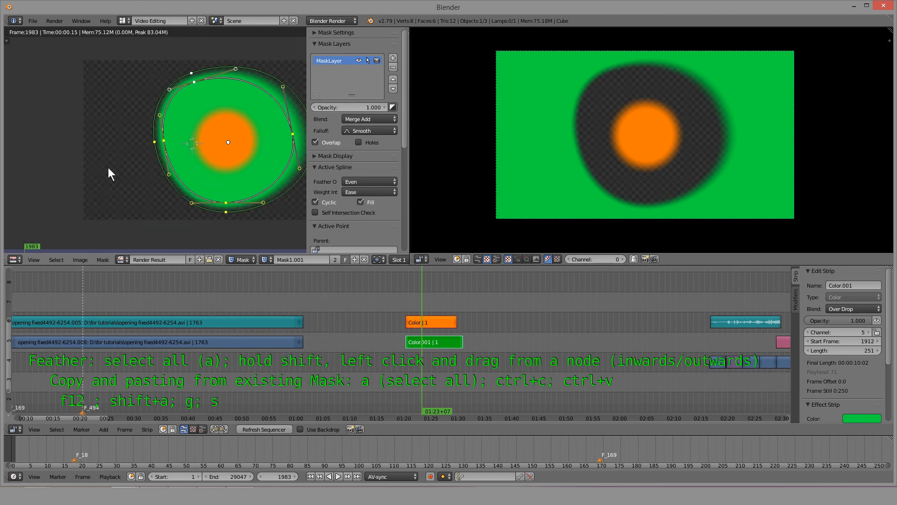
key("shift+a")
left_click(106, 167)
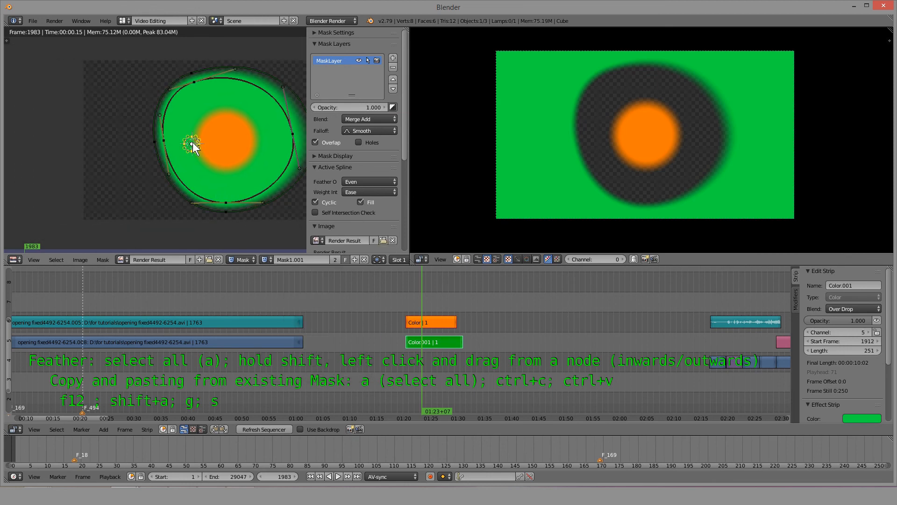
key("g")
left_click(130, 166)
key("s")
left_click(143, 175)
key("g")
left_click(129, 177)
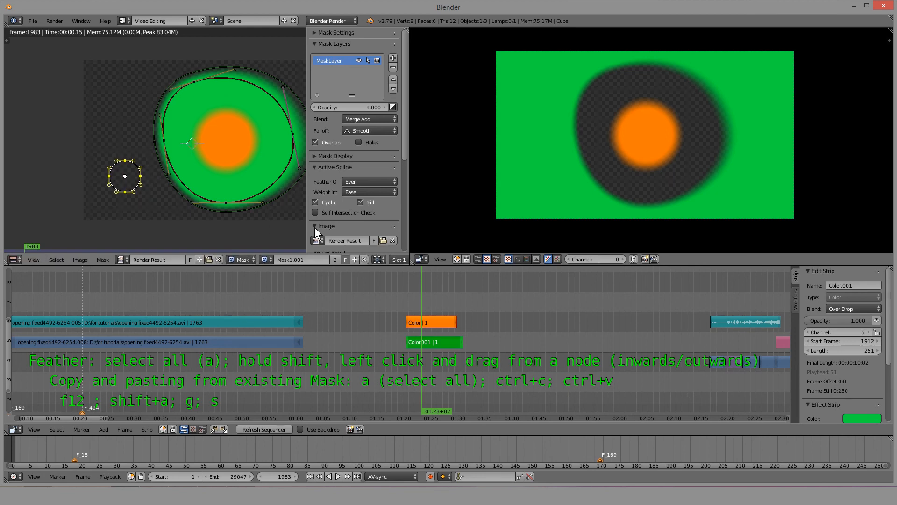
Refresh the sequencer and examine how the added circle affects the green strip in the preview.
left_click(242, 432)
scroll(454, 188, "up", 1)
scroll(458, 188, "up", 1)
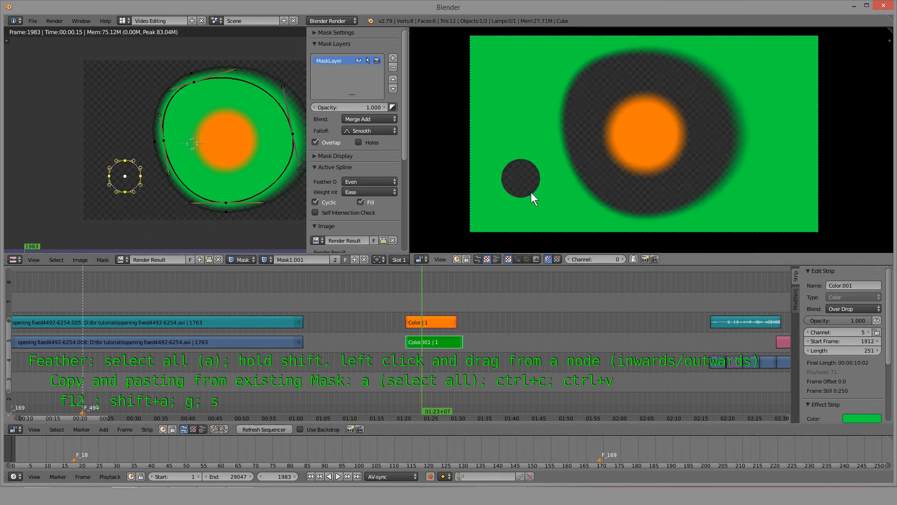
middle_click_drag(531, 192, 559, 189)
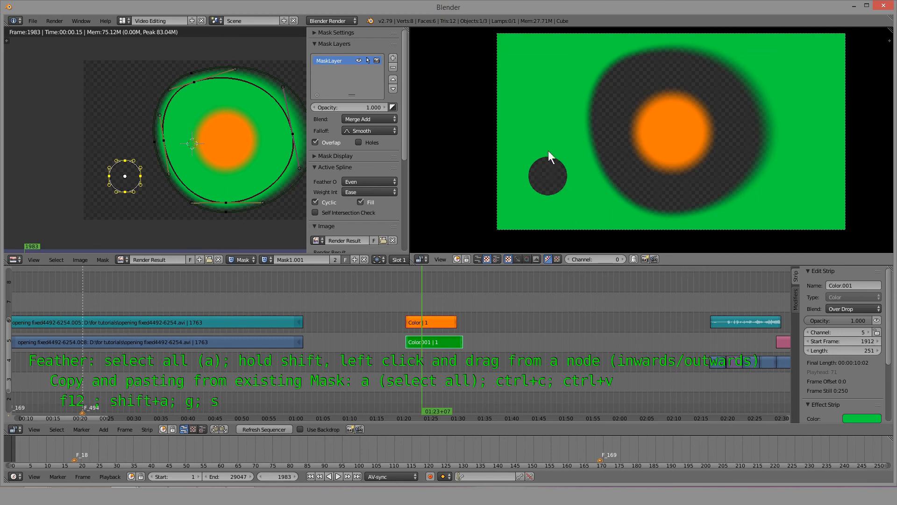
scroll(549, 152, "up", 2)
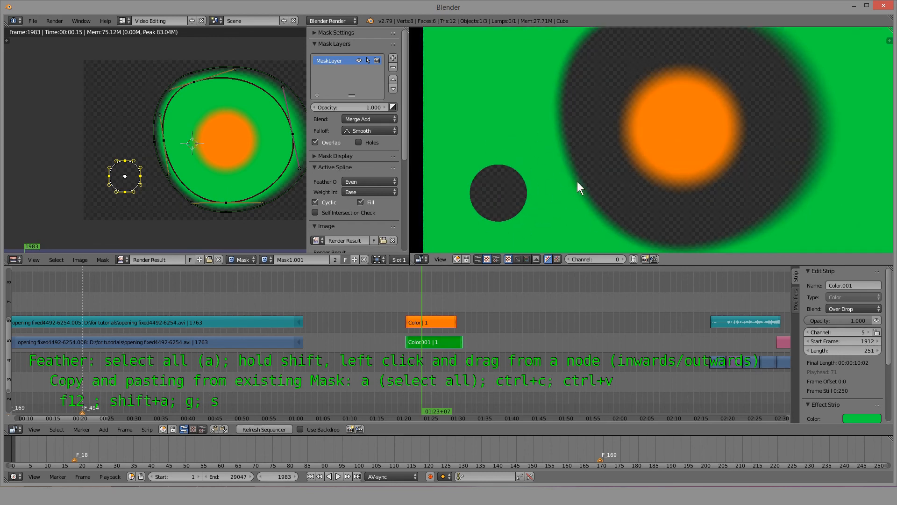
scroll(523, 156, "down", 1)
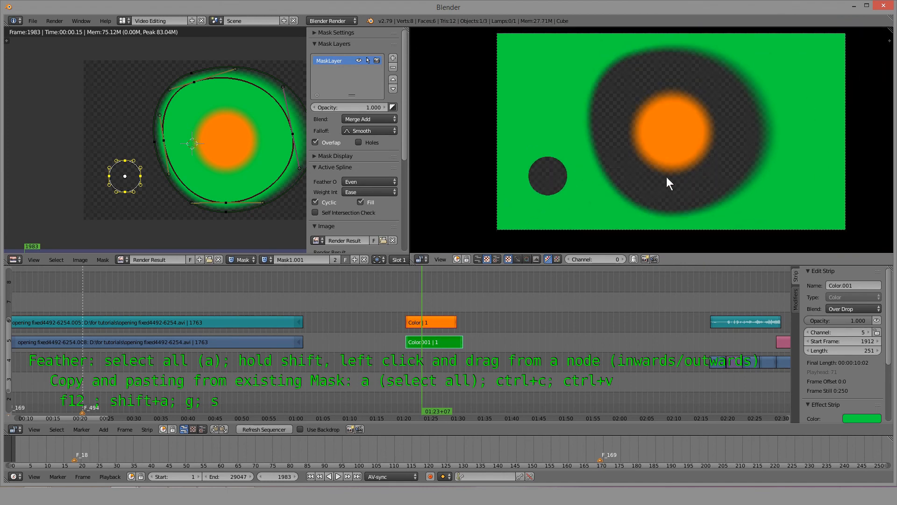
scroll(667, 177, "down", 1)
Delete the small added circle from the mask and select the large circle's left node.
key("x")
left_click(134, 182)
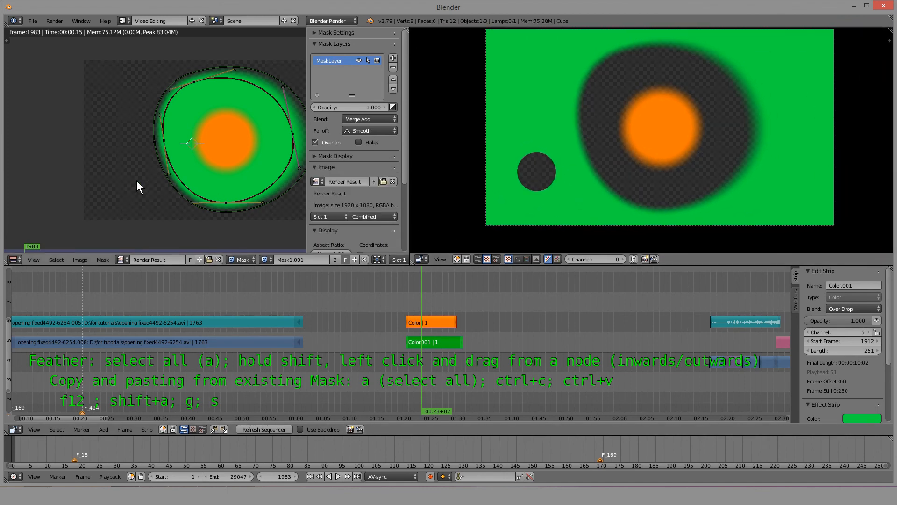
scroll(155, 163, "up", 4)
left_click(177, 141)
scroll(187, 140, "down", 4)
middle_click_drag(204, 141, 124, 140)
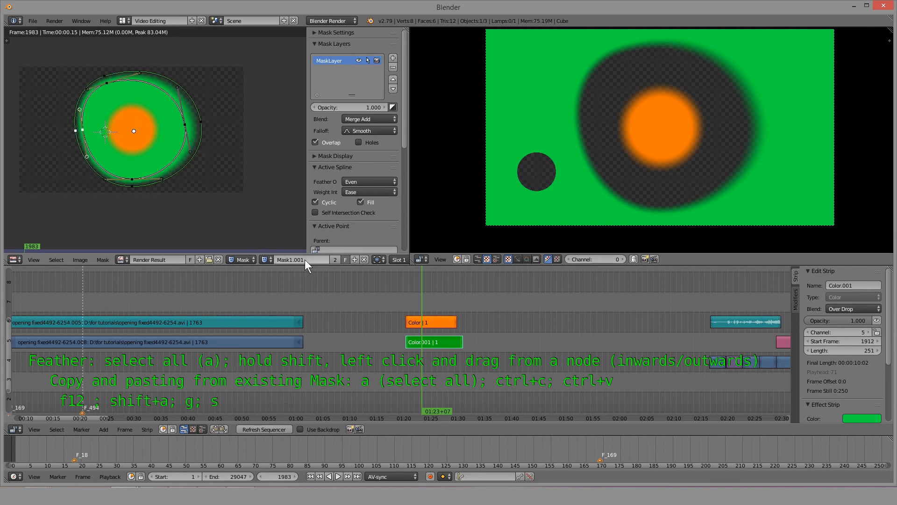
middle_click_drag(202, 174, 299, 183)
scroll(235, 181, "up", 2)
Find the opening clip near the start of the sequence and move the playhead to frame 169 at marker F_169.
scroll(419, 330, "down", 6)
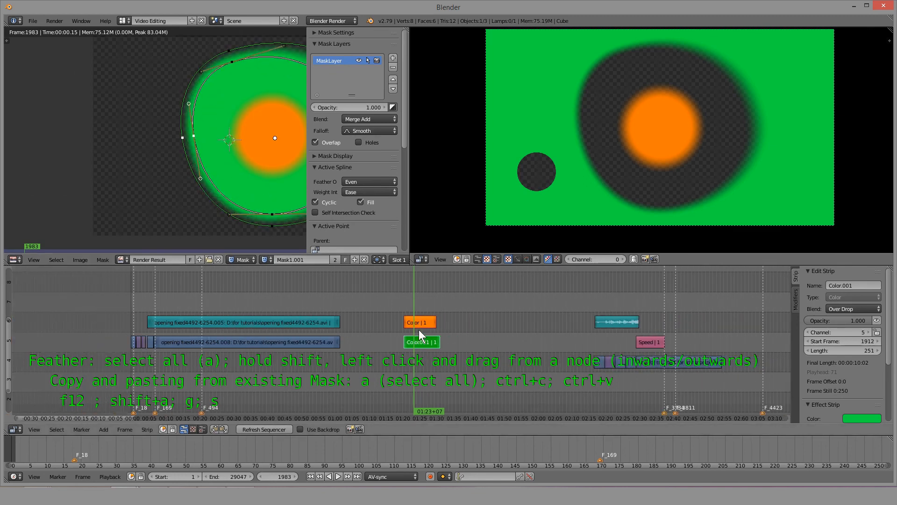
scroll(419, 332, "up", 6)
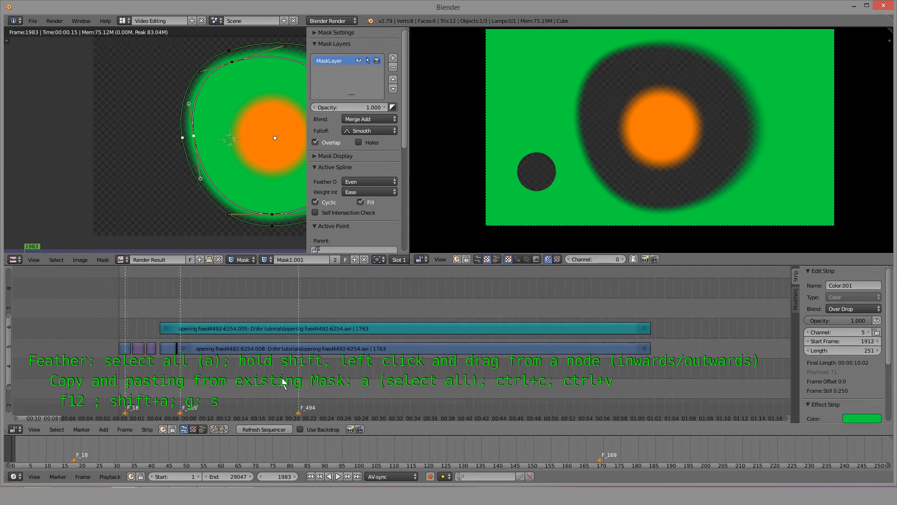
left_click(282, 378)
middle_click_drag(280, 361, 427, 370)
scroll(428, 371, "up", 4)
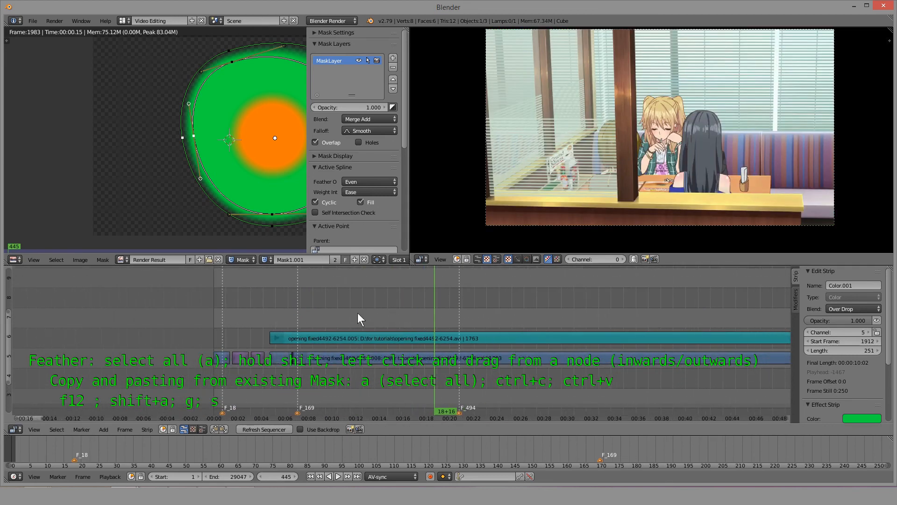
scroll(358, 314, "up", 5)
middle_click_drag(241, 363, 386, 350)
scroll(388, 354, "up", 14)
middle_click_drag(305, 369, 504, 358)
mouse_move(488, 361)
left_mouse_down()
mouse_move(472, 361)
mouse_move(483, 360)
left_mouse_up()
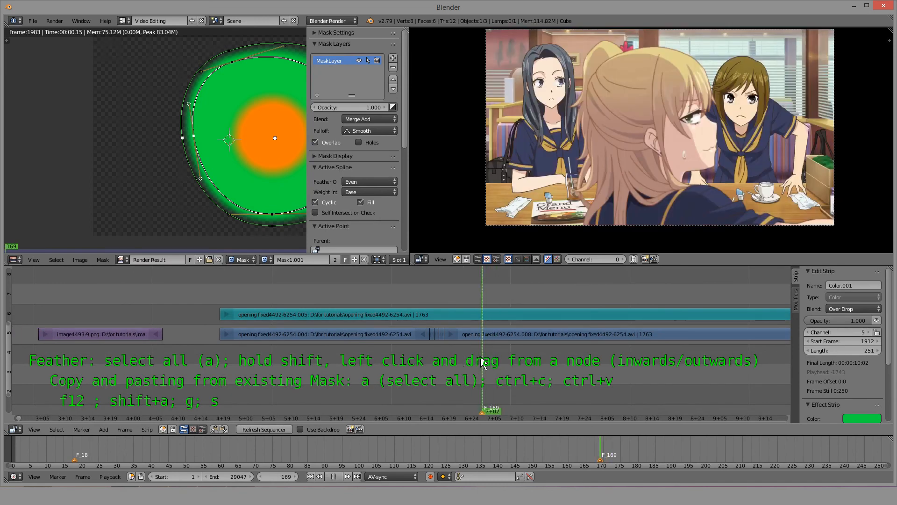
Enlarge the sequencer preview and play the clip from frame 145 to examine the characters, stopping around frame 210.
scroll(616, 149, "up", 5)
middle_click_drag(618, 148, 592, 194)
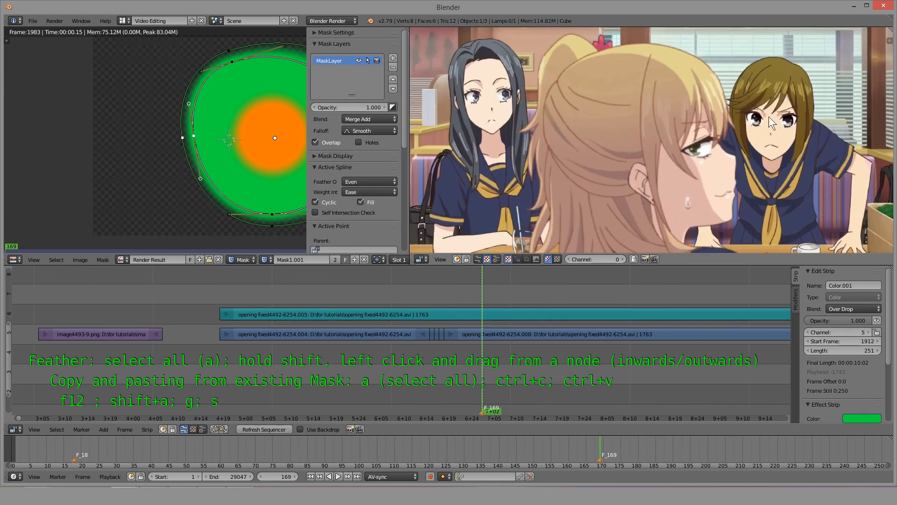
middle_click_drag(687, 206, 651, 198)
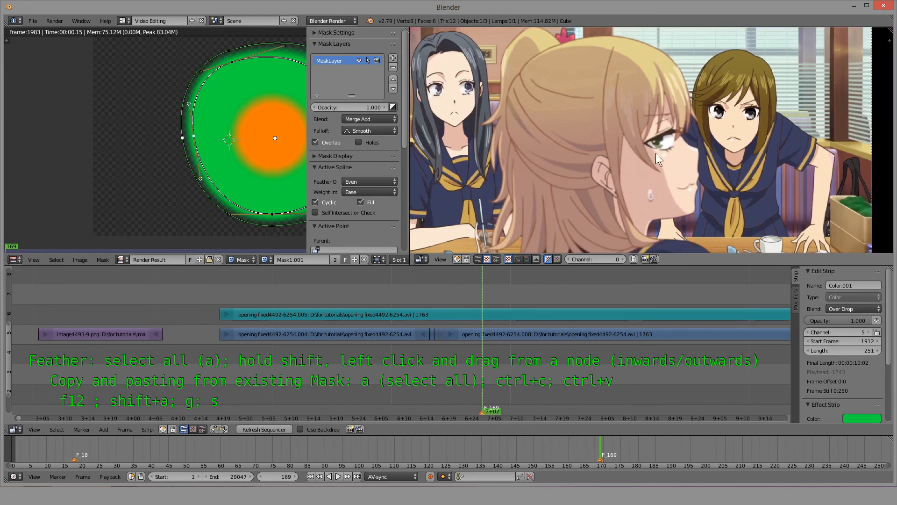
left_click_drag(460, 362, 370, 369)
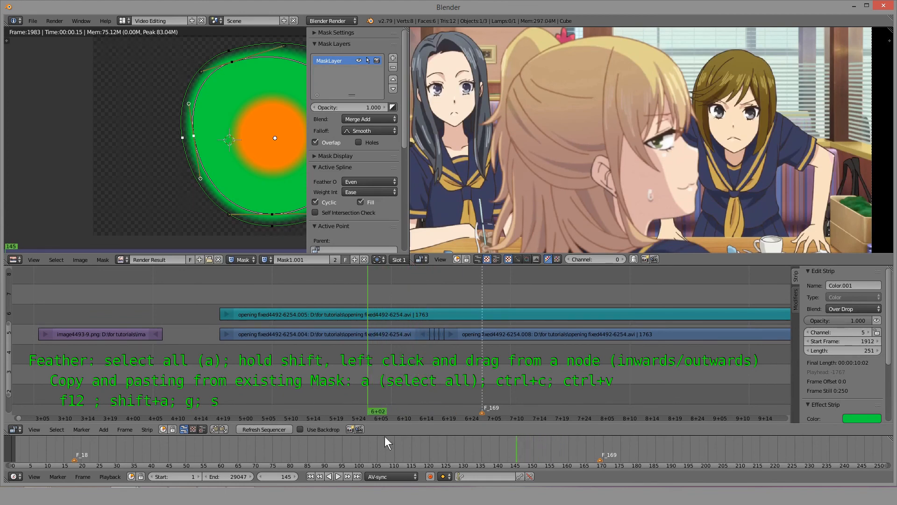
left_click(334, 476)
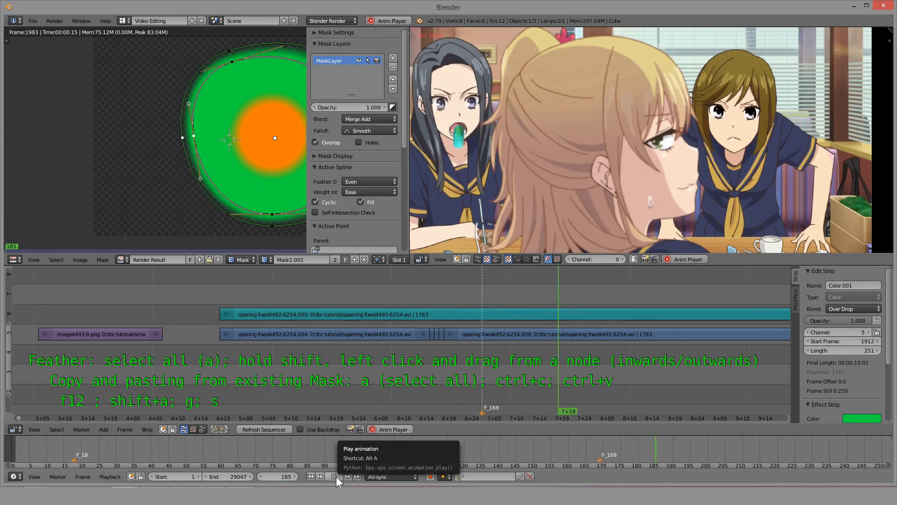
left_click(334, 476)
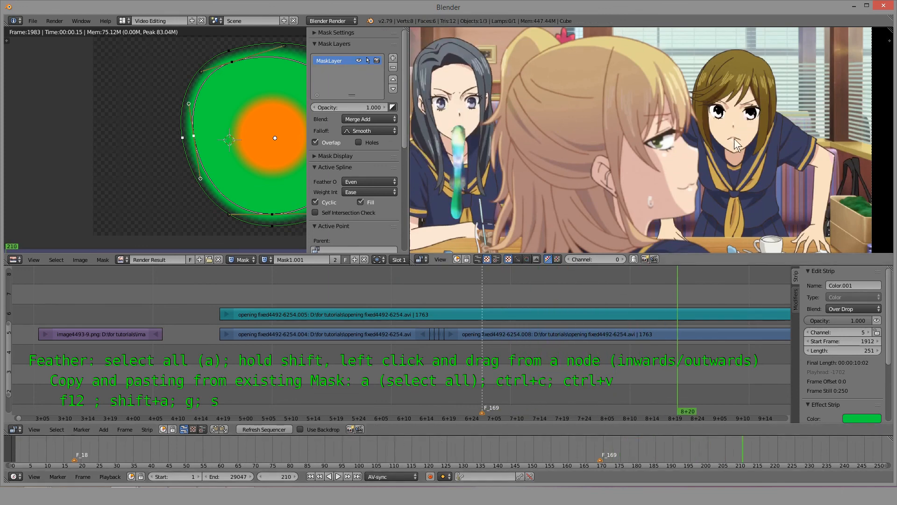
Scrub the frames around marker F_169 and examine the characters' faces in the preview.
left_click(502, 314)
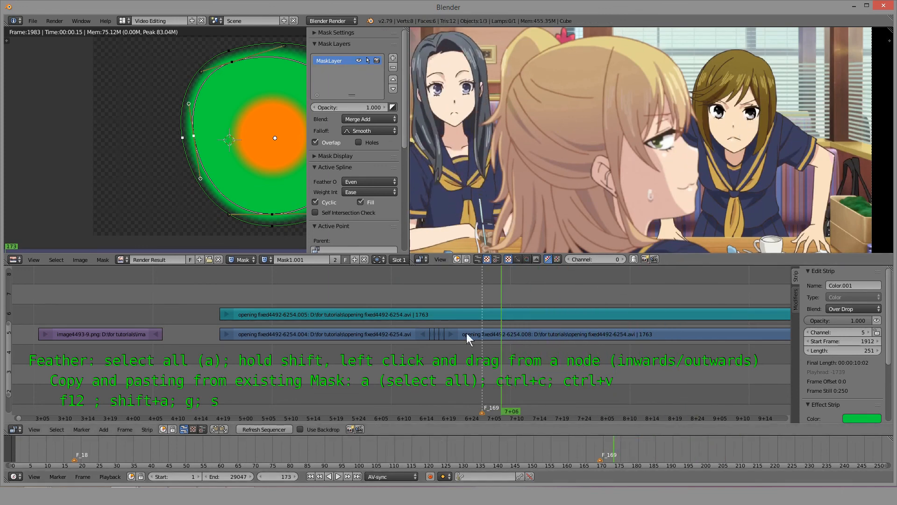
right_click(546, 320)
mouse_move(528, 362)
left_mouse_down()
mouse_move(589, 366)
mouse_move(439, 365)
mouse_move(513, 368)
left_mouse_up()
left_click(491, 359)
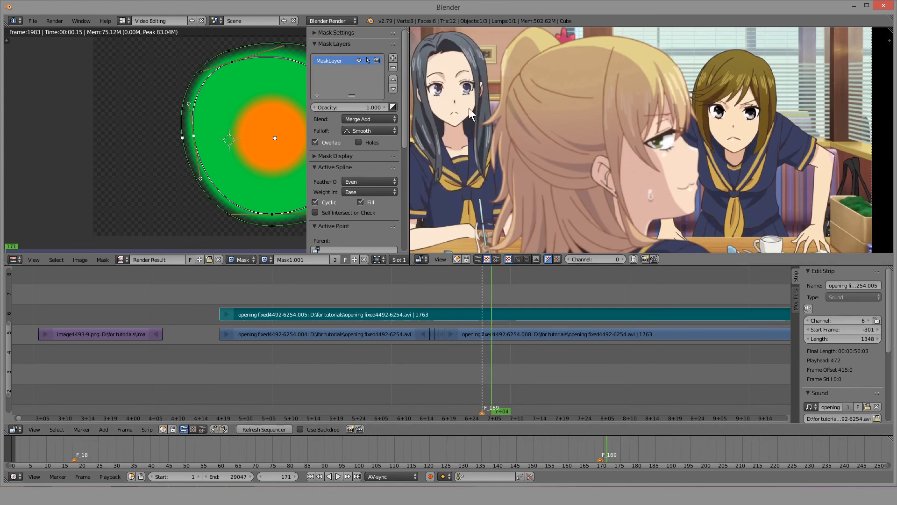
left_click(484, 378)
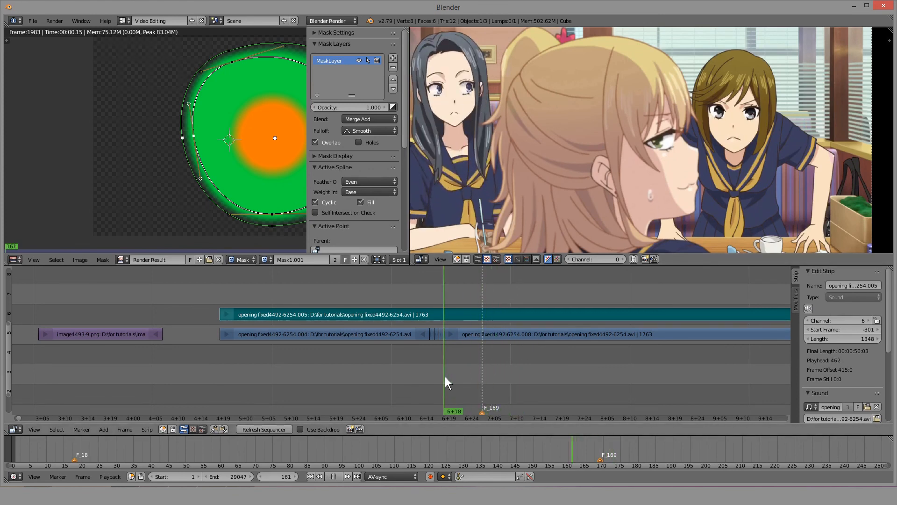
scroll(588, 203, "down", 2)
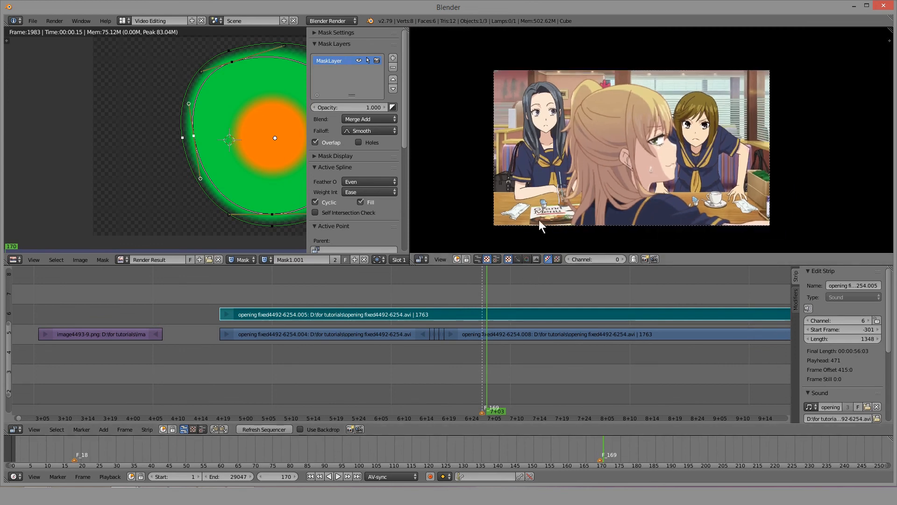
scroll(539, 220, "up", 1)
Cut the movie strip opening fixed4492-6254.008 at frame 169.
left_click_drag(476, 365, 454, 338)
left_click(480, 348)
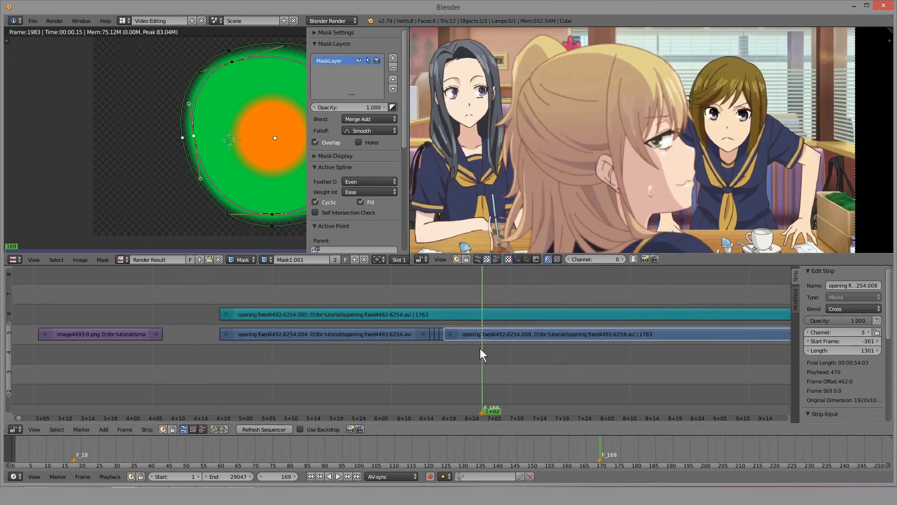
right_click(475, 341)
key("k")
Duplicate the short movie segment before the cut onto channel 7, with the copy starting at frame 169.
right_click(466, 337)
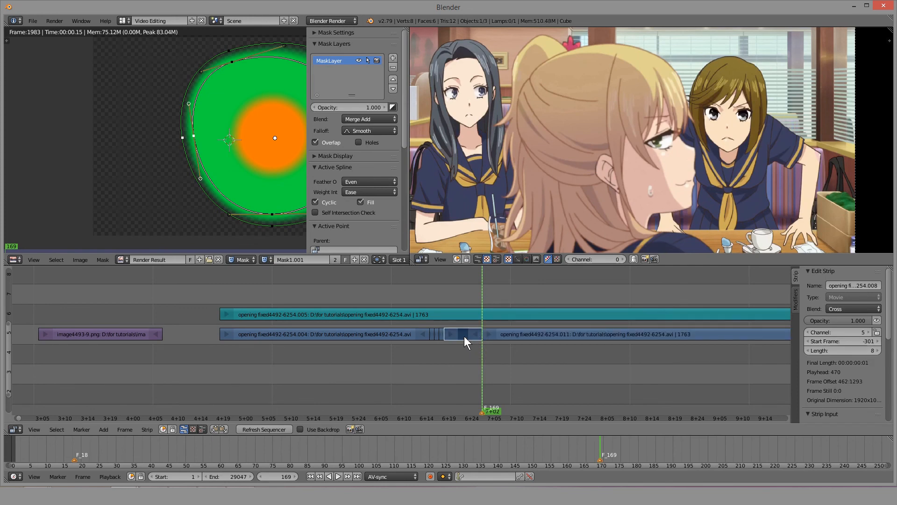
key("shift+d")
left_click(505, 295)
mouse_move(486, 281)
left_mouse_down()
mouse_move(477, 283)
mouse_move(511, 284)
mouse_move(477, 287)
left_mouse_up()
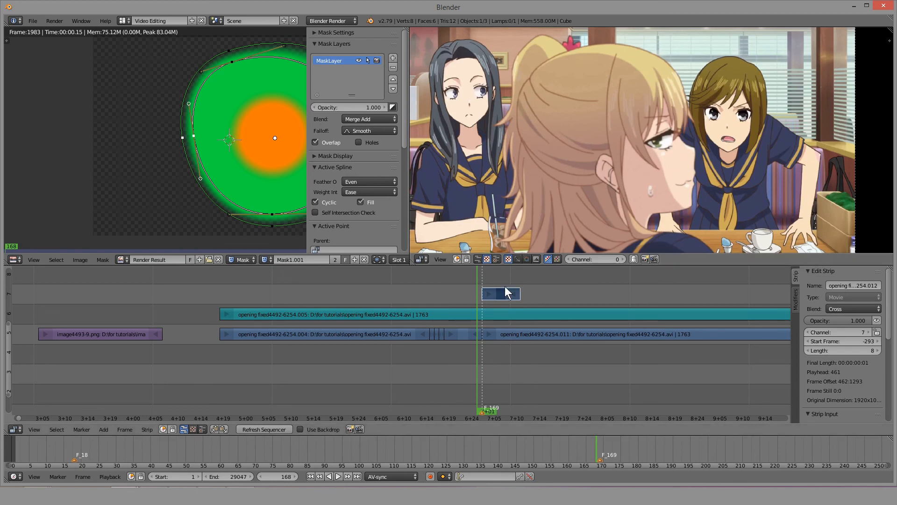
Delete the duplicated movie segment on channel 7 and return the playhead to frame 169.
key("x")
left_click(497, 292)
left_click_drag(496, 286, 543, 299)
left_click(482, 292)
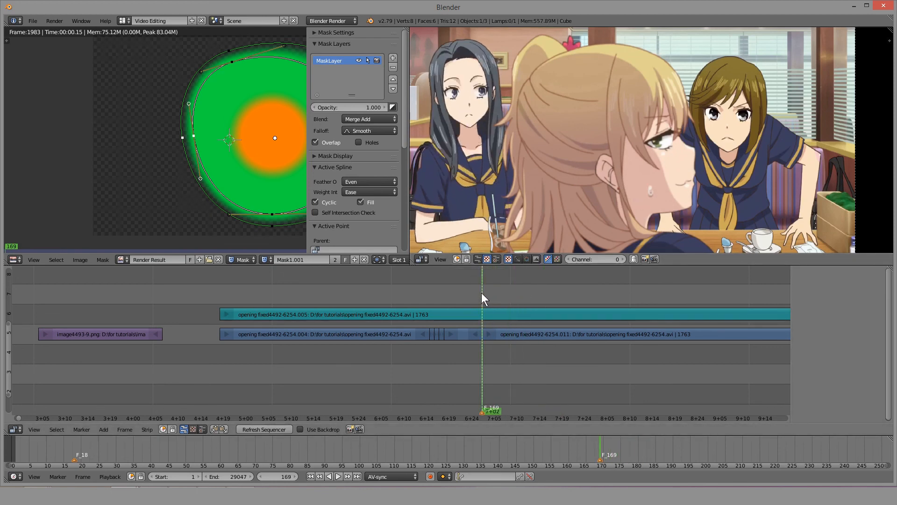
scroll(584, 172, "down", 2)
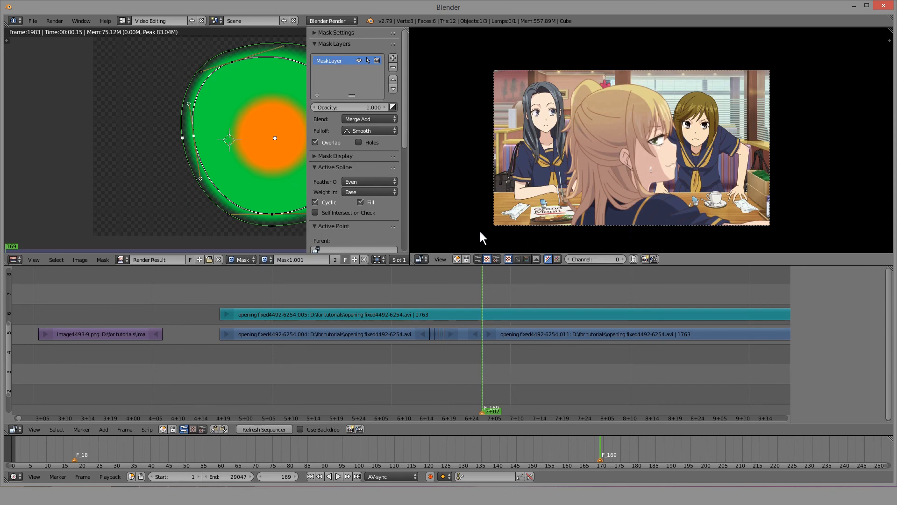
Play and scrub the clip between frames 169 and 178 to check the characters' mouth movements with the sound strip.
scroll(625, 223, "up", 2)
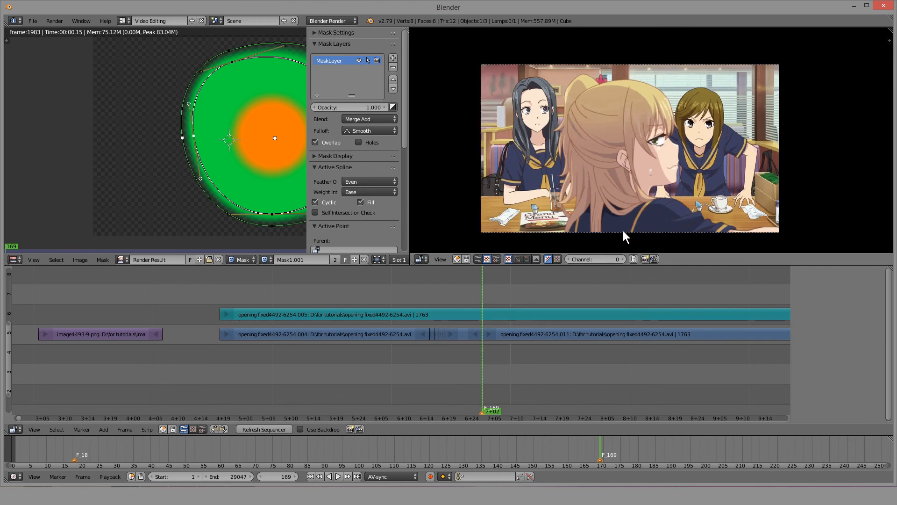
key("shift+alt+a")
left_click_drag(484, 368, 526, 359)
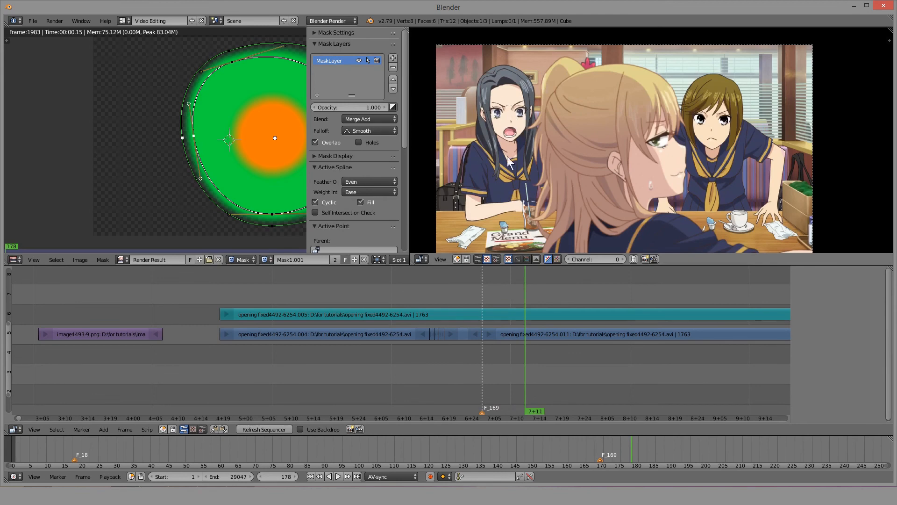
left_click_drag(498, 364, 518, 365)
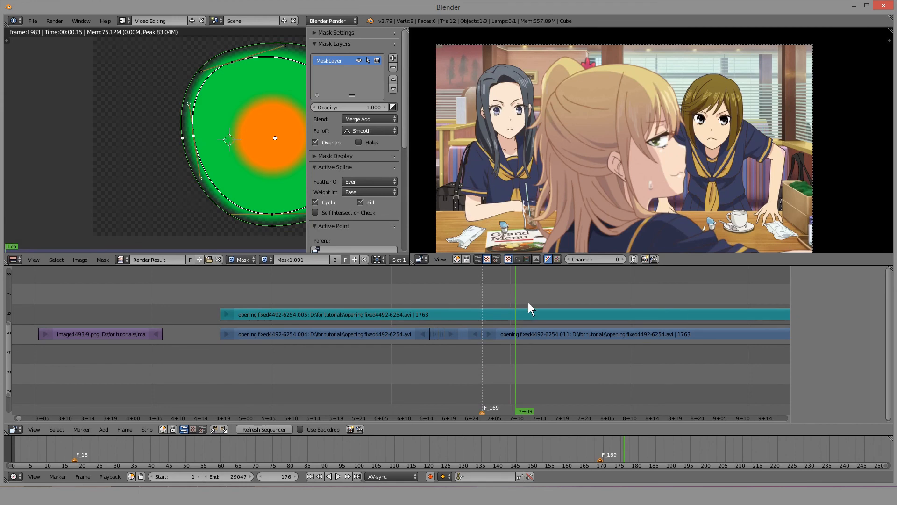
right_click(520, 315)
key("alt+a")
left_click(484, 296)
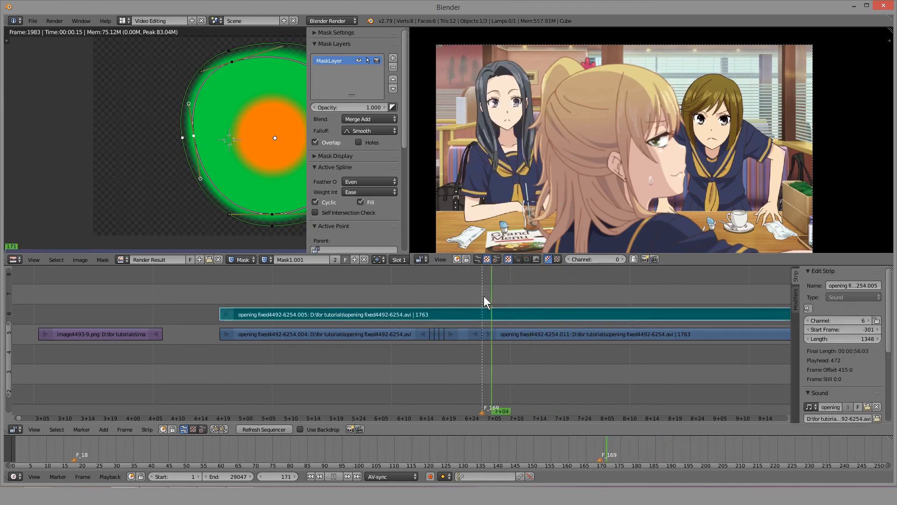
key("Escape")
Scrub between frames 164 and 177 to compare the brown-haired girl's mouth on both sides of marker F_169.
scroll(499, 303, "up", 4)
middle_click_drag(575, 330, 455, 344)
scroll(406, 370, "up", 6)
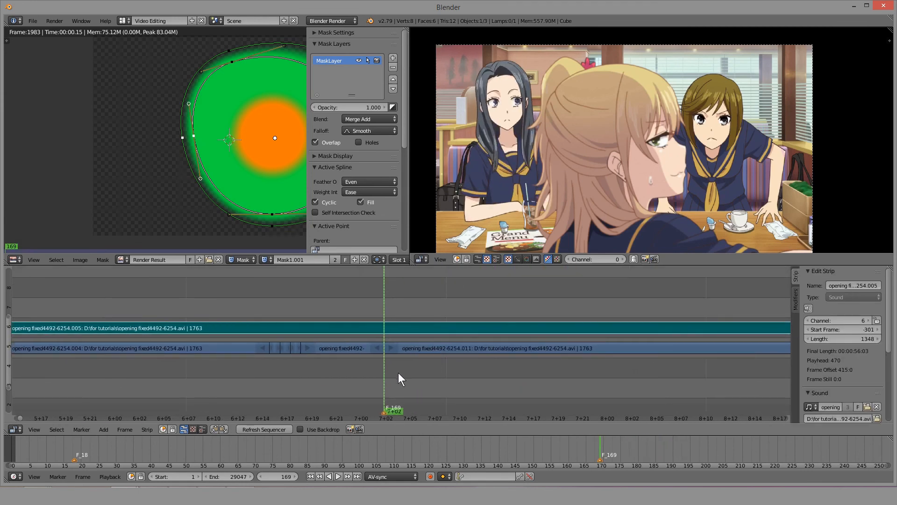
left_click_drag(398, 372, 345, 373)
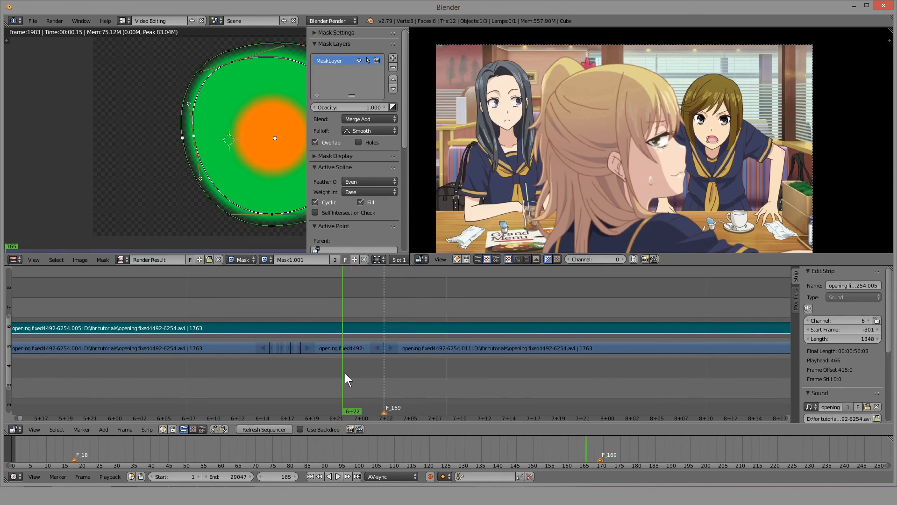
left_click_drag(426, 384, 468, 381)
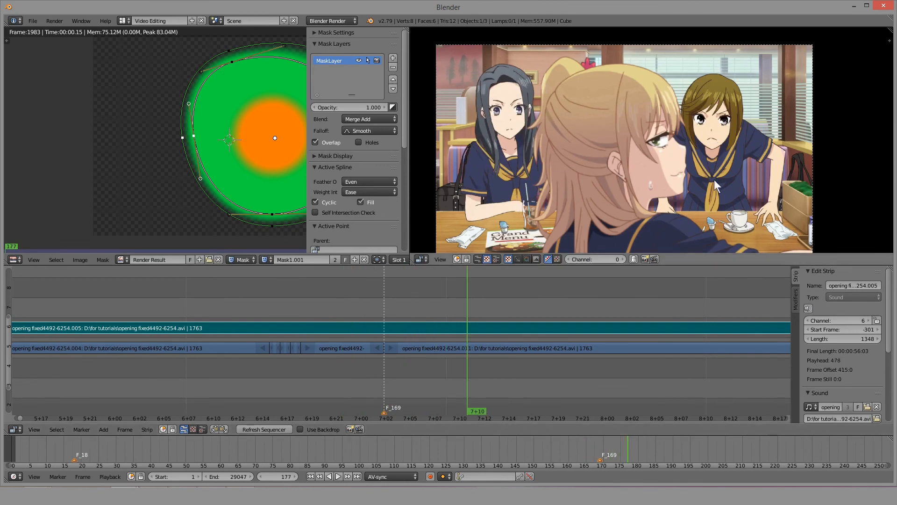
scroll(408, 358, "up", 2)
left_click_drag(408, 358, 306, 371)
middle_click_drag(354, 371, 462, 363)
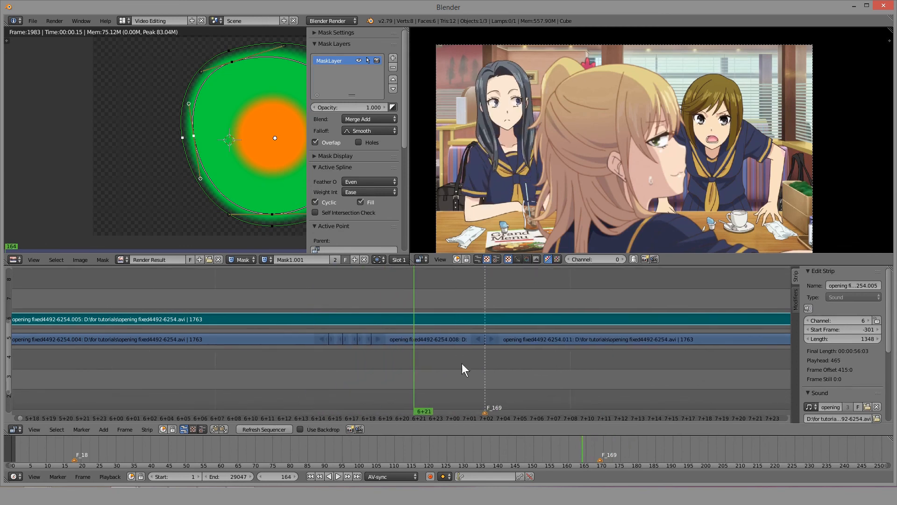
scroll(463, 363, "up", 1)
left_click_drag(479, 364, 491, 364)
scroll(695, 163, "up", 4)
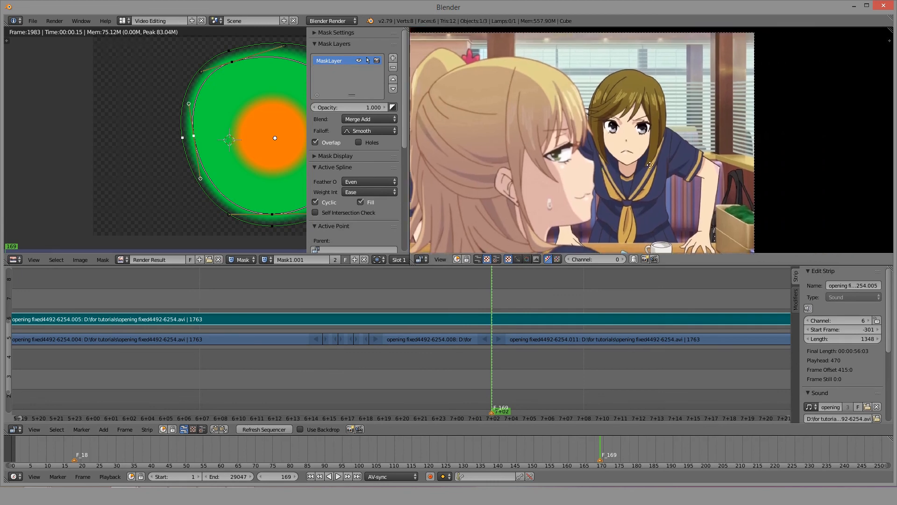
Examine the brown-haired girl's mouth up close in the preview, comparing frame 169 with frame 166.
scroll(610, 175, "up", 3)
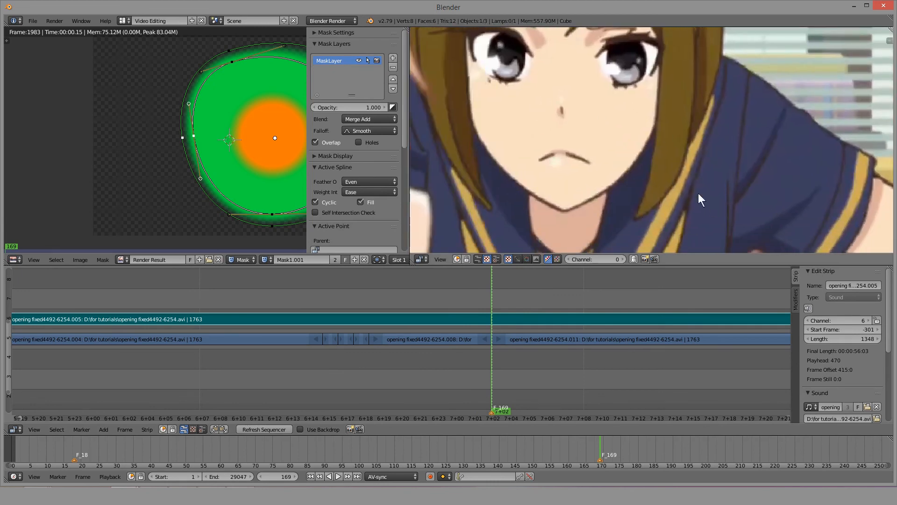
scroll(630, 183, "down", 1)
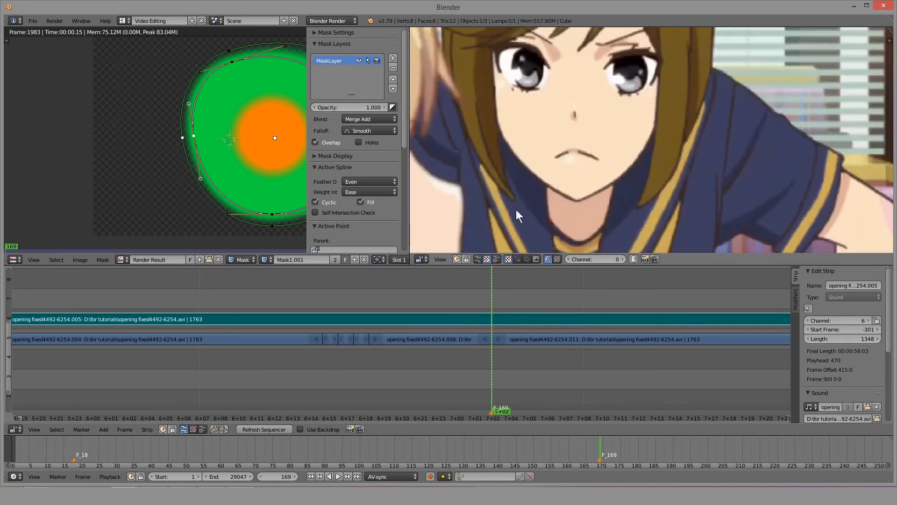
scroll(601, 170, "up", 2)
middle_click_drag(586, 184, 610, 174)
scroll(595, 180, "up", 4)
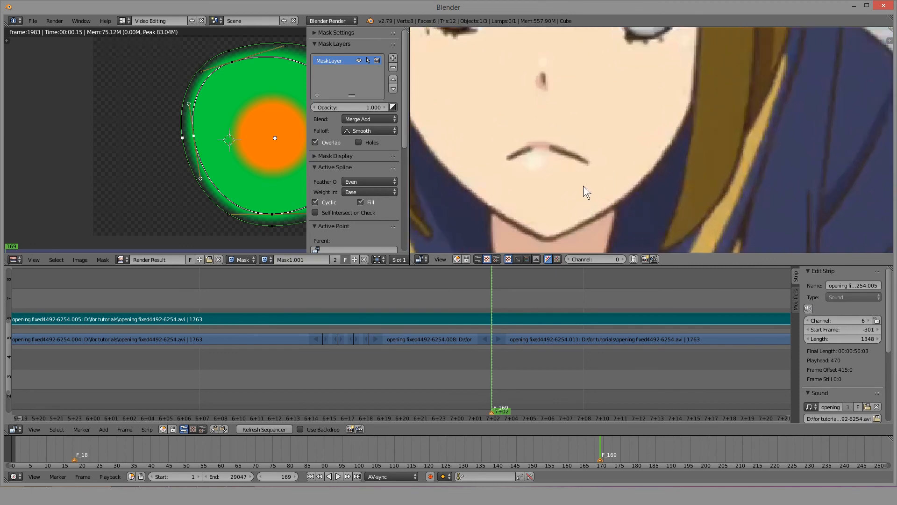
scroll(583, 185, "down", 4)
middle_click_drag(583, 144, 592, 164)
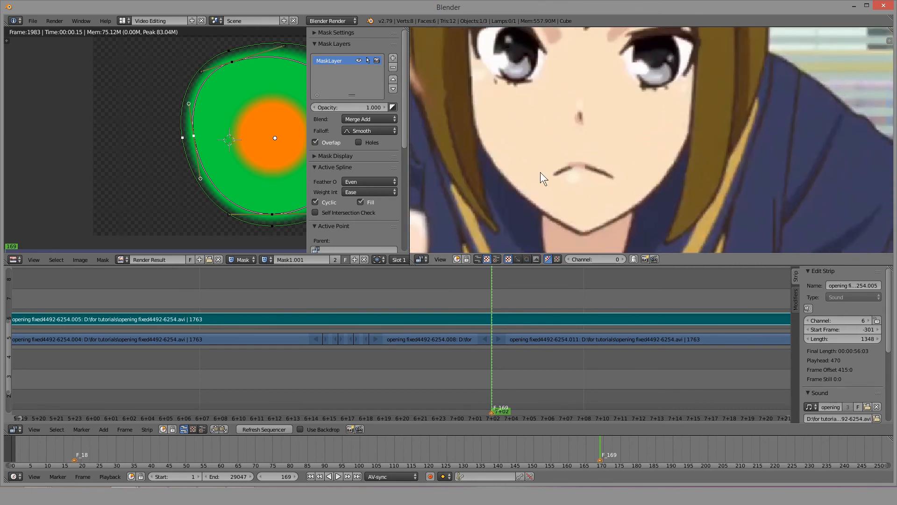
left_click_drag(440, 360, 492, 367)
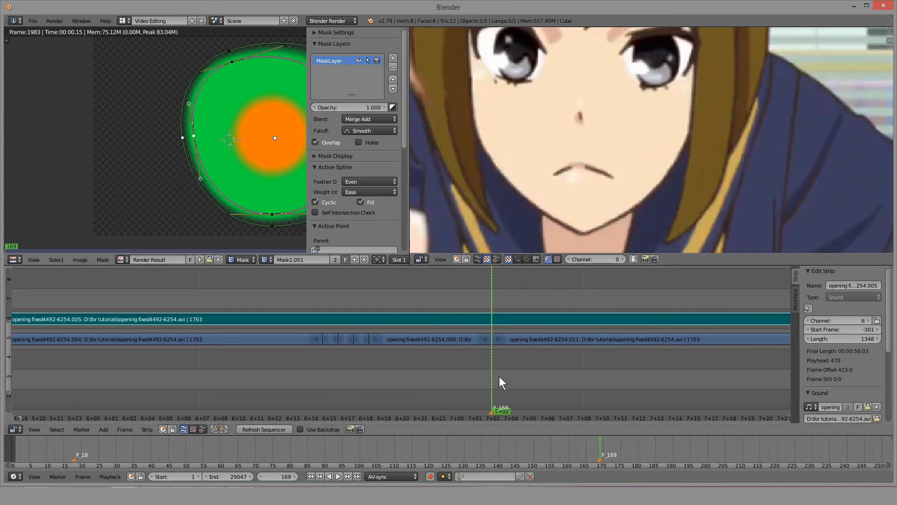
left_click_drag(499, 376, 453, 364)
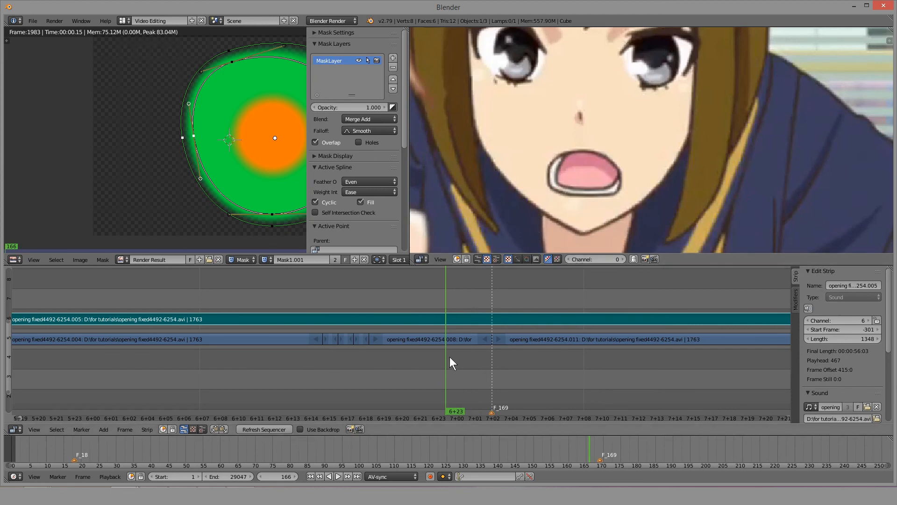
Play and scrub the frames from 161 to 175 to examine the timing of the brown-haired girl's mouth movement.
middle_click_drag(446, 331, 409, 352)
scroll(407, 353, "down", 3)
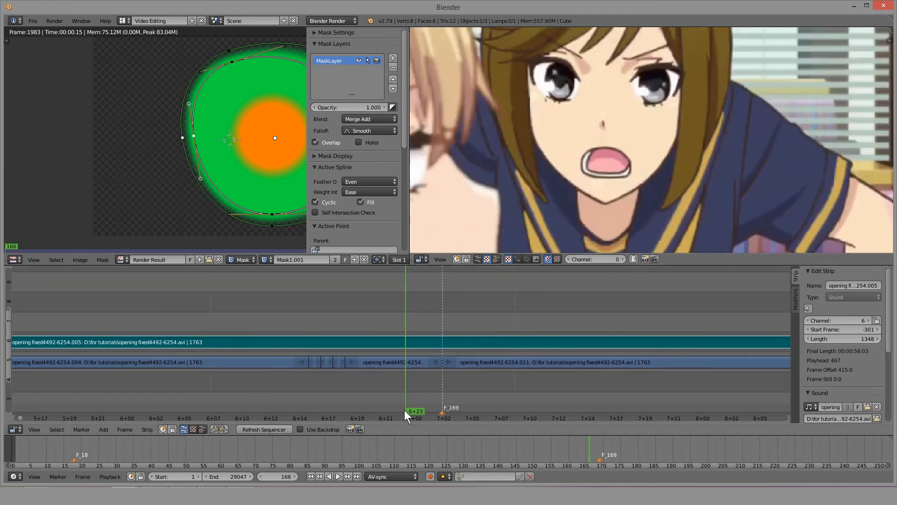
key("alt+a")
key("alt+a")
left_click(418, 378)
left_click_drag(478, 369, 515, 328)
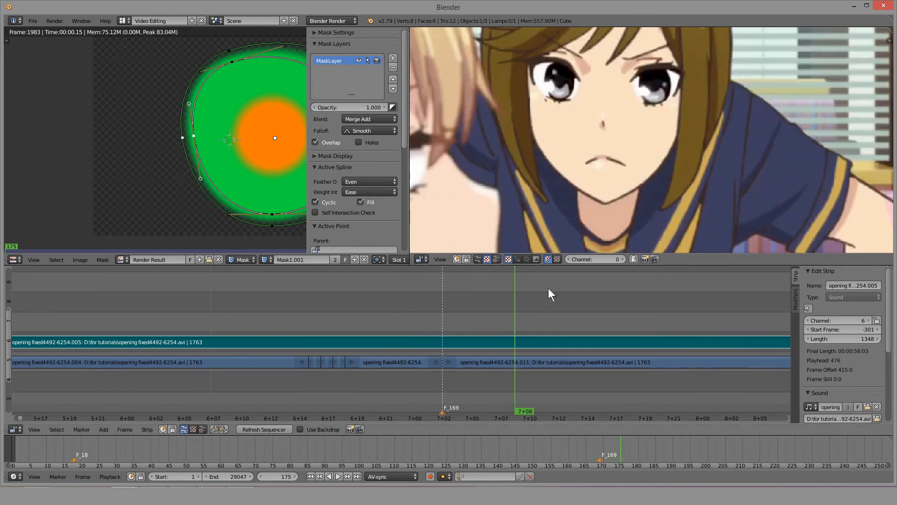
scroll(423, 381, "up", 5)
left_click(318, 385)
key("alt+a")
left_click_drag(317, 385, 311, 383)
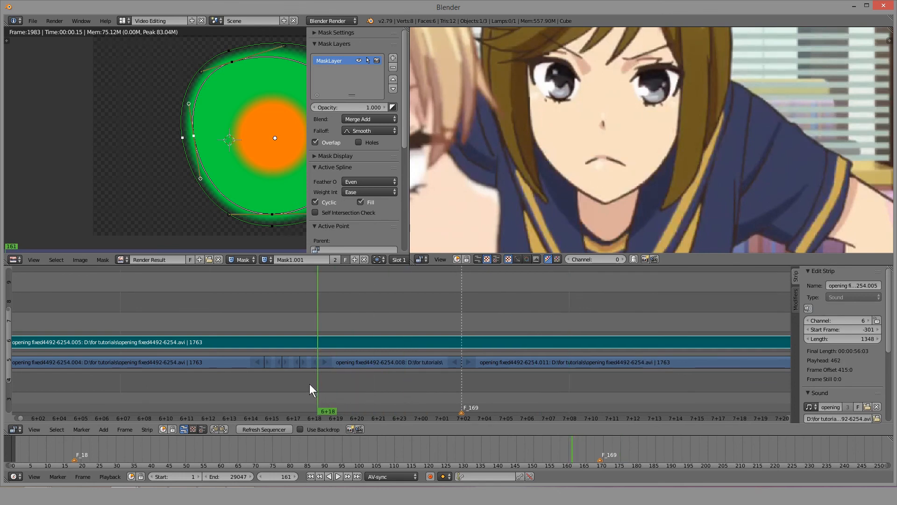
Add timeline markers at frames 158 and 160, and render frame 160.
middle_click_drag(319, 378, 445, 361)
scroll(443, 363, "up", 7)
left_click_drag(437, 368, 384, 368)
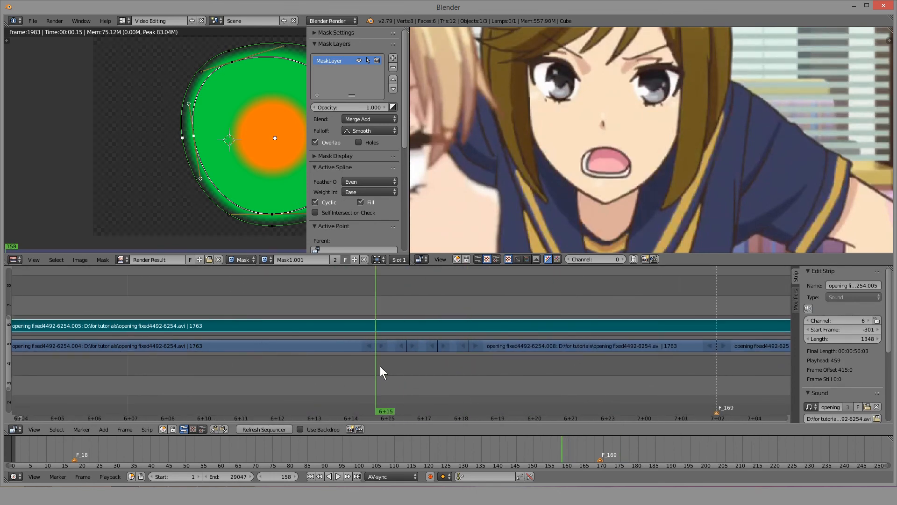
key("m")
left_click_drag(438, 367, 438, 367)
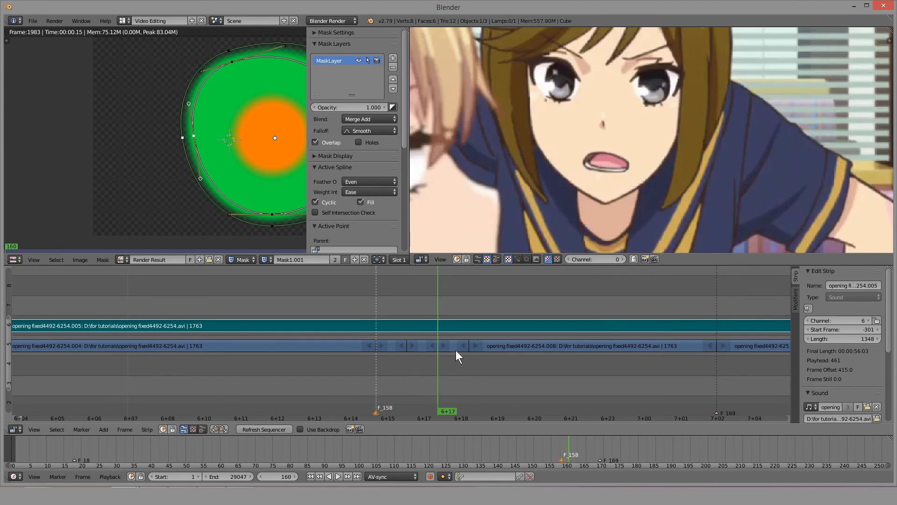
key("m")
middle_click_drag(464, 375, 430, 375)
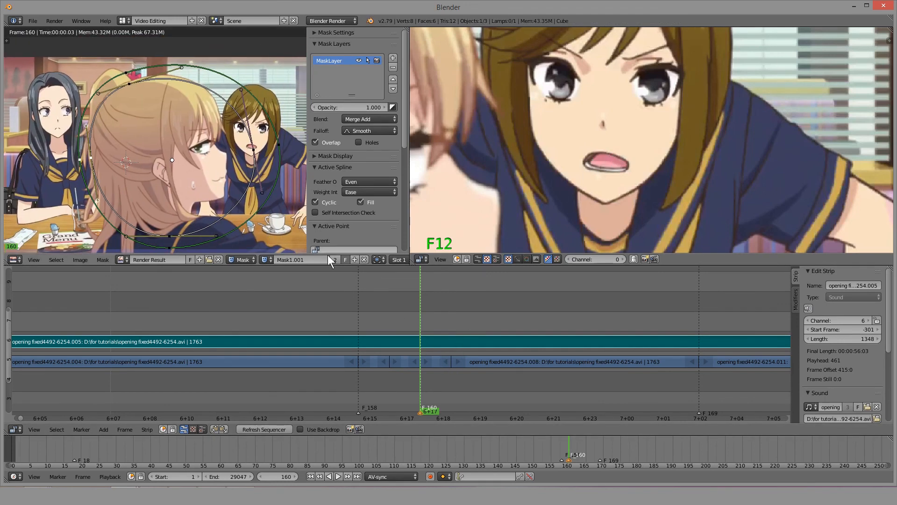
Create a new mask on the render result and place a circle spline over the brown-haired girl's face.
left_click(354, 259)
scroll(221, 161, "up", 4)
middle_click_drag(221, 161, 69, 123)
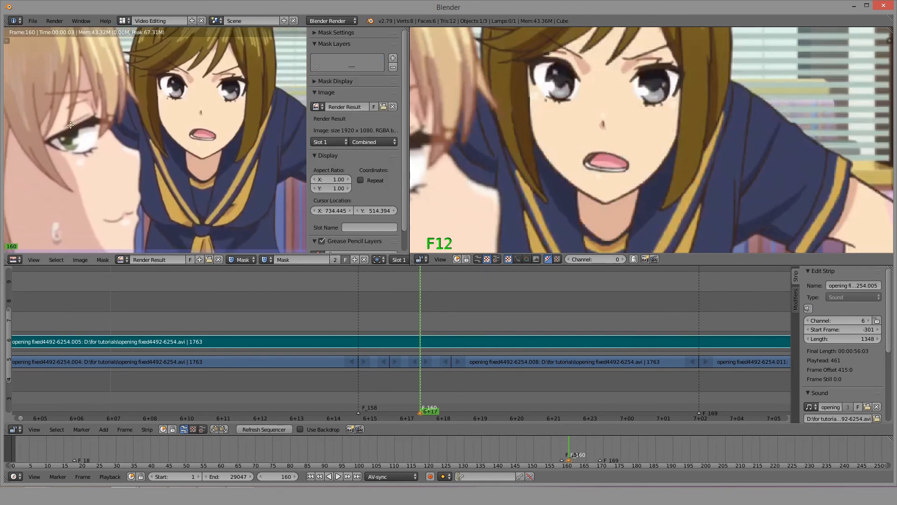
scroll(211, 135, "up", 4)
scroll(203, 134, "down", 4)
scroll(158, 137, "down", 8)
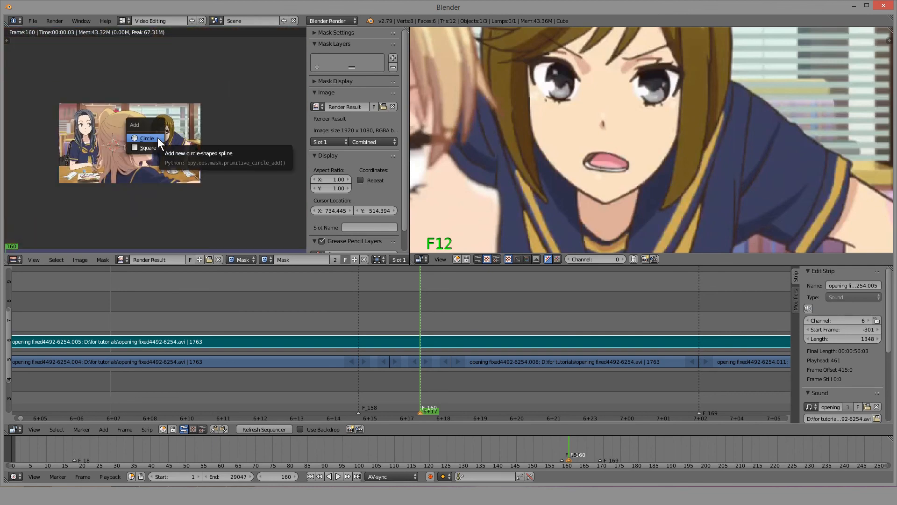
left_click(114, 145, "ctrl")
key("g")
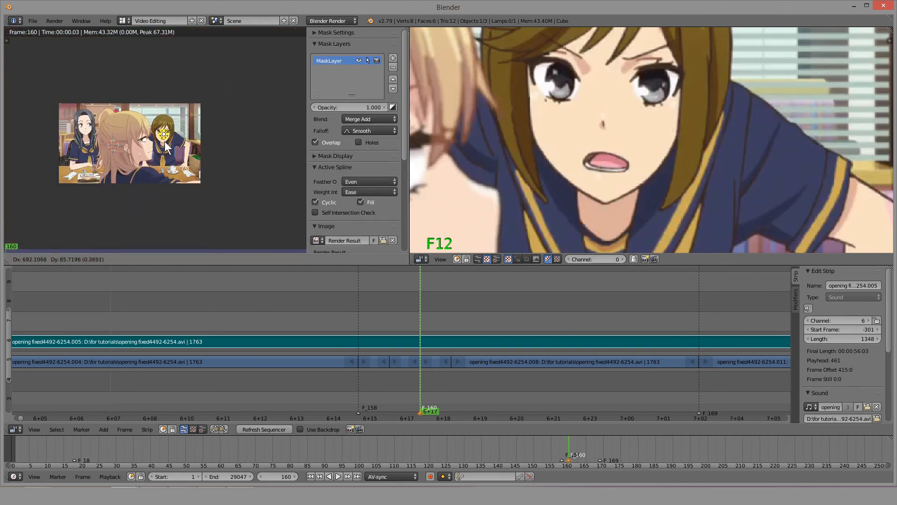
left_click(153, 152)
Scale and move the circle spline so that it surrounds the brown-haired girl's mouth.
scroll(181, 141, "up", 8)
scroll(212, 147, "up", 5)
key("s")
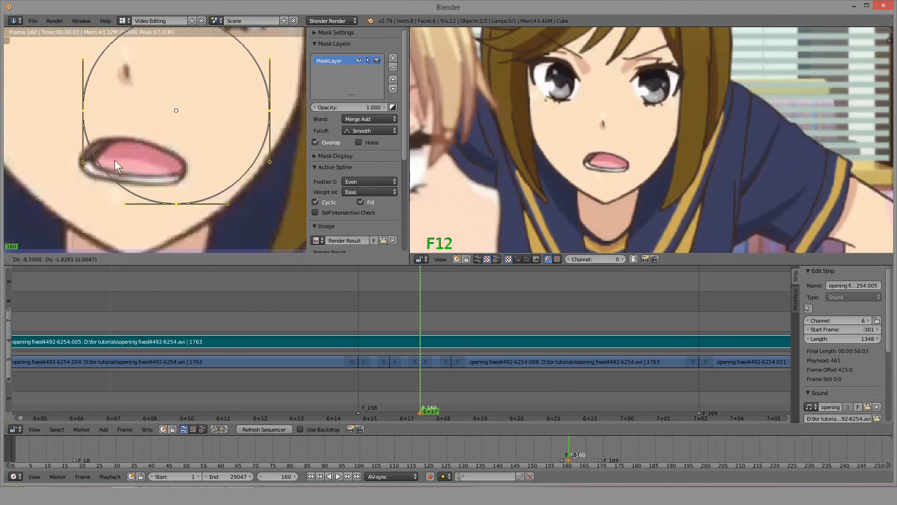
left_click(134, 131)
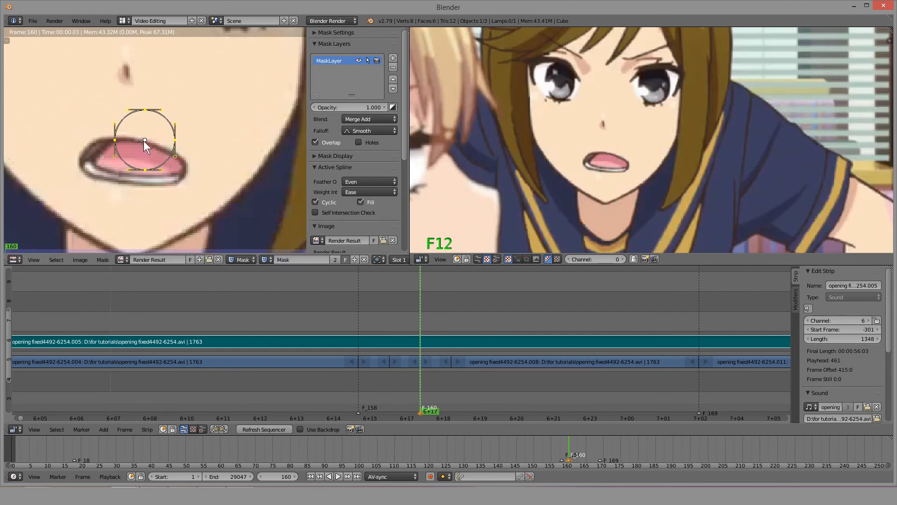
key("g")
left_click(130, 177)
key("s")
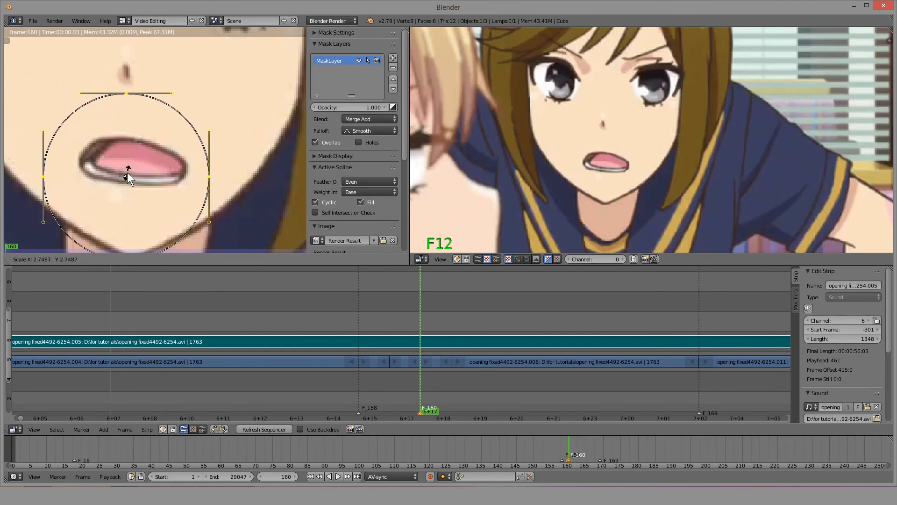
left_click(133, 109)
Reposition the spline's four control points to form a flattened oval that closely surrounds the mouth within the chin outline.
left_click_drag(132, 65, 129, 122)
left_click_drag(137, 233, 134, 215)
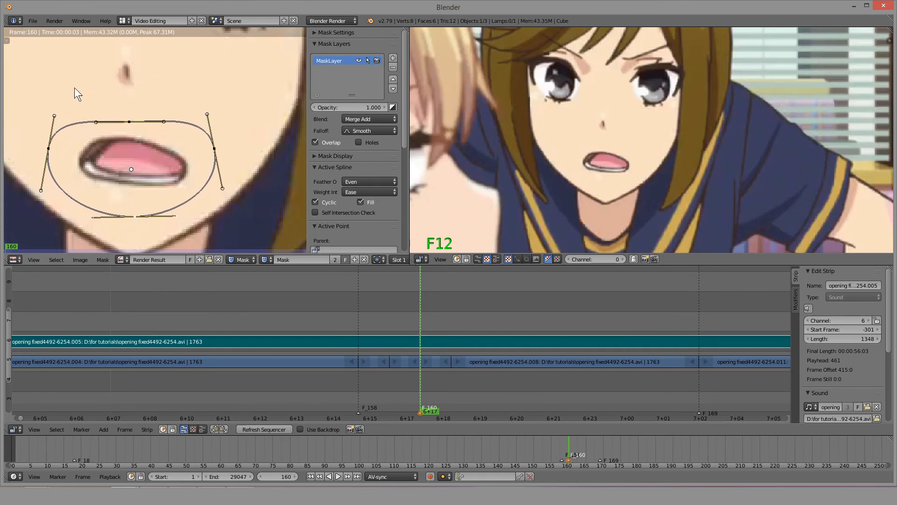
middle_click_drag(120, 105, 182, 109)
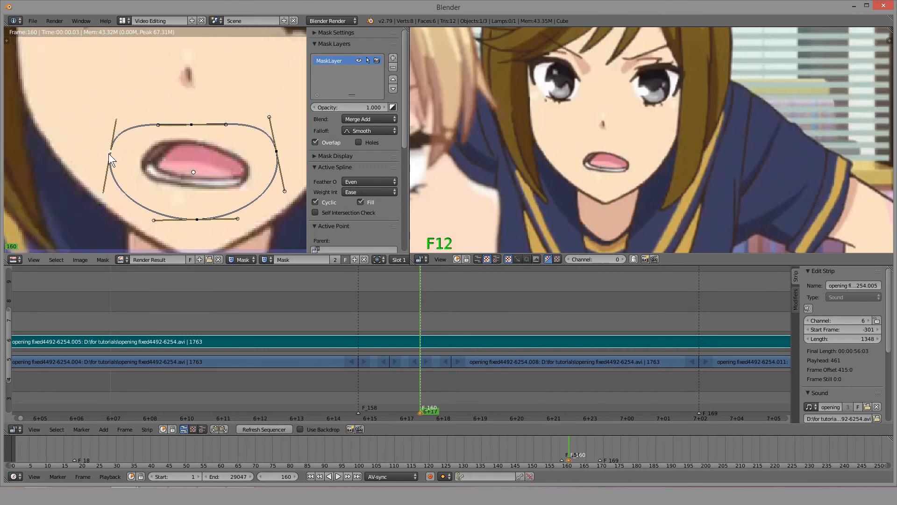
left_click_drag(109, 151, 119, 150)
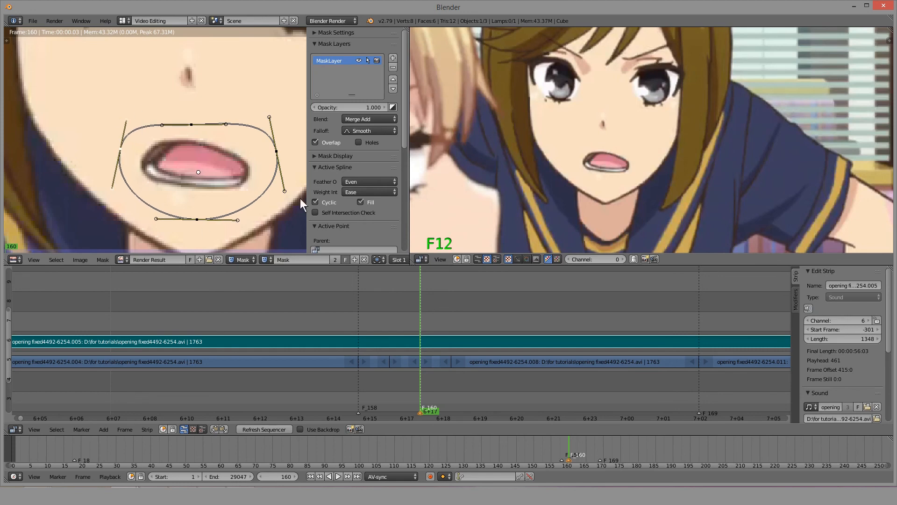
left_click_drag(277, 152, 271, 166)
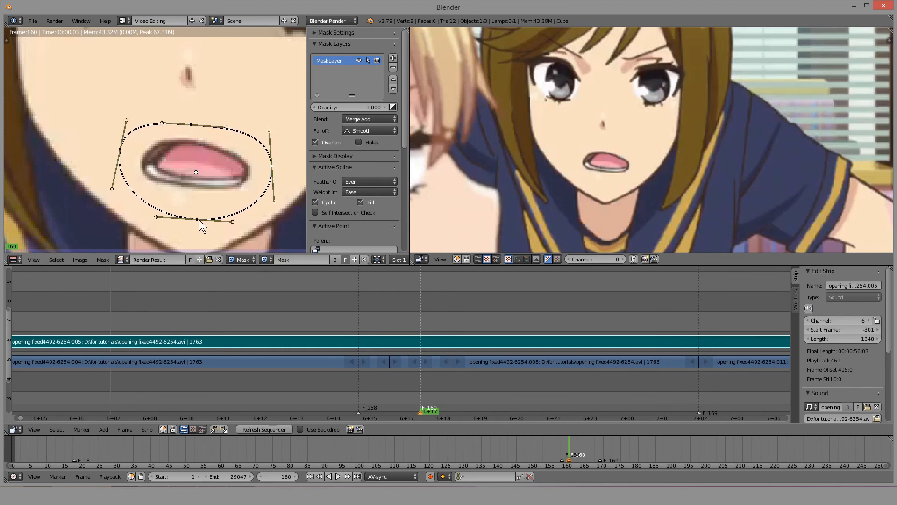
left_click_drag(197, 220, 204, 209)
middle_click_drag(284, 194, 260, 186)
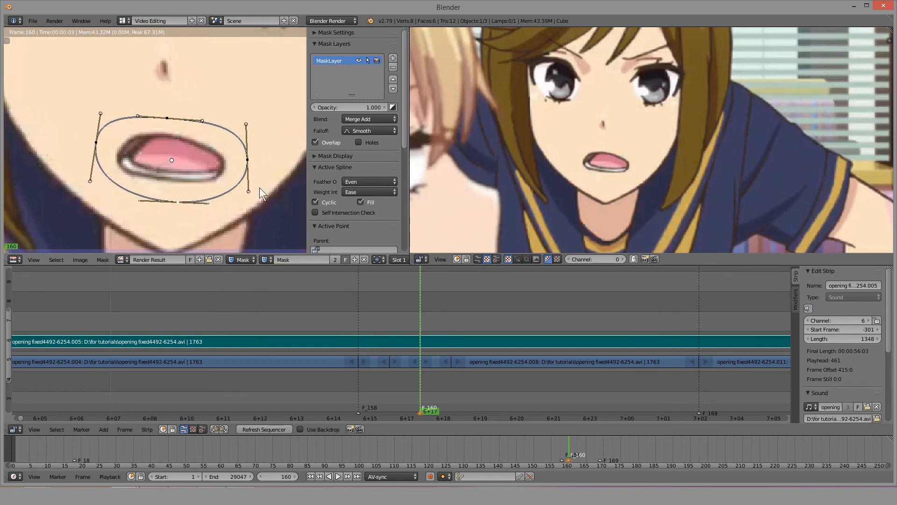
scroll(215, 164, "down", 2)
scroll(180, 165, "up", 3)
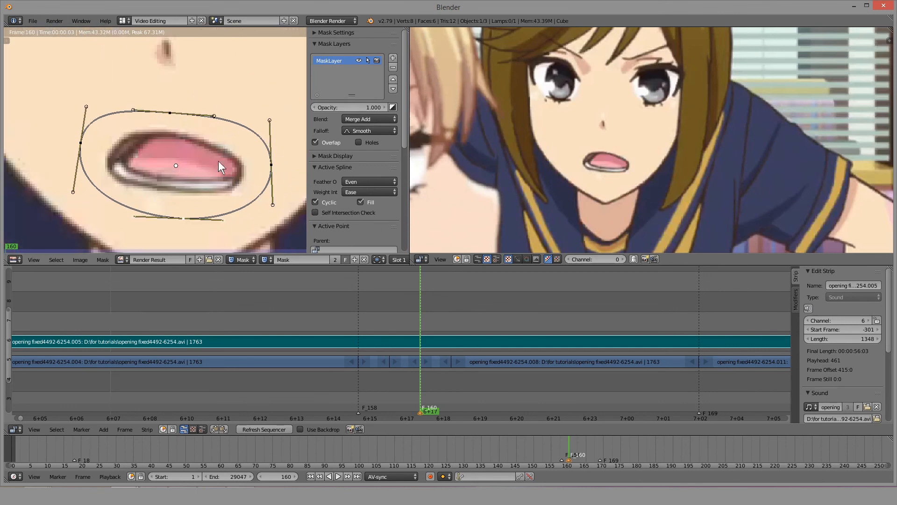
middle_click_drag(227, 157, 214, 157)
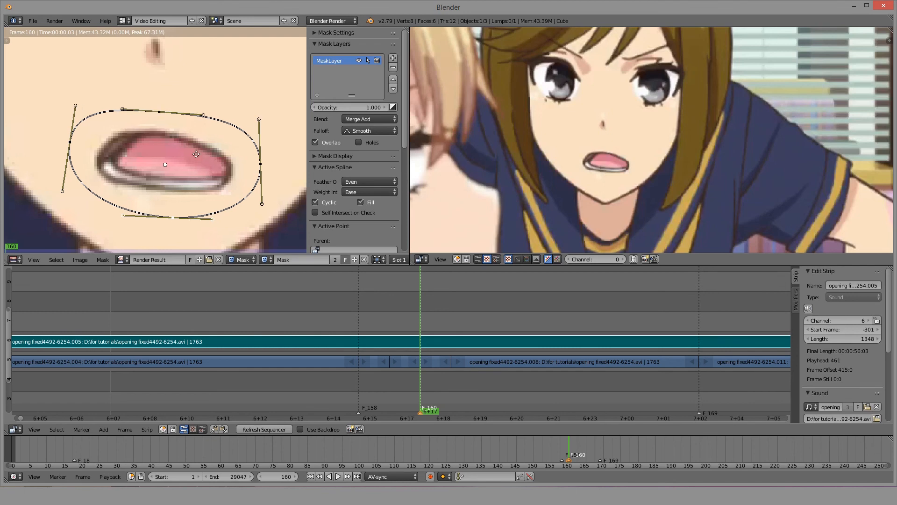
Duplicate the single-frame movie strip at frame 160 and place the copy on channel 7 at the same frame.
right_click(439, 363)
middle_click_drag(440, 363, 405, 359)
key("shift+d")
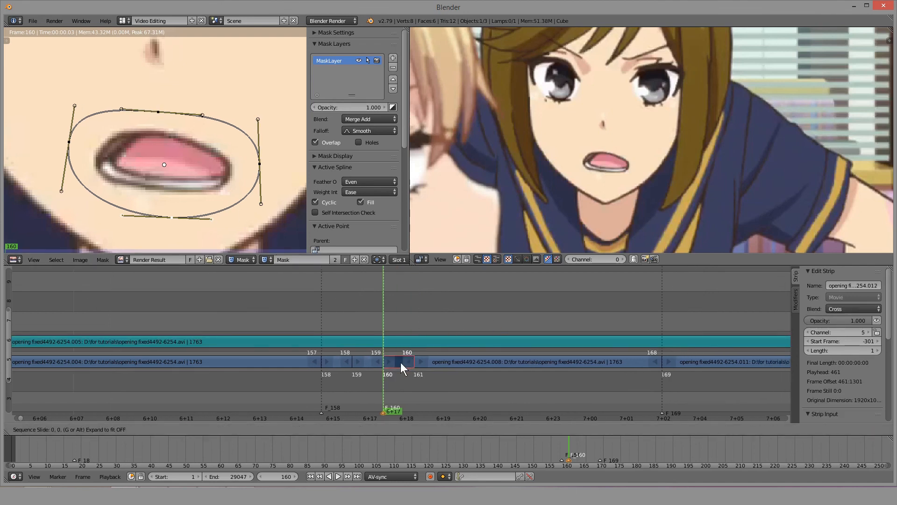
key("g")
key("y")
left_click(394, 330)
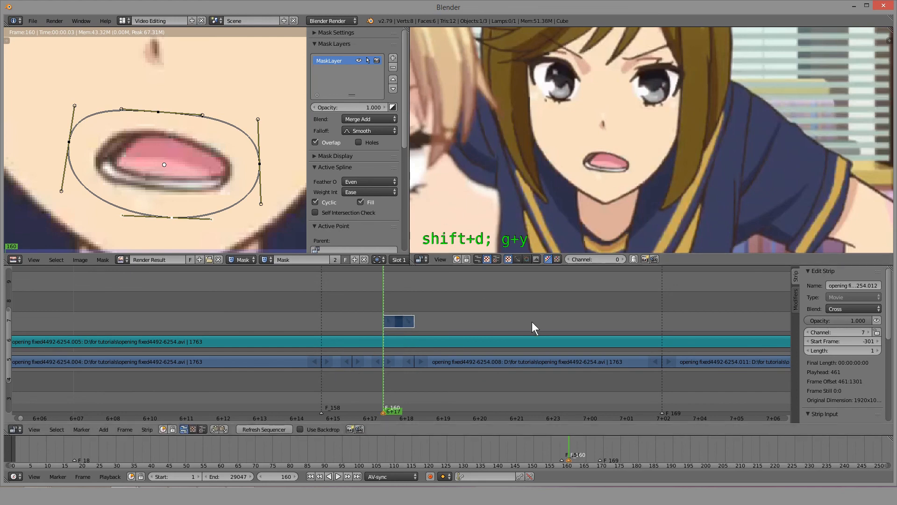
Rename the mouth mask as mouth1semi.
left_click(312, 259)
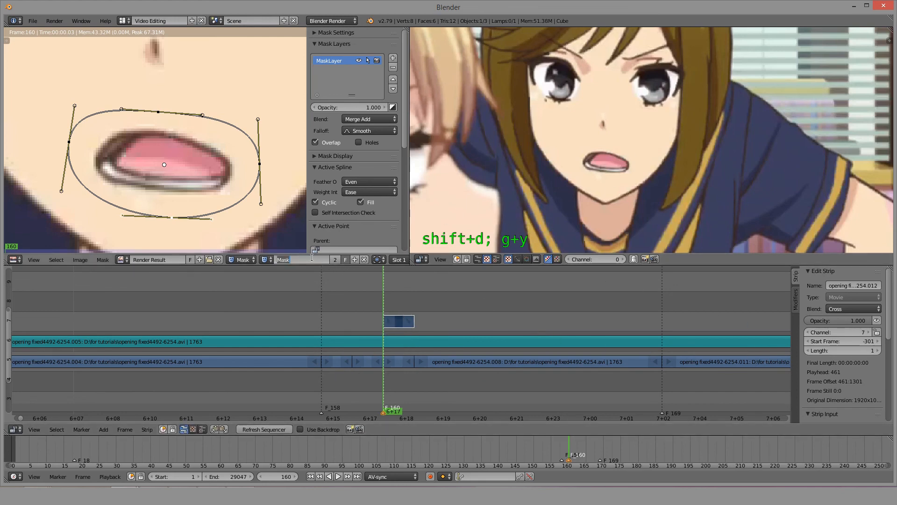
type("mouth1semi")
key("Return")
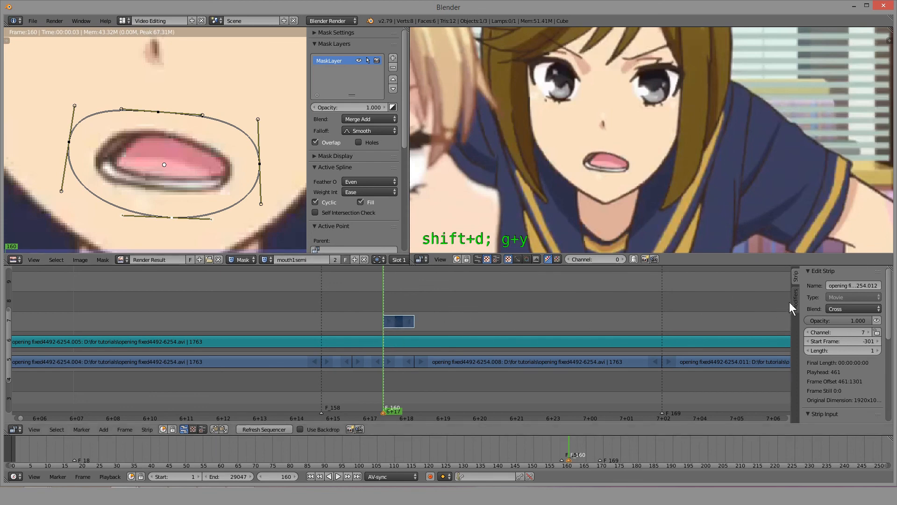
left_click(830, 307)
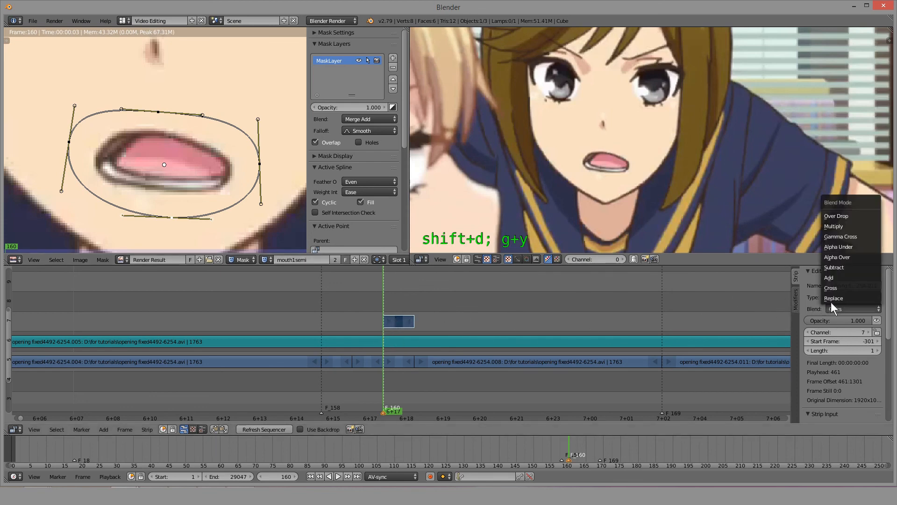
left_click(850, 216)
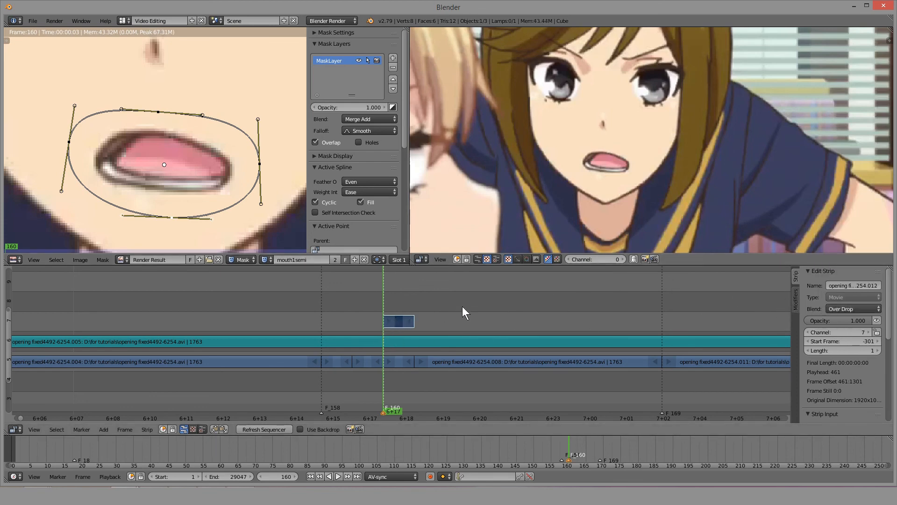
left_click(855, 308)
left_click(851, 288)
Add a Mask modifier to the duplicated frame 160 strip, using the mask data-block mouth1semi as its input.
left_click(796, 299)
left_click(847, 297)
left_click(837, 346)
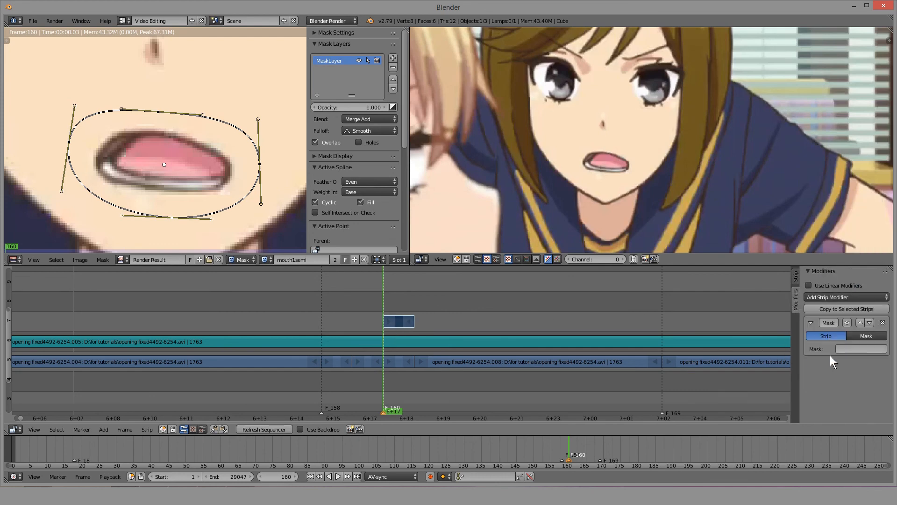
left_click(871, 334)
left_click(863, 348)
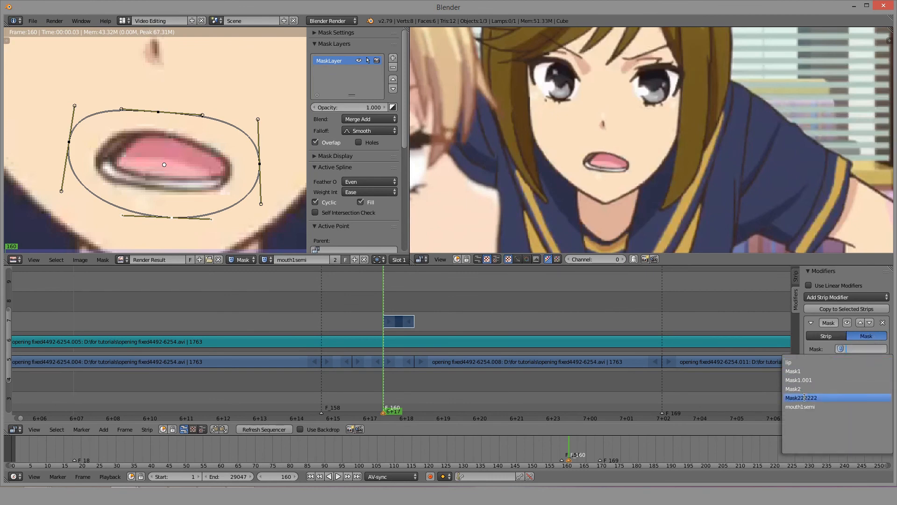
left_click(816, 407)
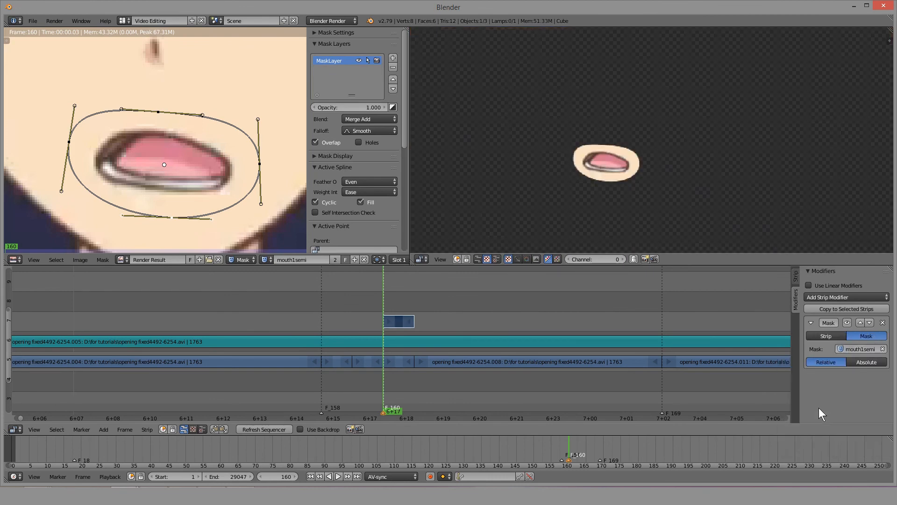
Move the playhead to frame 158 and render that frame.
scroll(653, 149, "down", 3)
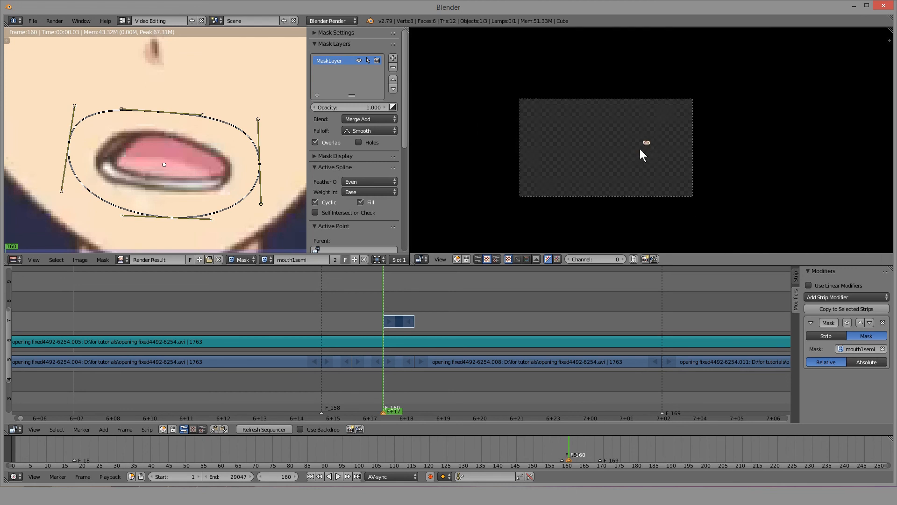
scroll(640, 149, "up", 2)
scroll(626, 155, "up", 2)
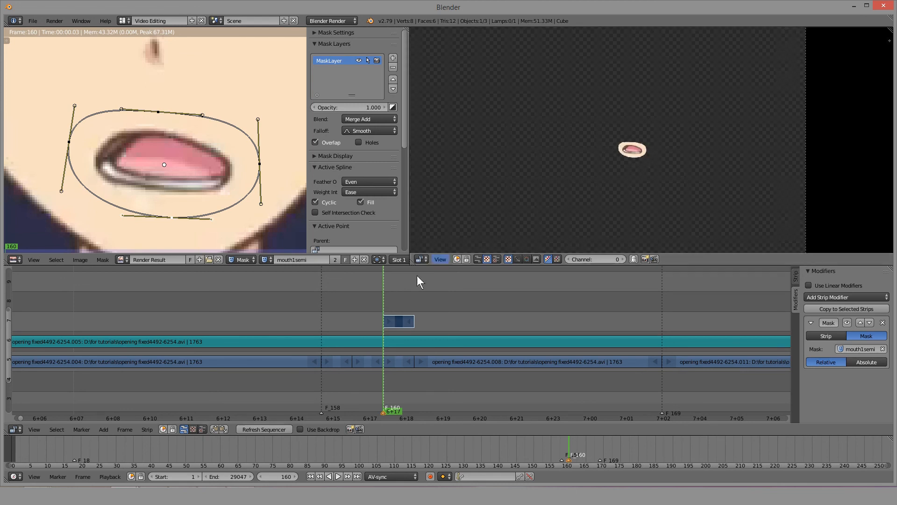
left_click(326, 327)
key("F12")
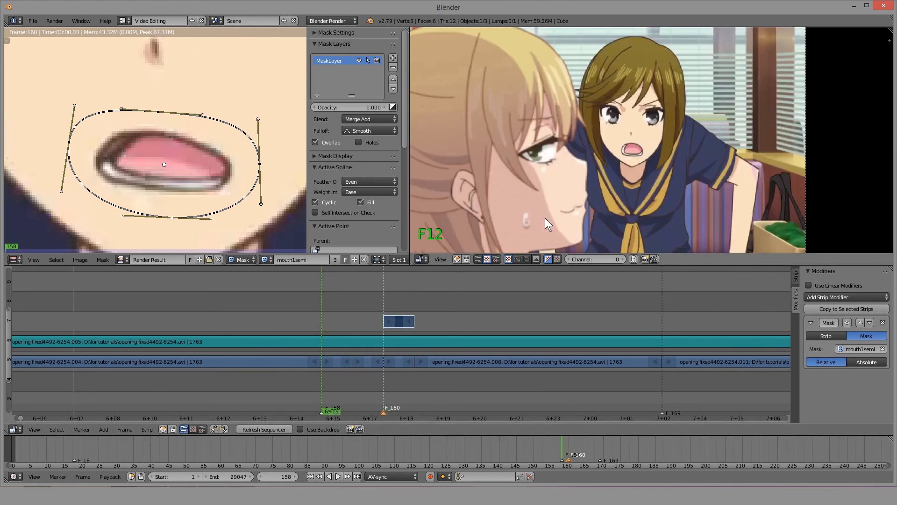
Copy the oval spline into a new mask, adjusting its upper and lower control points to surround the open mouth at frame 158.
scroll(258, 206, "down", 1)
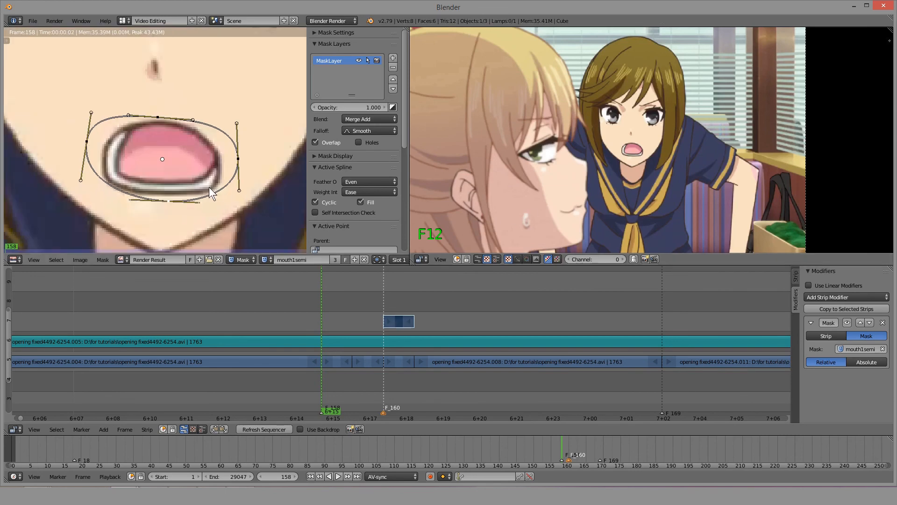
left_click_drag(159, 117, 153, 111)
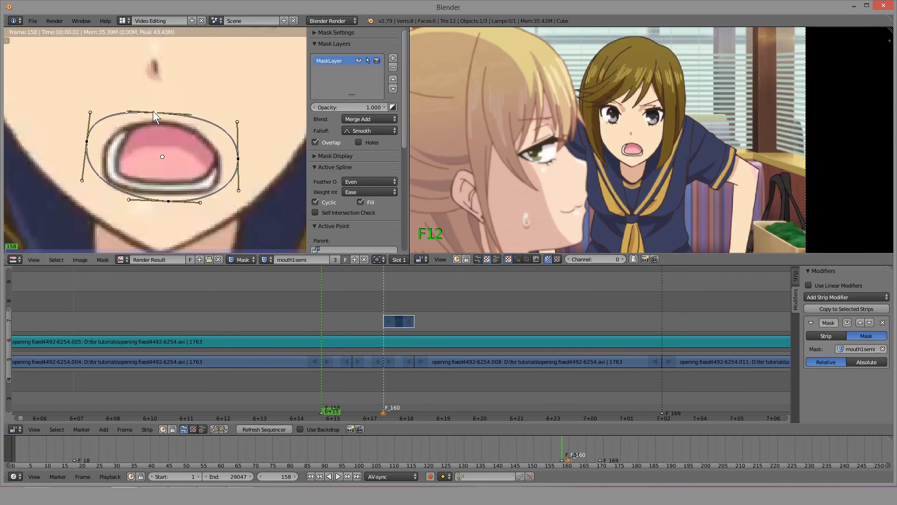
key("a")
left_click(354, 260)
key("ctrl+v")
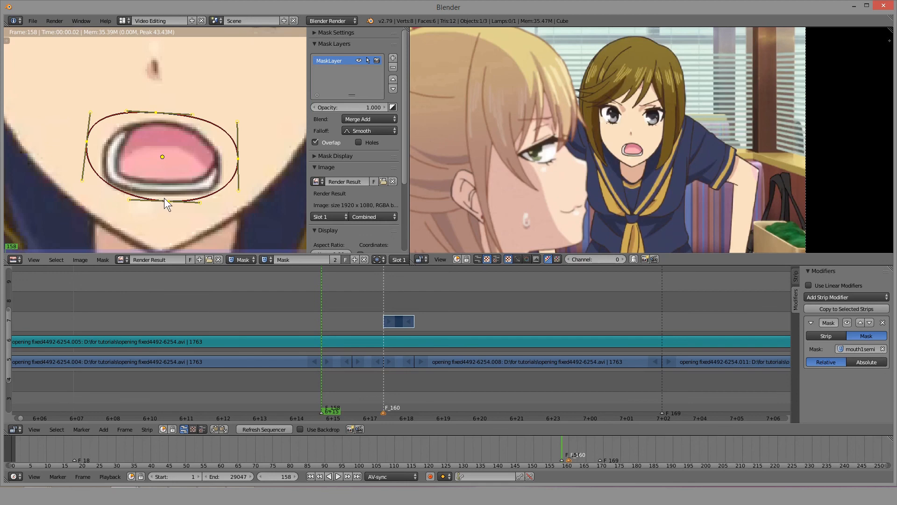
left_click_drag(164, 198, 154, 206)
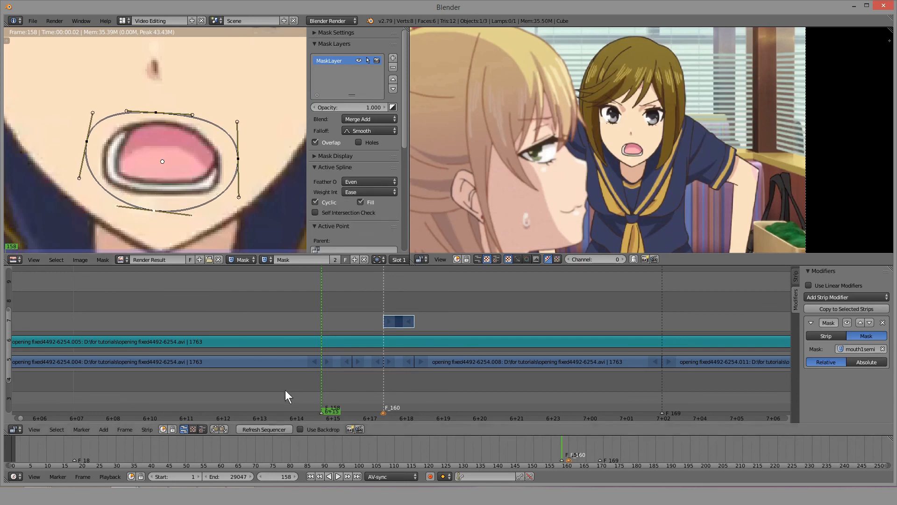
Duplicate the single-frame movie strip at frame 158 and place the copy directly above it on channel 7.
left_click(279, 427)
key("shift+d")
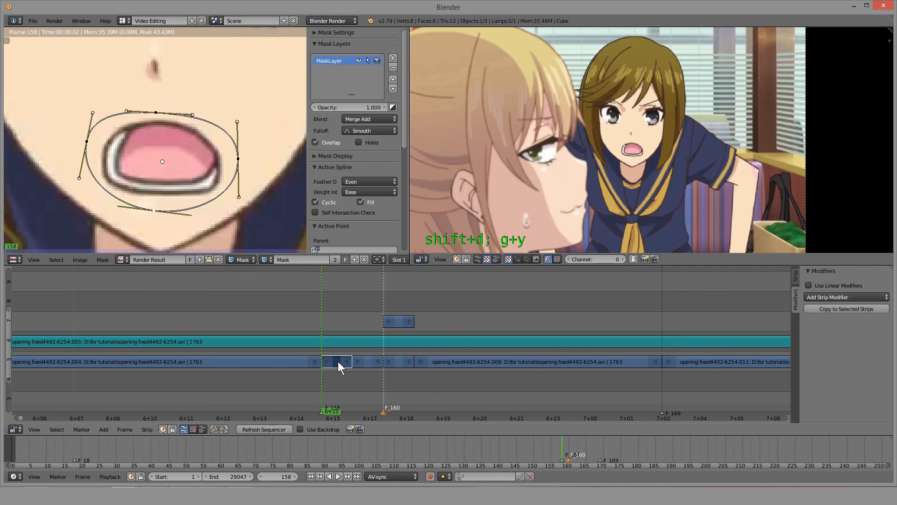
key("g")
key("y")
left_click(332, 325)
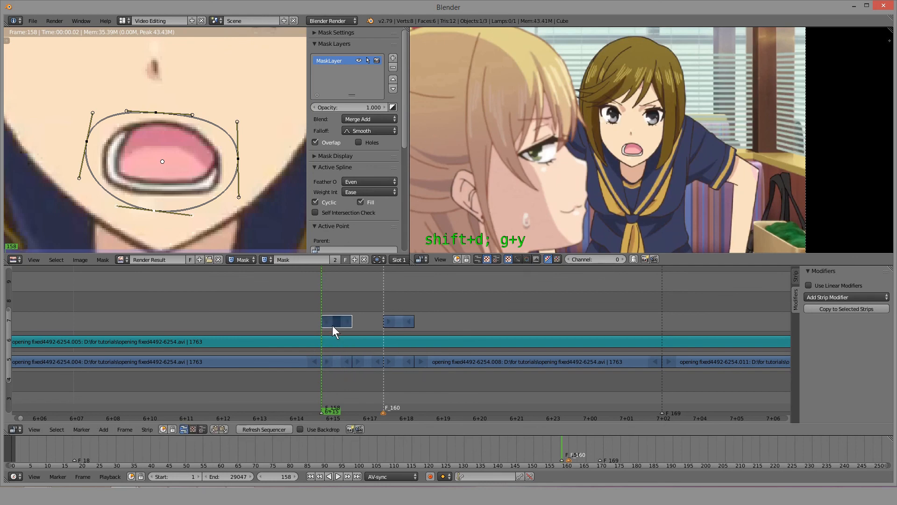
Add a Mask modifier using the new mask to the duplicated frame 158 strip, and rename that mask Maskopen.
left_click(844, 299)
left_click(834, 355)
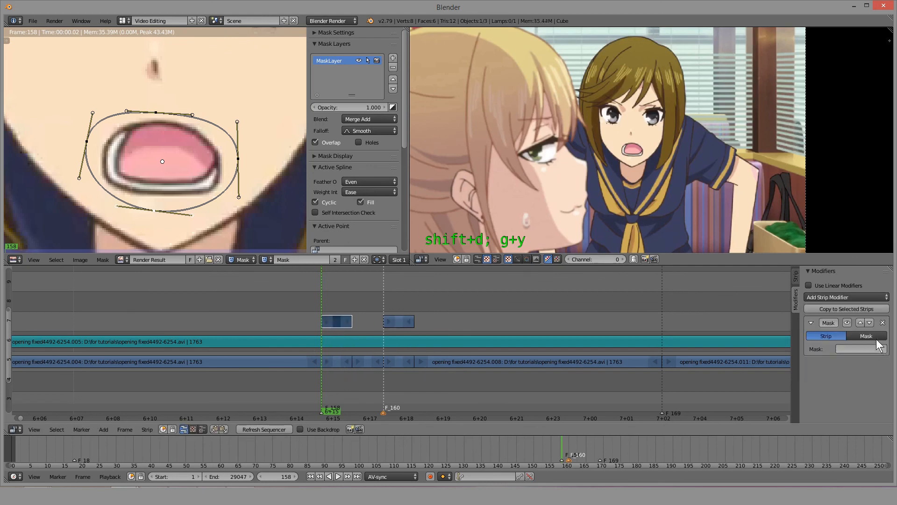
left_click(875, 336)
left_click(872, 349)
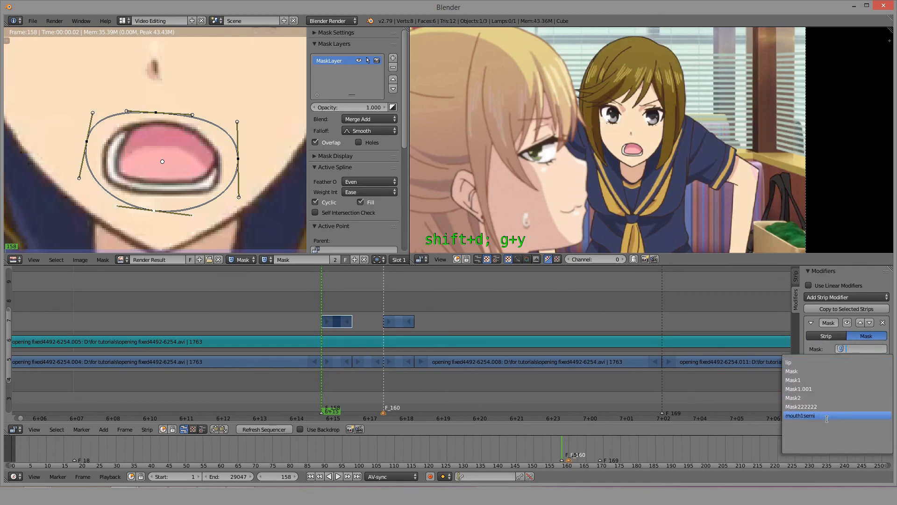
left_click(809, 371)
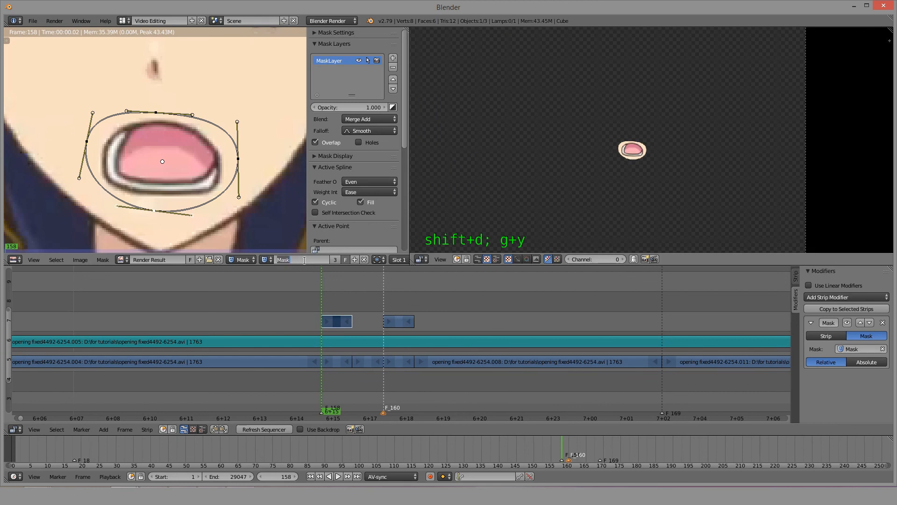
type("open")
key("Return")
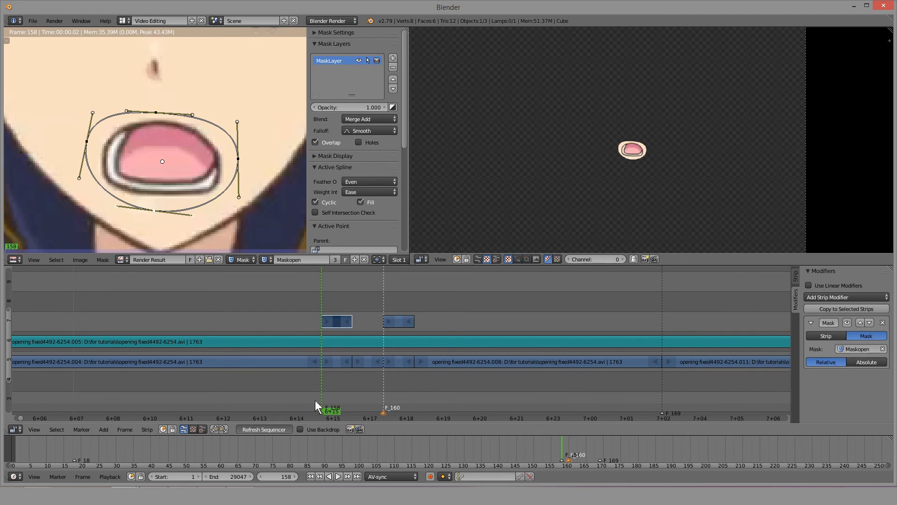
Move both masked mouth strips along channel 7 past the frame 169 marker, with the semi-open mouth ahead of the open one.
scroll(414, 344, "down", 8)
middle_click_drag(455, 322, 320, 317)
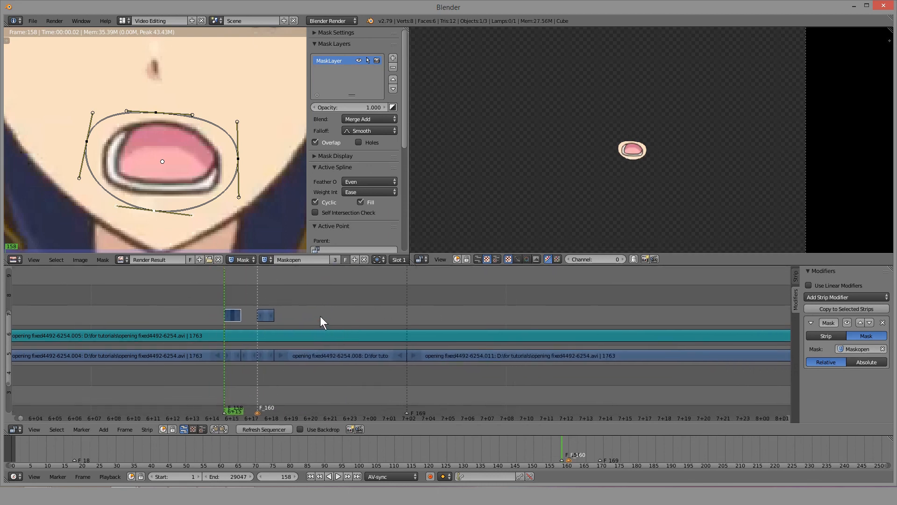
right_click(268, 316)
key("g")
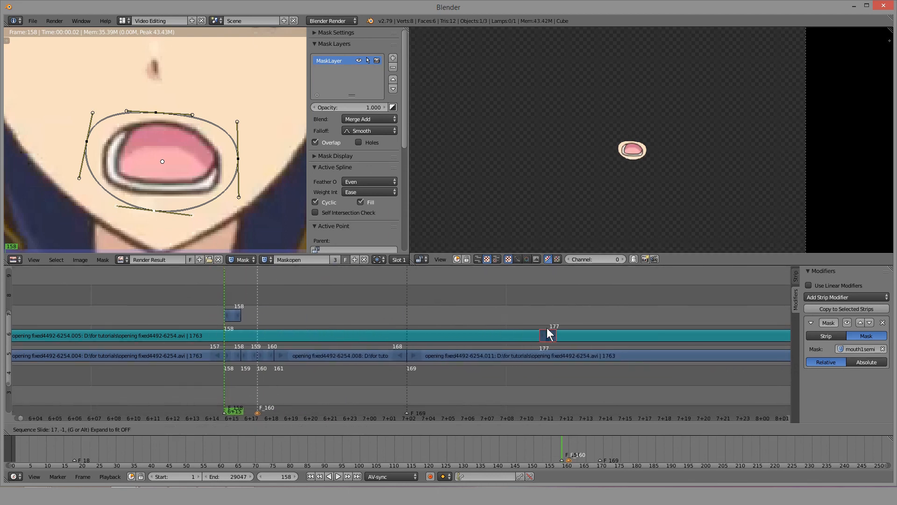
left_click(531, 317)
right_click(234, 311)
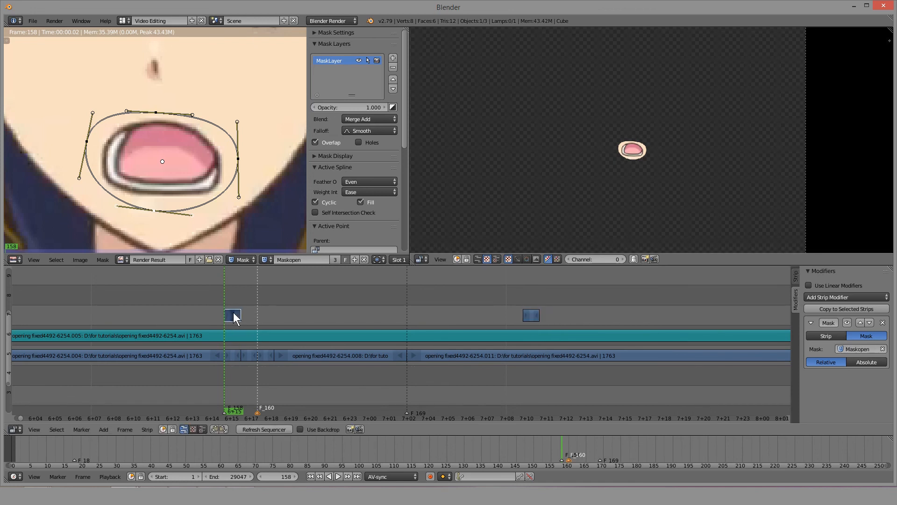
key("g")
left_click(605, 314)
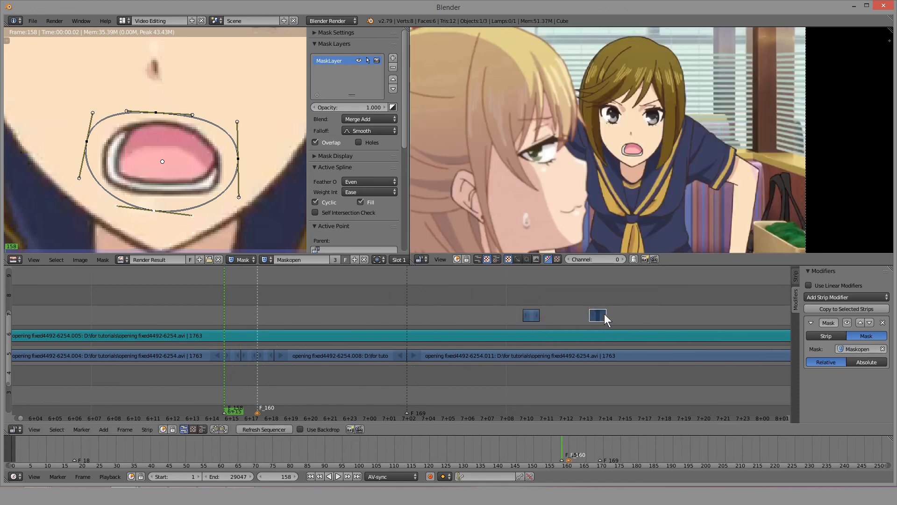
Scrub to the closed-mouth section at frame 172 and enable waveform drawing on the sound strip.
left_click_drag(409, 309, 450, 314)
middle_click_drag(451, 313, 298, 325)
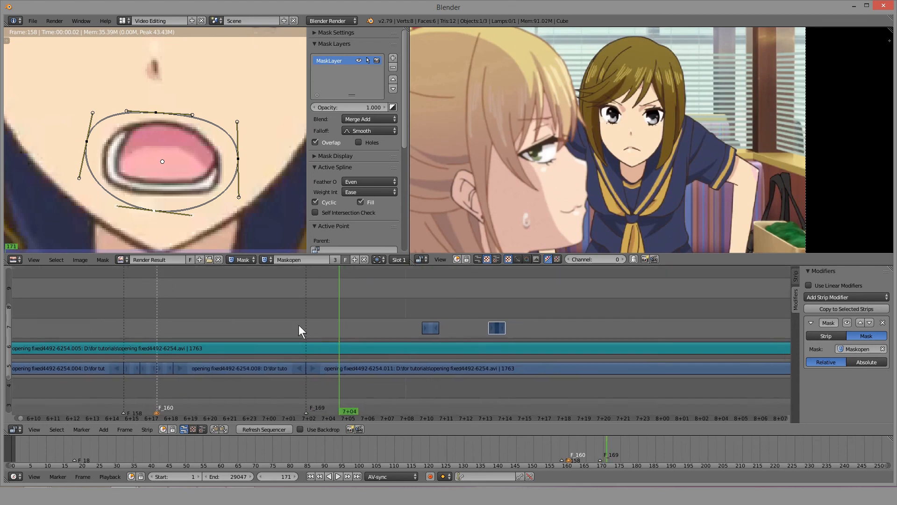
right_click(346, 349)
left_click(352, 327)
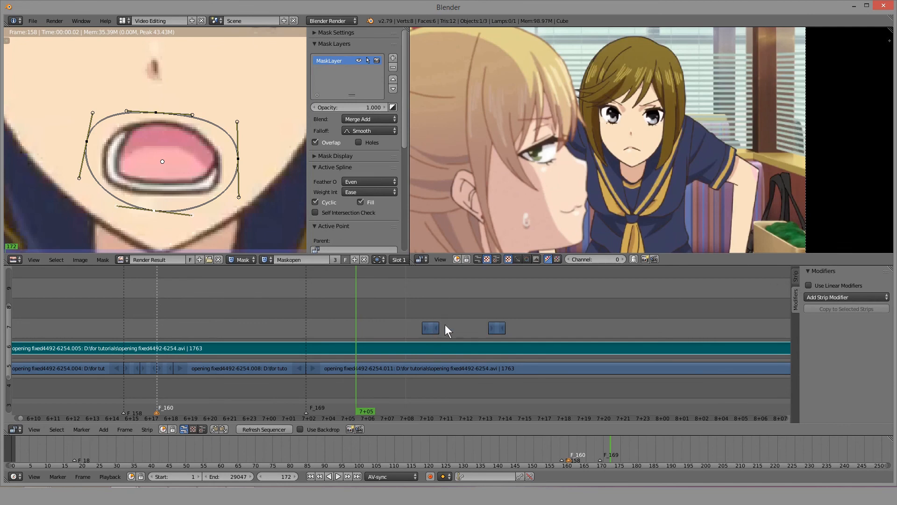
left_click(795, 279)
scroll(856, 378, "down", 5)
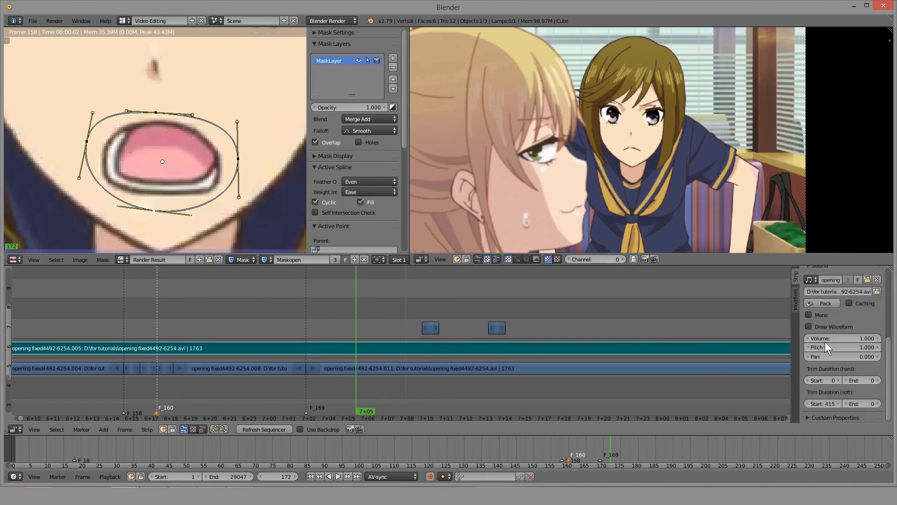
left_click(824, 328)
Move the open-mouth strip further along channel 7 and align the semi-open mouth strip with frame 180, where the waveform swells.
middle_click_drag(423, 362, 397, 339)
scroll(451, 351, "up", 4)
scroll(400, 338, "up", 7)
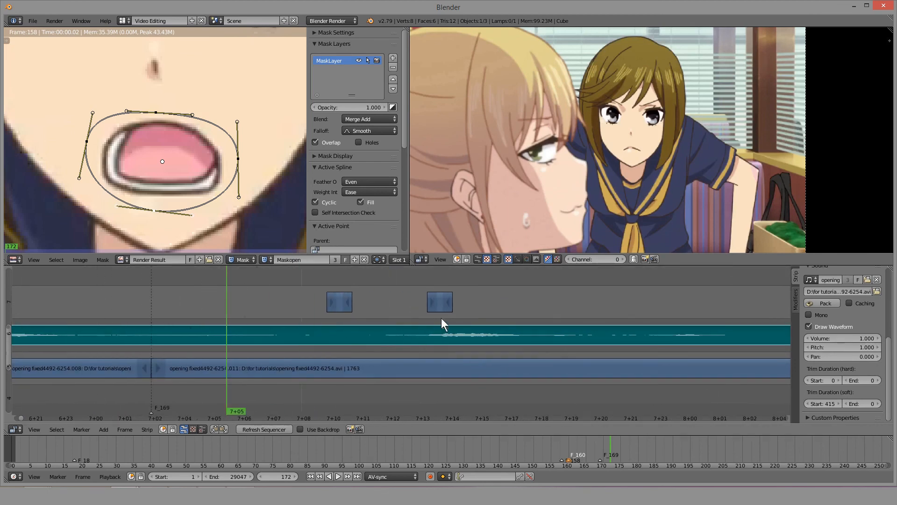
left_click_drag(439, 312, 472, 310)
right_click_drag(432, 307, 553, 305)
left_click(551, 305)
left_click(427, 307)
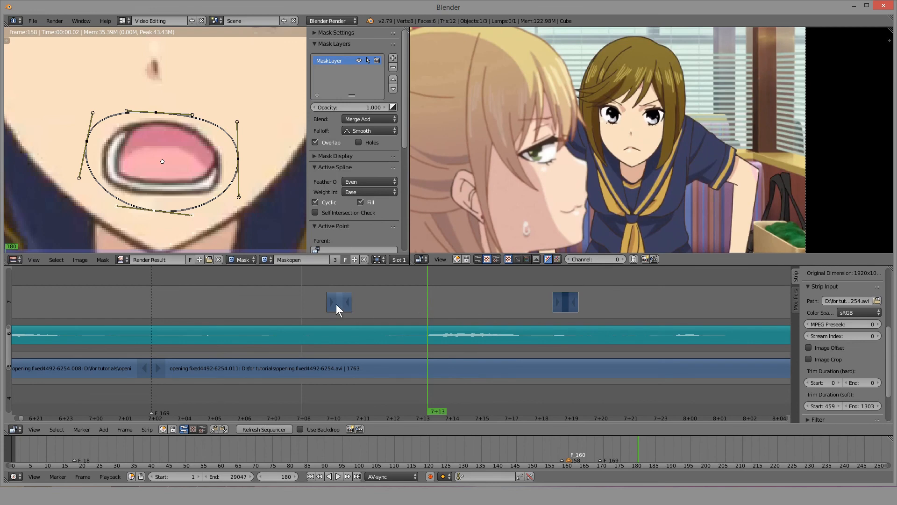
right_click_drag(335, 303, 440, 311)
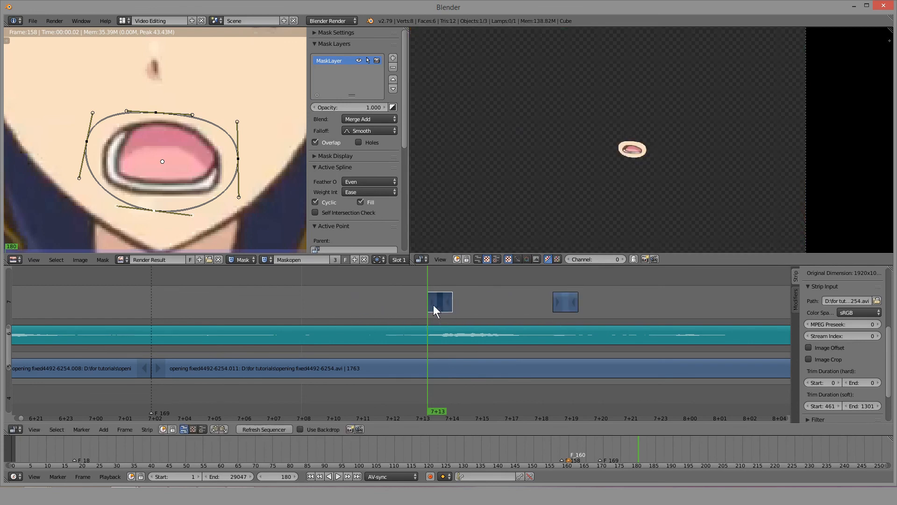
Scrub back to frame 167 and duplicate the semi-open mouth strip, placing the copy directly after the original on channel 7.
left_click_drag(433, 305, 111, 310)
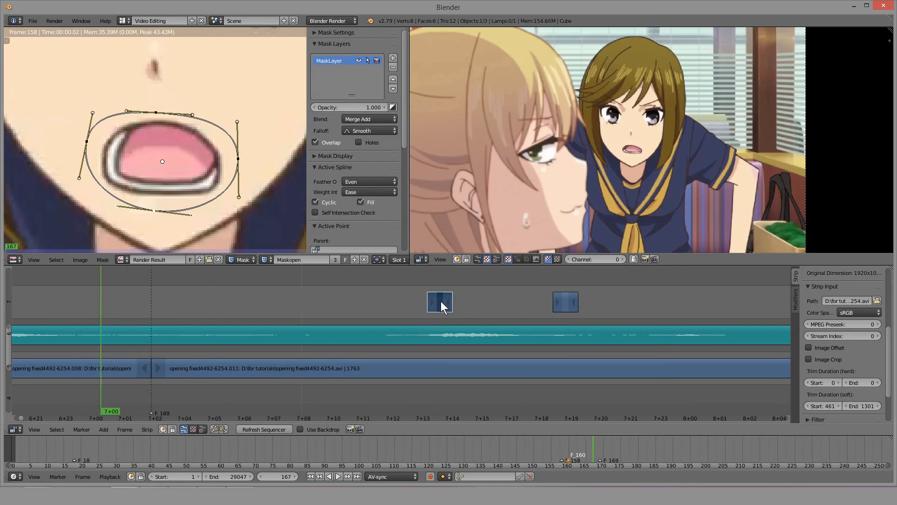
key("shift+d")
left_click(465, 302)
middle_click_drag(484, 309, 458, 324)
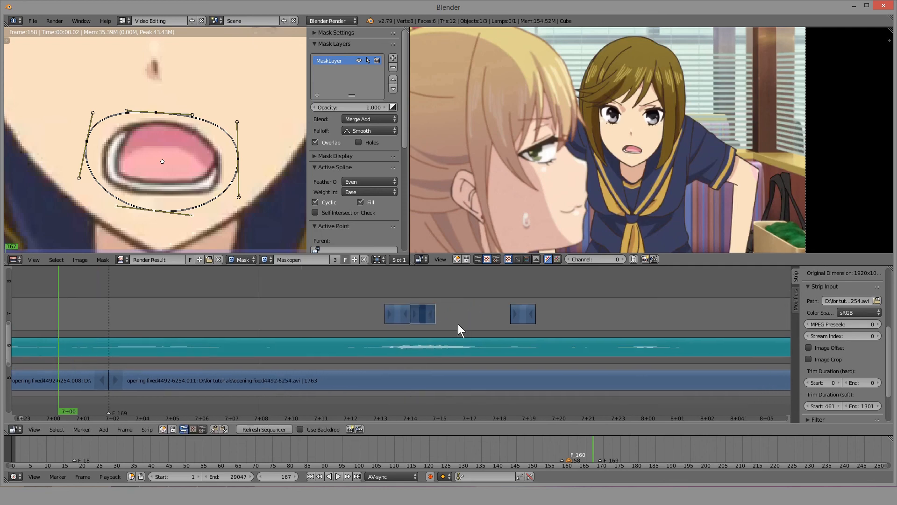
Set the blend mode of both semi-open mouth strips at frame 180 to Over Drop.
scroll(406, 306, "up", 2)
left_click(383, 289)
right_click(394, 314)
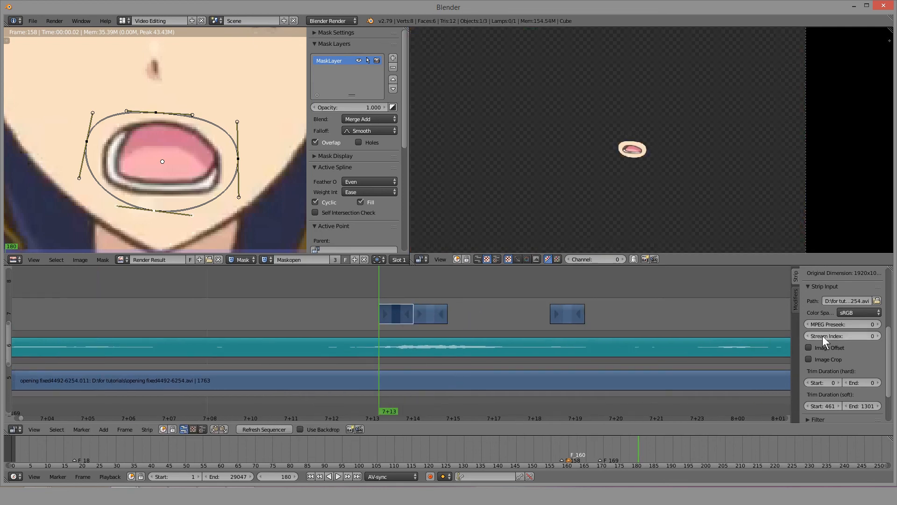
scroll(822, 336, "up", 5)
left_click(851, 309)
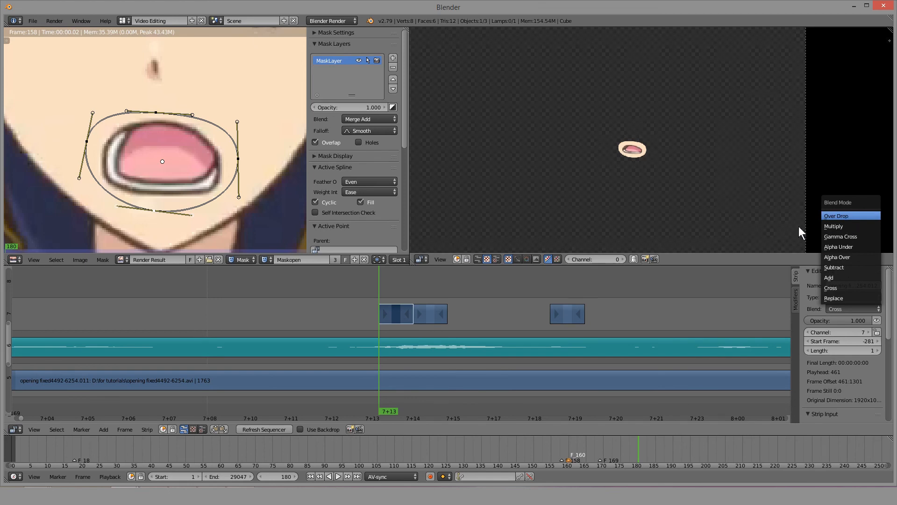
right_click(430, 313)
left_click(858, 309)
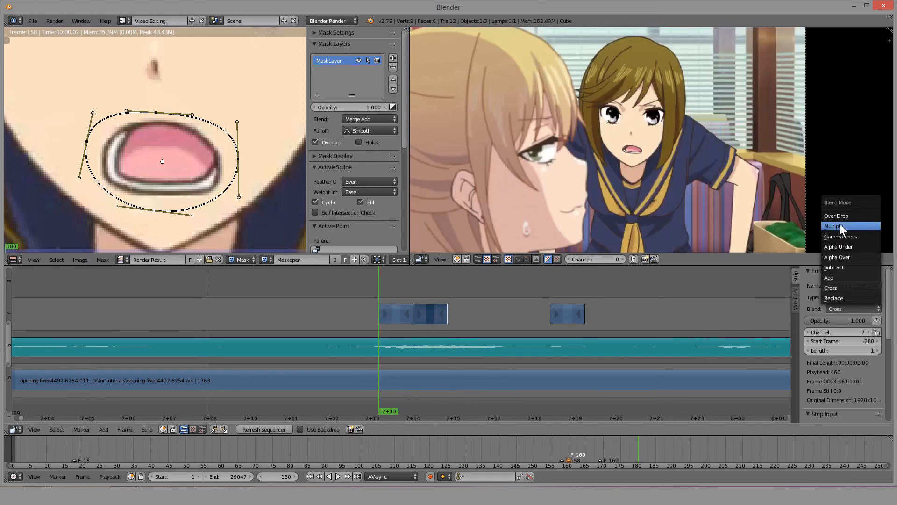
left_click(841, 218)
Set the blend mode of the open-mouth strip at frame 185 to Over Drop.
left_click(555, 317)
right_click(559, 317)
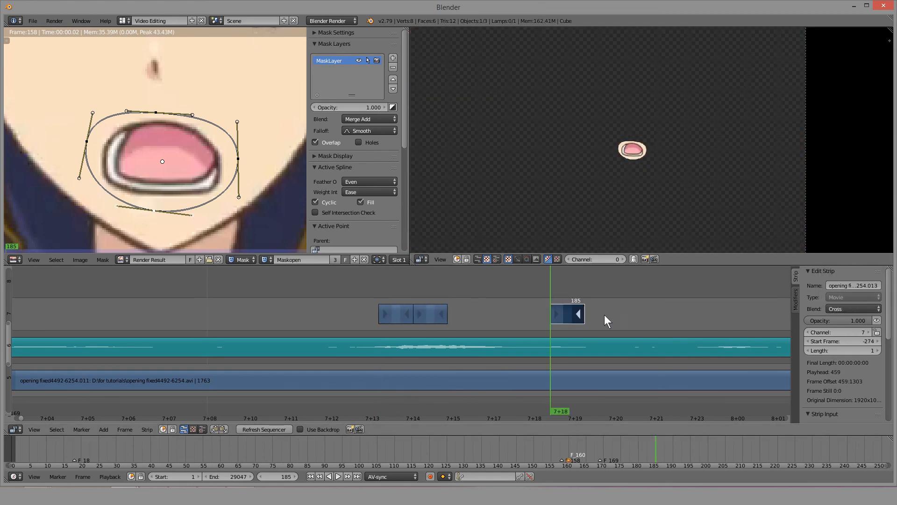
left_click(842, 309)
left_click(866, 309)
left_click(866, 309)
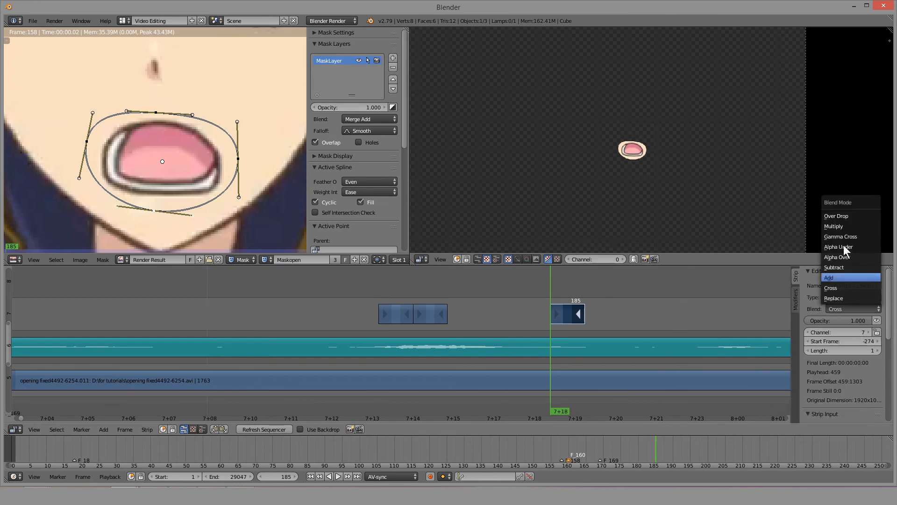
left_click(849, 216)
Move the open-mouth strip directly behind the two semi-open strips at frame 182 and place a duplicate right after it on channel 7.
left_click(275, 311)
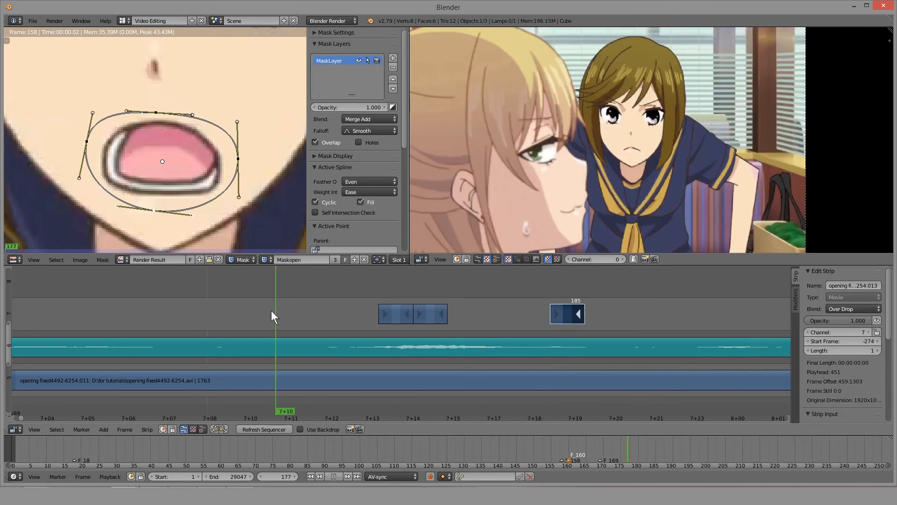
key("alt+a")
key("alt+a")
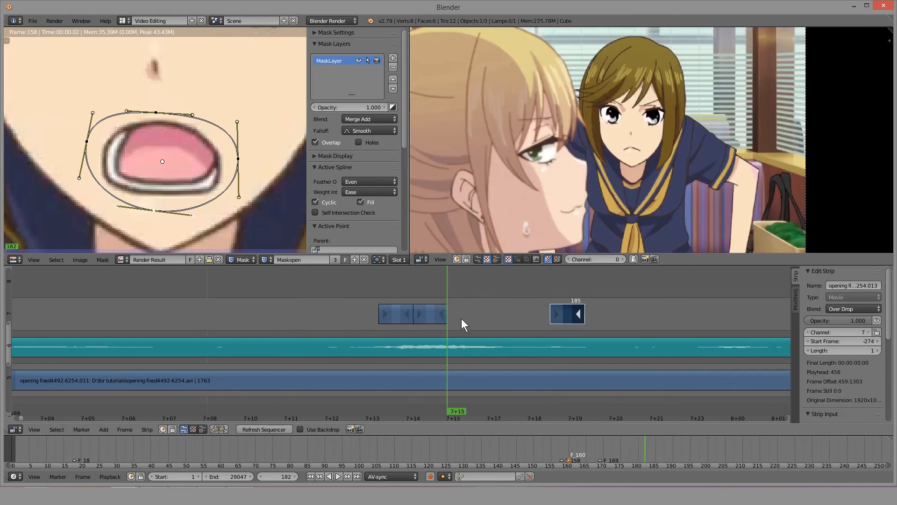
key("g")
left_click(469, 316)
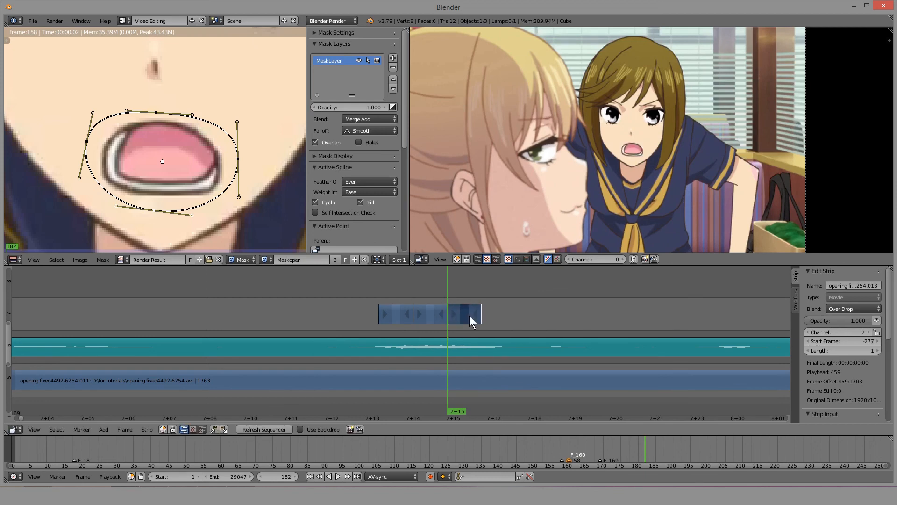
key("shift+d")
left_click(505, 316)
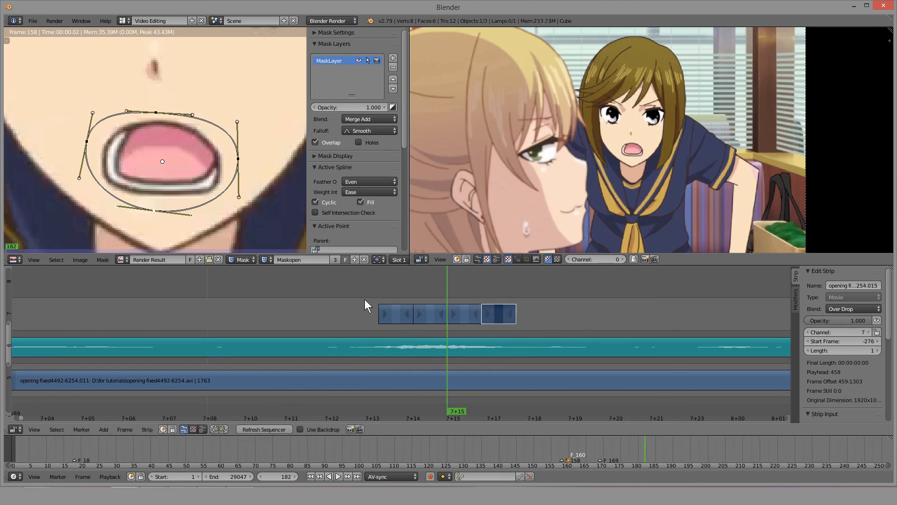
Duplicate the two semi-open mouth strips and place the copies directly after the open-mouth strips on channel 7.
left_click_drag(365, 299, 427, 314)
right_click(431, 315)
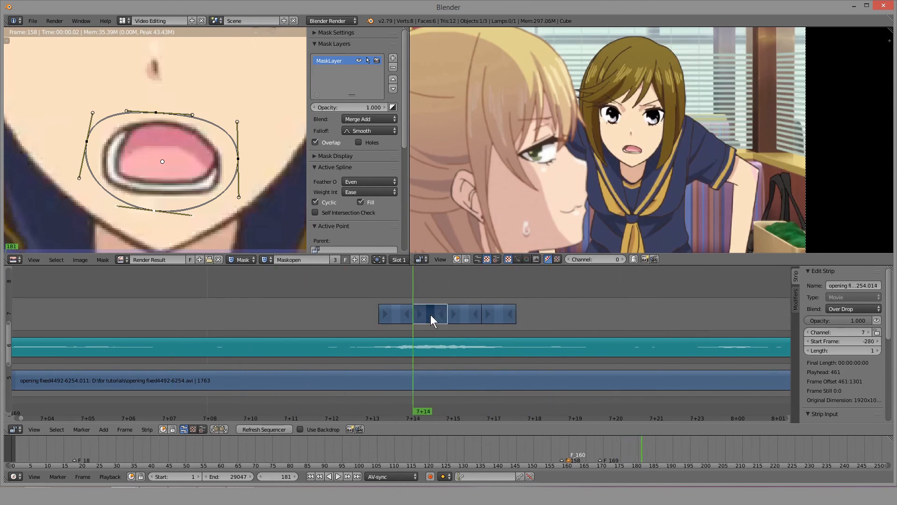
right_click(398, 314, "shift")
key("shift+d")
left_click(544, 317)
Play back and scrub through the mouth strips on channel 7 to check their timing against the audio waveform.
left_click(311, 314)
key("alt+a")
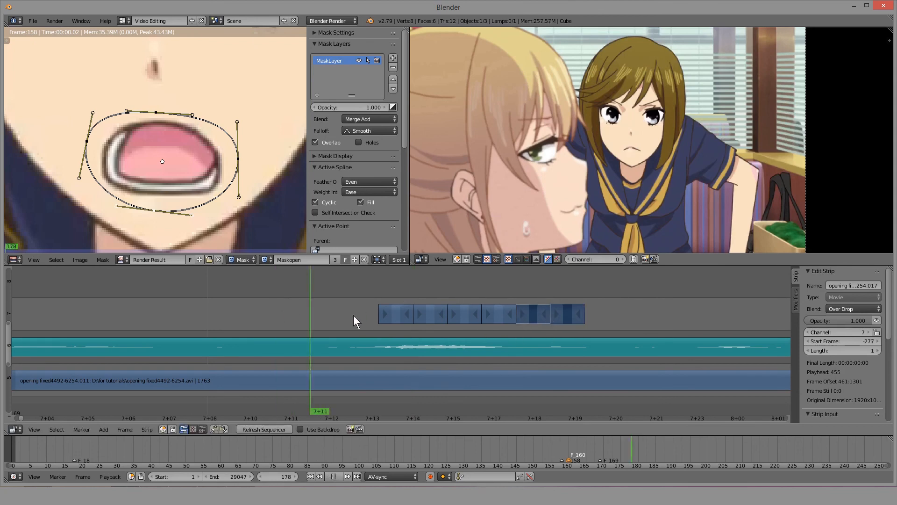
scroll(537, 317, "down", 8)
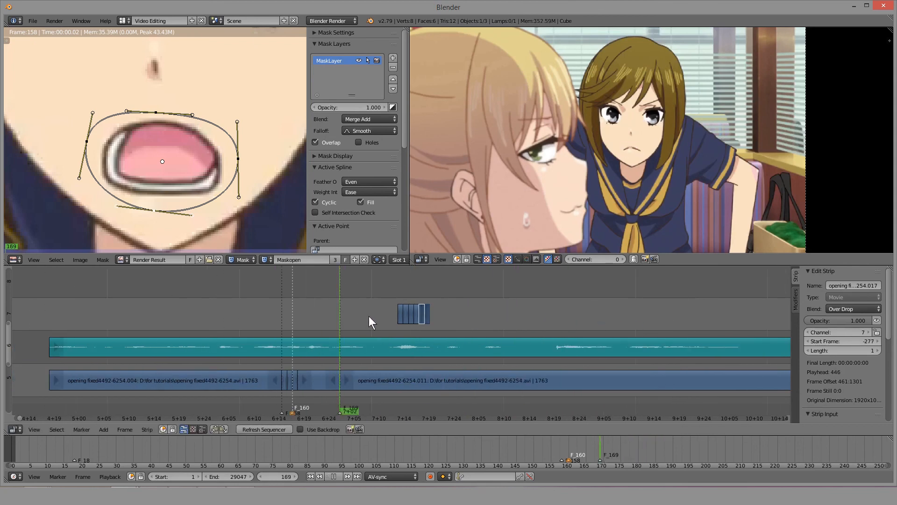
scroll(448, 318, "up", 5)
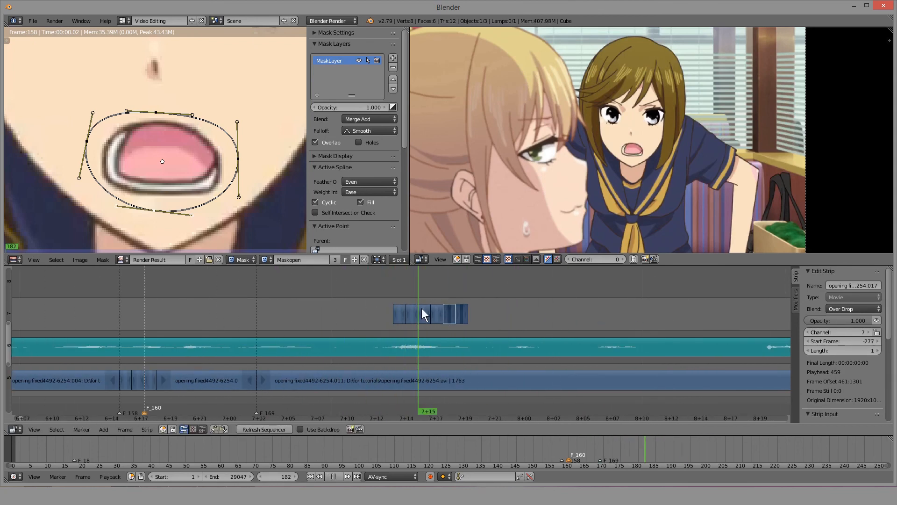
left_click_drag(422, 309, 364, 314)
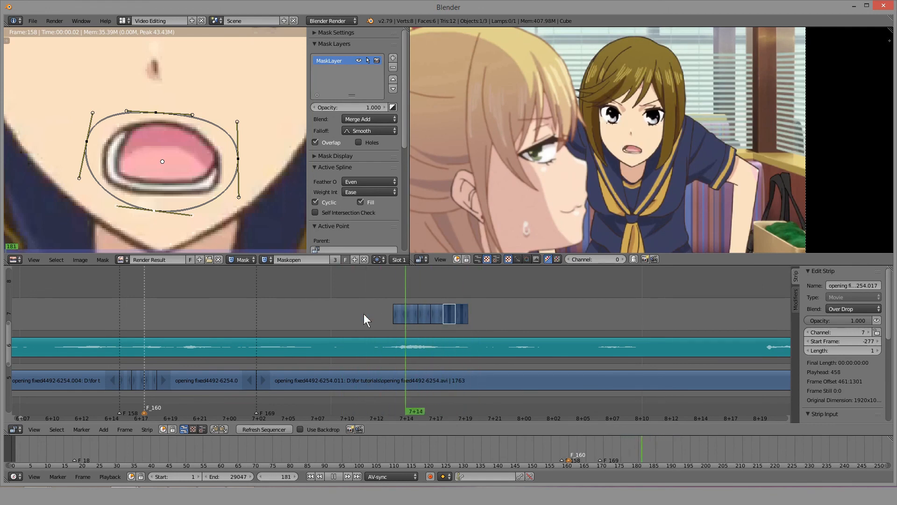
key("Escape")
key("alt+a")
key("alt+a")
scroll(506, 312, "down", 1)
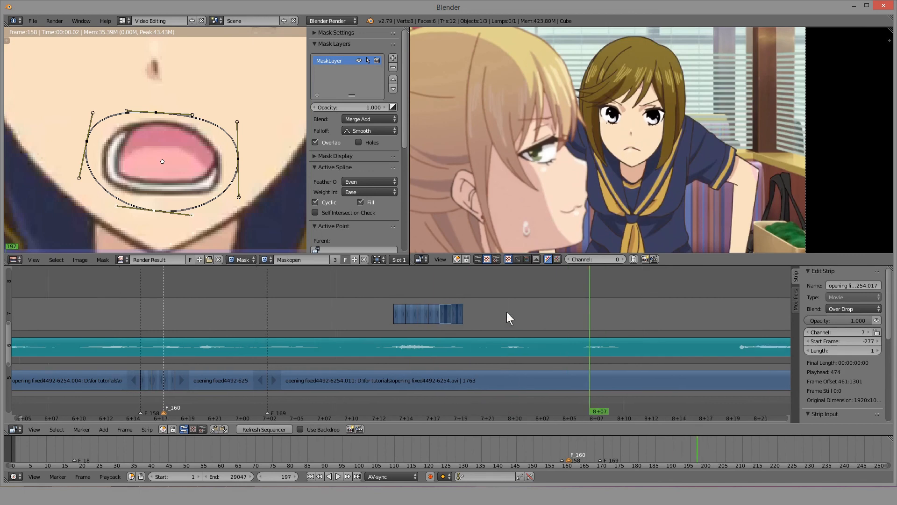
scroll(495, 312, "down", 2)
Duplicate the whole group of six mouth strips and place the copy further along channel 7, starting at frame 189.
left_click_drag(315, 287, 477, 322)
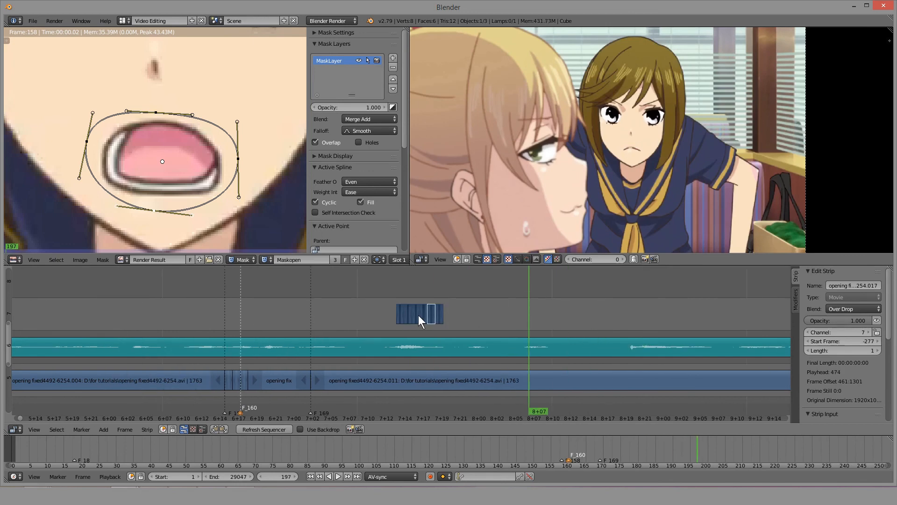
key("shift+d")
left_click(489, 314)
Play back the shot with both mouth groups to check the lip movement, and return to frame 180.
key("alt+a")
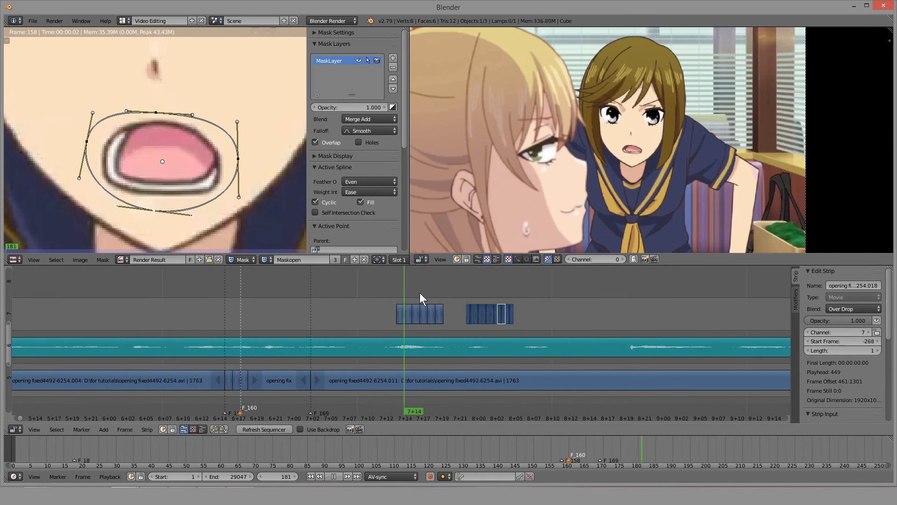
key("alt+a")
scroll(363, 282, "down", 3)
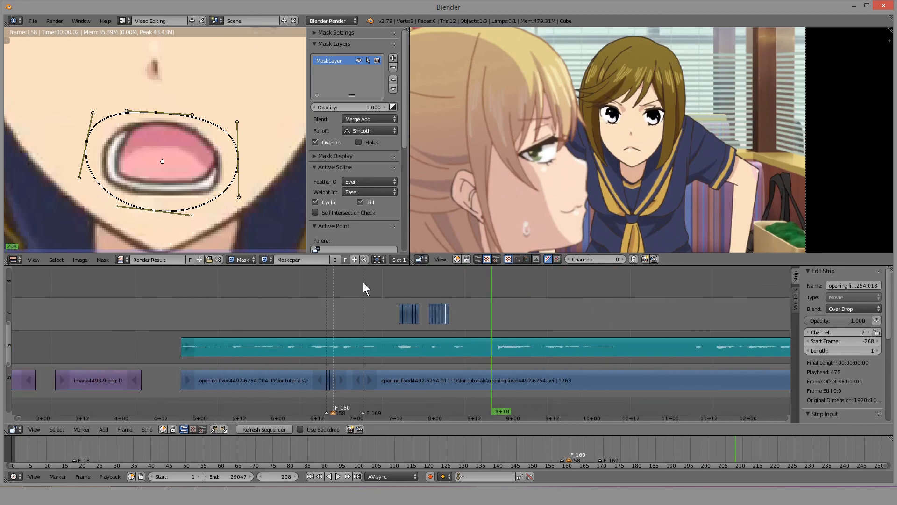
scroll(360, 307, "up", 3)
left_click_drag(359, 306, 279, 304)
scroll(279, 304, "up", 3)
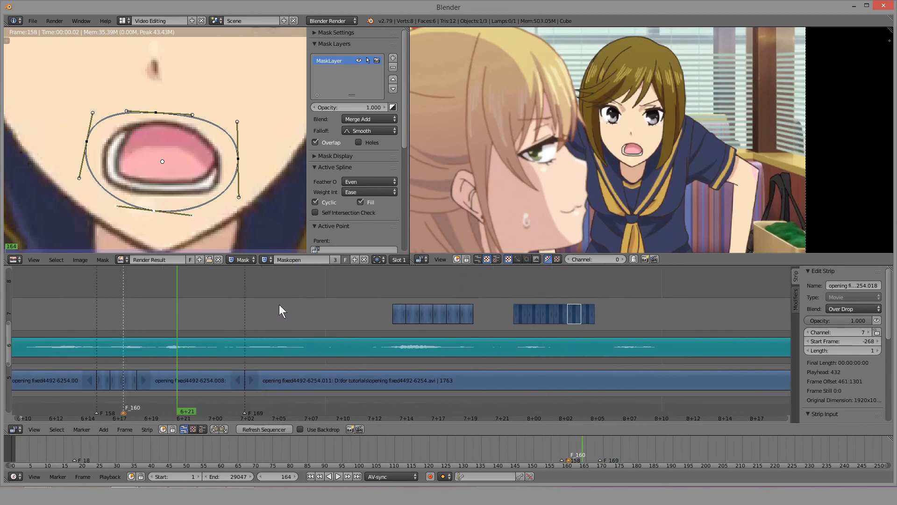
middle_click_drag(279, 304, 352, 300)
key("alt+a")
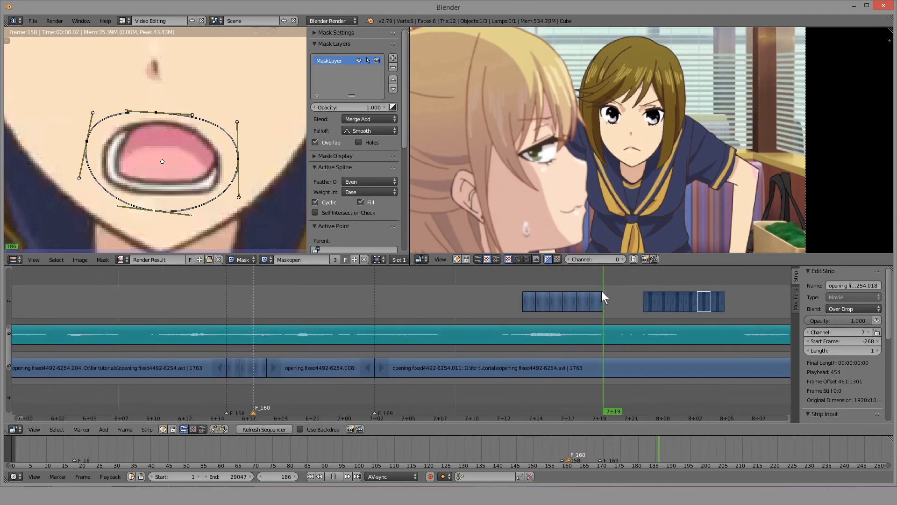
left_click_drag(602, 298, 524, 302)
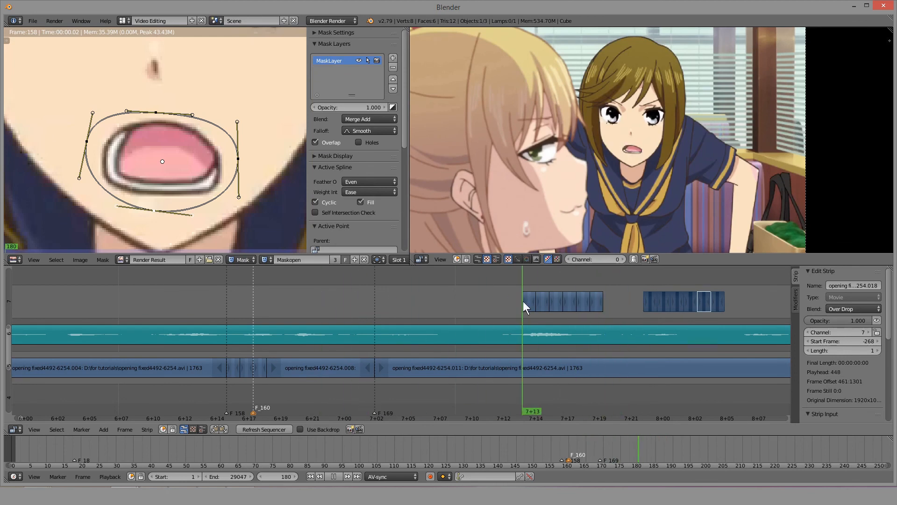
key("alt+a")
Add a Transform effect strip to the first semi-open mouth strip at frame 180 and set its blend mode to Over Drop.
right_click(526, 301)
middle_click_drag(528, 301, 436, 315)
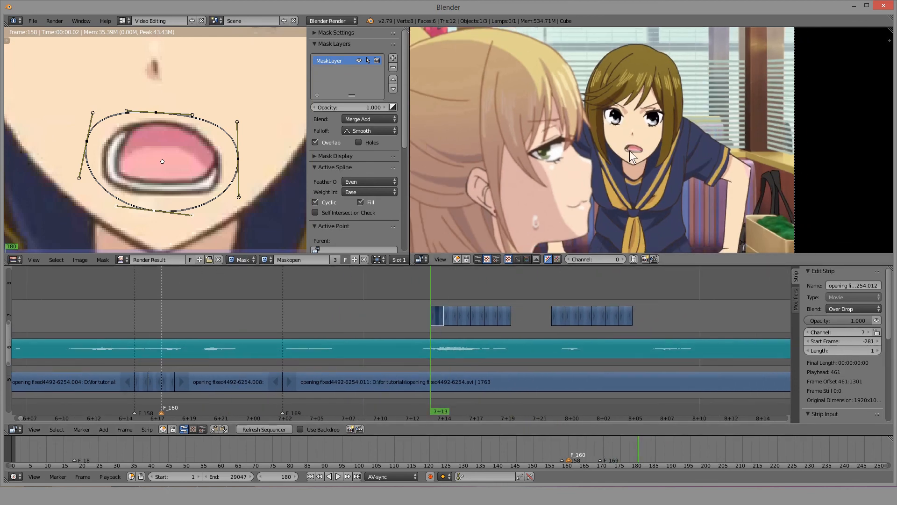
scroll(630, 150, "down", 6)
scroll(629, 150, "up", 6)
middle_click_drag(613, 167, 762, 165)
middle_click_drag(747, 210, 537, 176)
scroll(644, 173, "up", 6)
middle_click_drag(587, 156, 625, 157)
scroll(625, 158, "up", 6)
middle_click_drag(533, 154, 598, 210)
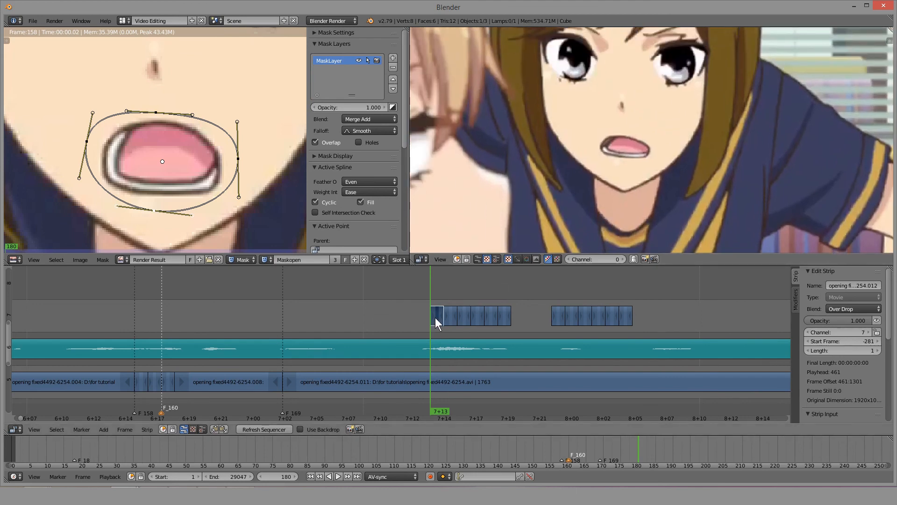
key("shift+a")
mouse_move(428, 372)
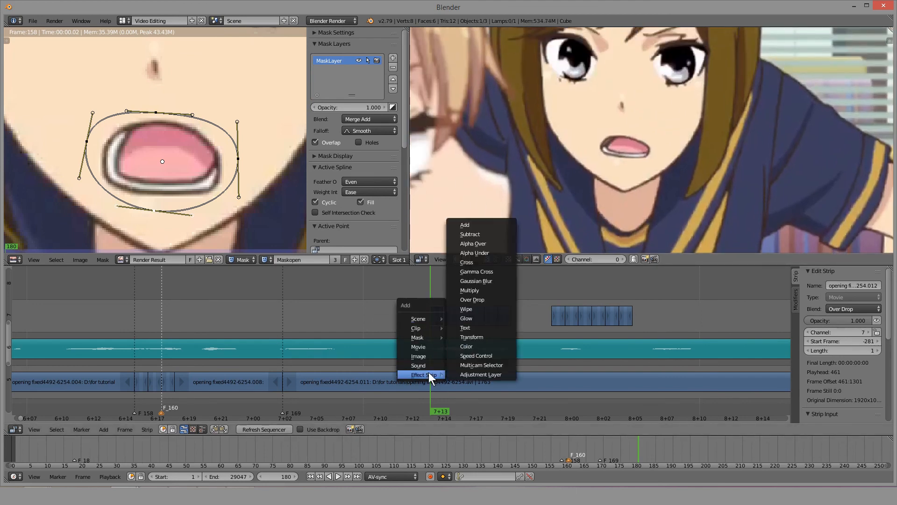
left_click(463, 337)
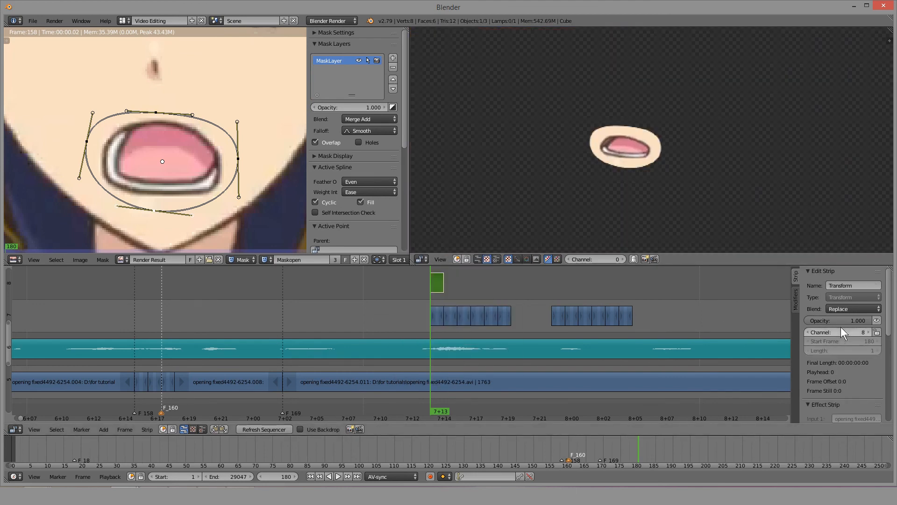
left_click(847, 308)
left_click(852, 215)
Enable uniform scale on the Transform strip and set its vertical position to 4.8 percent to raise the mouth.
scroll(846, 355, "down", 6)
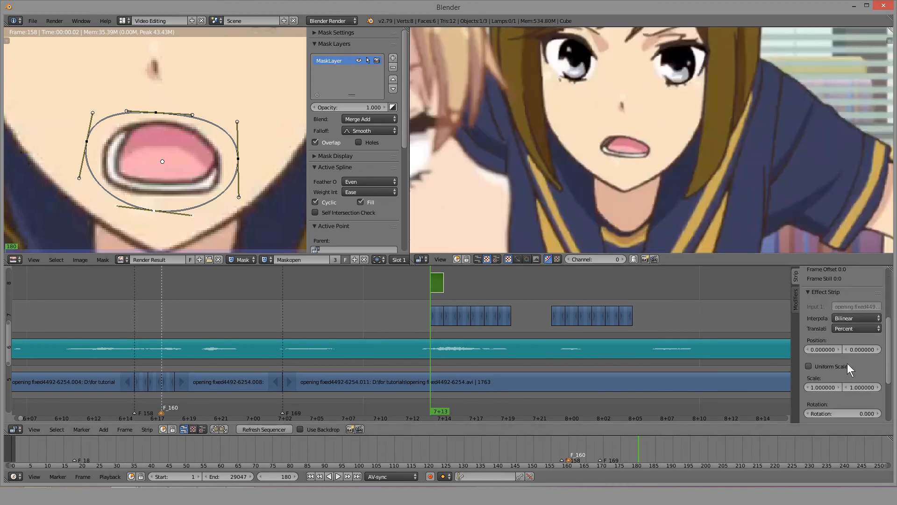
scroll(620, 104, "down", 7)
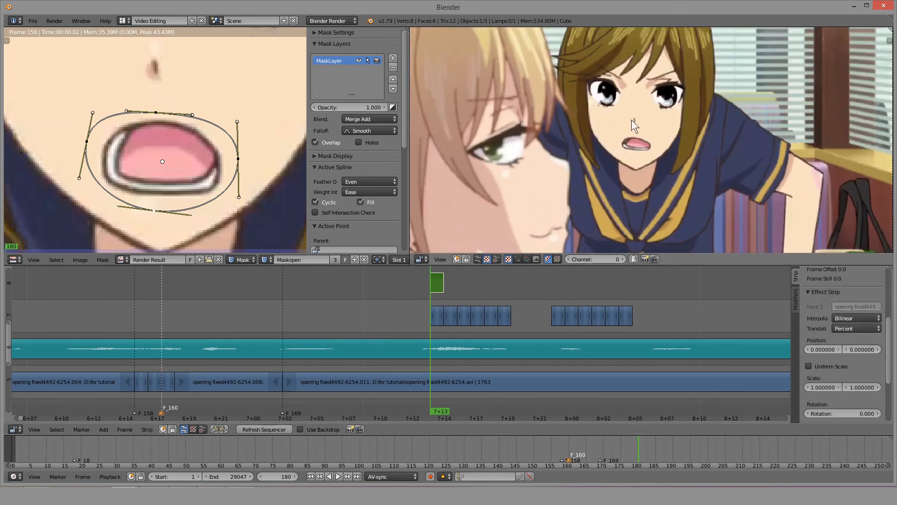
middle_click_drag(632, 120, 626, 141)
left_click(825, 366)
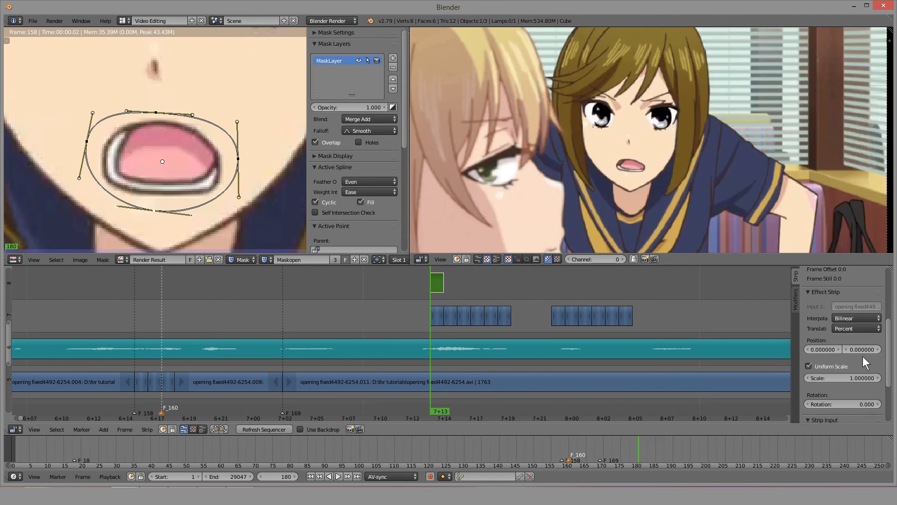
mouse_move(863, 349)
left_mouse_down()
mouse_move(888, 349)
mouse_move(869, 349)
left_mouse_up()
scroll(562, 145, "down", 3)
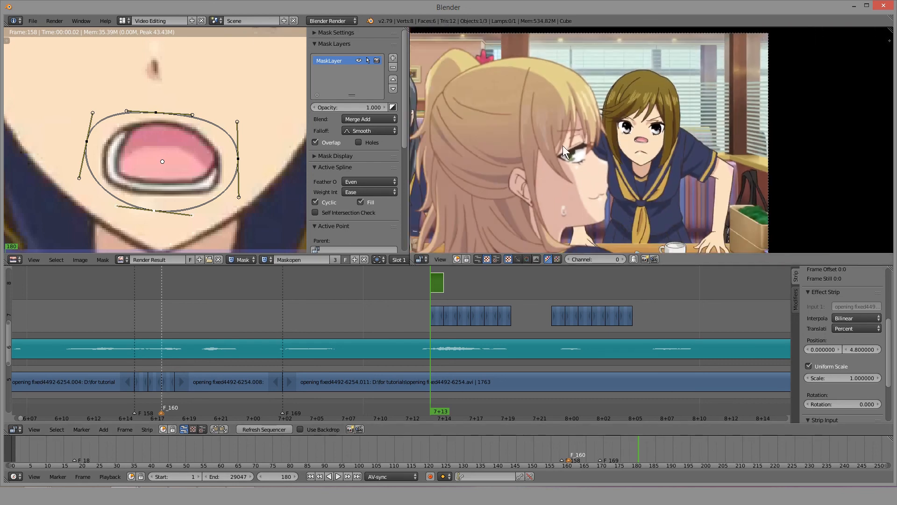
scroll(641, 177, "up", 2)
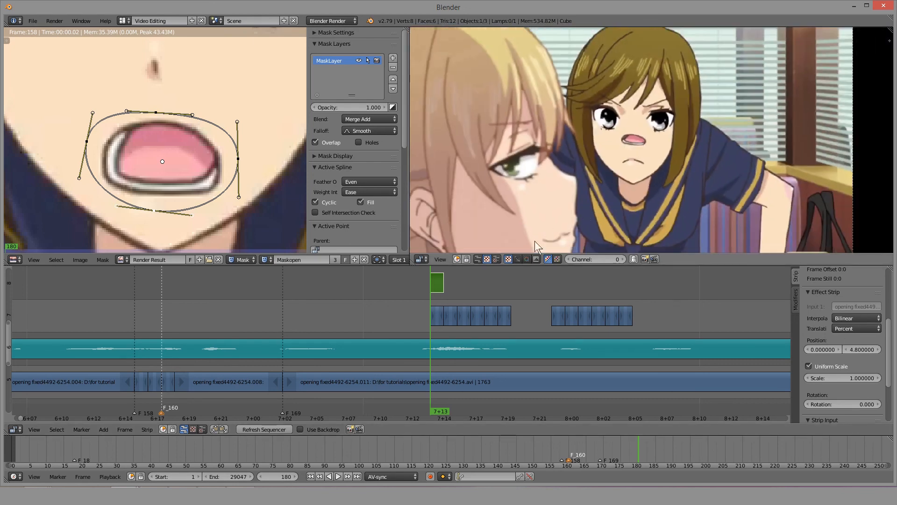
Enable automatic keyframe insertion and scrub to frame 179, just before the Transform strip.
scroll(422, 316, "down", 4)
scroll(373, 343, "up", 2)
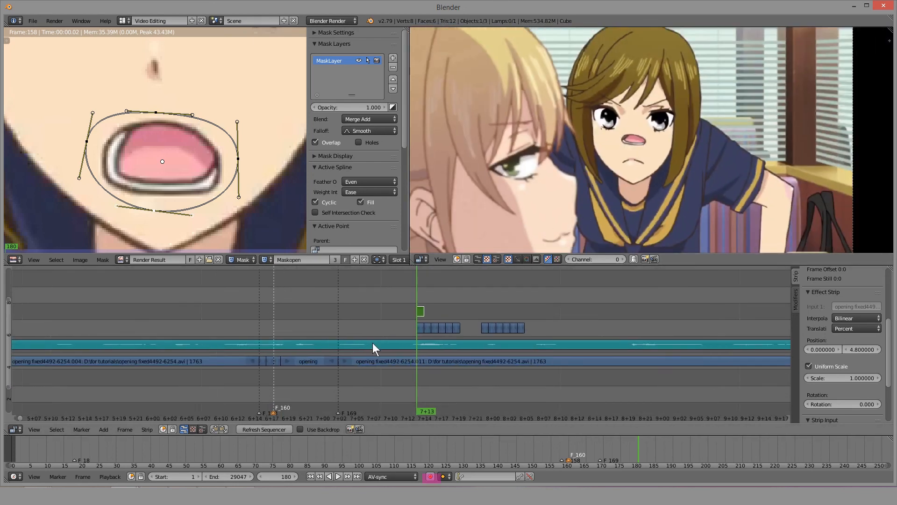
scroll(387, 300, "down", 3)
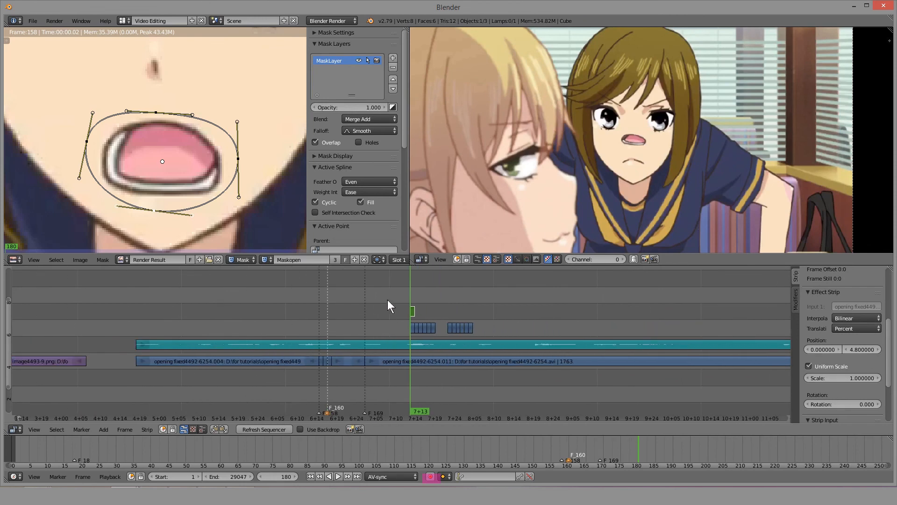
scroll(440, 318, "up", 5, "ctrl")
scroll(407, 320, "up", 5)
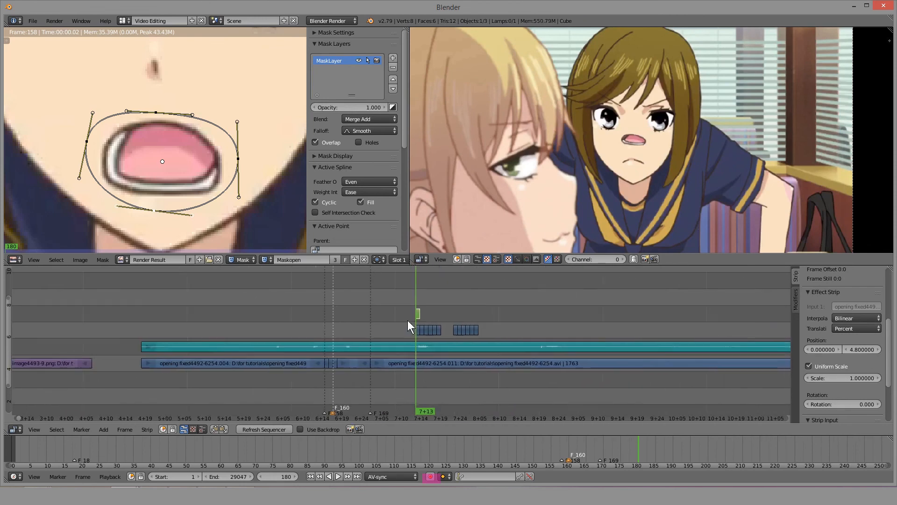
key("Left")
scroll(380, 321, "up", 5)
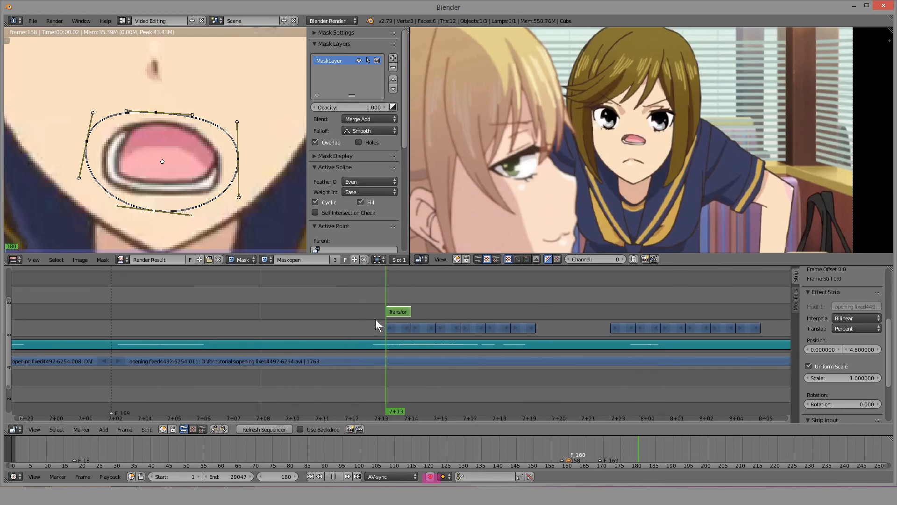
mouse_move(376, 323)
left_mouse_down()
mouse_move(671, 324)
mouse_move(365, 312)
left_mouse_up()
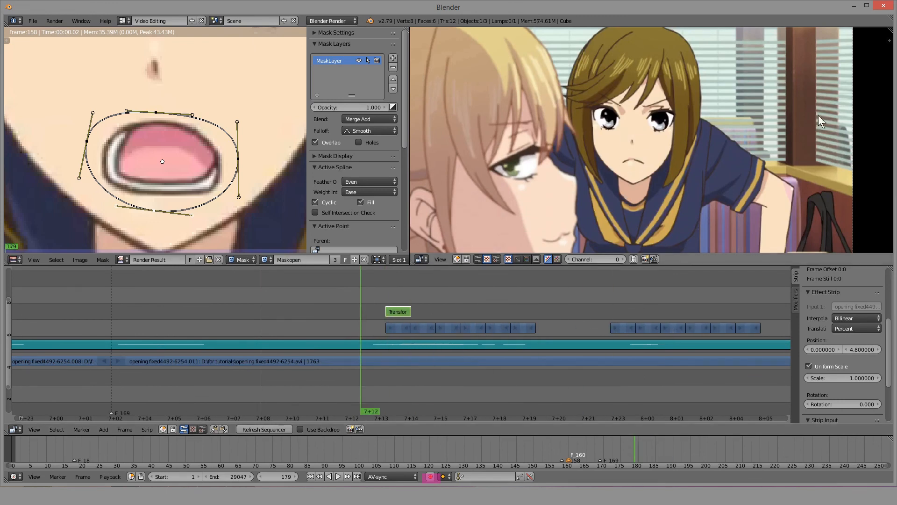
scroll(250, 321, "down", 5)
scroll(411, 321, "down", 1)
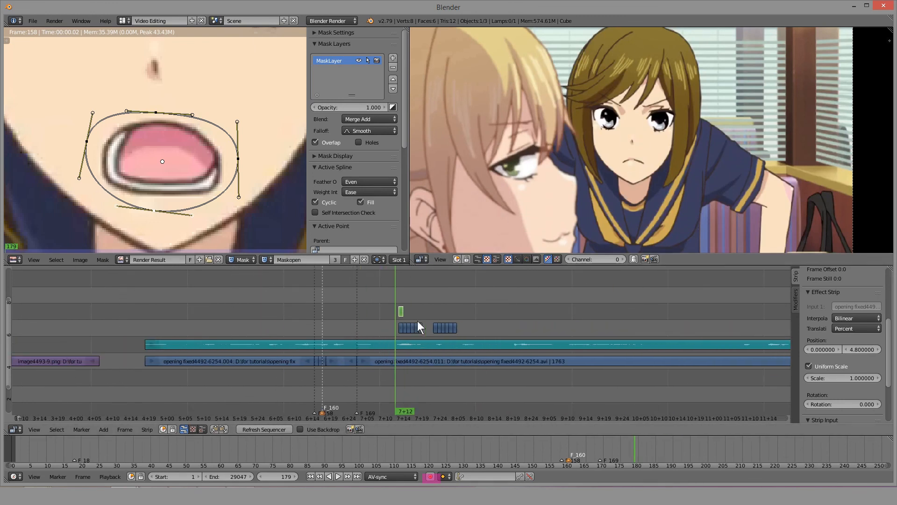
middle_click_drag(361, 319, 312, 343)
scroll(505, 345, "up", 3)
scroll(411, 344, "down", 3)
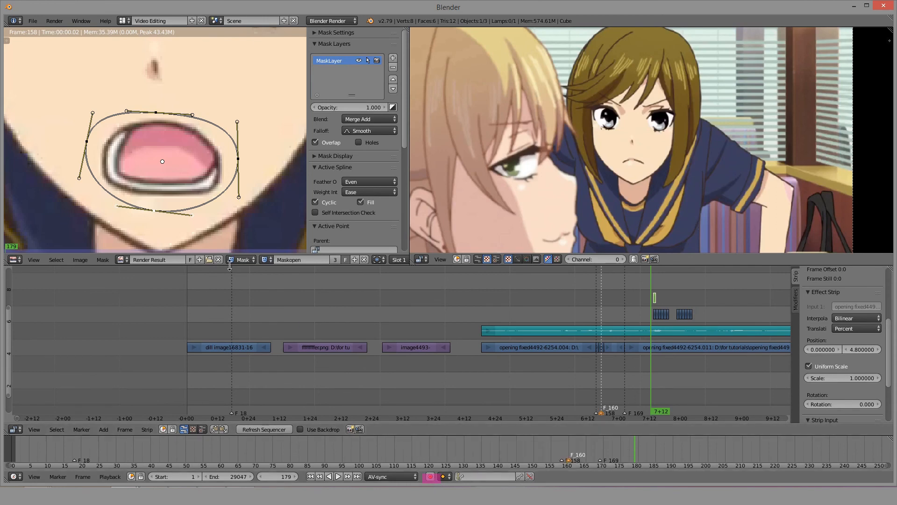
scroll(317, 332, "down", 2)
scroll(318, 330, "up", 2)
middle_click_drag(313, 333, 442, 322)
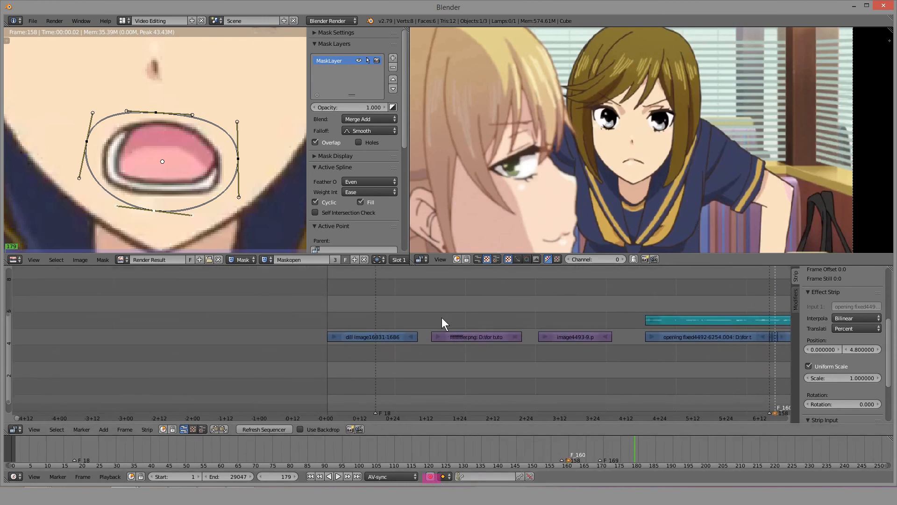
left_click(381, 309)
Widen the mask editor area slightly and zoom the sequencer preview out until the whole frame fits.
scroll(222, 198, "down", 8)
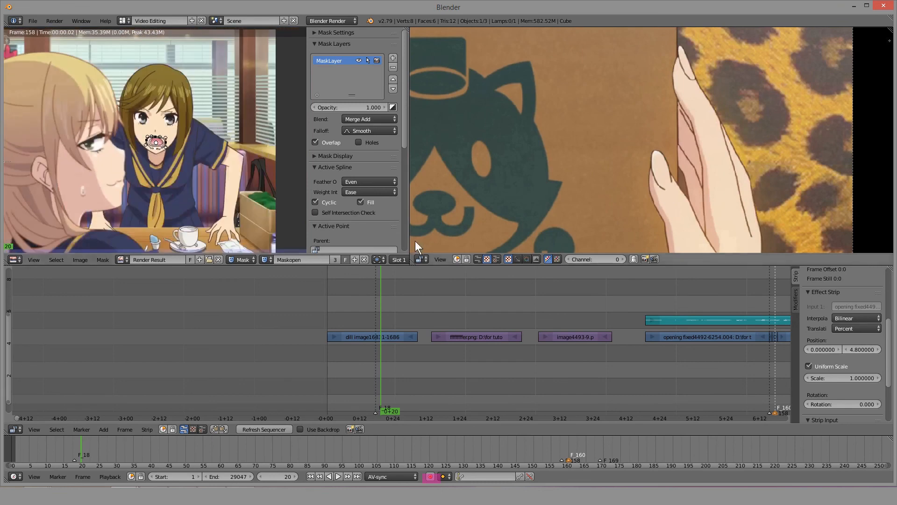
left_click_drag(409, 233, 457, 231)
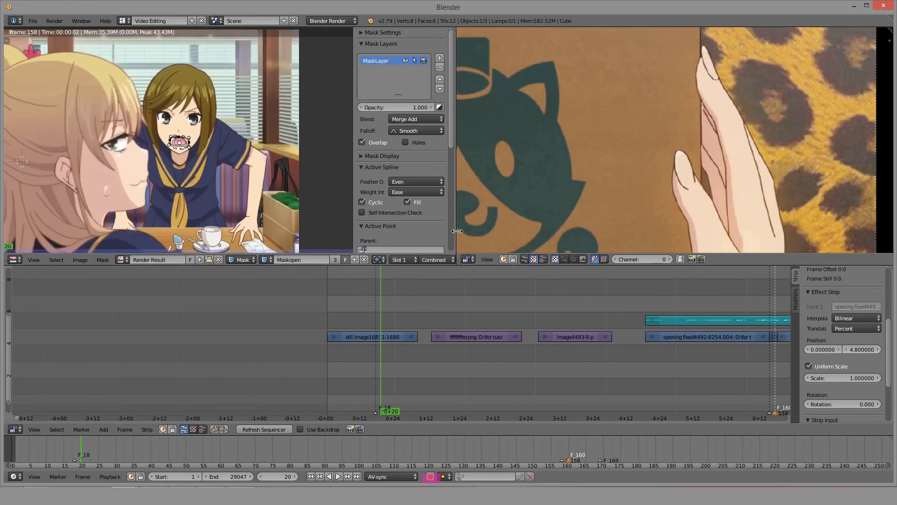
left_click_drag(499, 265, 499, 331)
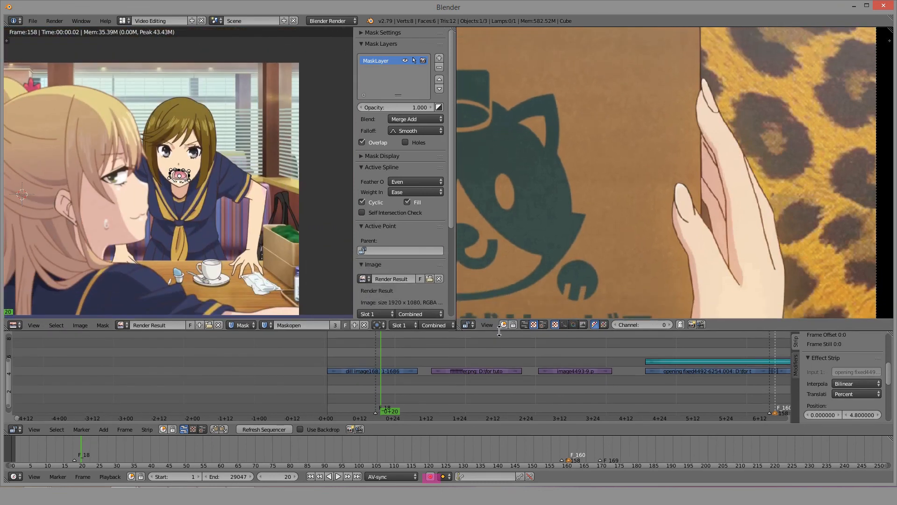
scroll(515, 266, "down", 8)
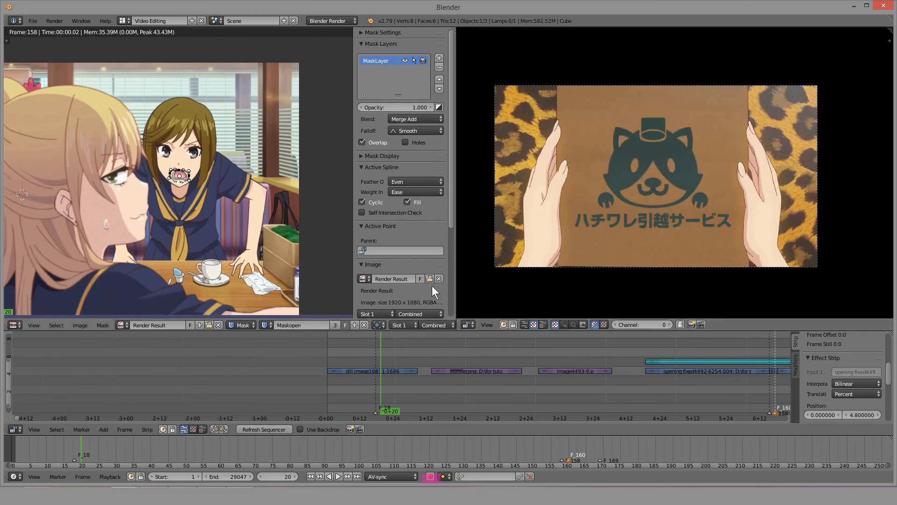
left_click_drag(452, 230, 439, 230)
left_click_drag(480, 332, 480, 268)
Scrub the first clip up to frames 31 and 32 to examine how the hand slides the cardboard off the picture frame.
scroll(388, 321, "up", 3)
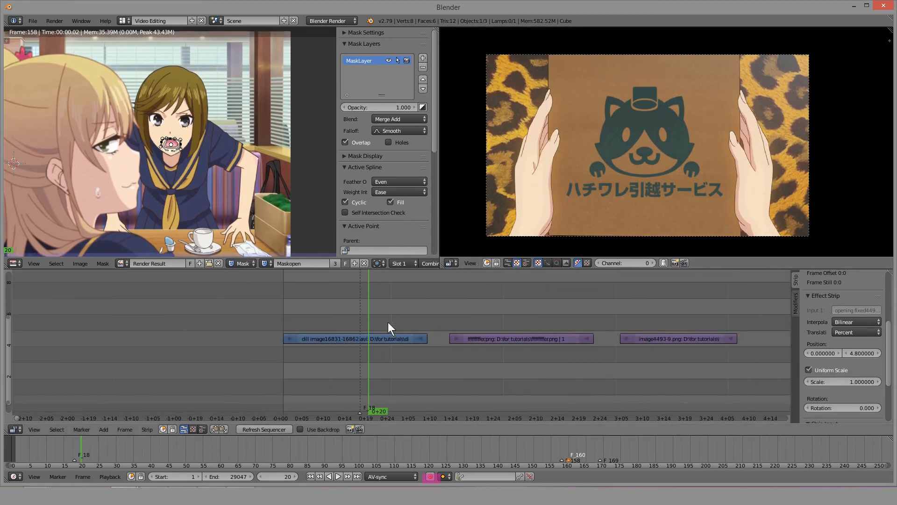
left_click(301, 316)
key("alt+a")
left_click_drag(307, 317, 417, 317)
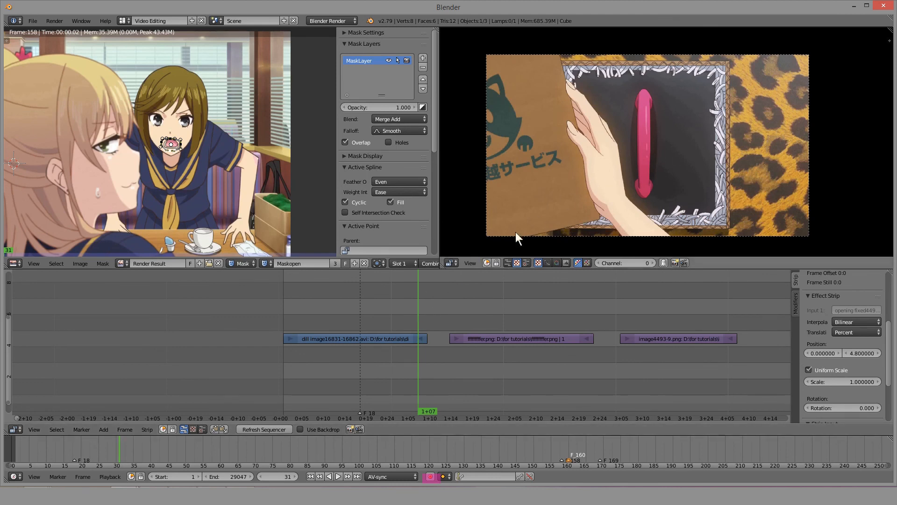
left_click(424, 318)
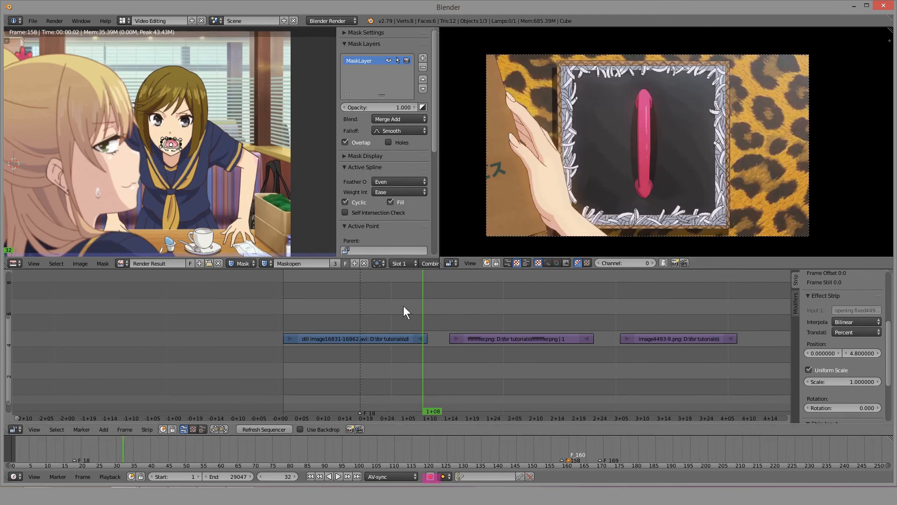
left_click_drag(403, 306, 420, 315)
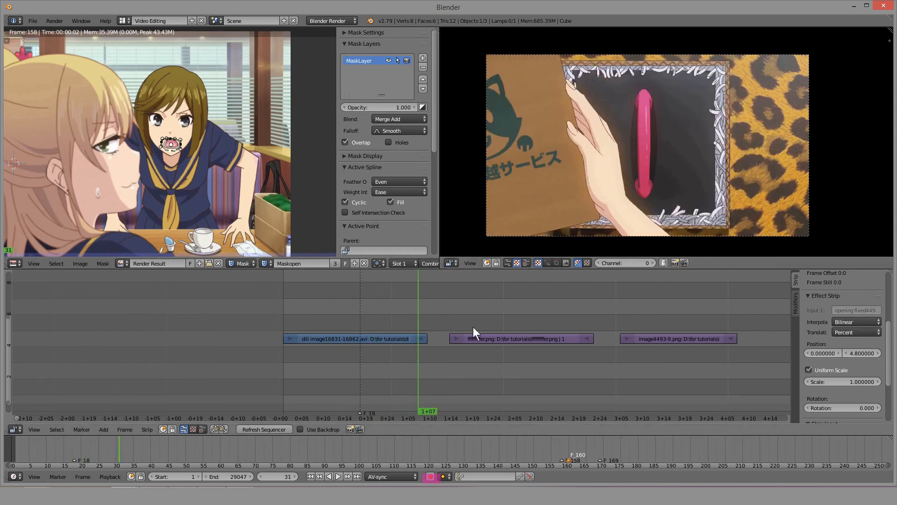
Move the PNG image strip that follows the first clip two channels up, keeping the playhead near the clip's end.
scroll(470, 314, "up", 3)
middle_click_drag(440, 319, 371, 339)
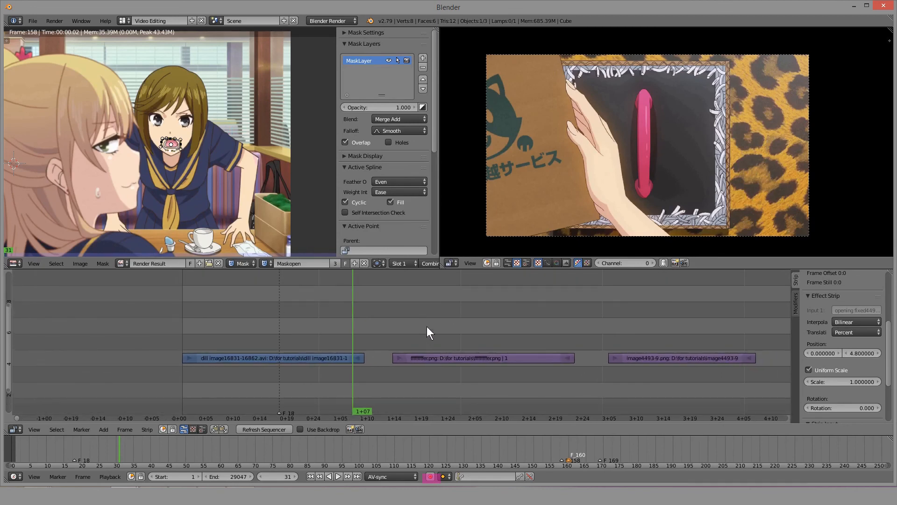
left_click_drag(427, 326, 471, 360)
right_click_drag(472, 360, 460, 328)
left_click(354, 319)
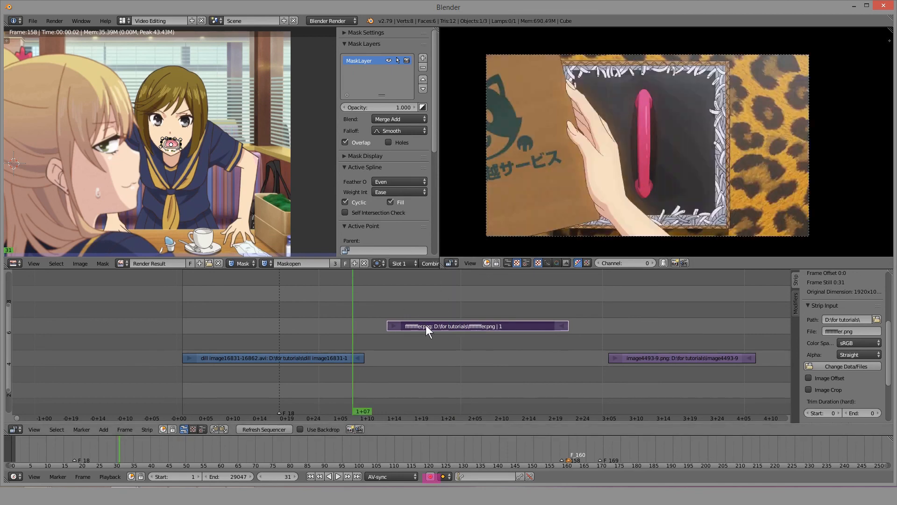
Play back and scrub the first clip up to frame 30 to study the moving hand and the area it uncovers.
left_click(432, 342)
left_click_drag(343, 374, 238, 393)
key("alt+a")
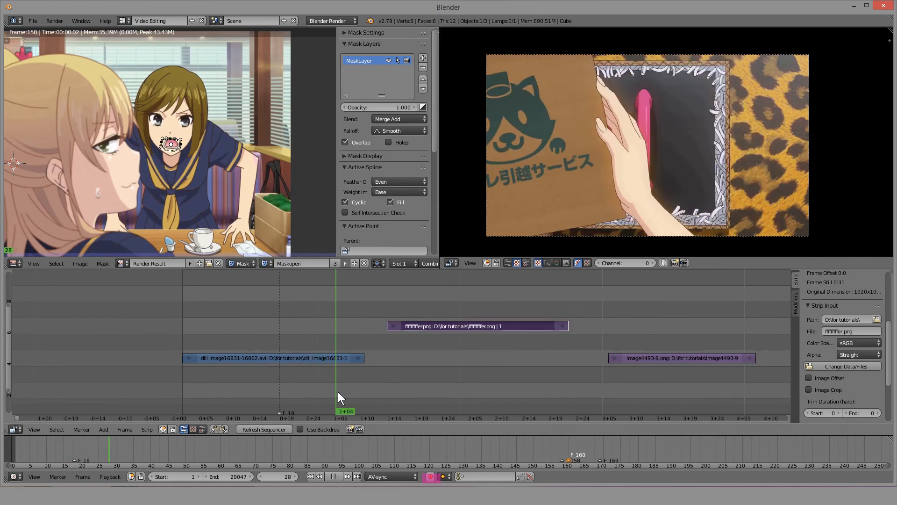
key("alt+a")
left_click(350, 383)
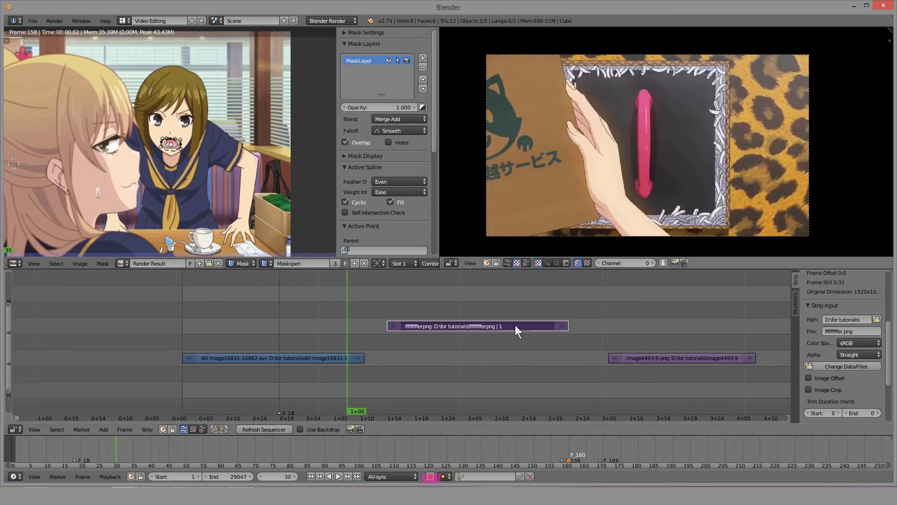
middle_click_drag(296, 369, 407, 348)
scroll(420, 363, "up", 5)
scroll(475, 331, "down", 3)
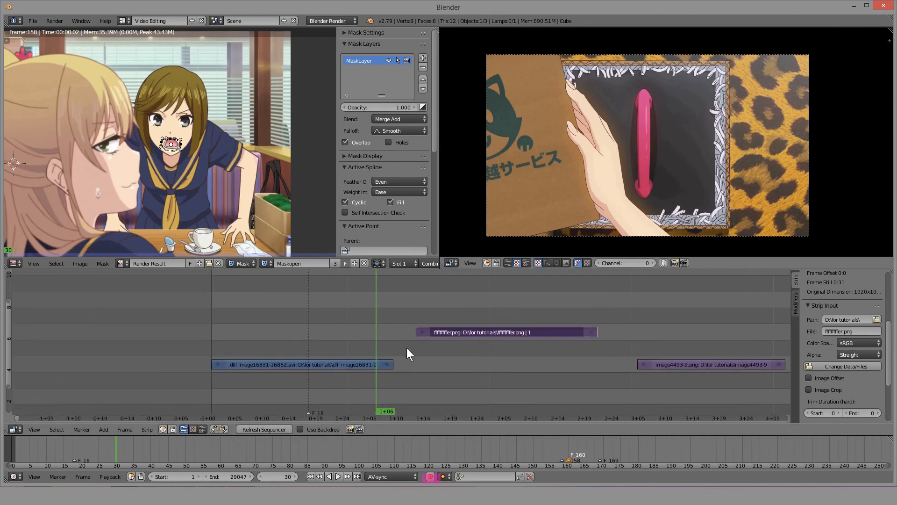
key("alt+a")
left_click_drag(384, 390, 359, 371)
key("alt+a")
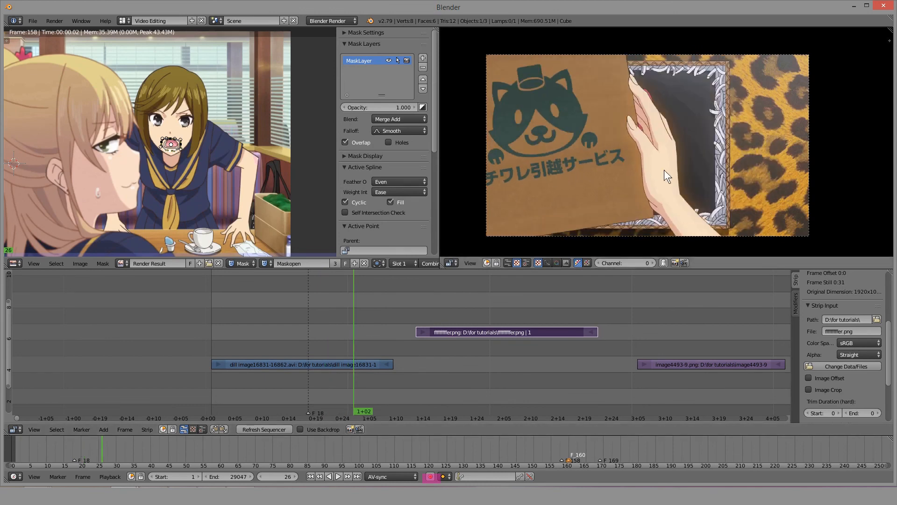
key("alt+a")
key("alt+a")
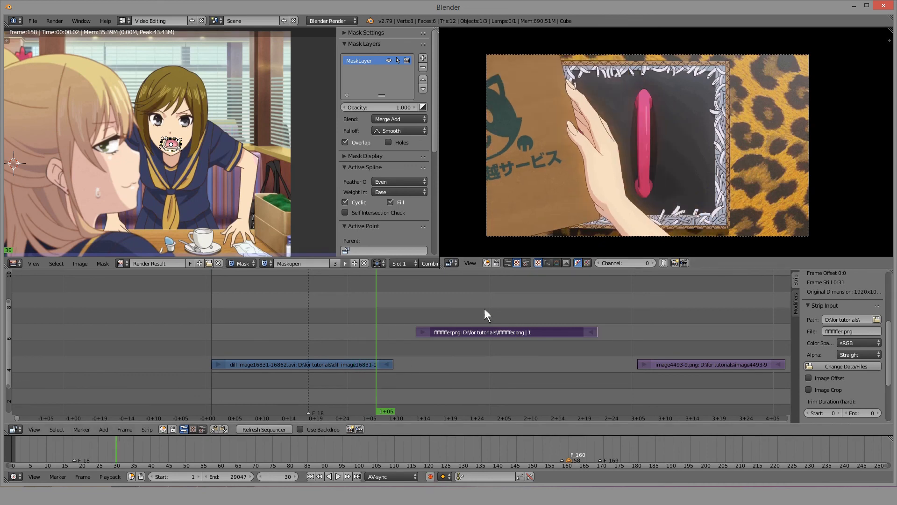
Slide the raised PNG image strip along the timeline so it starts at frame 34, just after the first clip.
right_click_drag(486, 331, 549, 329)
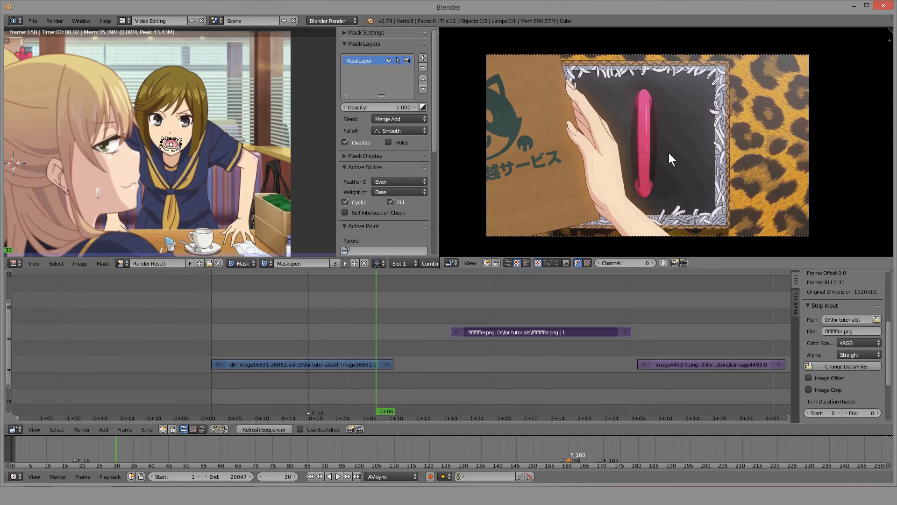
mouse_move(502, 335)
right_mouse_down()
mouse_move(349, 353)
mouse_move(466, 347)
mouse_move(273, 348)
mouse_move(474, 348)
mouse_move(449, 349)
mouse_move(470, 349)
mouse_move(474, 365)
mouse_move(408, 330)
mouse_move(453, 336)
right_mouse_up()
right_click(330, 365)
key("shift+d")
left_click(331, 329)
right_click(349, 329)
key("x")
left_click(349, 328)
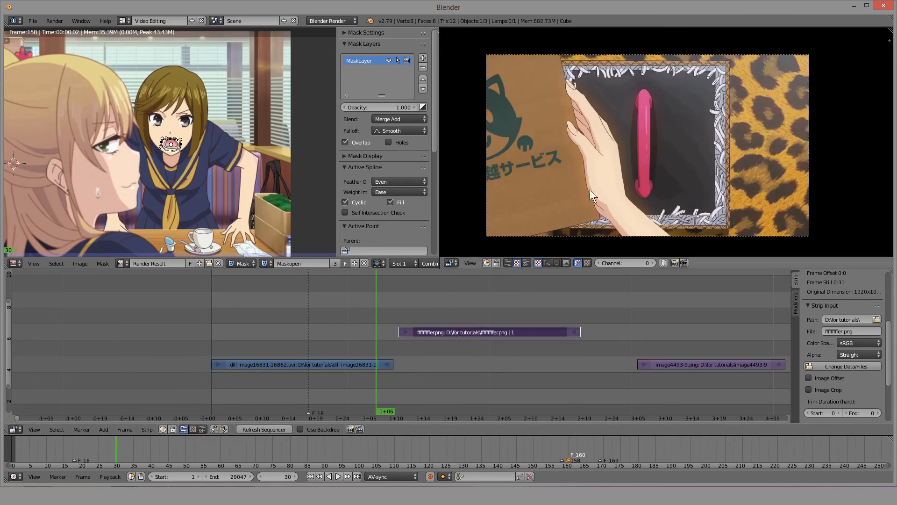
Add a Transform effect strip to the raised PNG image strip, mute the image strip, and select the Transform strip.
key("shift+a")
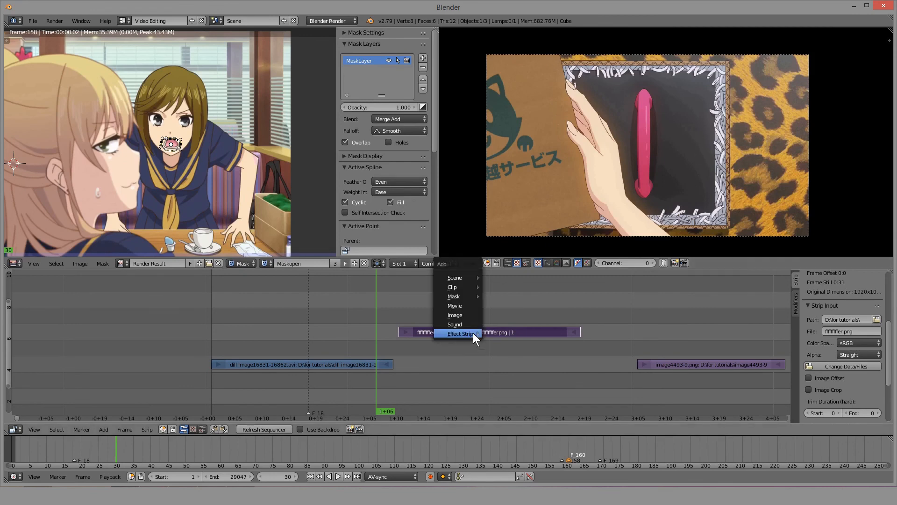
mouse_move(473, 333)
left_click(519, 297)
right_click(475, 329)
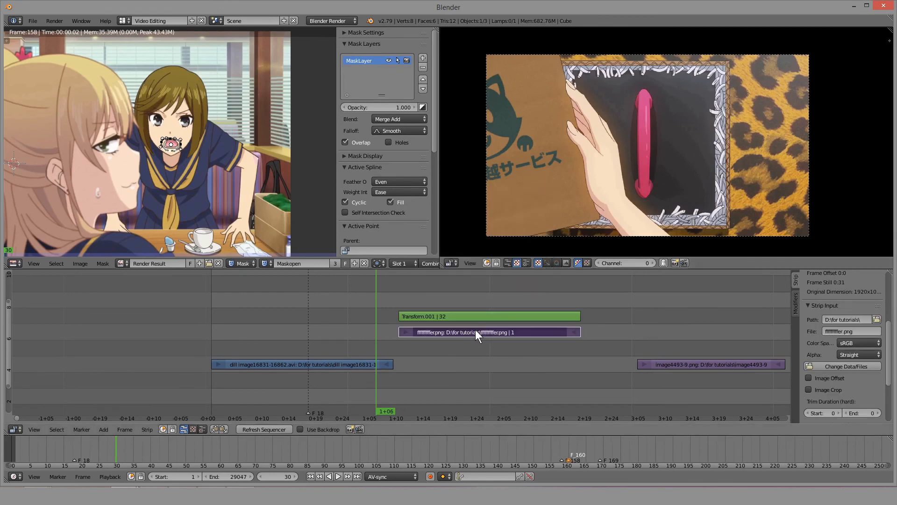
key("h")
right_click(471, 317)
Enable uniform scale on the new Transform strip, set its scale to 0, and check the preview at frame 49.
scroll(850, 351, "up", 3)
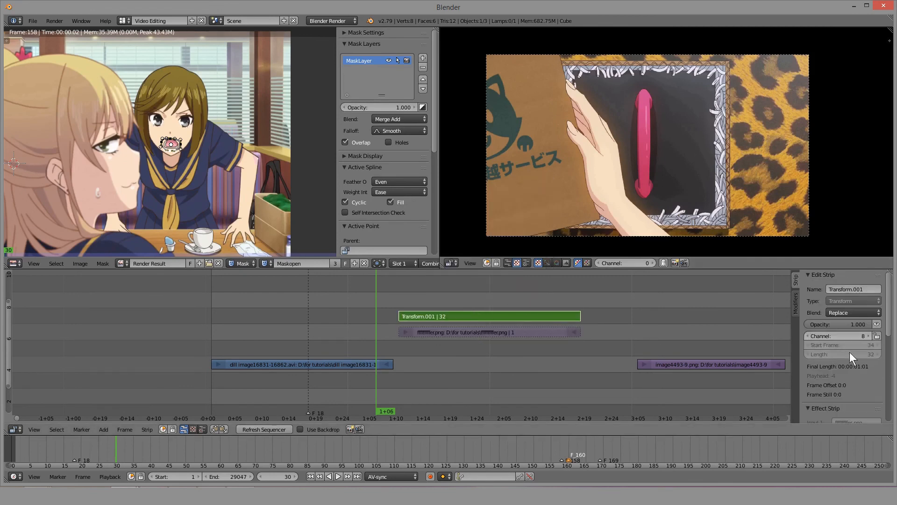
scroll(822, 383, "down", 5)
left_click(826, 331)
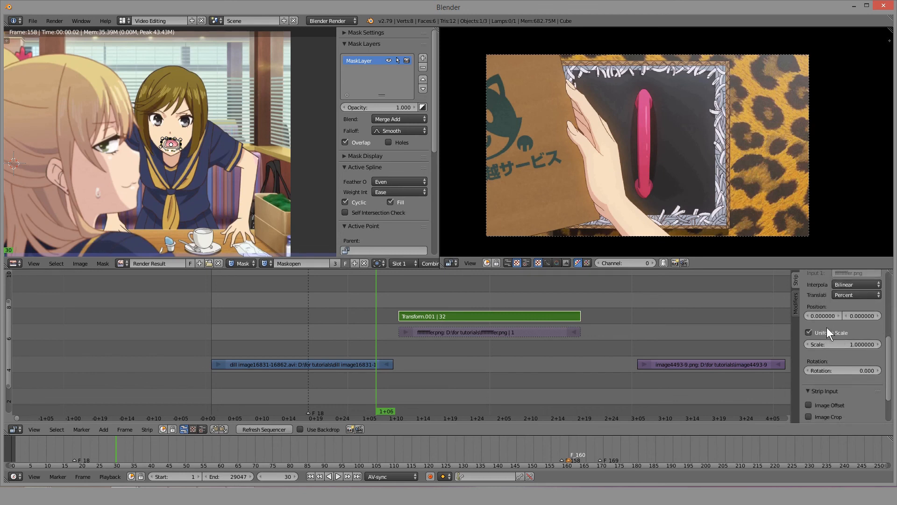
left_click_drag(836, 344, 796, 344)
left_click(482, 364)
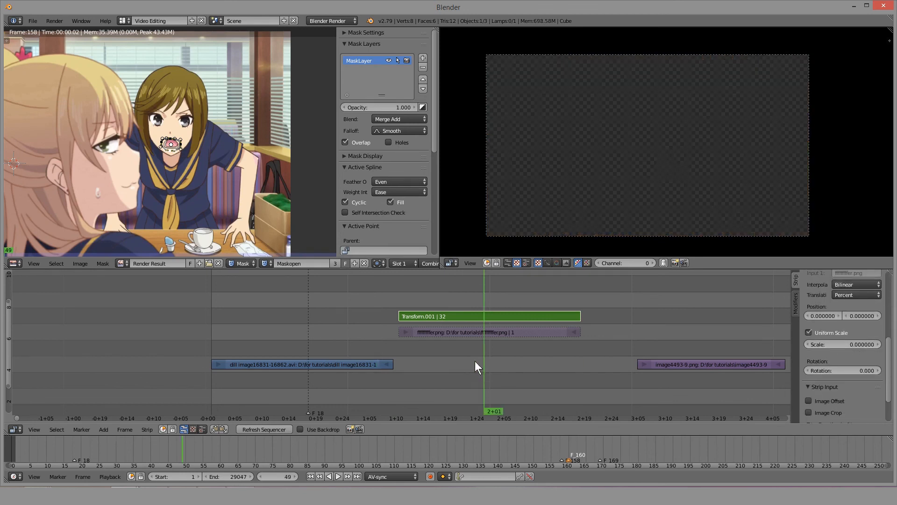
Move the muted image strip with its Transform strip directly above the first clip, starting at frame 1.
right_click(445, 331)
key("g")
left_click(375, 341)
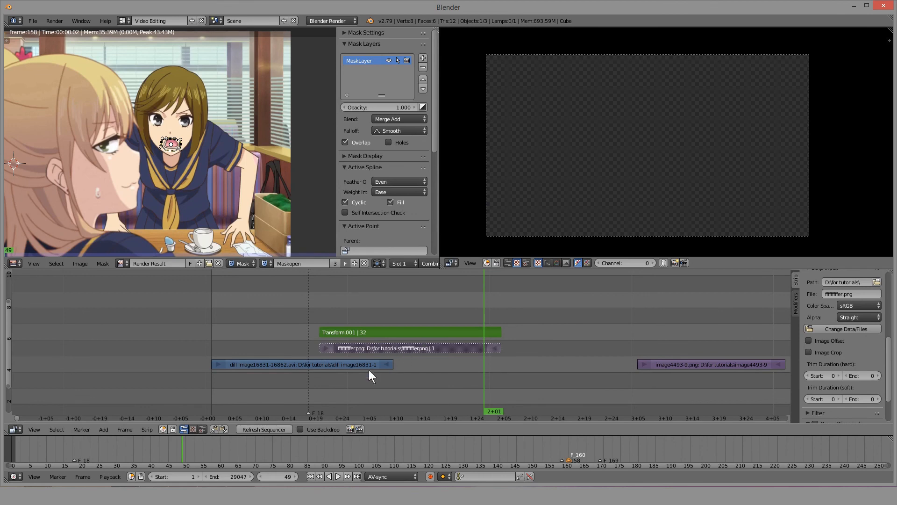
left_click(364, 386)
key("g")
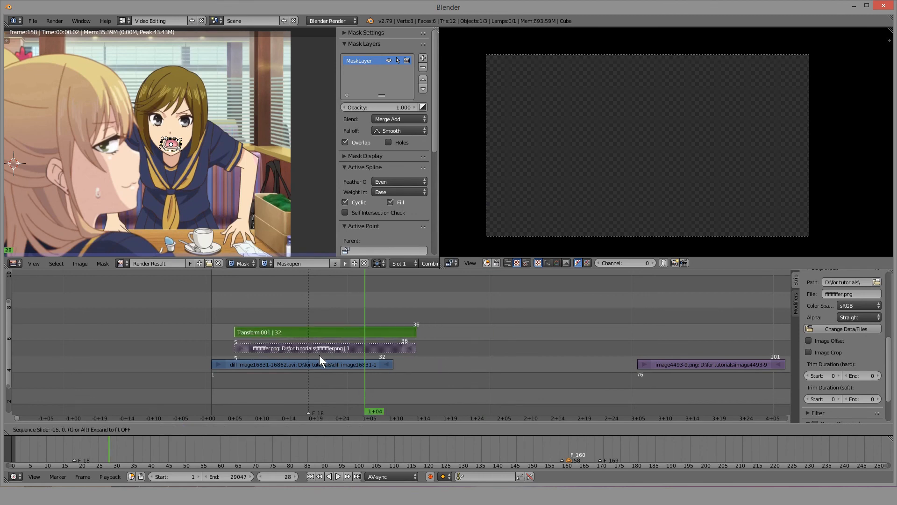
left_click(301, 355)
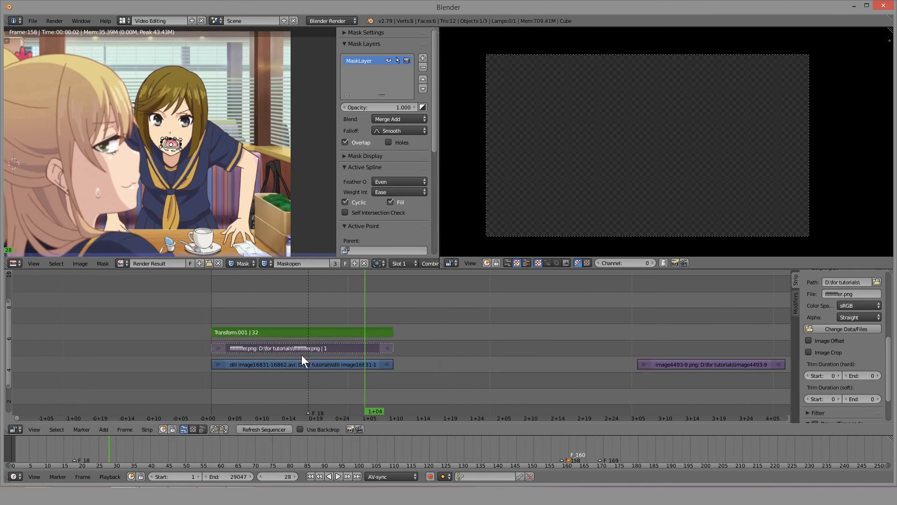
At frame 22, set the Transform strip's uniform scale to 0.6 to shrink the overlaid image.
left_click(331, 390)
right_click(350, 332)
scroll(827, 344, "down", 1)
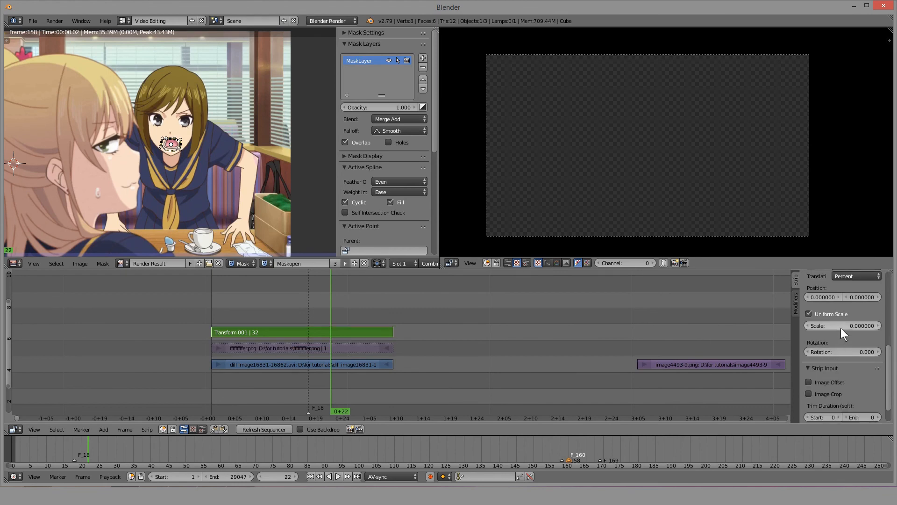
left_click_drag(840, 326, 863, 325)
Set the Transform strip's blend mode to Alpha Over and play the overlay back to frame 31.
scroll(831, 313, "up", 6)
scroll(831, 312, "up", 3)
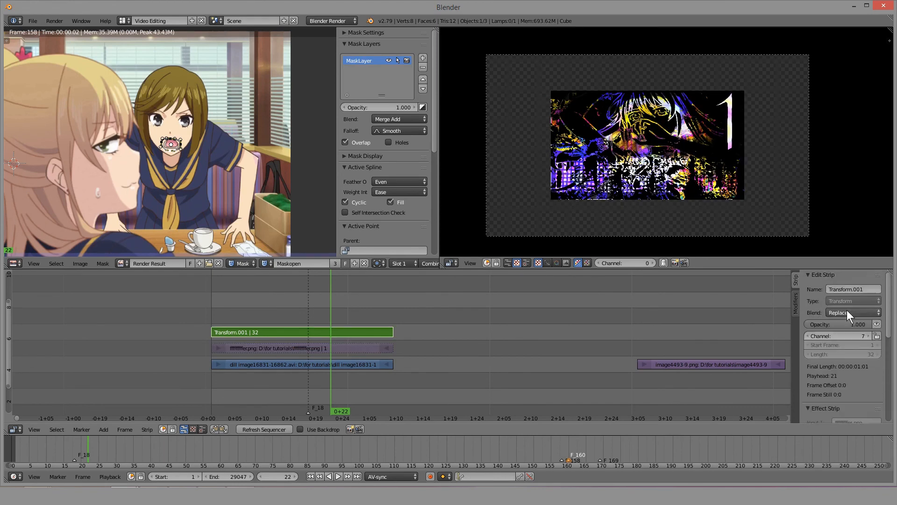
left_click(850, 312)
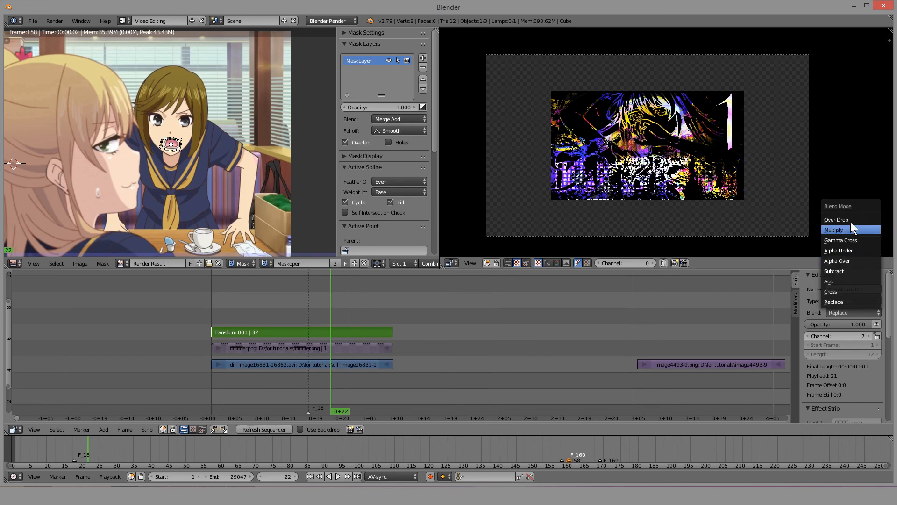
left_click(852, 260)
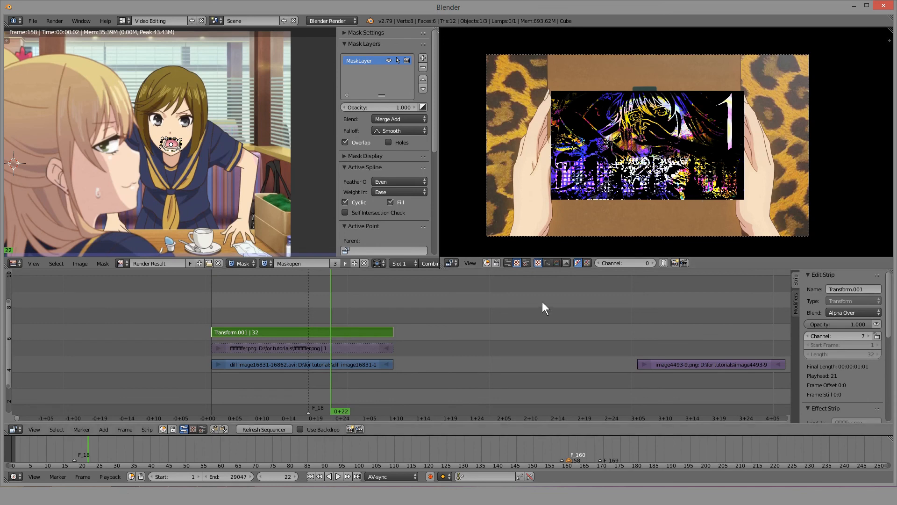
key("alt+a")
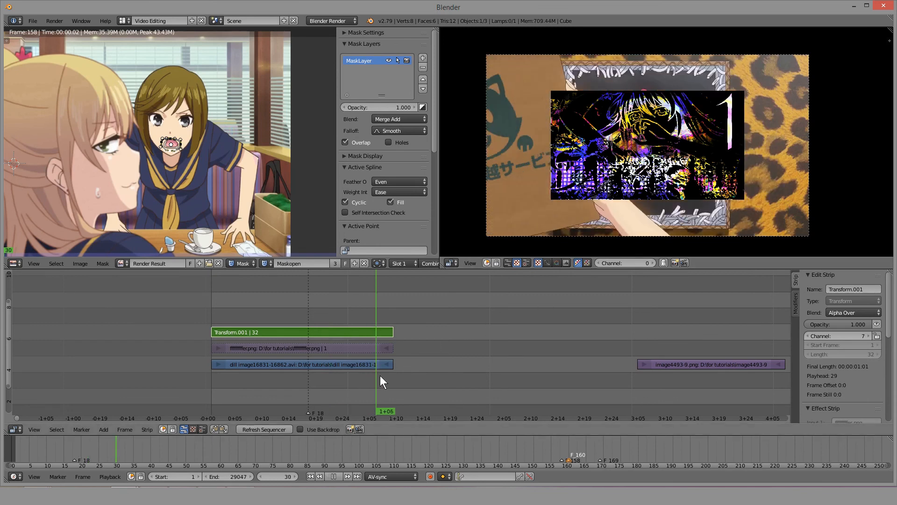
key("alt+a")
Disable uniform scale on the Transform strip, setting its X position to 2.4 and its X and Y scale to 0.48 and 0.79.
scroll(846, 365, "down", 6)
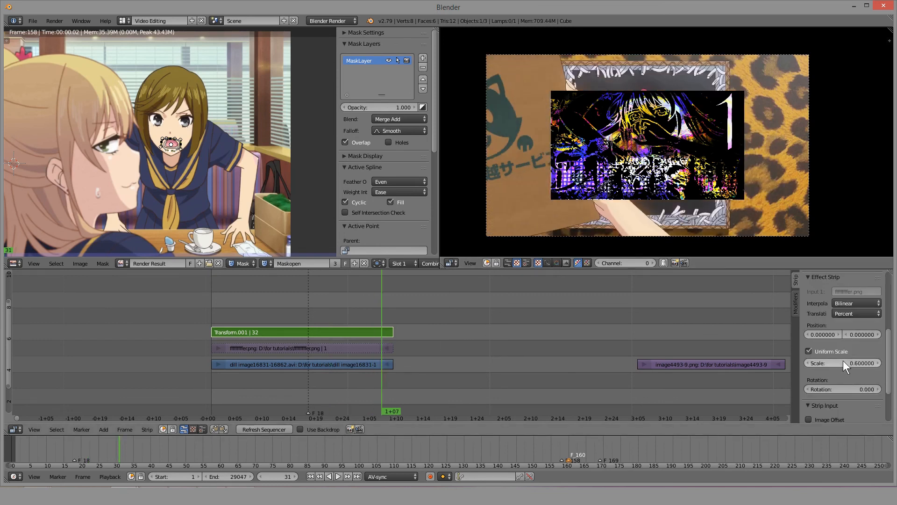
left_click(824, 348)
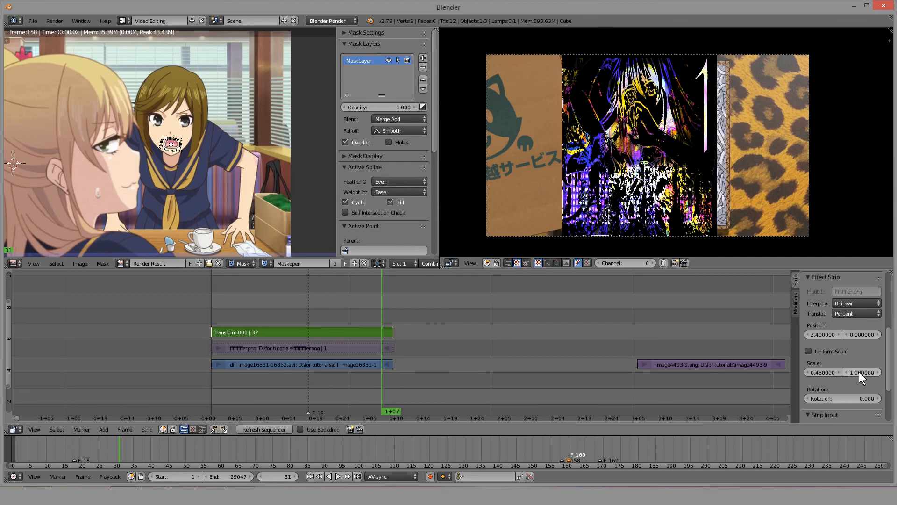
mouse_move(858, 372)
left_mouse_down()
mouse_move(840, 371)
mouse_move(854, 372)
left_mouse_up()
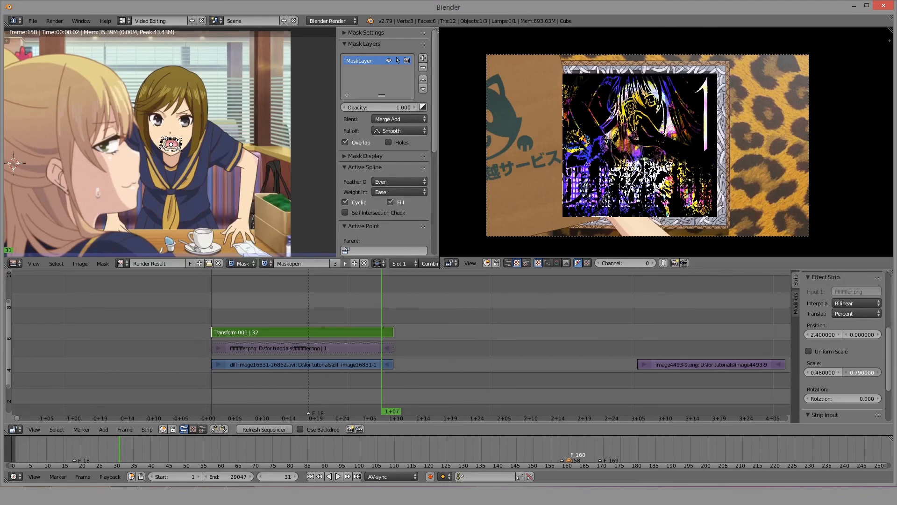
Play the overlaid image back over the clip and scrub to frame 31 to check its fit in the picture frame.
key("shift+alt+a")
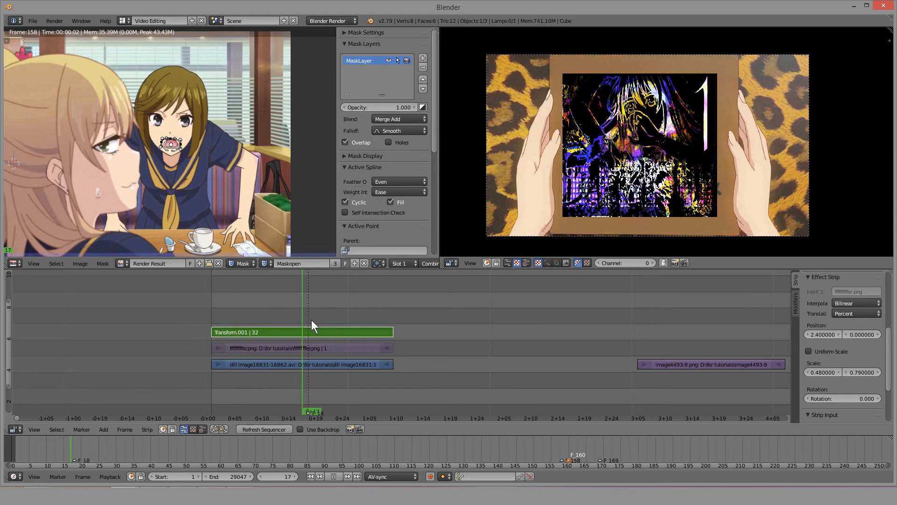
key("alt+a")
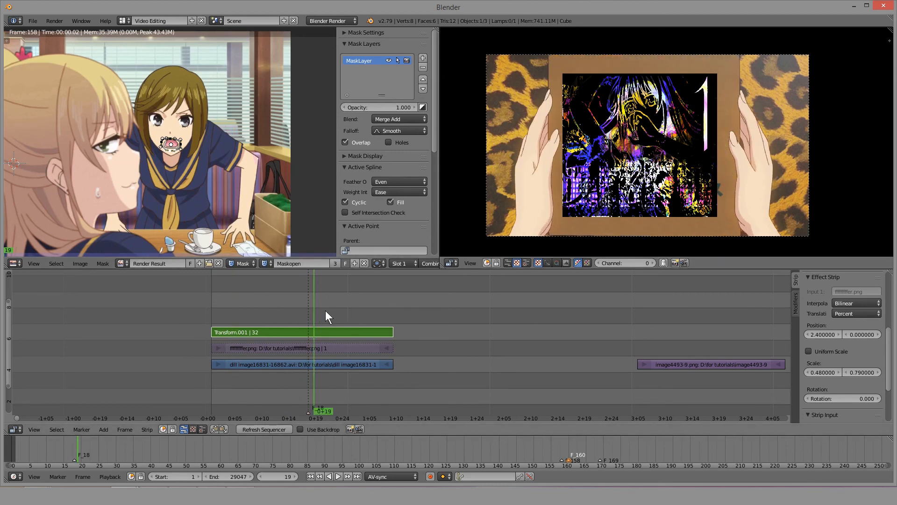
left_click_drag(325, 311, 379, 306)
left_click(310, 310)
middle_click_drag(318, 332, 379, 340)
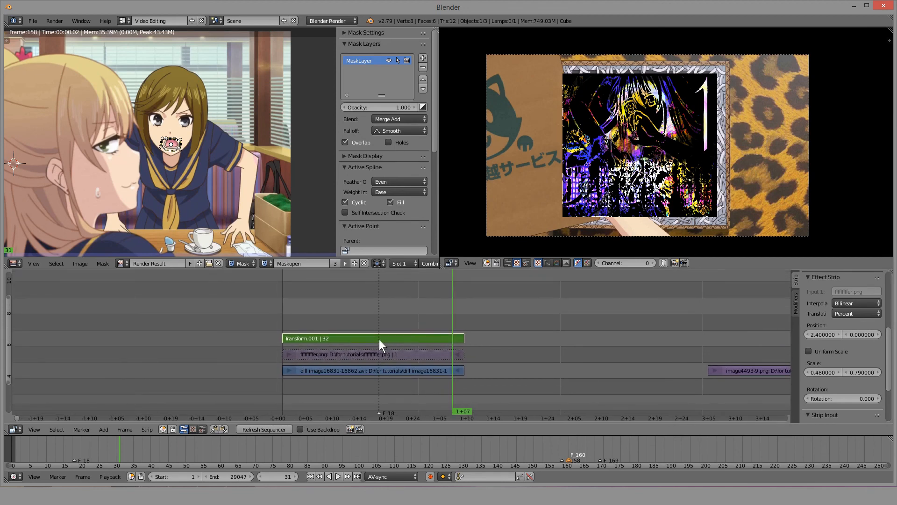
Mute the Transform strip and compare frames 22 to 24 to examine where the paper starts moving off the picture frame.
key("h")
scroll(398, 334, "up", 2)
left_click_drag(369, 317, 404, 322)
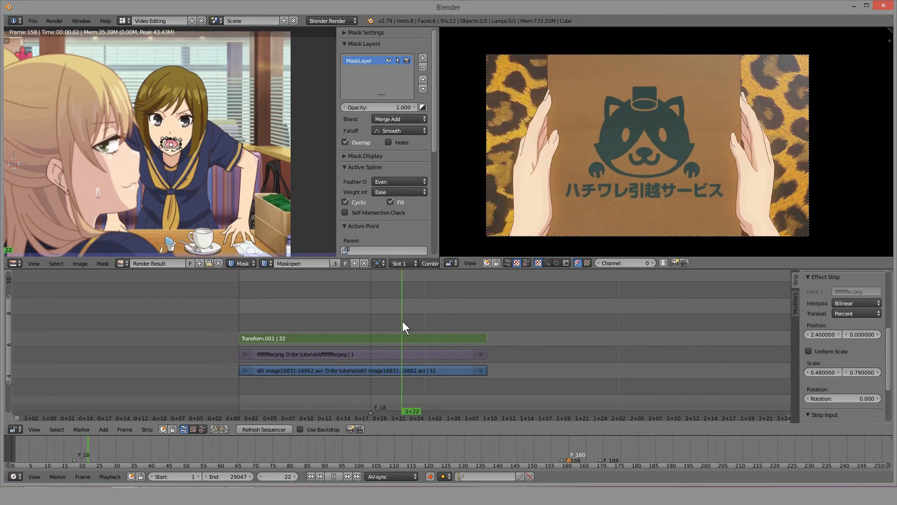
left_click(411, 321)
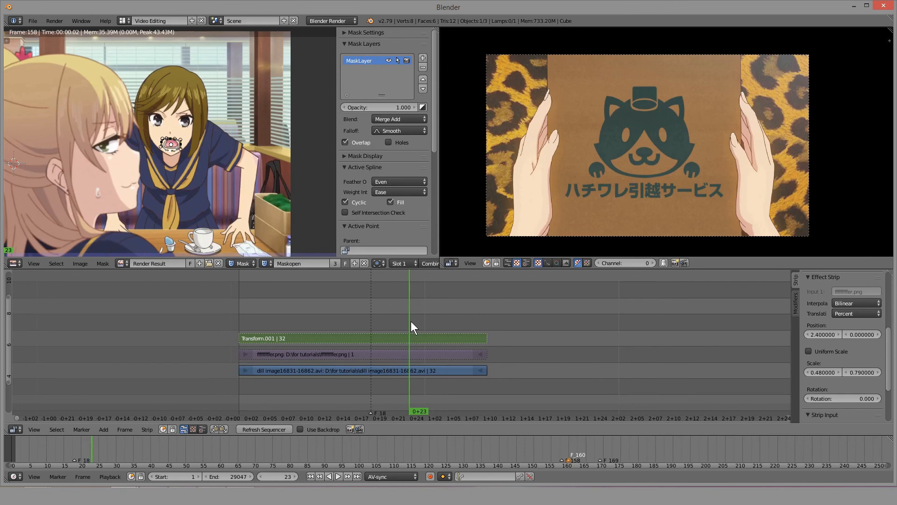
left_click(417, 321)
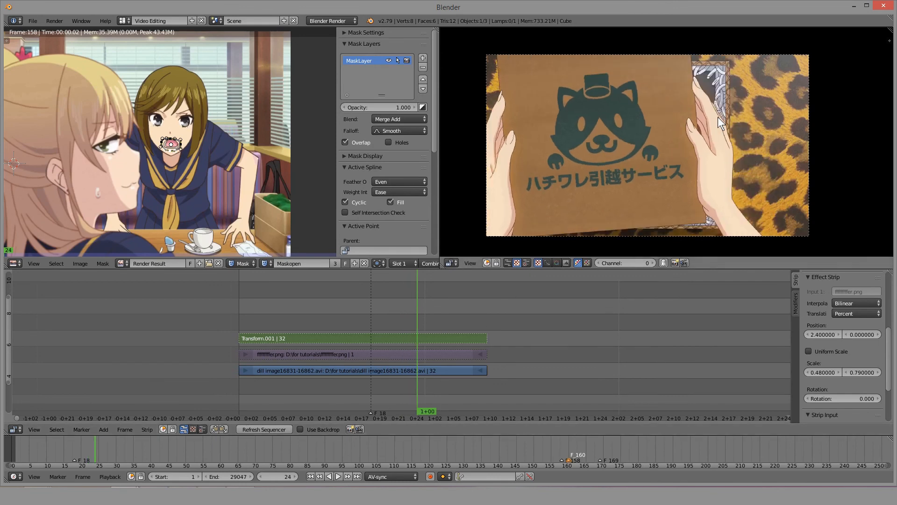
key("Left")
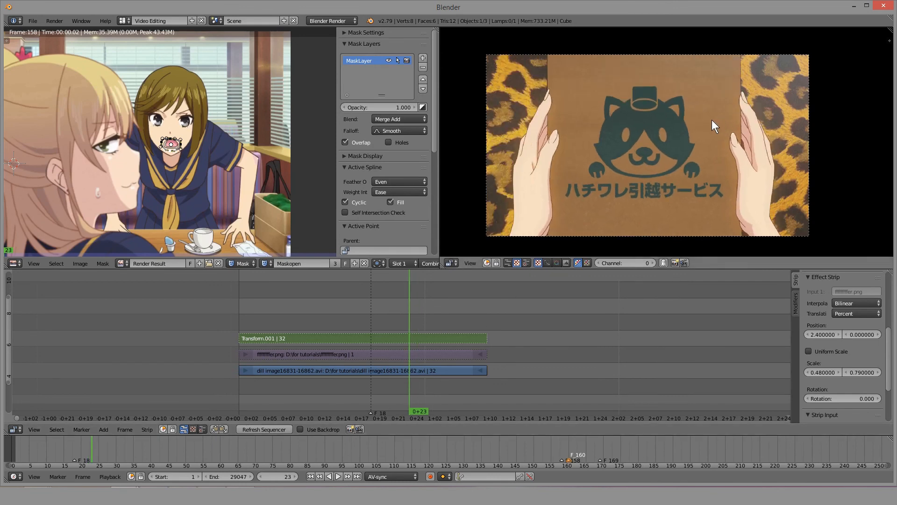
key("Right")
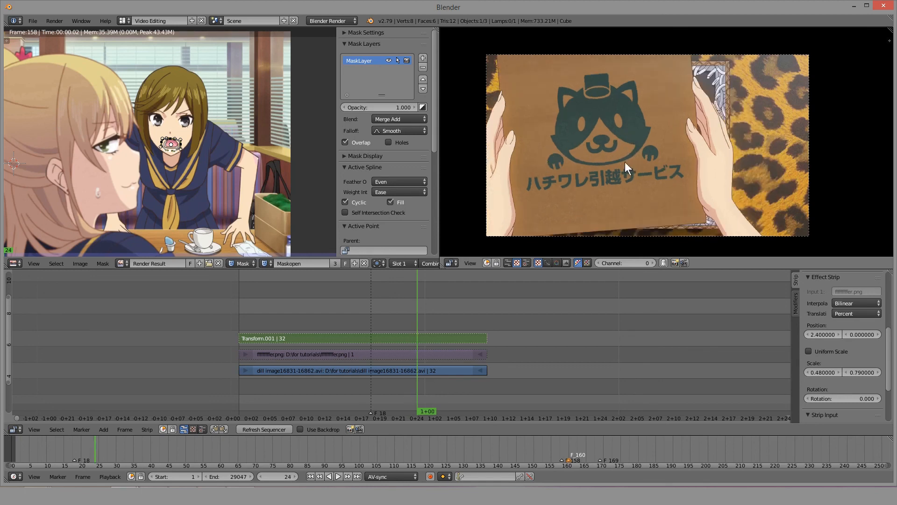
key("Left")
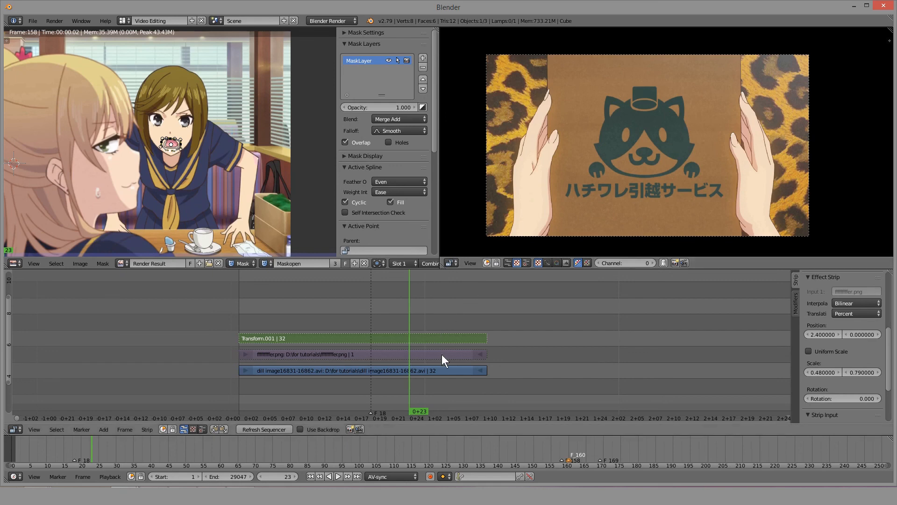
Soft cut the movie strip of the first clip at frame 24.
right_click(442, 367)
key("Right")
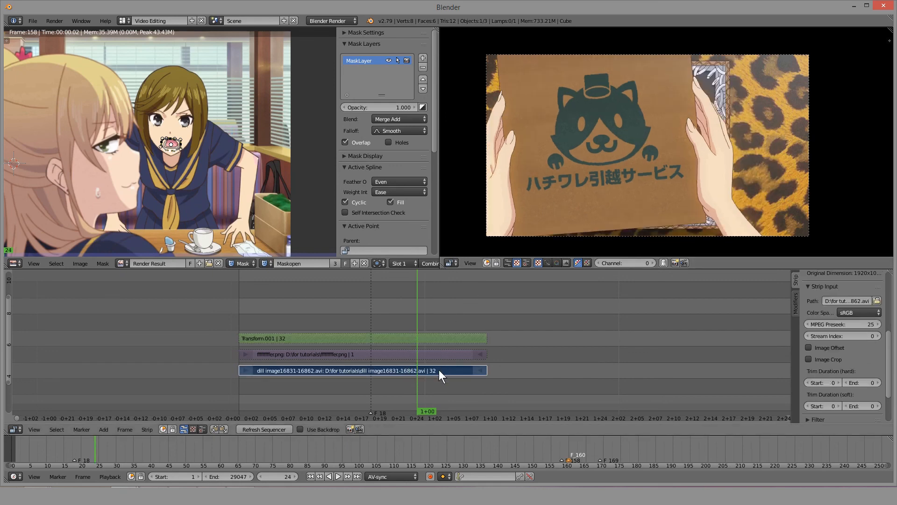
middle_click_drag(526, 351, 444, 347)
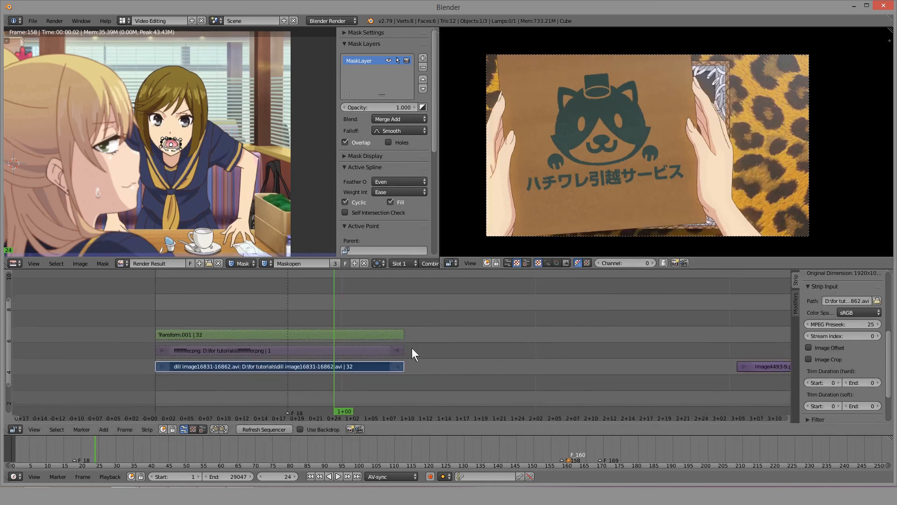
key("k")
key("k")
scroll(374, 363, "up", 1)
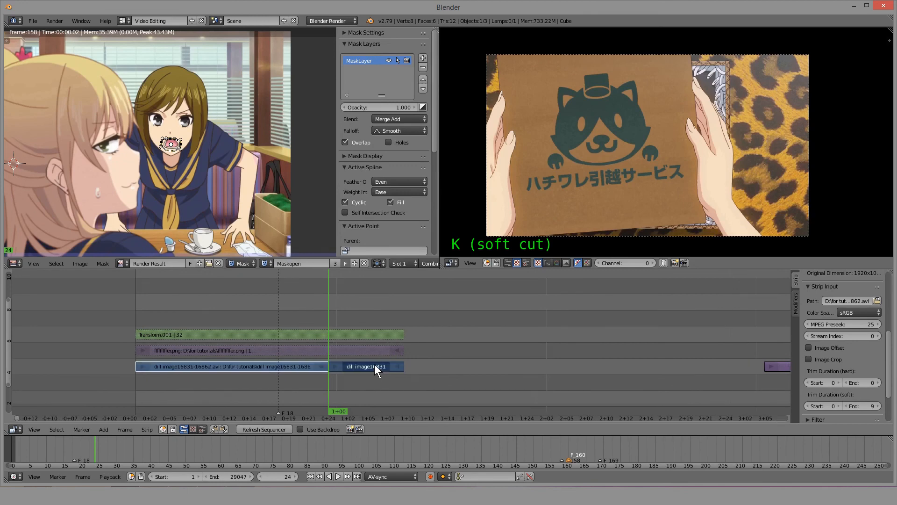
Select the second part of the cut movie strip and add a marker at frame 24.
right_click(375, 364)
key("m")
middle_click_drag(363, 350, 406, 367)
scroll(406, 366, "up", 10)
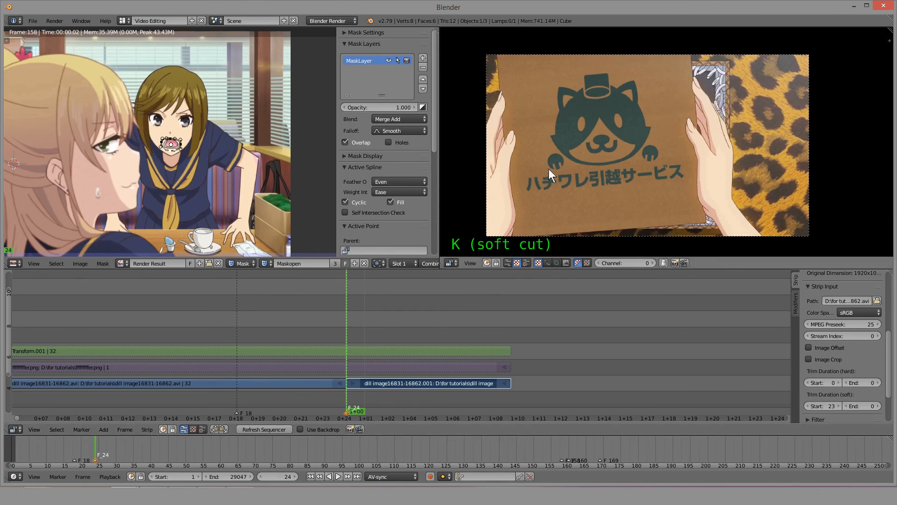
Step through frames 24 to 32 and back to examine how the hand and paper uncover the picture frame.
key("Right")
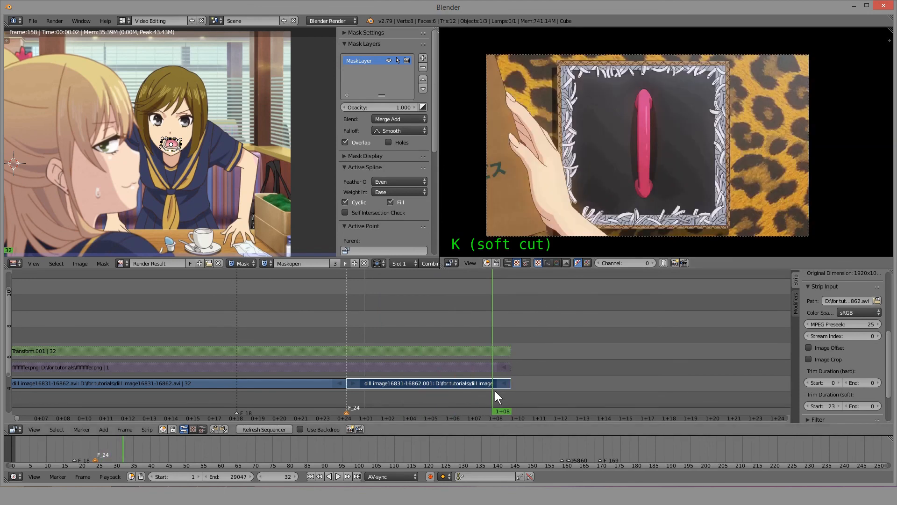
key("Left")
key("Left")
key("Left")
key("Left")
key("Left")
key("Left")
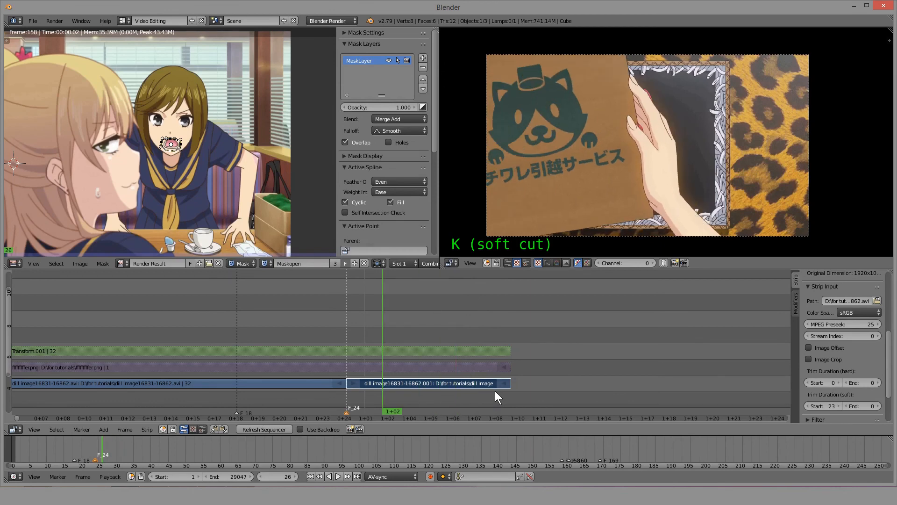
key("Left")
key("Left")
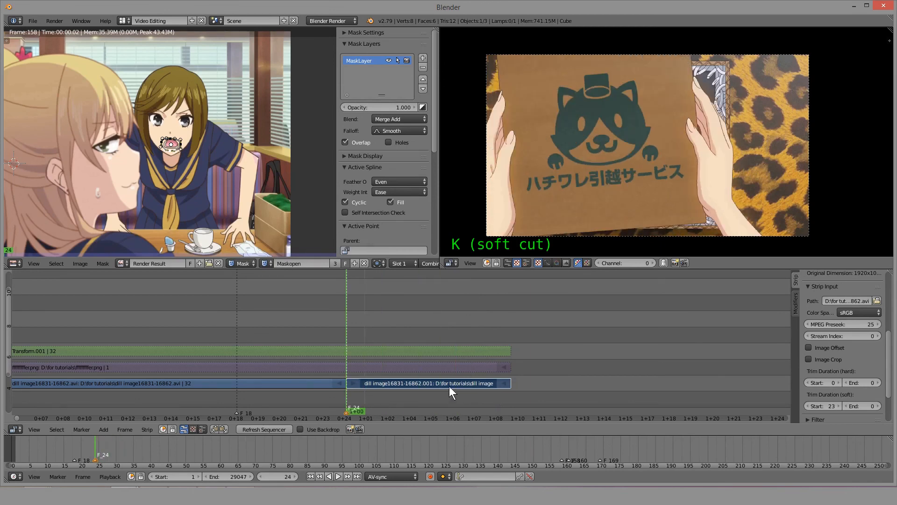
Unlink the render result from the mask editor and delete all points of the mouth mask Maskopen.
scroll(241, 171, "down", 2)
key("Home")
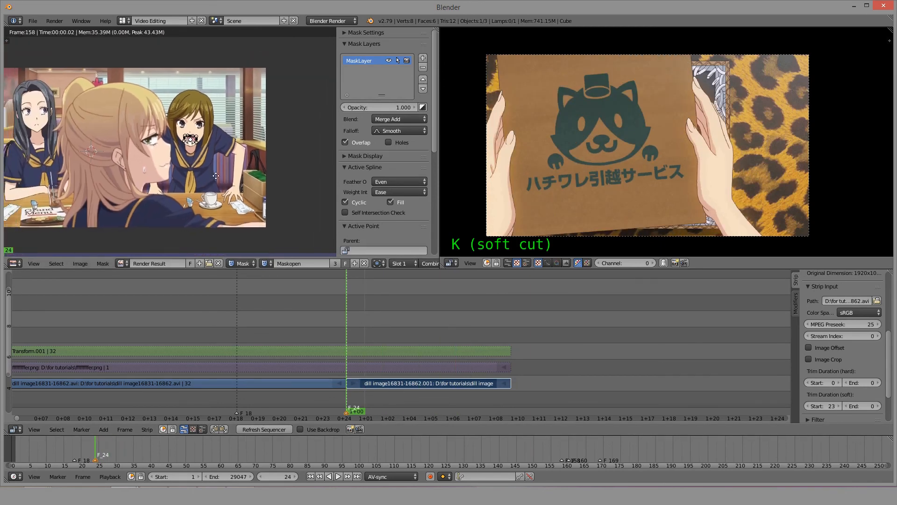
left_click(218, 263)
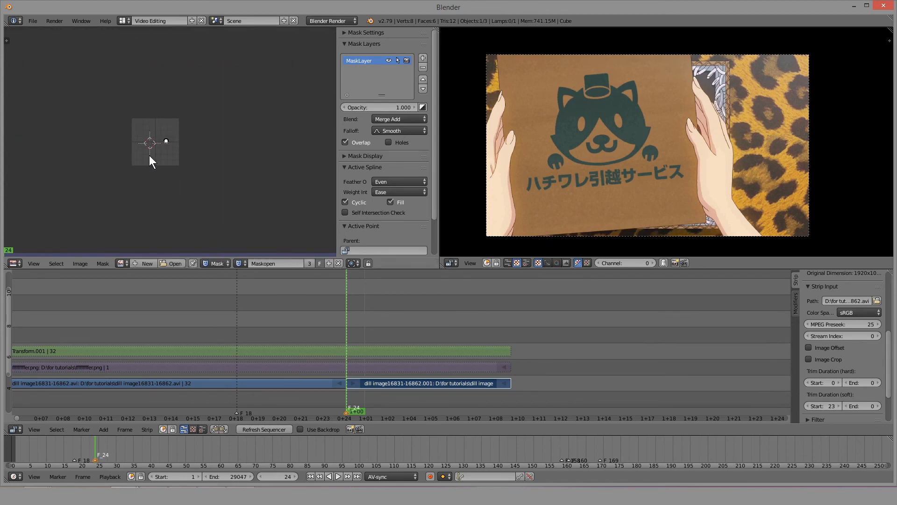
scroll(149, 155, "up", 8)
middle_click_drag(141, 172, 257, 156)
scroll(257, 152, "down", 1)
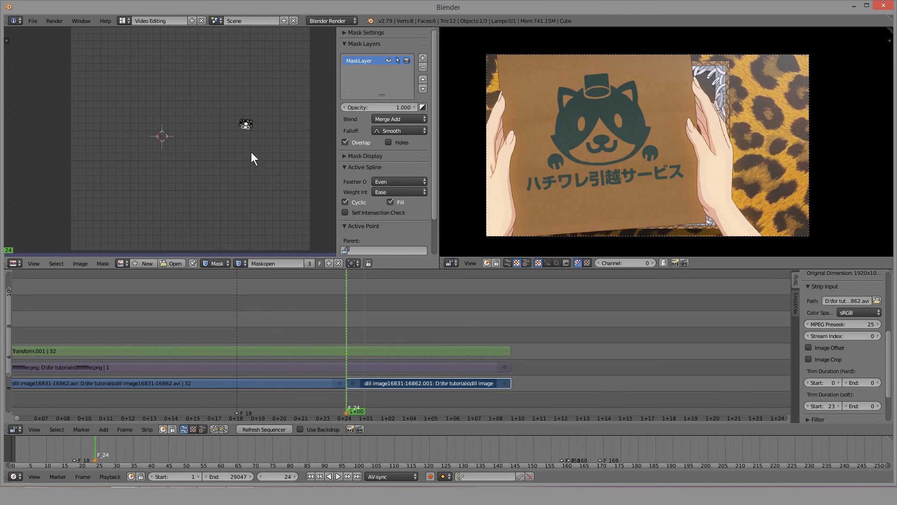
key("a")
key("x")
left_click(250, 154)
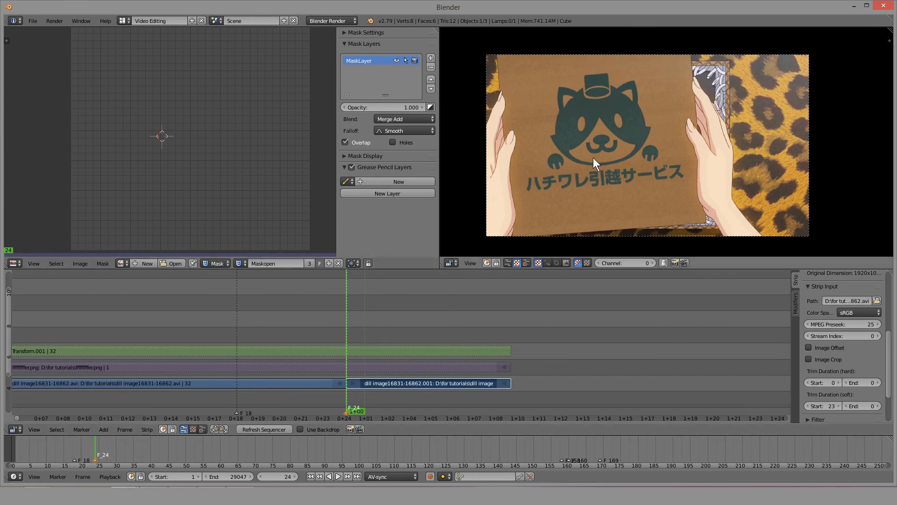
Set the scene's start frame to 24 and end frame to 32 to cover the second part of the cut clip.
scroll(593, 158, "up", 1)
middle_click_drag(582, 172, 639, 160)
scroll(444, 363, "down", 3)
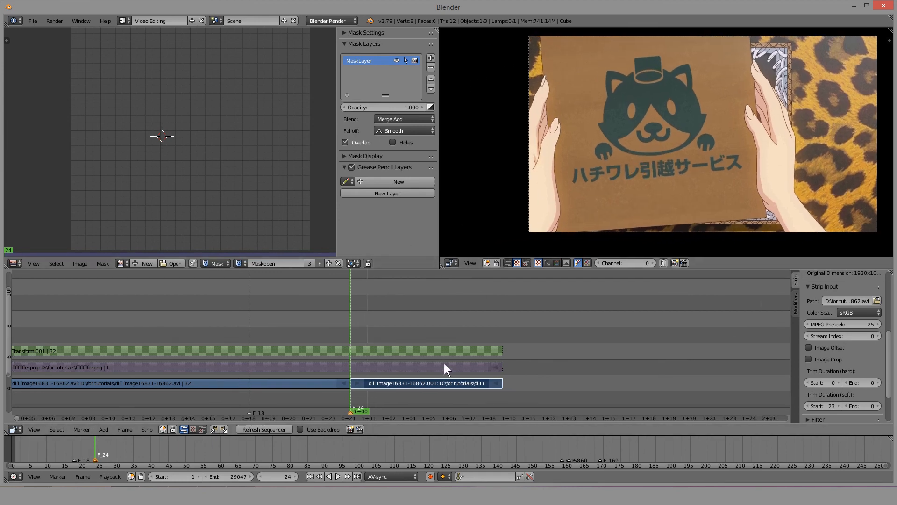
scroll(410, 386, "up", 2)
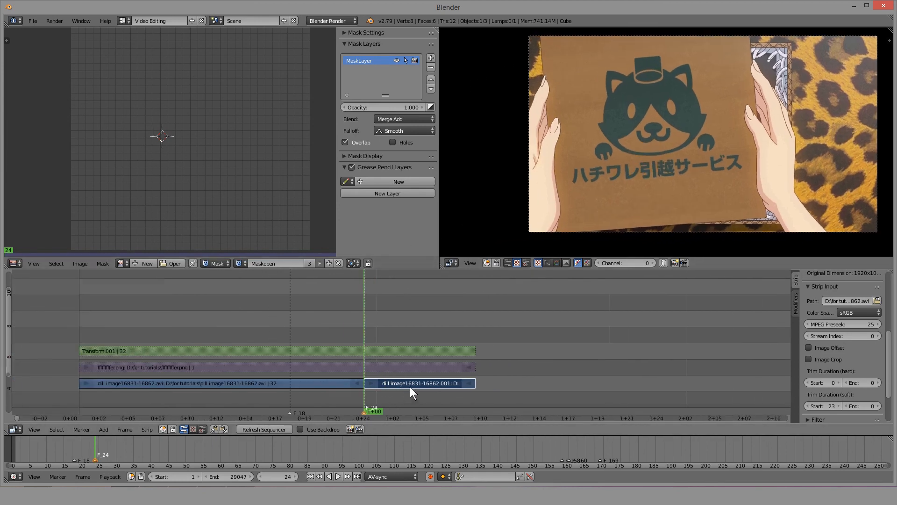
scroll(362, 390, "up", 3)
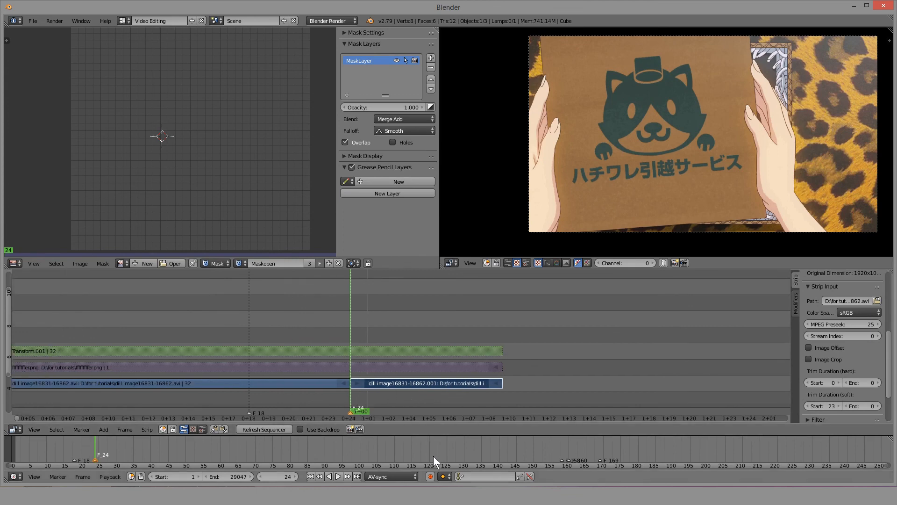
key("s")
mouse_move(486, 326)
left_mouse_down()
mouse_move(498, 326)
mouse_move(488, 327)
left_mouse_up()
key("e")
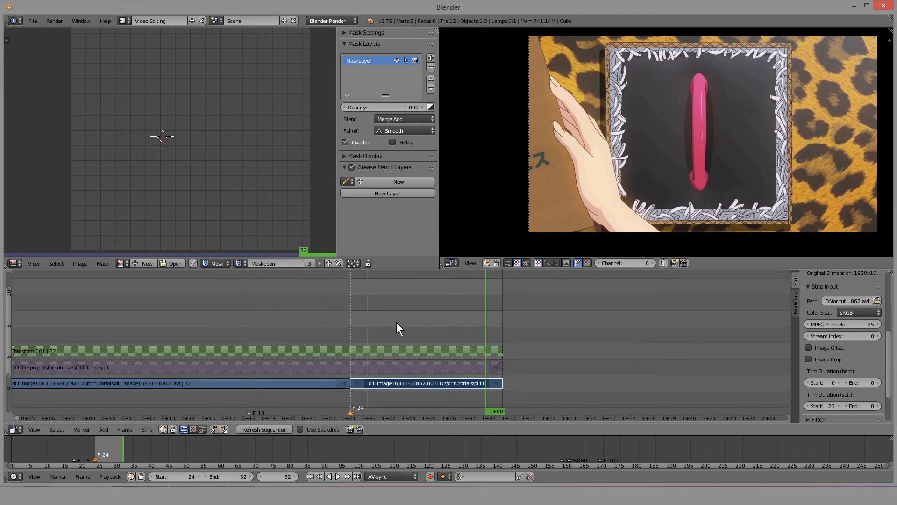
Play back the range from frame 24 to 32 and return the playhead to frame 24.
key("alt+a")
key("Escape")
key("alt+a")
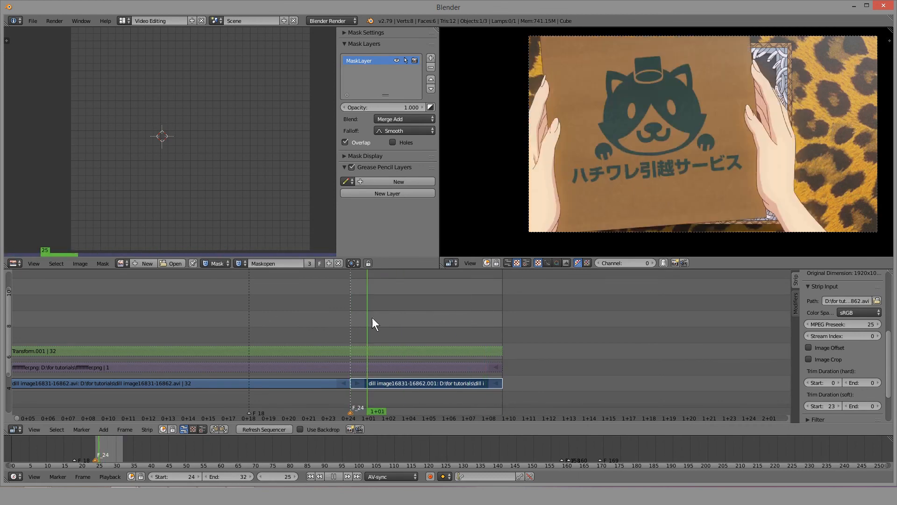
key("alt+a")
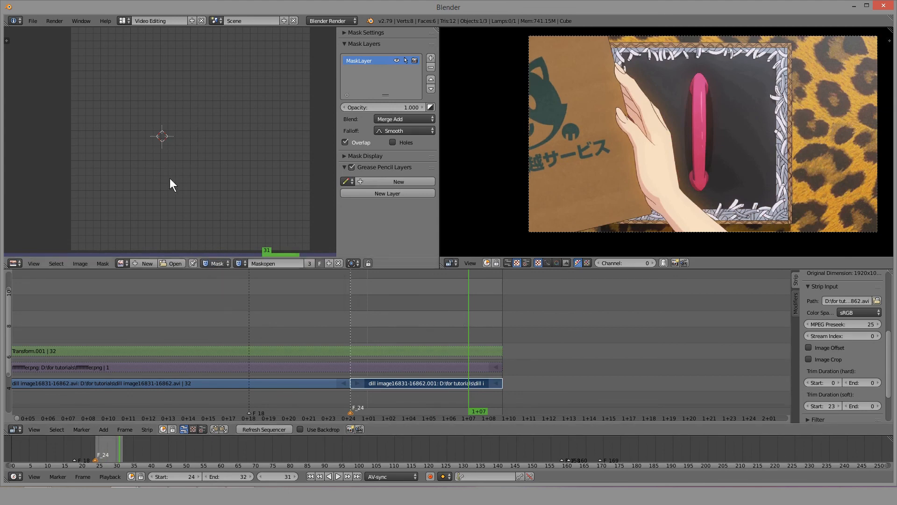
left_click_drag(397, 324, 361, 330)
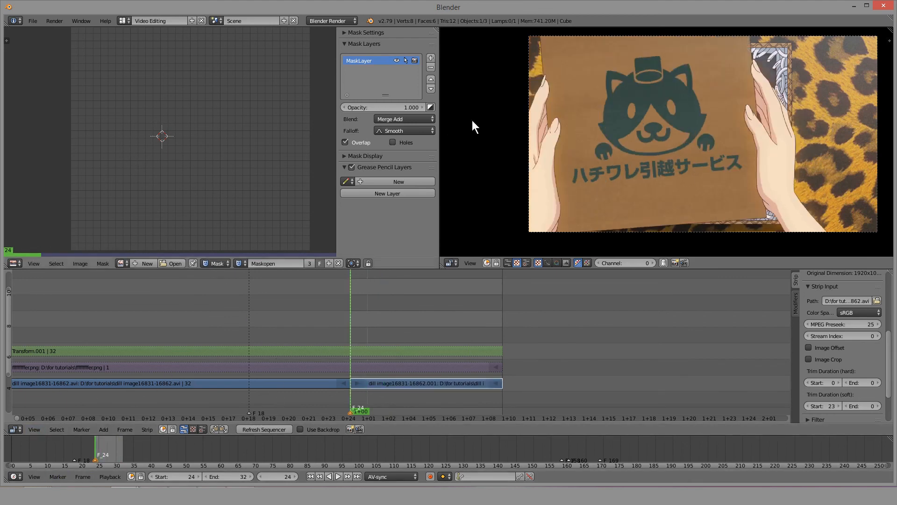
Split the mask editor area and turn the new area into a Properties editor.
left_click_drag(440, 30, 148, 40)
left_click(157, 263)
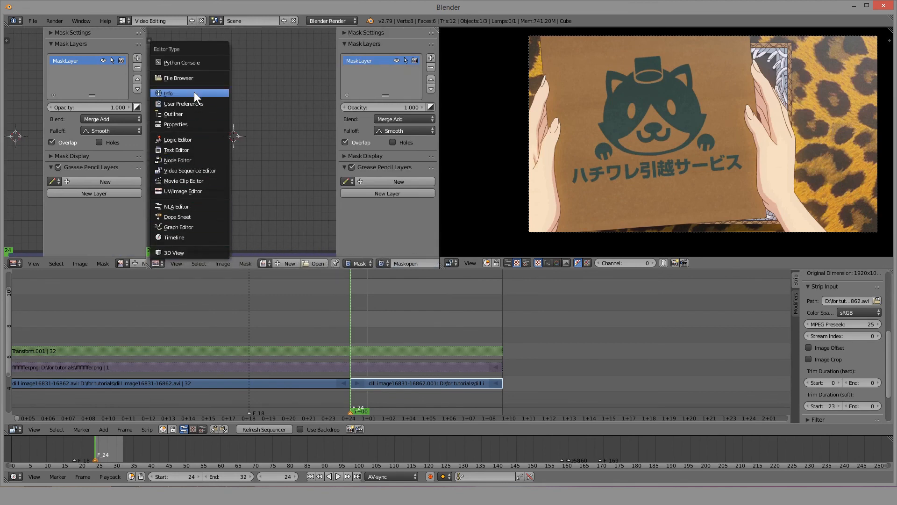
left_click(184, 123)
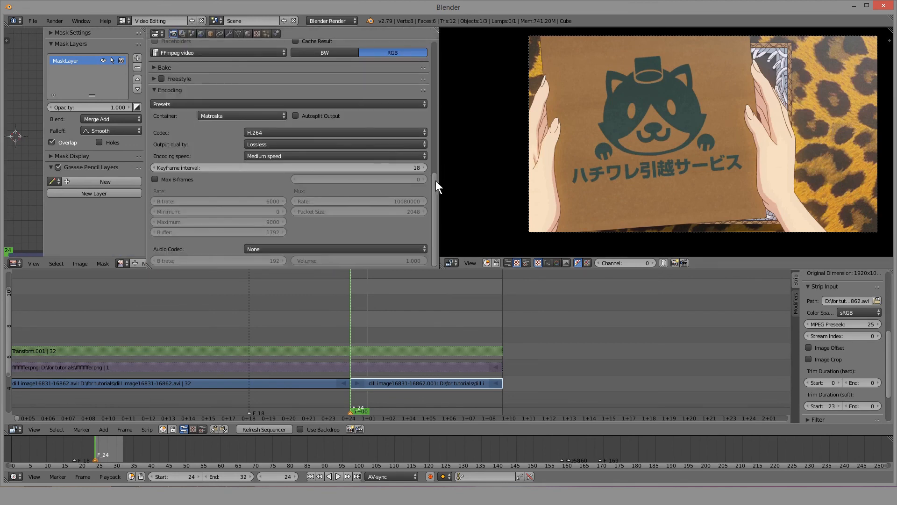
Set the render encoding's output quality to Low quality and its container to MPEG-4.
left_click(325, 145)
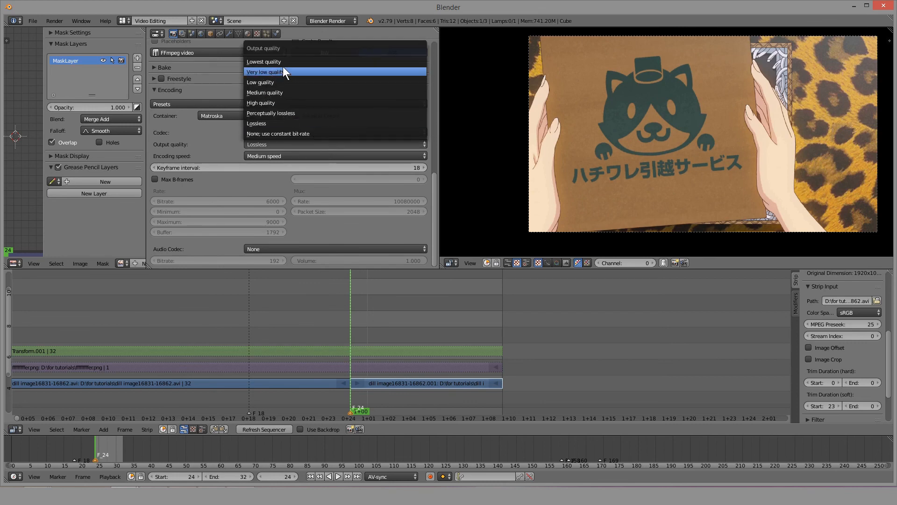
left_click(280, 81)
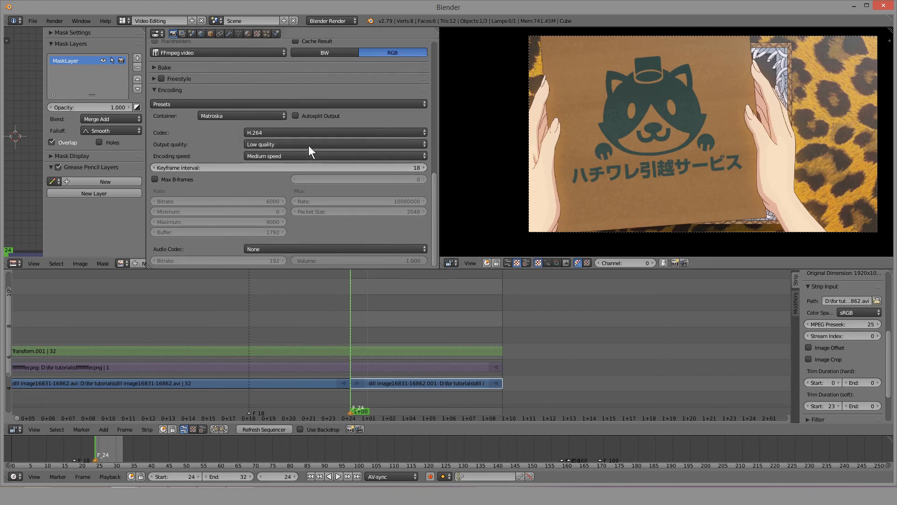
left_click(272, 114)
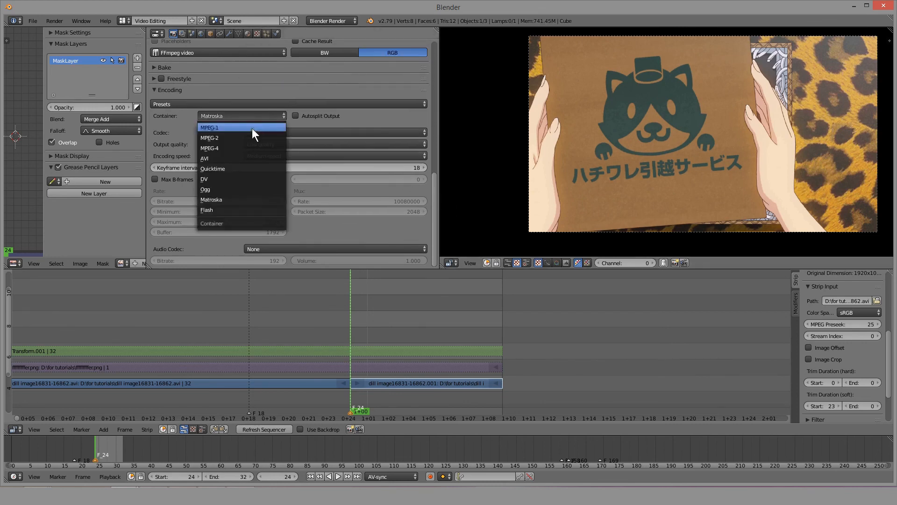
left_click(238, 152)
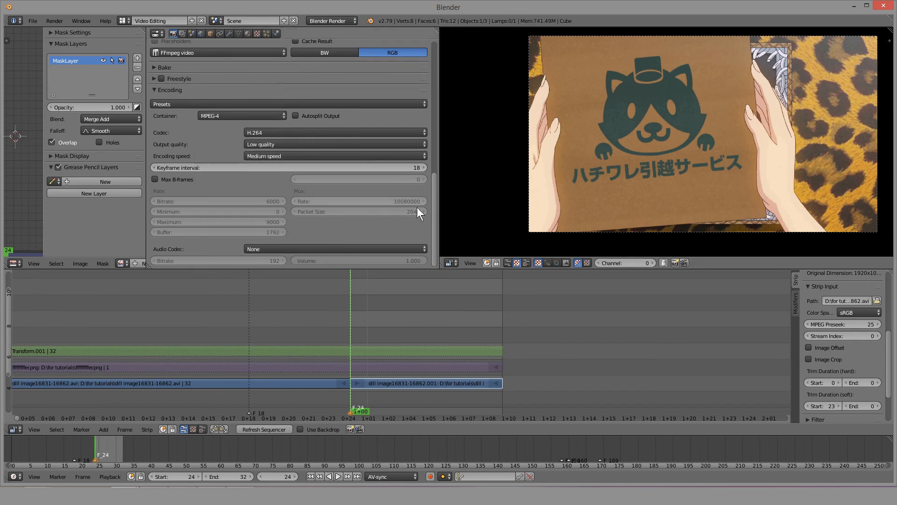
Change the render output file name to yyyyyyyyyy in D:\for tutorials\transodin\New folder.
scroll(423, 238, "up", 8)
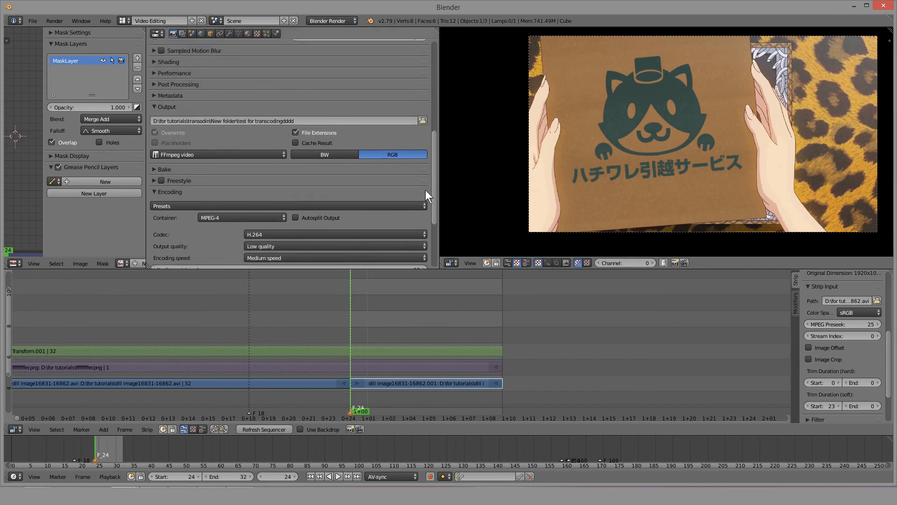
left_click(423, 161)
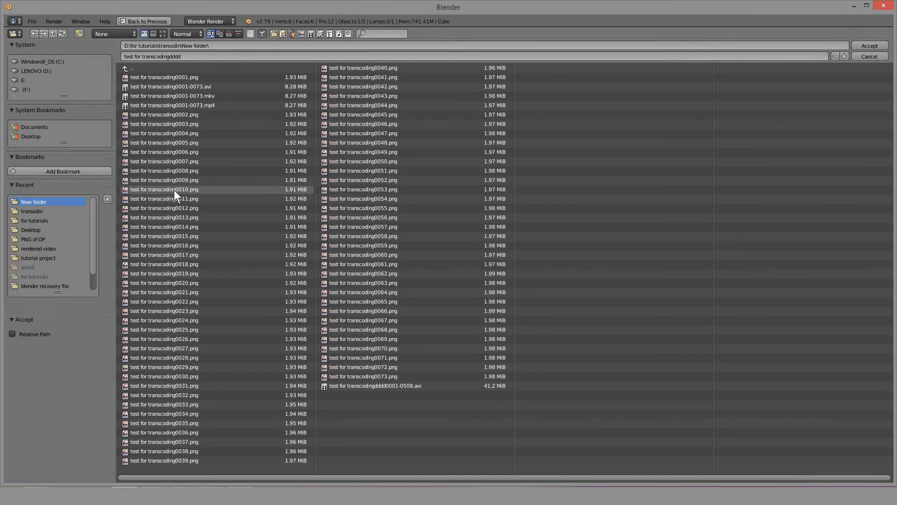
left_click(167, 57)
type("yyyyyyyyy")
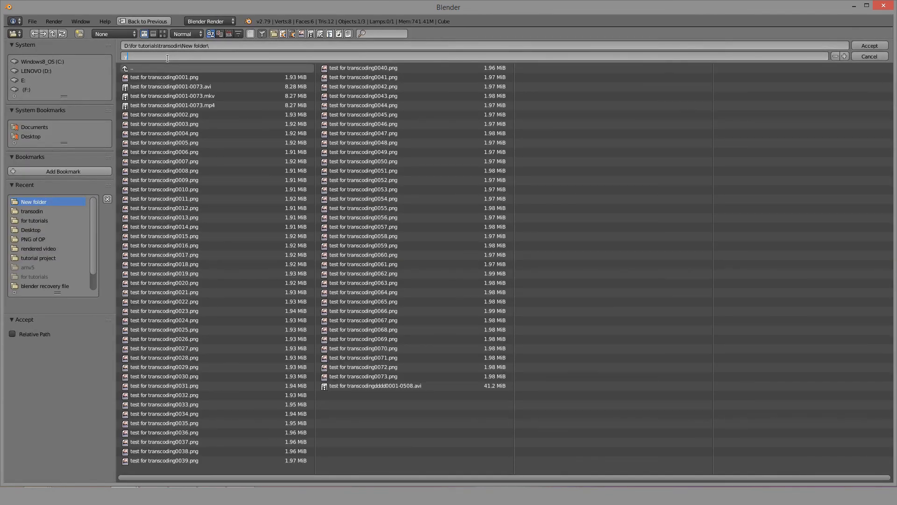
left_click(870, 47)
left_click(870, 47)
Render the animation for frames 24 to 32.
scroll(320, 204, "down", 5)
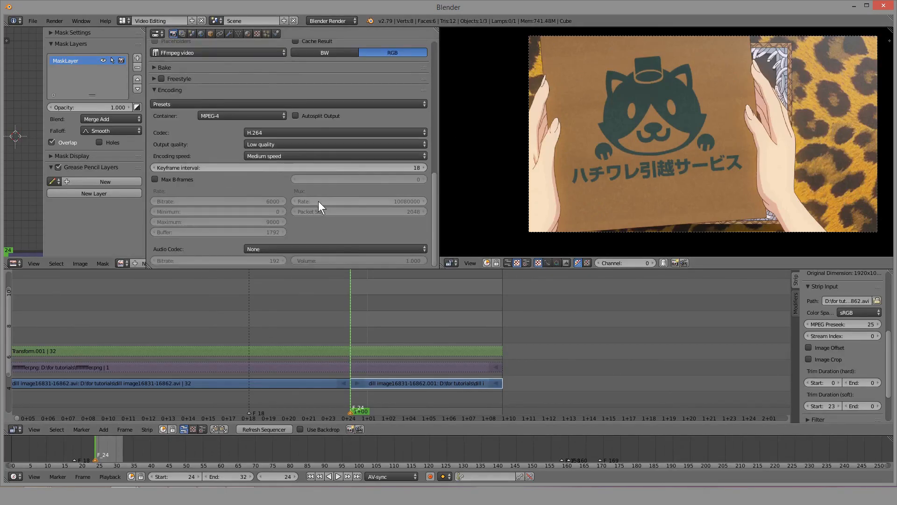
scroll(318, 201, "up", 10)
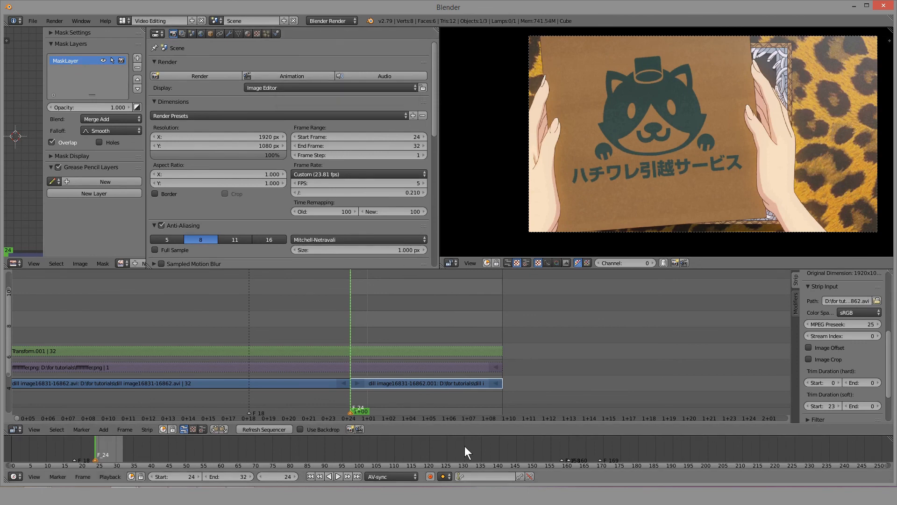
left_click(299, 73)
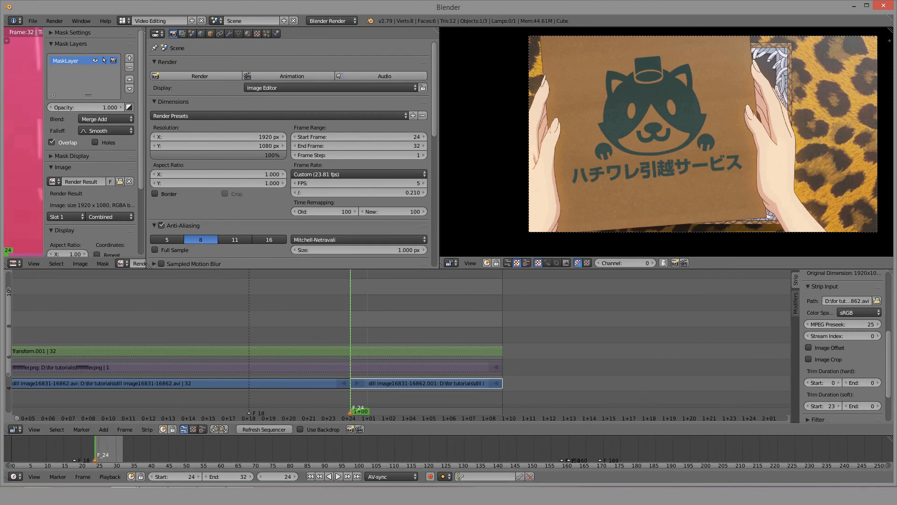
Switch to File Explorer and add yyyyyyyyyy0024-0032.mp4 from transodin\New folder to Blender's video sequencer.
mouse_move(137, 496)
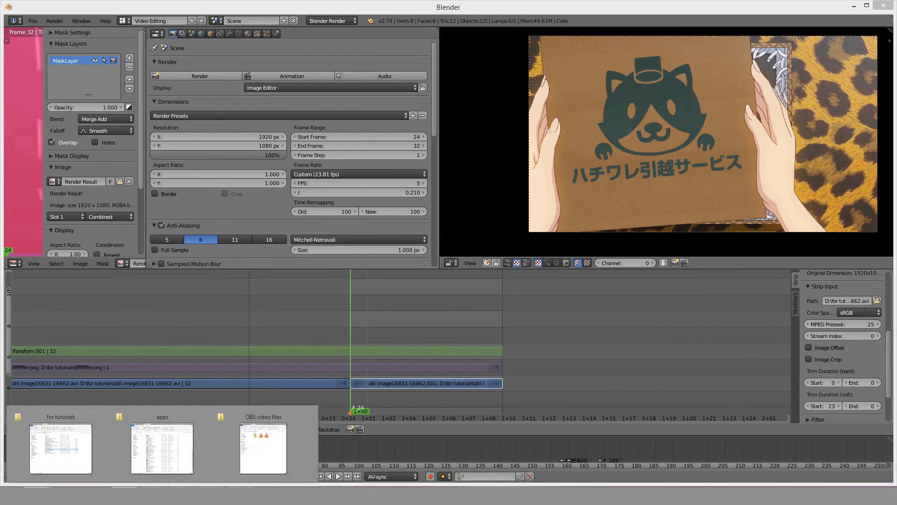
left_click(137, 462)
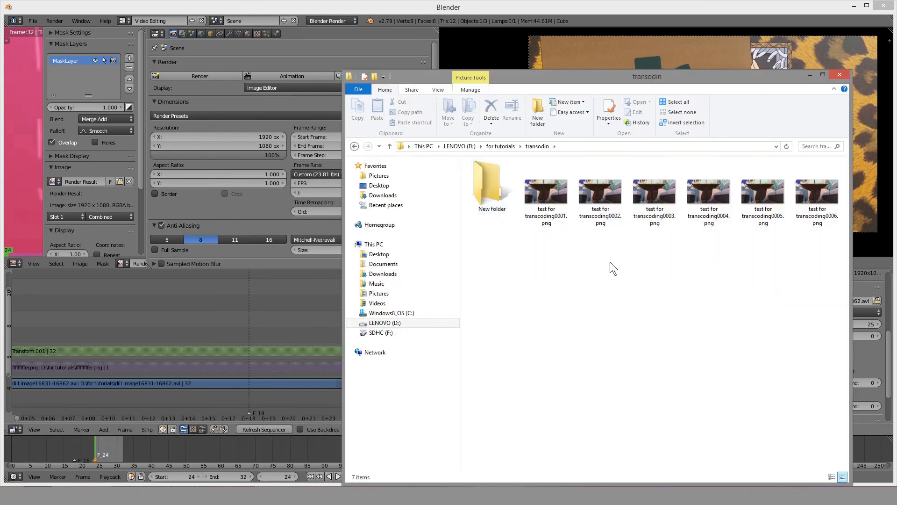
double_click(504, 225)
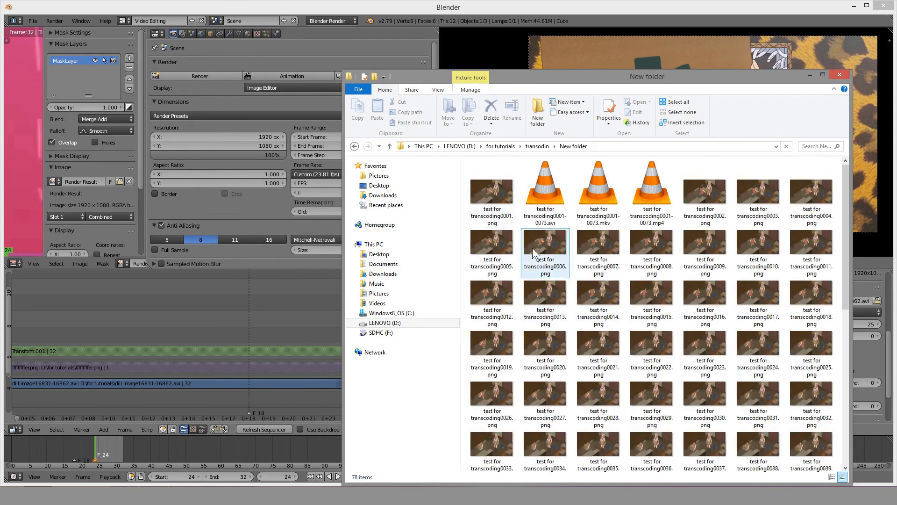
scroll(702, 309, "down", 5)
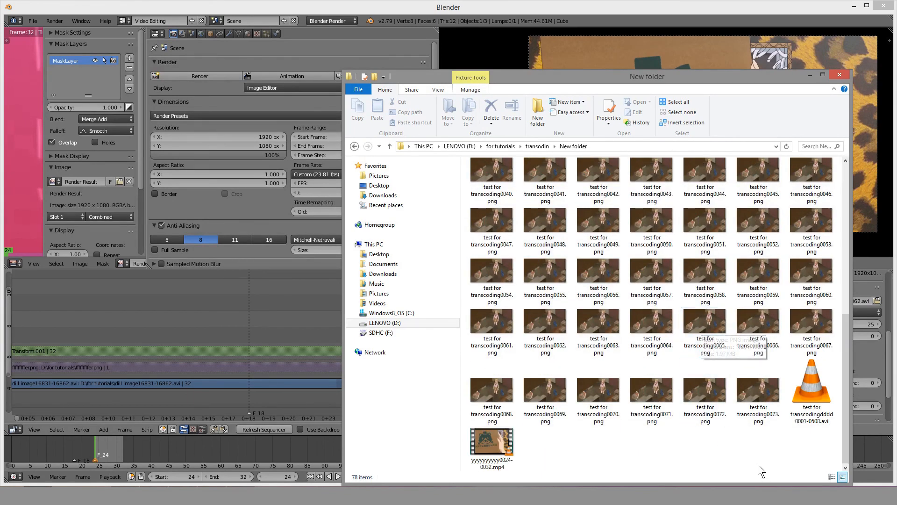
left_click(492, 459)
left_click_drag(505, 456, 222, 321)
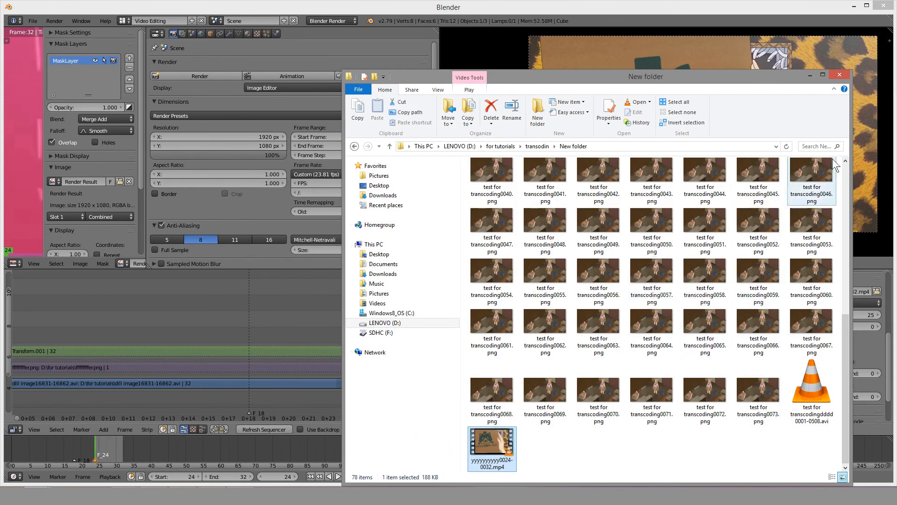
left_click(809, 76)
Move the playhead to frame 0 and set the scene's start frame to 0.
scroll(376, 352, "down", 8)
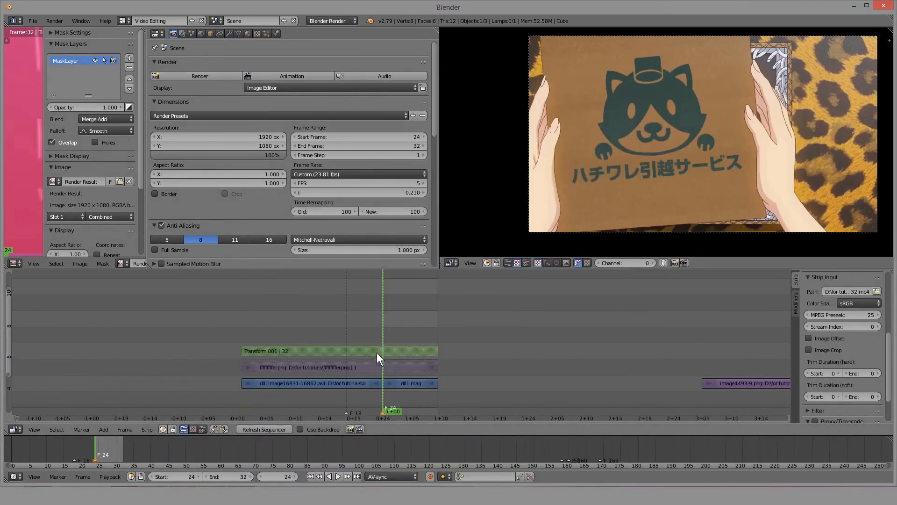
scroll(362, 362, "up", 2)
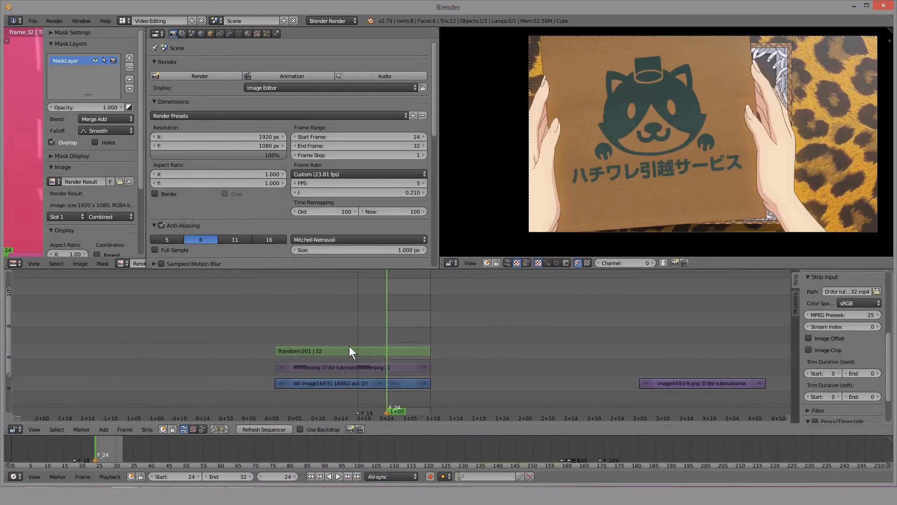
left_click(191, 323)
key("s")
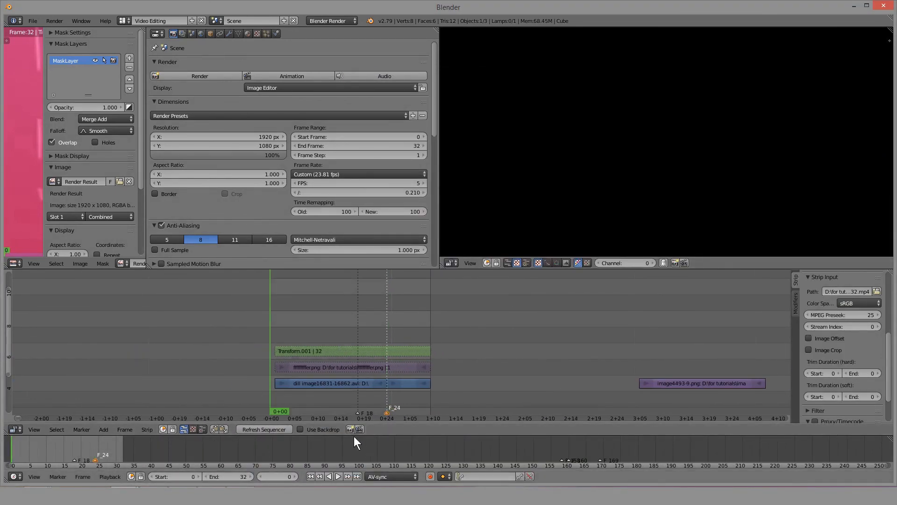
Move the imported mp4 strip to a free channel above the Transform strip, near the start of the sequence.
middle_click_drag(341, 376, 450, 320)
key("g")
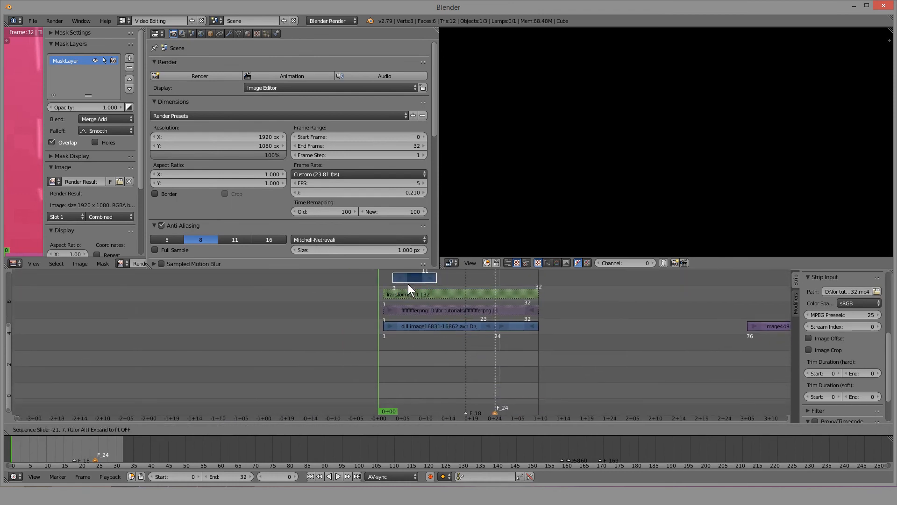
Place the yyyyyyyyyy0024-0032.mp4 strip in the channel above the Transform strip, starting at frame 0.
left_click(394, 280)
scroll(396, 281, "up", 5)
middle_click_drag(397, 281, 420, 327)
scroll(420, 328, "up", 5)
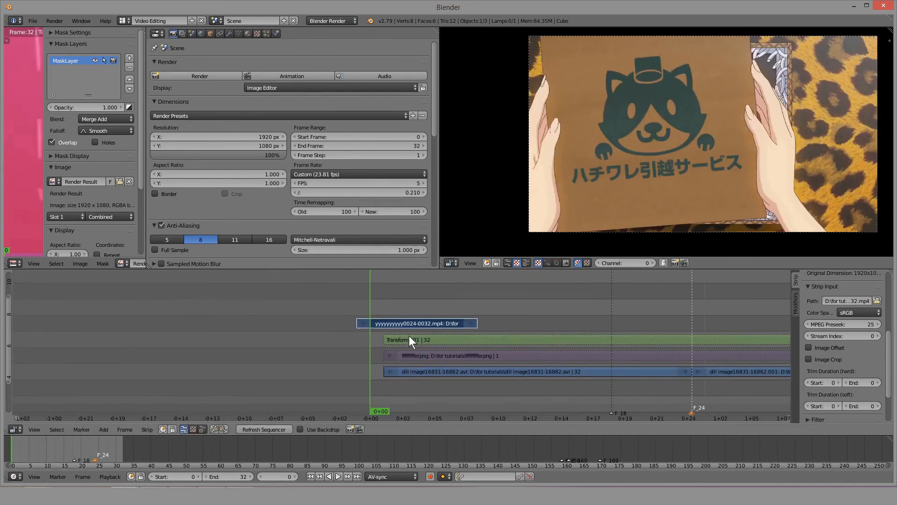
key("g")
left_click(393, 321)
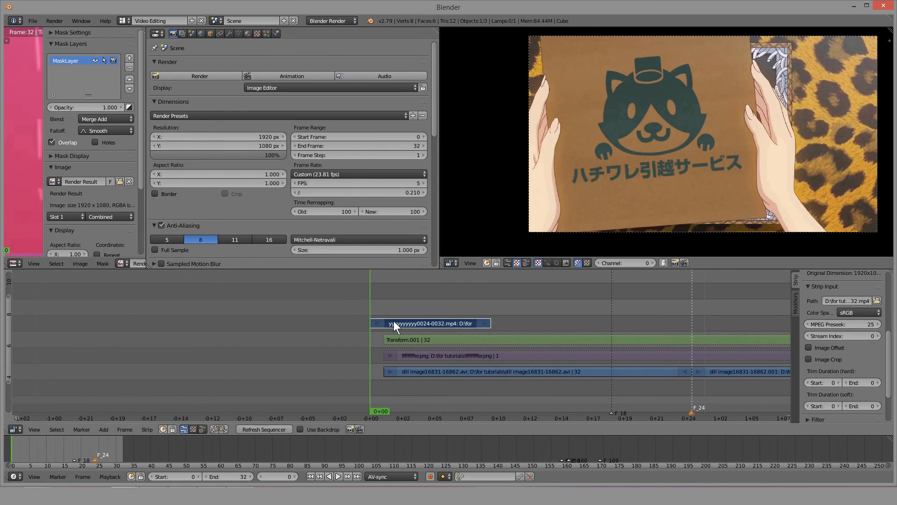
scroll(393, 320, "up", 3)
middle_click_drag(437, 322, 406, 352)
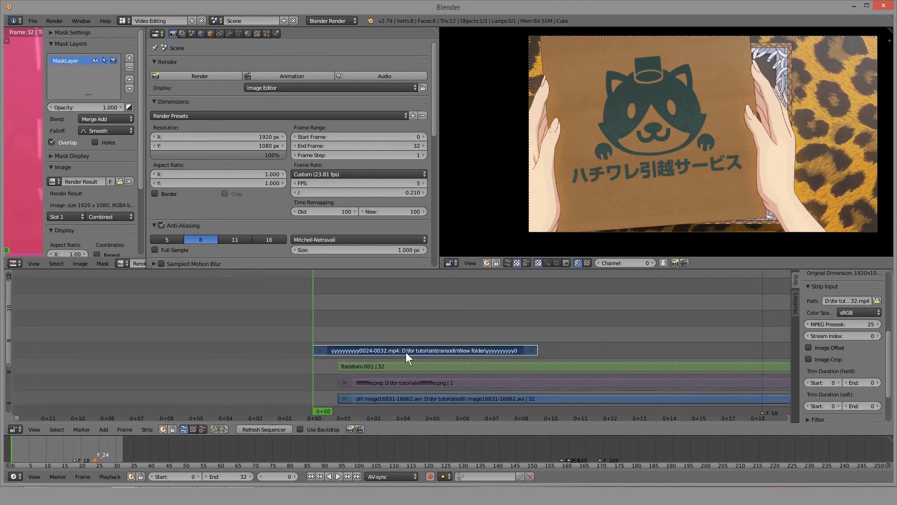
scroll(406, 352, "down", 4)
scroll(449, 335, "down", 5)
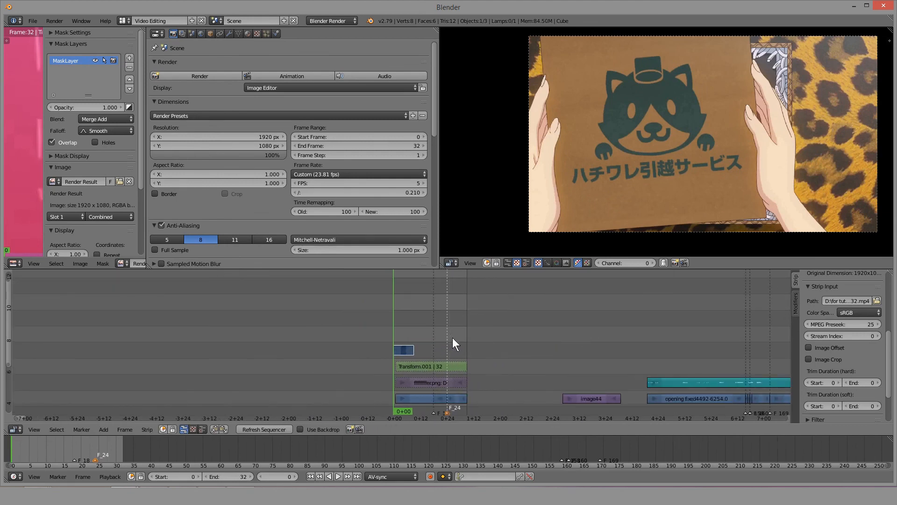
Preview the opening clip strip further along the sequence and return the playhead to frame 0.
left_click(694, 373)
right_click(702, 396)
left_click(710, 359)
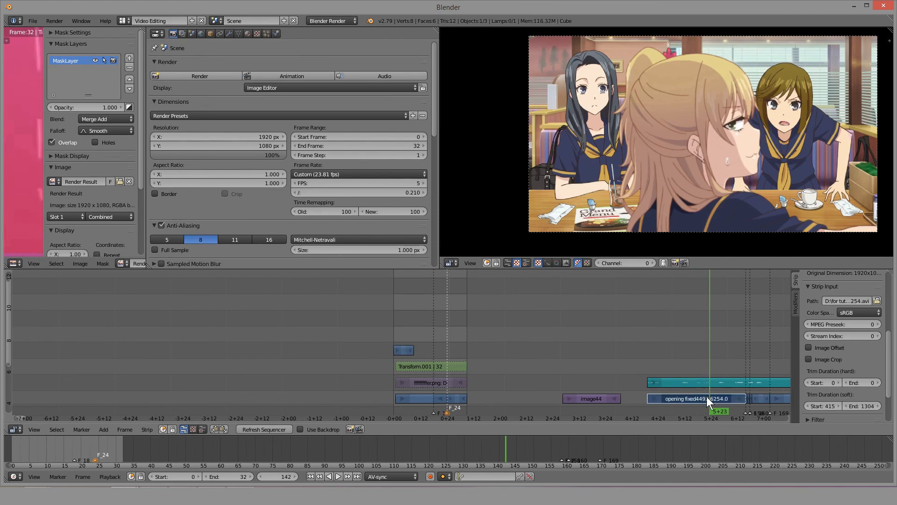
left_click(397, 336)
scroll(396, 334, "up", 15)
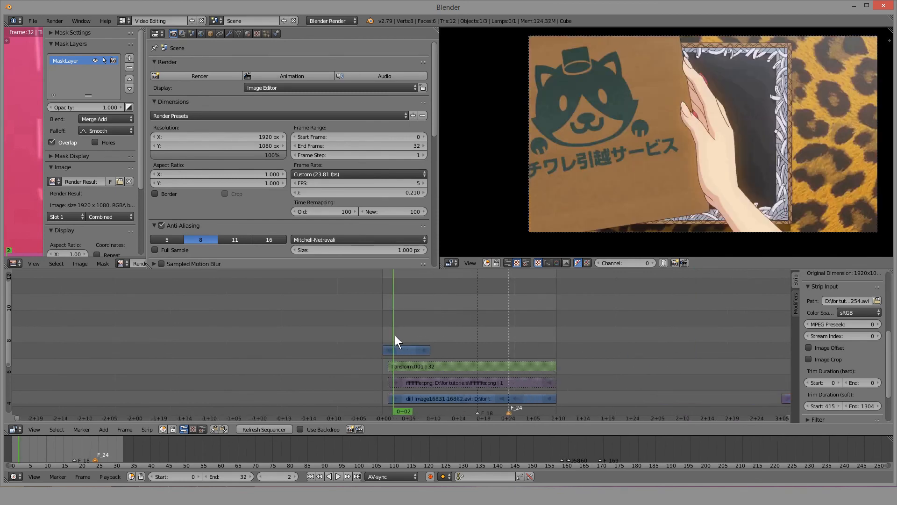
left_click_drag(191, 321, 153, 320)
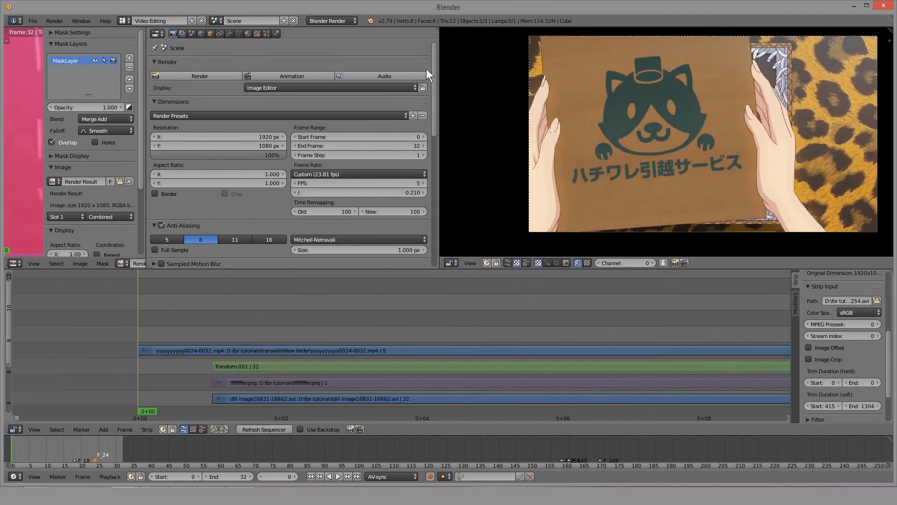
Enlarge the mask editor beside the sequencer preview so the whole image fits in it.
left_click_drag(143, 30, 620, 121)
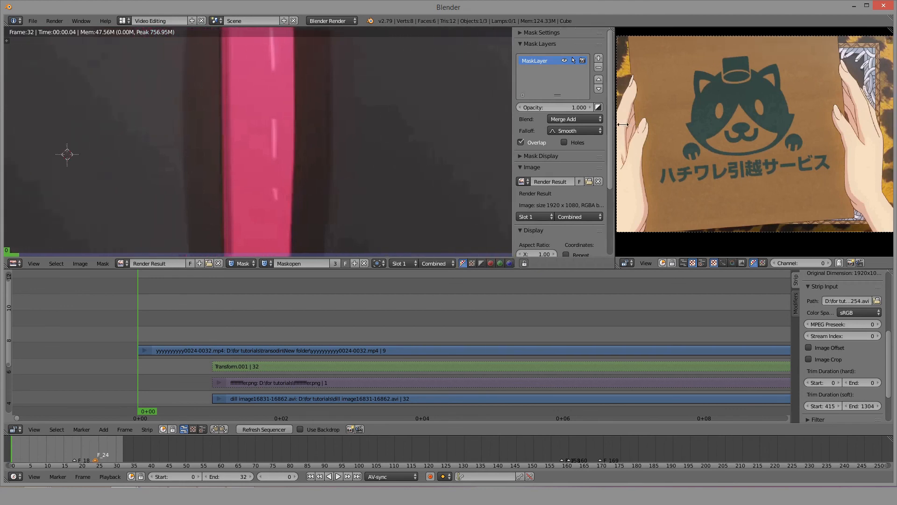
scroll(351, 159, "down", 3)
scroll(327, 161, "down", 6)
scroll(280, 188, "up", 6)
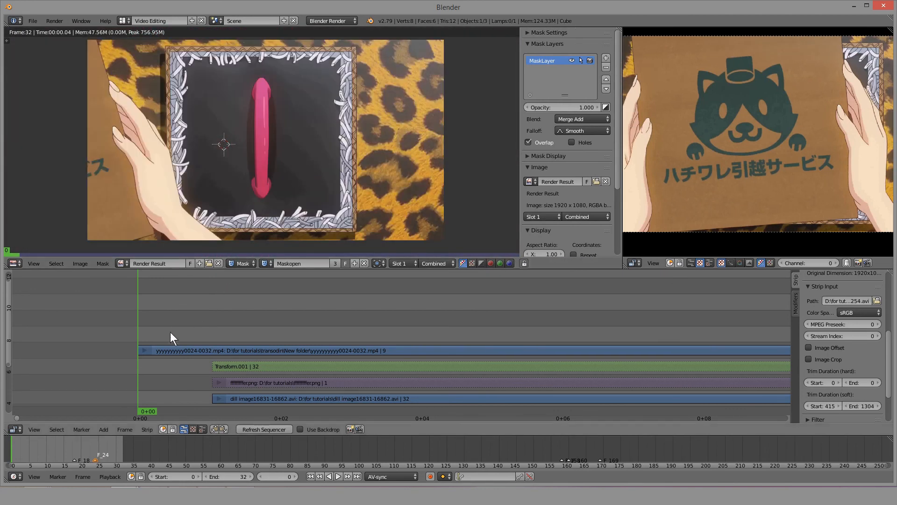
Select the movie strip at frame 0 and open yyyyyyyyyy0024-0032.mp4 from New folder in the mask editor.
right_click(182, 351)
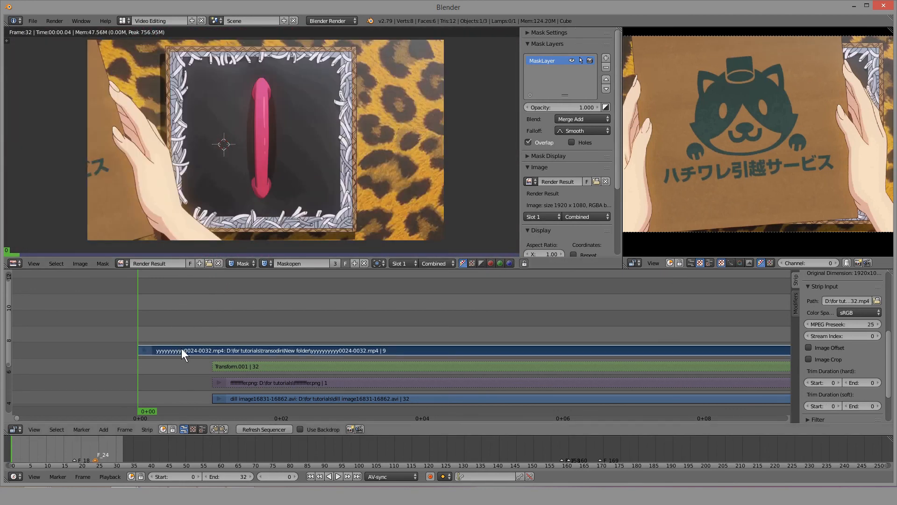
left_click(207, 263)
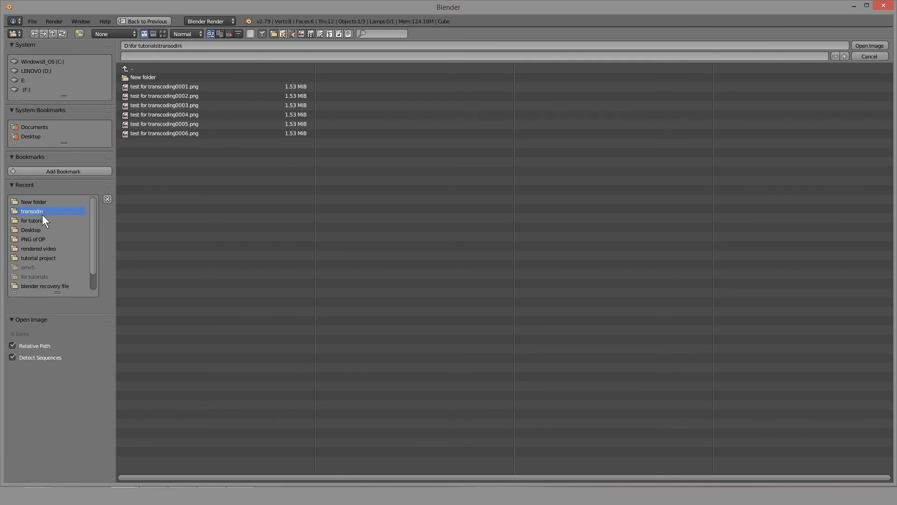
left_click(164, 77)
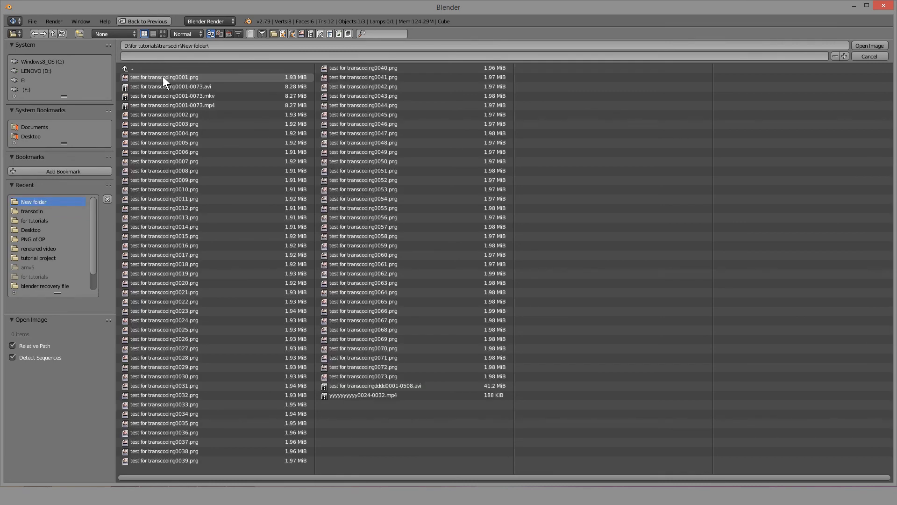
left_click(376, 394)
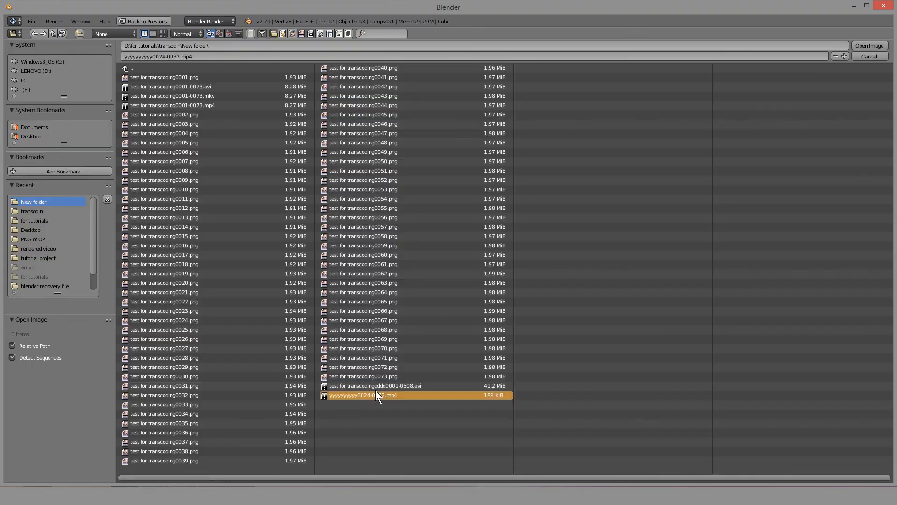
double_click(376, 394)
scroll(230, 165, "down", 6)
scroll(272, 173, "up", 2)
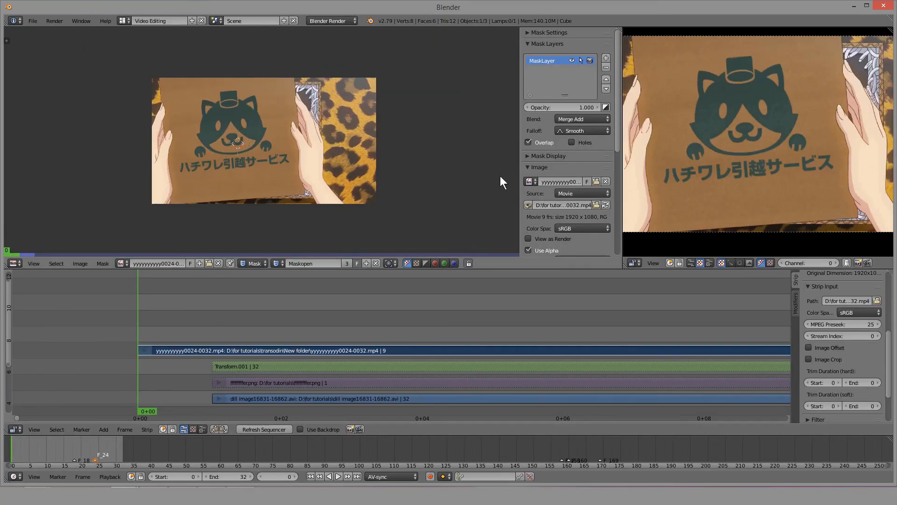
Set the mask's start frame to 0 in the mask settings.
left_click(548, 32)
left_click(576, 47)
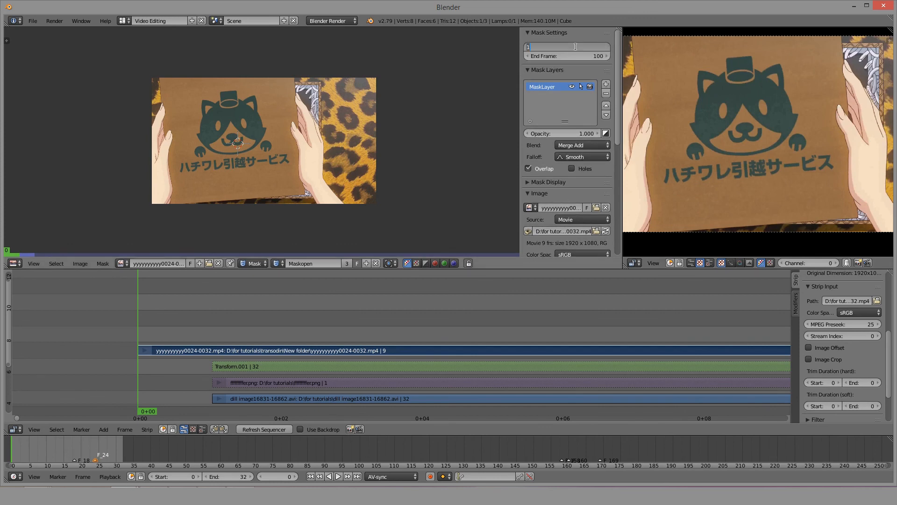
type("0")
key("Return")
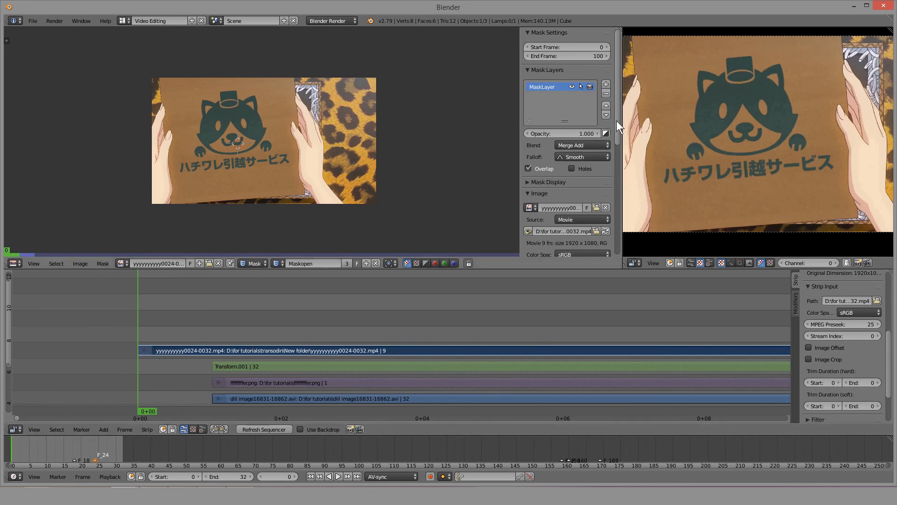
Resize the mask editor and set the loaded movie's length to 9 frames and its start frame to 10.
left_click_drag(616, 122, 616, 140)
scroll(610, 148, "down", 1)
scroll(610, 113, "up", 2)
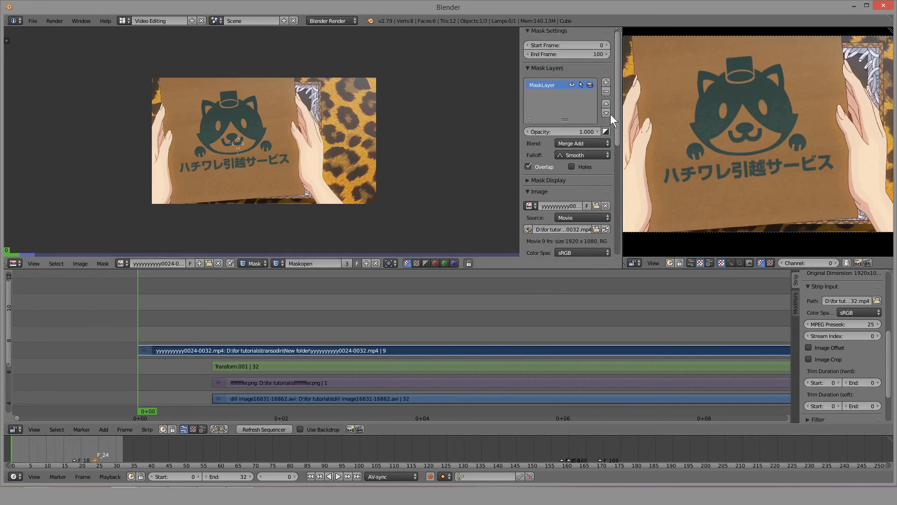
scroll(604, 149, "down", 4)
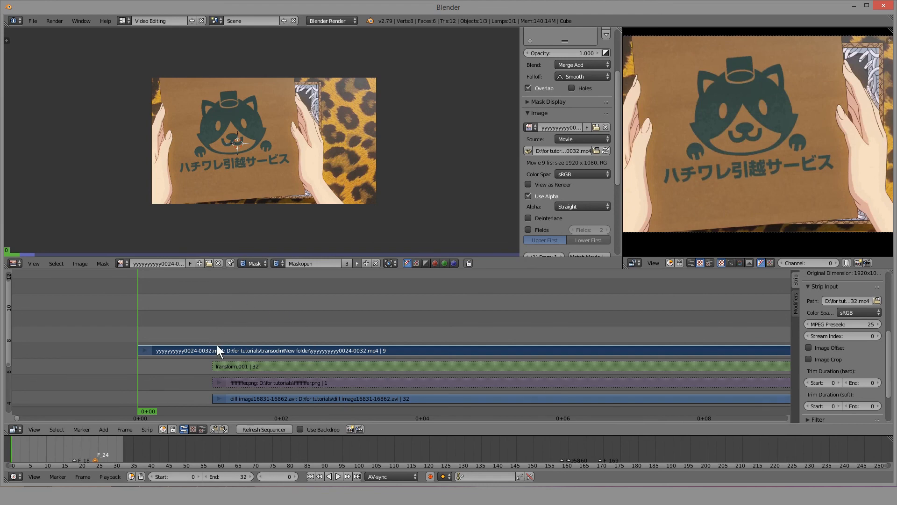
left_click_drag(620, 178, 618, 225)
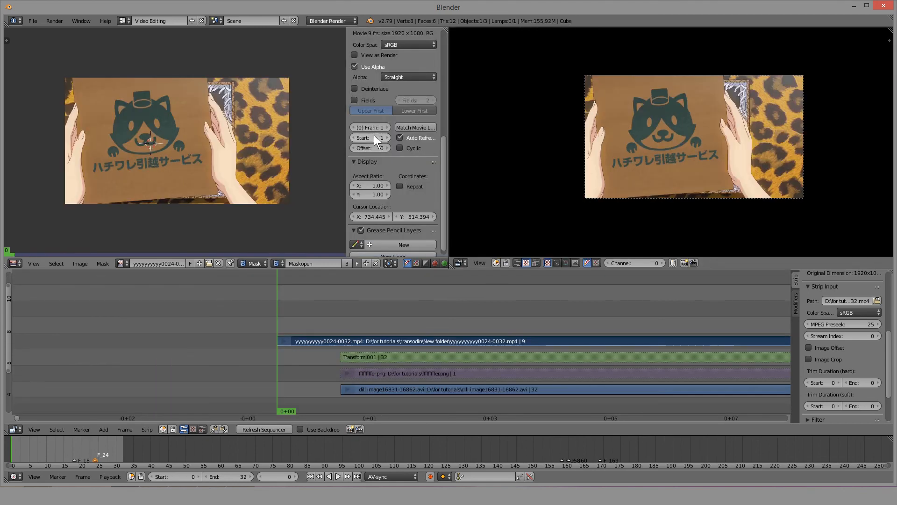
left_click(373, 137)
key("Return")
scroll(316, 327, "up", 2)
Play the sequence, stop it, and compare the movie in the mask editor with the sequencer preview.
key("alt+a")
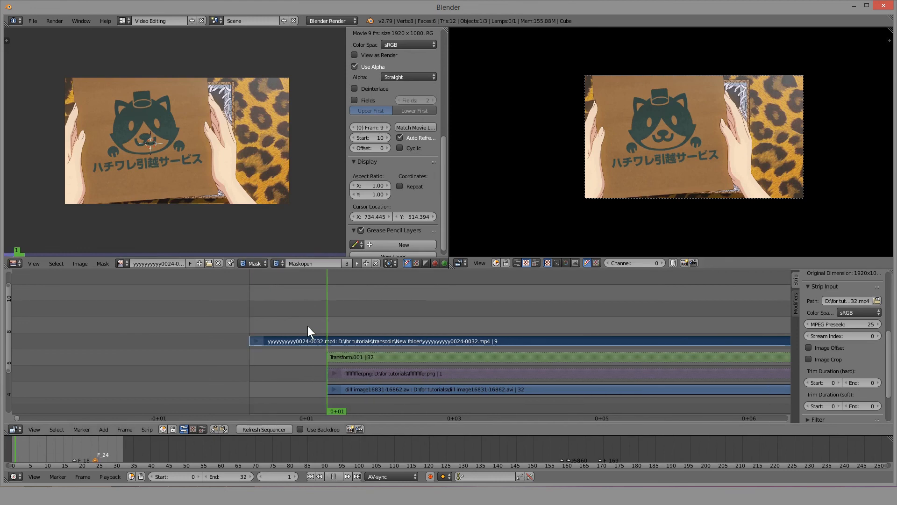
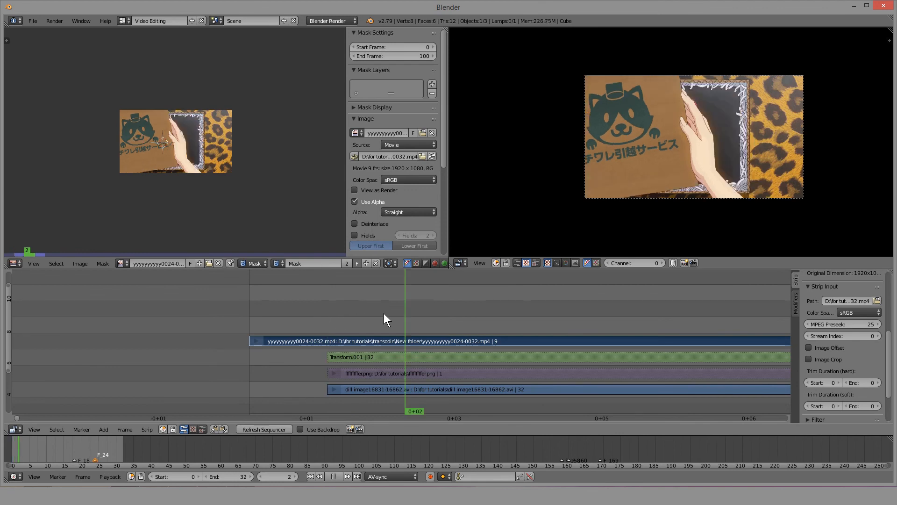
key("alt+a")
scroll(208, 162, "up", 6)
scroll(209, 153, "down", 6)
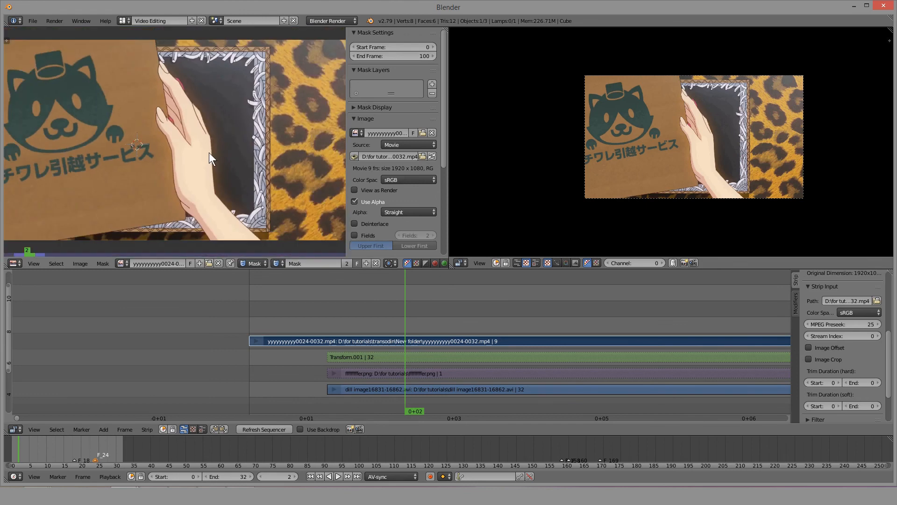
middle_click_drag(579, 167, 492, 178)
scroll(492, 177, "up", 2)
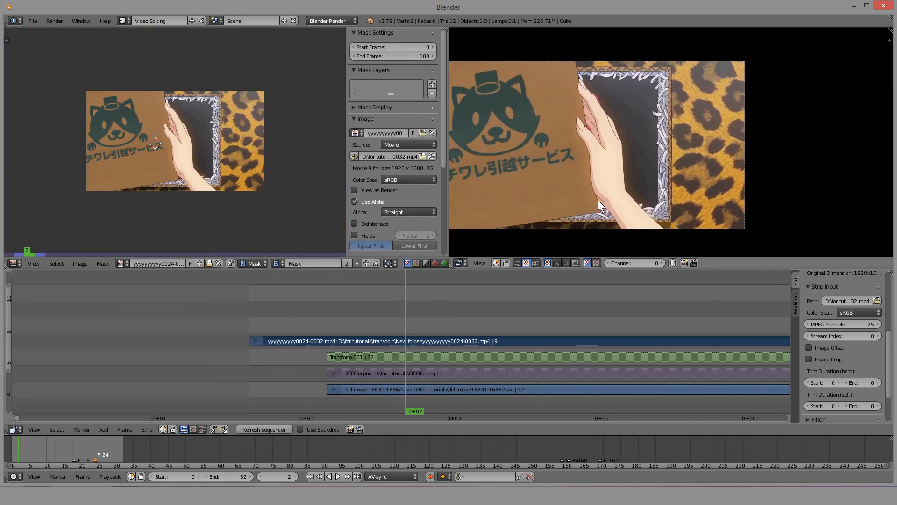
scroll(608, 203, "down", 1)
key("n")
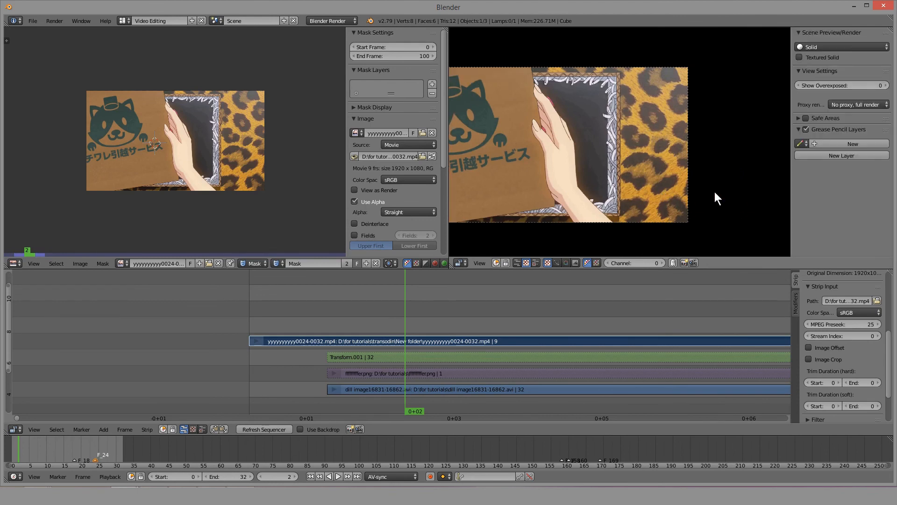
key("n")
middle_click_drag(553, 175, 563, 176)
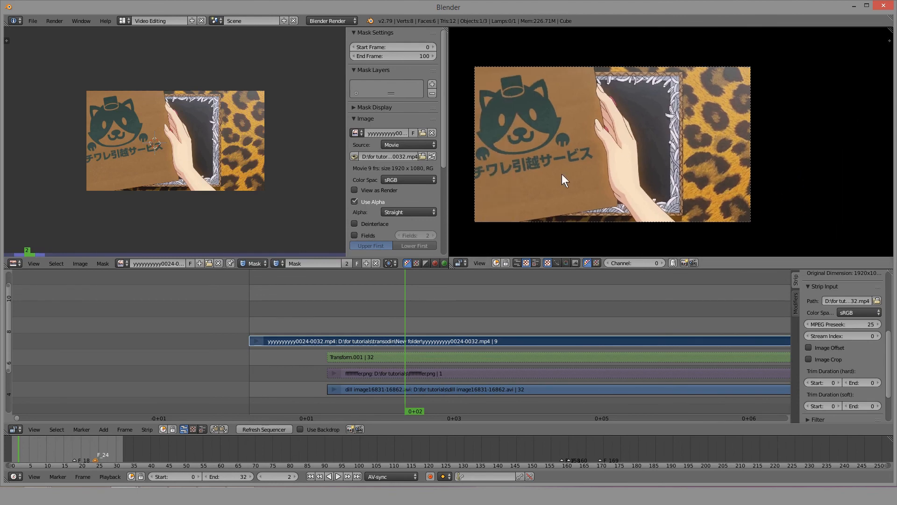
middle_click_drag(202, 162, 263, 167)
scroll(260, 164, "up", 5)
scroll(231, 157, "down", 4)
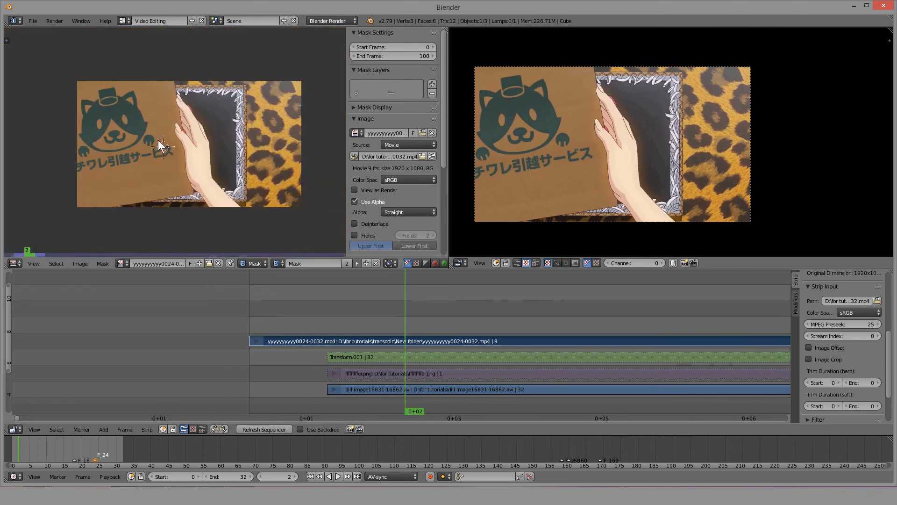
Play the clip again to check that both views stay in sync, and return the playhead to frame 0.
key("alt+a")
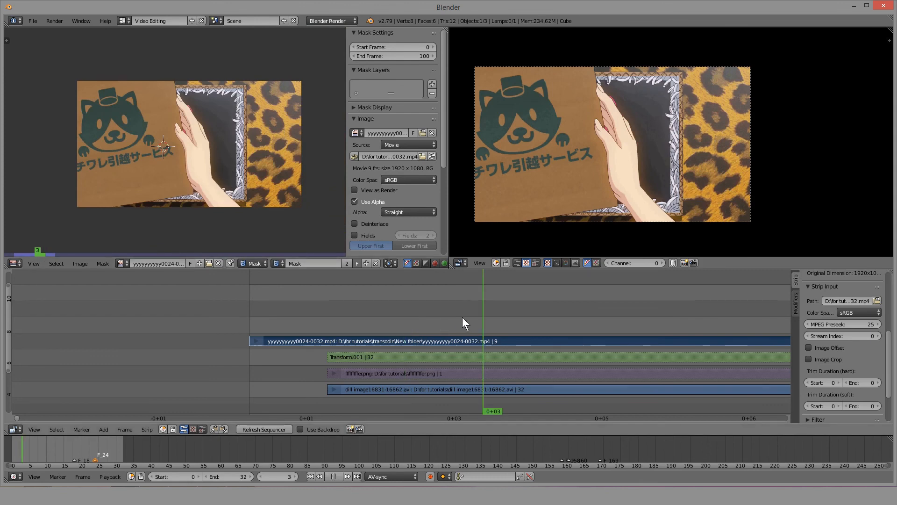
scroll(628, 304, "down", 6)
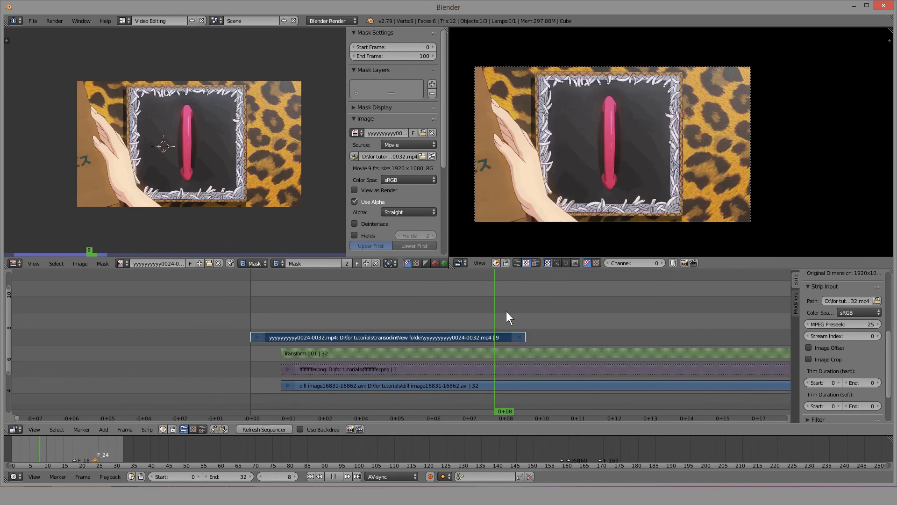
left_click_drag(475, 312, 240, 303, "ctrl")
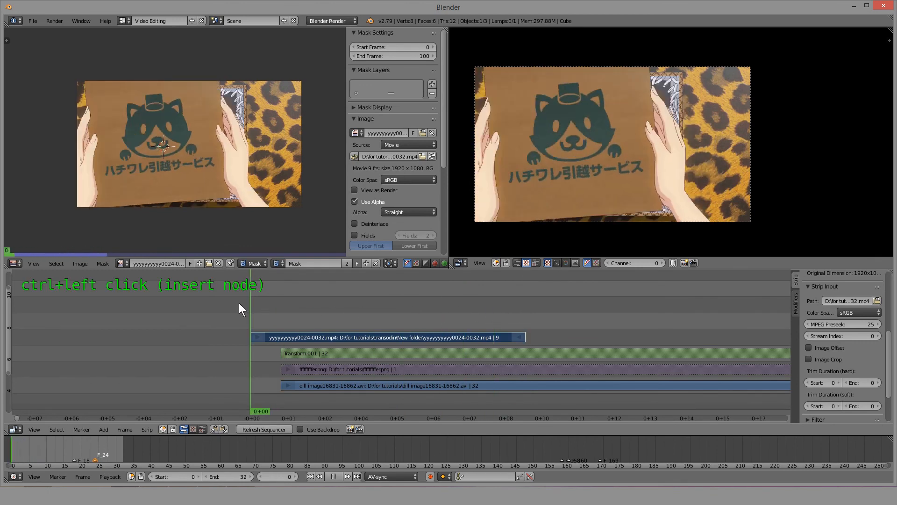
key("alt+a")
Start a mask spline above the cardboard's upper-right edge, add a point at the index fingertip, and adjust the top point.
scroll(289, 295, "up", 3)
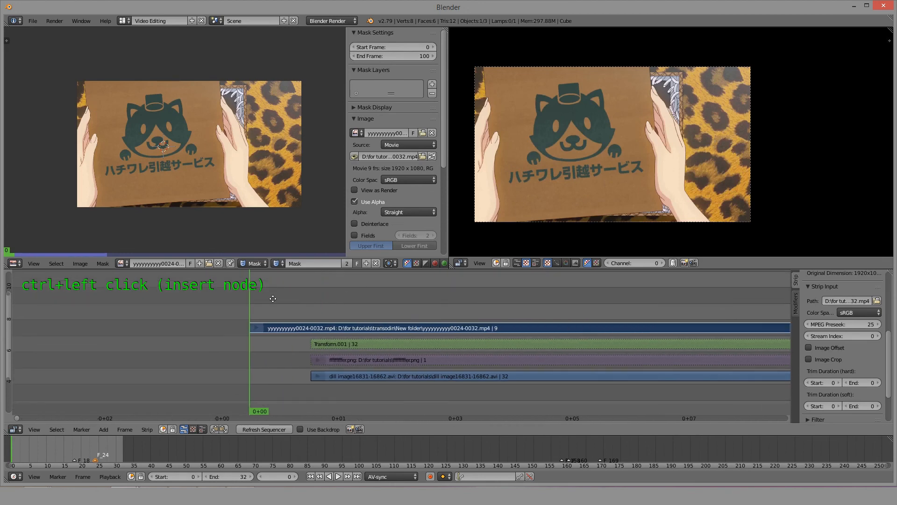
middle_click_drag(273, 298, 313, 308)
scroll(199, 163, "up", 6)
scroll(226, 161, "down", 4)
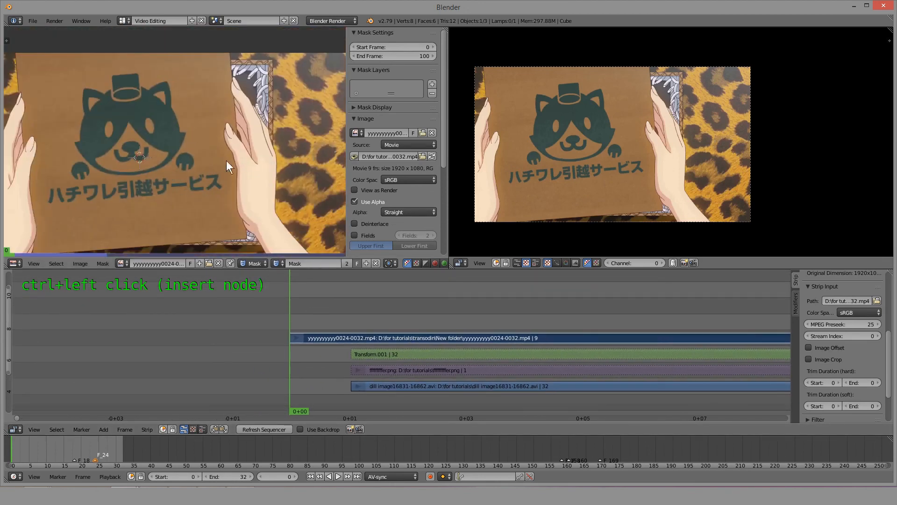
scroll(162, 188, "up", 2)
scroll(164, 168, "down", 1)
scroll(166, 95, "up", 3)
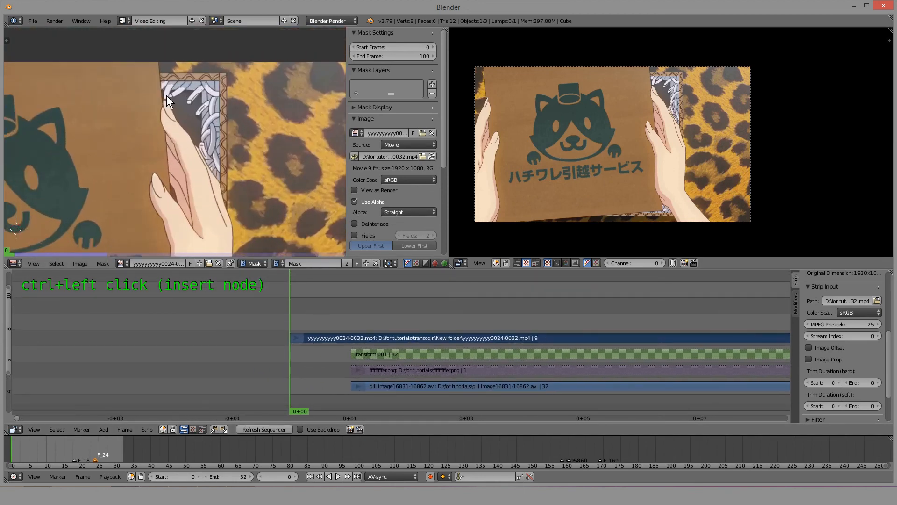
middle_click_drag(166, 96, 195, 142)
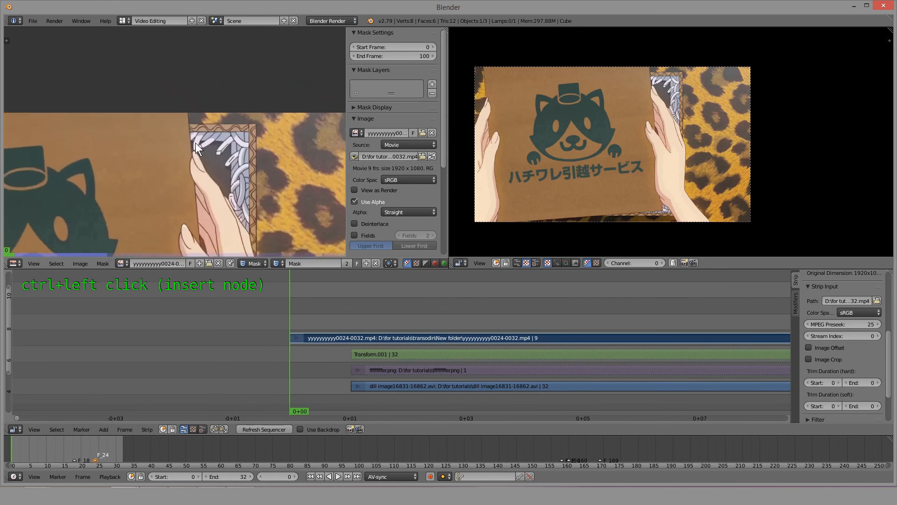
left_click(186, 88, "ctrl")
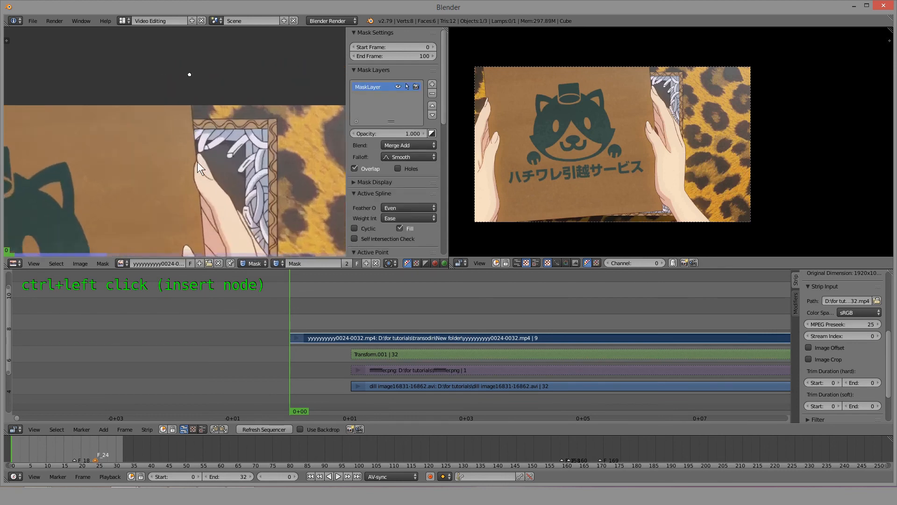
scroll(198, 161, "up", 3)
left_click(218, 166, "ctrl")
middle_click_drag(262, 193, 236, 223)
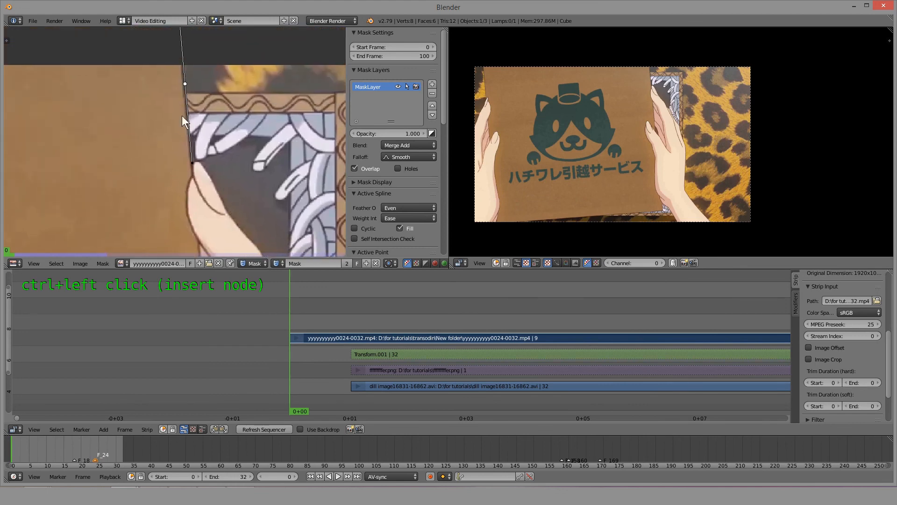
middle_click_drag(181, 116, 175, 165)
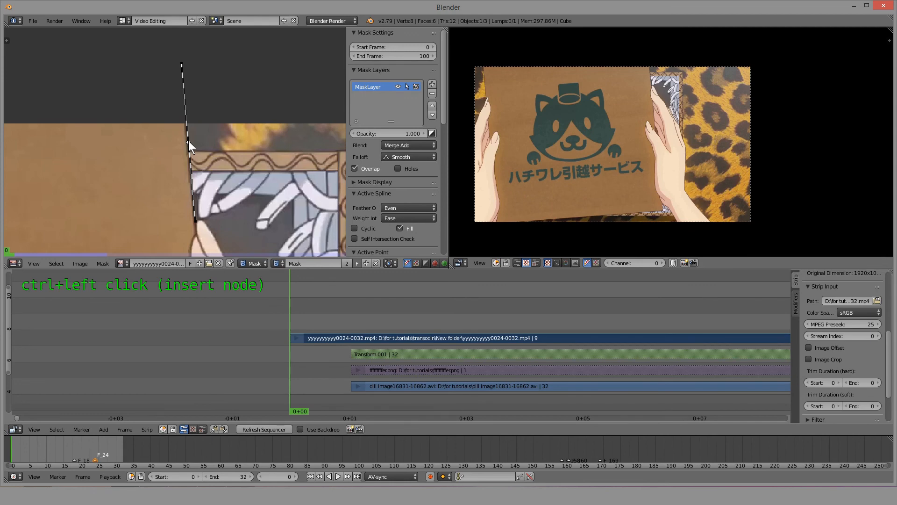
mouse_move(183, 62)
left_mouse_down()
mouse_move(170, 54)
mouse_move(178, 55)
left_mouse_up()
Try to extend the mask spline down the index finger and reposition its points along the cardboard edge.
scroll(267, 122, "down", 5)
scroll(213, 163, "up", 5)
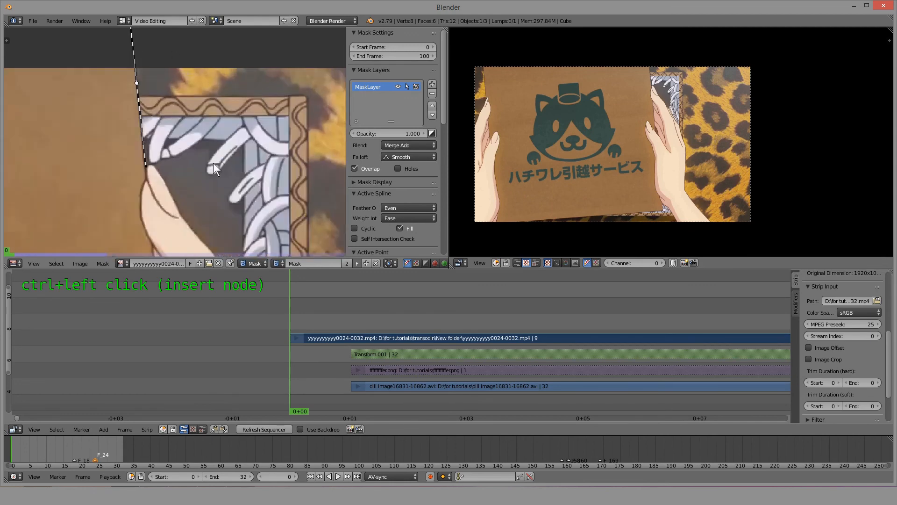
scroll(167, 165, "up", 2)
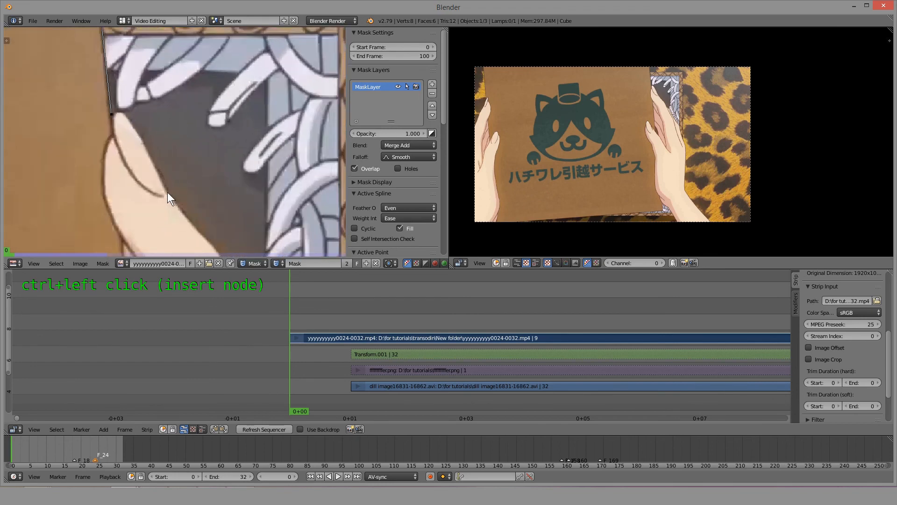
left_click(167, 192, "ctrl")
scroll(194, 153, "down", 3)
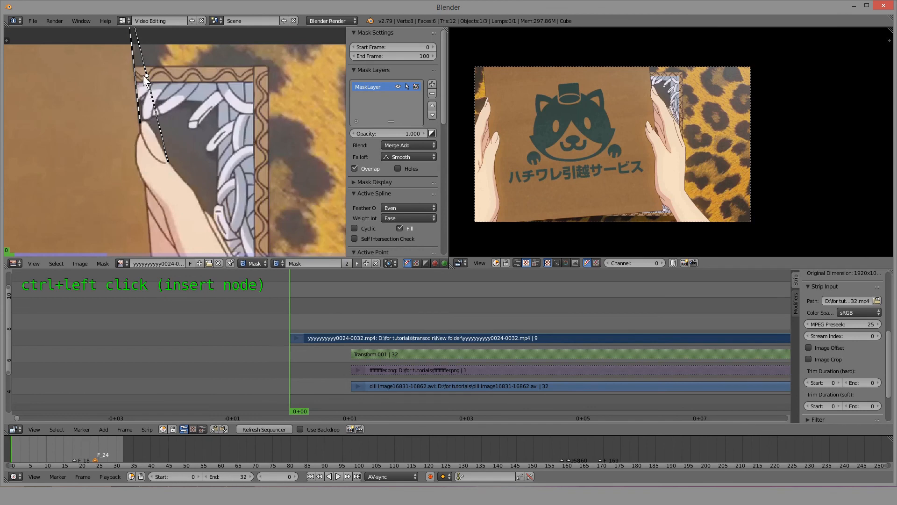
middle_click_drag(177, 121, 228, 197)
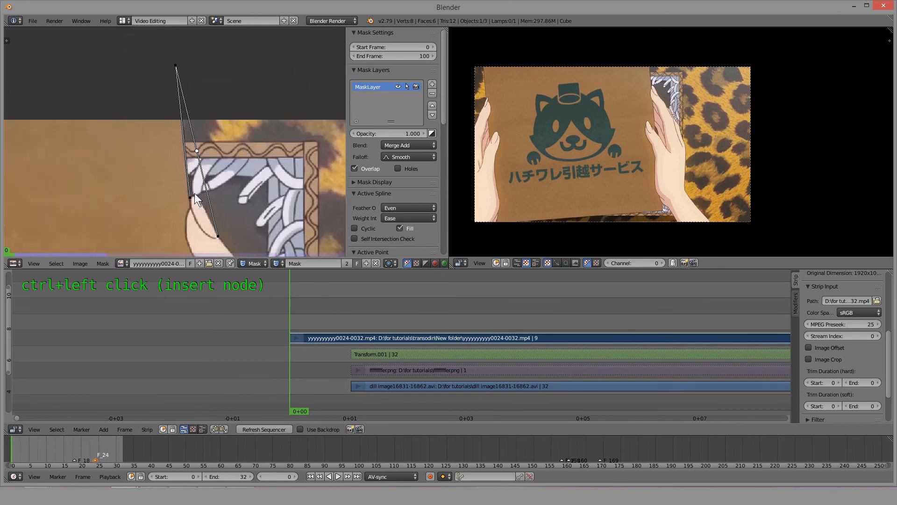
left_click_drag(190, 196, 104, 32)
left_click_drag(175, 65, 195, 201)
left_click_drag(105, 36, 171, 33)
middle_click_drag(246, 185, 159, 92)
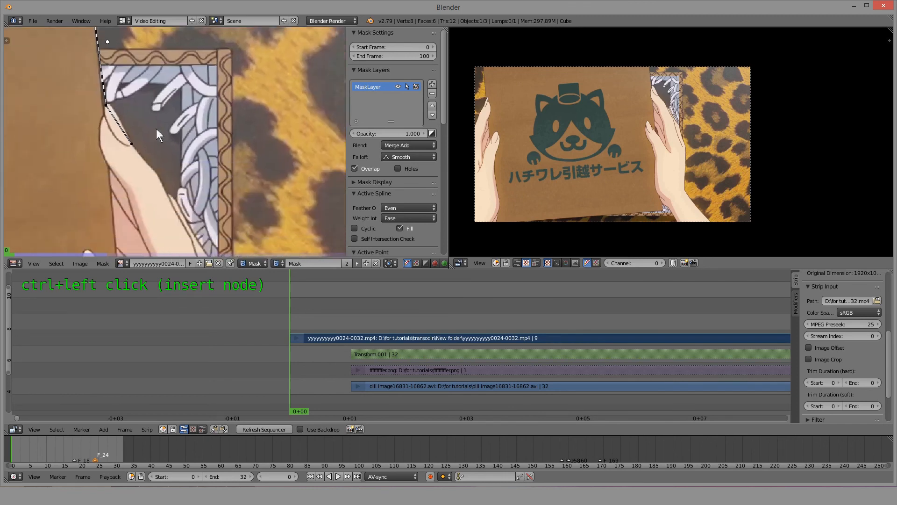
middle_click_drag(160, 162, 194, 207)
left_click(233, 163, "ctrl")
left_click(303, 79, "ctrl")
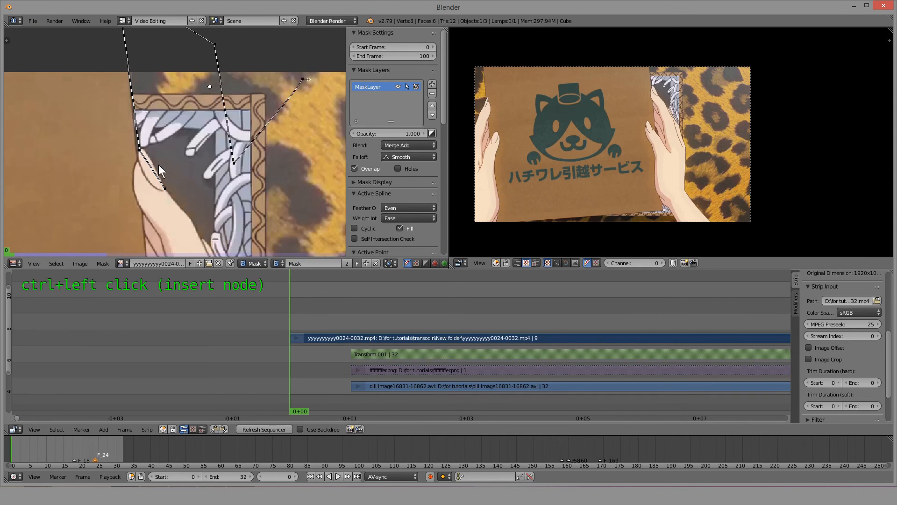
Select all mask points and delete the spline.
key("a")
key("a")
key("x")
left_click(160, 154)
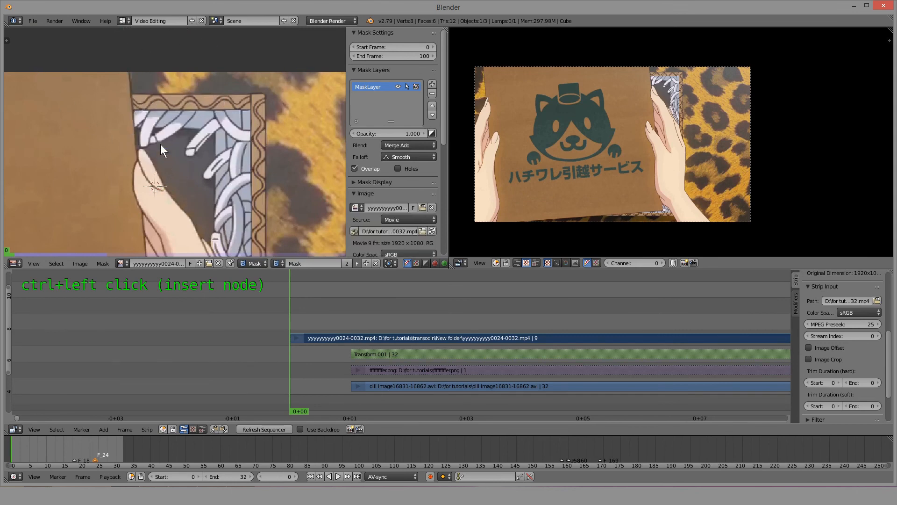
Start a new mask spline above the cardboard's upper-right edge and place points past the fingertip down the index finger's outer edge.
left_click(127, 56, "ctrl")
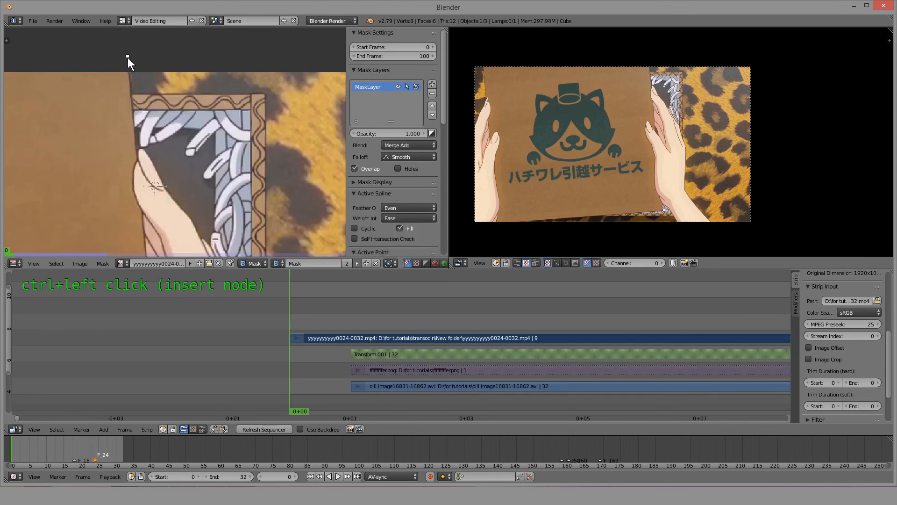
left_click(139, 155, "ctrl")
middle_click_drag(204, 222, 173, 169)
left_click(172, 187, "ctrl")
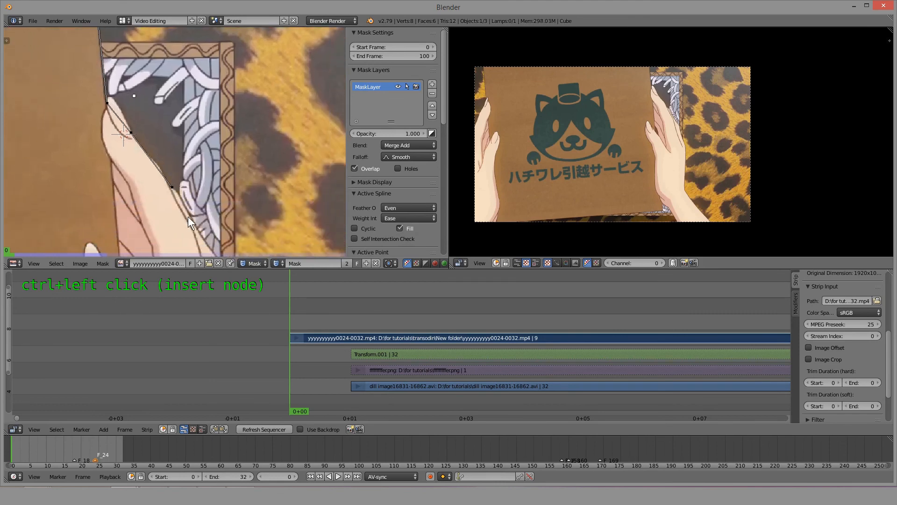
middle_click_drag(187, 217, 165, 133)
left_click(199, 177, "ctrl")
Continue the mask spline with closely spaced points down the outer edge of the right-hand side hand to the wrist.
middle_click_drag(213, 206, 164, 112)
left_click(177, 171, "ctrl")
left_click(178, 202, "ctrl")
middle_click_drag(169, 194, 164, 101)
left_click(171, 154, "ctrl")
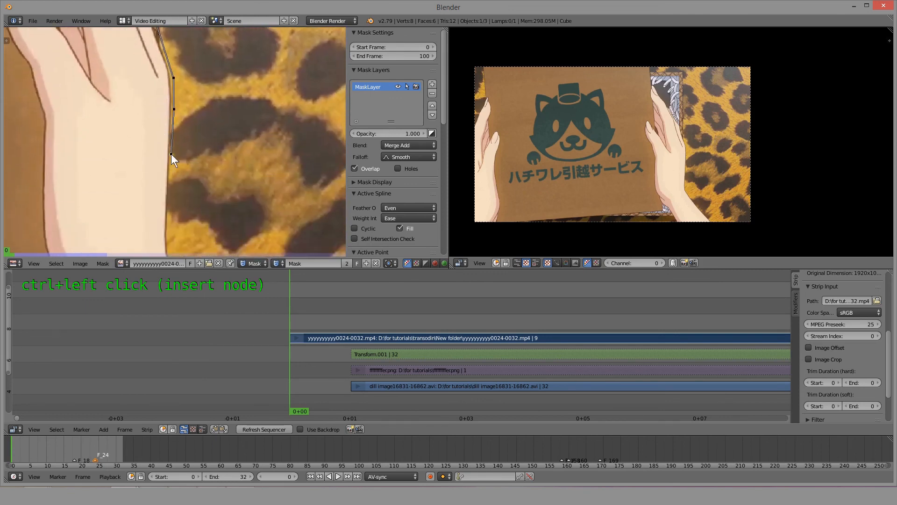
left_click(166, 224, "ctrl")
middle_click_drag(155, 202, 150, 93)
left_click(159, 140, "ctrl")
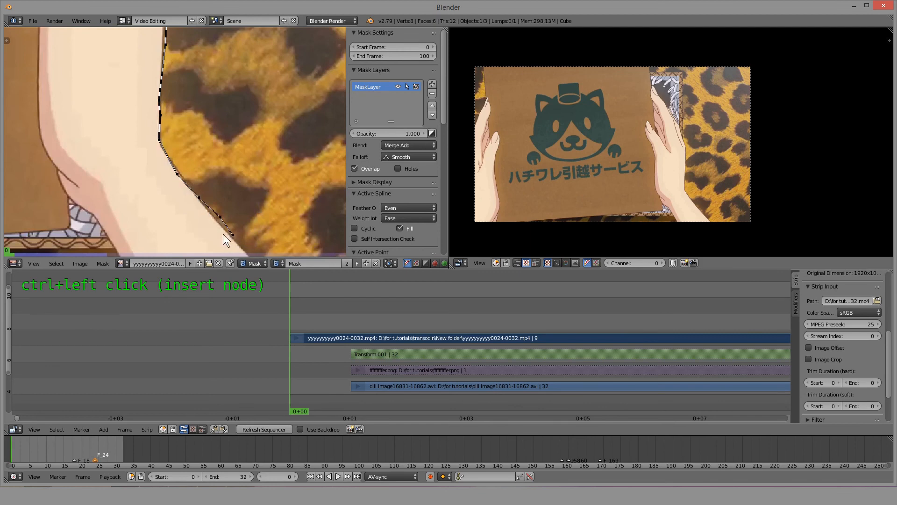
Carry the mask outline along the forearm past the image's lower border and back up around the gap beside the cardboard's corner.
scroll(167, 167, "down", 4)
scroll(184, 166, "up", 2)
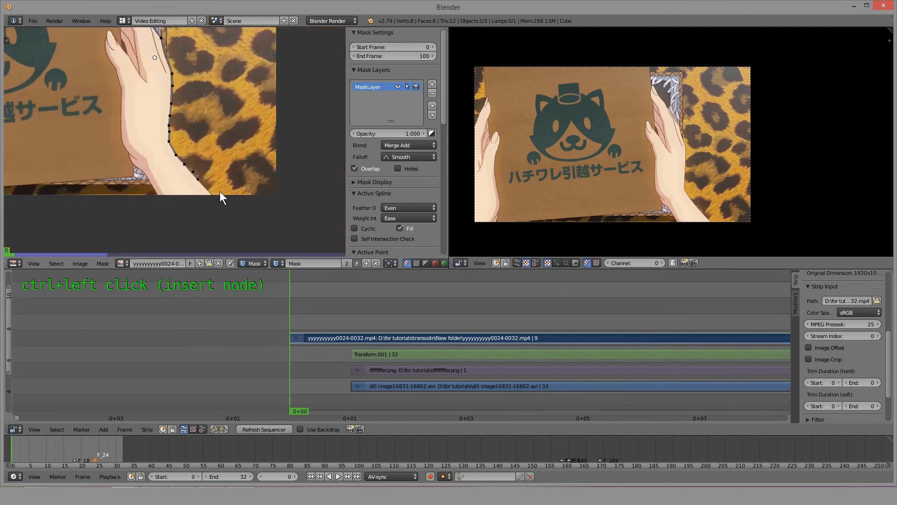
left_click(208, 190, "ctrl")
left_click(217, 206, "ctrl")
left_click(179, 211, "ctrl")
left_click(145, 174, "ctrl")
middle_click_drag(163, 144, 253, 180)
middle_click_drag(242, 125, 272, 204)
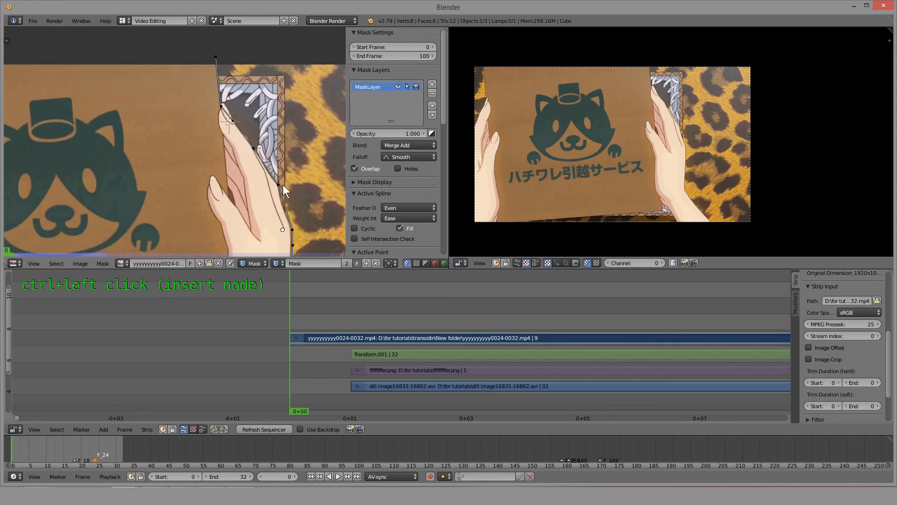
middle_click_drag(287, 235, 265, 91)
scroll(265, 92, "up", 1)
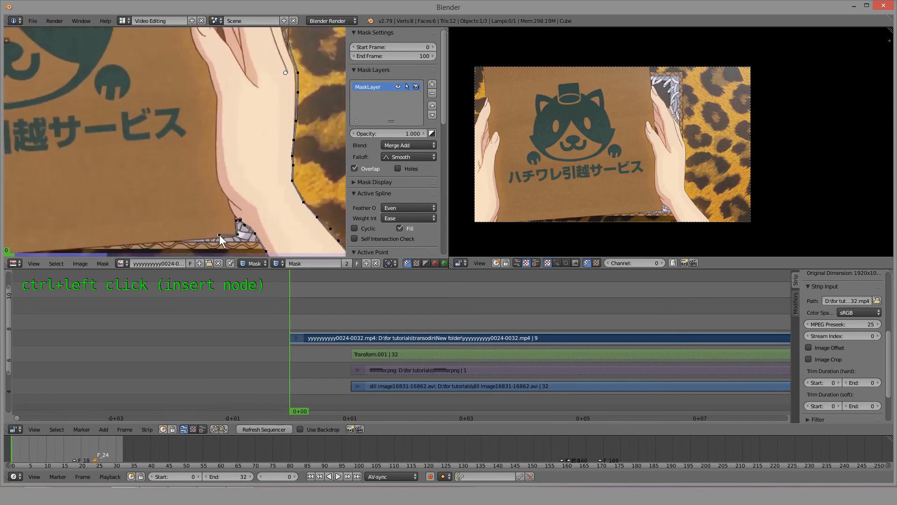
Trace the cardboard's lower edge with mask points and extend the outline outside the image's left side.
middle_click_drag(181, 237, 354, 200)
left_click(257, 212, "ctrl")
left_click(190, 213, "ctrl")
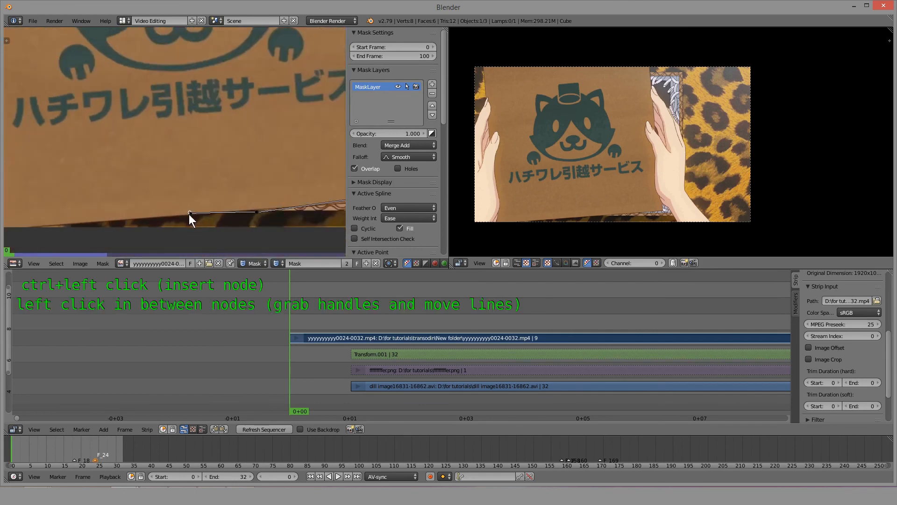
left_click(94, 224, "ctrl")
scroll(138, 213, "down", 10)
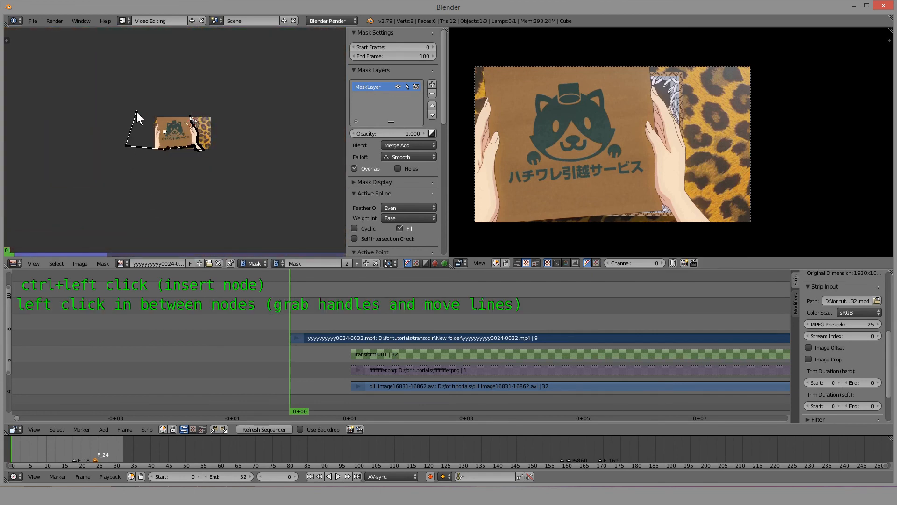
Try closing the mask spline and moving its upper corner point, and undo these changes.
key("alt+c")
scroll(215, 110, "up", 11)
scroll(213, 112, "down", 8)
scroll(200, 108, "up", 8)
middle_click_drag(196, 77, 187, 241)
scroll(208, 117, "down", 4)
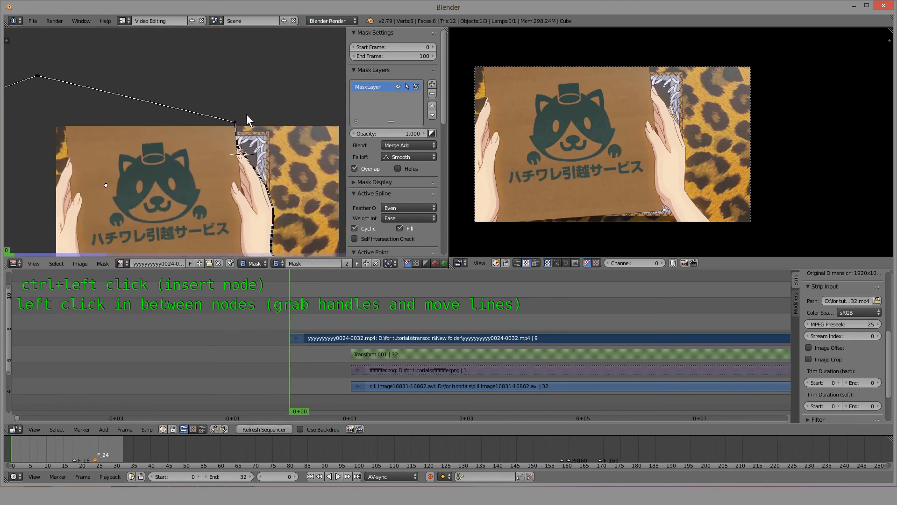
mouse_move(232, 122)
left_mouse_down()
mouse_move(223, 100)
mouse_move(242, 106)
mouse_move(230, 105)
left_mouse_up()
key("ctrl+z")
key("ctrl+z")
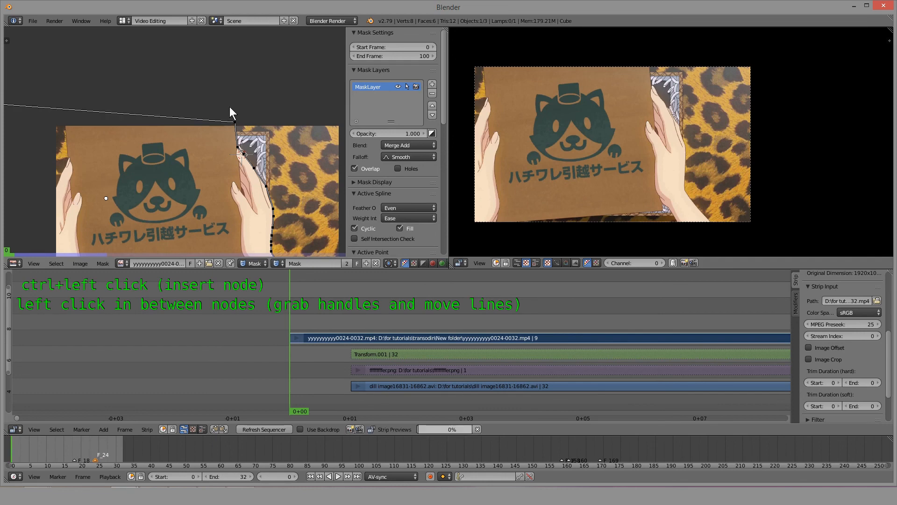
key("ctrl+z")
Add mask points above the image's upper border, leading back toward the spline's first point.
middle_click_drag(56, 143, 163, 116)
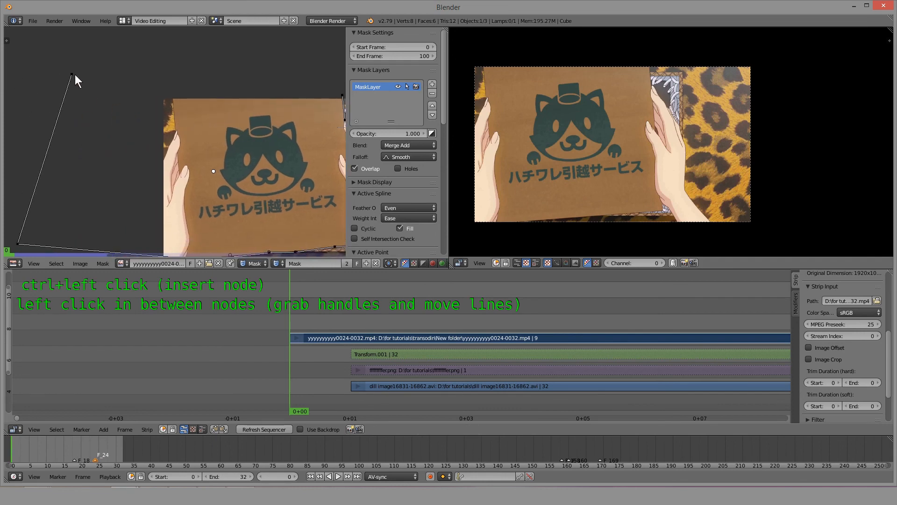
left_click(146, 61, "ctrl")
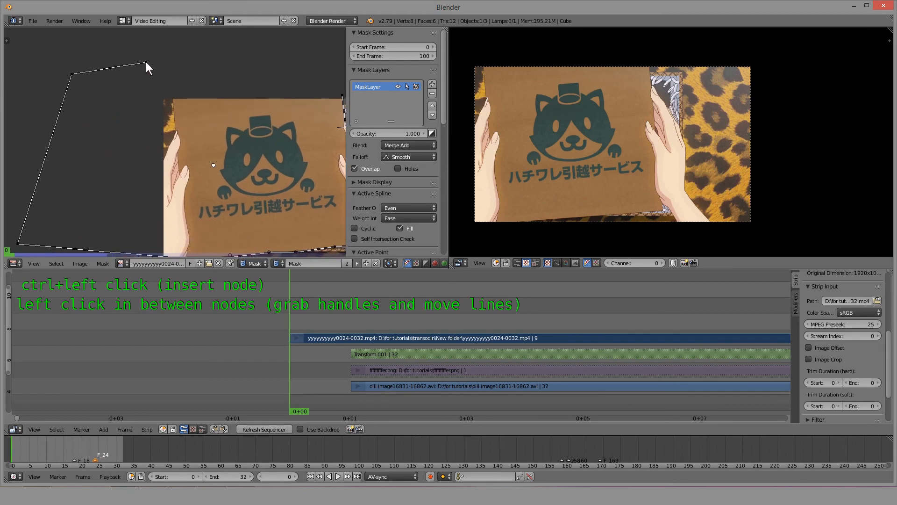
left_click(256, 69, "ctrl")
left_click(300, 74, "ctrl")
middle_click_drag(300, 75, 102, 78)
scroll(130, 63, "up", 3)
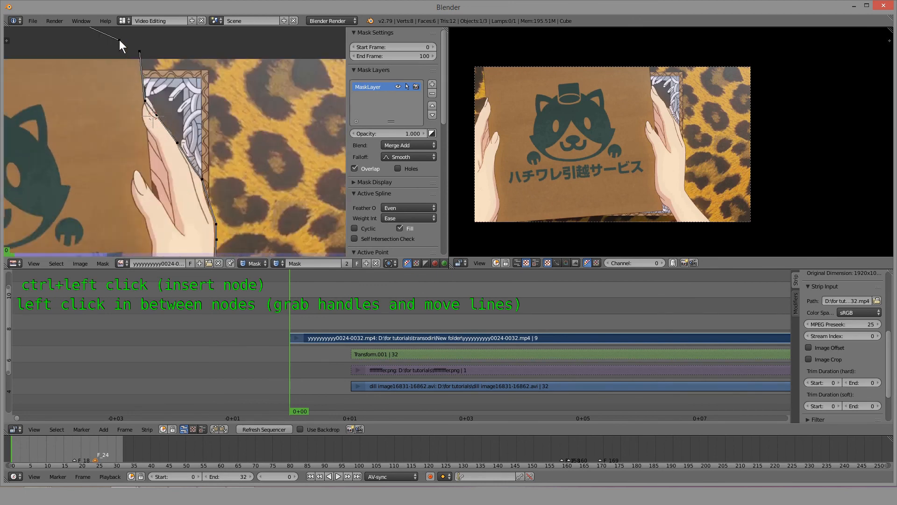
Close the mask spline into a loop by toggling it cyclic.
middle_click_drag(120, 40, 188, 141)
scroll(167, 103, "up", 1)
scroll(167, 104, "up", 2)
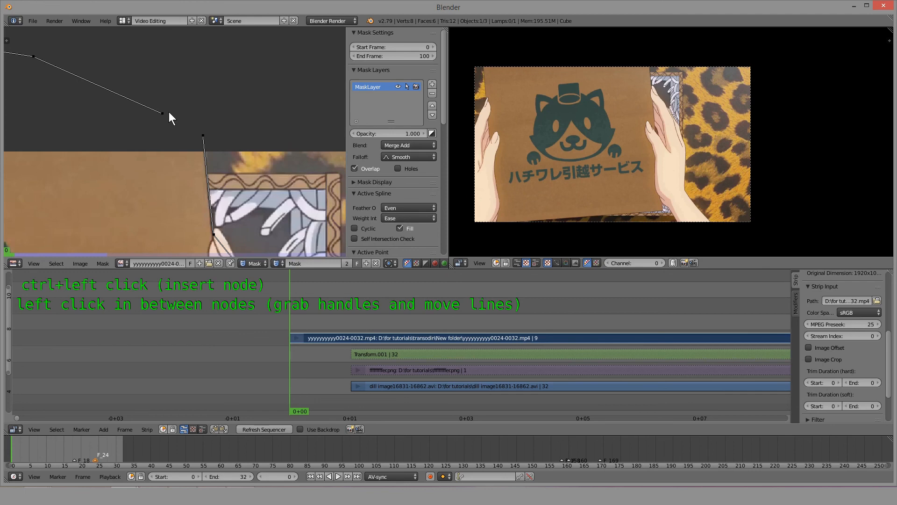
key("alt+c")
key("alt+c")
left_click(162, 115, "ctrl")
key("alt+c")
key("alt+c")
key("alt+c")
left_click(355, 227)
left_click(355, 227)
left_click(355, 227)
left_click(355, 228)
left_click(102, 260)
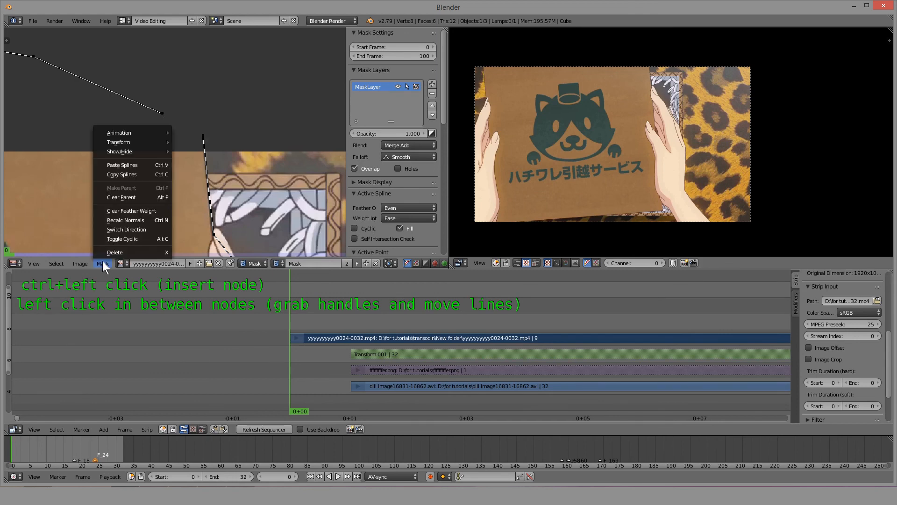
left_click(135, 238)
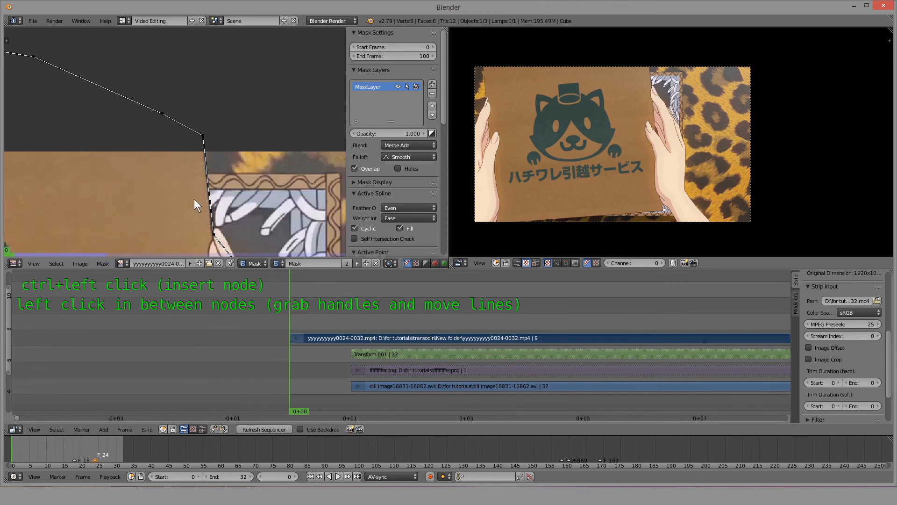
Bend the mask segment at the index fingertip so the outline follows the finger's rounded contour.
scroll(219, 169, "down", 4)
middle_click_drag(189, 139, 190, 91)
scroll(226, 192, "up", 4)
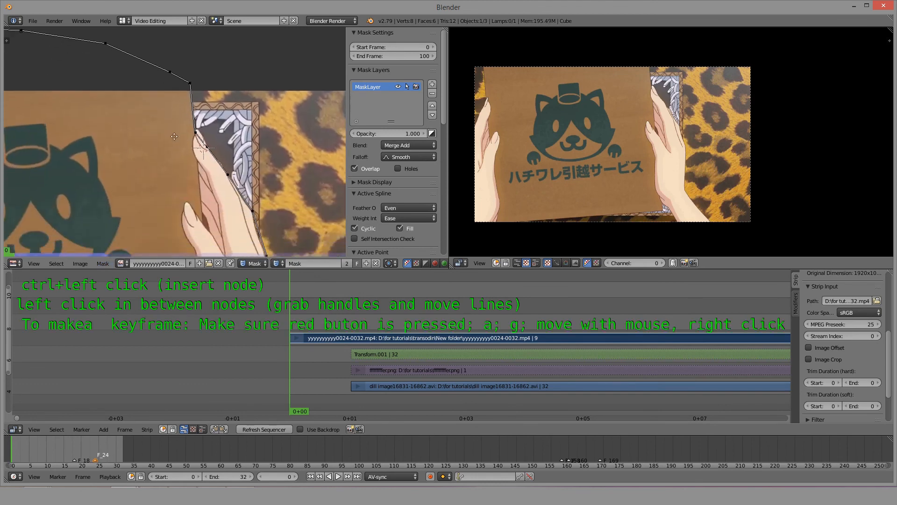
scroll(227, 192, "up", 4)
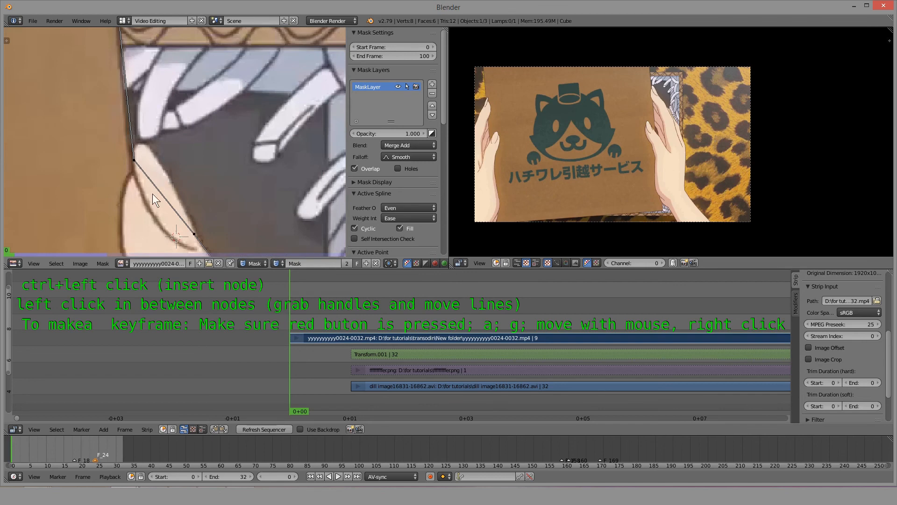
left_click_drag(164, 195, 167, 152)
left_click_drag(141, 114, 150, 145)
Adjust the mask curve further down the index finger to fit its outer edge.
middle_click_drag(242, 225, 157, 99)
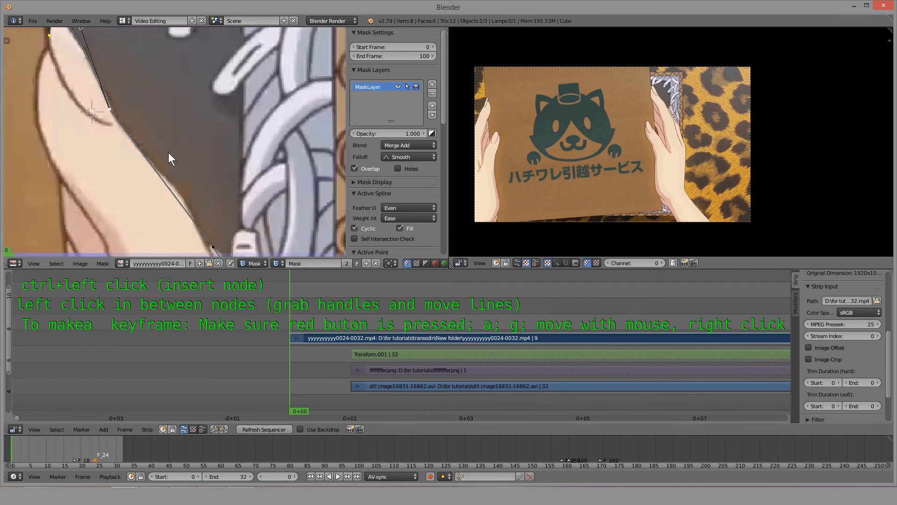
mouse_move(167, 186)
left_mouse_down()
mouse_move(167, 176)
mouse_move(189, 175)
mouse_move(156, 141)
mouse_move(172, 187)
left_mouse_up()
middle_click_drag(243, 245, 172, 144)
scroll(181, 169, "down", 1)
left_click_drag(150, 147, 147, 145)
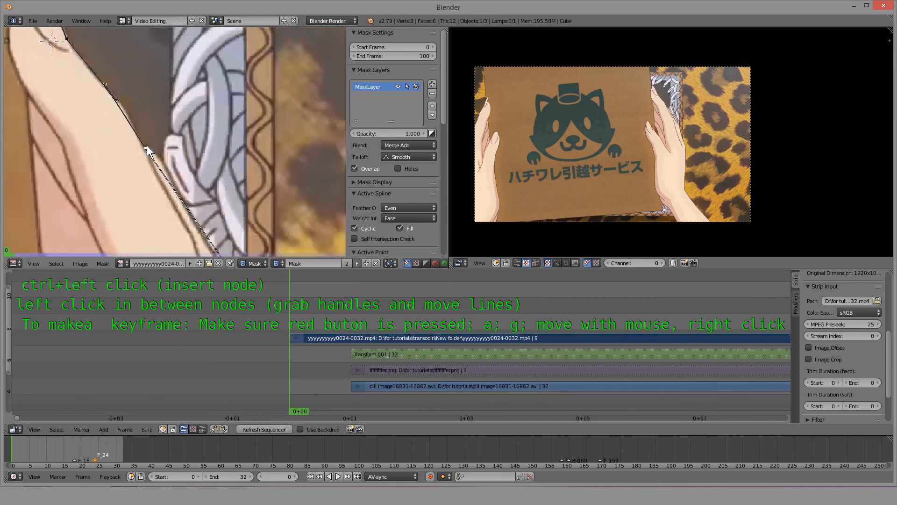
Adjust the mask point on the outer edge of the back of the hand to follow its contour.
scroll(161, 150, "down", 6)
middle_click_drag(201, 193, 206, 154)
scroll(206, 154, "up", 3)
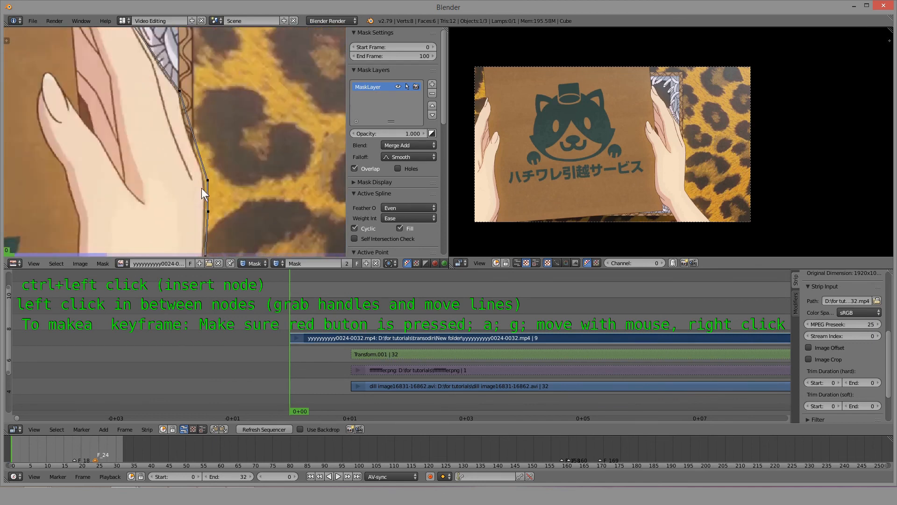
left_click_drag(204, 181, 202, 179)
middle_click_drag(202, 178, 203, 90)
scroll(210, 143, "down", 3)
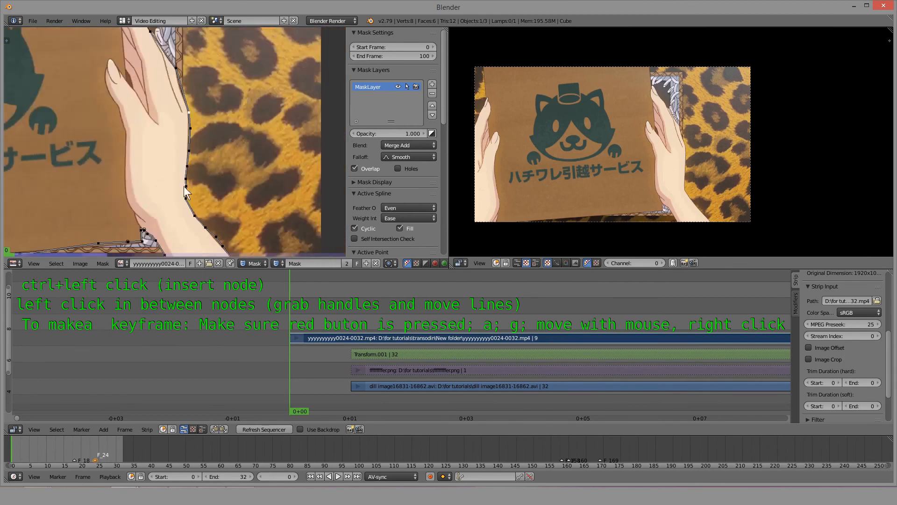
middle_click_drag(210, 205, 257, 195)
middle_click_drag(161, 203, 265, 242)
scroll(255, 224, "down", 2)
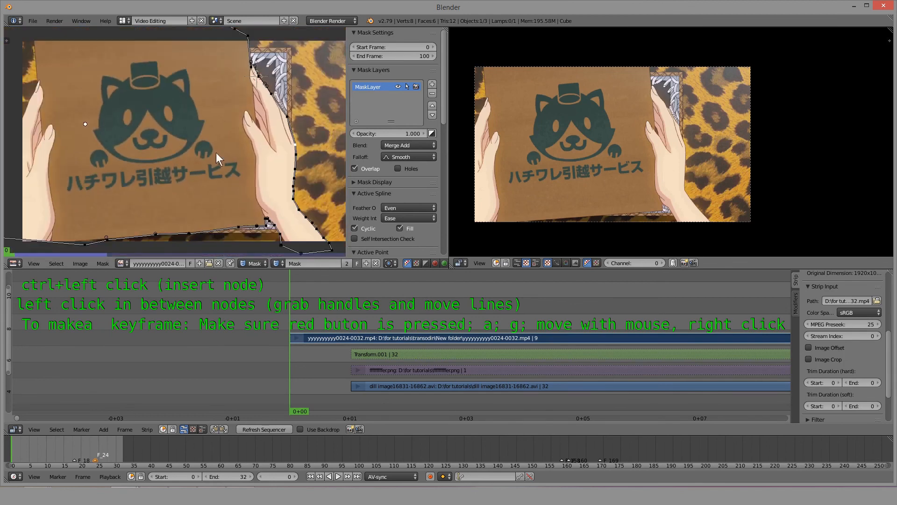
middle_click_drag(216, 153, 205, 175)
scroll(200, 163, "down", 2)
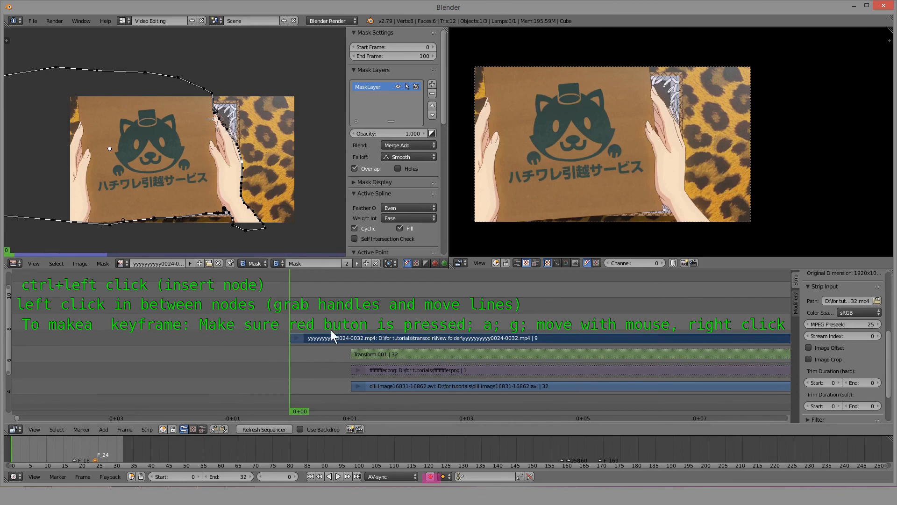
Enable automatic keyframing and record a keyframe for all mask points in their current position at frame 0.
left_click(434, 475)
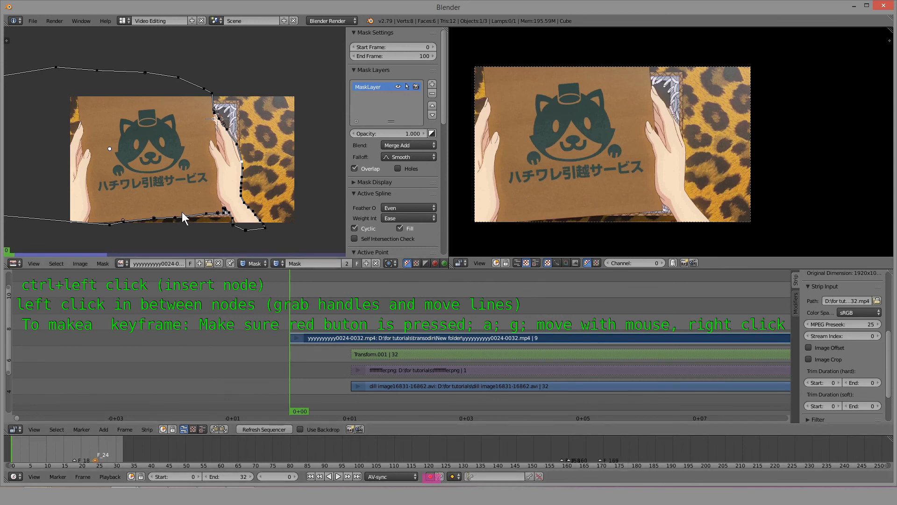
middle_click_drag(179, 194, 223, 182)
scroll(197, 175, "down", 3)
scroll(196, 175, "up", 2)
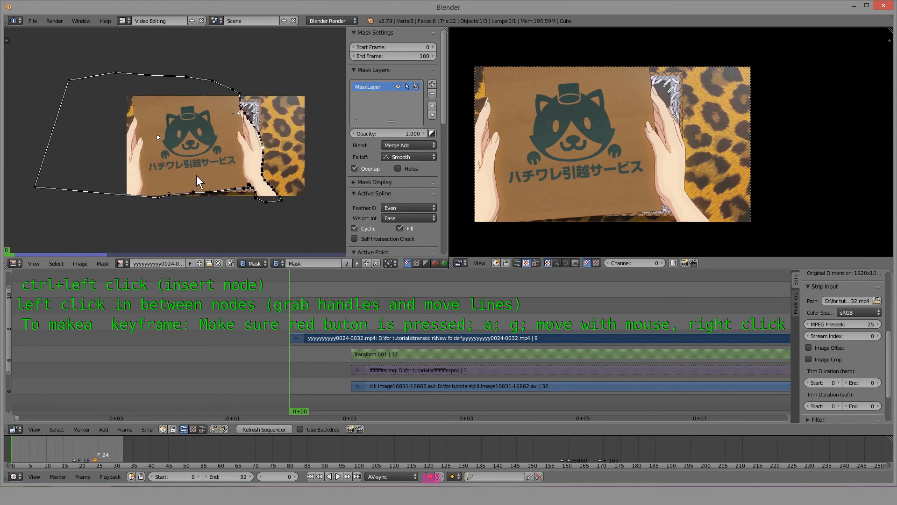
key("a")
key("a")
key("g")
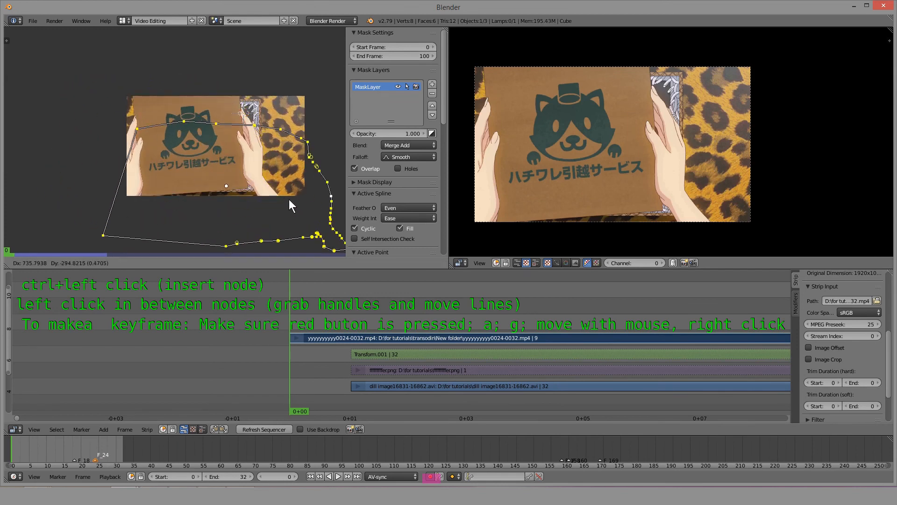
right_click(289, 199)
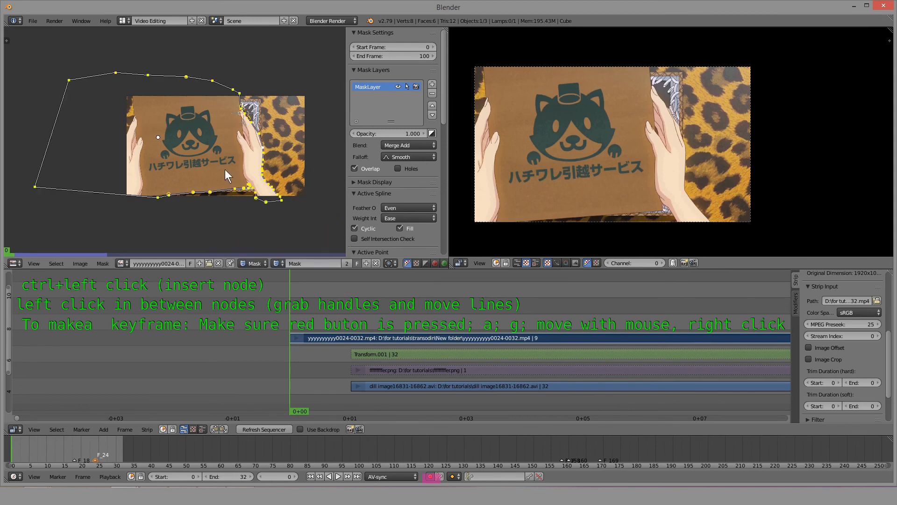
Split off a new area beside the mask editor and make it a Dope Sheet in Mask mode.
scroll(225, 169, "up", 1)
middle_click_drag(239, 164, 216, 155)
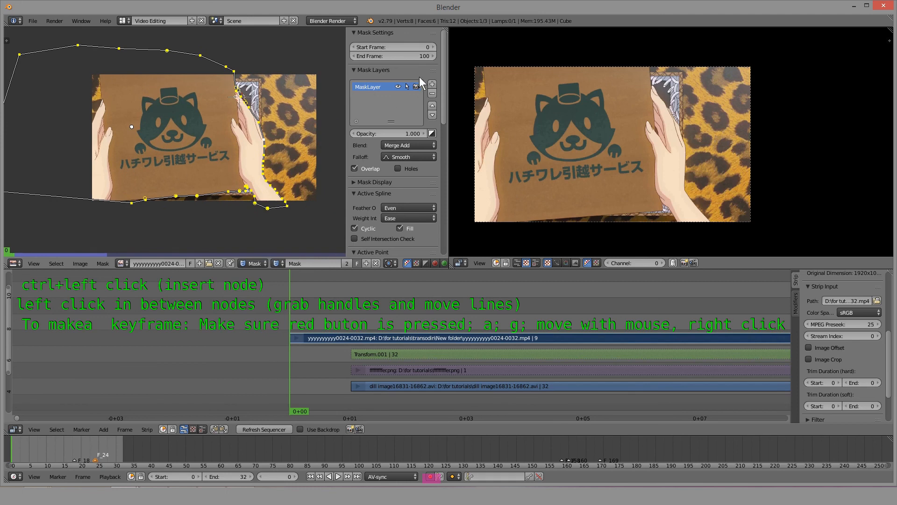
left_click_drag(445, 29, 360, 61)
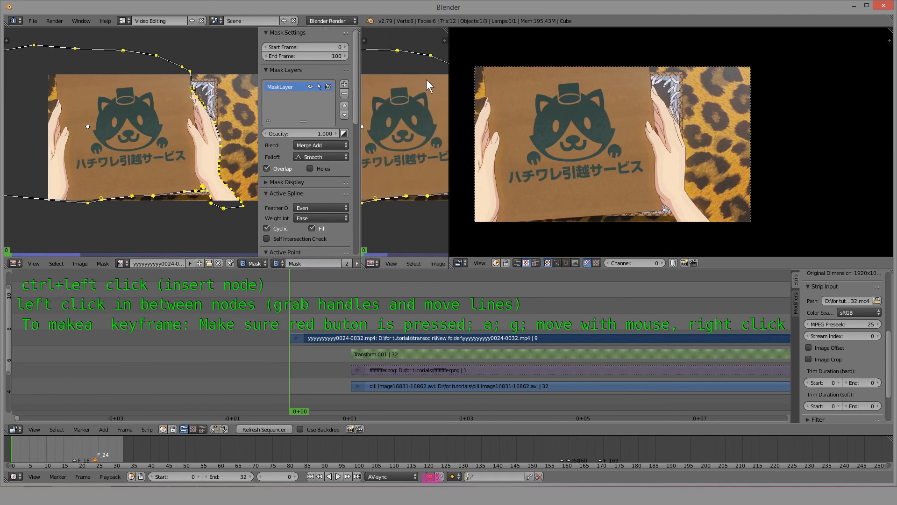
left_click_drag(447, 93, 672, 96)
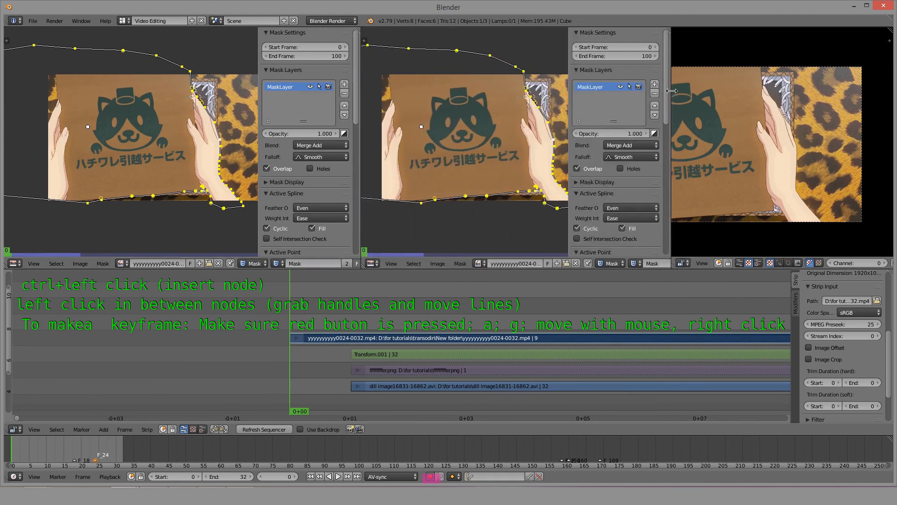
left_click(374, 263)
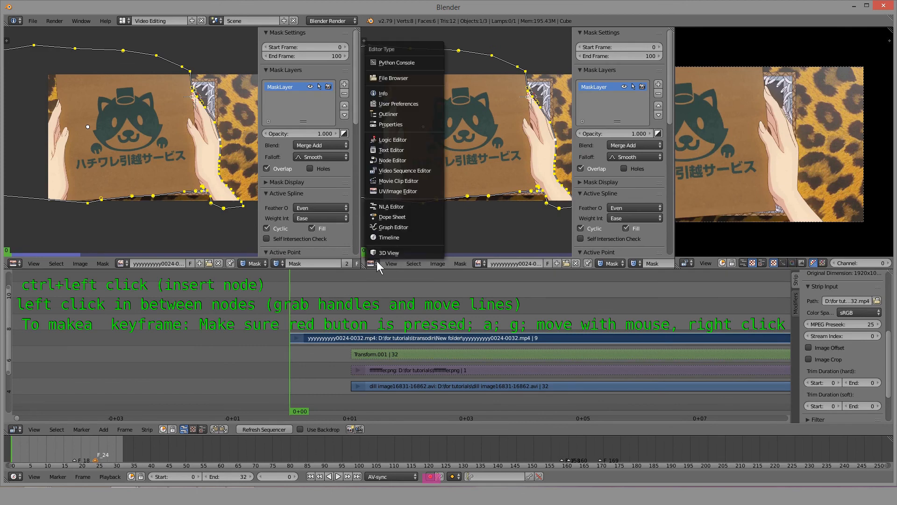
left_click(401, 216)
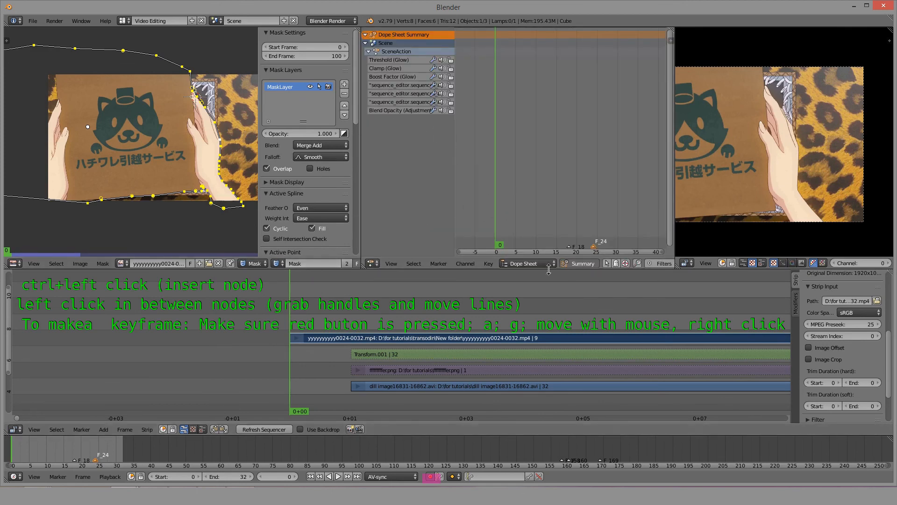
left_click(536, 261)
left_click(520, 211)
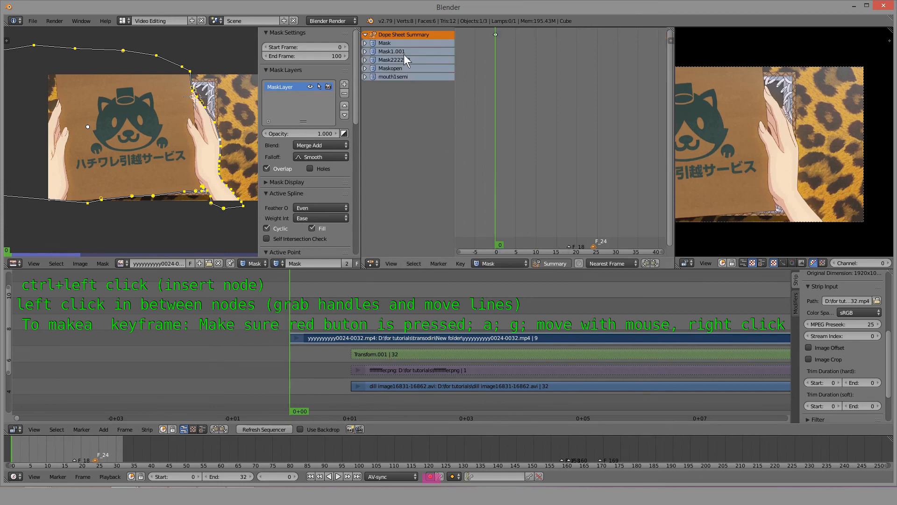
Expand the Mask entry in the Dope Sheet to show the keyframes of its MaskLayer.
left_click(397, 43)
left_click(396, 43)
left_click(396, 44)
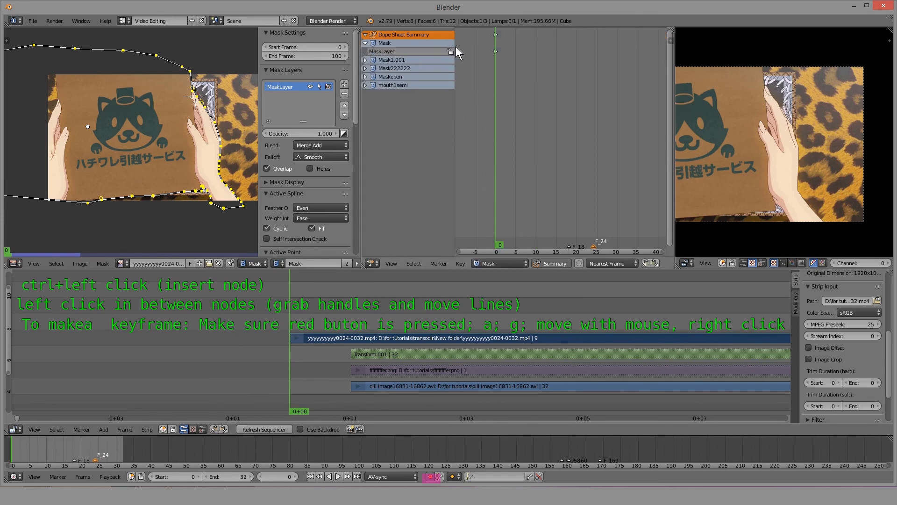
key("Home")
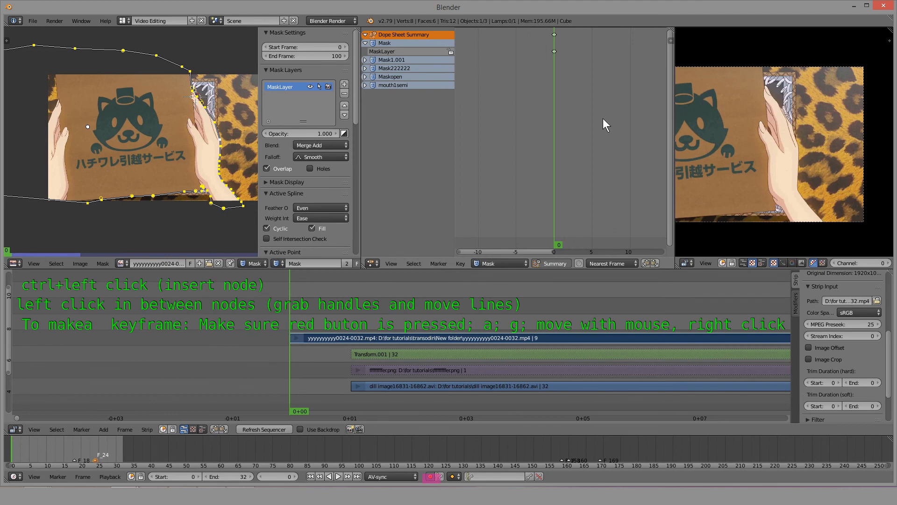
key("Home")
scroll(568, 80, "up", 8)
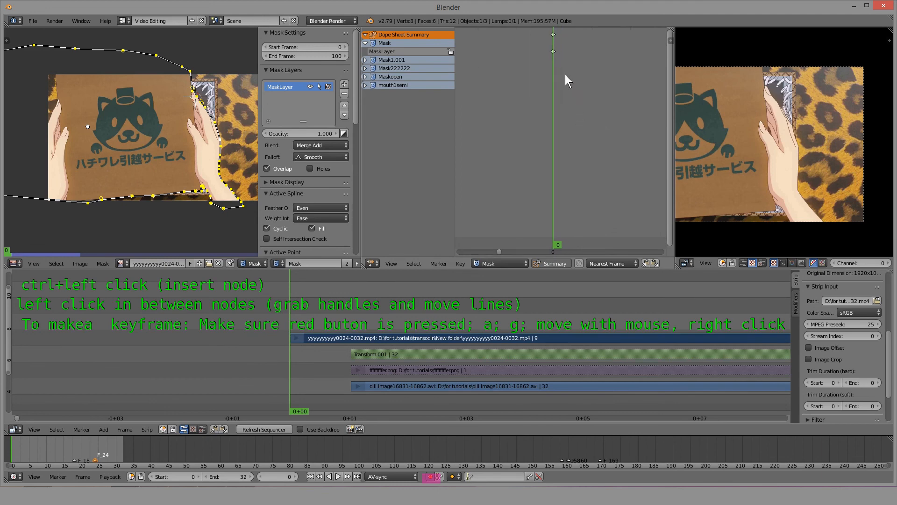
mouse_move(565, 75)
middle_mouse_down()
mouse_move(551, 71)
mouse_move(567, 92)
middle_mouse_up()
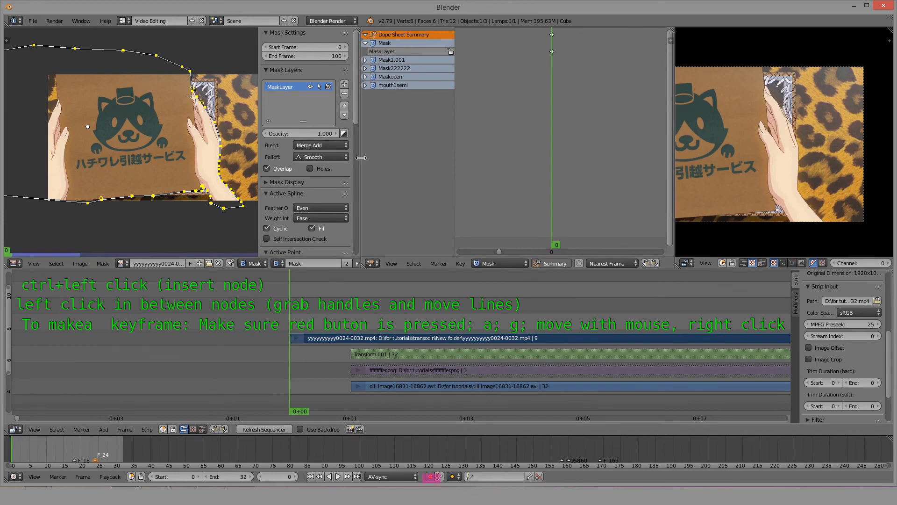
Narrow the Dope Sheet to enlarge the mask editor and the sequencer preview, and advance to frame 2.
left_click_drag(360, 158, 444, 150)
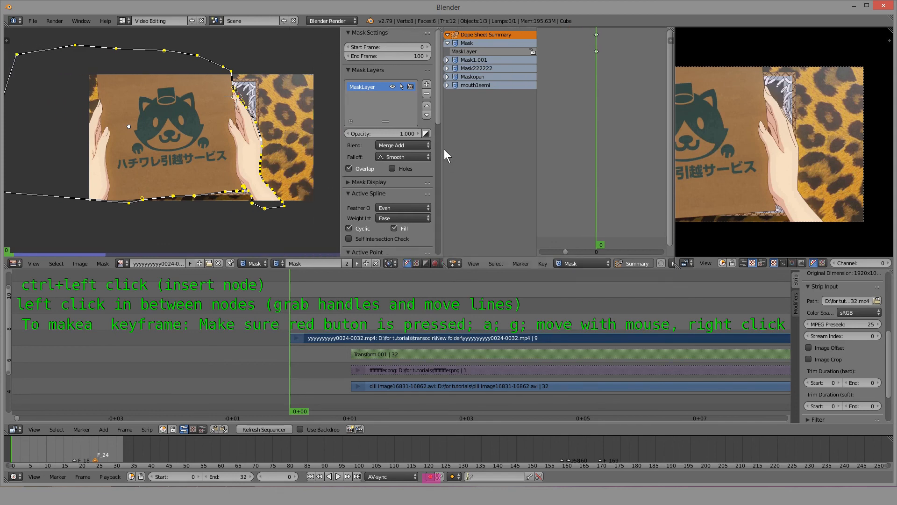
key("Right")
key("Right")
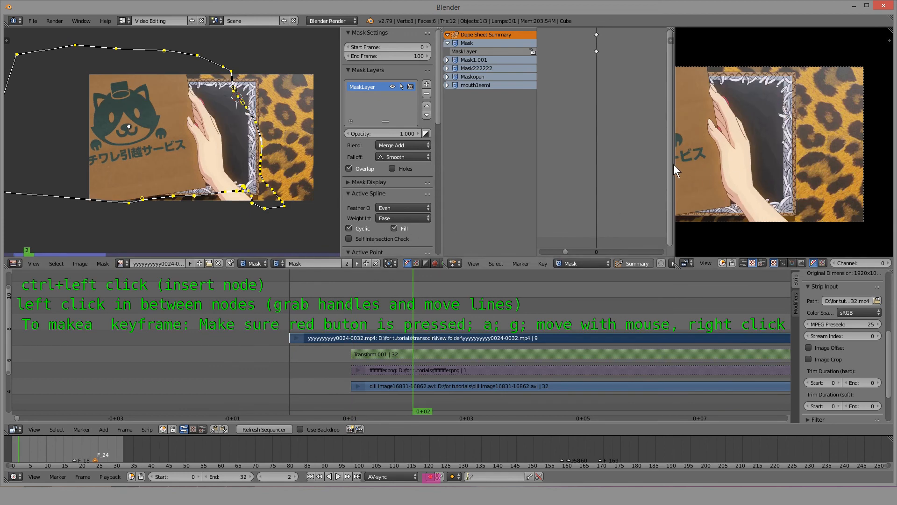
left_click_drag(675, 171, 537, 181)
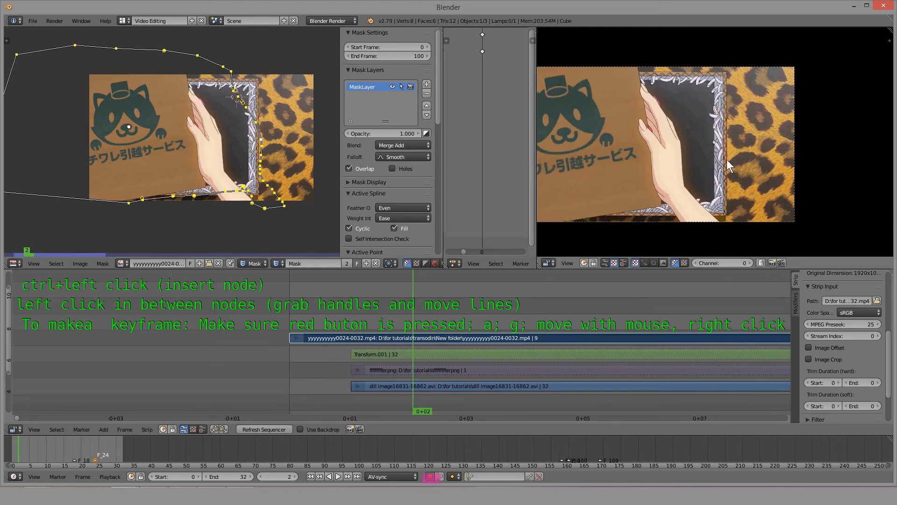
Compare frames 1 and 2 repeatedly to examine how the box and hand move between them.
key("Left")
key("Right")
key("Left")
key("Right")
key("Left")
key("Right")
key("Left")
key("Right")
key("Left")
key("Right")
key("Left")
key("Right")
key("Left")
key("Right")
key("Left")
key("Right")
key("Left")
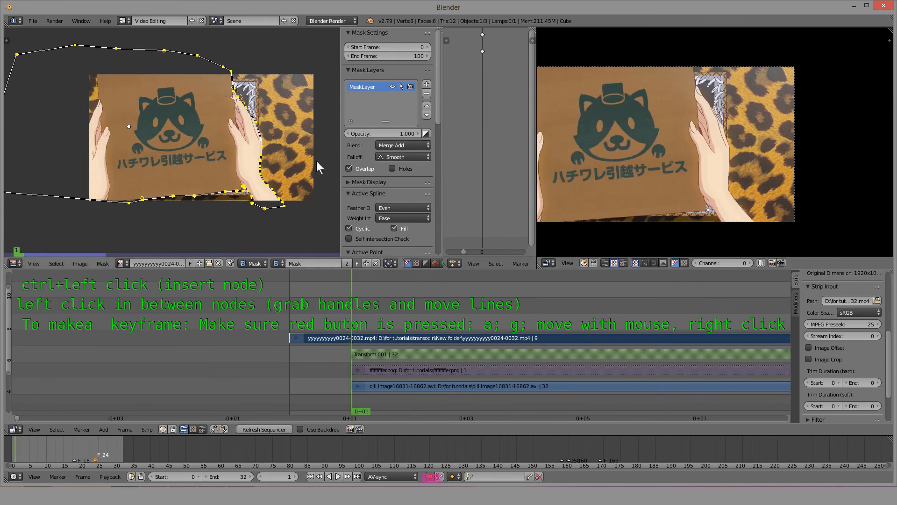
Record a keyframe for all mask points in their unchanged position at frame 1.
key("a")
key("a")
key("g")
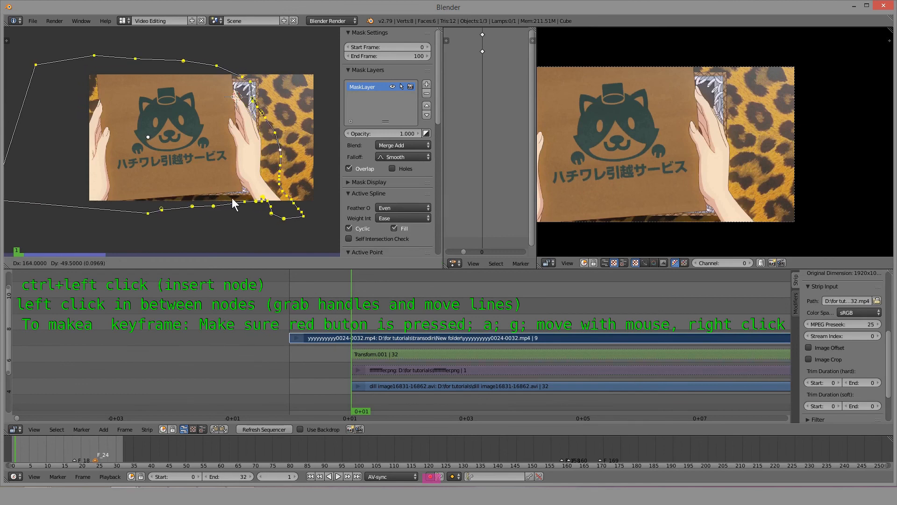
right_click(269, 228)
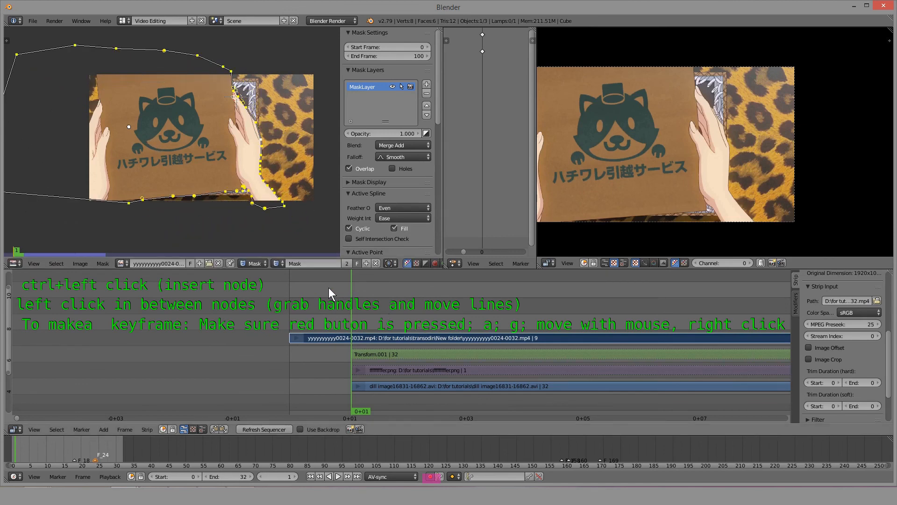
At frame 2, move and scale the whole mask to fit the hand's new position.
key("Right")
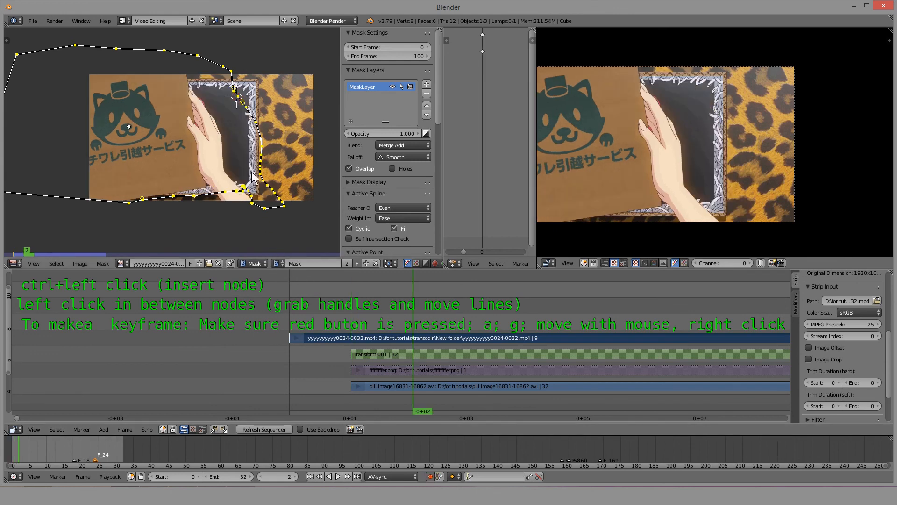
scroll(243, 174, "up", 1)
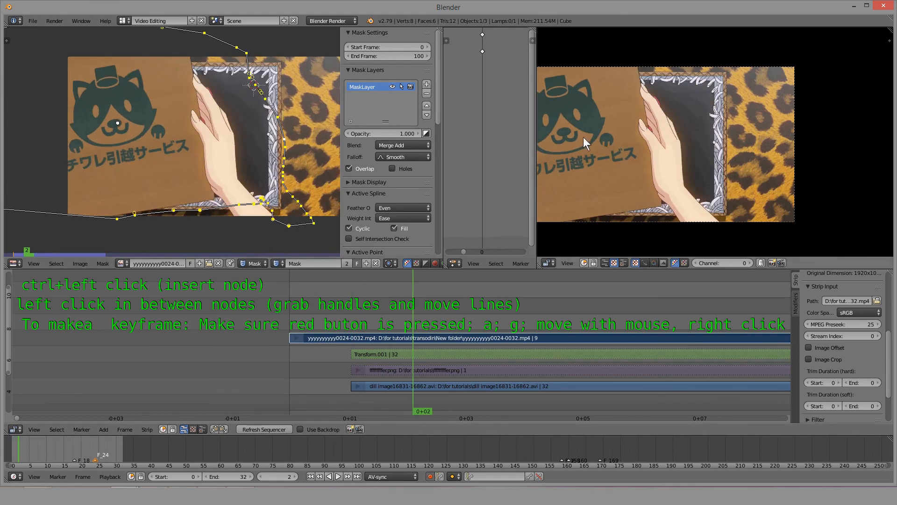
scroll(236, 148, "up", 1)
scroll(237, 145, "down", 3)
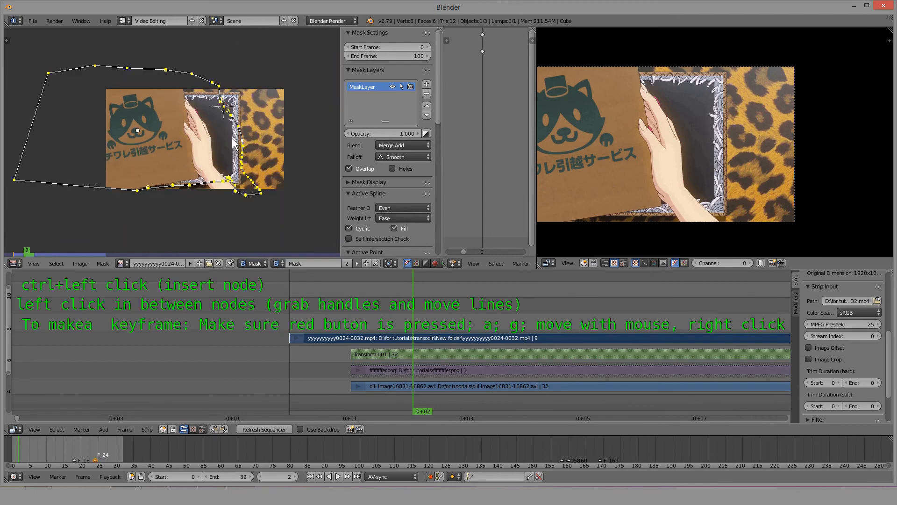
key("g")
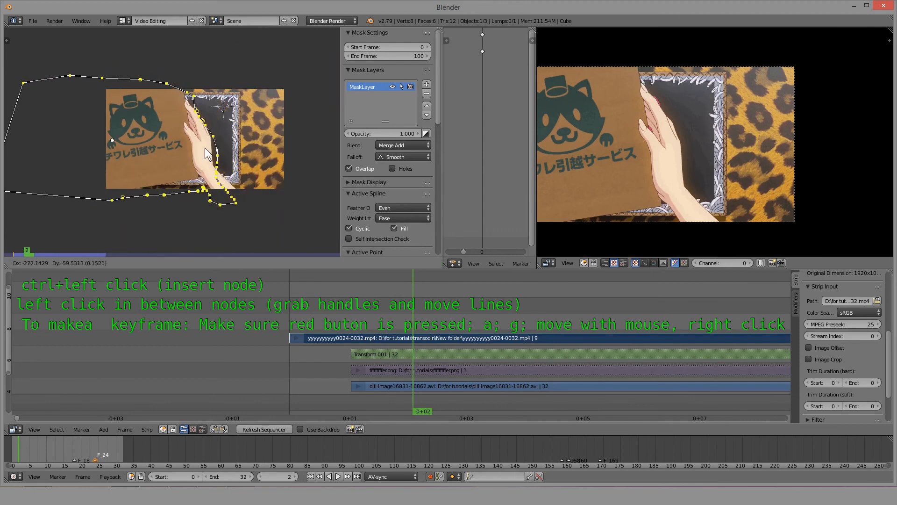
left_click(203, 119)
scroll(204, 116, "up", 6)
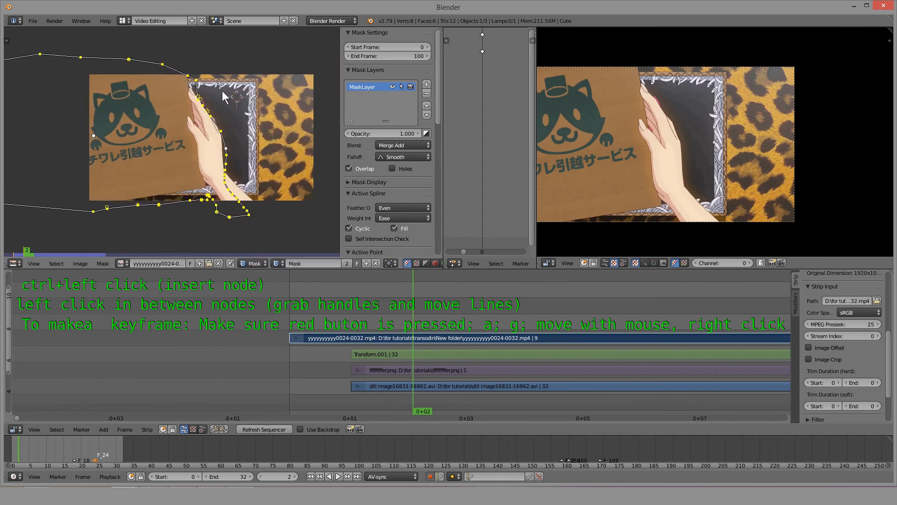
scroll(205, 114, "down", 3)
key("g")
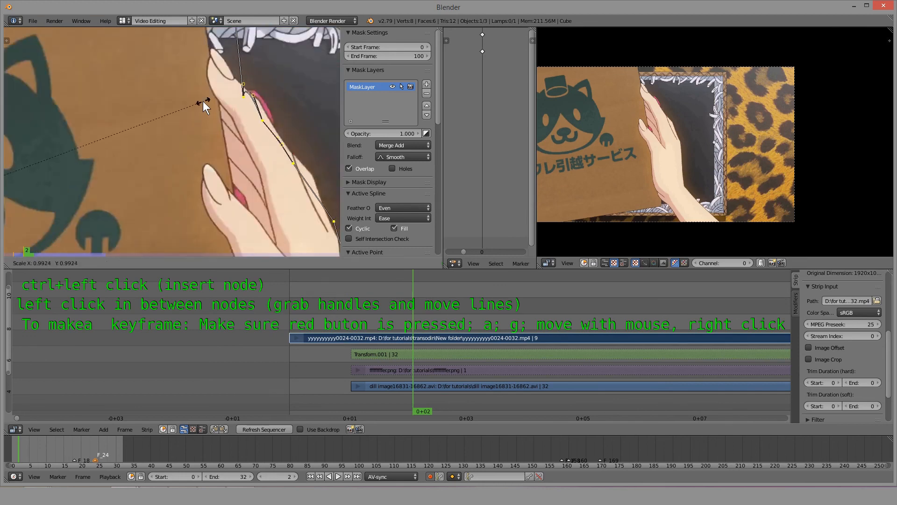
left_click(209, 91)
Reposition the mask points at the box's upper corner and the index fingertip to match frame 2.
middle_click_drag(209, 92, 204, 166)
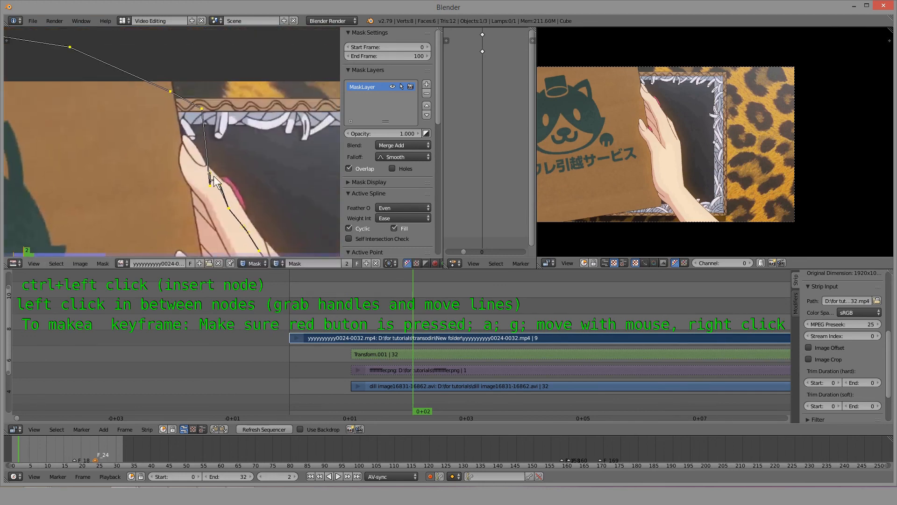
left_click_drag(213, 179, 209, 166)
left_click_drag(203, 109, 149, 58)
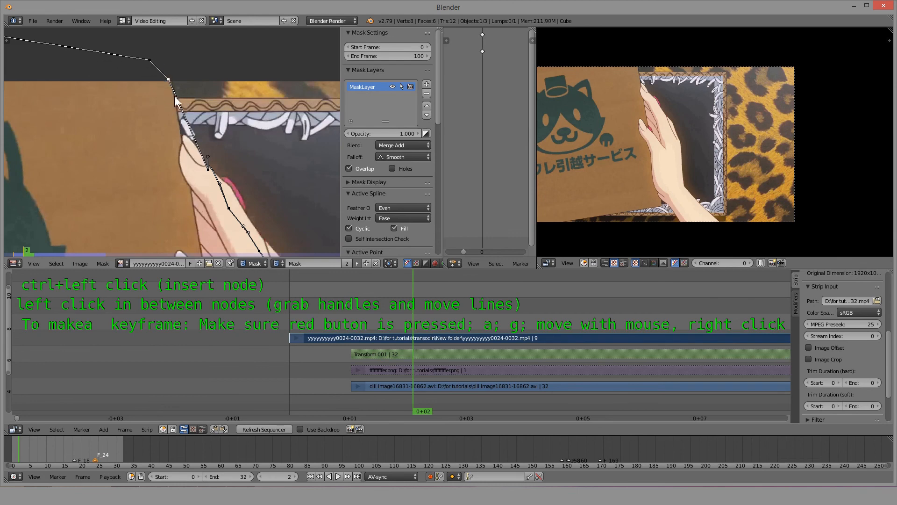
left_click_drag(215, 171, 205, 154)
Move the mask point further down the index finger up to follow the finger's outer edge in frame 2.
middle_click_drag(232, 192, 162, 66)
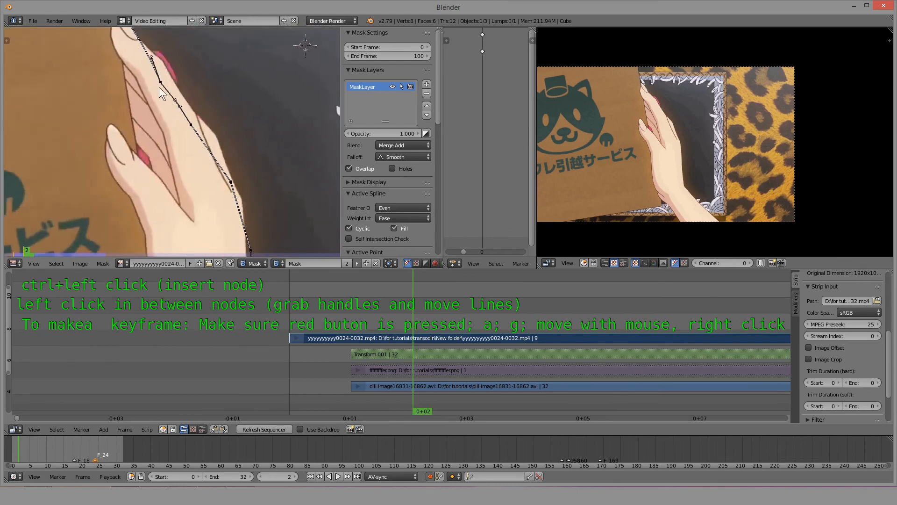
left_click_drag(160, 83, 157, 69)
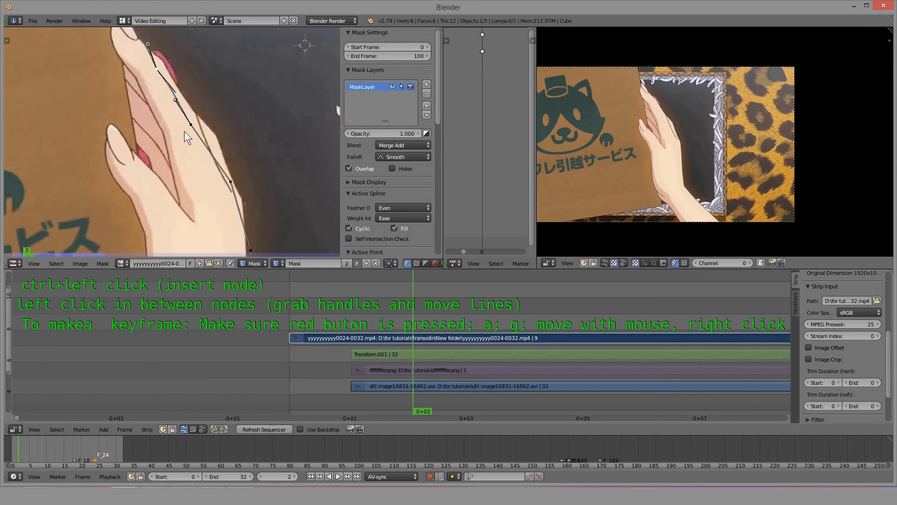
scroll(228, 139, "down", 3)
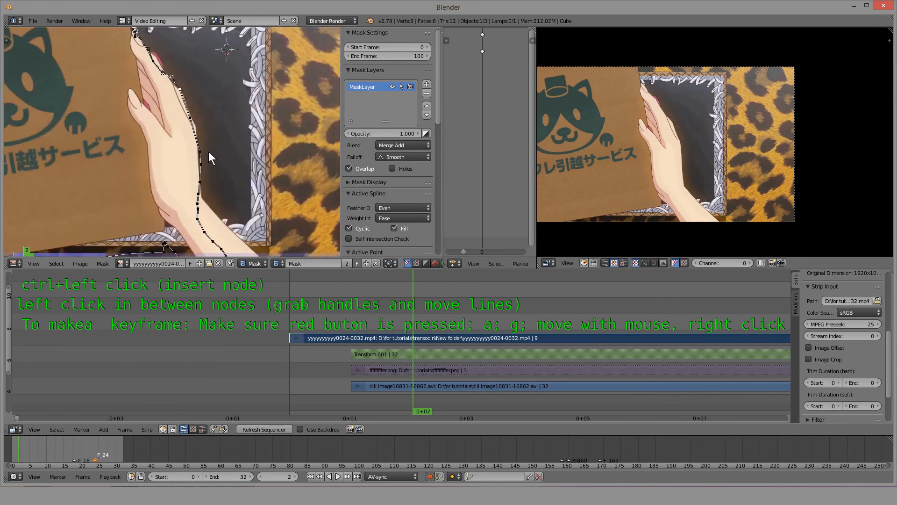
Move the group of mask points along the wrist so the outline follows the forearm's outer edge in frame 2.
middle_click_drag(219, 191, 192, 159)
key("b")
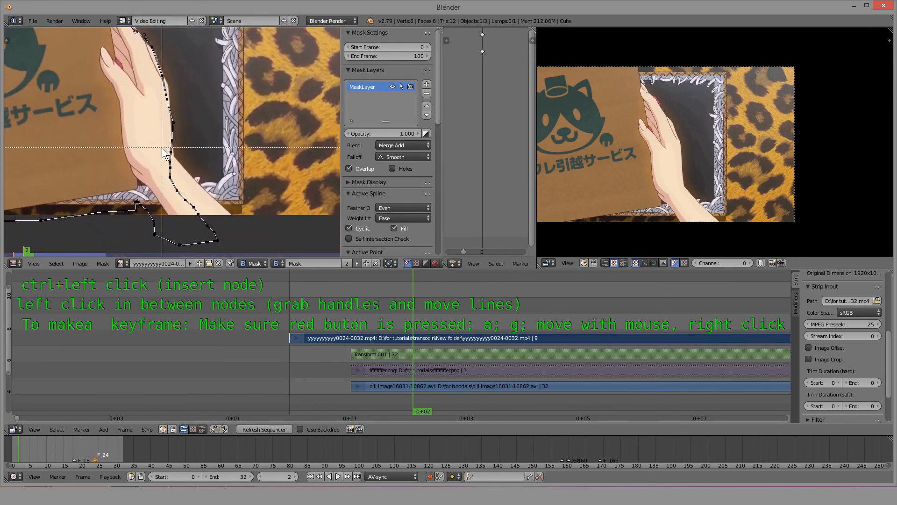
left_click_drag(161, 138, 248, 209)
key("g")
left_click(195, 190)
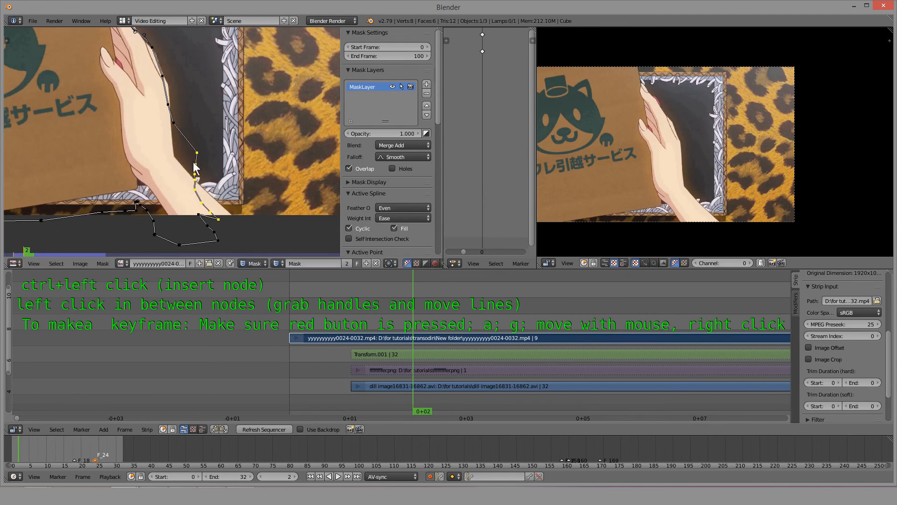
left_click_drag(197, 153, 228, 233)
middle_click_drag(160, 219, 228, 229)
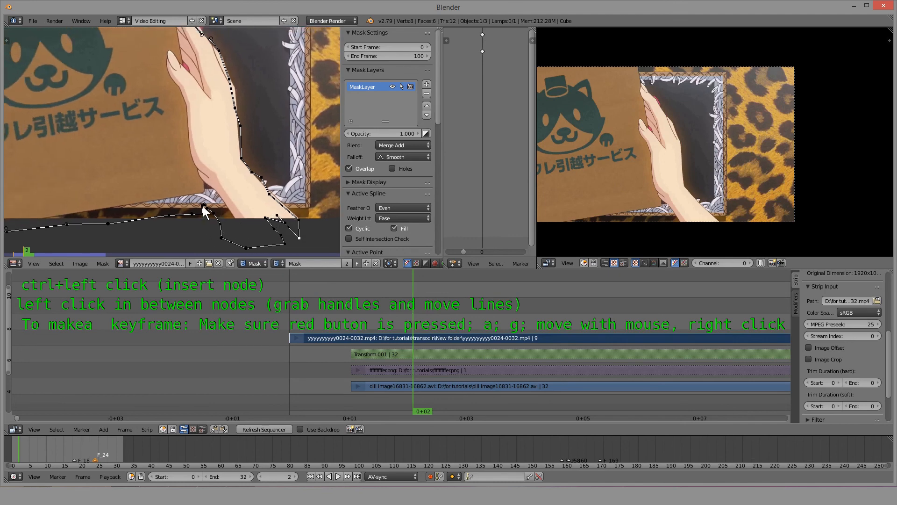
Reposition the mask points between the box's lower corner and the forearm's inner edge to fit frame 2.
left_click_drag(203, 194, 208, 209)
scroll(208, 216, "up", 3)
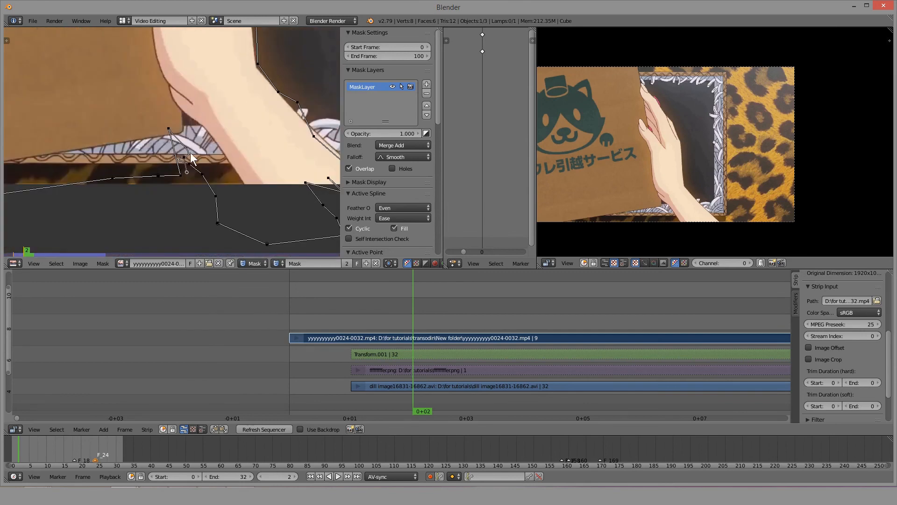
left_click_drag(188, 160, 188, 113)
left_click_drag(192, 186, 254, 196)
left_click_drag(212, 149, 223, 142)
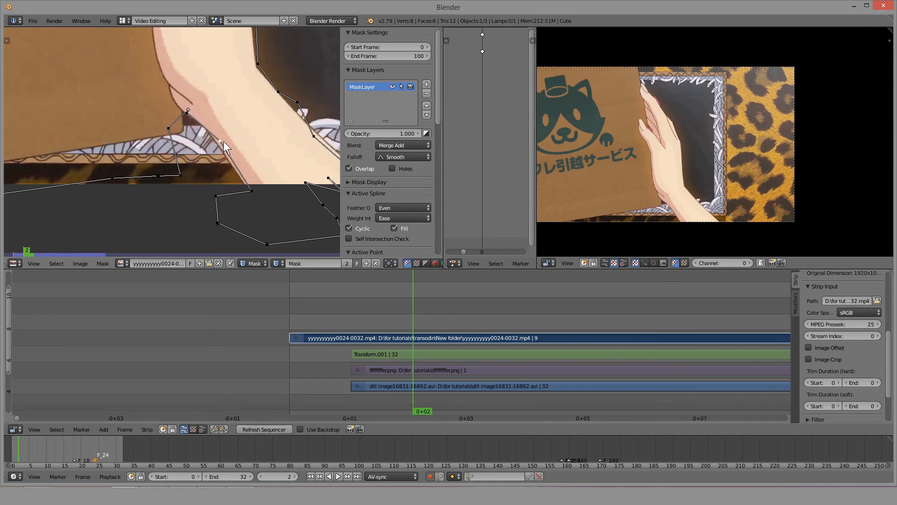
Move the group of mask points beneath the box together so they follow its lower edge in frame 2.
middle_click_drag(142, 144, 291, 187)
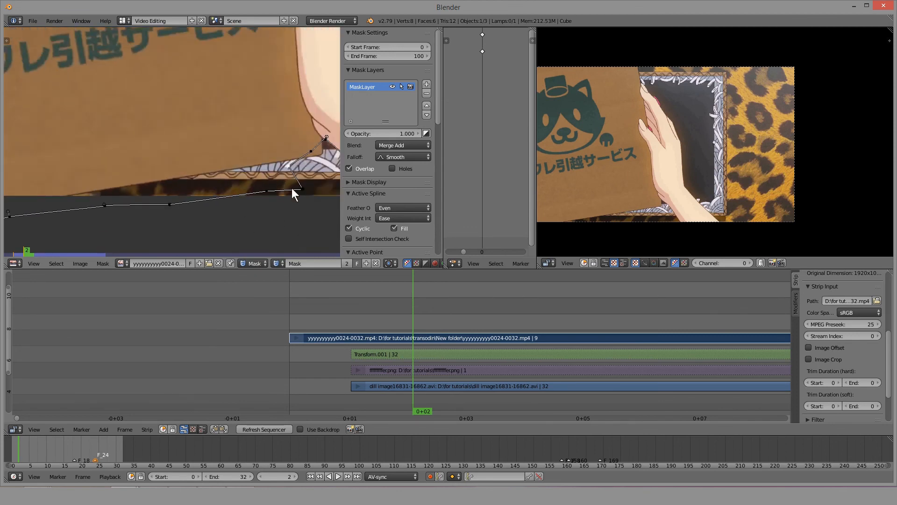
key("b")
left_click_drag(86, 179, 310, 248)
key("g")
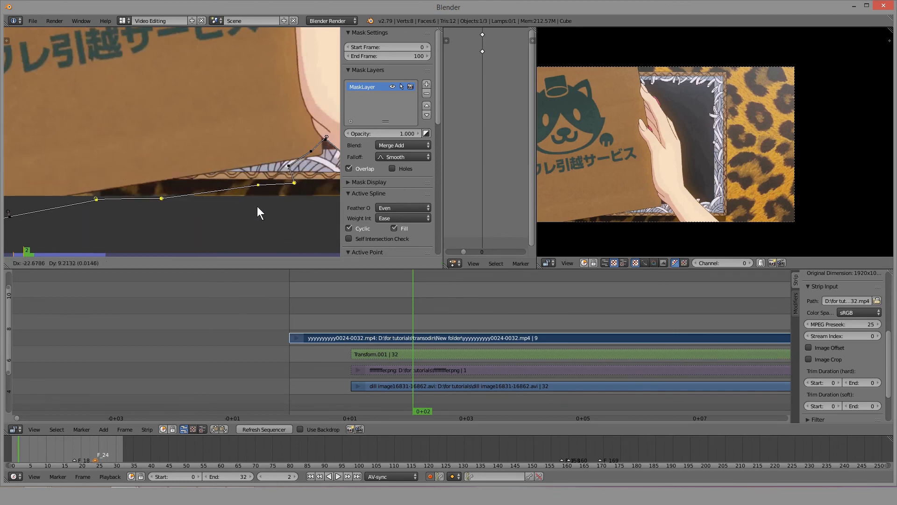
left_click(194, 203)
scroll(145, 184, "down", 5)
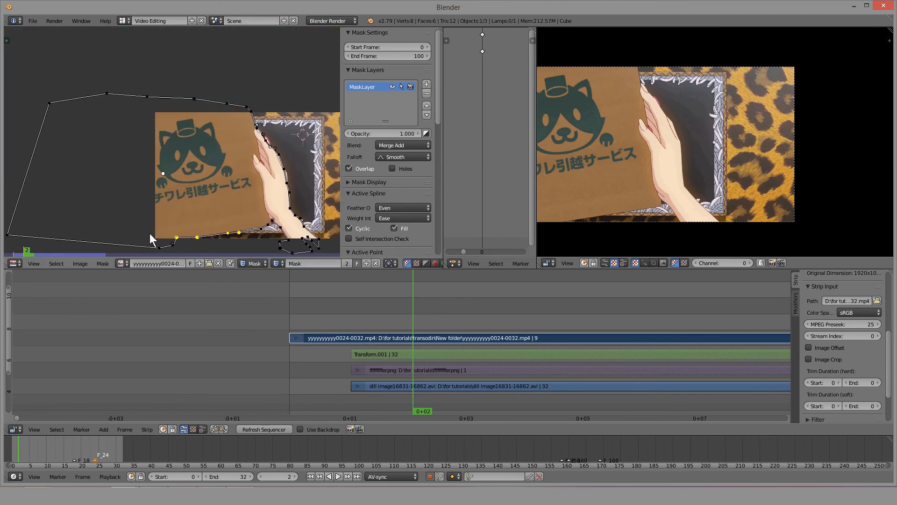
Record a keyframe for all mask points in their unchanged position at frame 2.
scroll(136, 169, "up", 3)
middle_click_drag(275, 187, 179, 118)
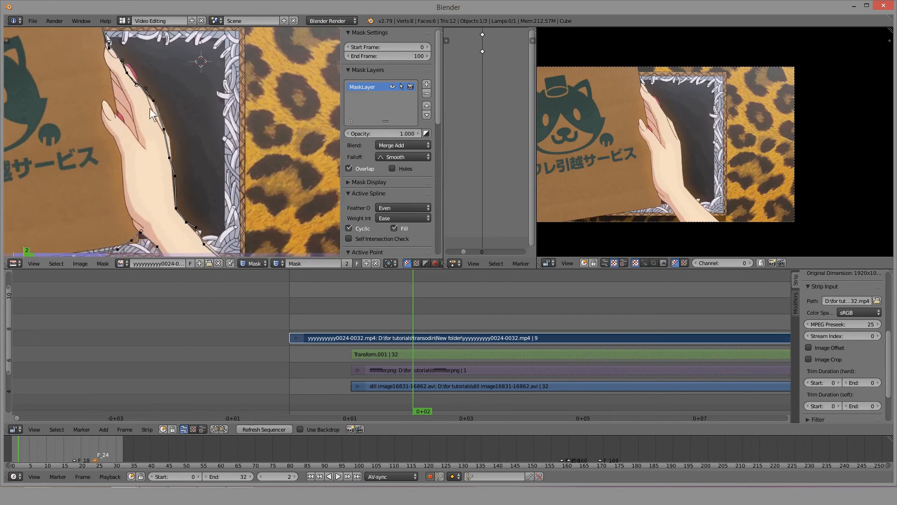
scroll(150, 110, "down", 5)
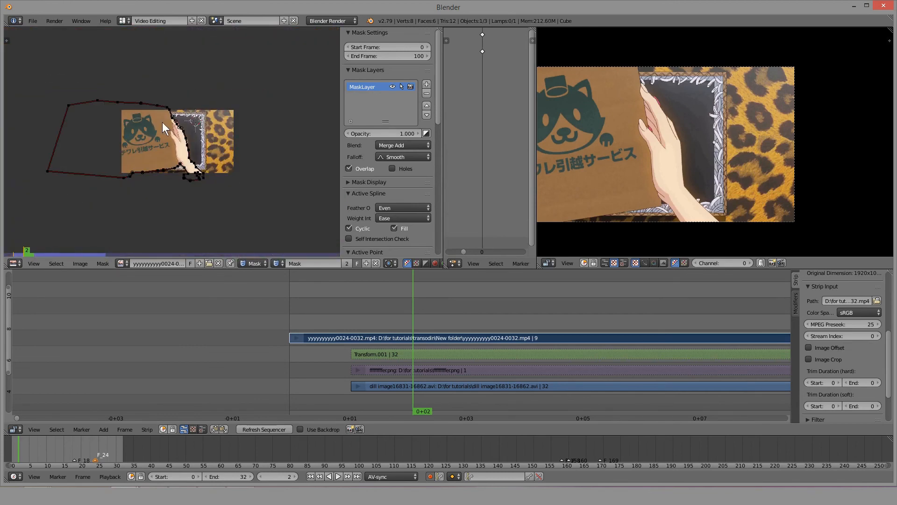
key("a")
key("g")
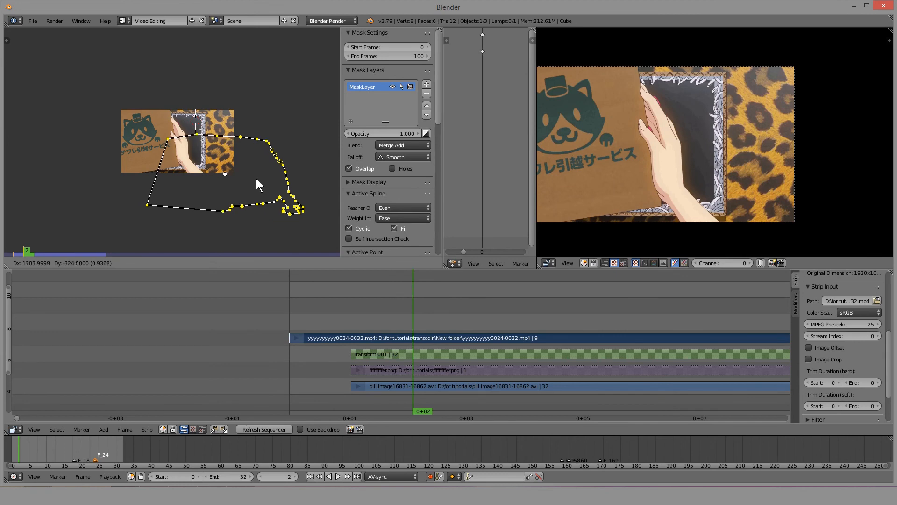
key("Escape")
scroll(199, 138, "up", 2)
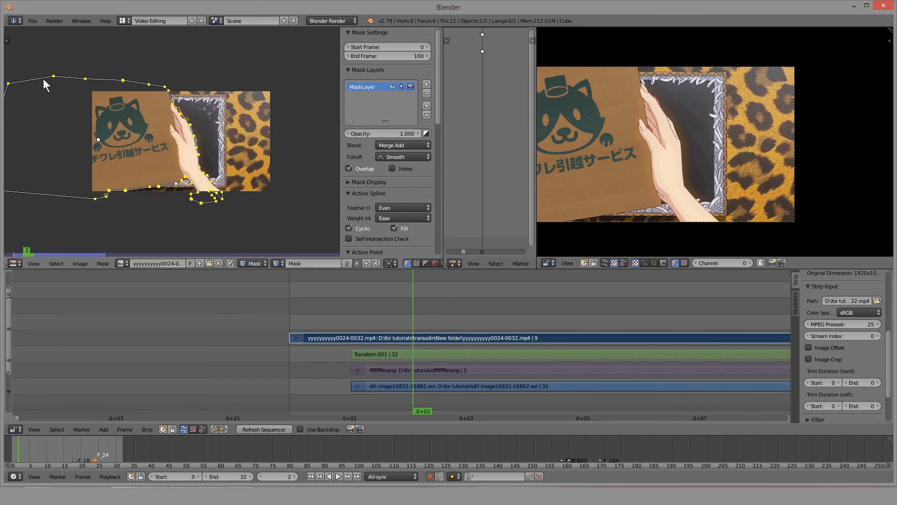
scroll(169, 147, "up", 1)
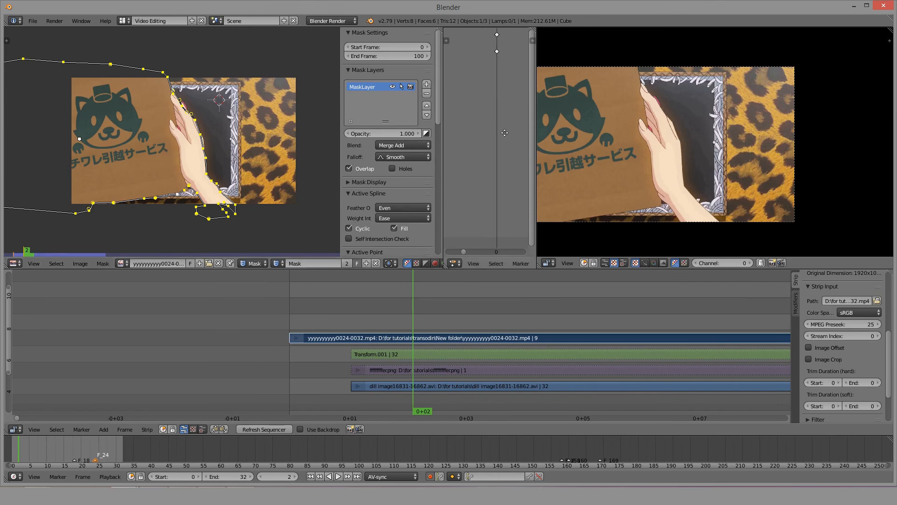
Fit all mask keyframes in the dope sheet and widen that area enough to show its channel names.
scroll(492, 130, "down", 2)
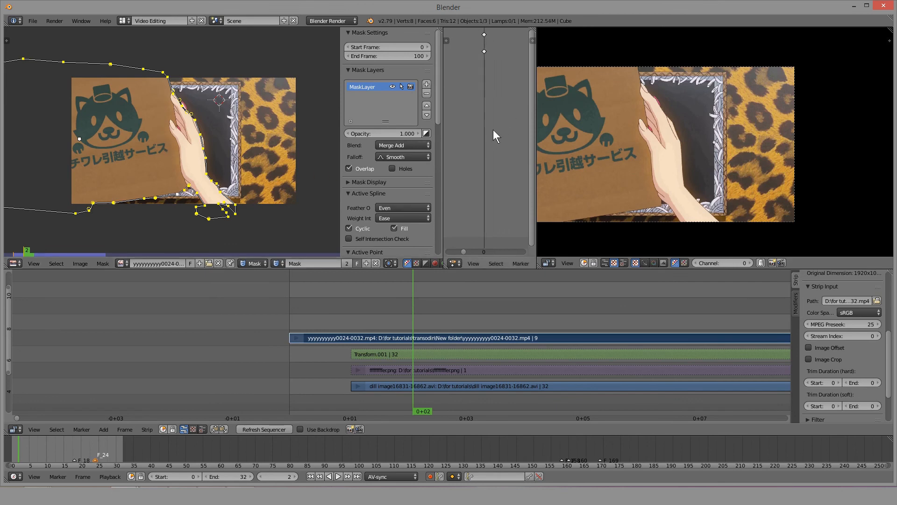
key("Home")
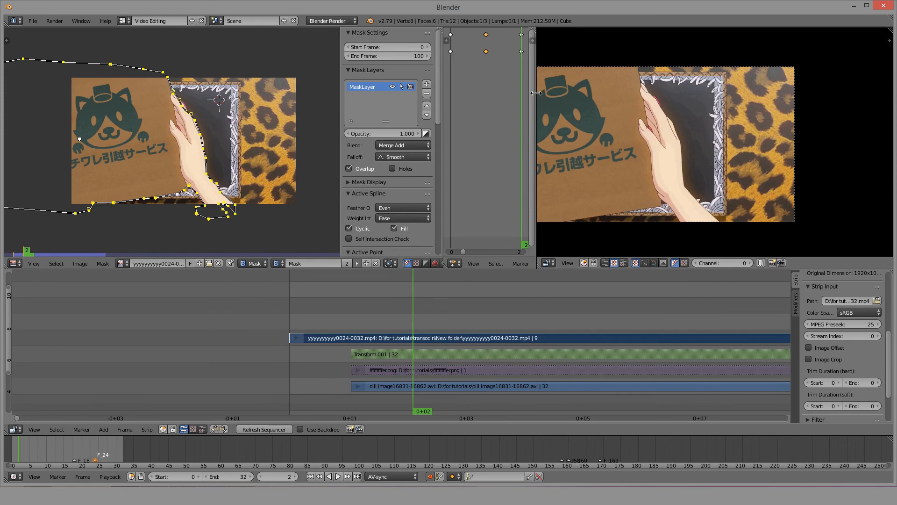
left_click_drag(536, 94, 790, 94)
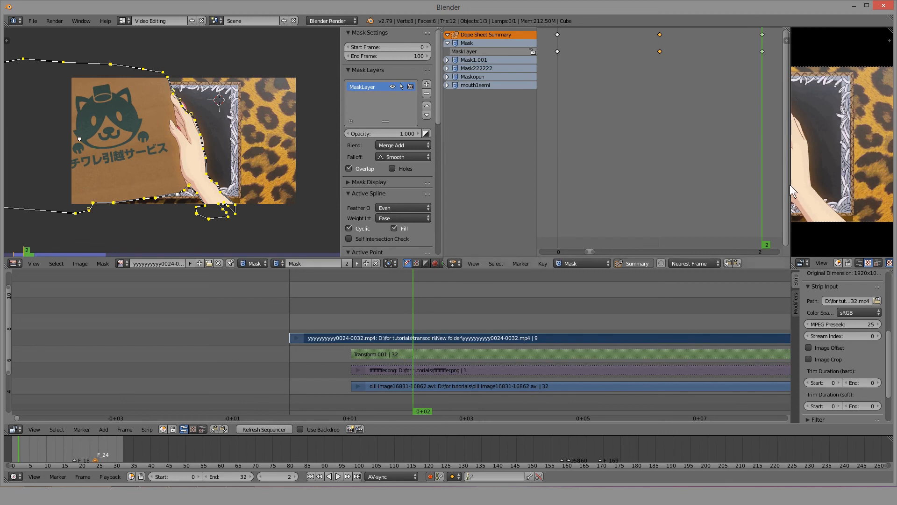
left_click_drag(791, 184, 639, 172)
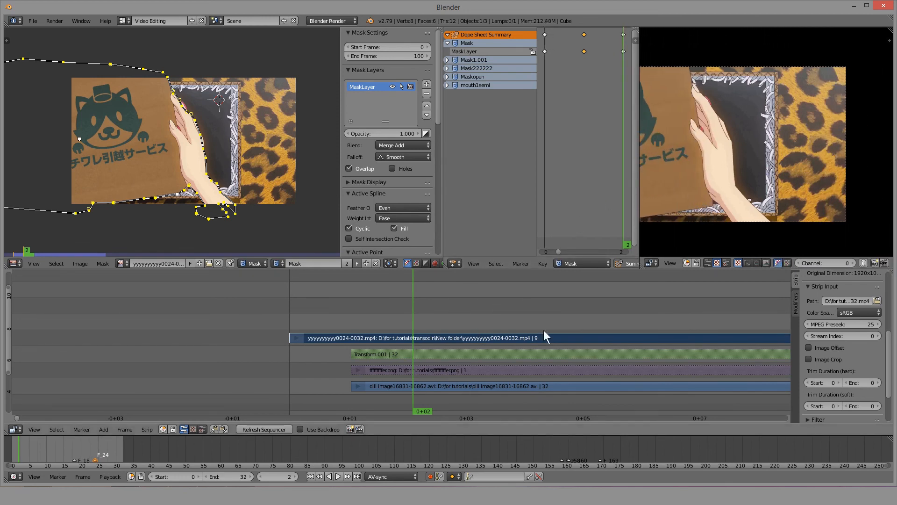
Select the yyyyyyyyyy0024-0032.mp4 strip and change its blend mode.
right_click(444, 383)
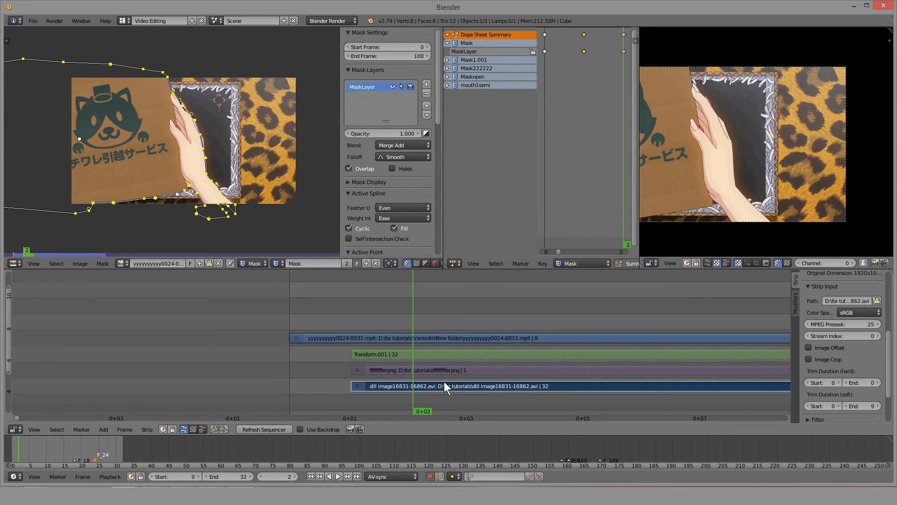
right_click(444, 338)
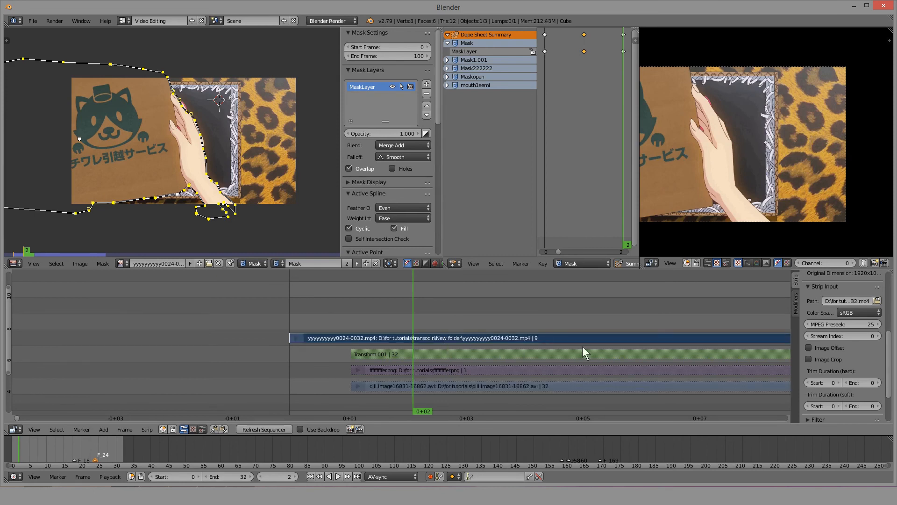
left_click(795, 299)
left_click(835, 299)
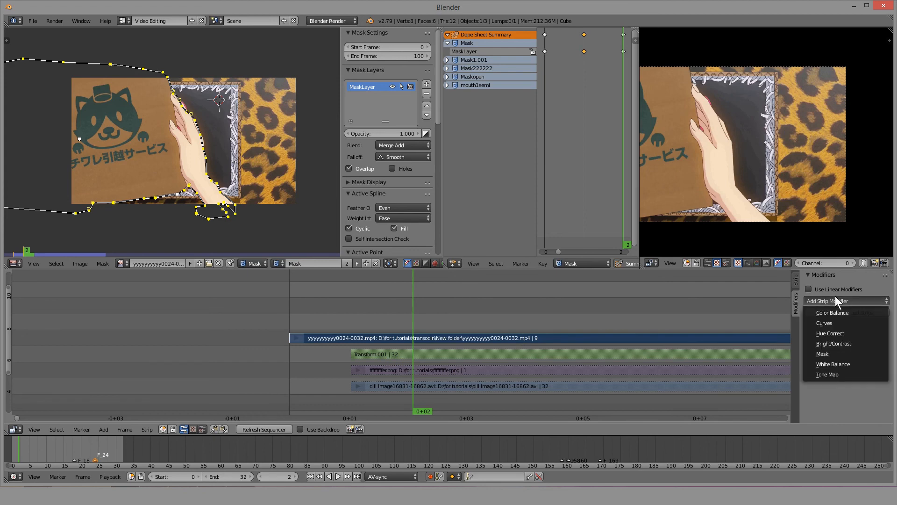
left_click(845, 372)
left_click(795, 280)
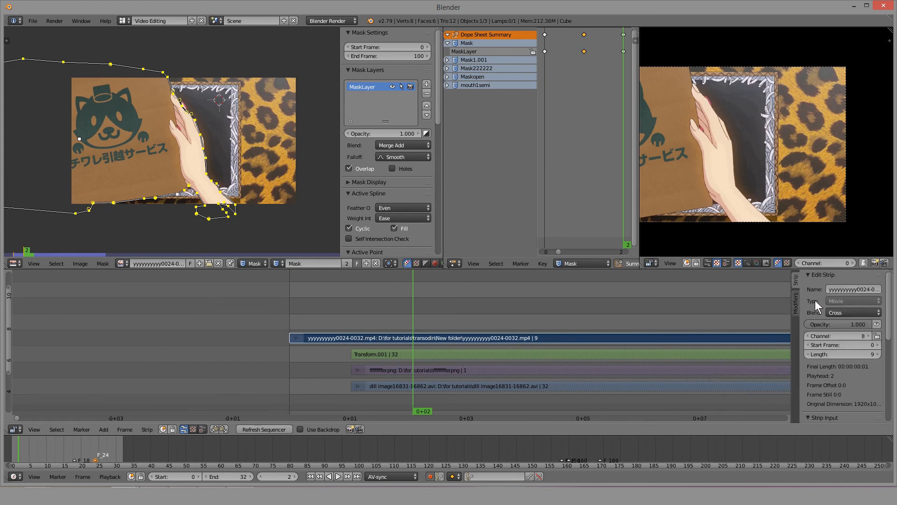
left_click(840, 312)
left_click(857, 218)
Add a Mask modifier to the mp4 strip and assign it the mask data-block named Mask.
left_click(799, 306)
left_click(834, 301)
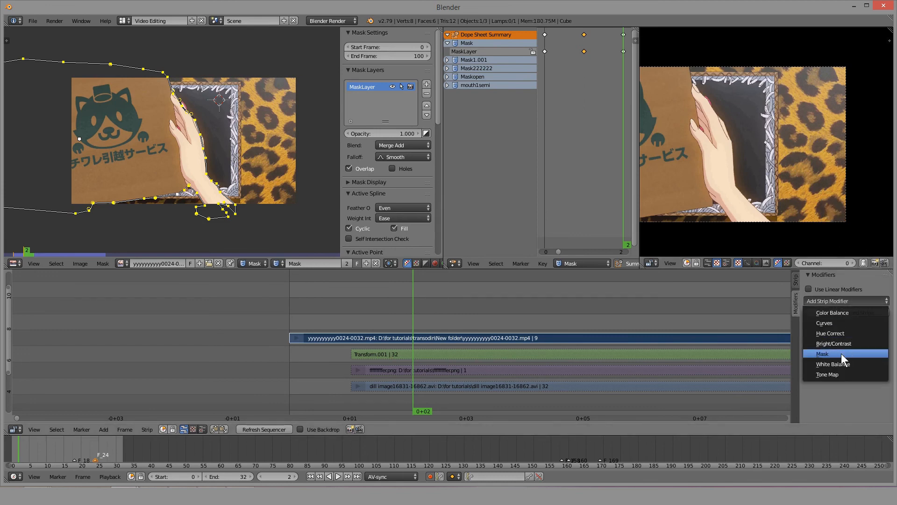
left_click(841, 353)
left_click(862, 338)
left_click(861, 352)
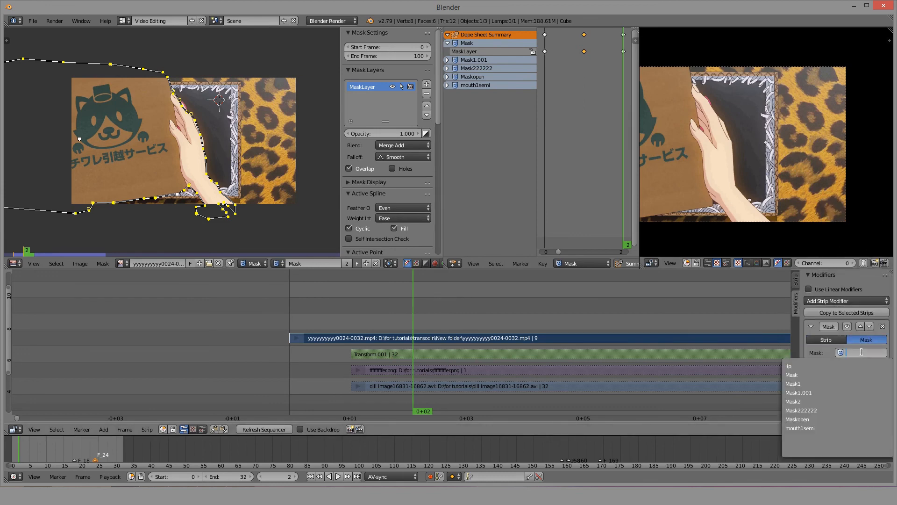
left_click(792, 375)
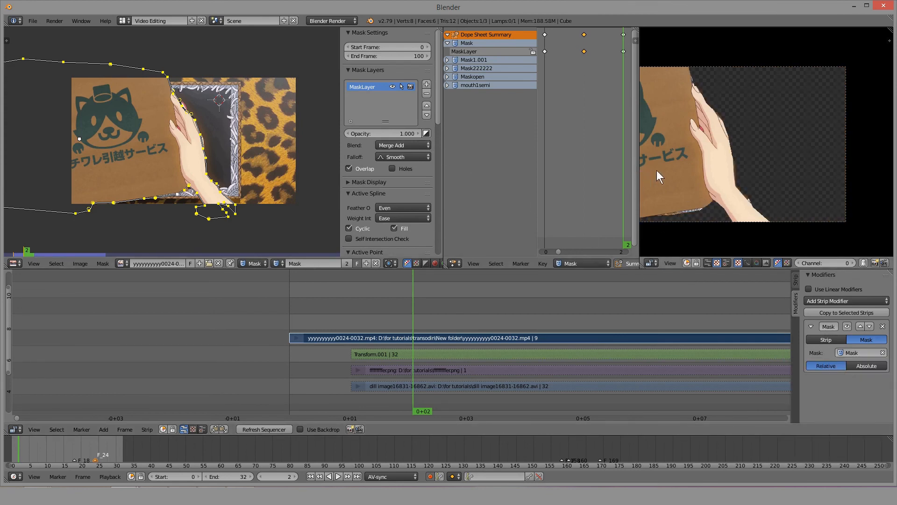
Bring the whole preview image into view and play through frames 0 to 2 to check the masked clip.
middle_click_drag(684, 179, 762, 165)
scroll(758, 166, "down", 5)
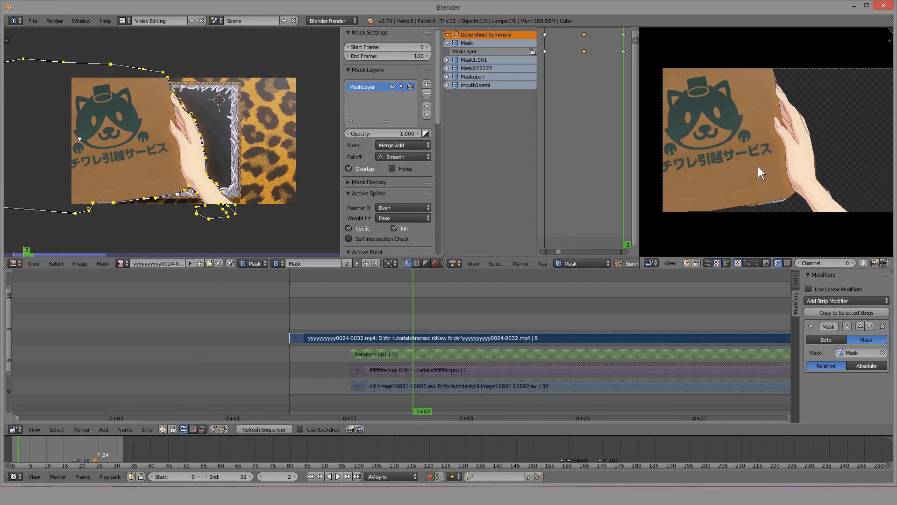
key("Left")
key("Left")
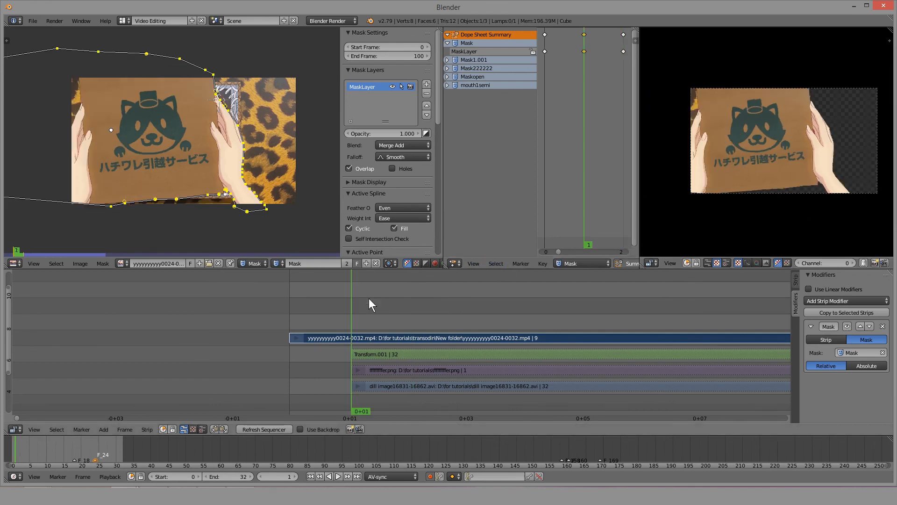
key("alt+a")
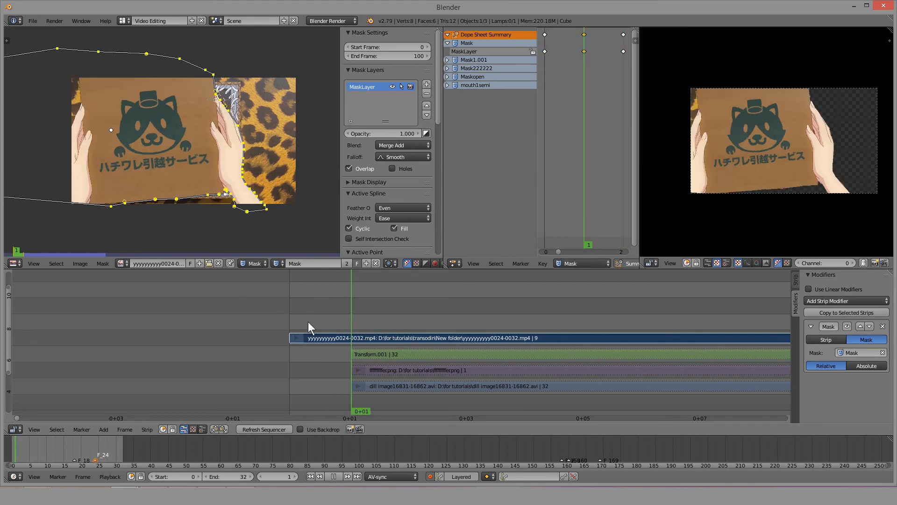
key("alt+a")
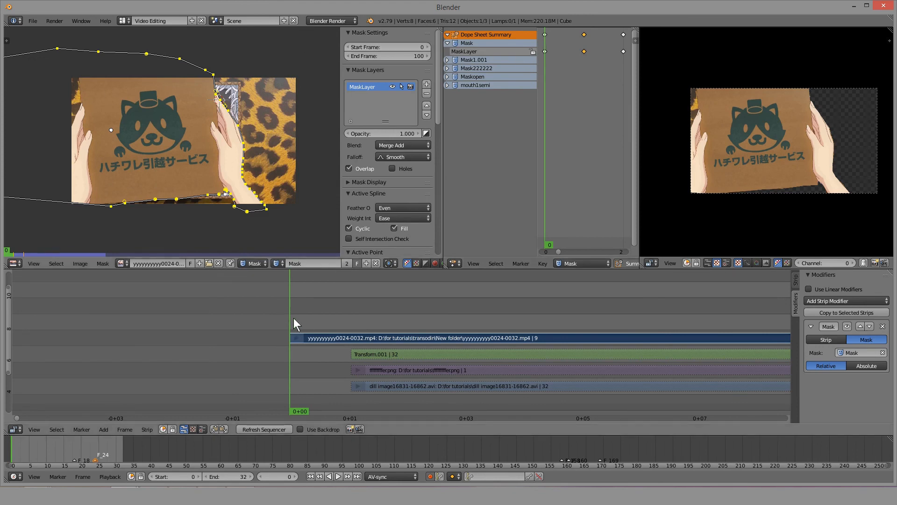
key("alt+a")
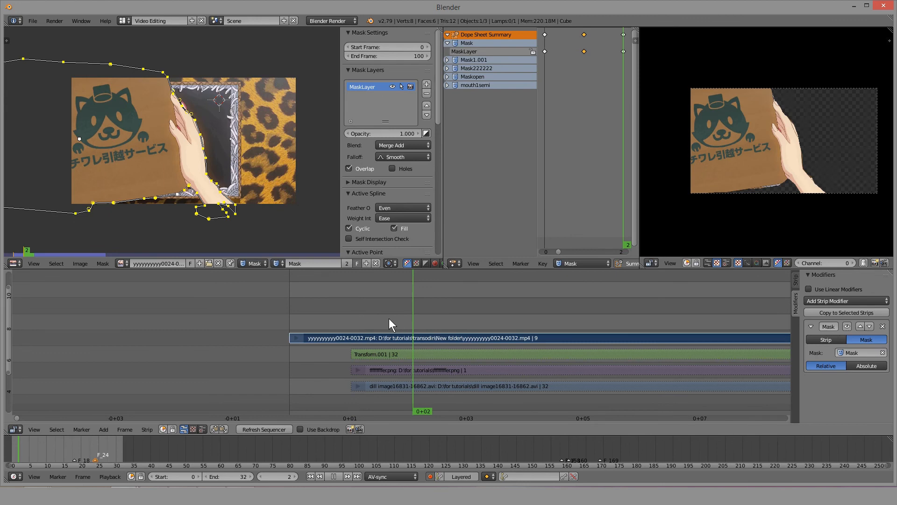
key("alt+a")
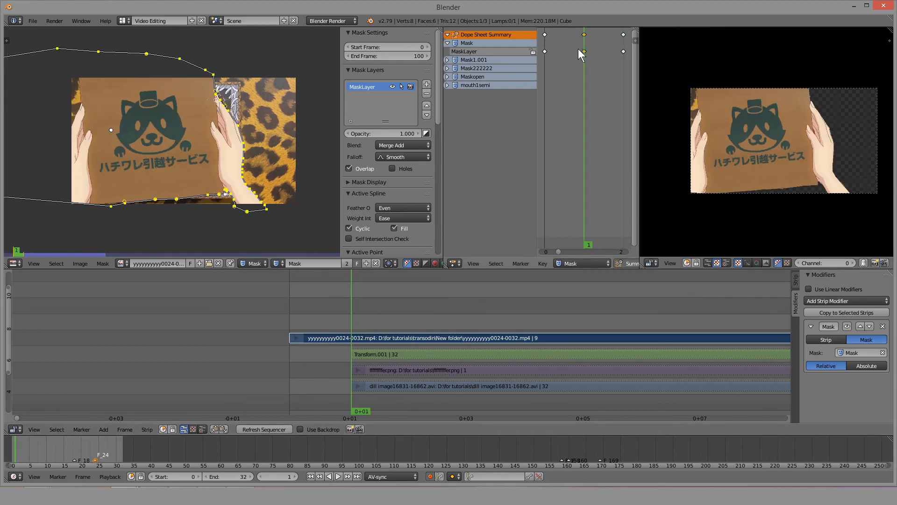
Make MaskLayer the active dope sheet channel and replay frames 0 to 2 to compare the mask at each keyframe.
right_click(587, 50)
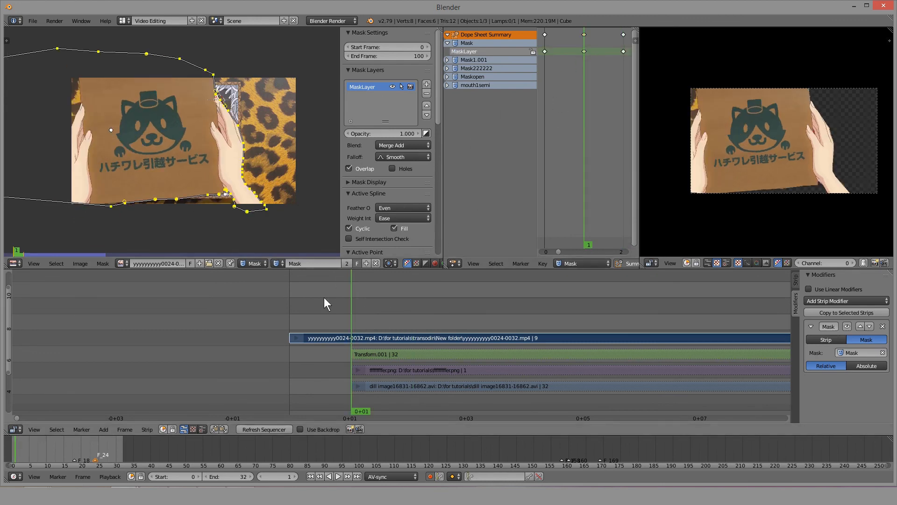
key("alt+a")
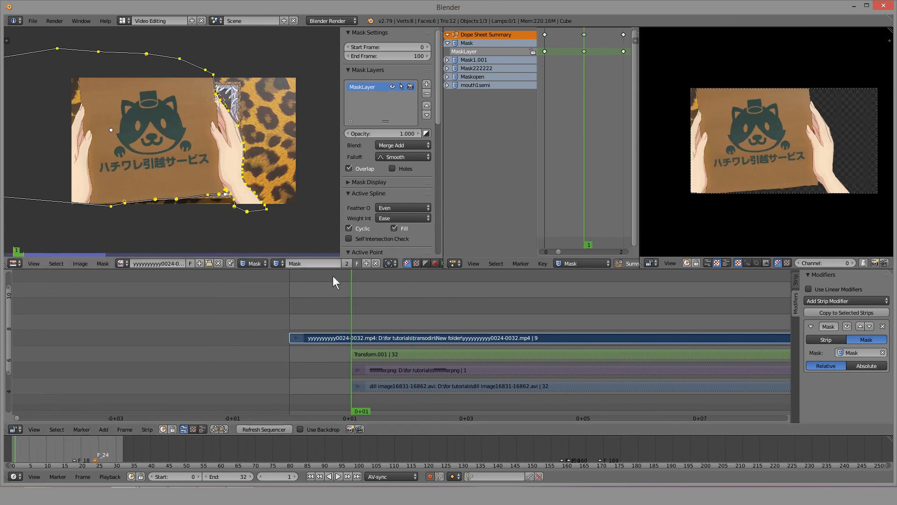
key("alt+a")
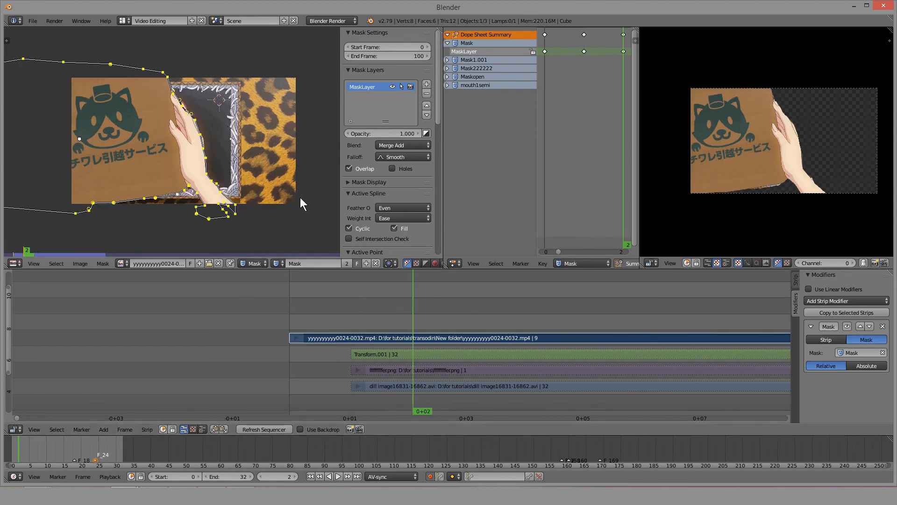
key("alt+a")
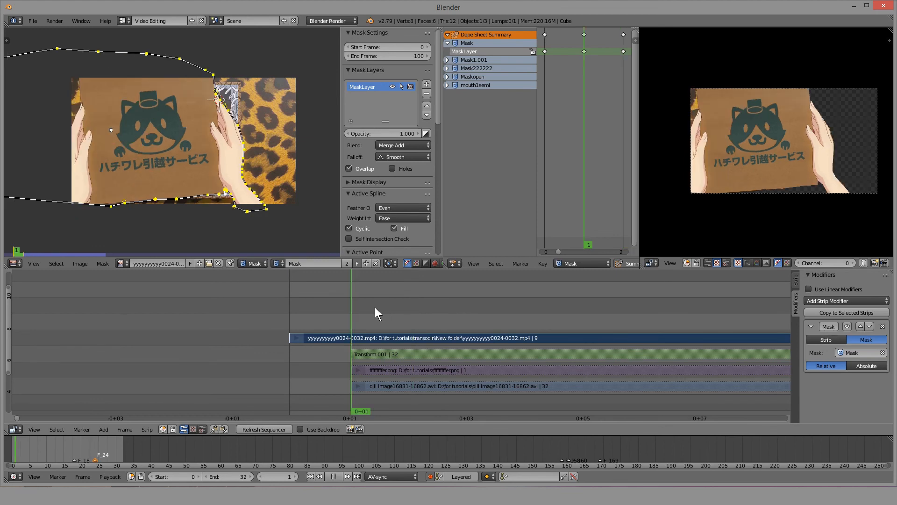
key("alt+a")
key("alt+a")
key("alt+a")
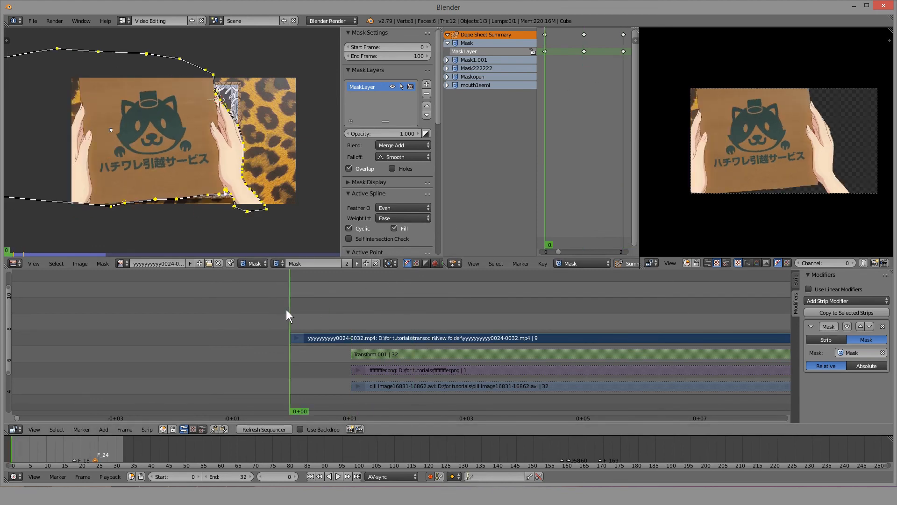
Scrub repeatedly between frames 0 and 2 to examine how the mask follows the cardboard and hands.
left_click(349, 310)
left_click(256, 310)
left_click(377, 312)
left_click(285, 315)
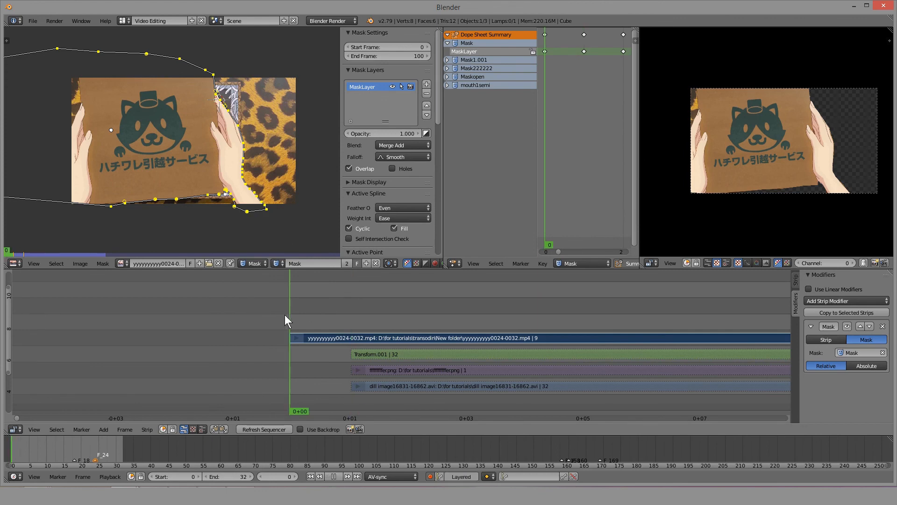
left_click(346, 310)
left_click(284, 305)
left_click(279, 311)
left_click(279, 311)
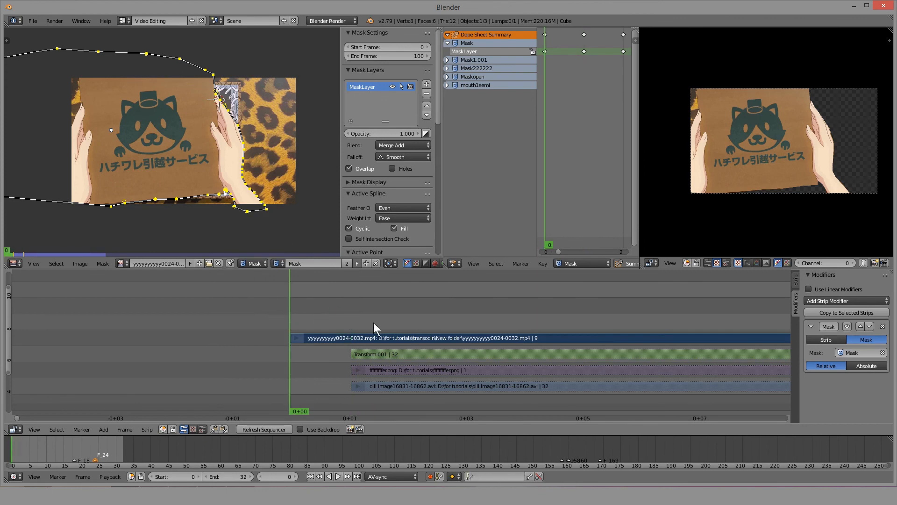
left_click(374, 322)
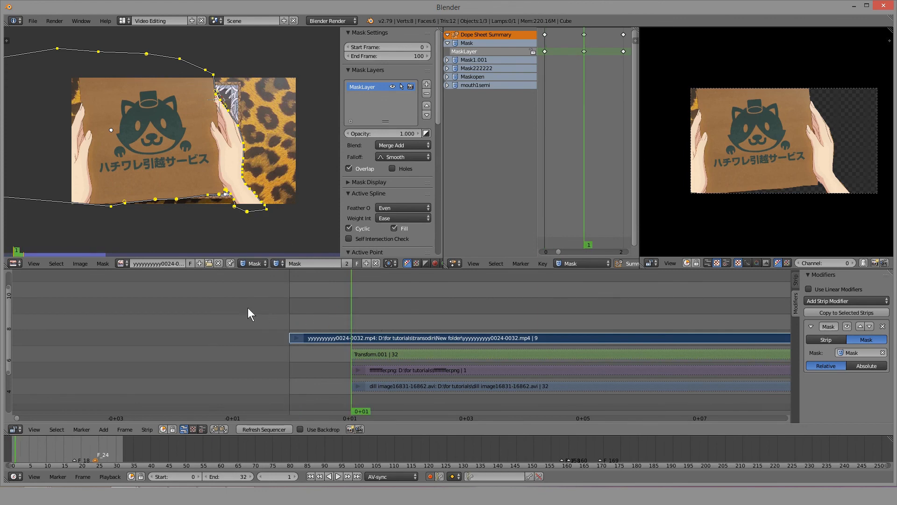
left_click(303, 317)
left_click(352, 318)
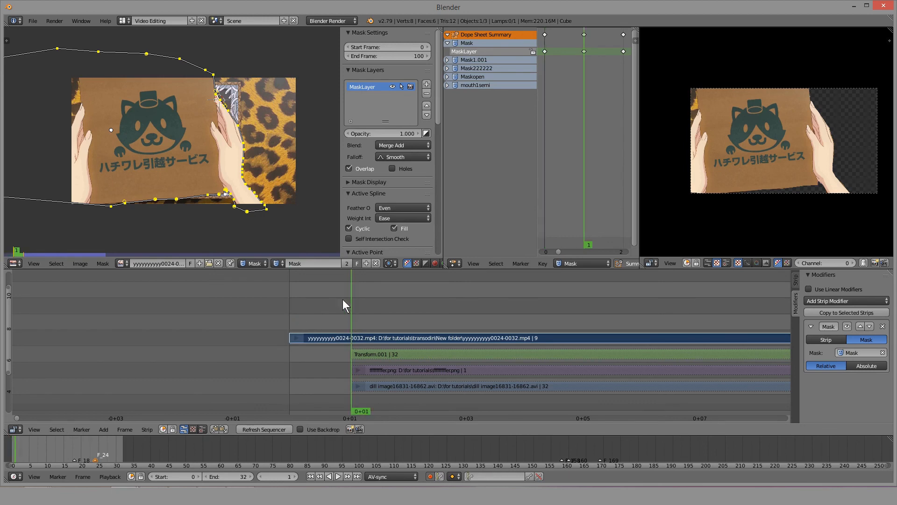
left_click(394, 319)
left_click(296, 312)
left_click(430, 304)
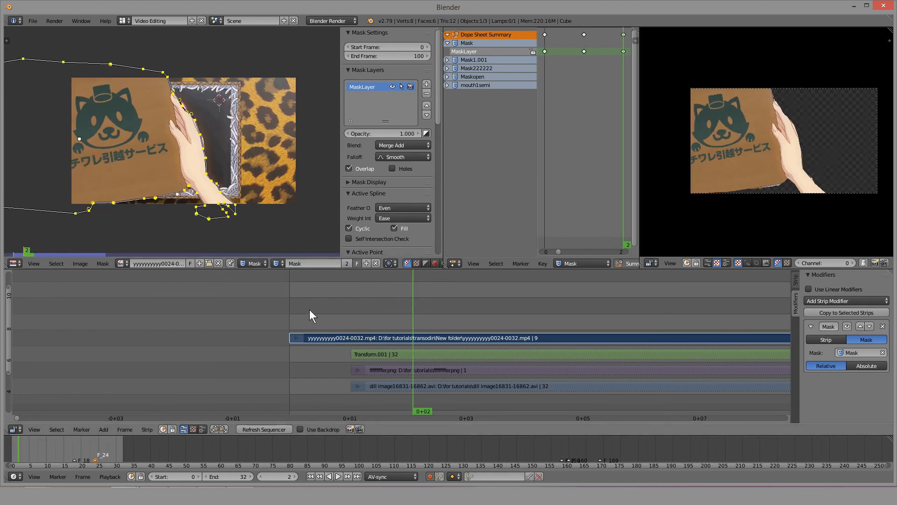
left_click_drag(310, 309, 289, 309)
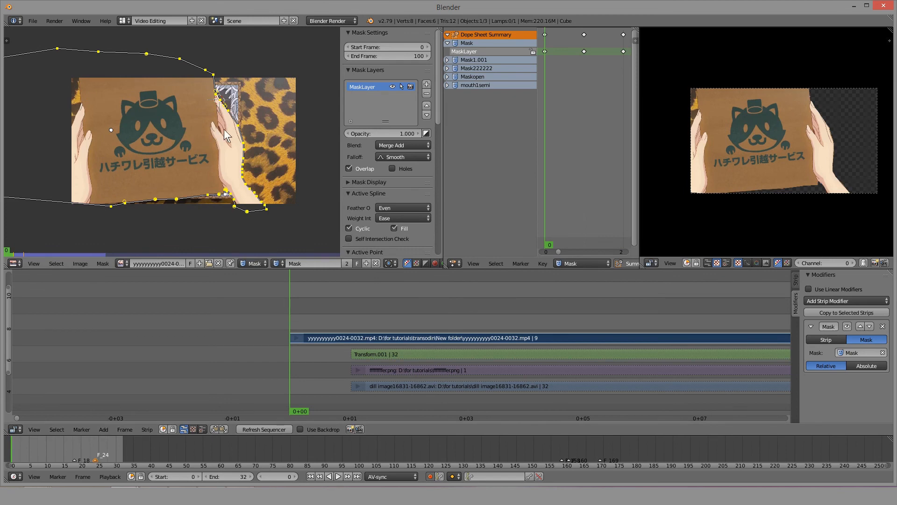
Play past frame 2 up to frame 4 and return to frame 3 to check how far the current mask still fits.
scroll(315, 313, "right", 1, "ctrl")
key("alt+a")
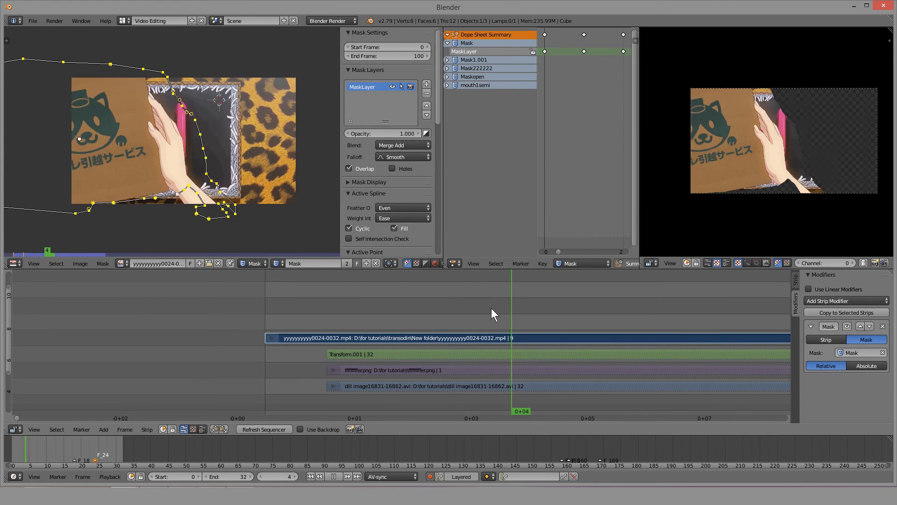
key("alt+a")
key("alt+a")
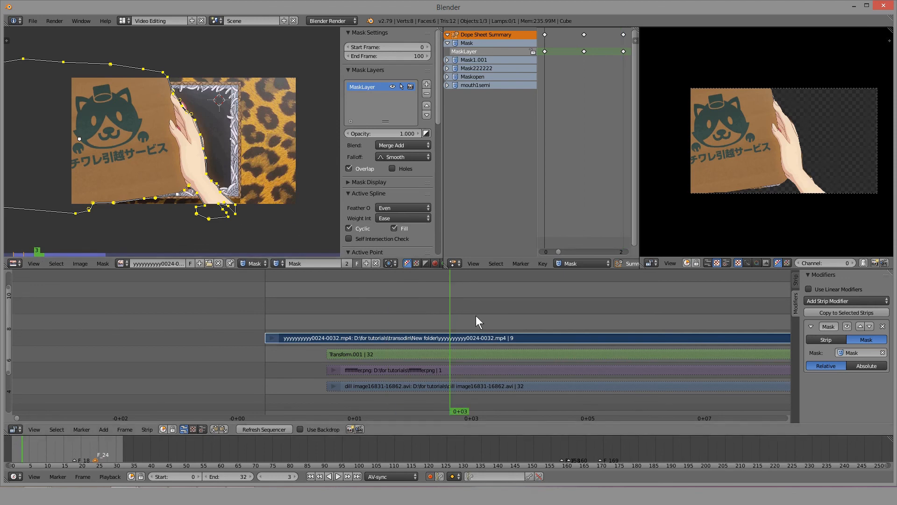
key("Escape")
Select all mask points and insert a mask shape keyframe at frame 3.
key("a")
key("a")
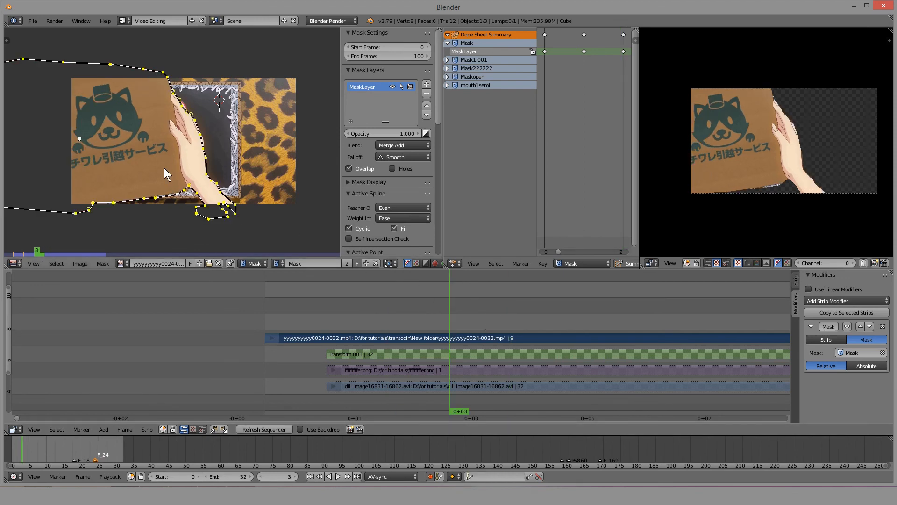
key("i")
At frame 4, move the whole mask onto the shifted hand and fit individual points along the lower arm.
key("Right")
scroll(211, 184, "up", 1)
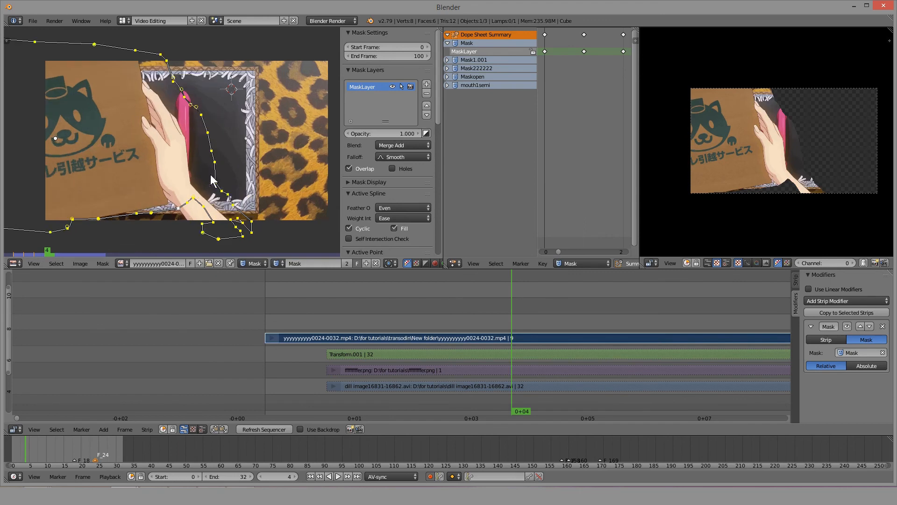
key("g")
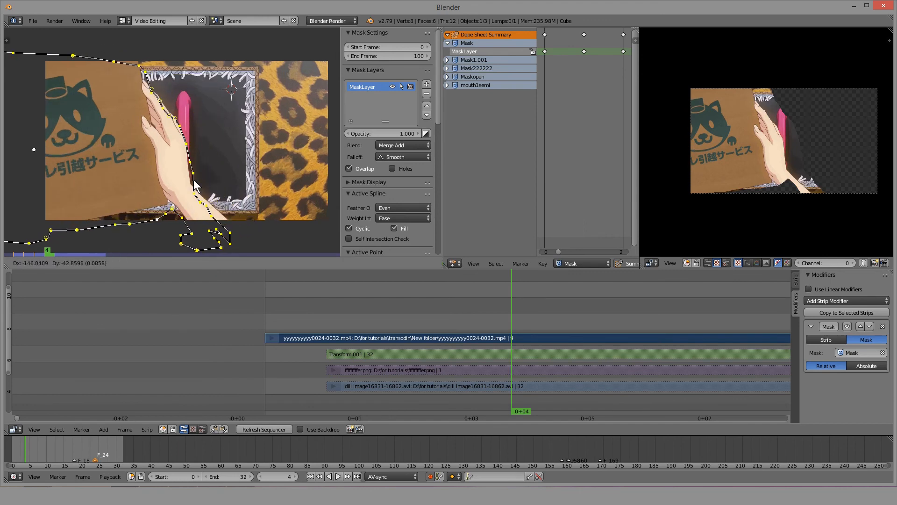
left_click(196, 180)
left_click(196, 180)
left_click_drag(213, 209, 239, 224)
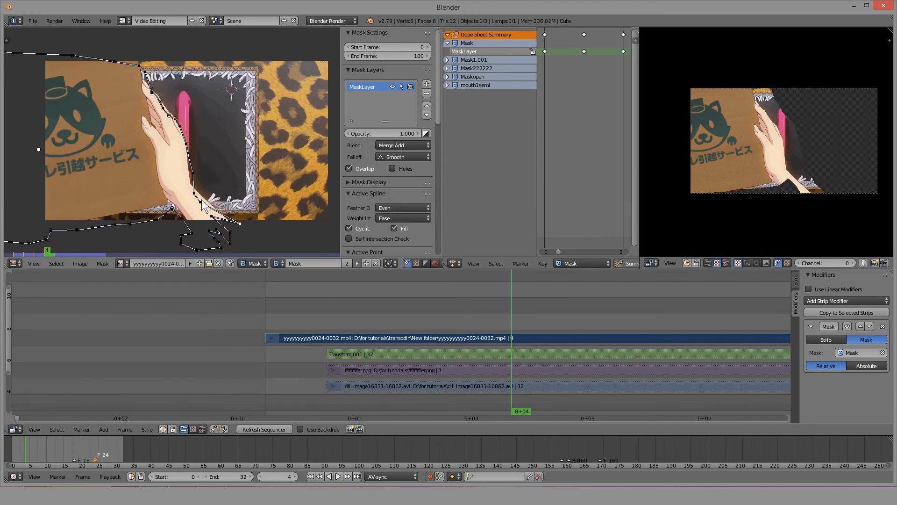
mouse_move(202, 201)
left_mouse_down()
mouse_move(217, 204)
mouse_move(200, 196)
left_mouse_up()
left_click_drag(240, 226, 241, 233)
Reselect all mask points at frame 4 and refresh the sequencer to update the masked preview.
key("a")
key("a")
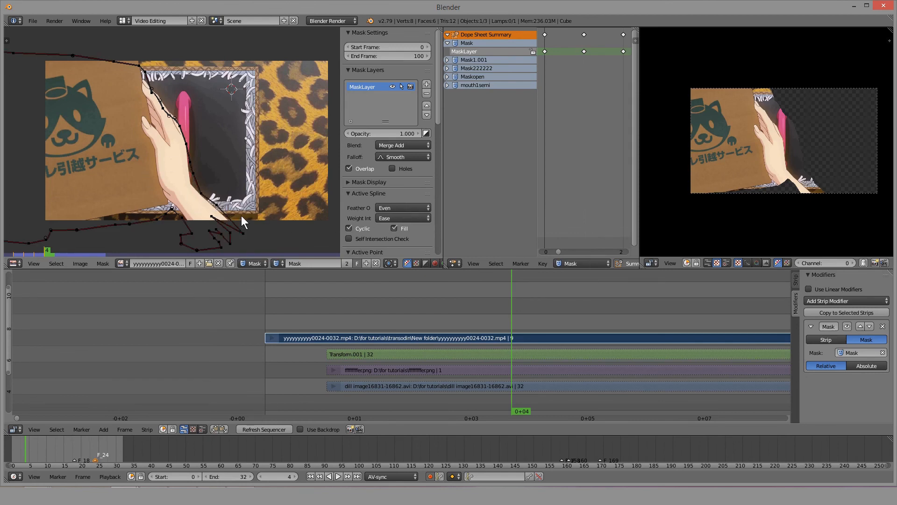
key("g")
right_click(208, 182)
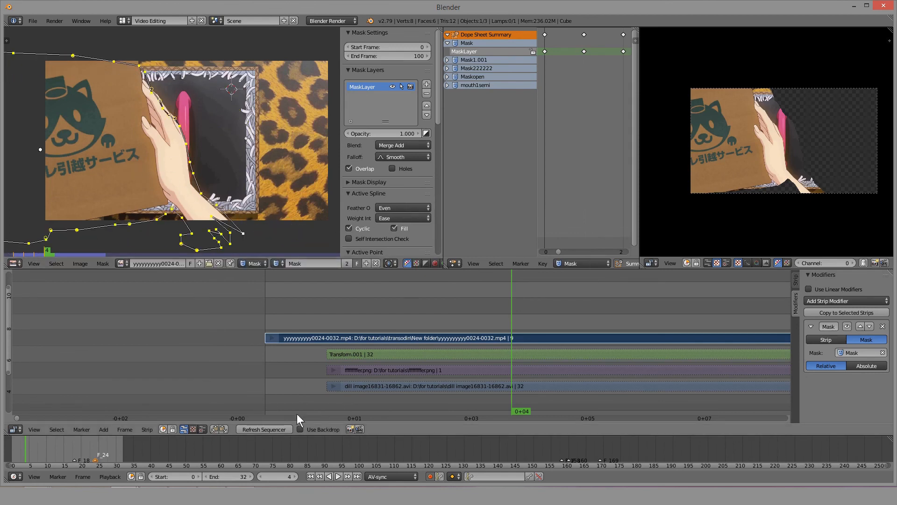
left_click(281, 428)
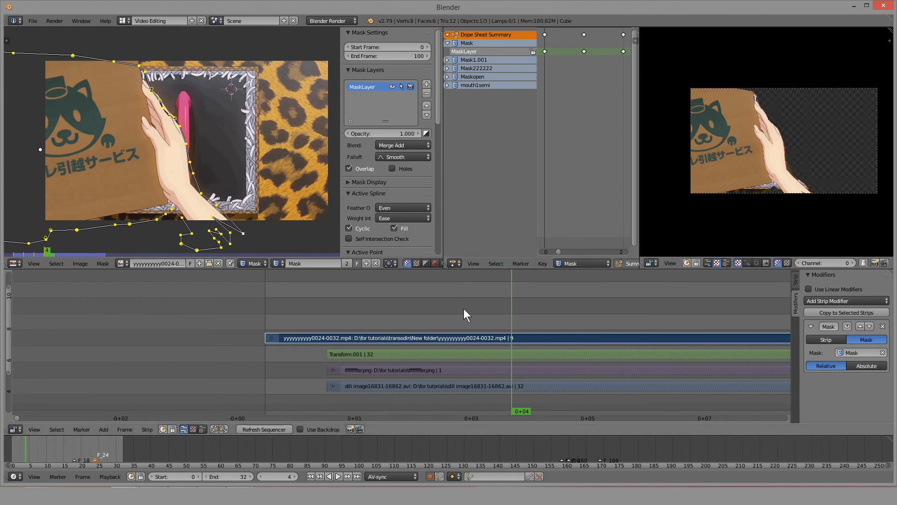
Advance to frame 5 and select all mask points to hold the current mask shape there.
key("Right")
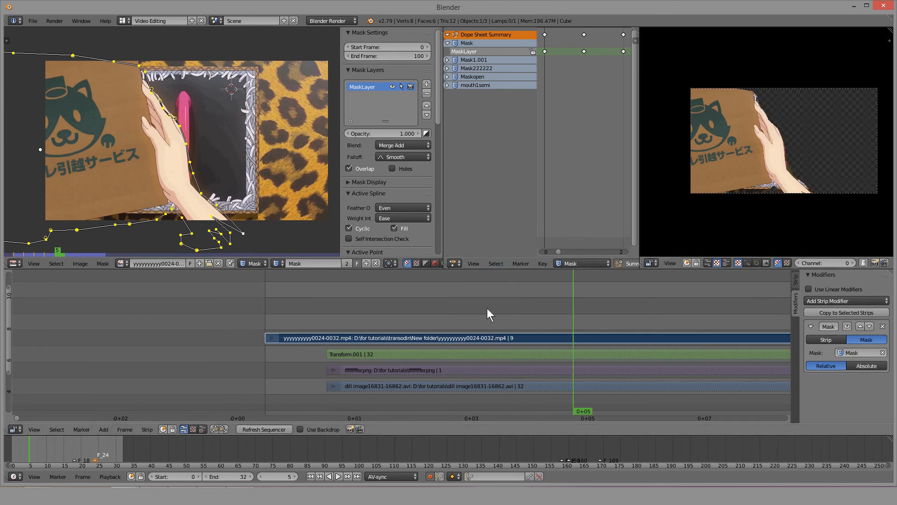
key("Right")
key("Left")
key("a")
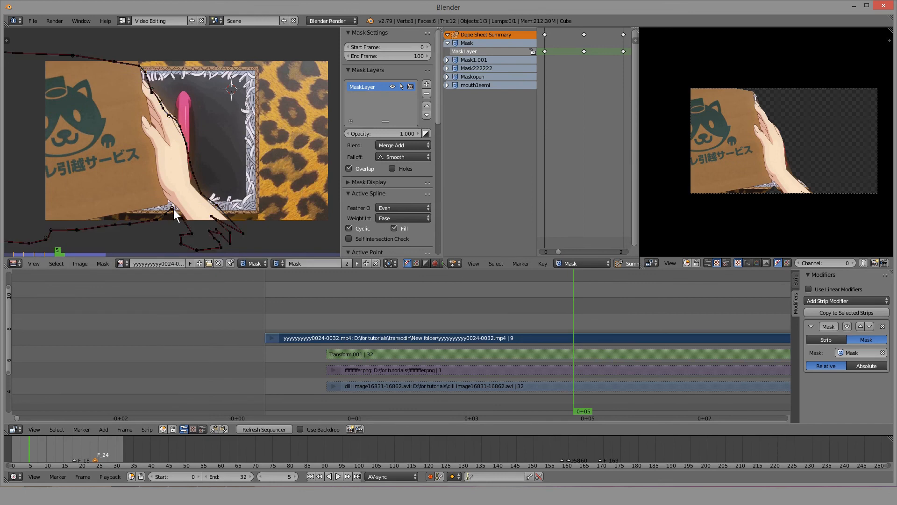
key("a")
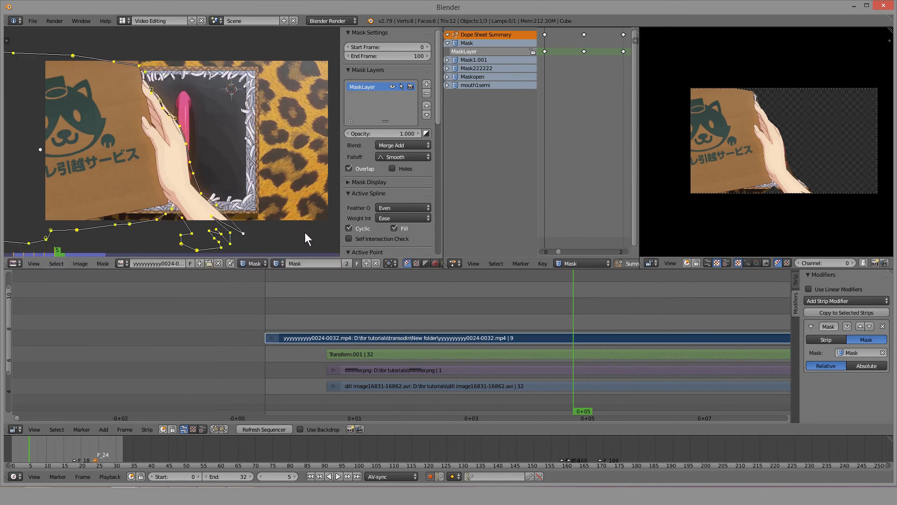
At frame 6, move the whole mask left by about 171 onto the shifted hand and refresh the sequencer.
key("Right")
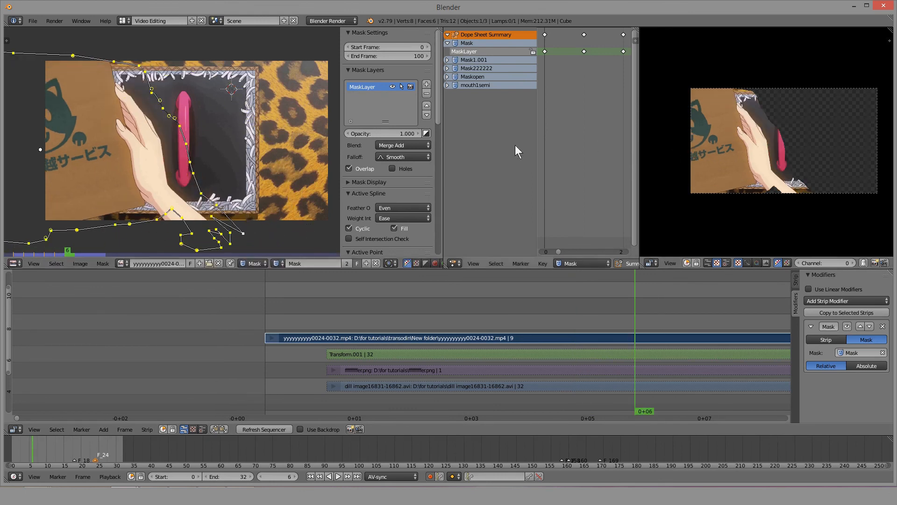
key("g")
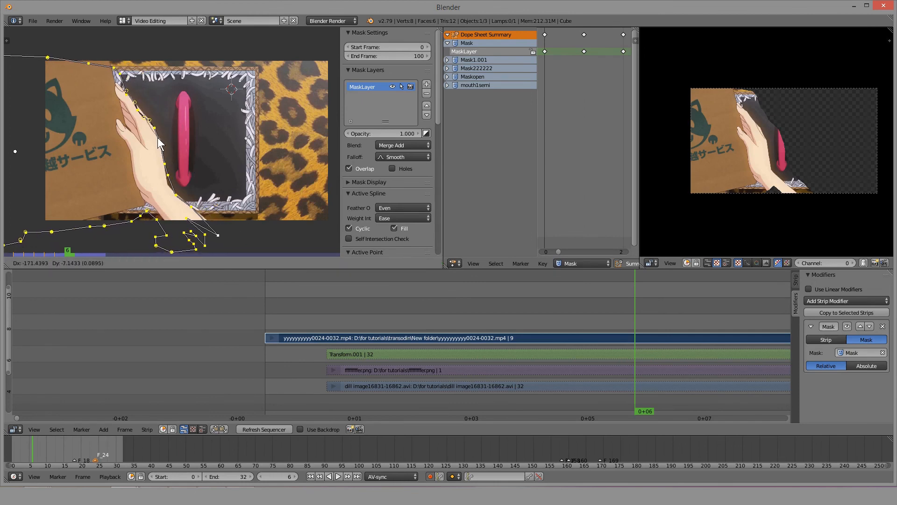
left_click(158, 136)
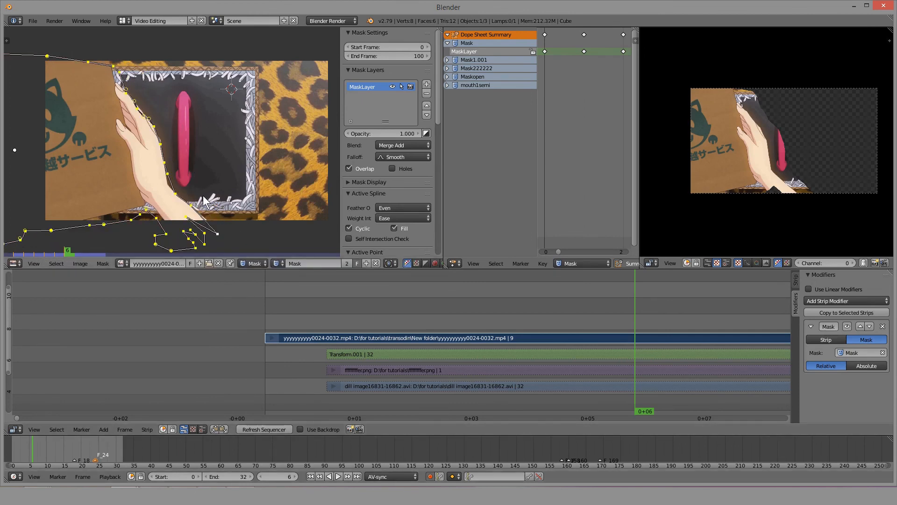
left_click(262, 429)
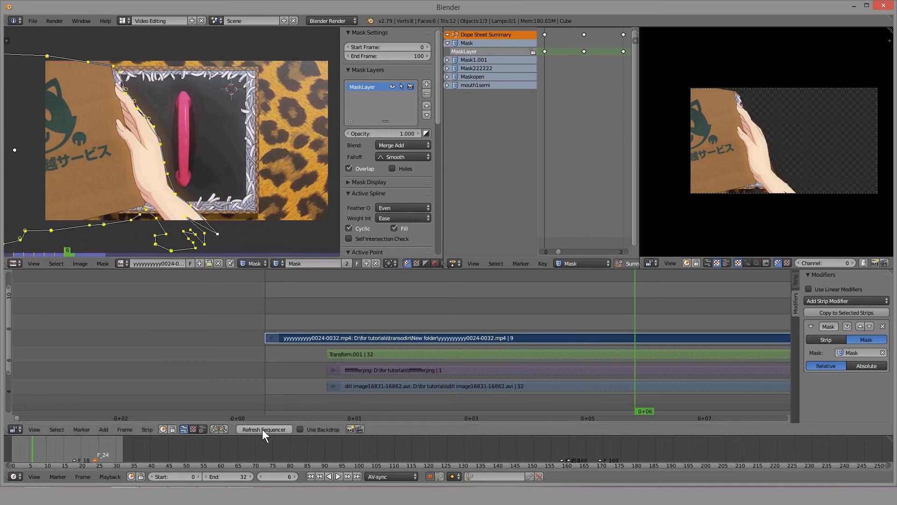
Bring the whole mp4 strip into view and step between frames 7 and 8 to compare the mask with the hand.
key("alt+a")
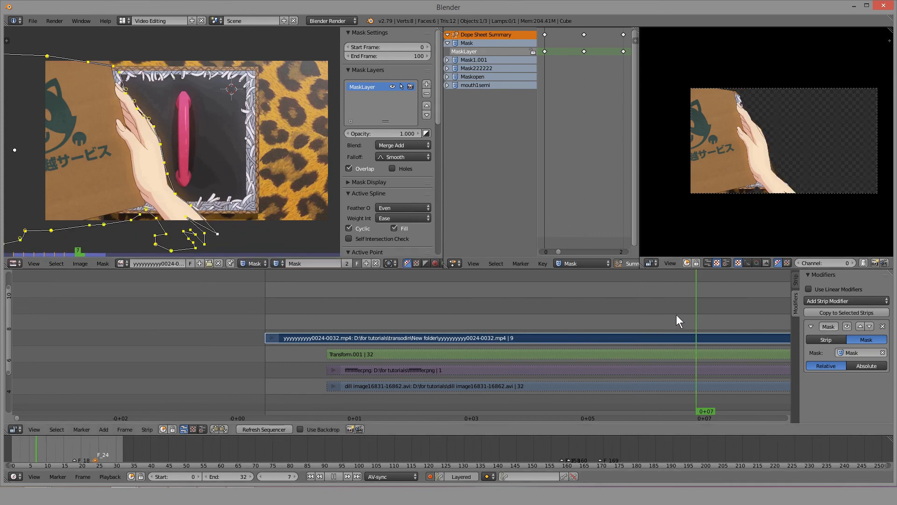
key("alt+a")
key("Home")
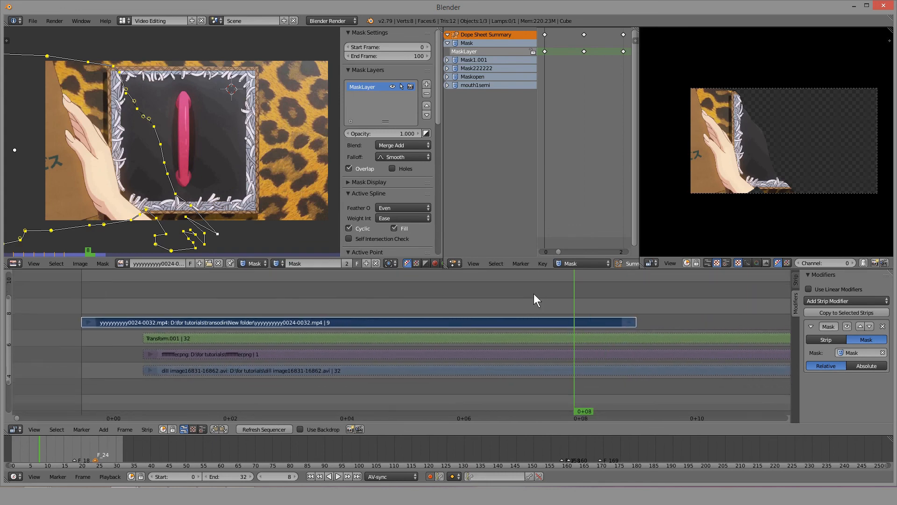
left_click(523, 286)
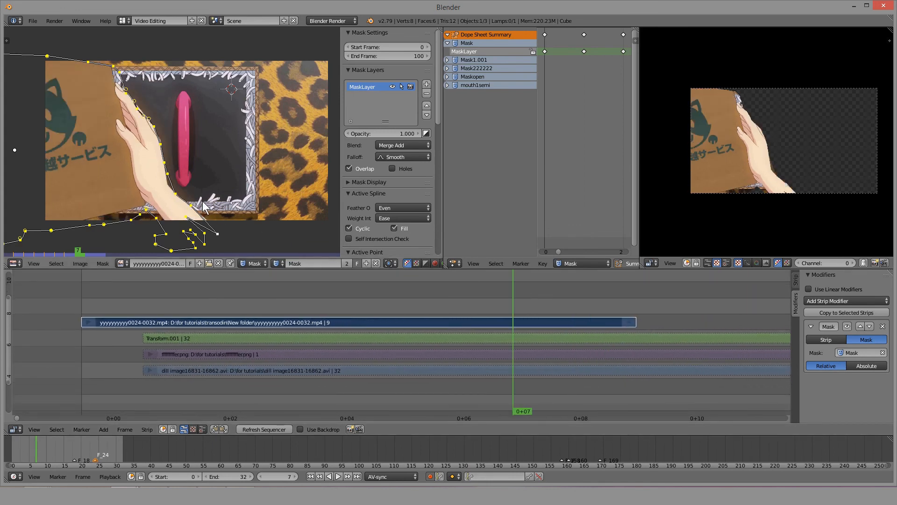
key("Right")
key("Left")
key("Right")
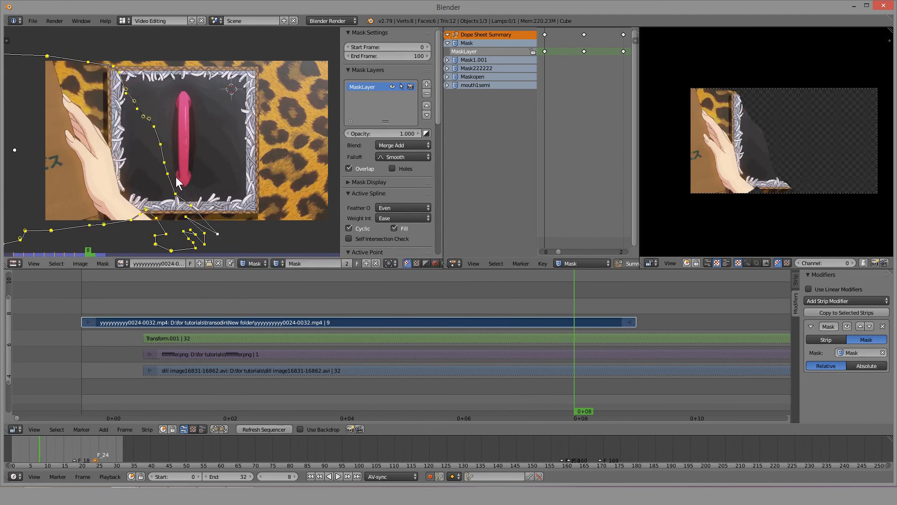
At frame 8, move the whole mask onto the hand and the remaining piece of cardboard.
key("g")
left_click(124, 181)
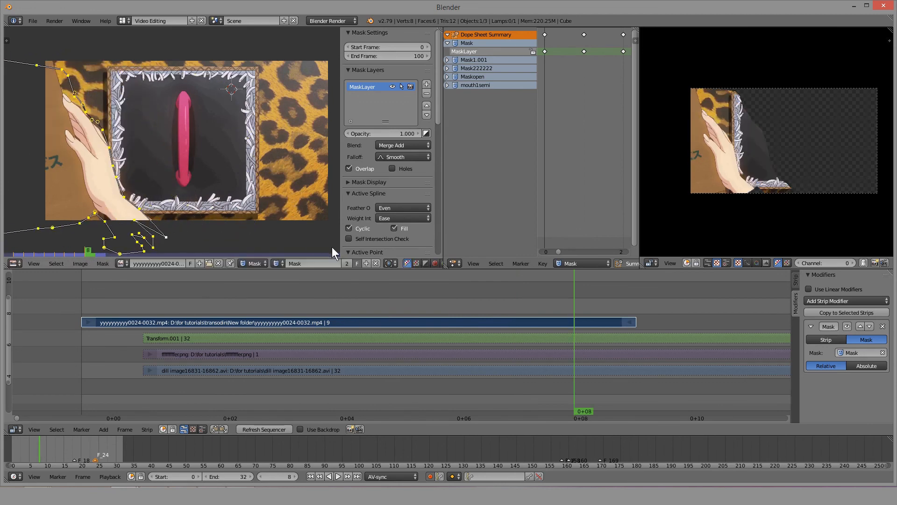
key("g")
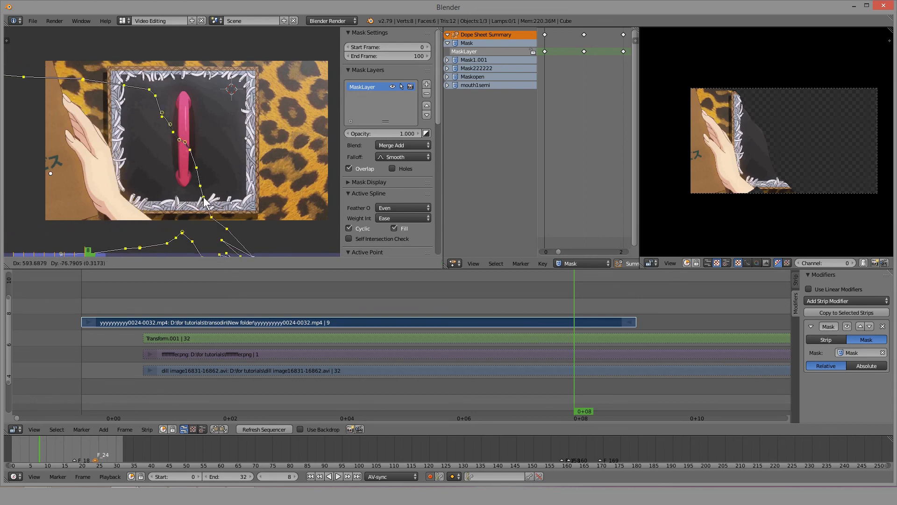
key("Escape")
Step to the end of the mp4 strip, play it, and scrub back to frame 2 to check the animated mask.
key("Right")
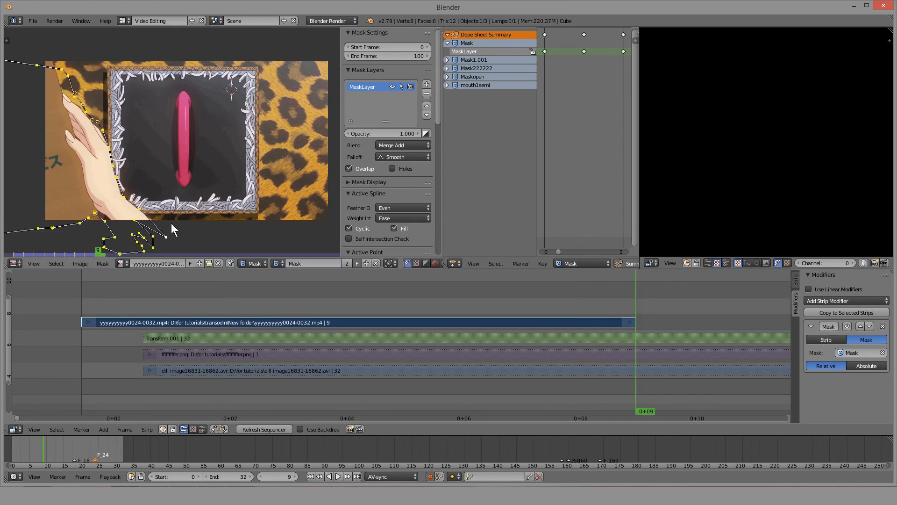
key("Left")
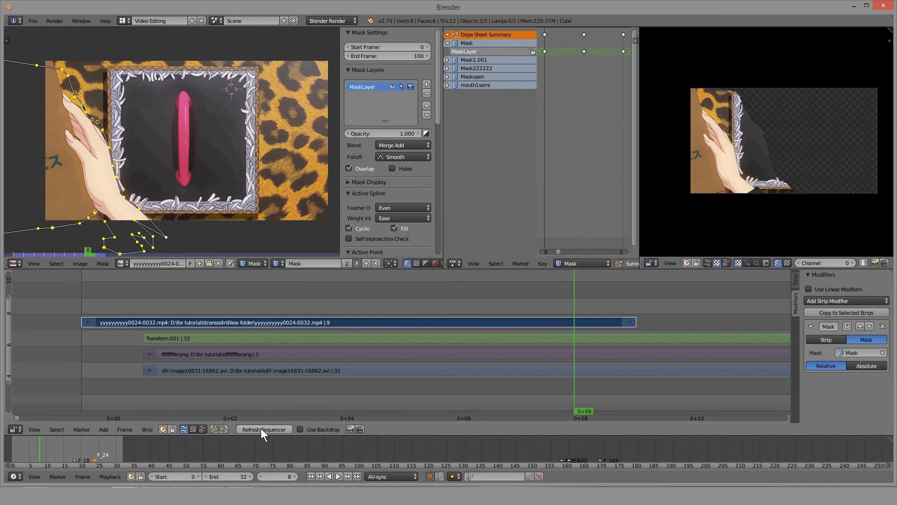
key("alt+a")
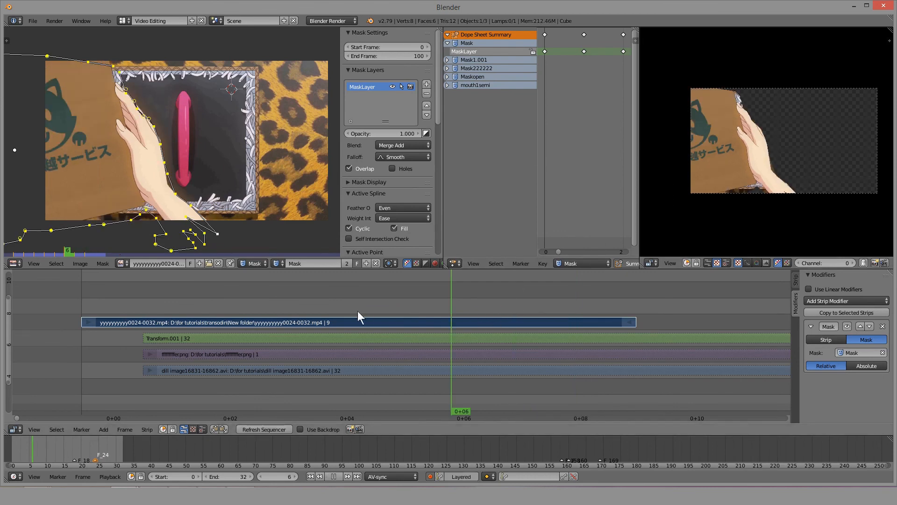
left_click_drag(357, 311, 547, 306)
left_click_drag(481, 307, 238, 321)
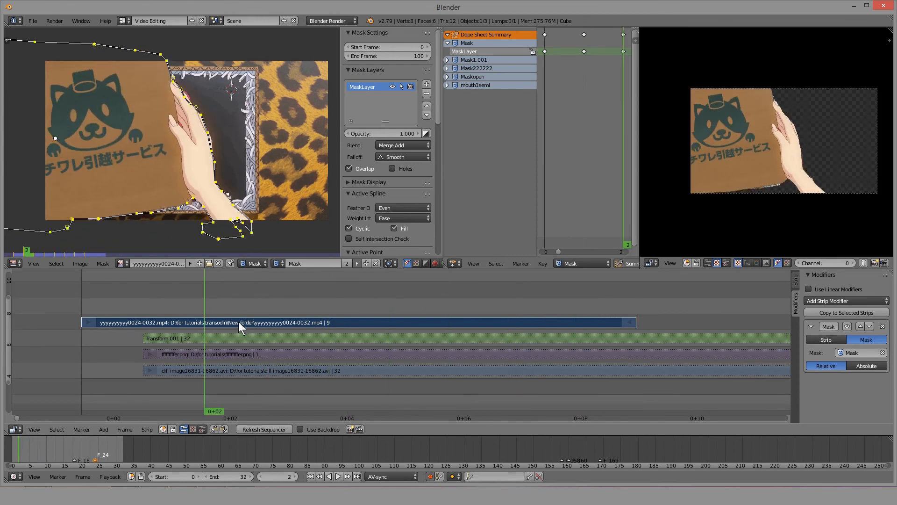
Select the Transform.001, png and dill image16831-16862.avi strips and slide them to start at frame 0 with the mp4 strip.
scroll(363, 312, "down", 3)
right_click(371, 353)
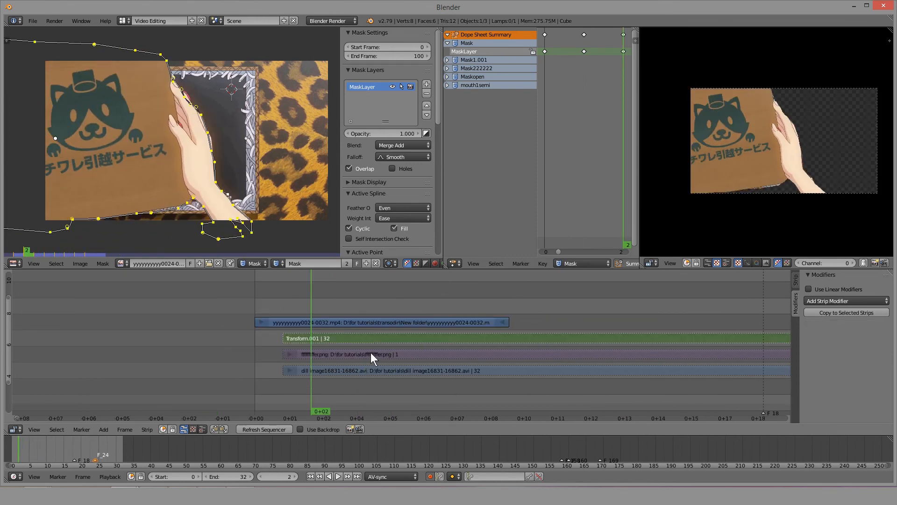
right_click(377, 371)
key("g")
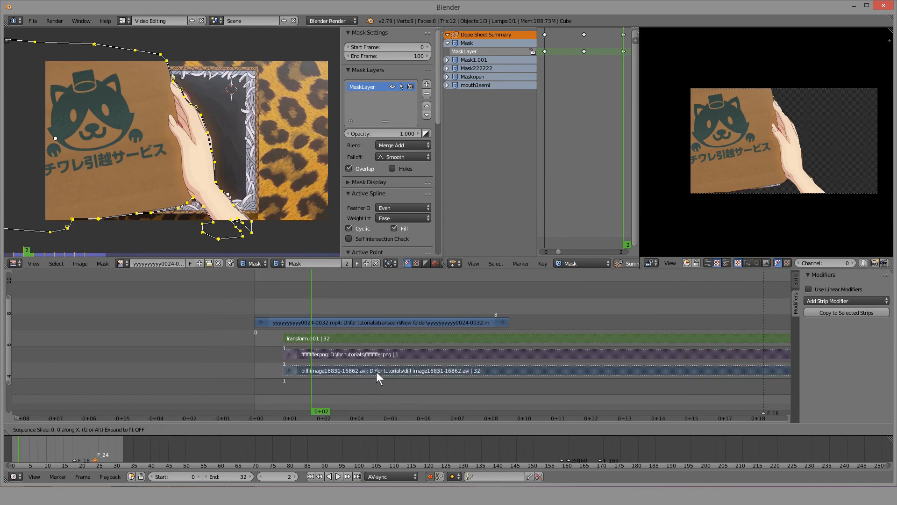
left_click(340, 369)
right_click(312, 338)
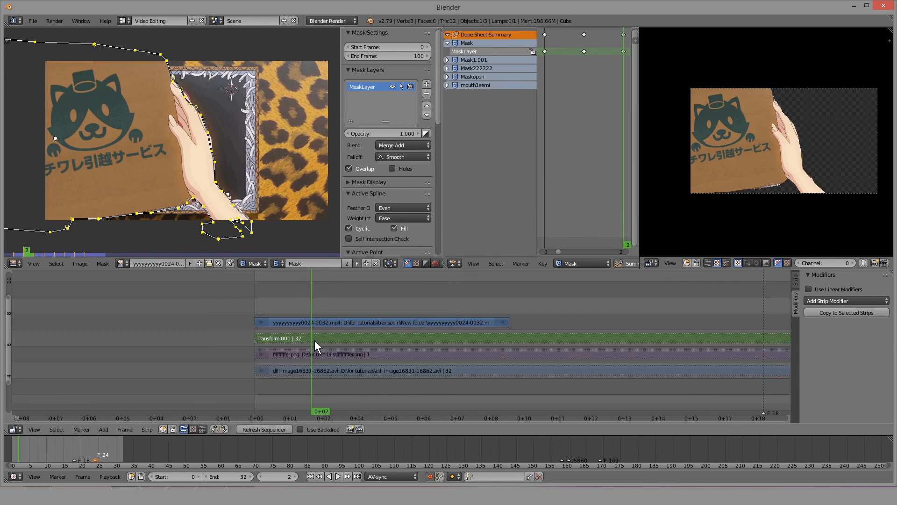
Unmute the Transform.001 and dill image16831-16862.avi strips beneath the mp4 clip and play them together from frame 0.
right_click(312, 343)
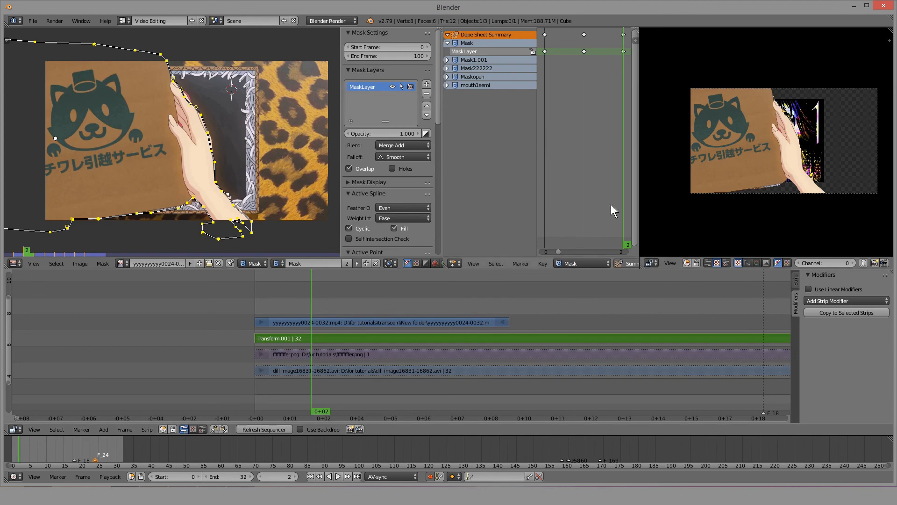
right_click(364, 368)
key("alt+h")
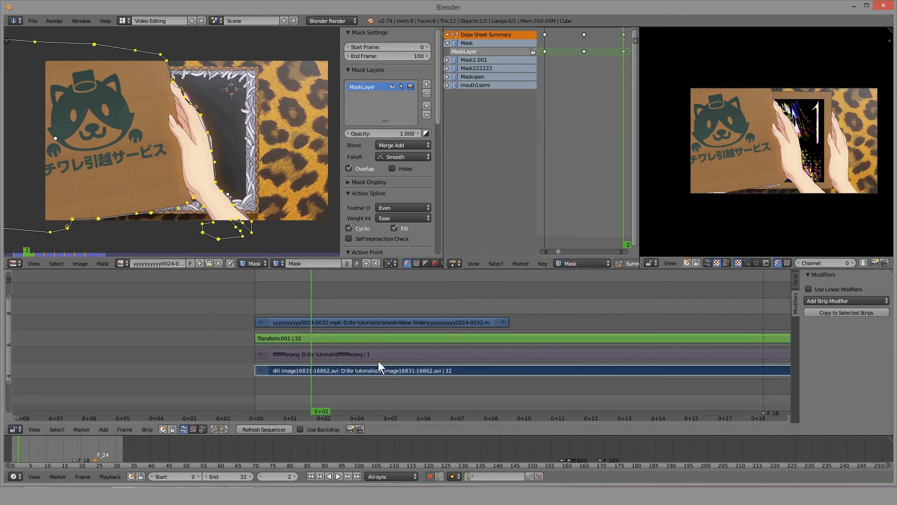
middle_click_drag(475, 346, 434, 340)
key("alt+a")
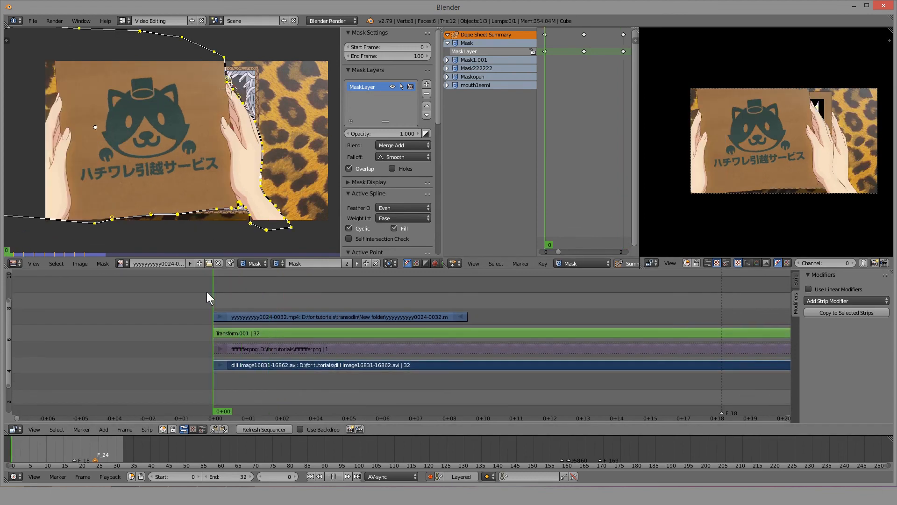
key("alt+a")
Slide the masked mp4 strip to start at about frame 22, near the F_24 marker, and briefly play the sequence.
right_click(252, 335)
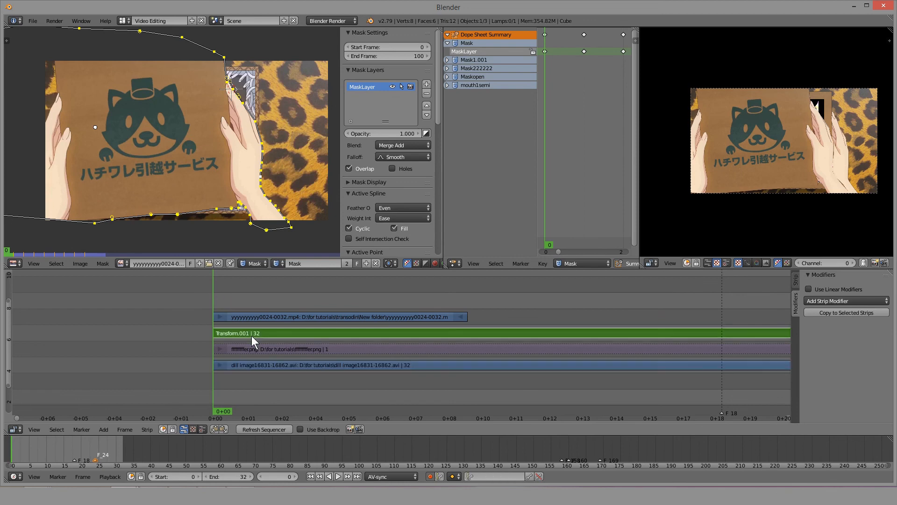
right_click(265, 347)
scroll(791, 156, "down", 1)
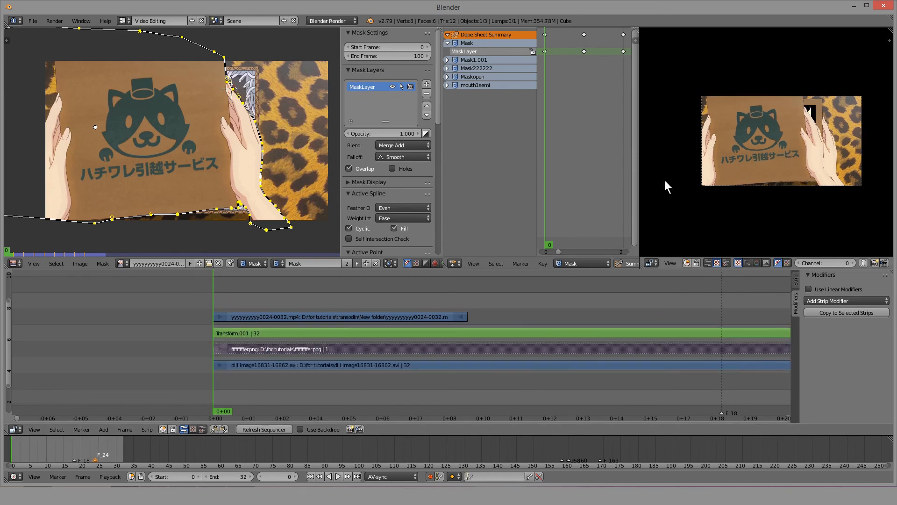
right_click(288, 316)
scroll(373, 312, "down", 1)
middle_click_drag(550, 314, 381, 318)
scroll(348, 299, "down", 3)
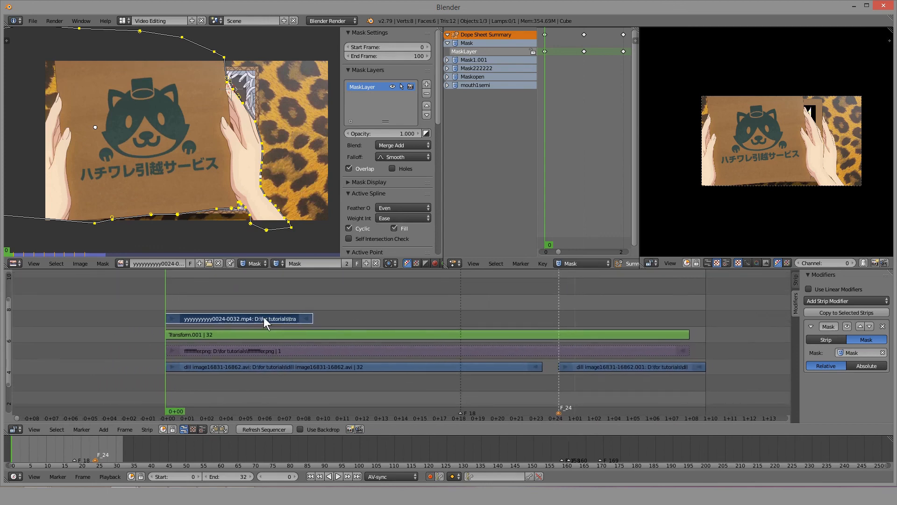
key("g")
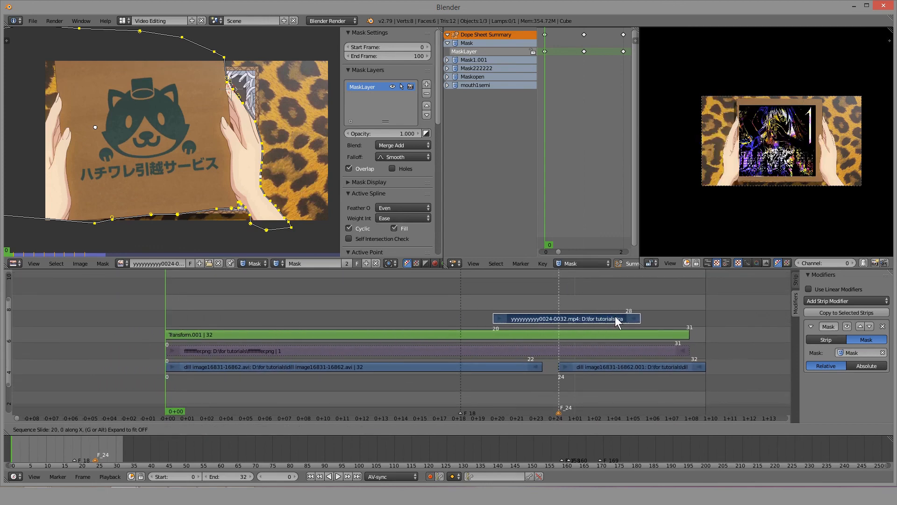
left_click(623, 321)
key("alt+a")
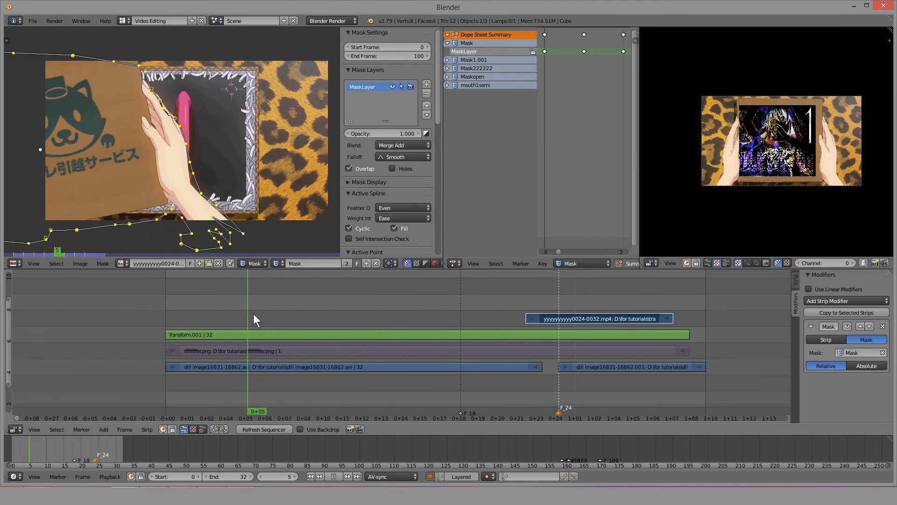
key("alt+a")
Trim the start of the png strip to frame 23 and slide the mp4 strip to start at the F_24 marker.
middle_click_drag(435, 324, 305, 333)
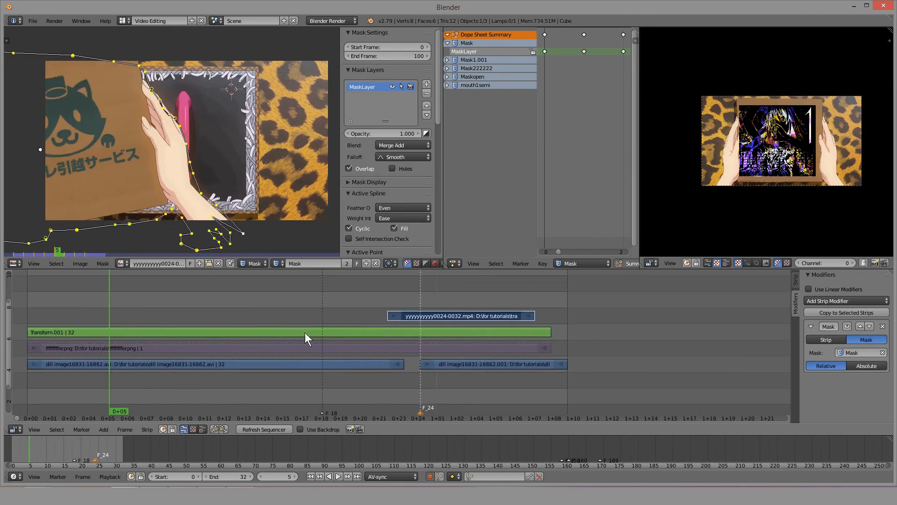
left_click(305, 332)
right_click_drag(40, 349, 450, 321)
left_click(422, 349)
left_click(422, 301)
middle_click_drag(414, 302, 338, 312)
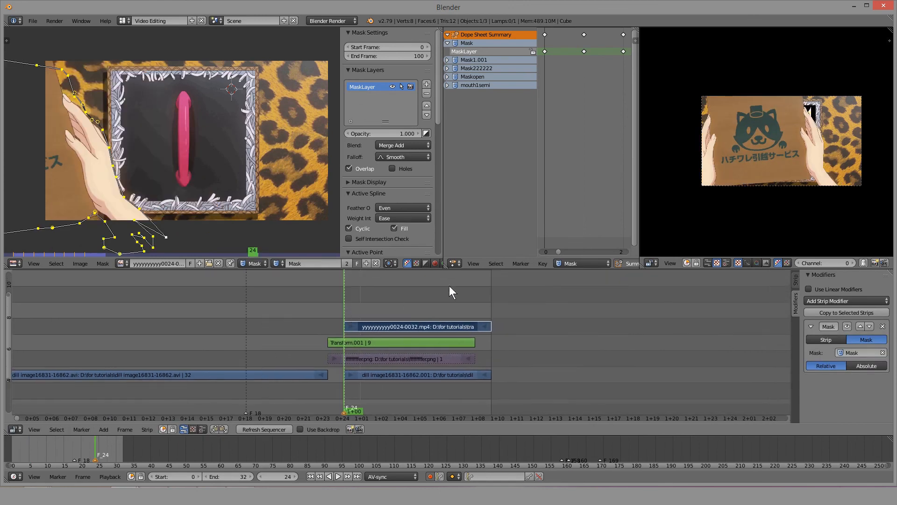
Play the sequence from frame 0, then jump to frame 24 to check where the masked clip begins.
scroll(327, 315, "down", 5)
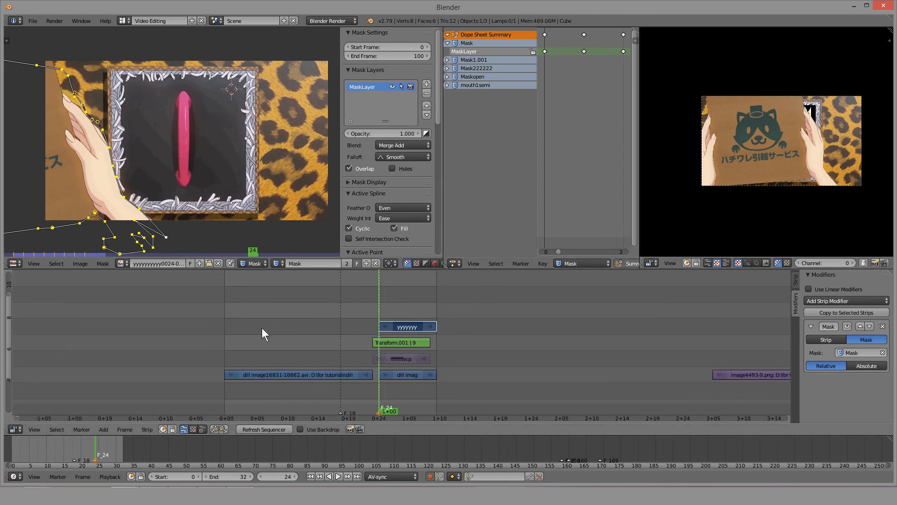
left_click(227, 326)
key("alt+a")
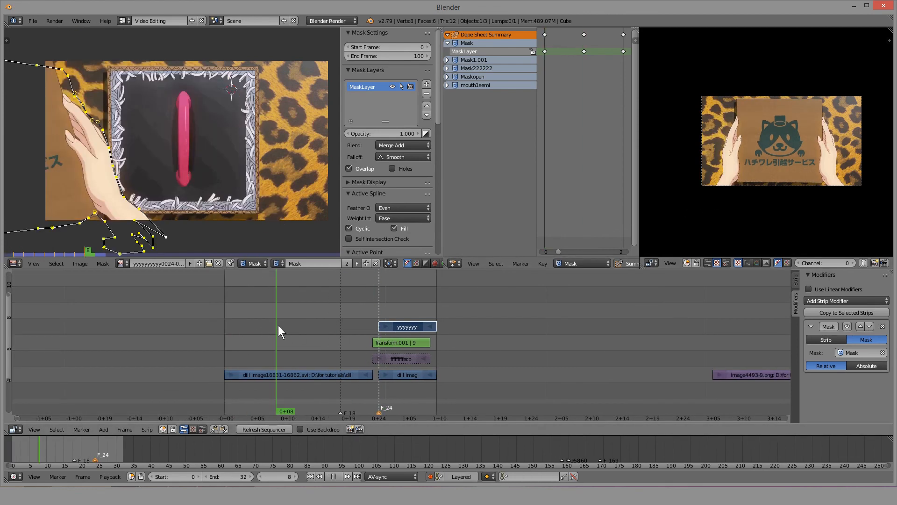
key("alt+a")
left_click(231, 324)
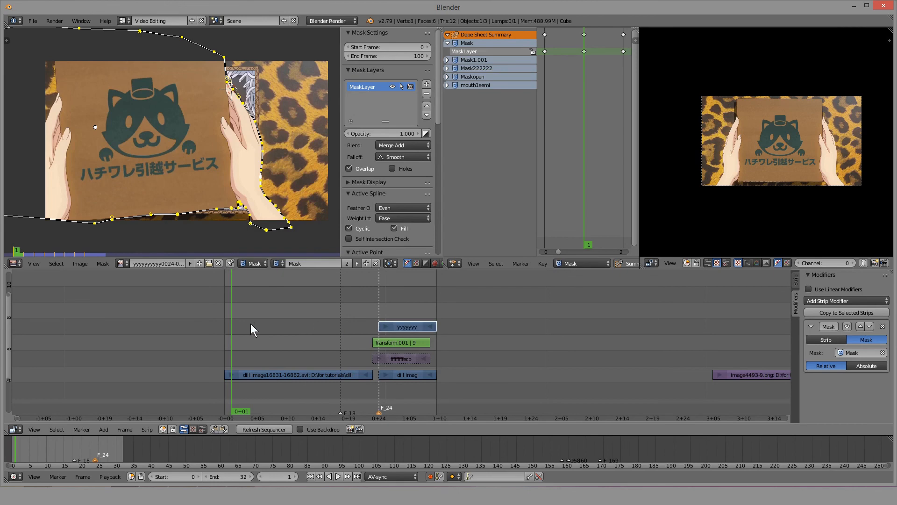
scroll(414, 323, "up", 2)
left_click(366, 319)
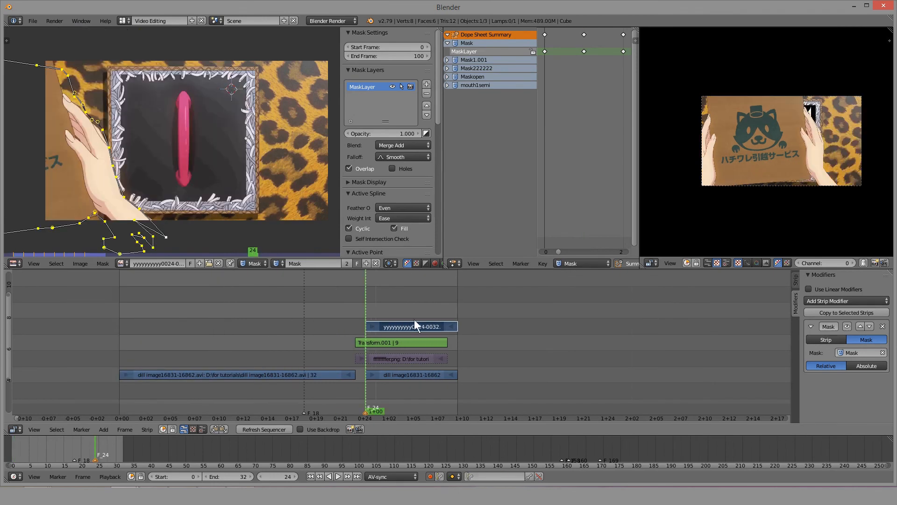
scroll(414, 320, "up", 3)
scroll(397, 324, "down", 8)
Try the mp4 strip at frame 12 over the first avi strip, then slide it back to start at frame 24.
key("g")
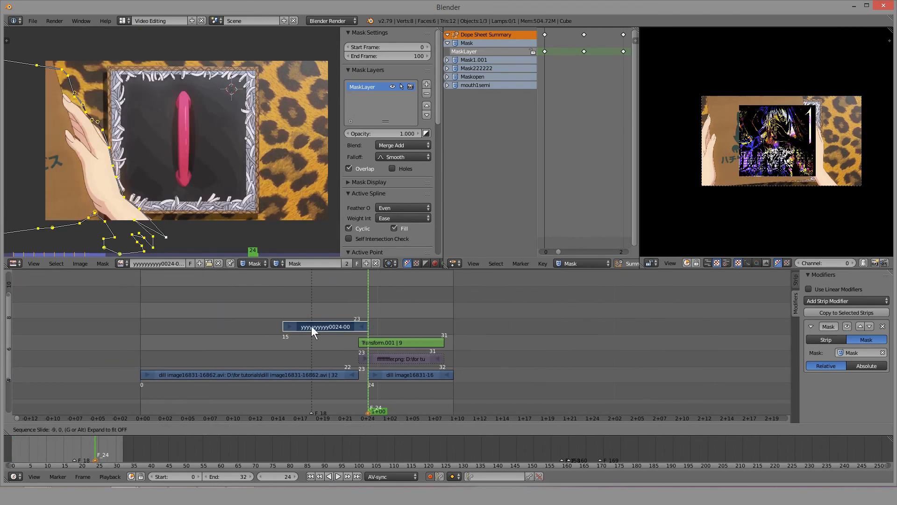
left_click(304, 327)
left_click(256, 334)
key("alt+a")
key("alt+a")
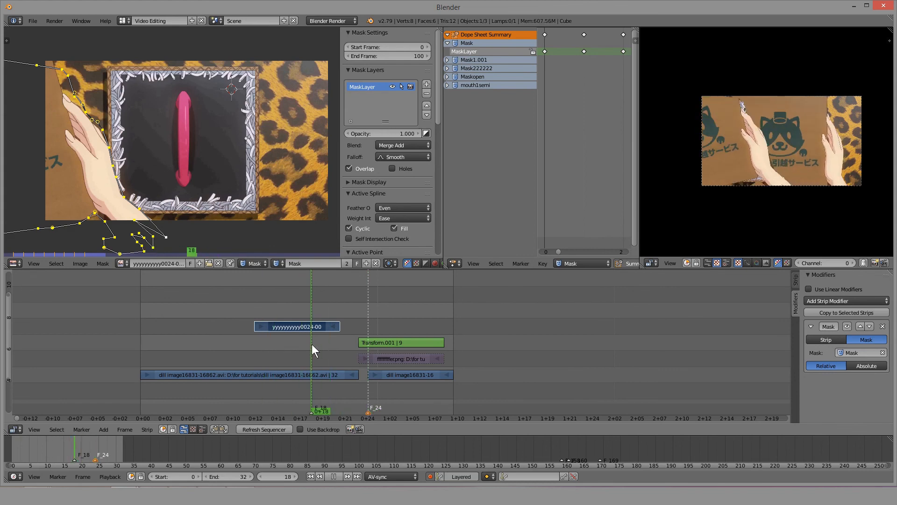
key("g")
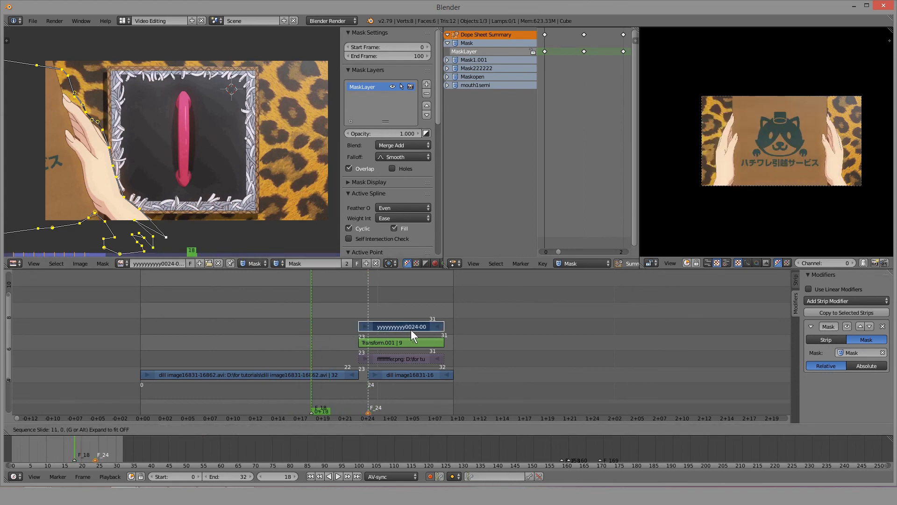
left_click(411, 330)
Scrub the opening frames, then play and scrub from frame 24 to examine the masked transition.
scroll(397, 332, "up", 15)
middle_click_drag(159, 364, 425, 342)
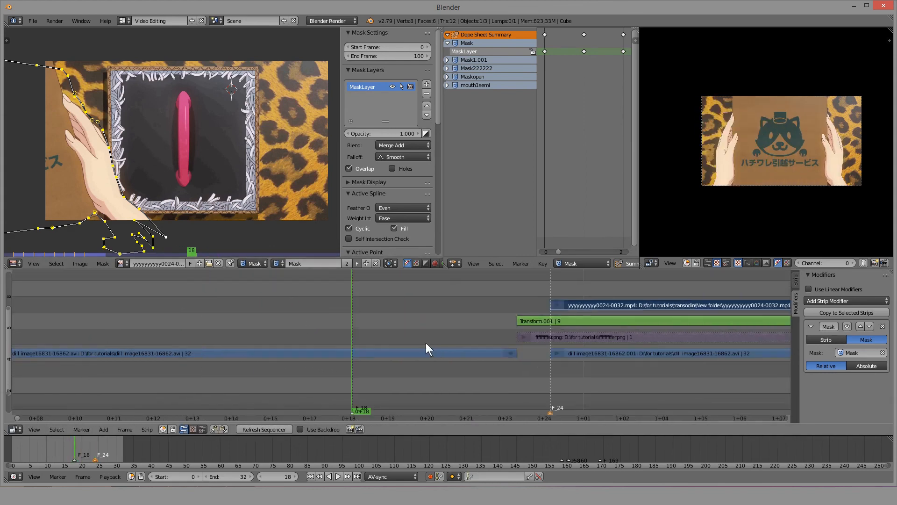
scroll(181, 317, "down", 11)
left_click(124, 320)
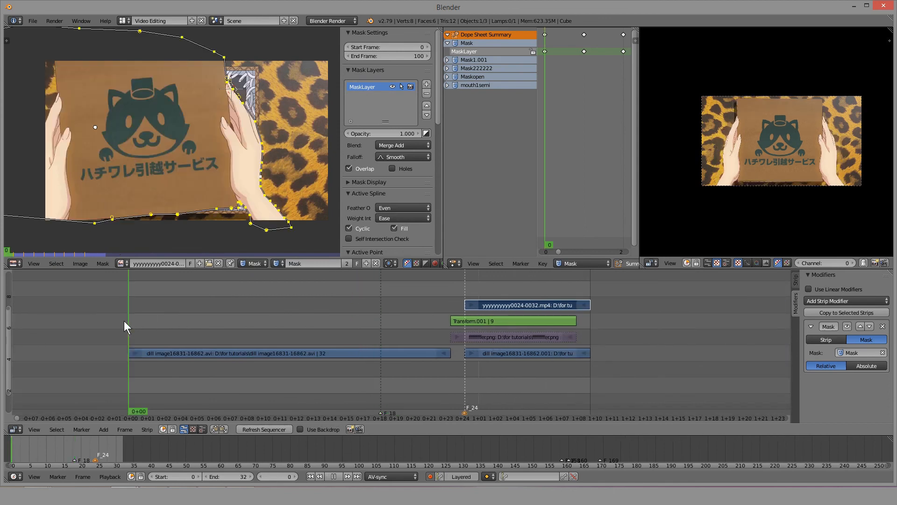
left_click_drag(216, 316, 197, 320)
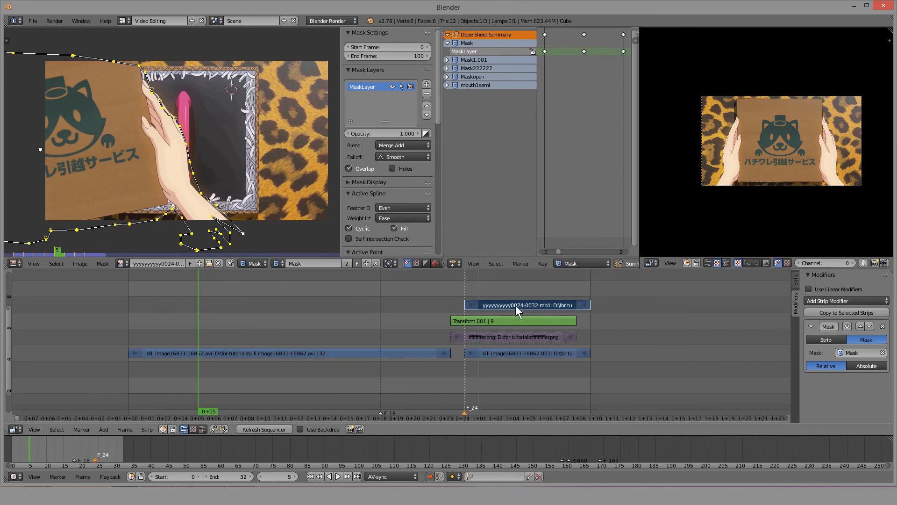
scroll(515, 305, "up", 4)
middle_click_drag(587, 321, 218, 317)
left_click(184, 319)
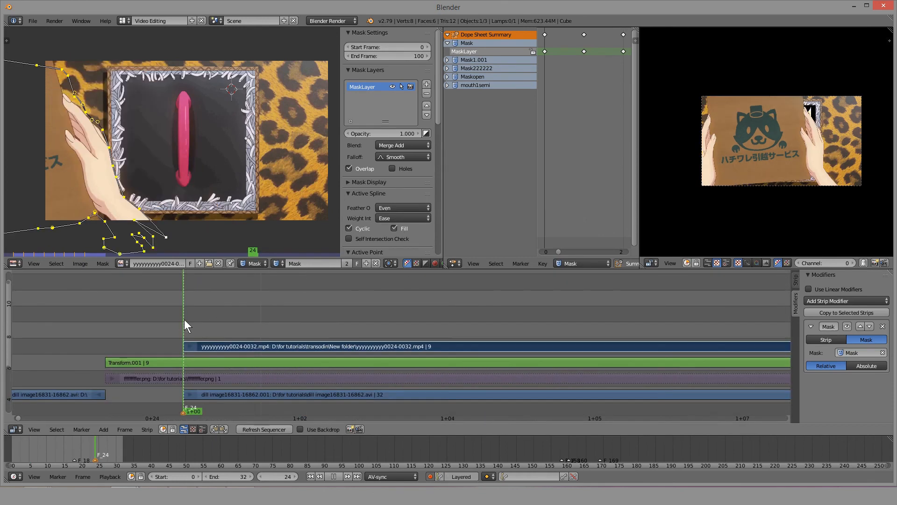
key("alt+a")
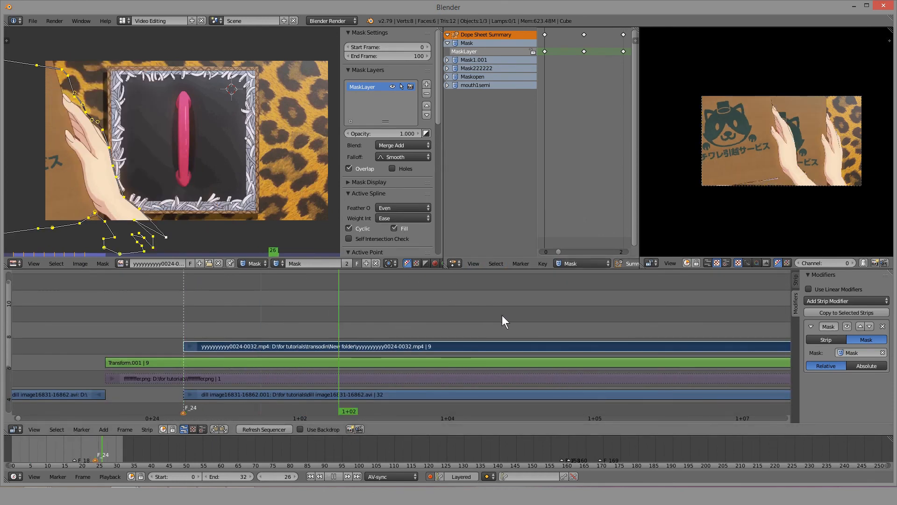
left_click_drag(337, 334, 267, 340)
key("alt+a")
scroll(268, 341, "down", 4)
Widen the sequencer preview by narrowing the mask editor and dope sheet areas, and play the transition in it.
left_click_drag(268, 435, 267, 433)
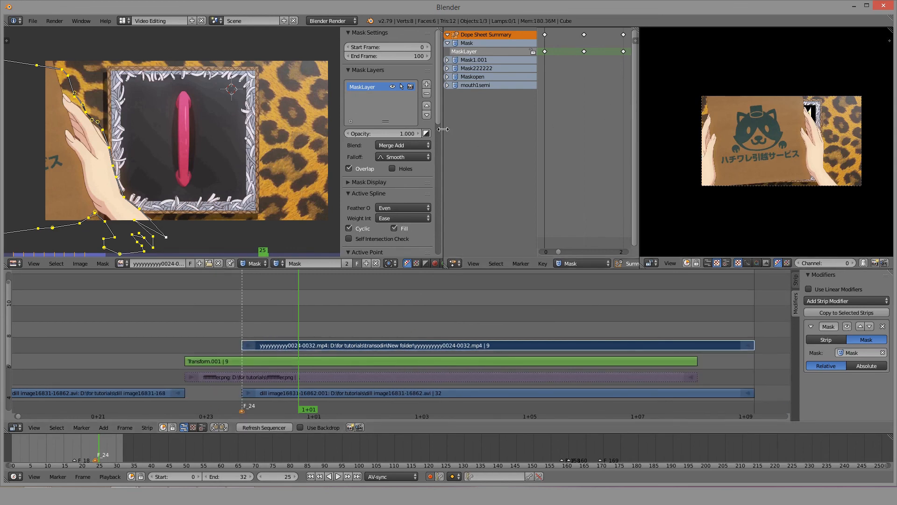
left_click_drag(442, 130, 204, 131)
left_click_drag(640, 139, 346, 139)
key("alt+a")
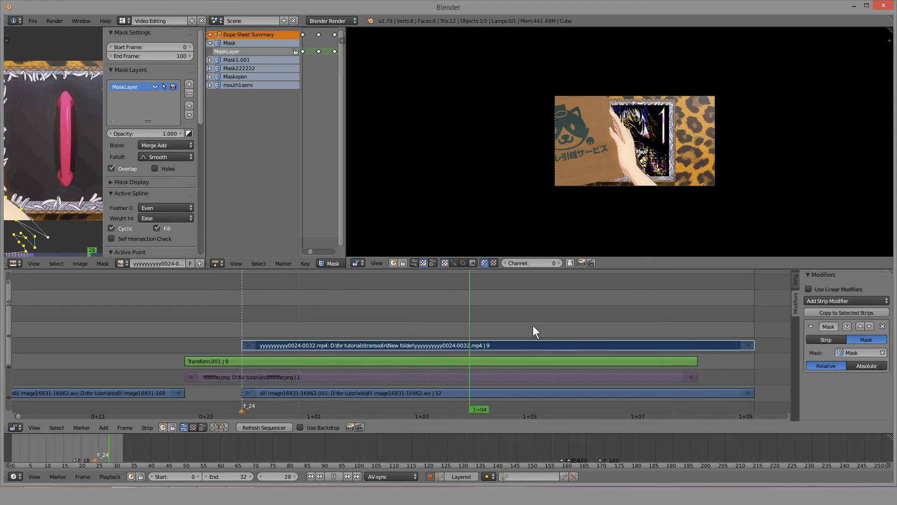
left_click_drag(732, 322, 664, 330)
Extend the end of the png strip to frame 33 and the end of the first avi strip to frame 23.
right_click(685, 374)
key("g")
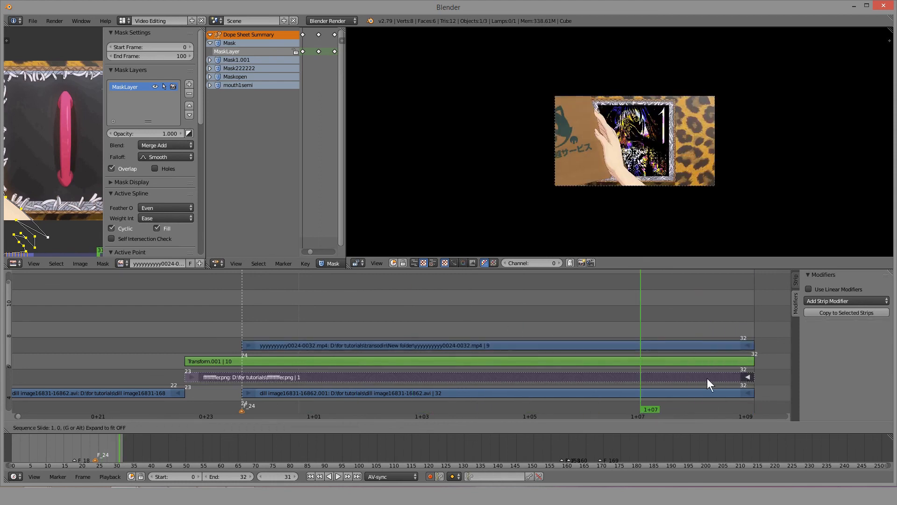
left_click(770, 377)
scroll(570, 280, "down", 3)
scroll(570, 279, "down", 2)
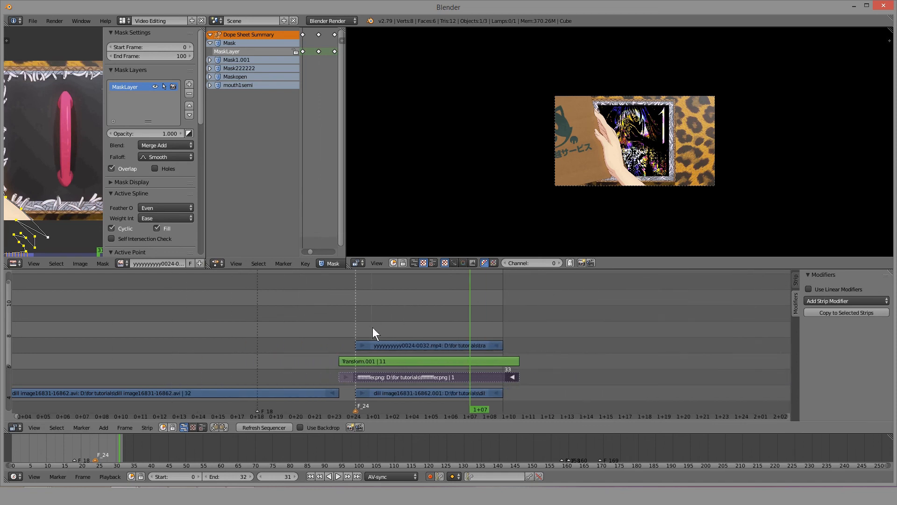
right_click(337, 391)
key("g")
left_click(358, 396)
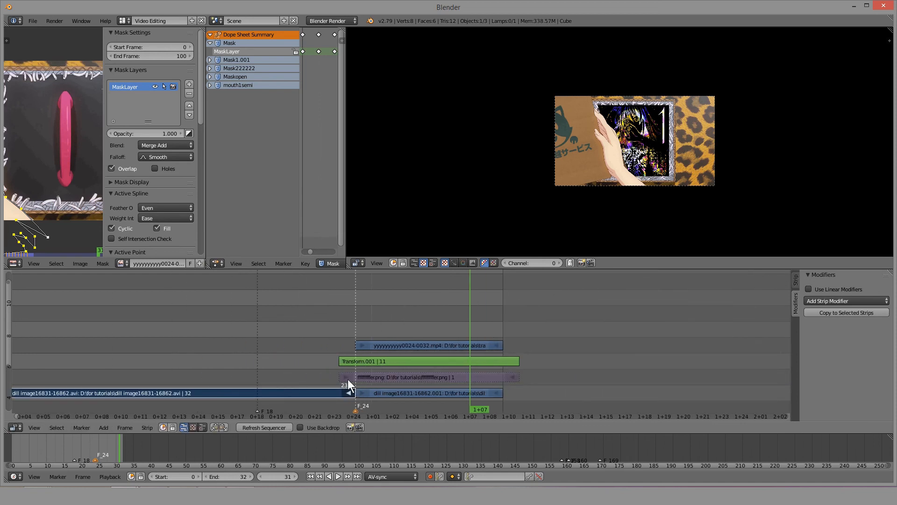
Try trimming the start of the png strip to frame 24 and play across the cut to compare.
right_click(347, 379)
key("g")
left_click(363, 379)
left_click(261, 347)
key("alt+a")
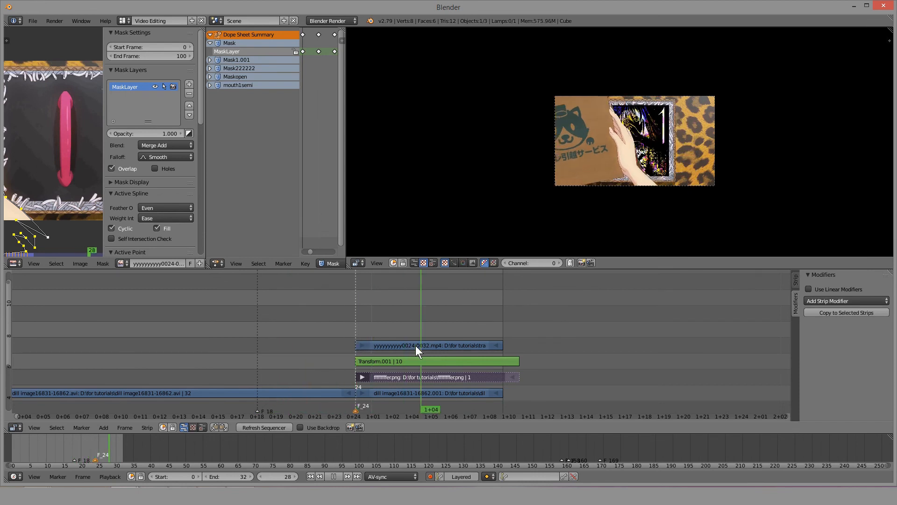
left_click_drag(358, 348, 338, 349)
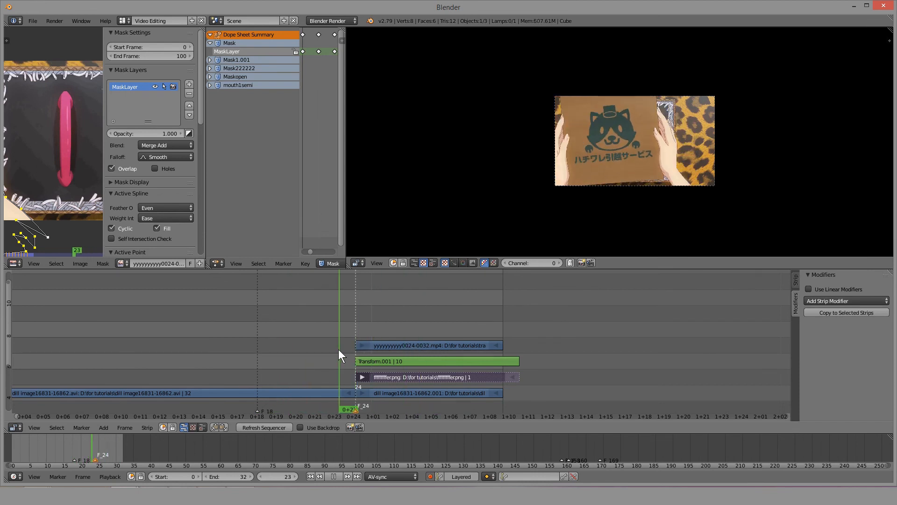
key("alt+a")
key("g")
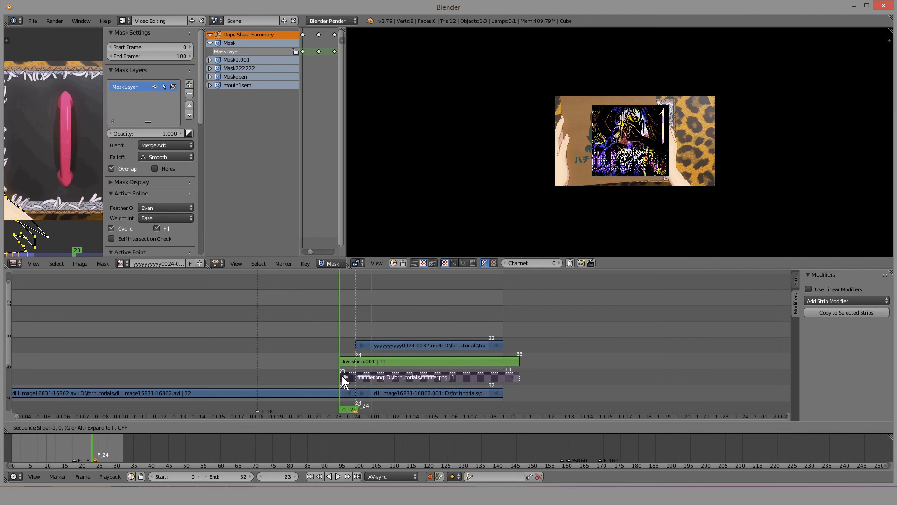
left_click(357, 377)
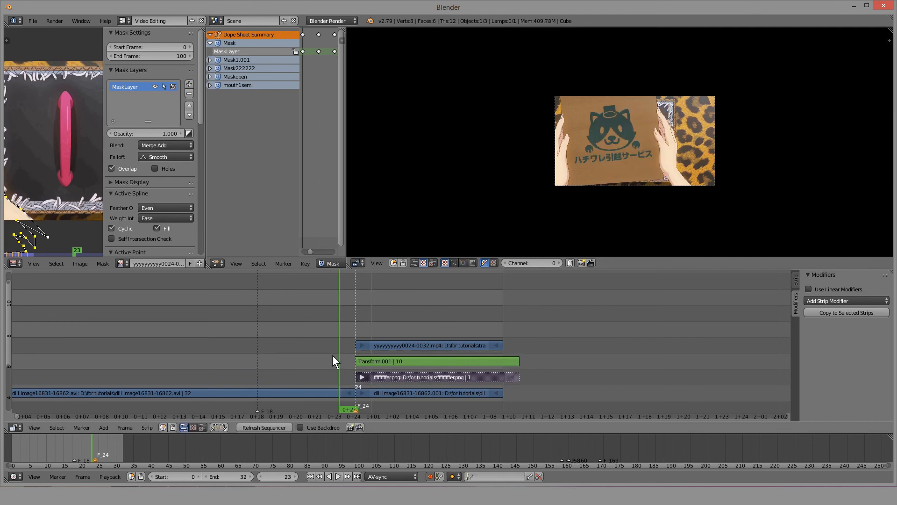
Extend the starts of the mp4 strip and the png strip back to frame 23.
left_click(360, 348)
right_click(363, 347)
key("g")
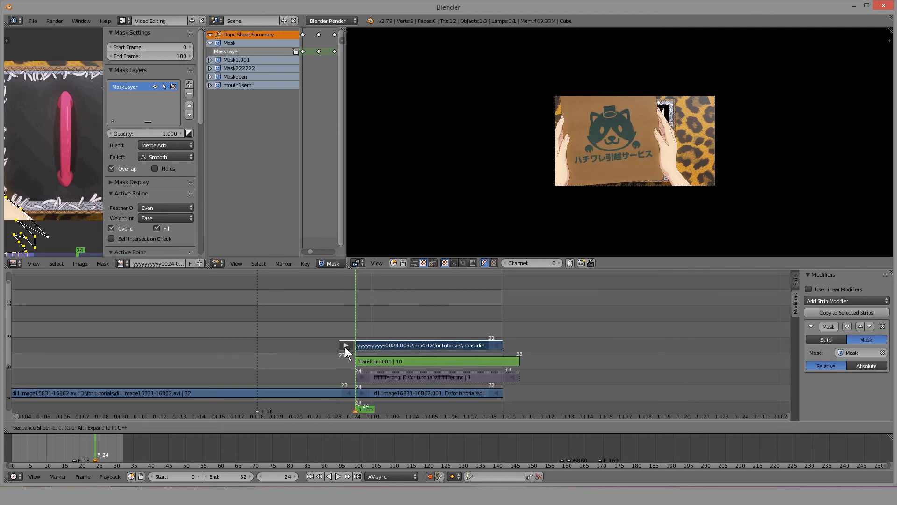
left_click(345, 348)
right_click(357, 375)
key("g")
left_click(340, 375)
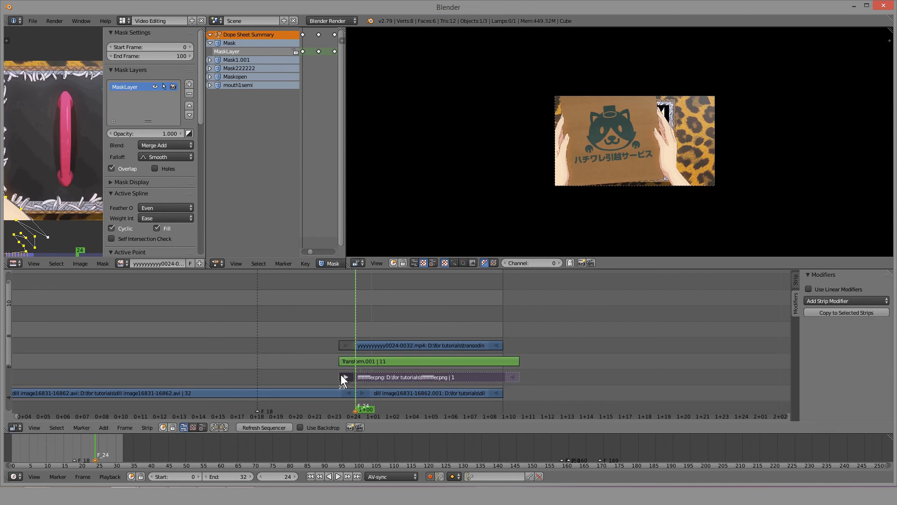
Play the transition from frame 24 past its end and bring all of its strips into view.
key("alt+a")
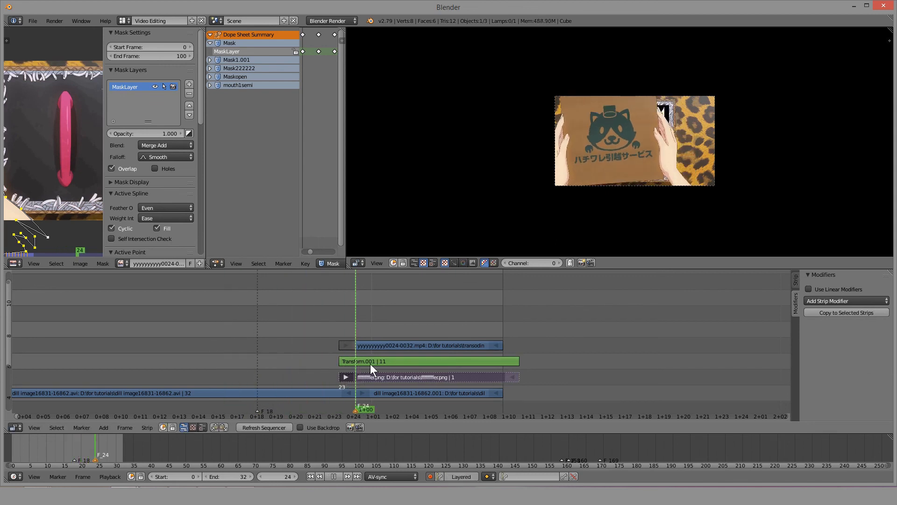
key("alt+a")
scroll(479, 330, "down", 4)
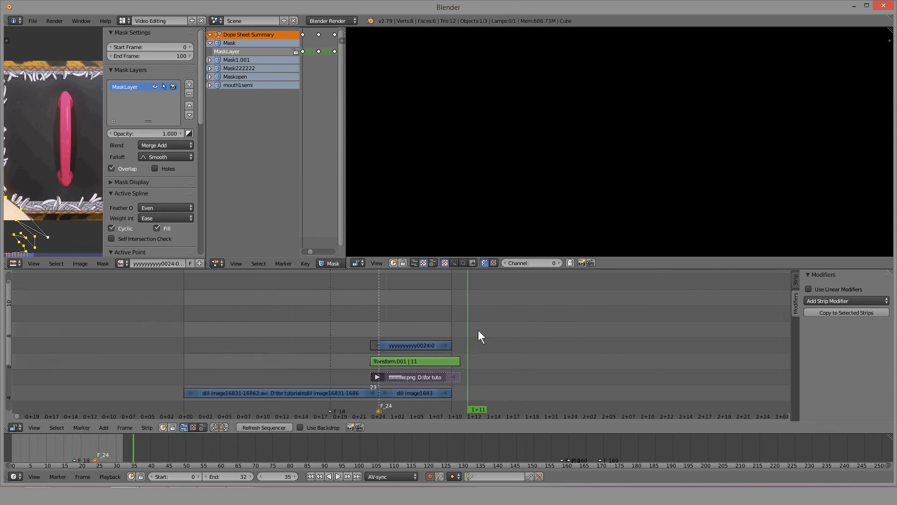
Trim the end of the png strip to frame 32 and play the last frames of the transition.
left_click_drag(348, 339, 453, 343)
right_click_drag(452, 375, 443, 374)
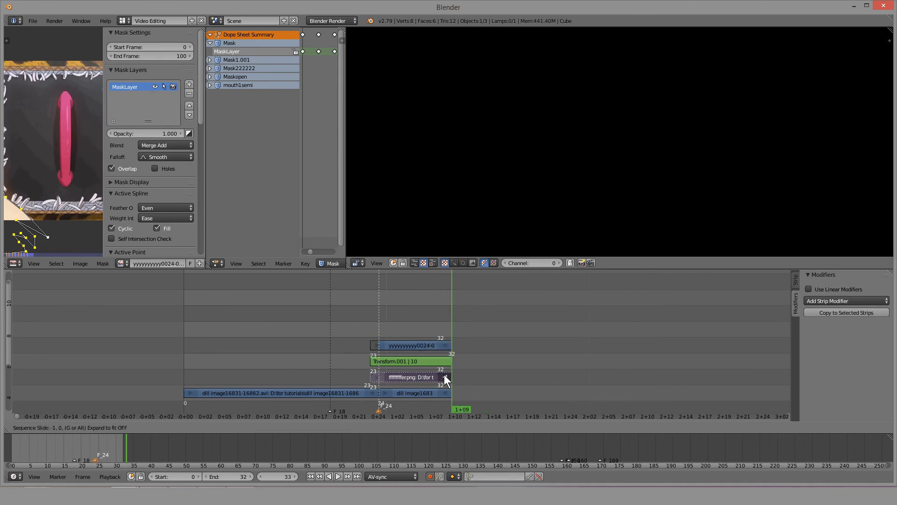
left_click(444, 374)
key("alt+a")
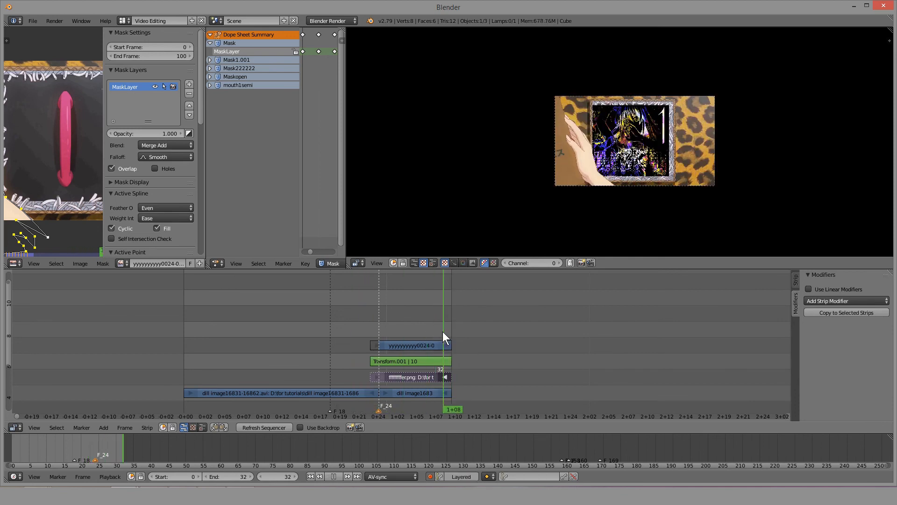
key("alt+a")
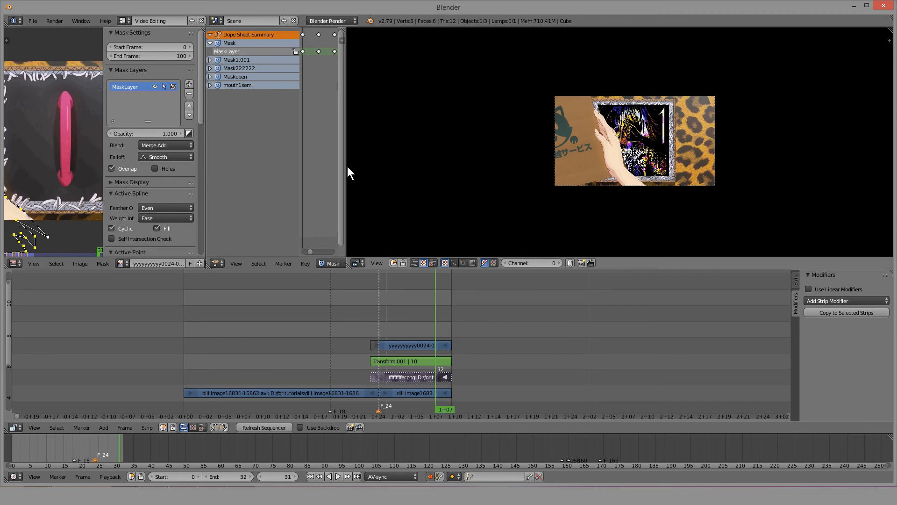
Move the masked mp4 strip back to start at frame 0 and widen the dope sheet and mask editor areas.
left_click_drag(347, 166, 655, 180)
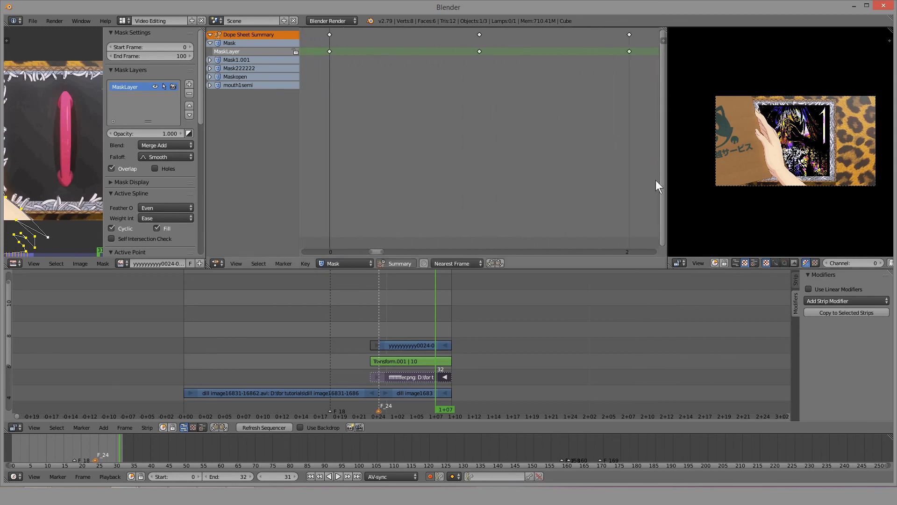
scroll(473, 245, "up", 3)
right_click_drag(410, 349, 203, 346)
middle_click_drag(210, 354, 355, 349)
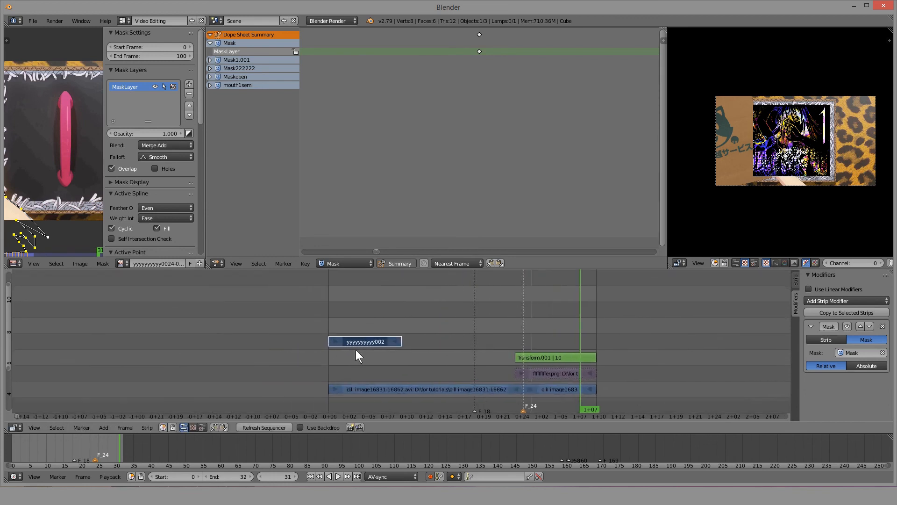
scroll(355, 350, "up", 4)
left_click_drag(346, 366, 337, 364)
left_click_drag(207, 194, 416, 191)
scroll(360, 358, "up", 1)
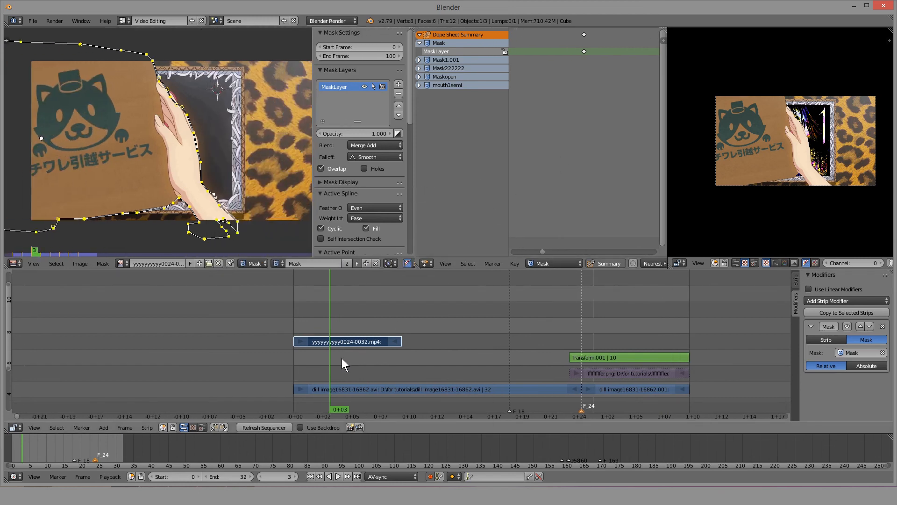
Show all mask keyframes in the dope sheet, go to frame 7 and delete the mask layer's keyframe there.
key("alt+a")
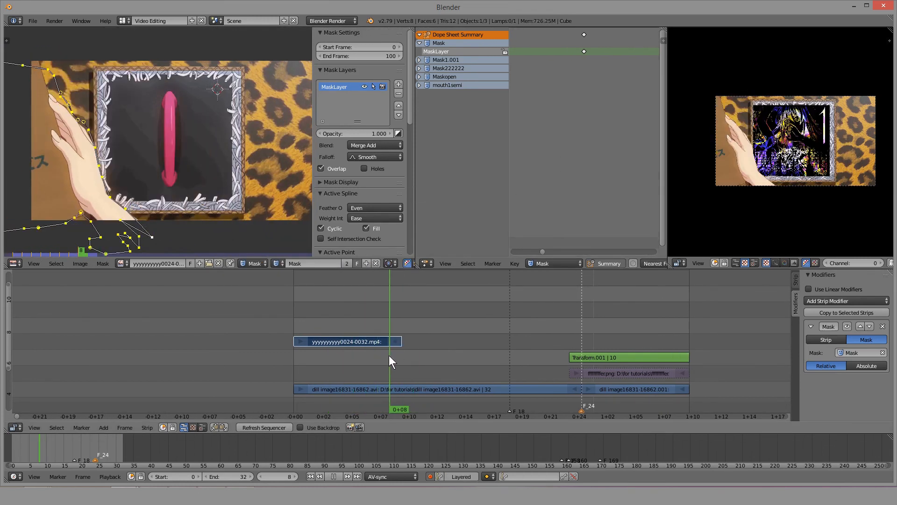
key("alt+a")
key("Home")
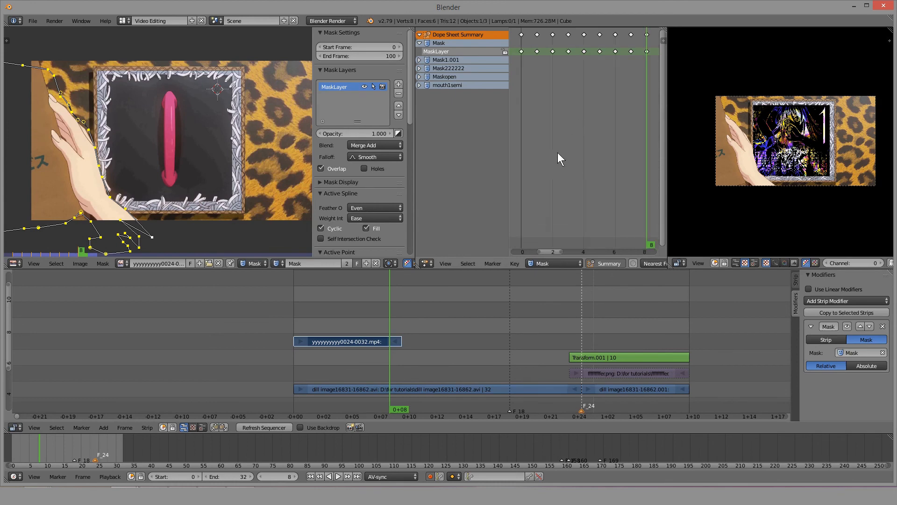
key("alt+a")
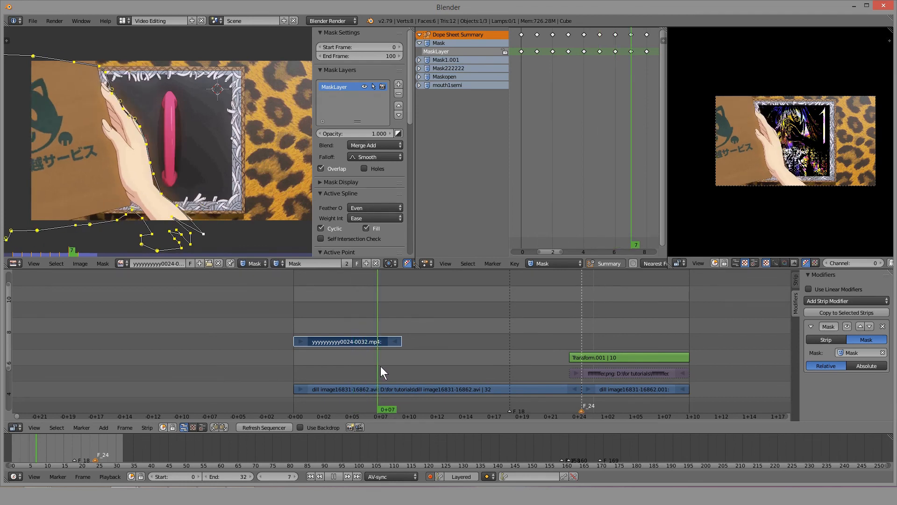
left_click_drag(388, 366, 375, 365)
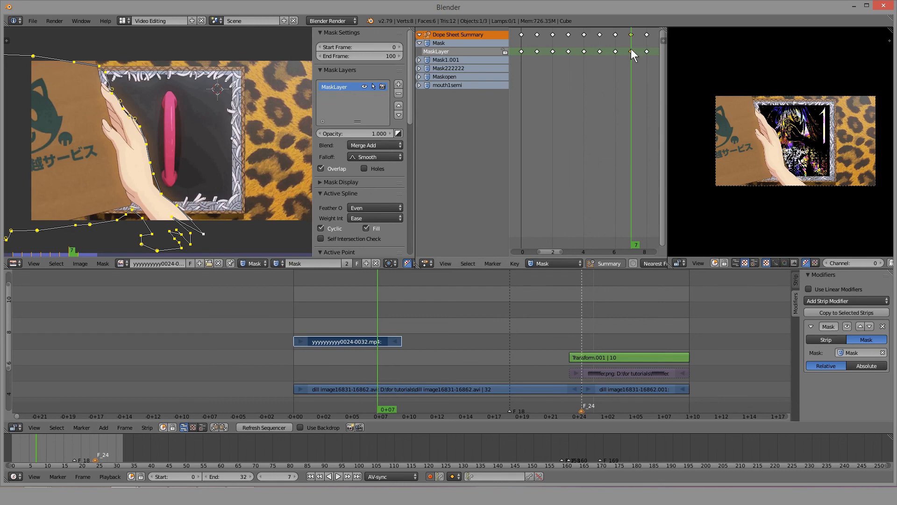
key("x")
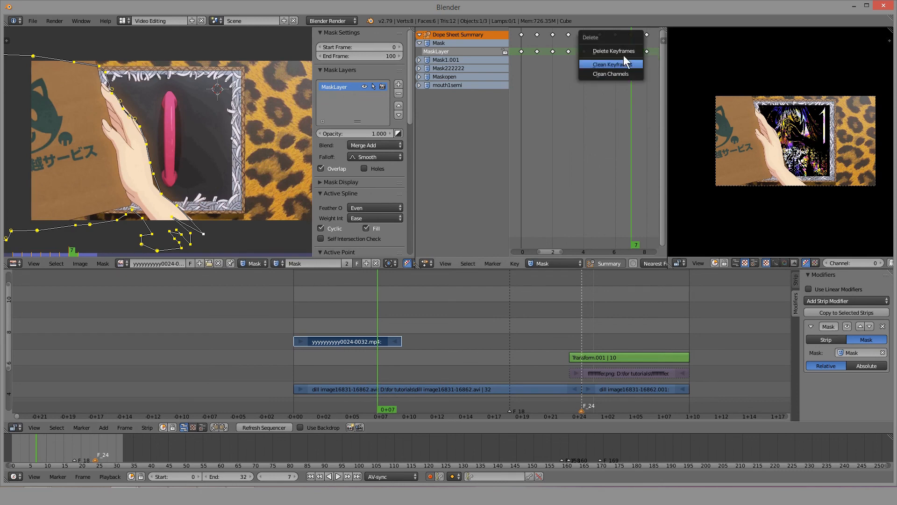
left_click(623, 50)
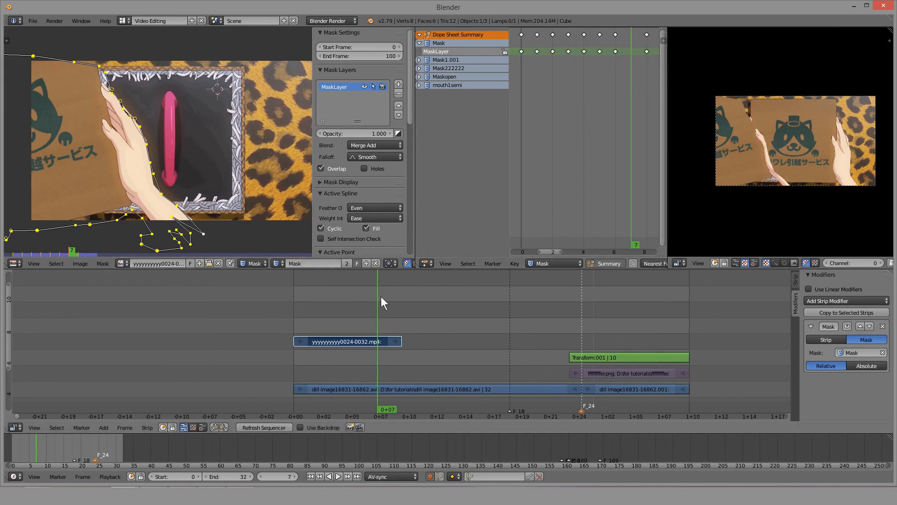
Mute the first avi strip and play the masked mp4 strip from frame 5 to frame 7.
left_click(414, 387)
key("h")
scroll(402, 373, "up", 2)
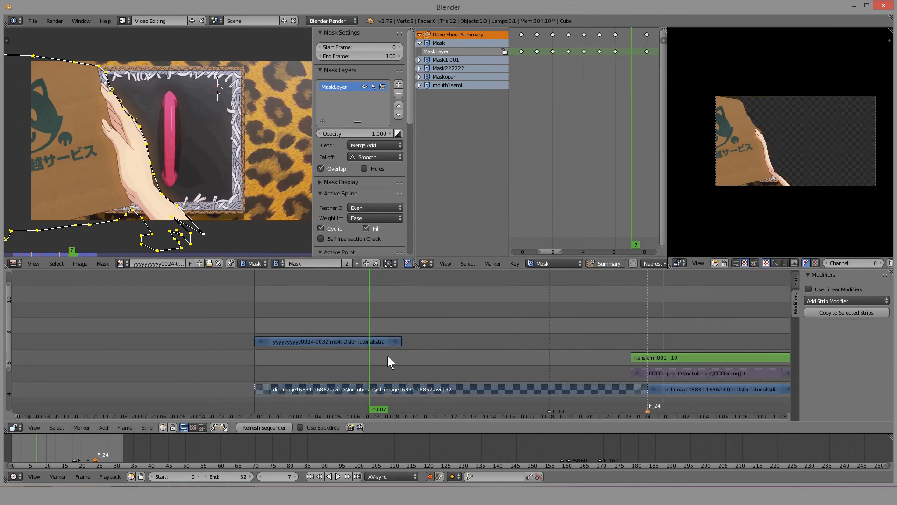
left_click_drag(375, 357, 335, 358)
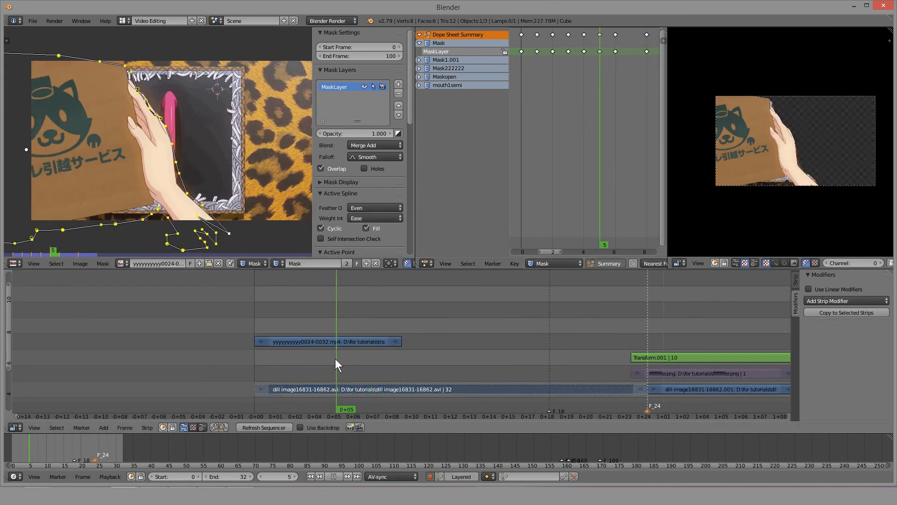
key("alt+a")
key("alt+a")
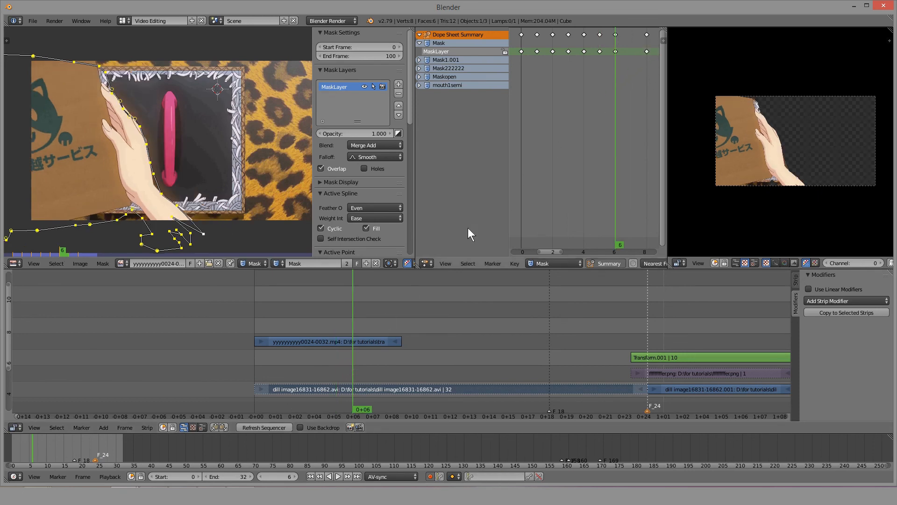
key("alt+a")
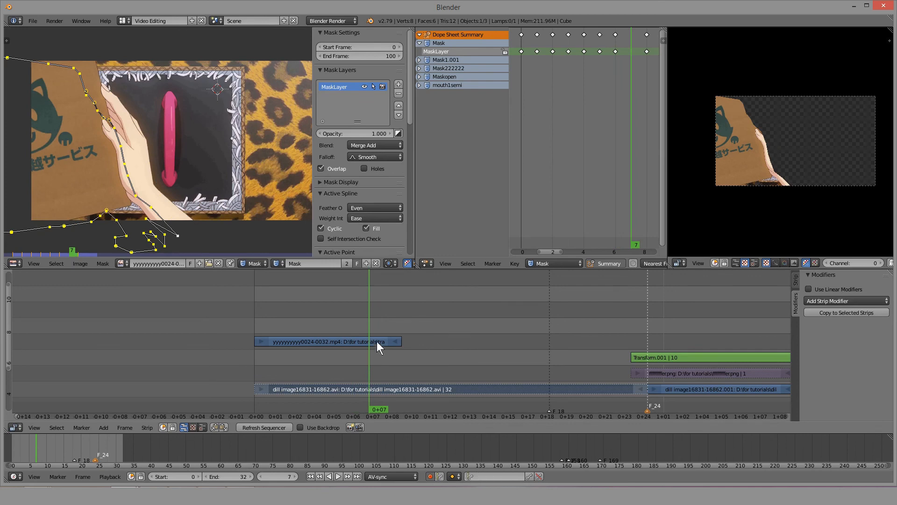
At frame 7, move the whole mask spline over so that it follows the edge of the hand.
mouse_move(375, 356)
left_mouse_down()
mouse_move(384, 357)
mouse_move(357, 358)
mouse_move(365, 360)
mouse_move(357, 374)
mouse_move(367, 365)
left_mouse_up()
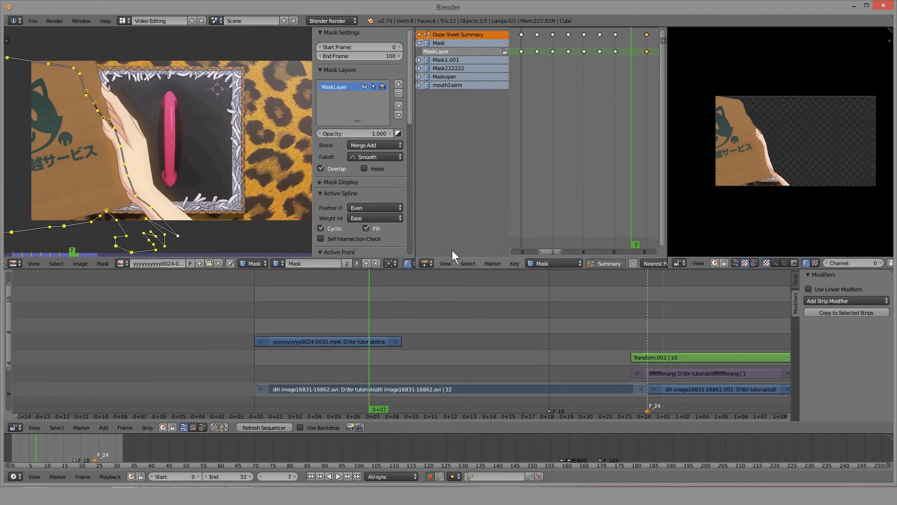
mouse_move(372, 357)
left_mouse_down()
mouse_move(348, 359)
mouse_move(395, 361)
mouse_move(352, 360)
mouse_move(373, 361)
left_mouse_up()
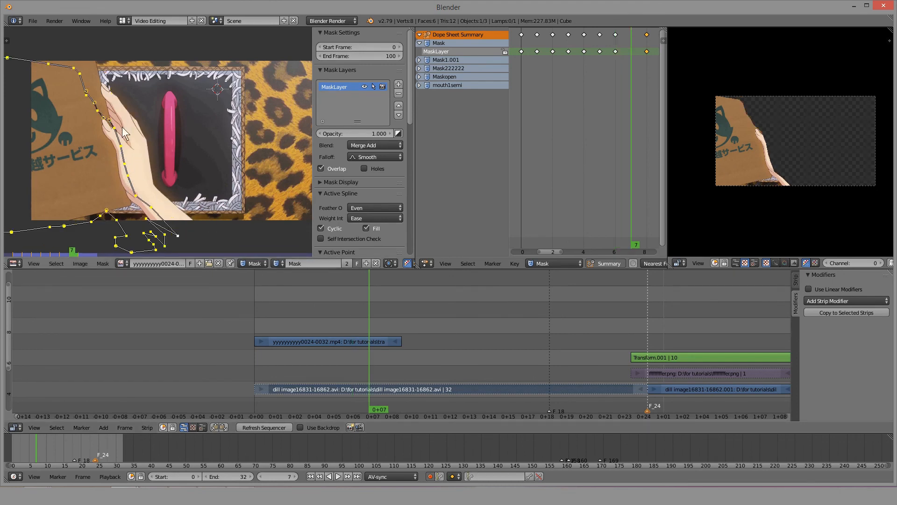
mouse_move(379, 362)
left_mouse_down()
mouse_move(343, 360)
mouse_move(369, 362)
left_mouse_up()
middle_click_drag(117, 220, 159, 213)
key("g")
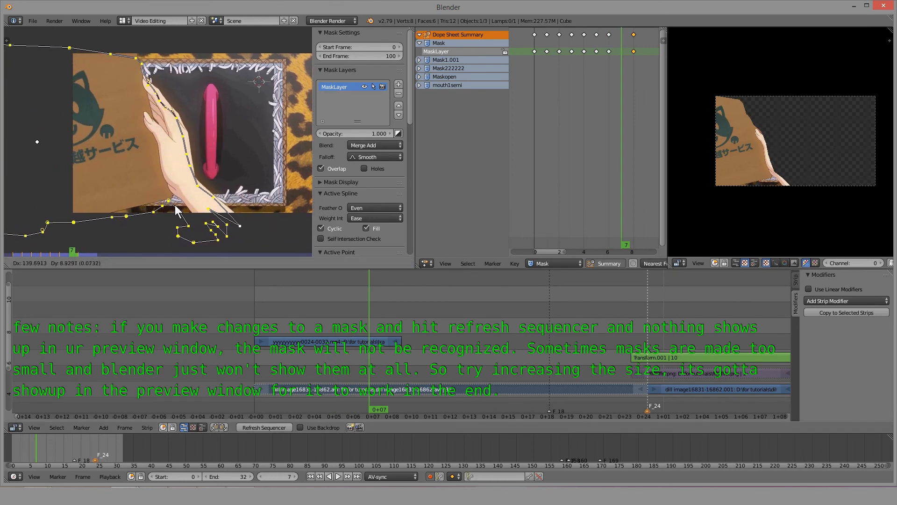
left_click(161, 214)
scroll(156, 89, "up", 1)
scroll(156, 87, "up", 5)
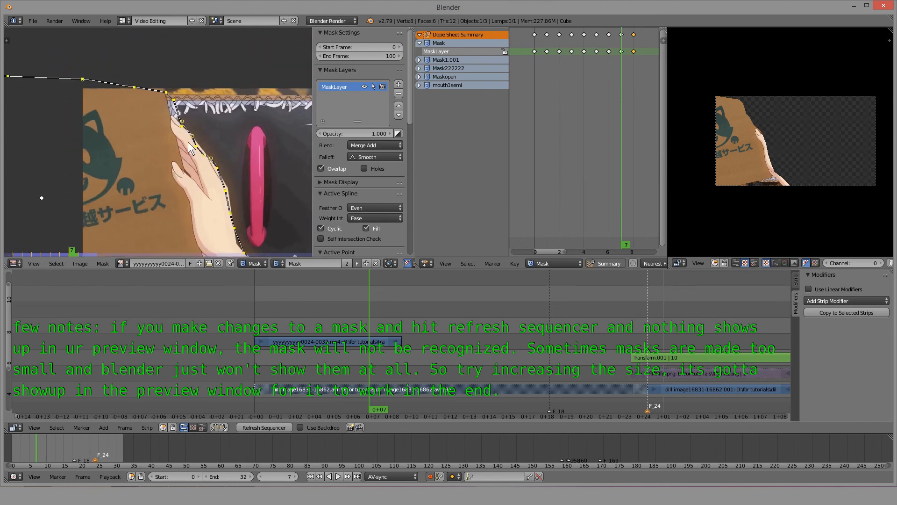
Check the mask points around the hand, reselect the whole spline to settle its position and refresh the sequencer.
left_click_drag(194, 163, 151, 123)
left_click_drag(159, 56, 130, 51)
scroll(188, 102, "down", 6)
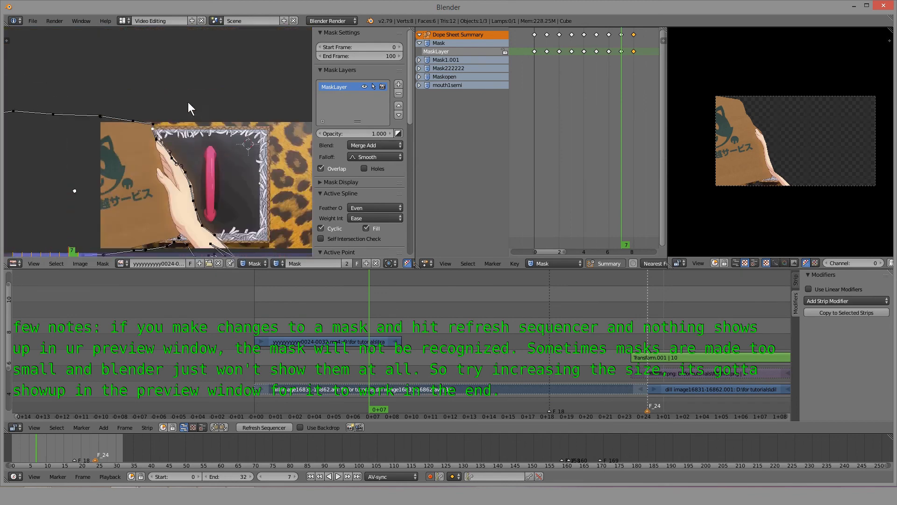
middle_click_drag(232, 201, 190, 144)
key("a")
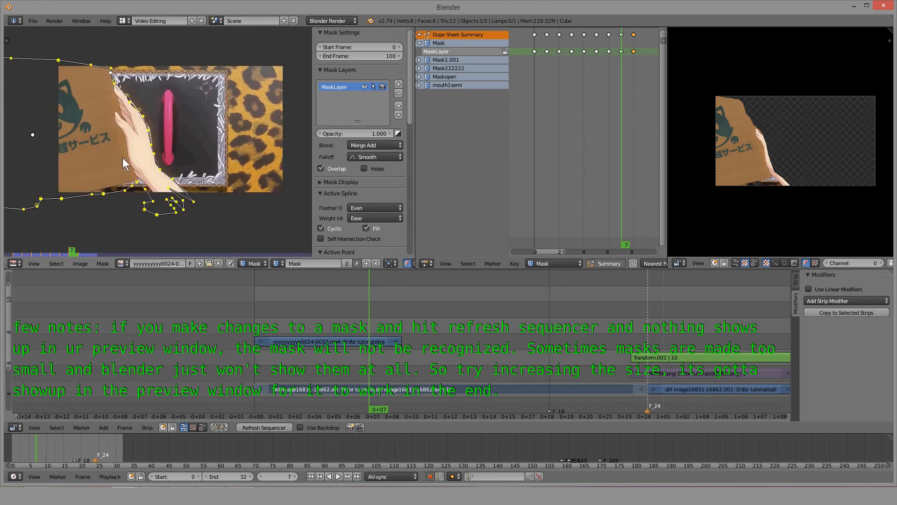
key("g")
left_click(215, 191)
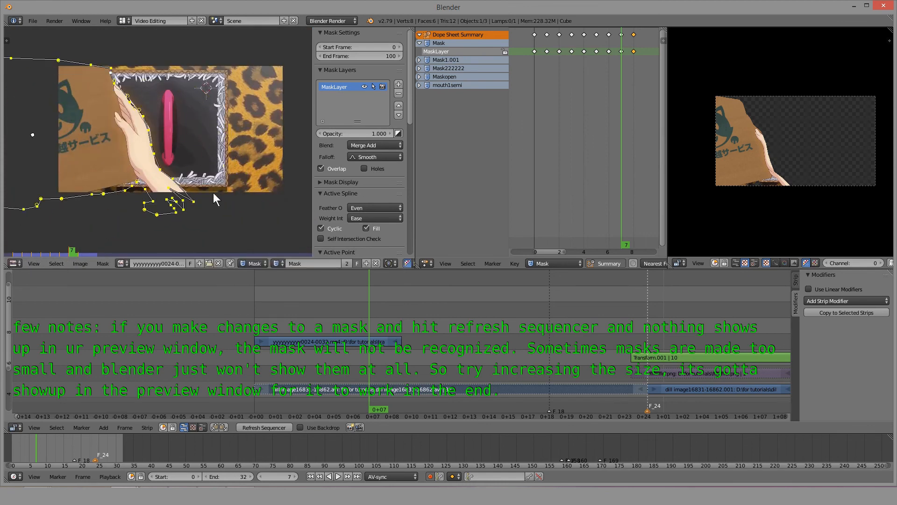
left_click(258, 426)
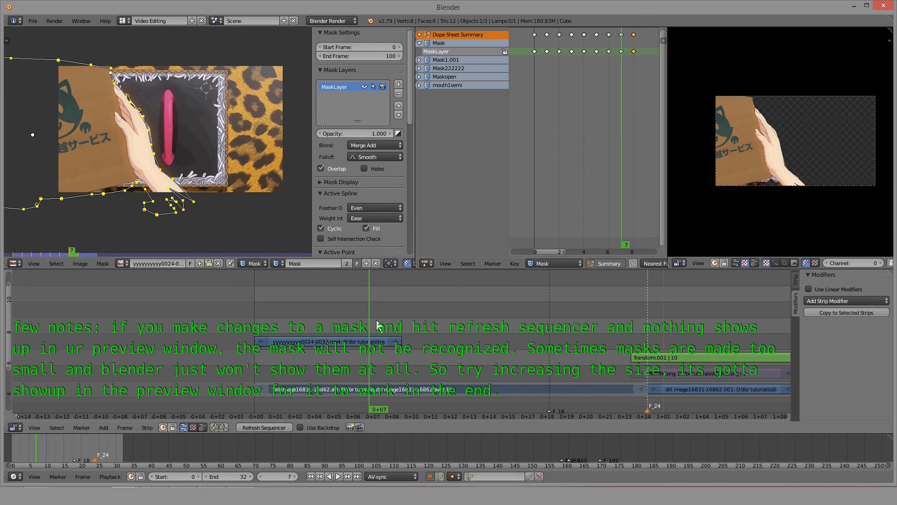
Play the mp4 strip around frames 6 to 8 to check the corrected mask and inspect the strip's mask modifier timing.
key("alt+a")
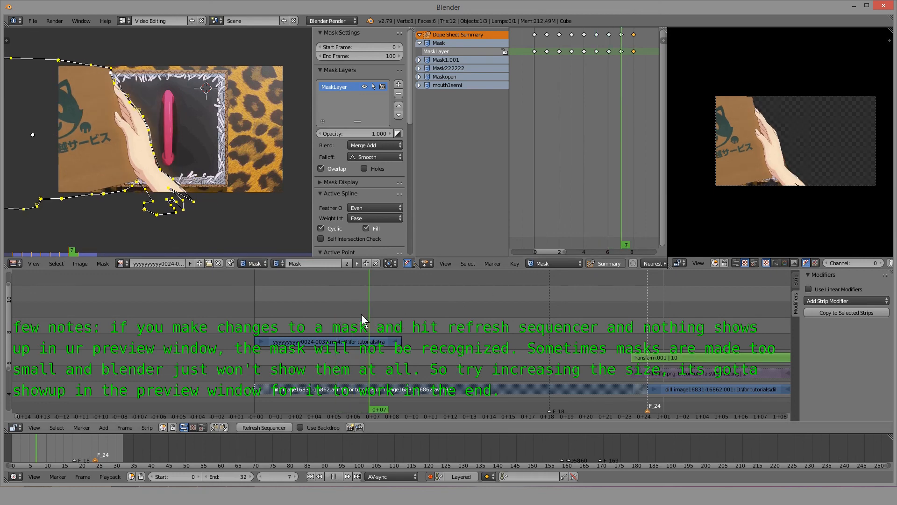
key("alt+a")
key("shift+alt+a")
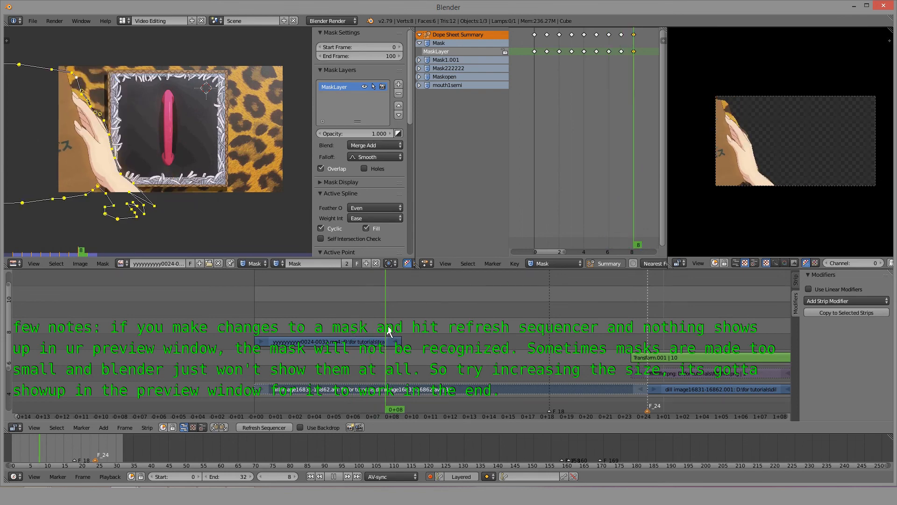
key("alt+a")
scroll(403, 328, "down", 4)
middle_click_drag(601, 337, 451, 322)
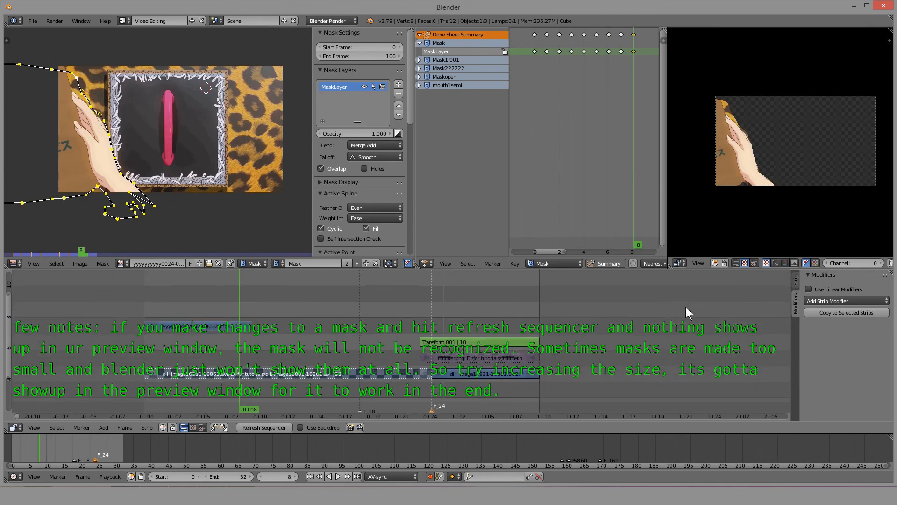
right_click(247, 326)
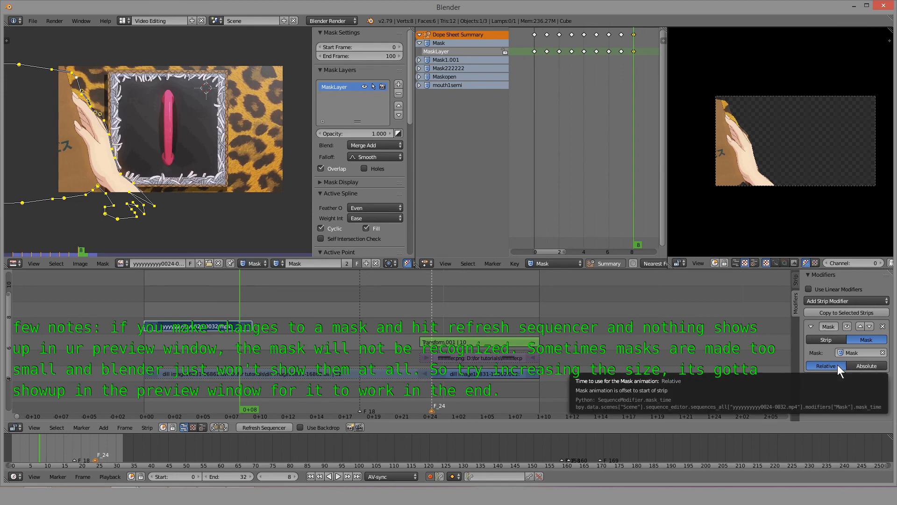
key("alt+a")
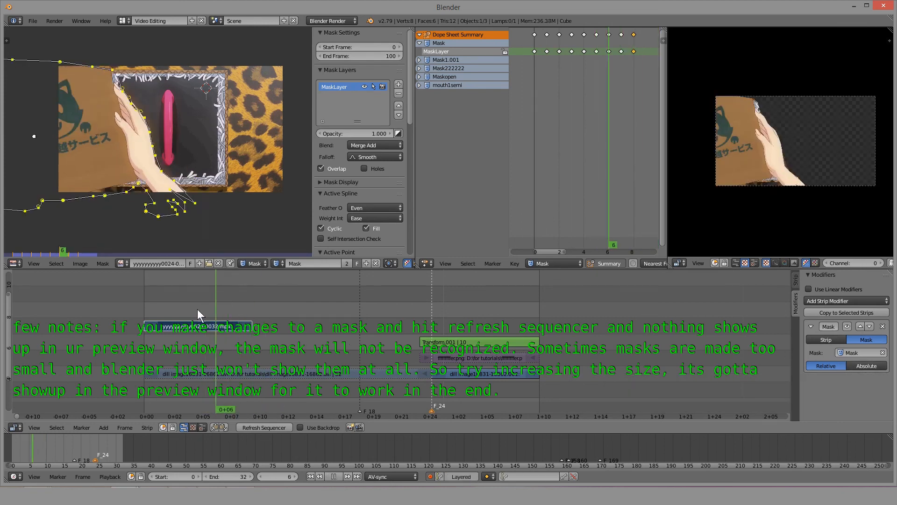
key("alt+a")
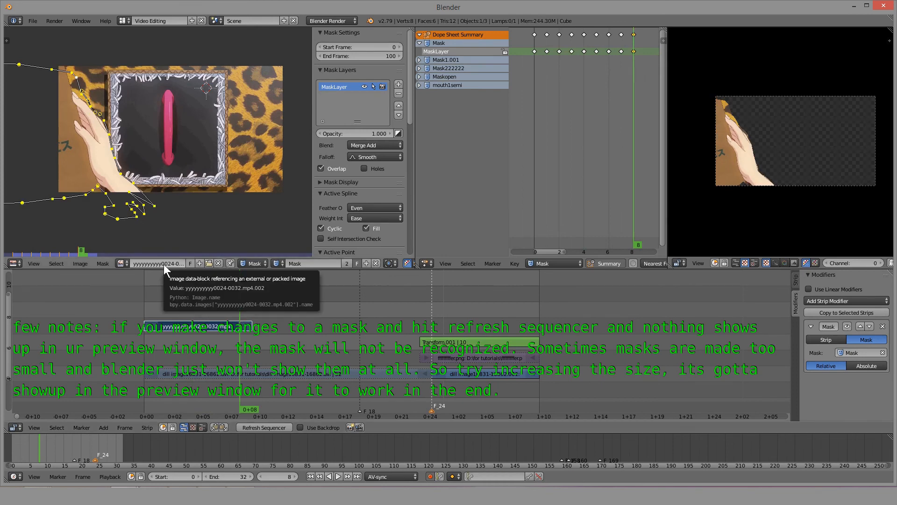
Duplicate the second avi strip and place the copy at frame 52, in the gap before the image4493-9.png strip.
scroll(277, 307, "down", 12)
middle_click_drag(468, 349, 202, 344)
scroll(262, 317, "up", 4)
left_click(600, 370)
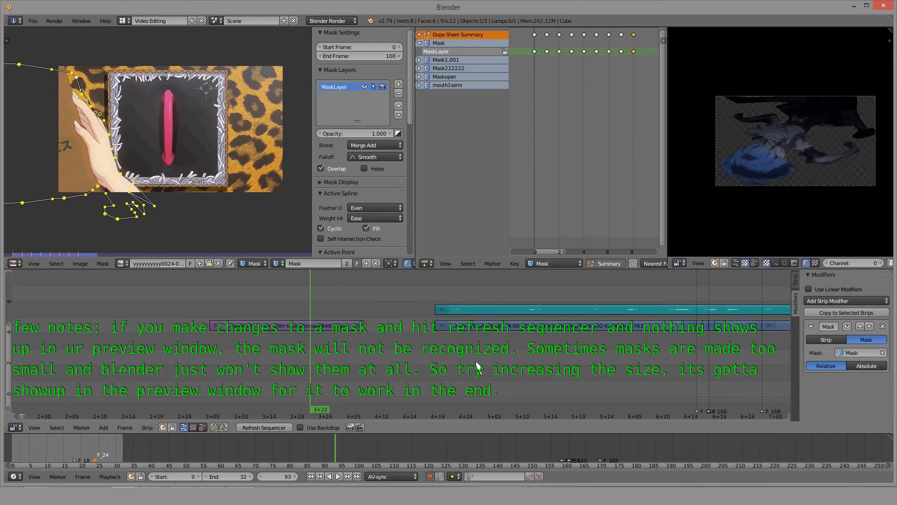
left_click(465, 363)
middle_click_drag(132, 318, 477, 326)
left_click(265, 352)
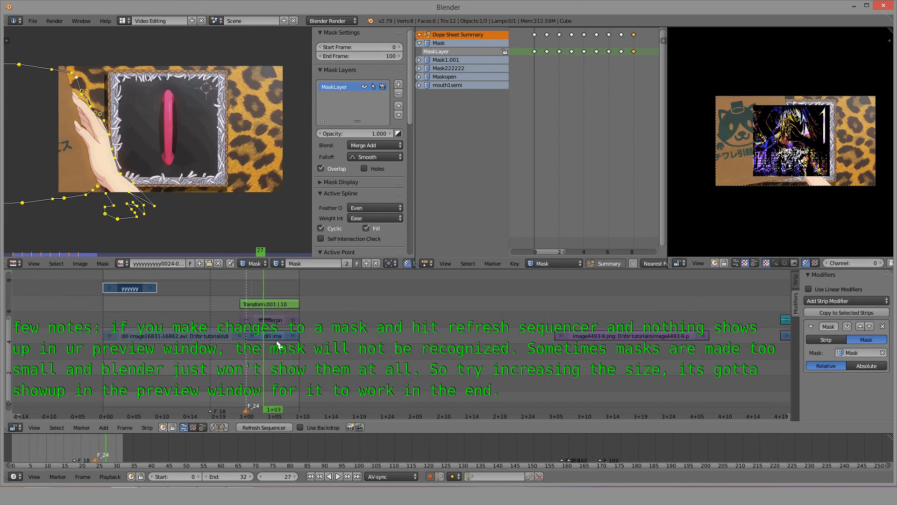
right_click(273, 335)
key("shift+d")
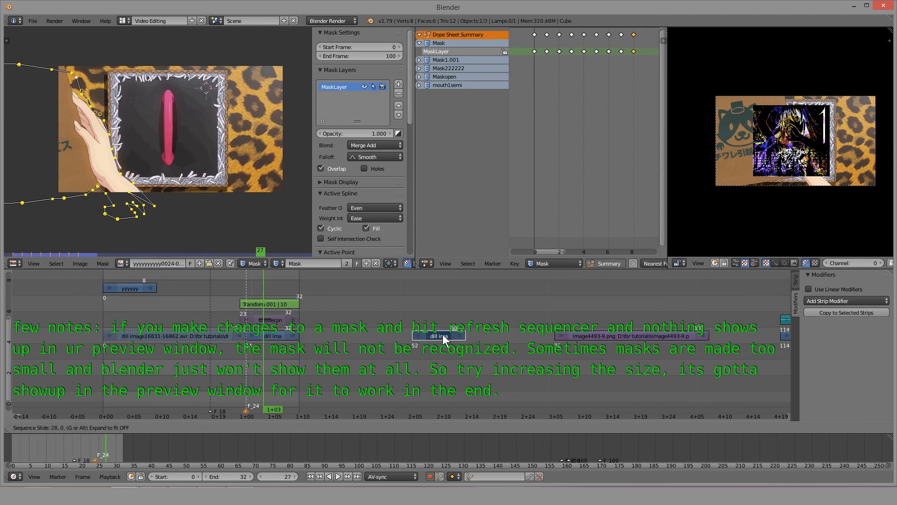
left_click(445, 333)
Set the end frame of the playback range to 112.
left_click(769, 369)
key("e")
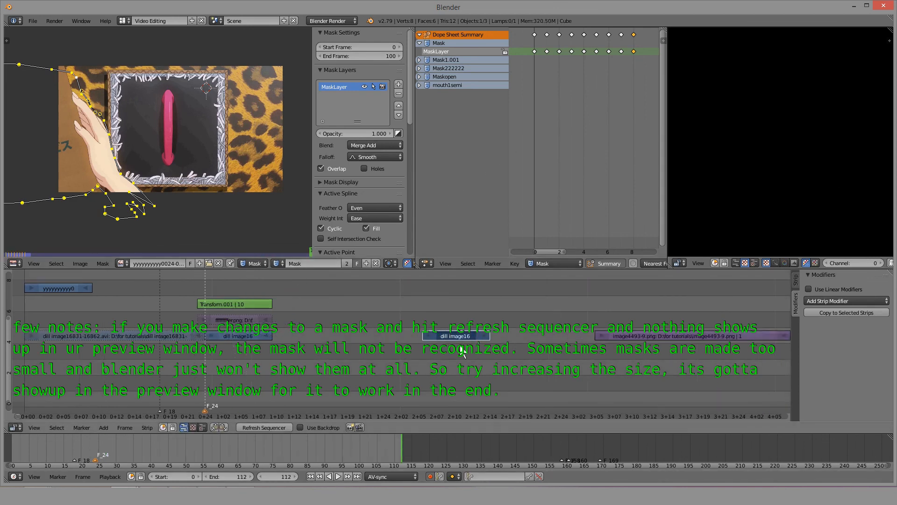
scroll(272, 274, "up", 2)
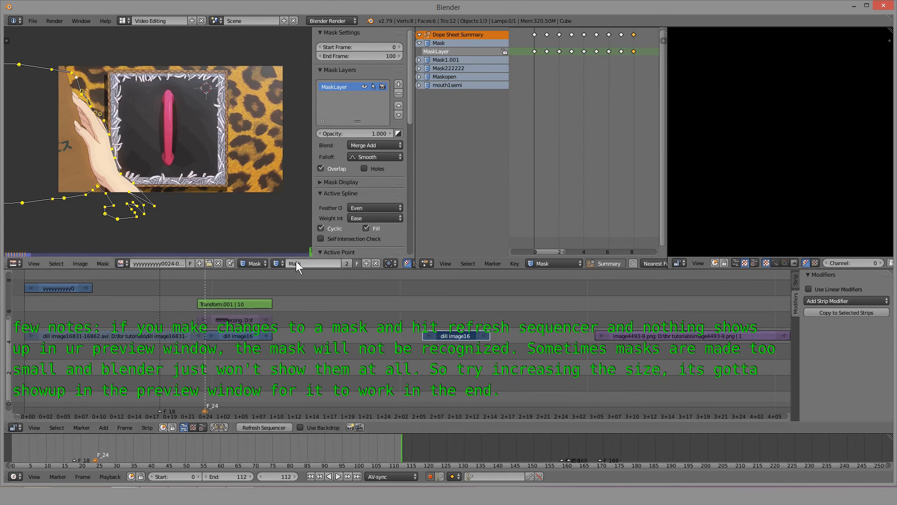
Unlink the mask and the mp4 clip from the image editor and create a new empty mask.
left_click(376, 263)
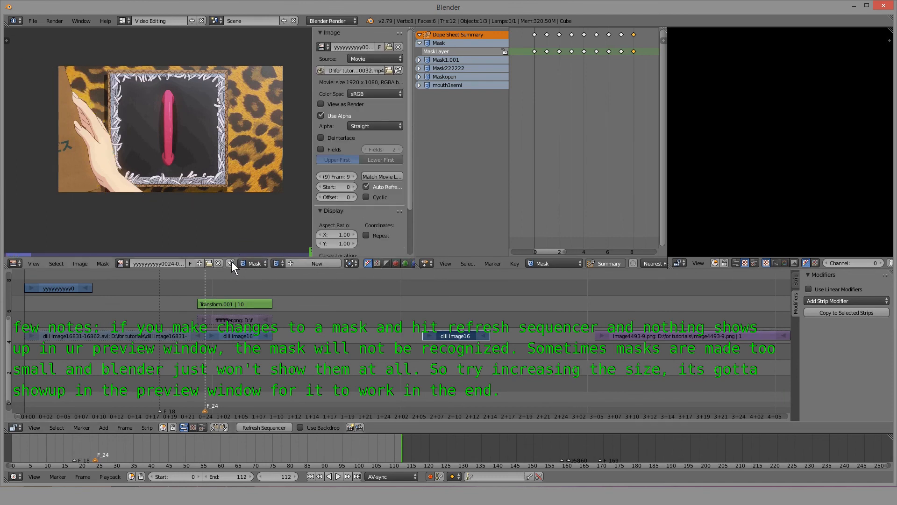
left_click(218, 262)
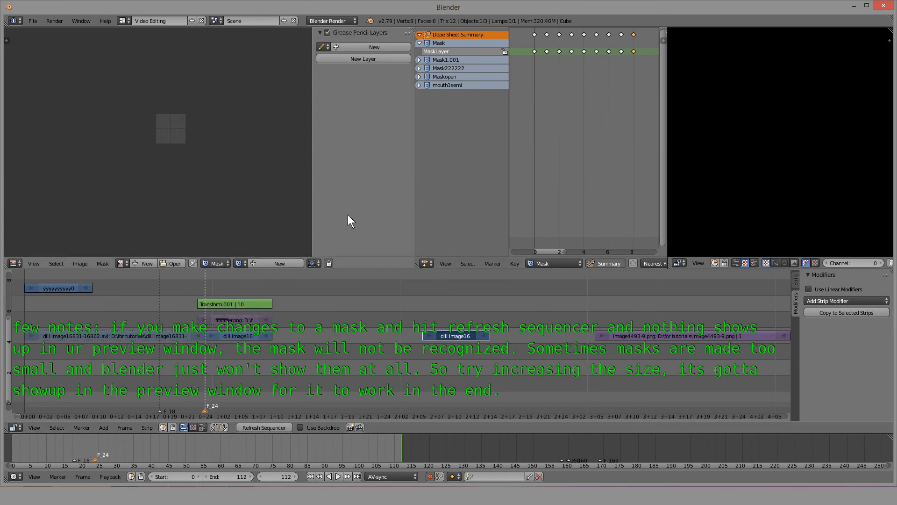
left_click(259, 263)
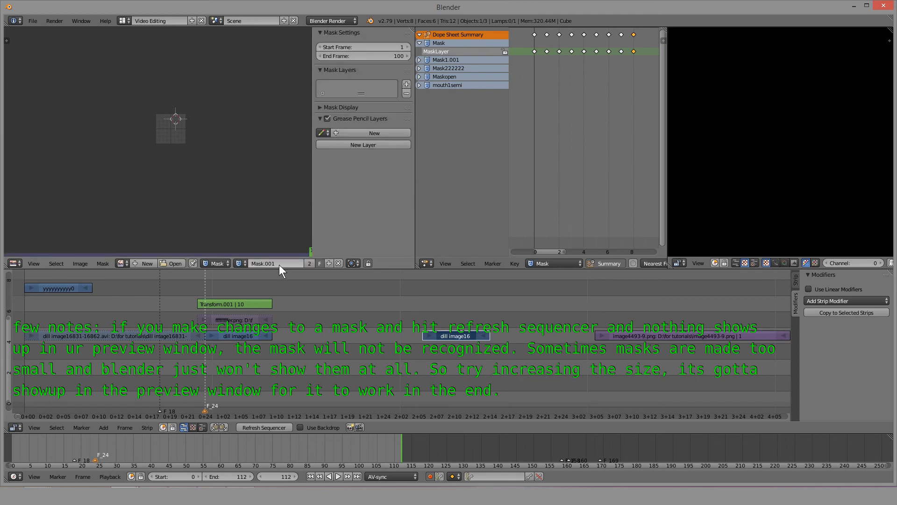
Move the playhead to frame 53 on the duplicated avi strip and merge the dope sheet area into the sequencer preview.
left_click(423, 354)
middle_click_drag(467, 347, 391, 354)
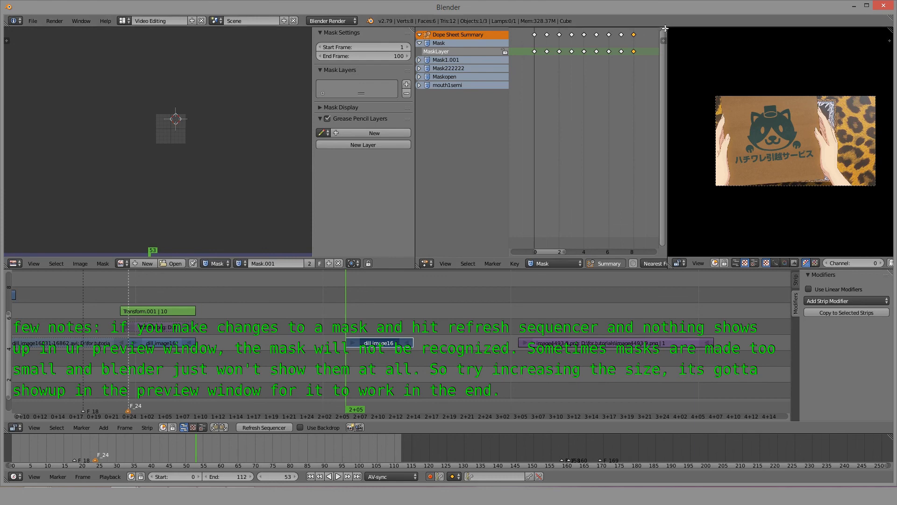
left_click_drag(665, 28, 556, 102)
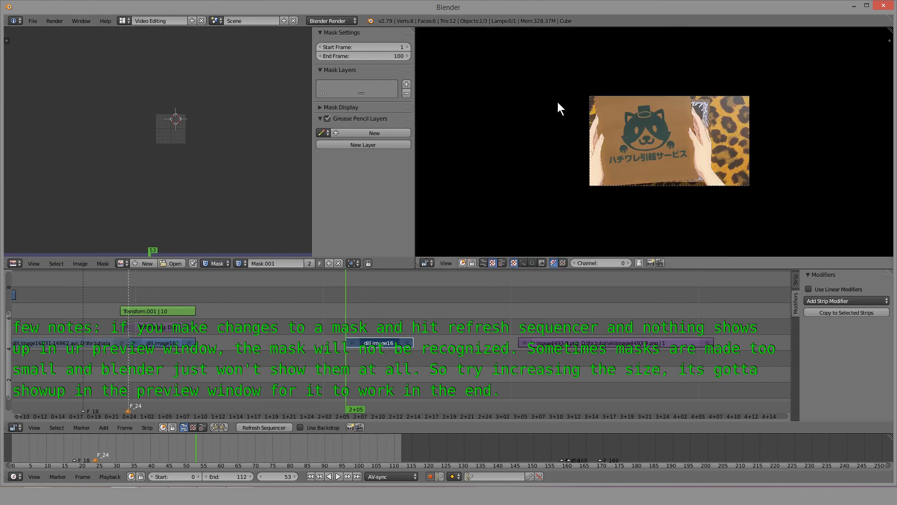
scroll(607, 126, "up", 3)
Play and scrub the duplicated avi strip from frame 53 to review its hand and box frames.
key("alt+a")
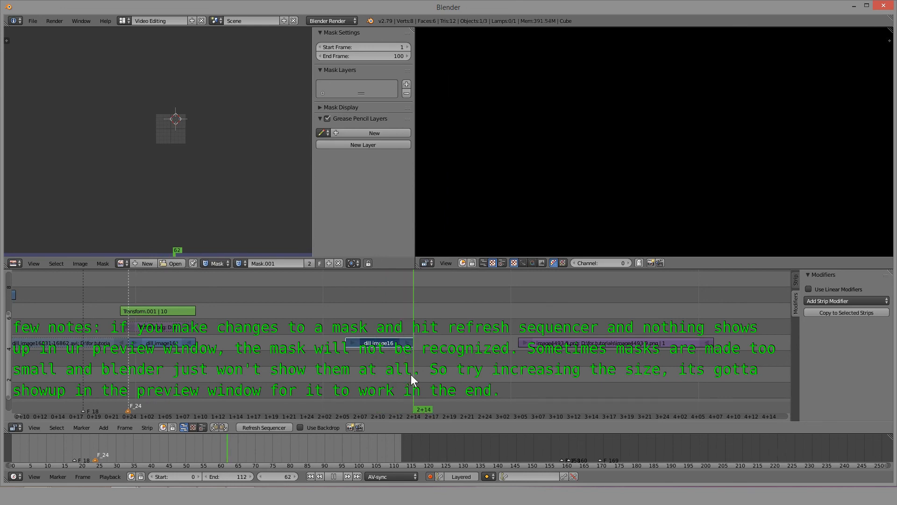
key("Escape")
mouse_move(588, 343)
right_mouse_down()
mouse_move(458, 316)
mouse_move(589, 337)
right_mouse_up()
scroll(399, 370, "up", 4)
left_click_drag(399, 370, 326, 367)
key("alt+a")
right_click(361, 345)
key("alt+a")
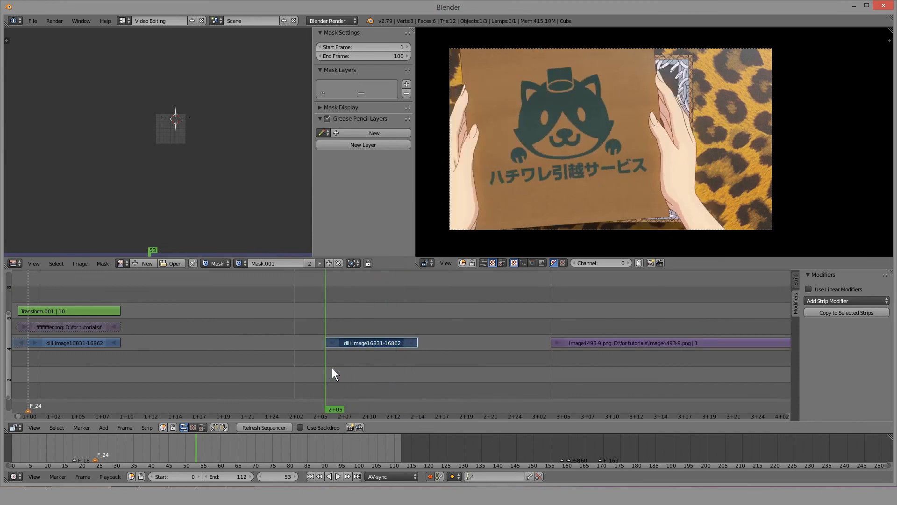
Select the masked mp4 strip near the timeline's start and inspect its Mask modifier.
left_click(428, 472)
scroll(397, 402, "down", 3)
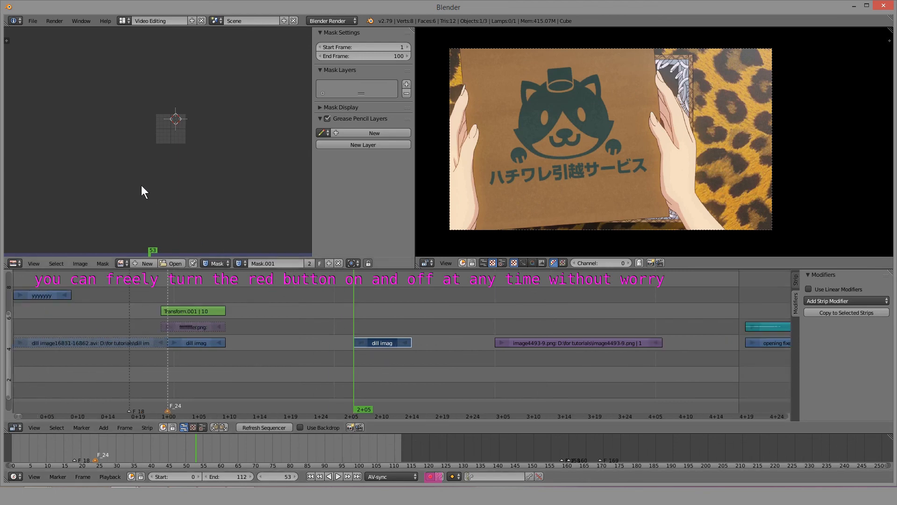
right_click(43, 294)
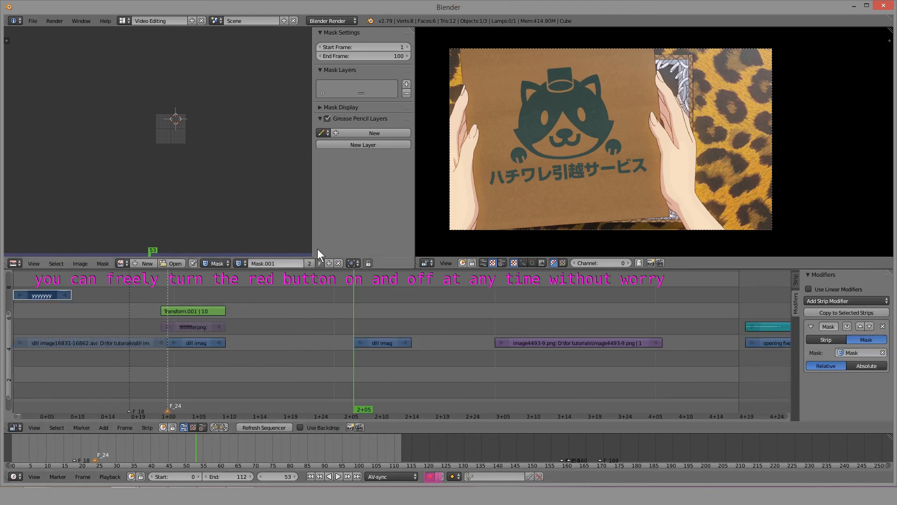
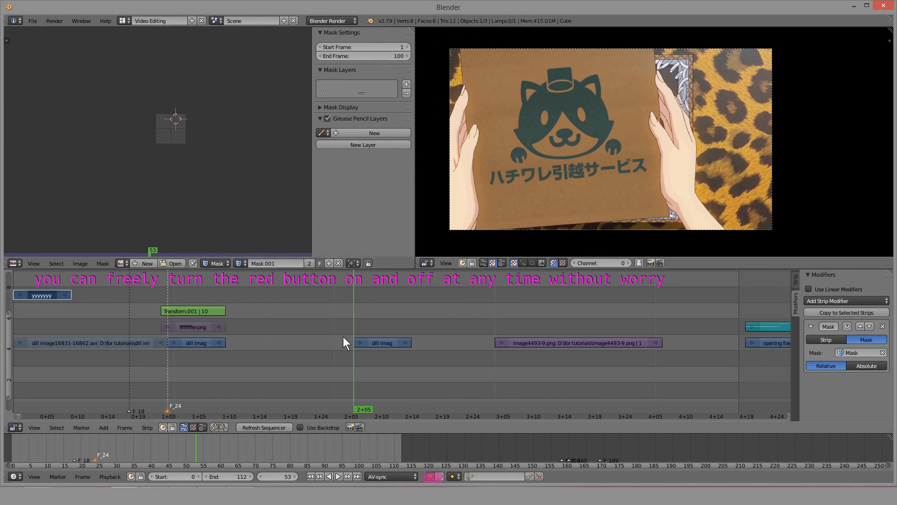
Move the duplicated avi strip far along the timeline, into the empty stretch between the opening fixed4492-6254 strip and the Color strips.
left_click(377, 344)
scroll(377, 346, "up", 5)
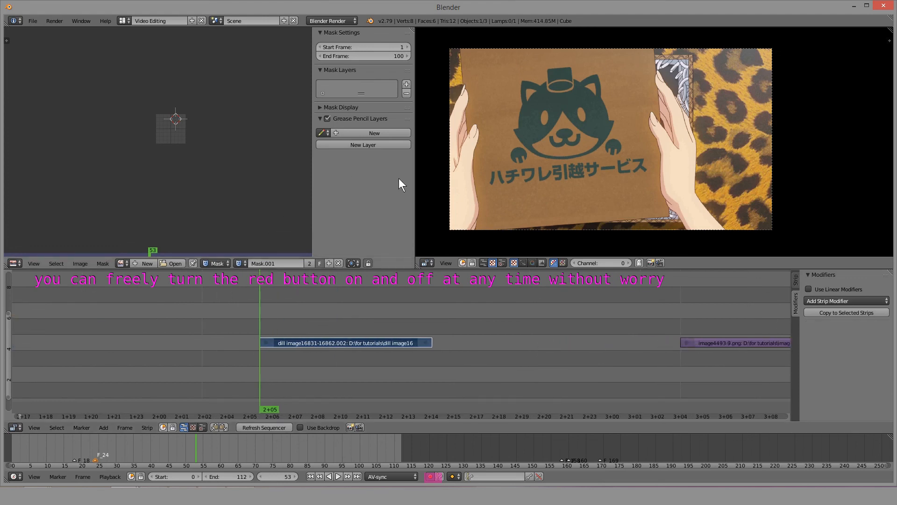
left_click_drag(330, 304, 265, 328)
scroll(264, 327, "down", 5)
key("g")
left_click(575, 310)
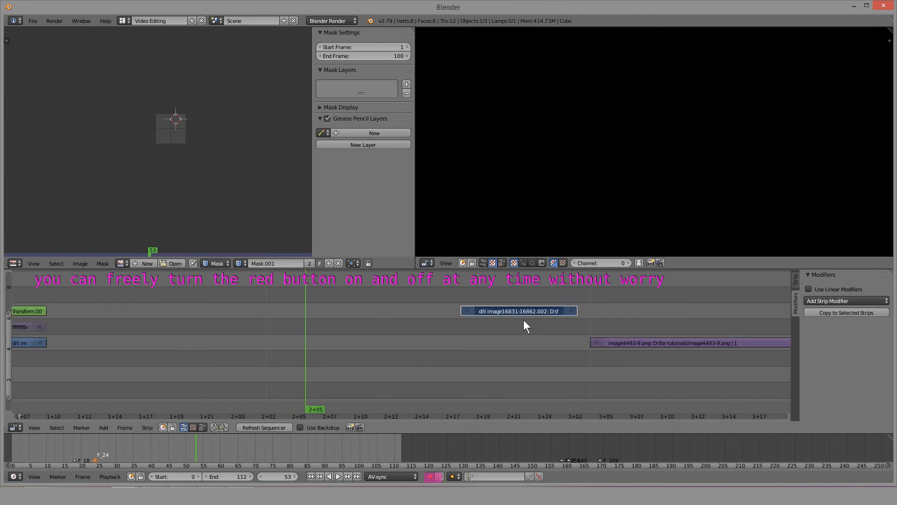
scroll(519, 319, "down", 20)
key("g")
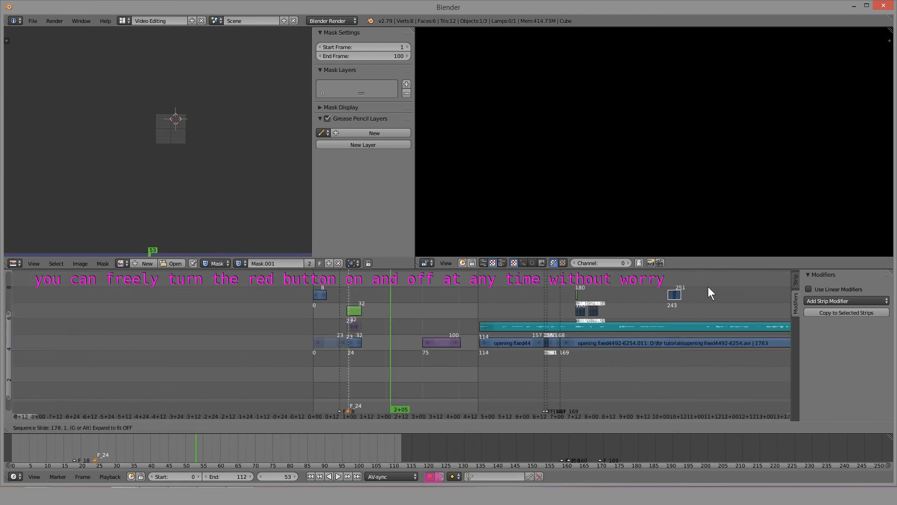
scroll(734, 290, "down", 3)
left_click(679, 299)
middle_click_drag(569, 304, 70, 306)
scroll(187, 309, "down", 7)
key("g")
left_click(682, 303)
scroll(609, 306, "down", 16)
key("g")
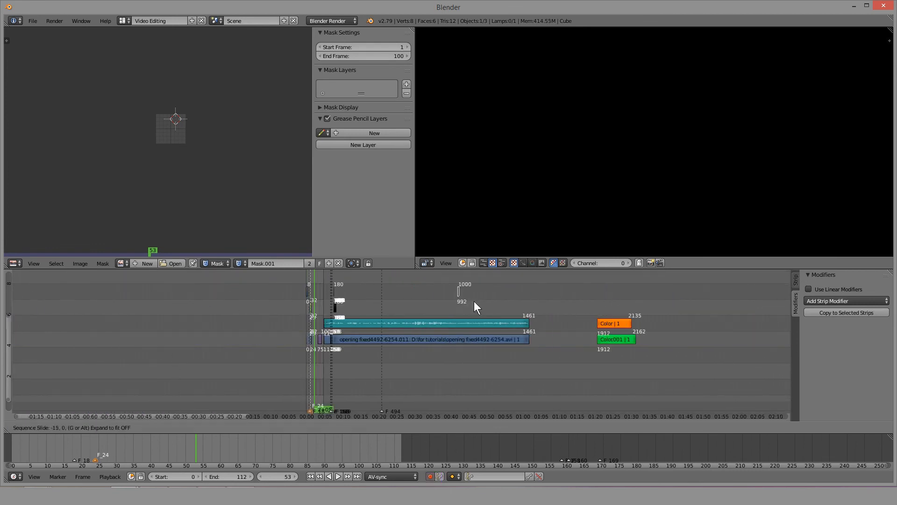
left_click(559, 335)
Place the playhead at frame 1723 beyond the moved strip and set it as the playback range's end frame.
scroll(607, 336, "up", 10)
middle_click_drag(720, 337, 400, 348)
left_click(444, 354)
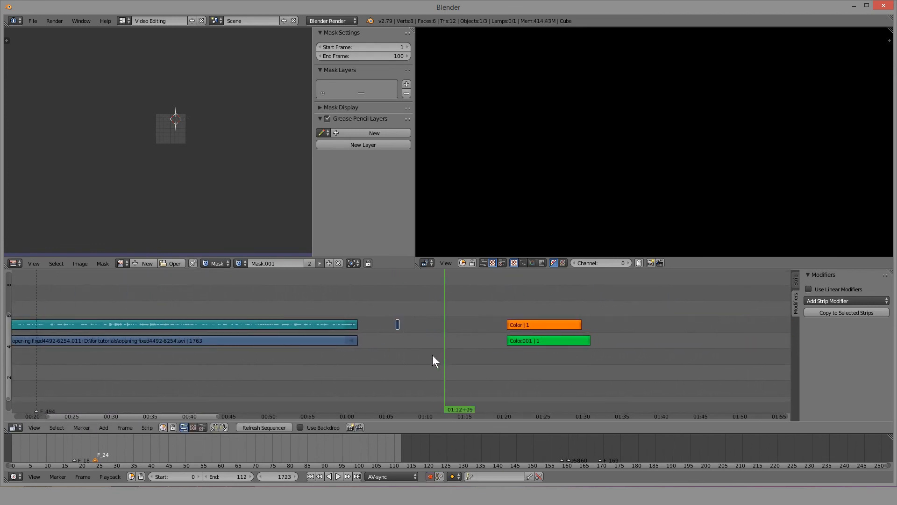
scroll(433, 355, "up", 3)
key("e")
Scrub through the moved avi strip from its first frame, 1578, to check its content in the preview.
scroll(408, 358, "up", 20)
left_click(336, 358)
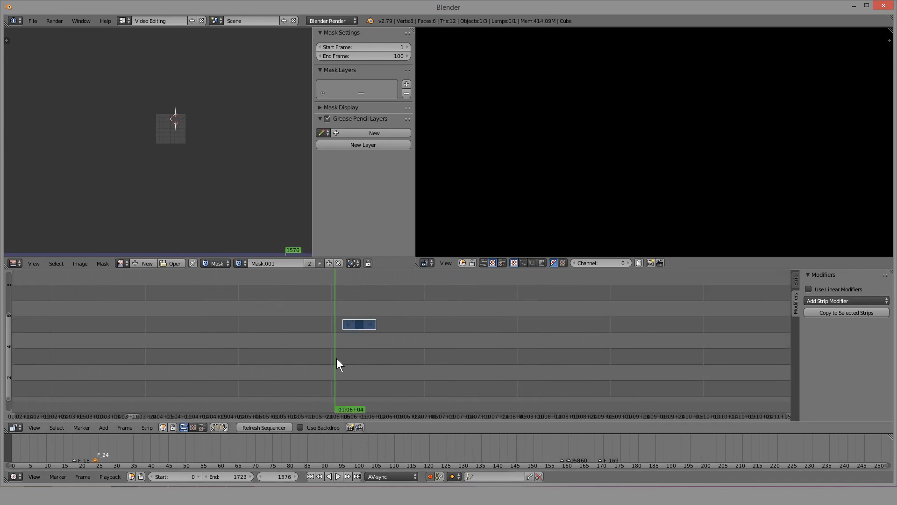
scroll(336, 358, "up", 14)
left_click_drag(252, 351, 222, 351)
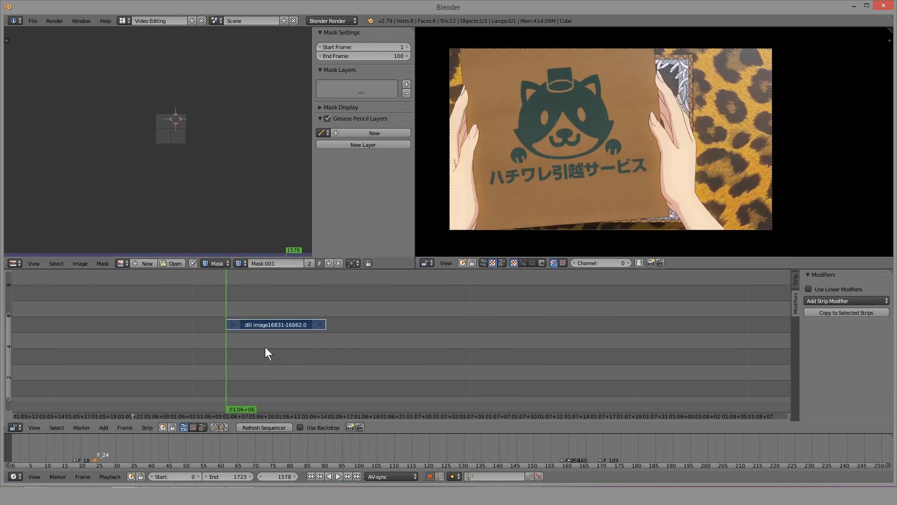
left_click_drag(265, 348, 316, 351)
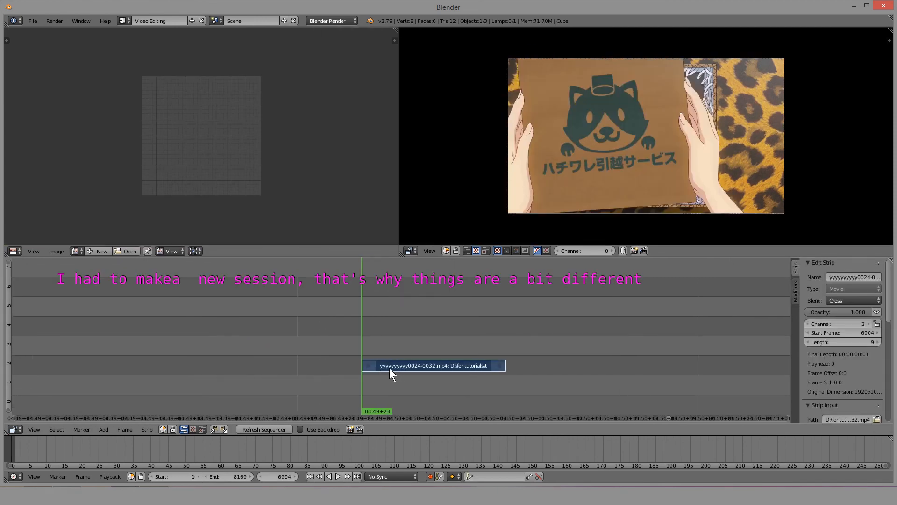
In the new session with the mp4 strip at frame 6904, switch the image editor to Mask mode.
left_click(21, 247)
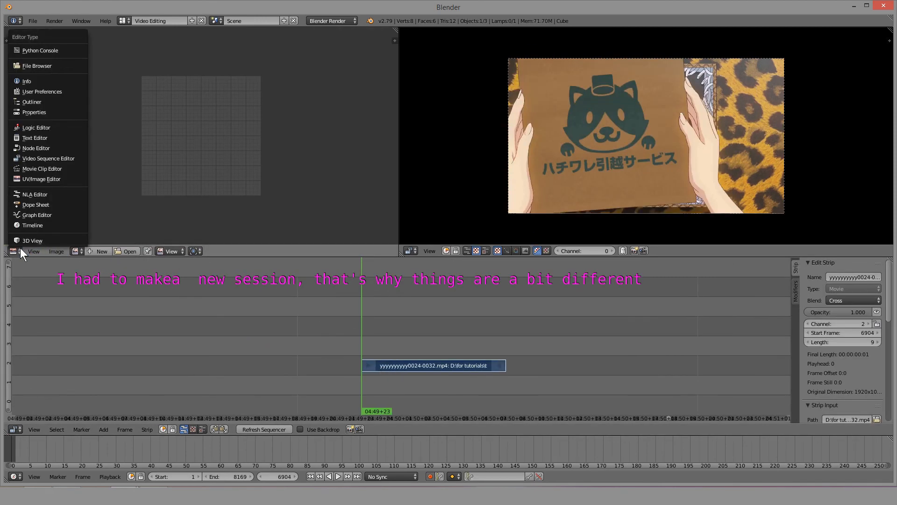
right_click(413, 368)
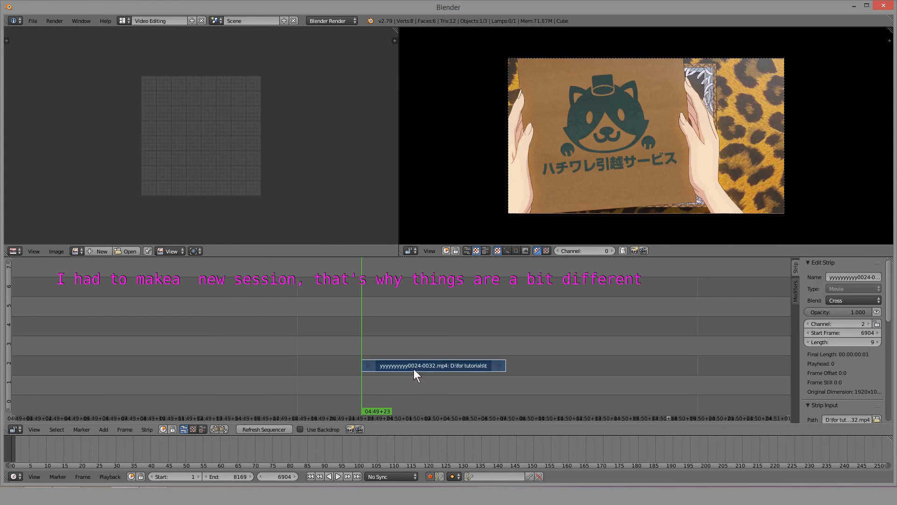
left_click(180, 251)
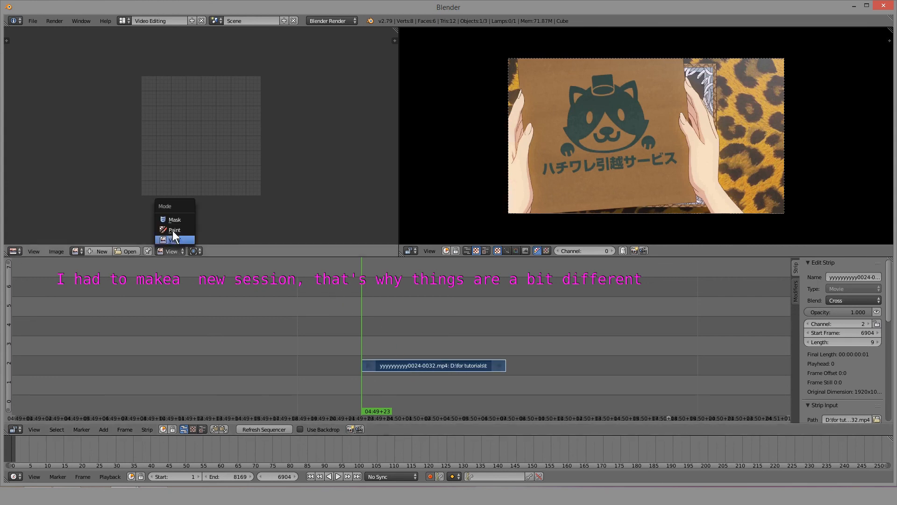
left_click(172, 227)
left_click(195, 251)
left_click(189, 225)
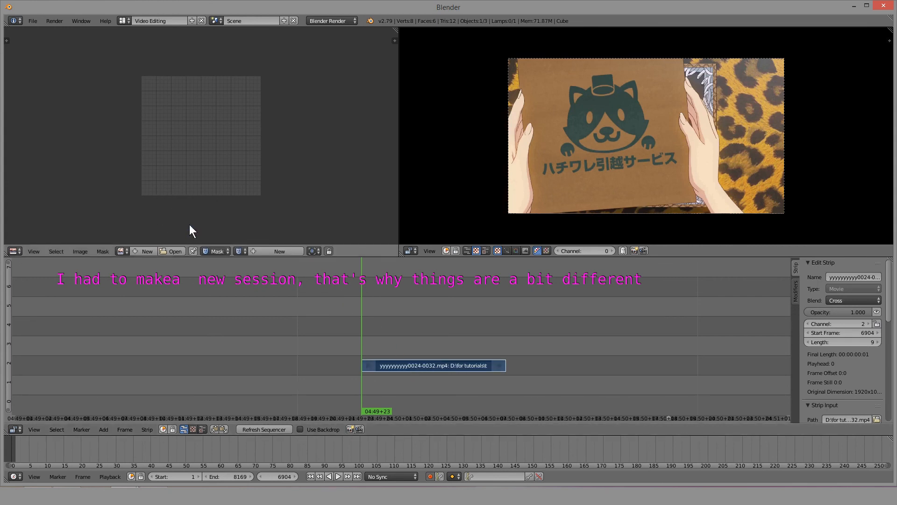
Render frame 6904 into the image editor, fit the result in view and show the properties sidebar.
key("F12")
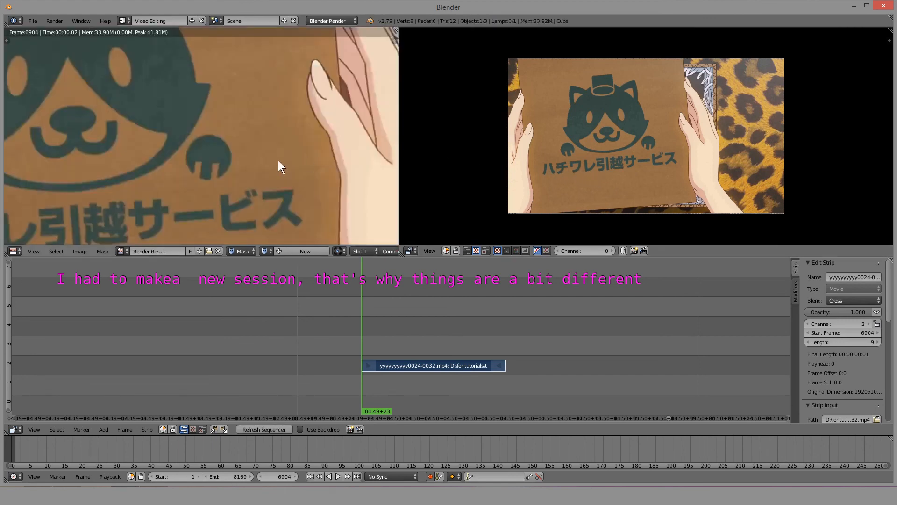
scroll(253, 159, "down", 3)
middle_click_drag(190, 173, 165, 180)
key("n")
Start a mask spline at the box's upper edge and trace it down the outer fingers of the right-hand hand.
scroll(201, 165, "down", 1)
scroll(189, 133, "up", 6)
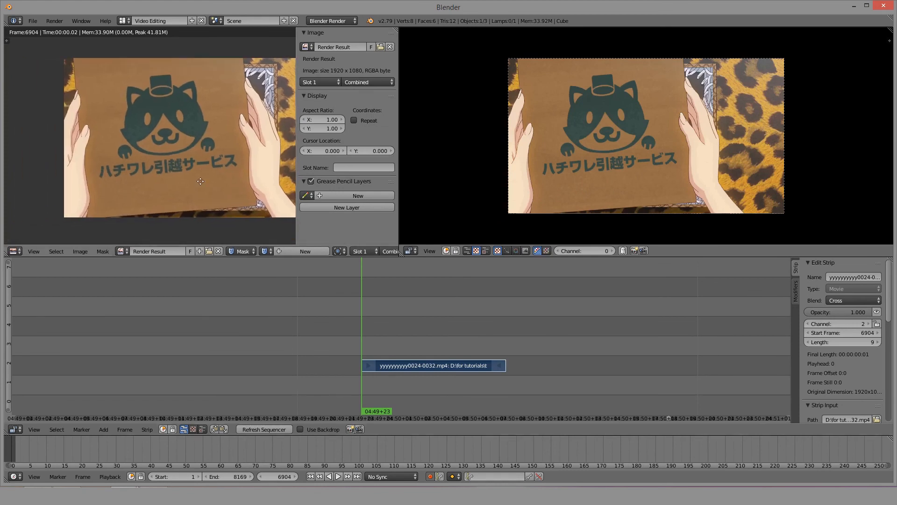
middle_click_drag(189, 133, 148, 144)
left_click(150, 79, "ctrl")
left_click(160, 164, "ctrl")
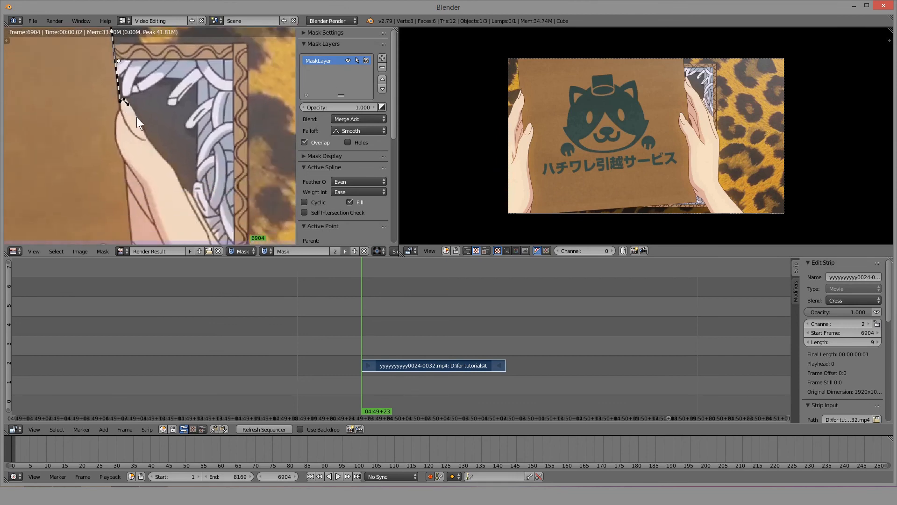
left_click(155, 152, "ctrl")
middle_click_drag(201, 216, 146, 143)
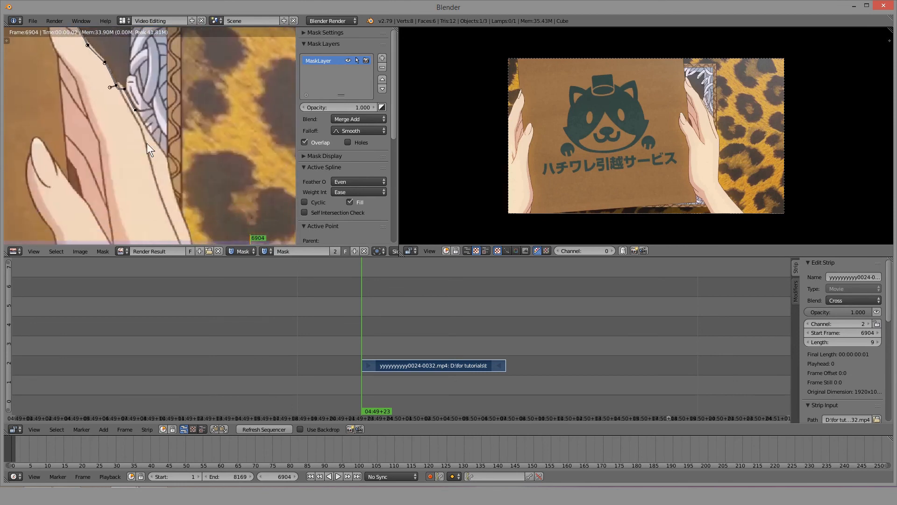
Continue the mask spline down the back of the hand and along the outer wrist.
middle_click_drag(186, 222, 167, 112)
left_click(174, 166, "ctrl")
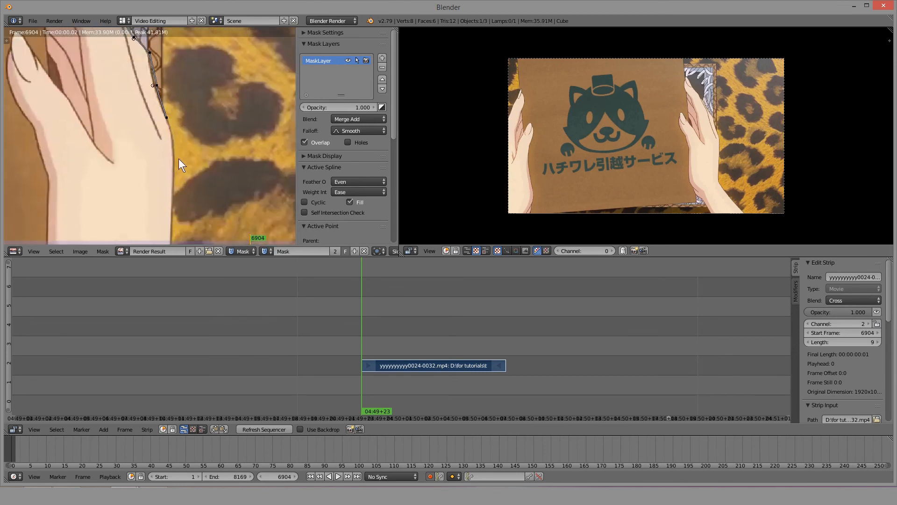
left_click(174, 203, "ctrl")
middle_click_drag(173, 157, 188, 153)
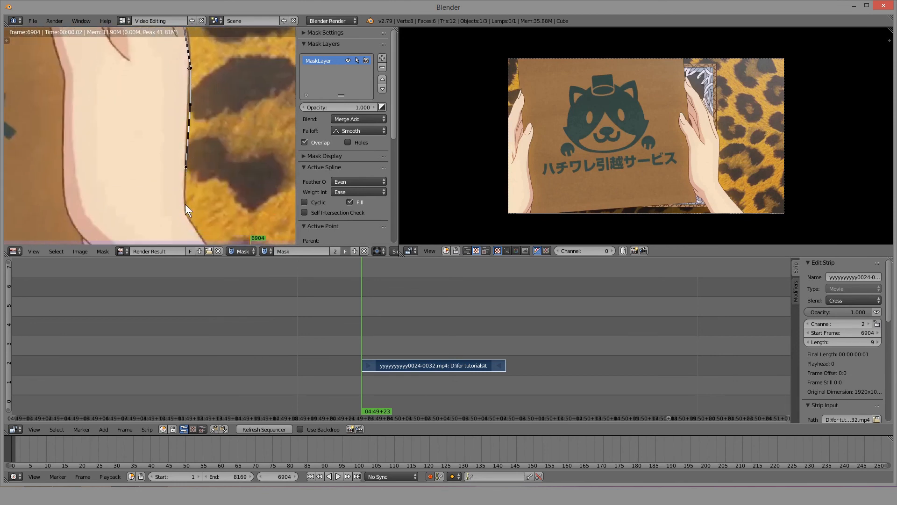
middle_click_drag(178, 210, 163, 116)
left_click(200, 168, "ctrl")
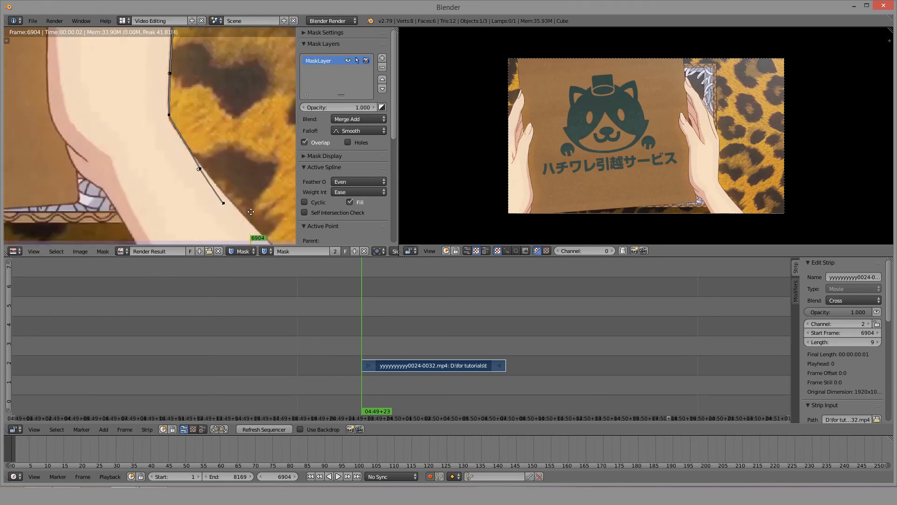
Route the mask spline below the frame and back up the inner wrist to the gap beside the box corner.
left_click(120, 201, "ctrl")
middle_click_drag(90, 202, 281, 229)
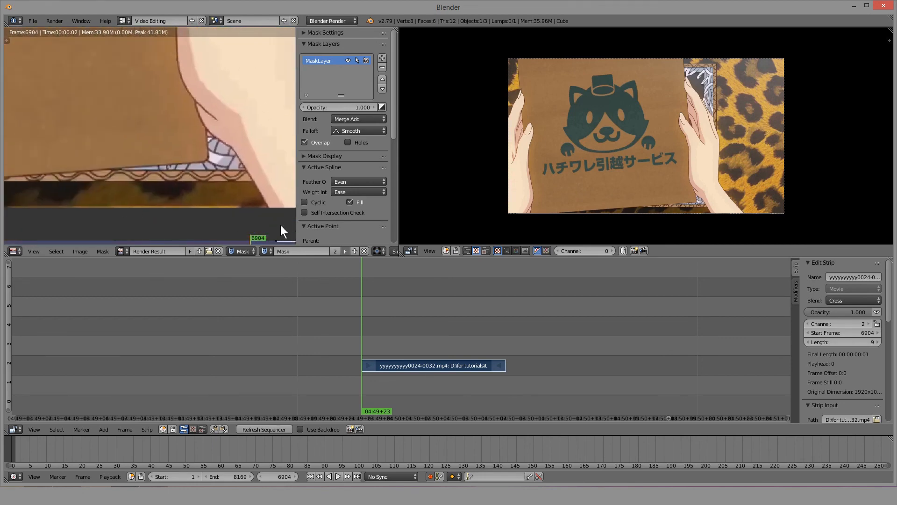
left_click(271, 209, "ctrl")
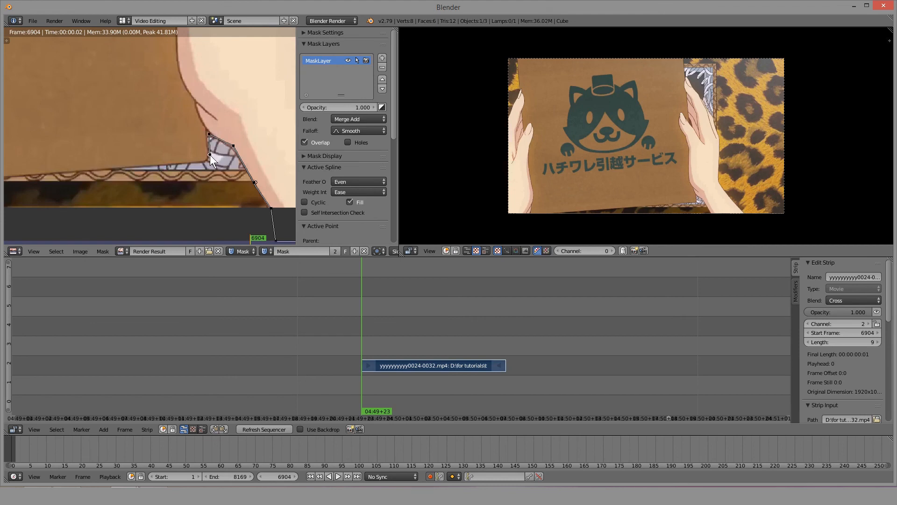
Extend the mask spline along the bottom edge of the box toward the other hand.
left_click(94, 175, "ctrl")
middle_click_drag(18, 193, 247, 174)
left_click(133, 163, "ctrl")
middle_click_drag(86, 185, 318, 164)
left_click(40, 178, "ctrl")
scroll(131, 173, "down", 3)
left_click(31, 169, "ctrl")
Run the mask spline outside the frame, around the lower-left corner and up past the left edge of the image.
middle_click_drag(129, 197, 285, 264)
scroll(110, 184, "down", 2)
left_click(93, 169, "ctrl")
left_click(96, 102, "ctrl")
middle_click_drag(98, 102, 105, 243)
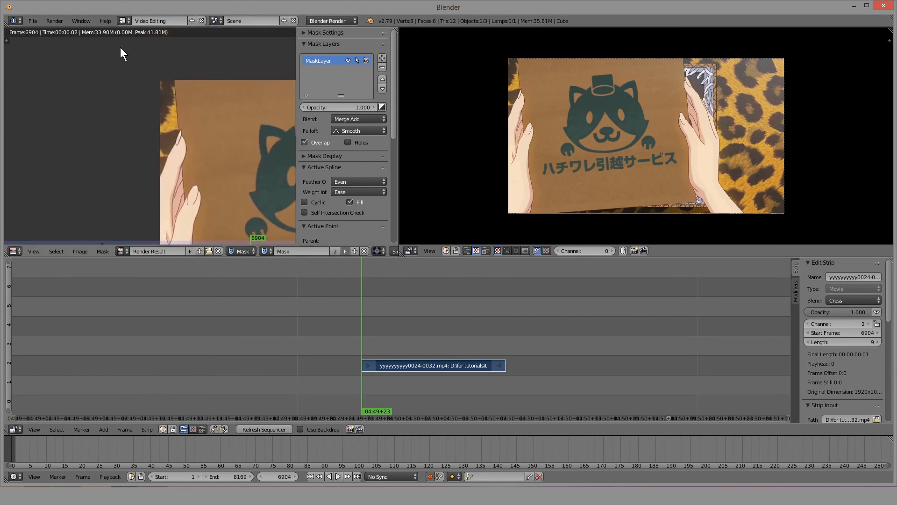
left_click(107, 144, "ctrl")
left_click(120, 81, "ctrl")
Carry the mask spline above the image's top edge back to its starting point and adjust the stray handle there.
left_click(161, 66, "ctrl")
left_click(126, 80, "ctrl")
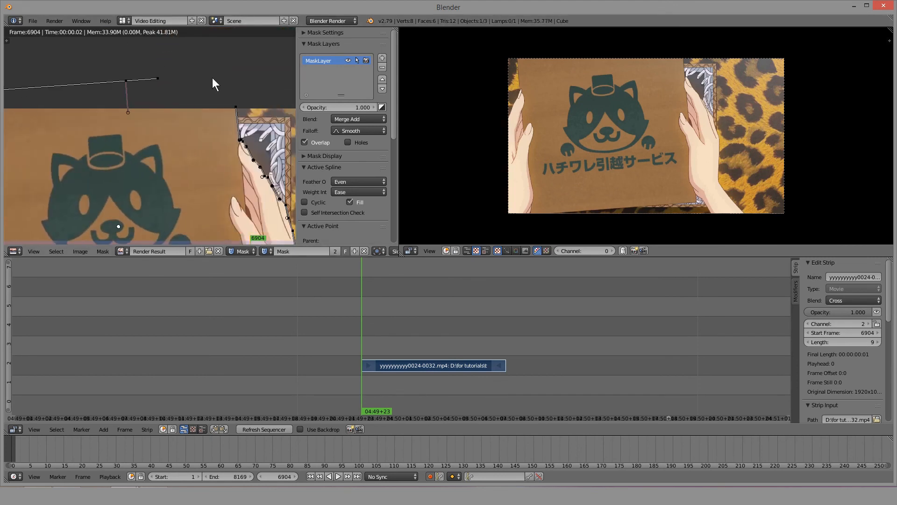
left_click(237, 96, "ctrl")
left_click_drag(127, 110, 122, 86)
Reposition the mask points along the outer wrist so the spline follows the arm's edge.
middle_click_drag(205, 145, 112, 66)
middle_click_drag(178, 236, 38, 86)
scroll(192, 147, "up", 4)
left_click(124, 120)
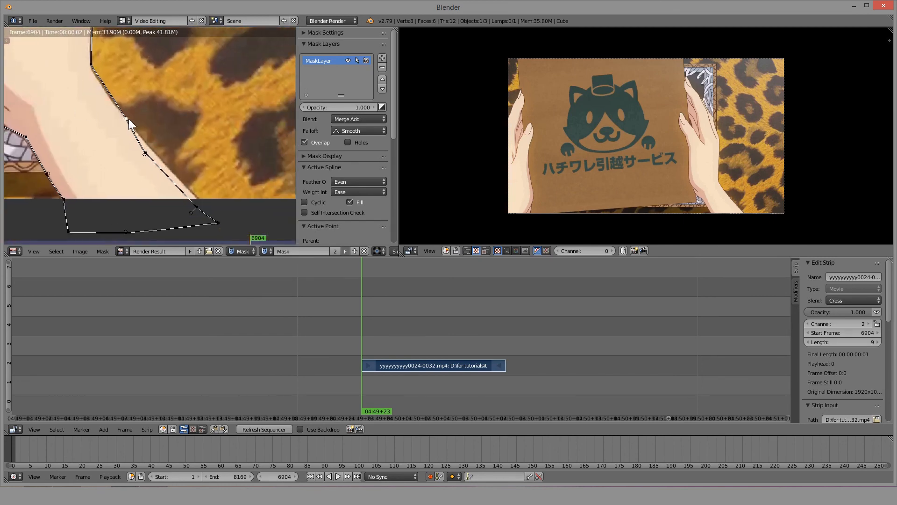
left_click_drag(147, 153, 178, 174)
middle_click_drag(152, 185, 257, 170)
scroll(177, 153, "down", 2)
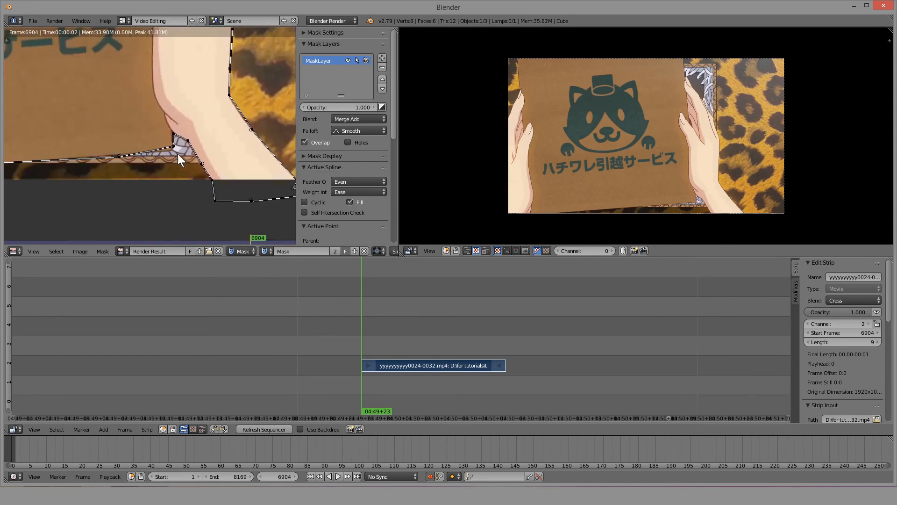
Select all the mask points and nudge the whole mask back into place around the box and hands on frame 6904.
scroll(175, 147, "down", 4)
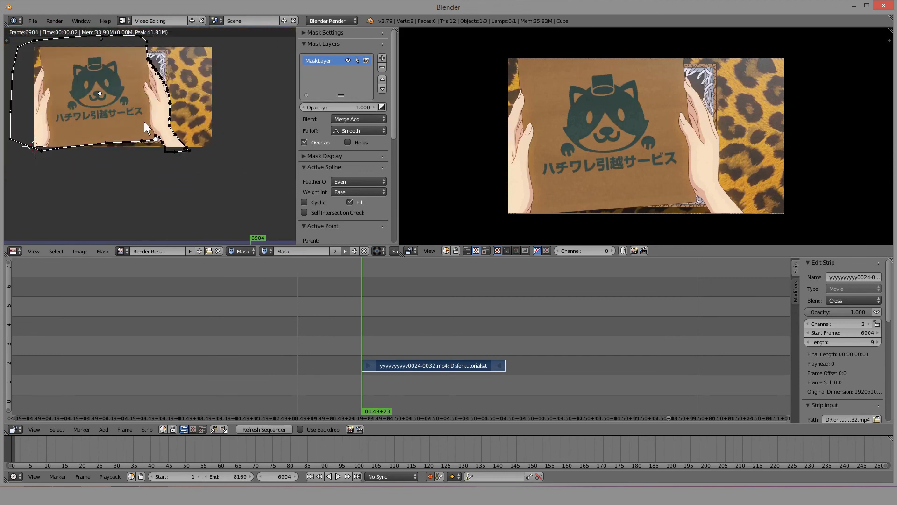
key("a")
key("g")
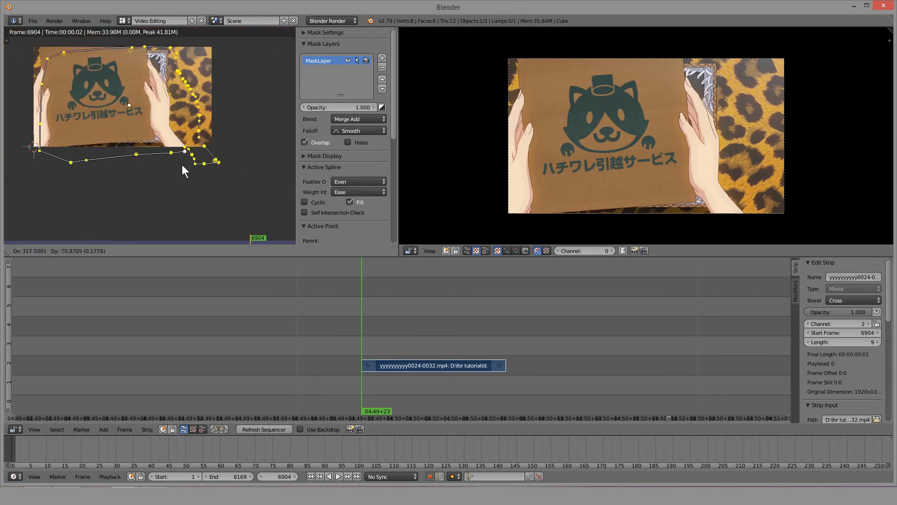
left_click(185, 166)
scroll(192, 168, "up", 1)
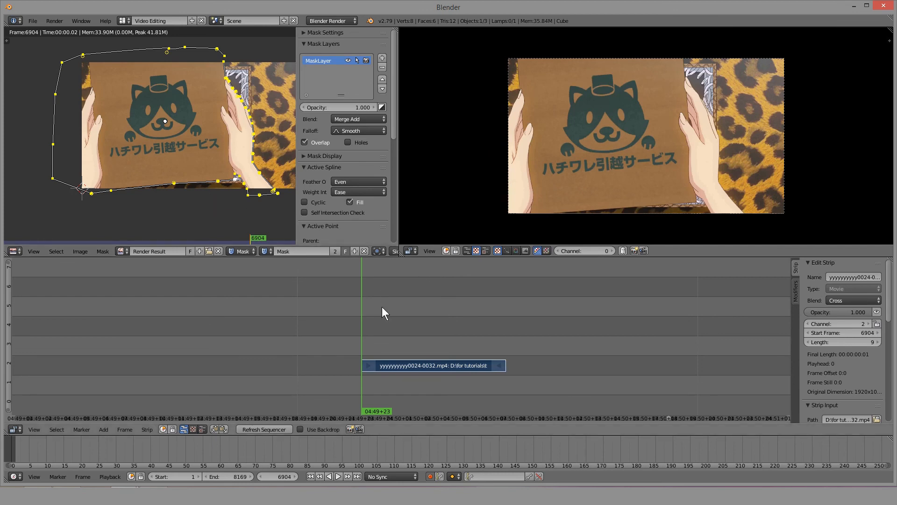
Advance to frame 6906, then move and slightly rotate the whole mask so its edge follows the hand.
key("Right")
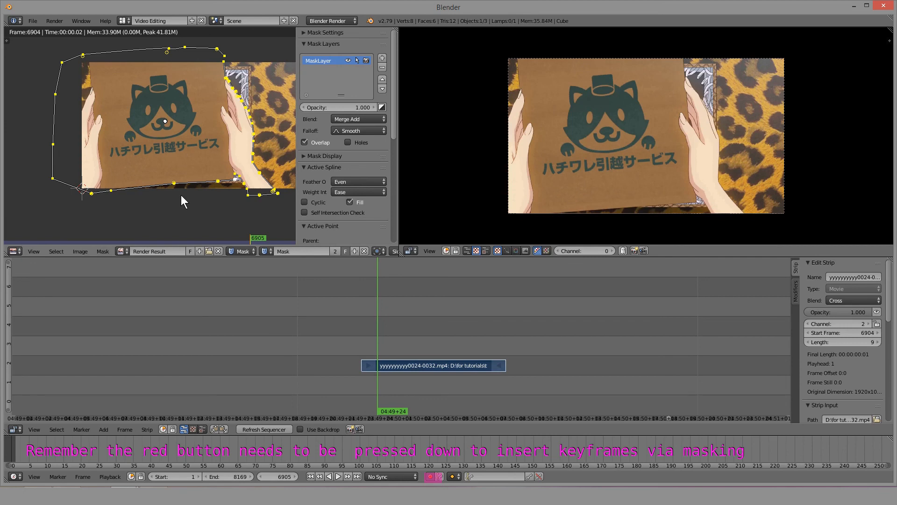
key("Right")
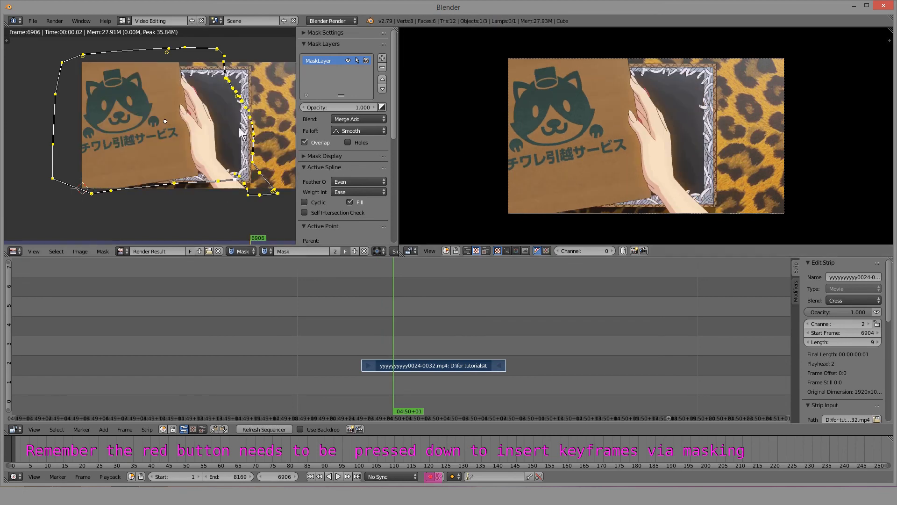
key("g")
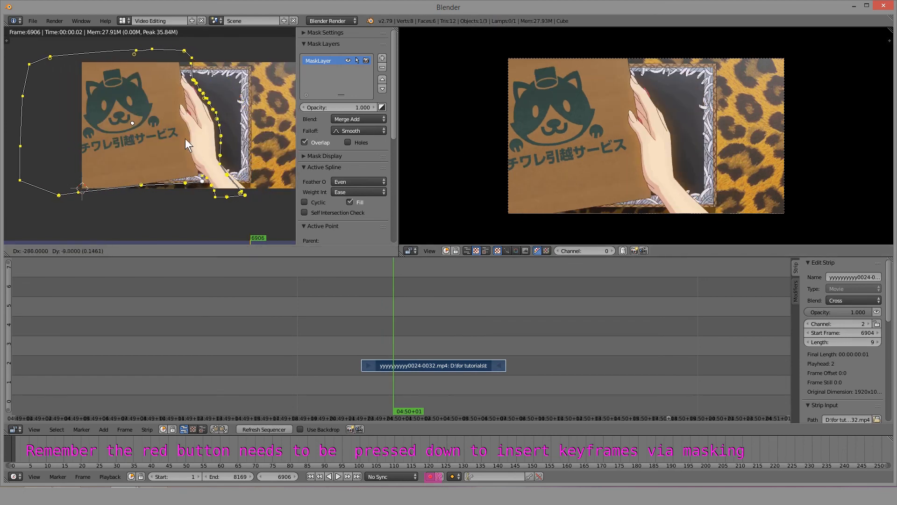
left_click(181, 142)
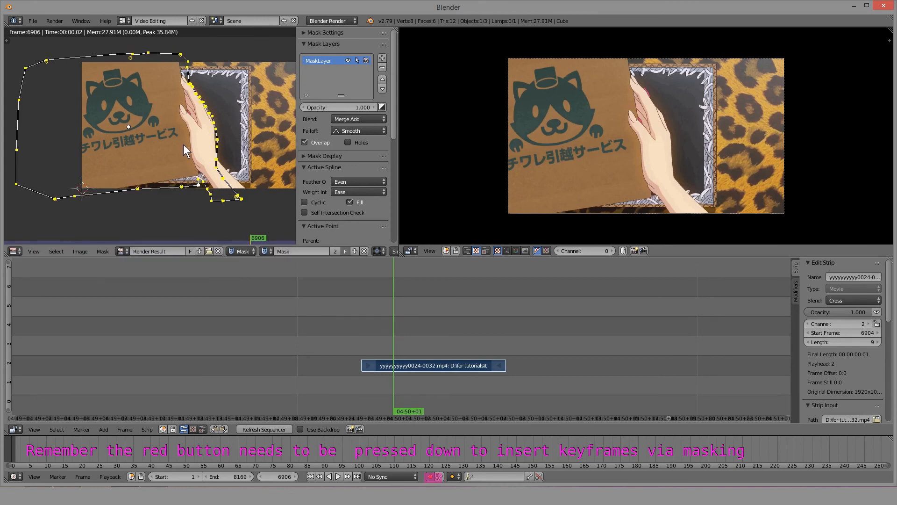
key("r")
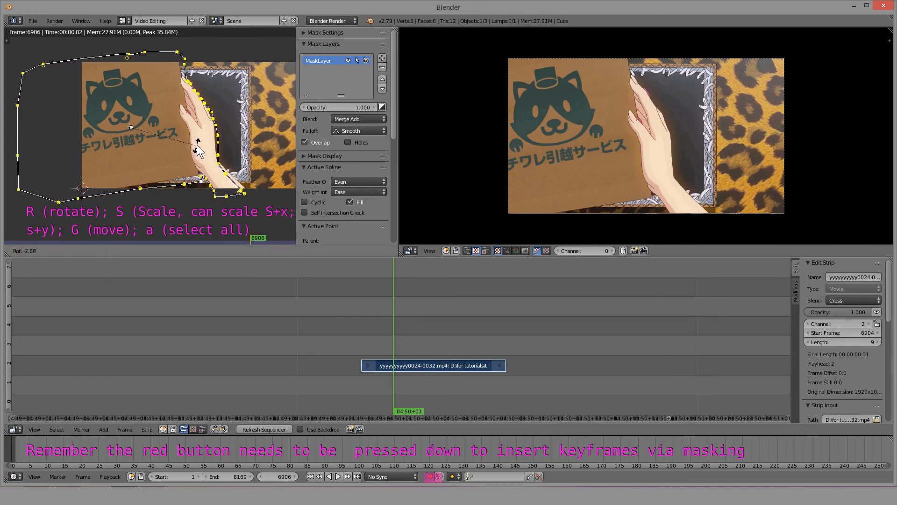
left_click(198, 145)
key("g")
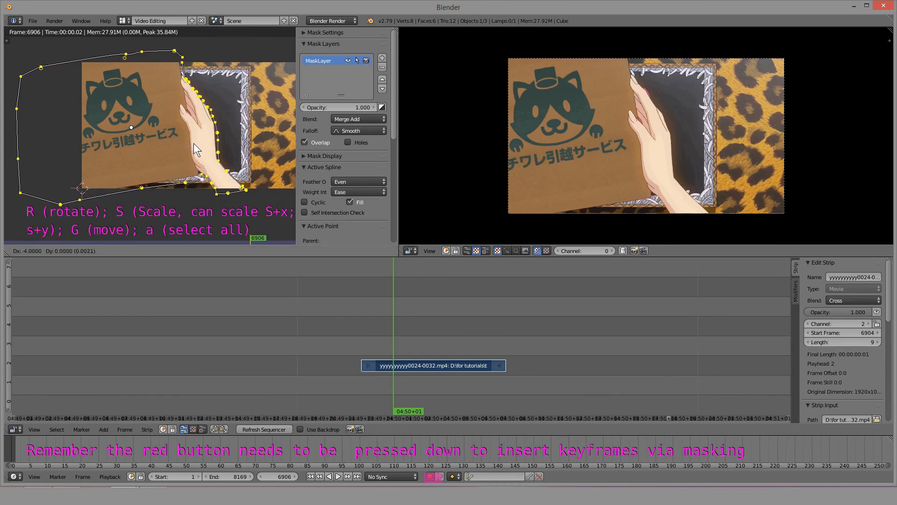
left_click(194, 143)
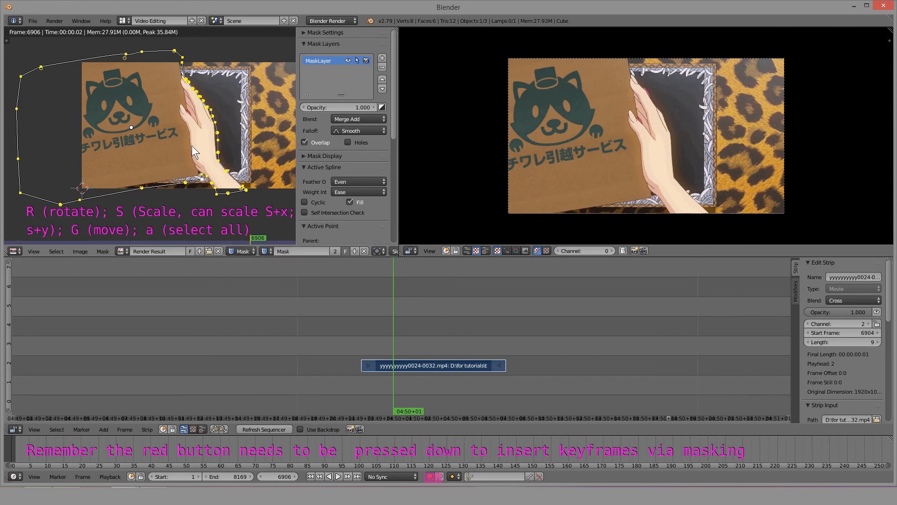
Move the mask points near the wrist up and inward to fit the box's lower corner on frame 6906.
scroll(192, 145, "up", 5)
key("a")
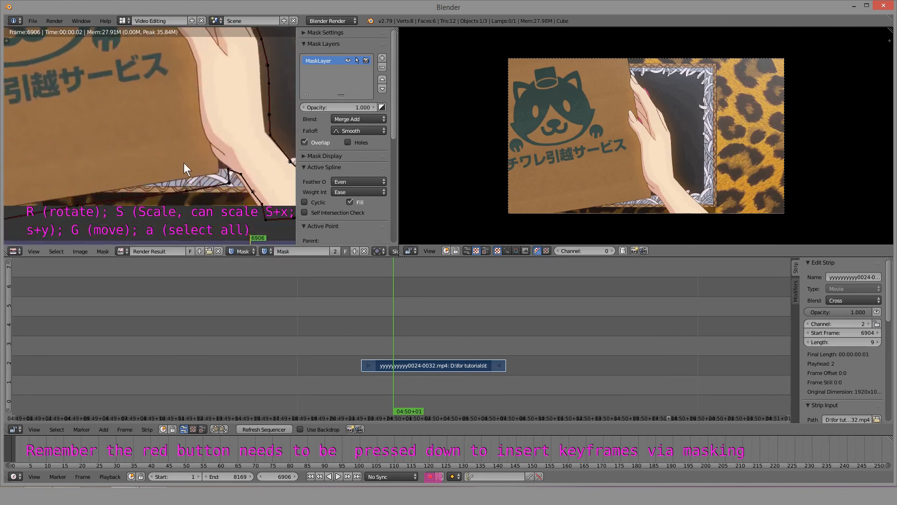
left_click_drag(141, 150, 246, 224)
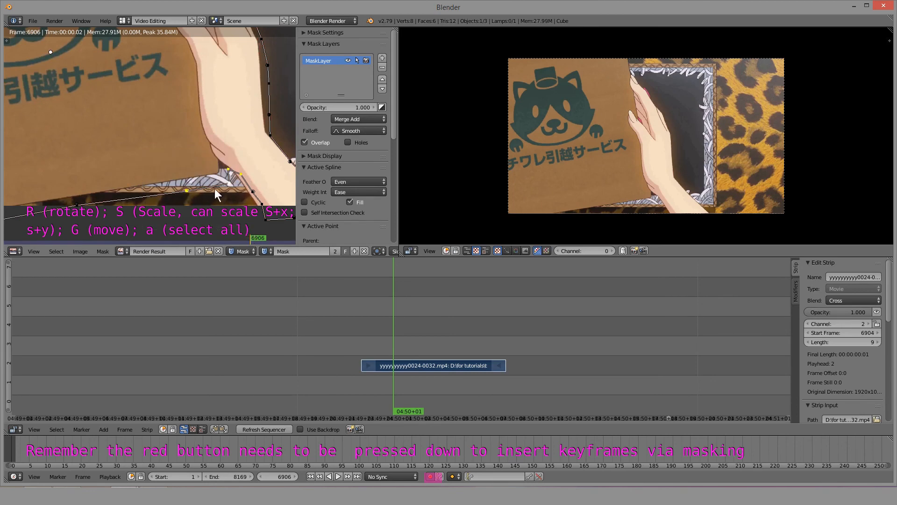
key("g")
left_click(206, 188)
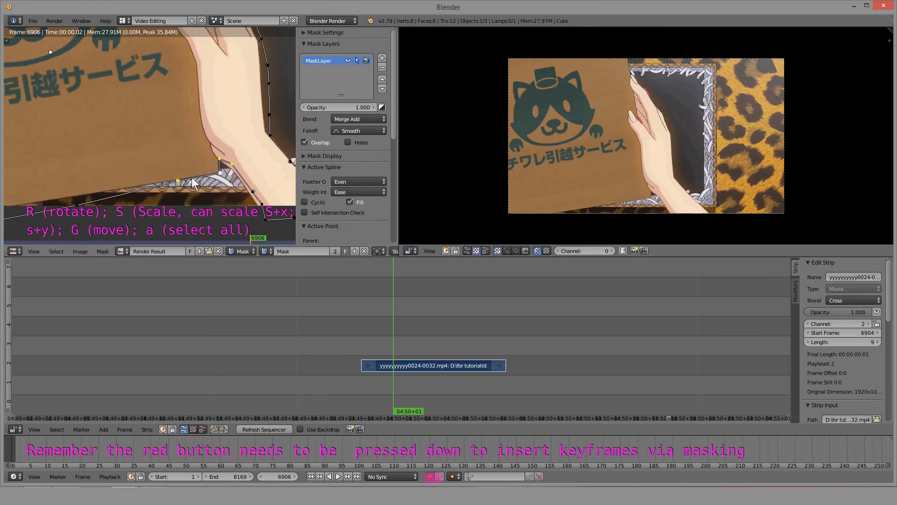
Select the mask points below the image's lower-left corner and reposition them to match the box's bottom edge.
scroll(123, 167, "down", 5)
key("a")
left_click_drag(38, 136, 117, 192)
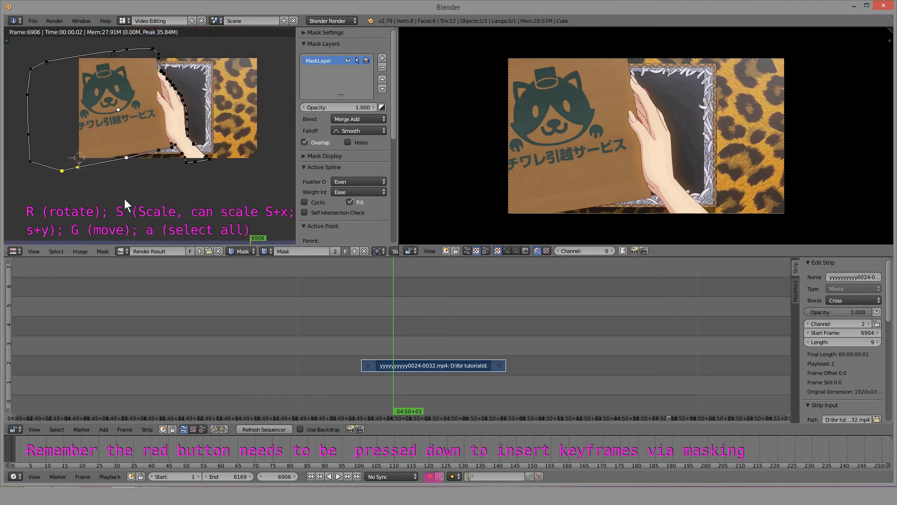
key("g")
left_click(77, 169)
Reselect all the mask points and try moving the whole mask on frame 6906.
key("a")
middle_click_drag(214, 145, 209, 161)
key("a")
key("a")
key("a")
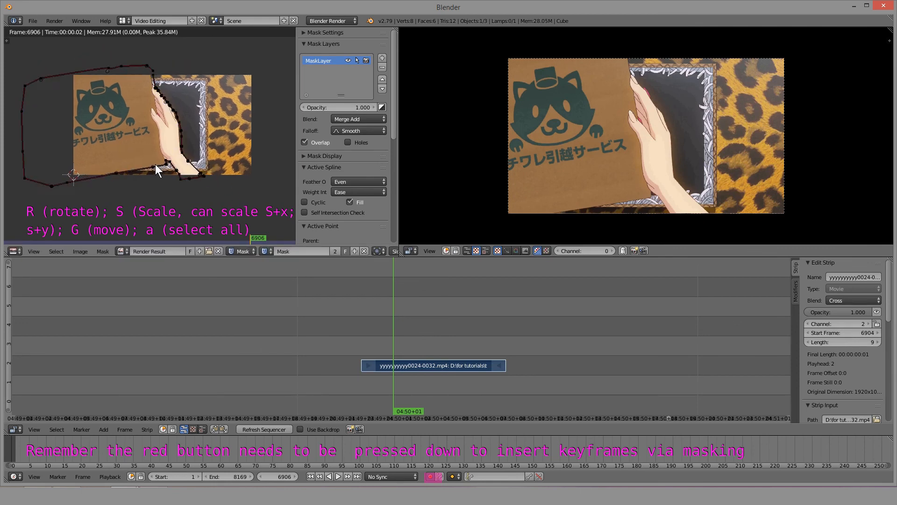
key("g")
right_click(163, 169)
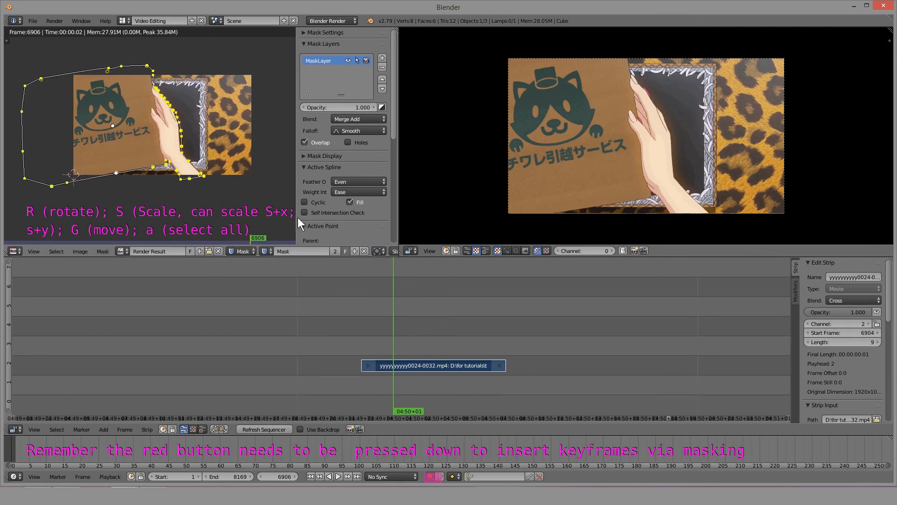
Advance to frame 6908, then move and rotate the whole mask to line up with the shifted hand and box.
key("Right")
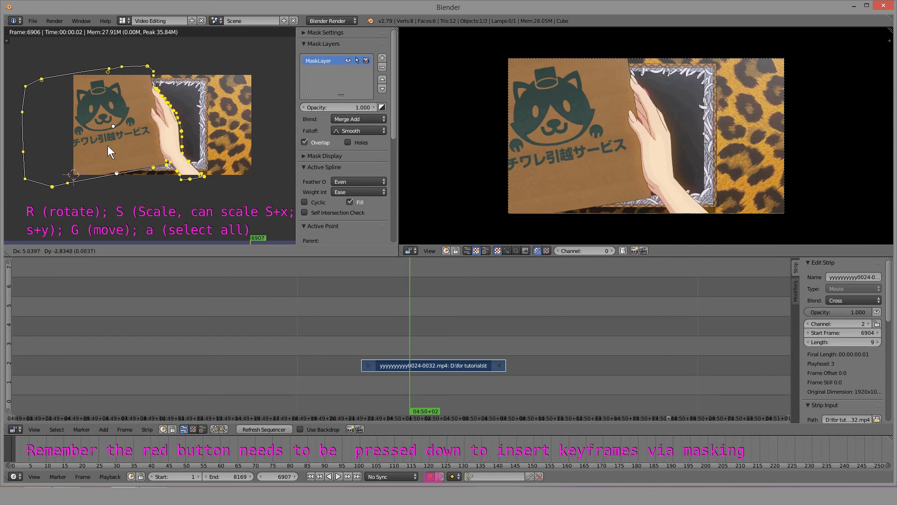
key("Right")
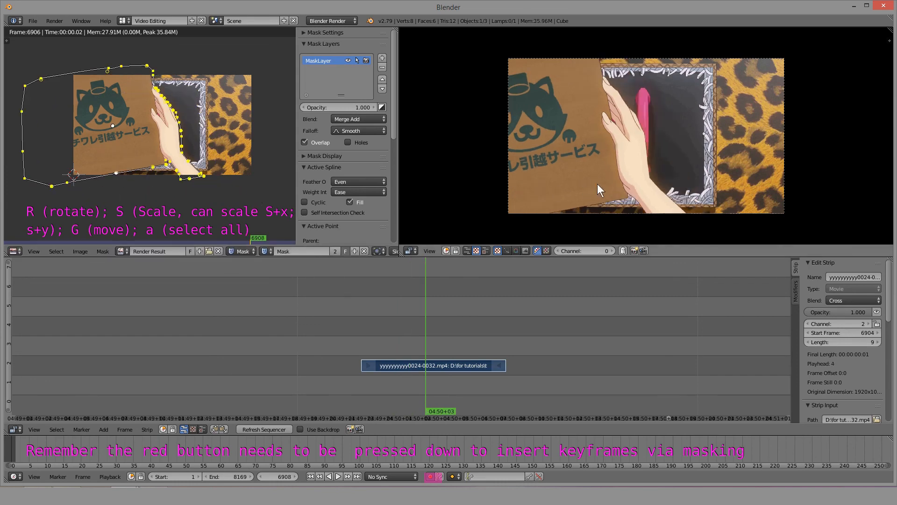
scroll(169, 149, "up", 2)
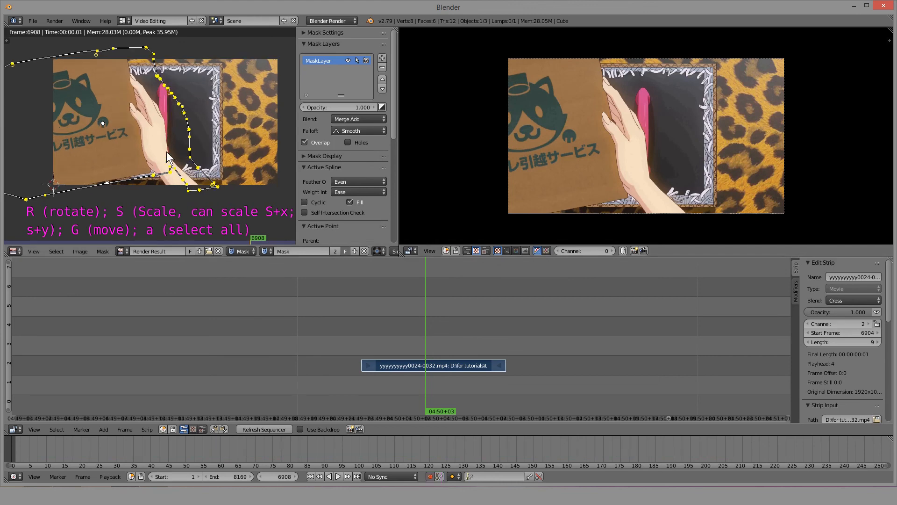
key("g")
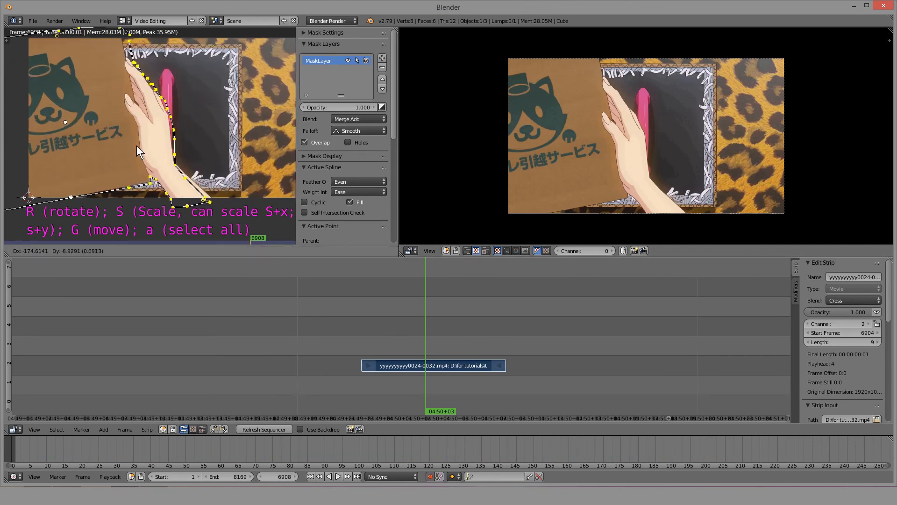
left_click(137, 148)
key("r")
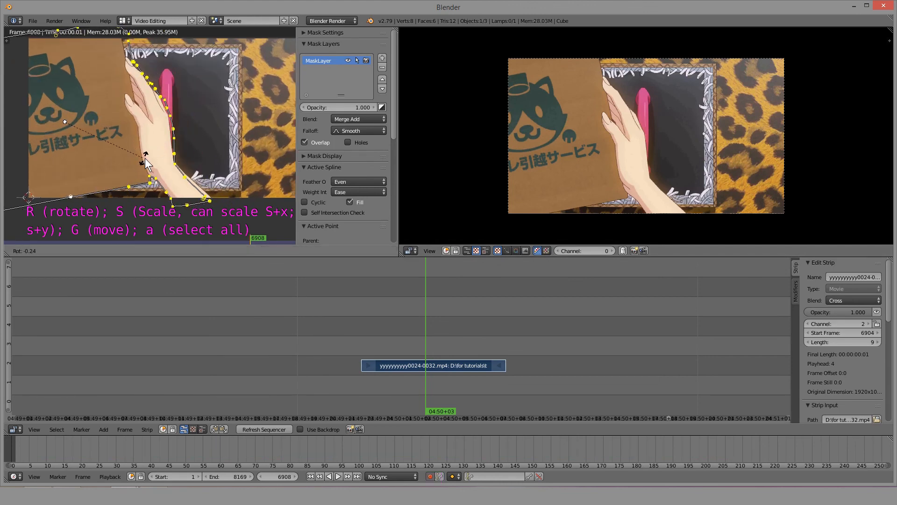
left_click(148, 160)
key("g")
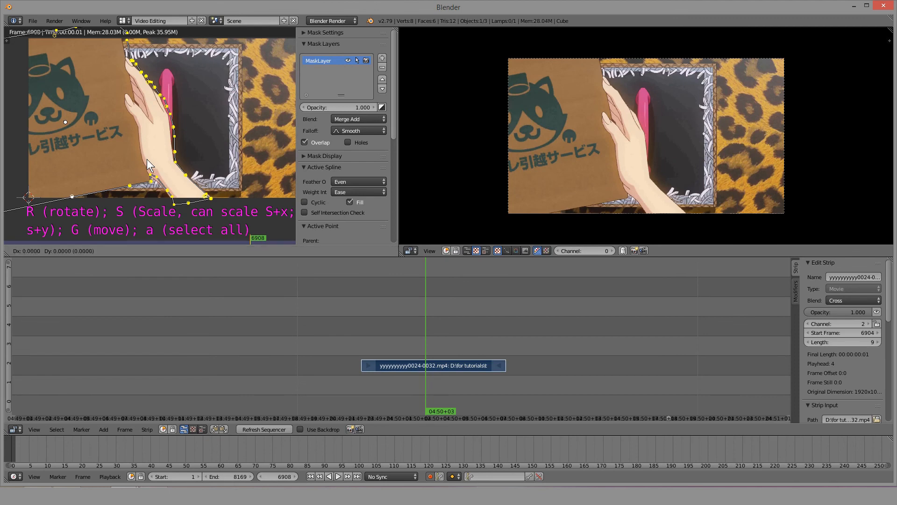
left_click(146, 160)
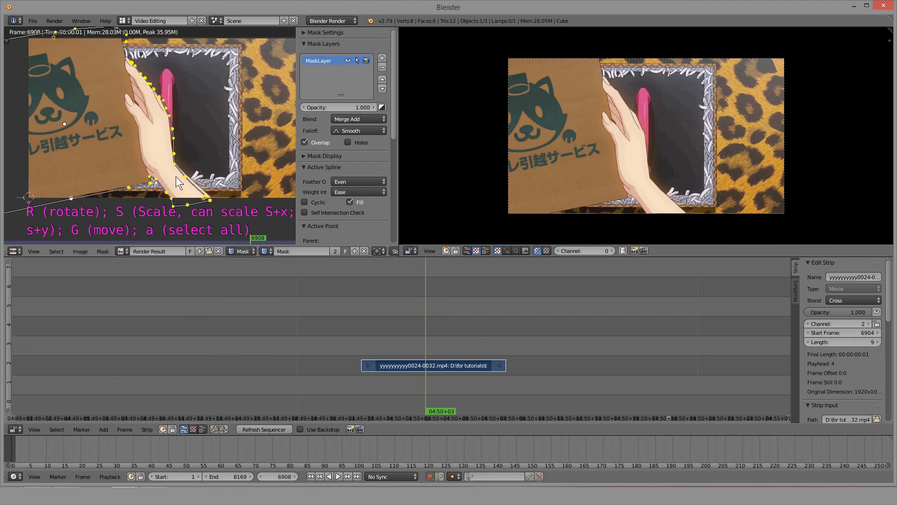
Pull the mask point at the forearm's lower end outward past the frame edge, then reselect the whole mask.
key("a")
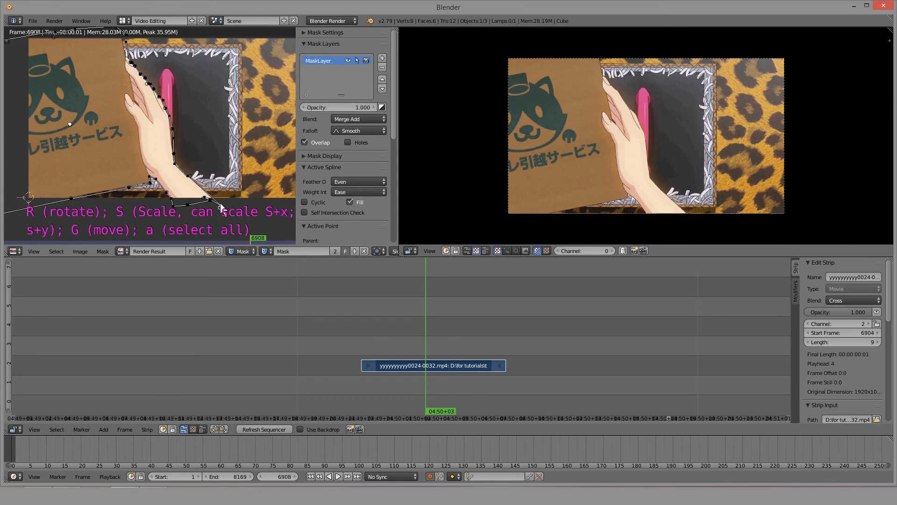
scroll(193, 173, "down", 2)
key("a")
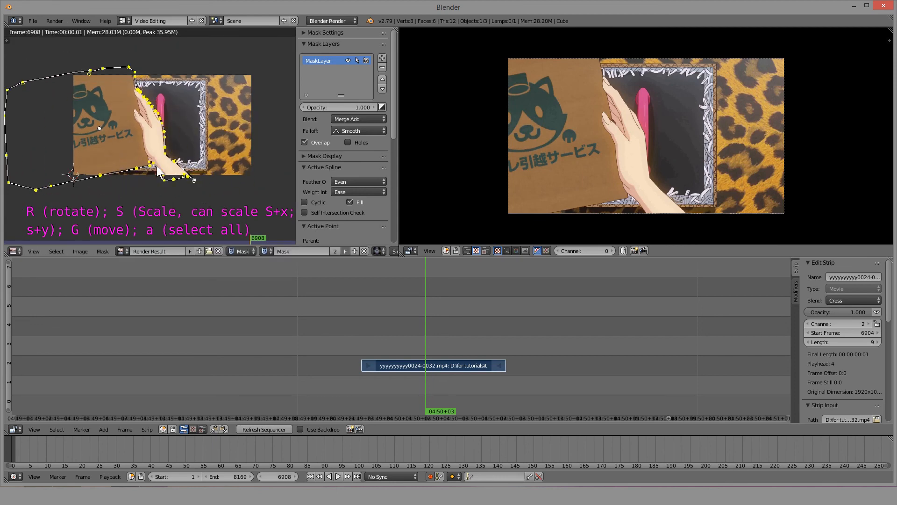
Advance to frame 6910, then move and rotate the whole mask until its edge fits the hand and forearm.
key("Right")
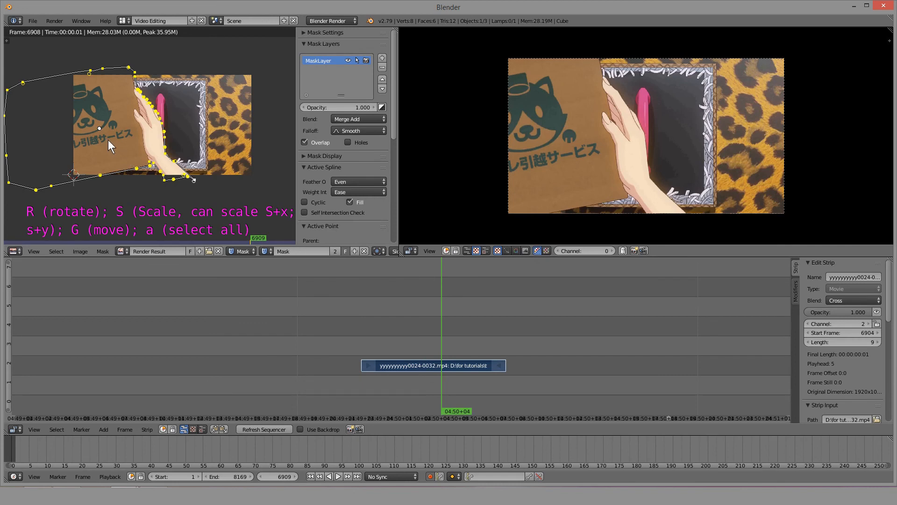
key("Right")
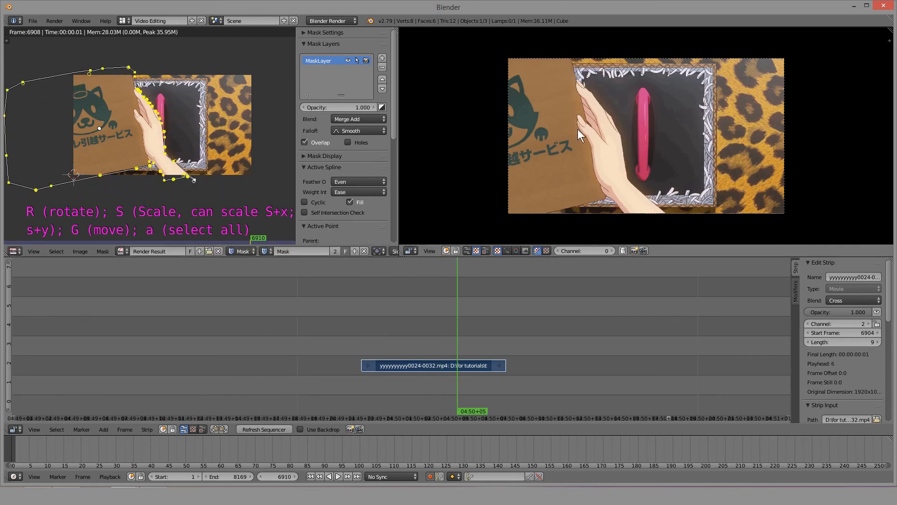
scroll(173, 159, "up", 4)
scroll(174, 157, "down", 3)
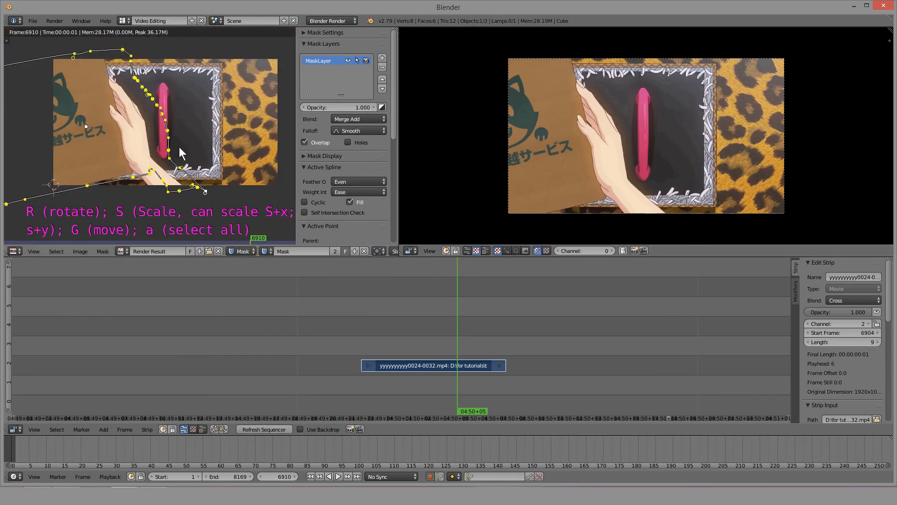
key("g")
left_click(154, 155)
key("r")
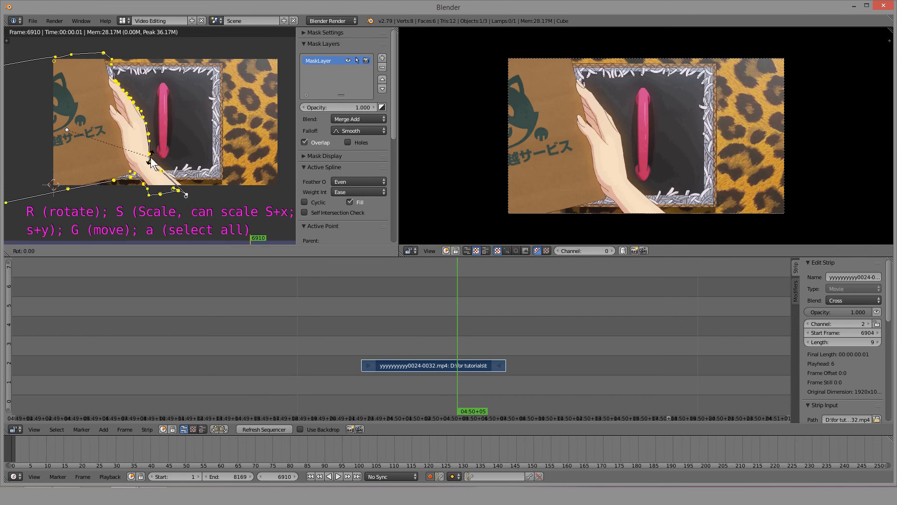
left_click(158, 161)
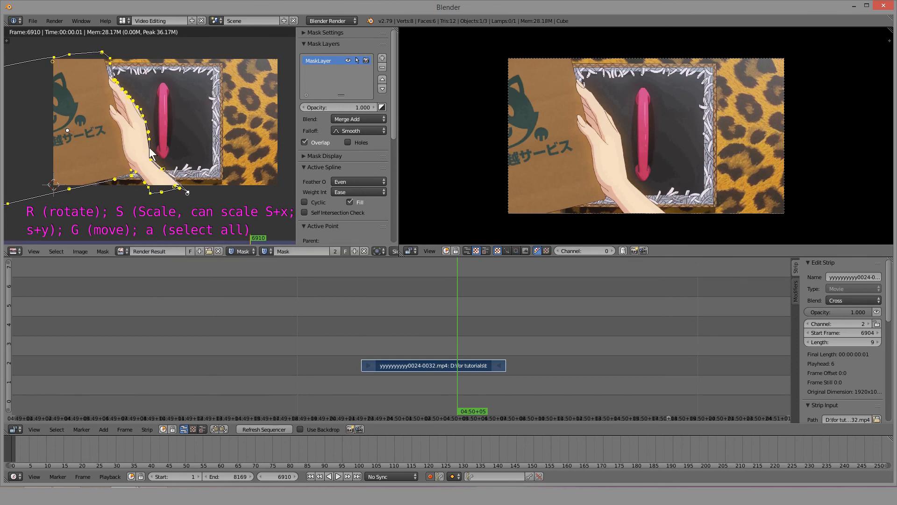
key("g")
left_click(148, 152)
key("r")
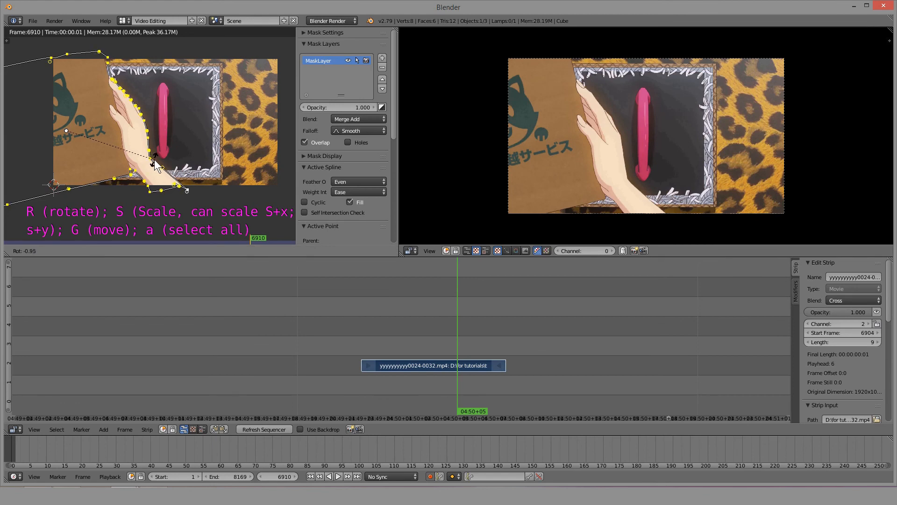
left_click(154, 161)
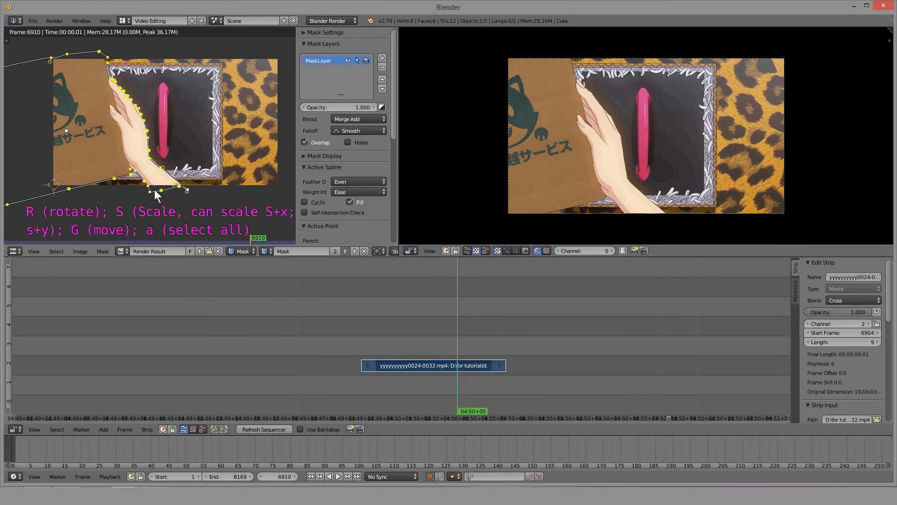
Advance to frame 6912 and move the whole mask until its edge fits the shifted hand and forearm.
key("Right")
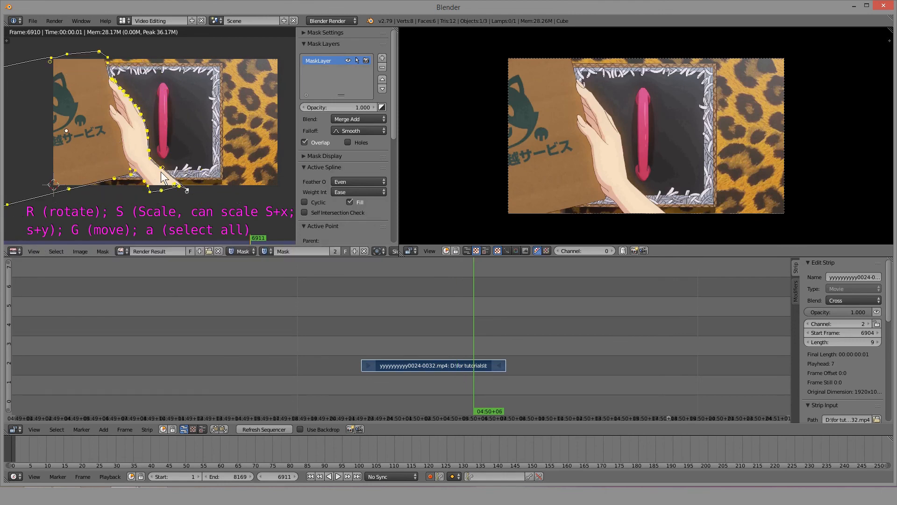
key("Right")
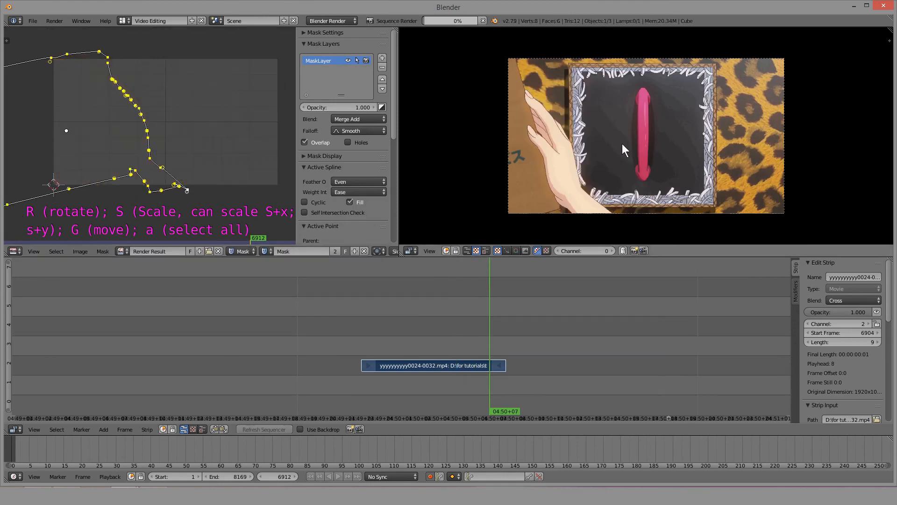
scroll(154, 167, "up", 1)
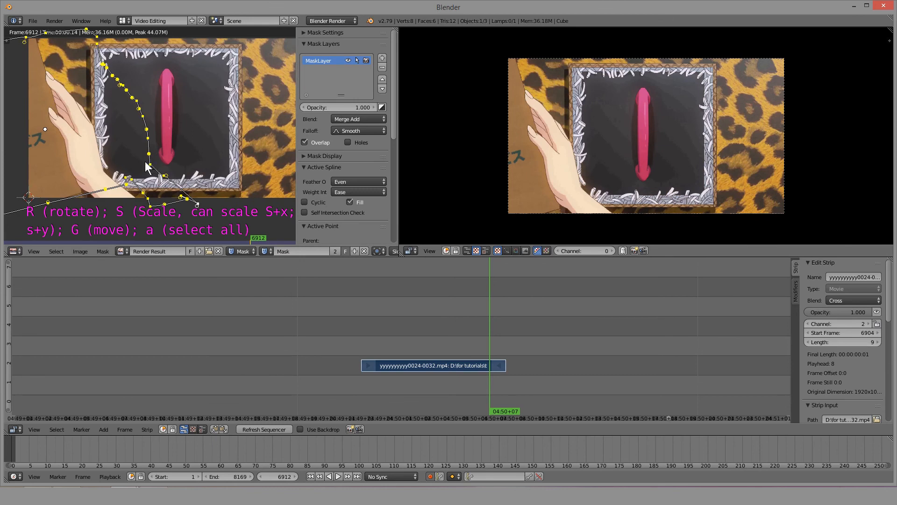
key("g")
left_click(100, 179)
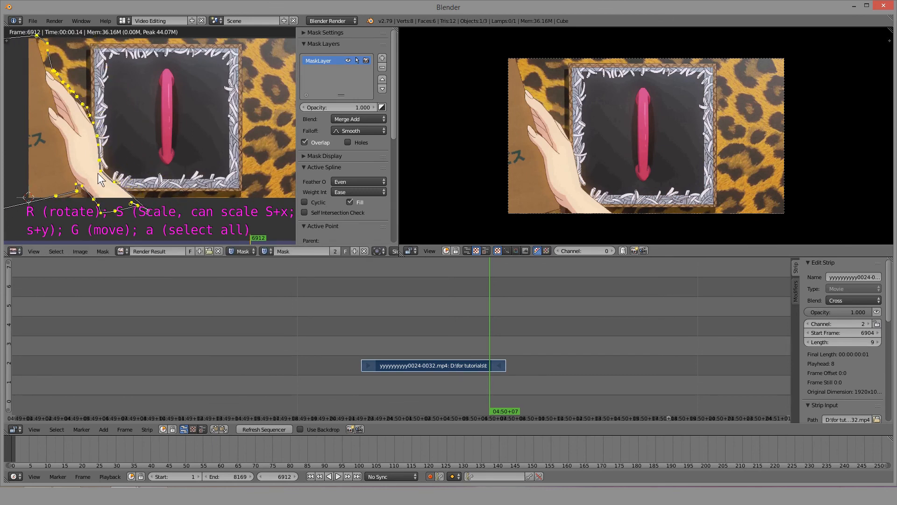
key("g")
left_click(117, 179)
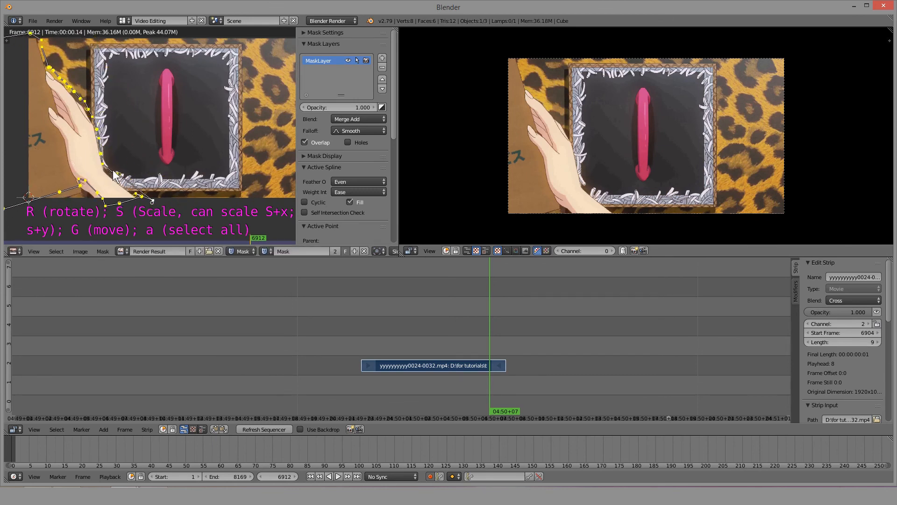
key("g")
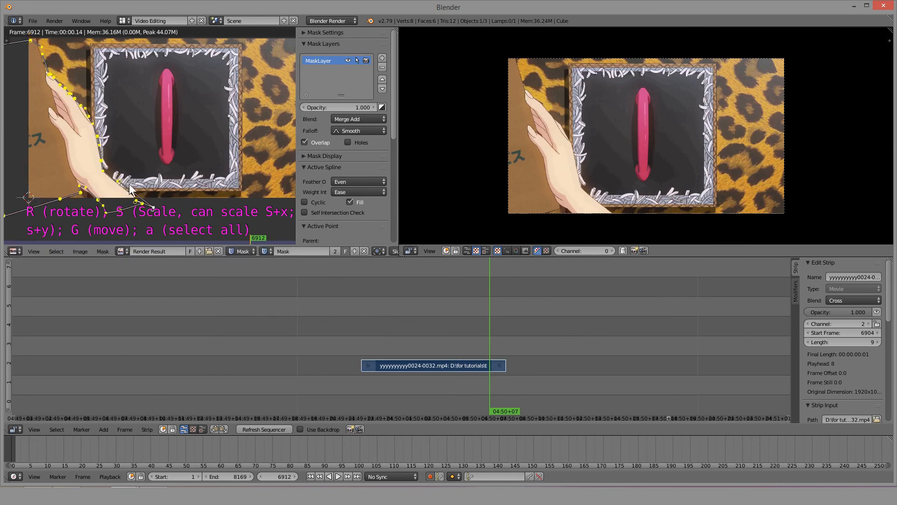
left_click(132, 183)
Back on frame 6904, add a Mask modifier to the movie strip and rename the mask Mask1111.
key("Right")
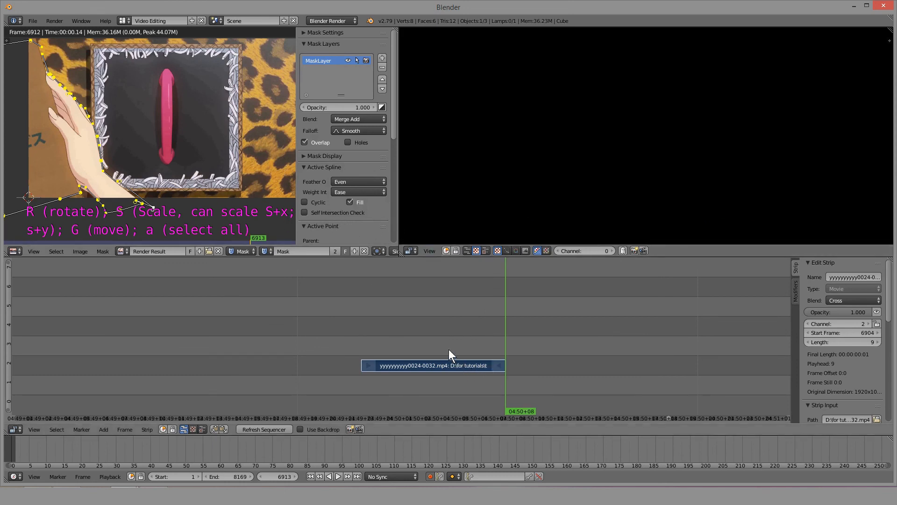
left_click_drag(448, 349, 368, 330)
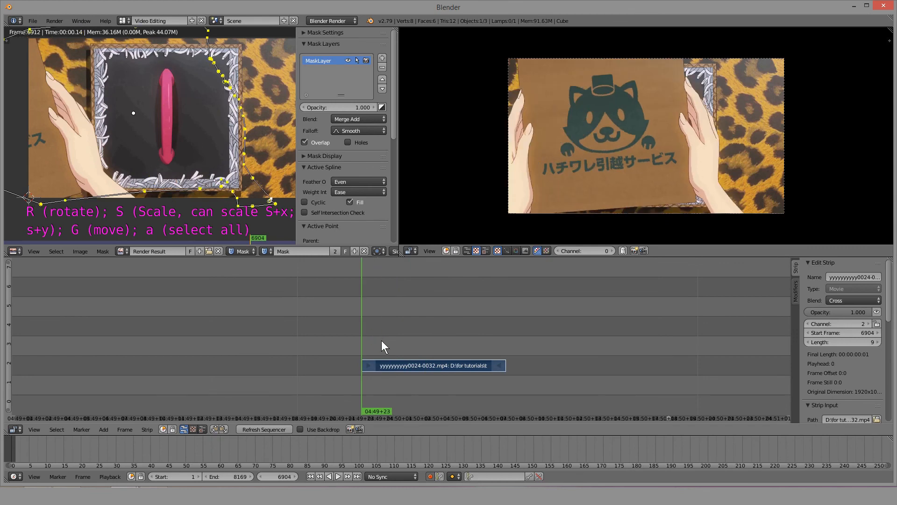
left_click(795, 292)
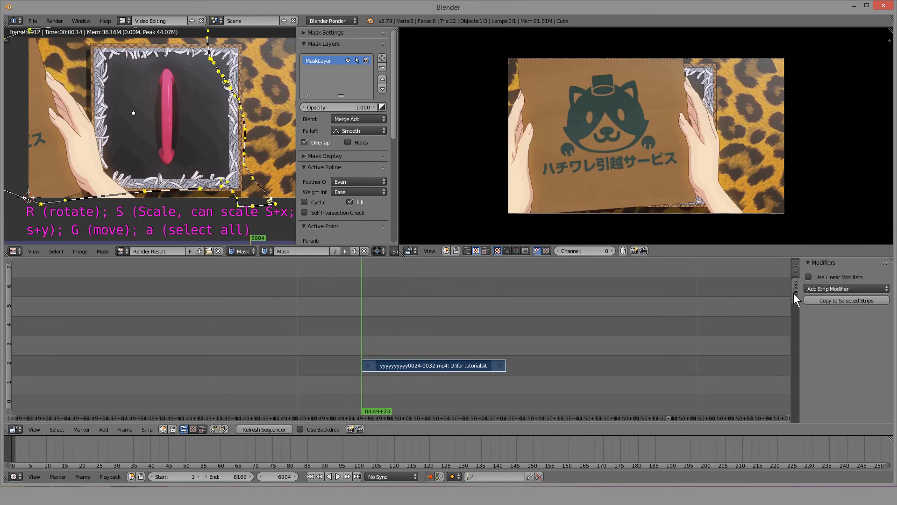
left_click(844, 288)
left_click(811, 341)
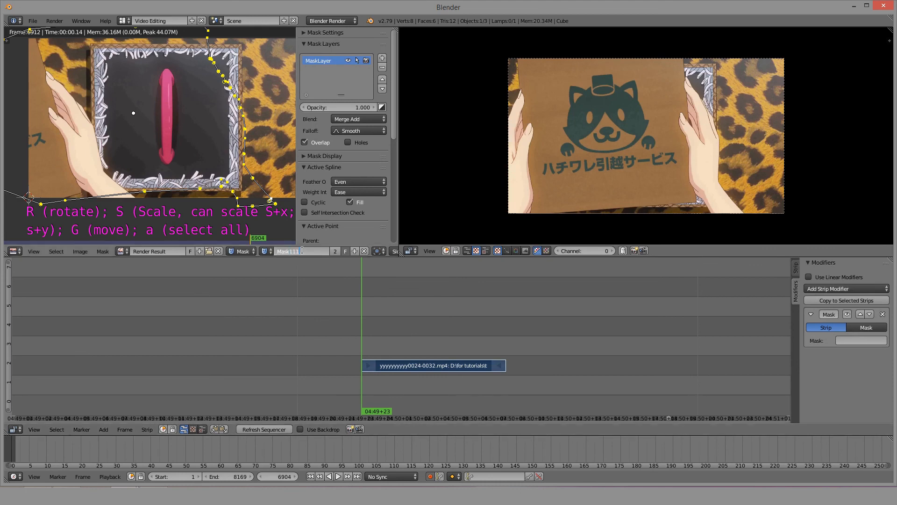
Set the modifier's input type to Mask, using Mask1111 with Absolute timing.
left_click(869, 328)
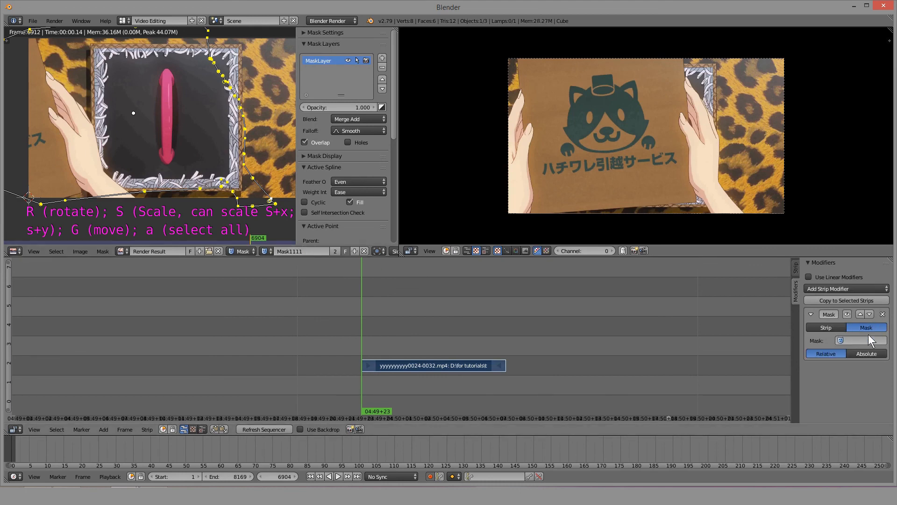
left_click(865, 354)
left_click(860, 340)
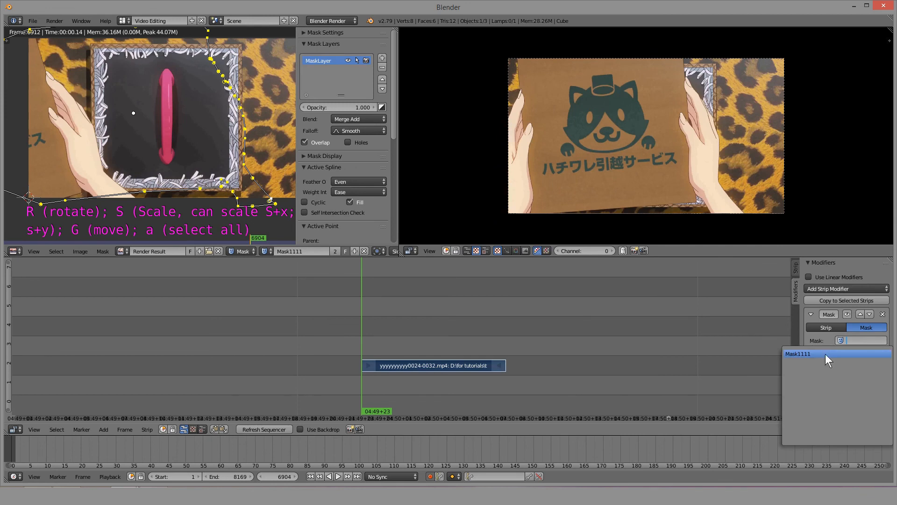
left_click(826, 351)
Play back the strip to check the animated mask, and return the playhead to frame 6904.
scroll(356, 337, "up", 2)
key("alt+a")
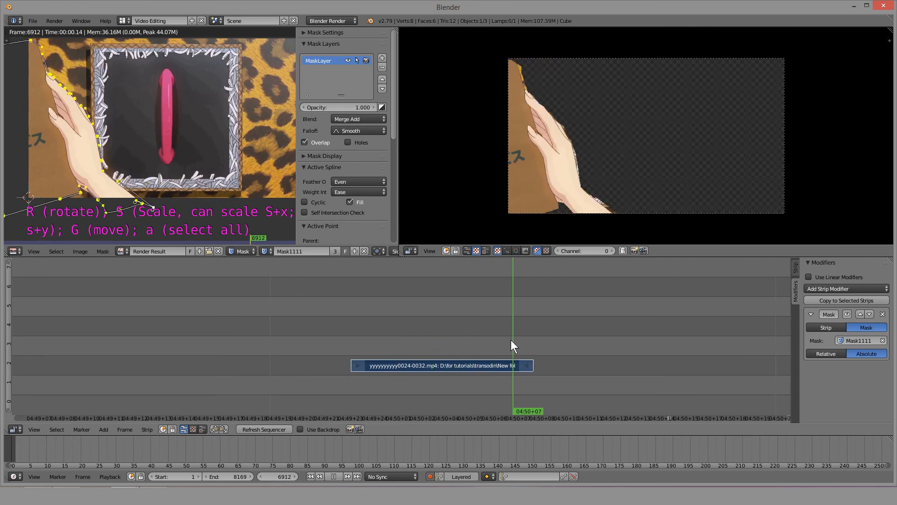
left_click(427, 338)
left_click_drag(425, 336, 355, 338)
Set the mask's start frame to 0 in the mask settings and look through the remaining mask properties.
scroll(330, 162, "down", 10)
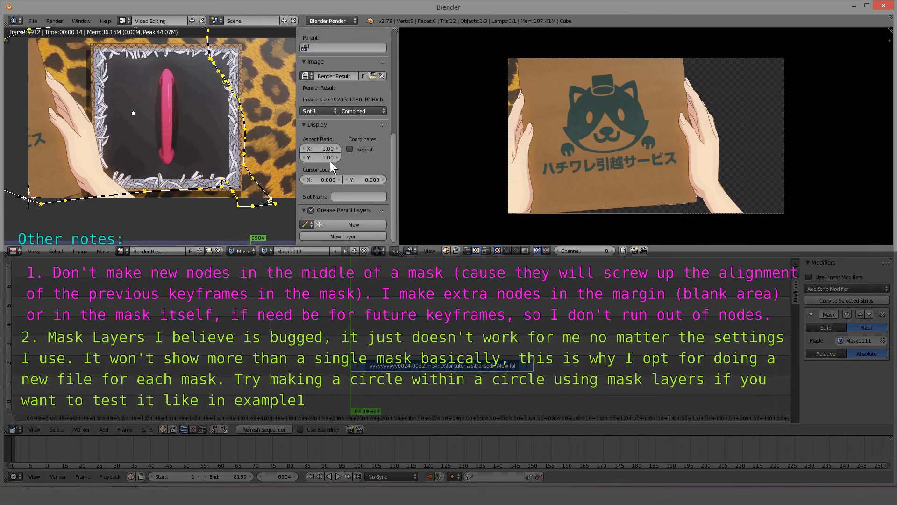
scroll(328, 170, "up", 10)
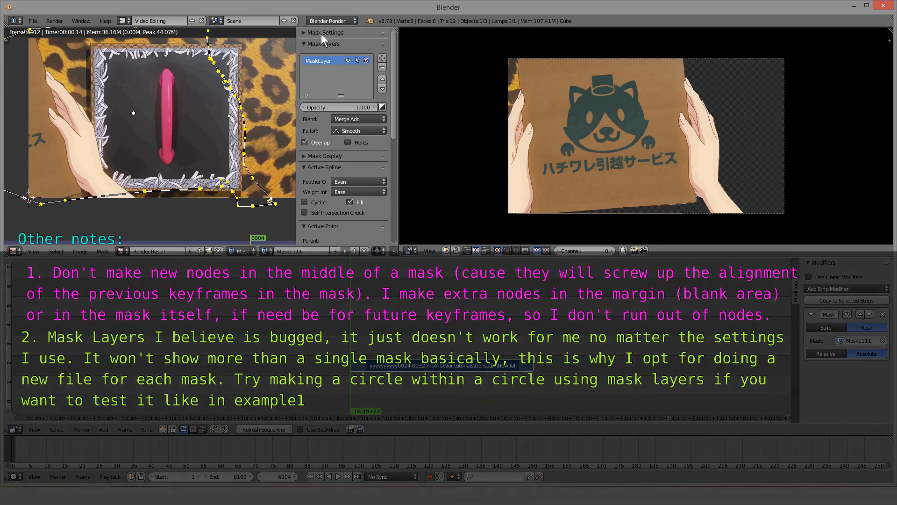
left_click(321, 33)
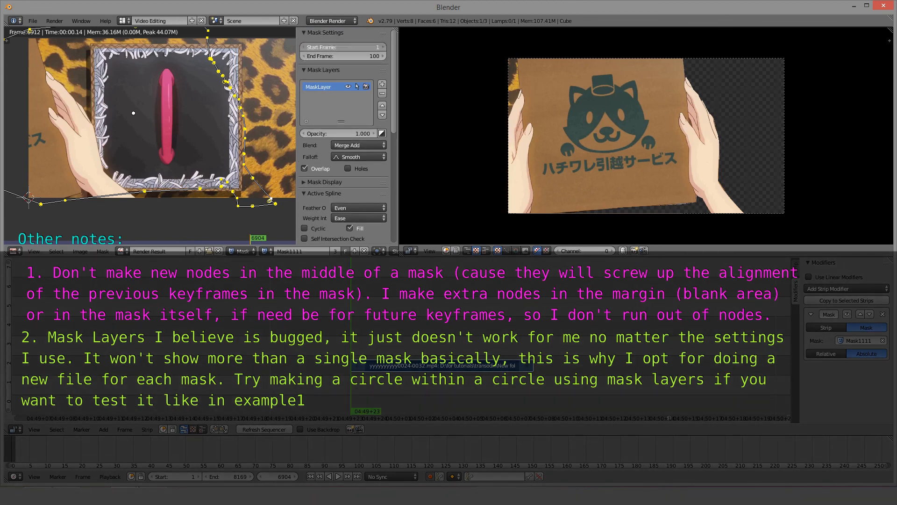
left_click(302, 47)
scroll(301, 210, "down", 10)
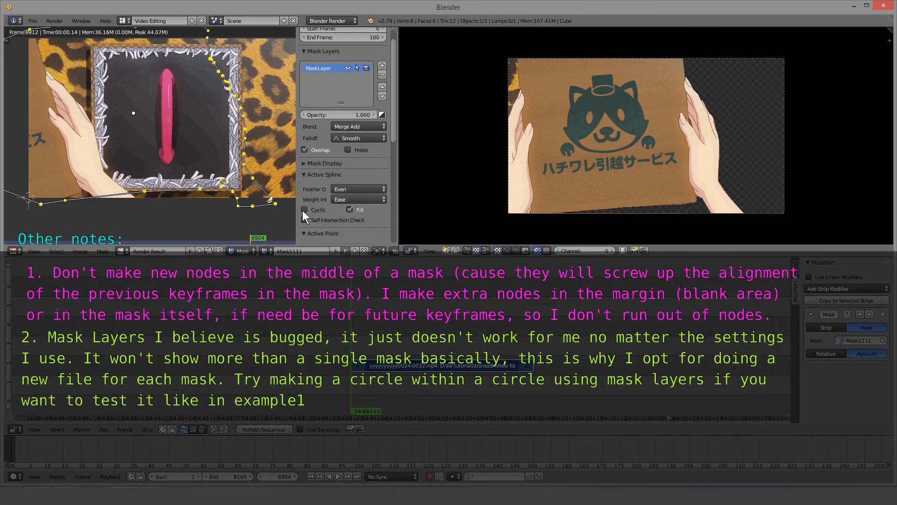
scroll(328, 224, "down", 2)
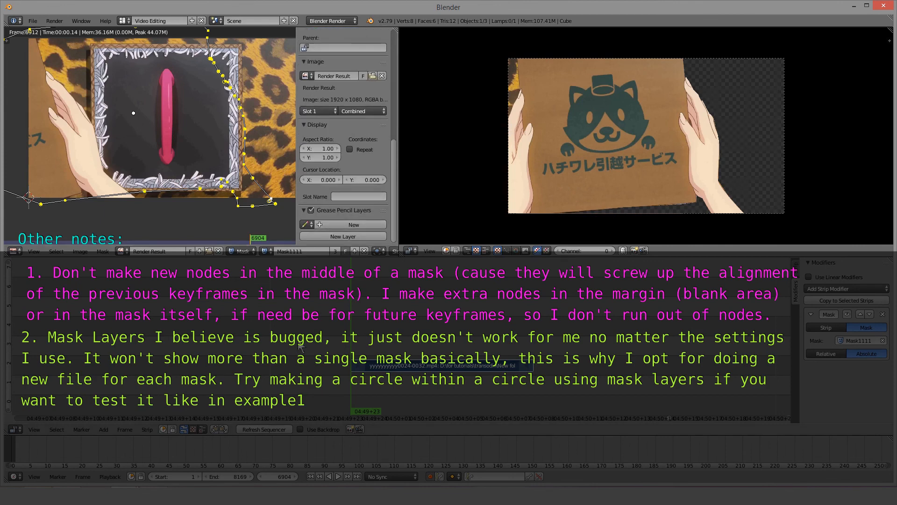
Replay the masked strip and scrub from the end of the clip back to its first frame, 6904.
key("alt+a")
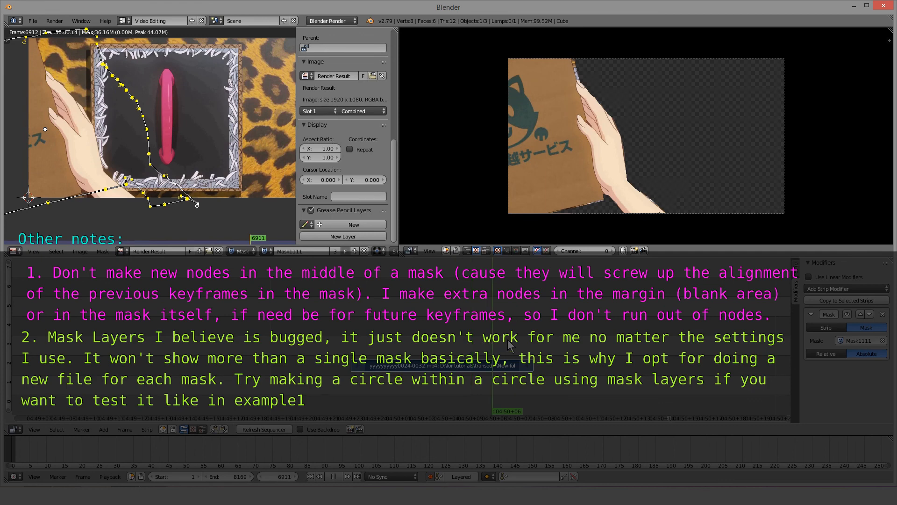
left_click_drag(508, 345, 351, 370)
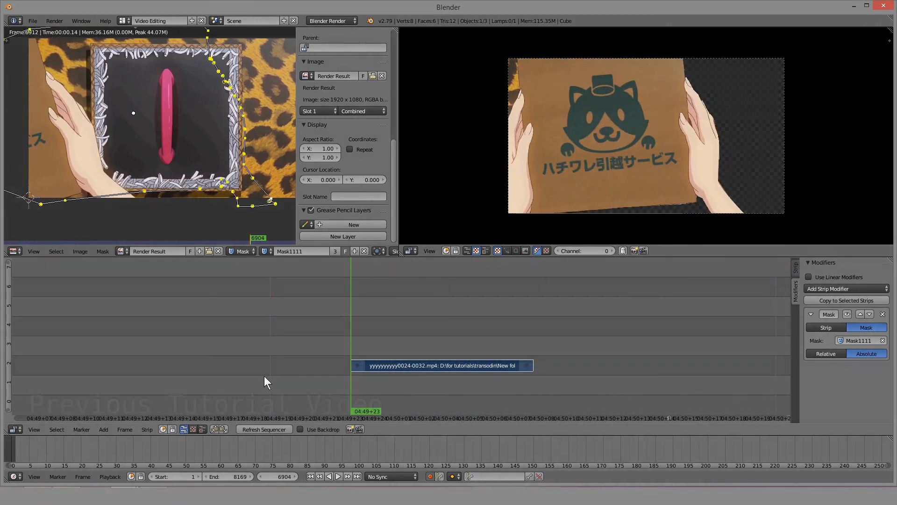